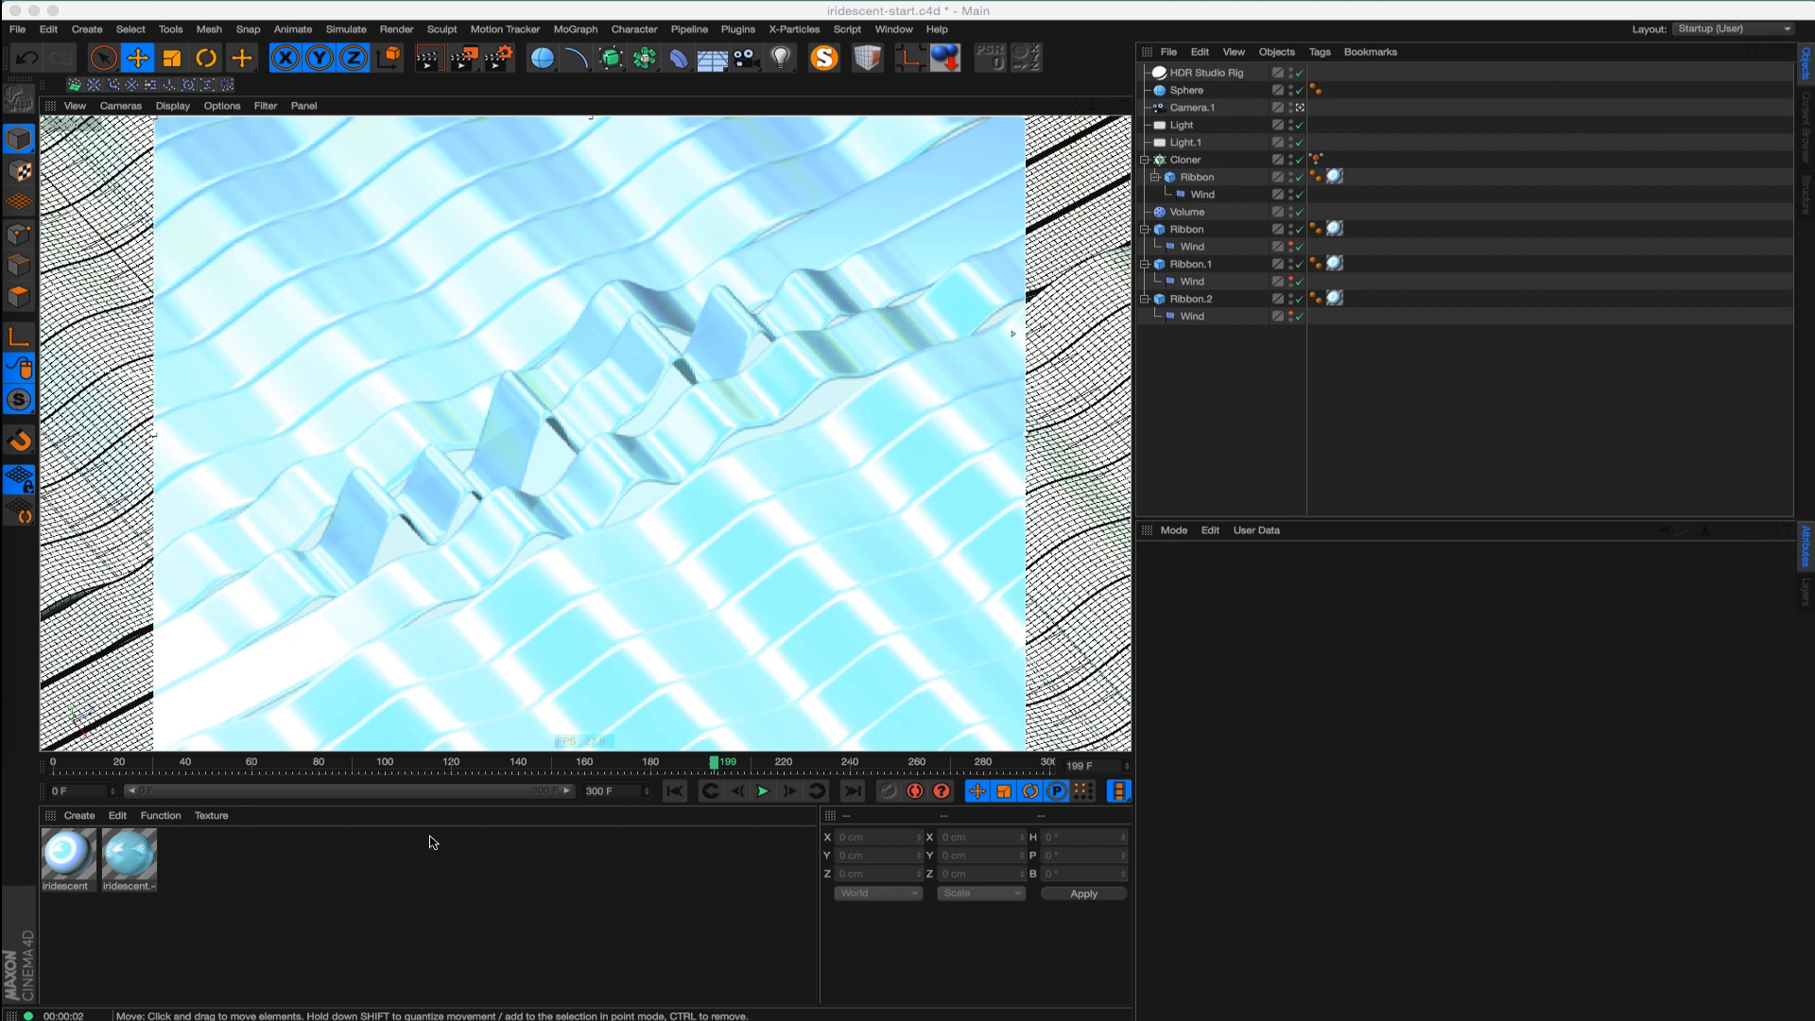
Delete every object and both materials from the scene, and turn off the interactive render region
key("ctrl+r")
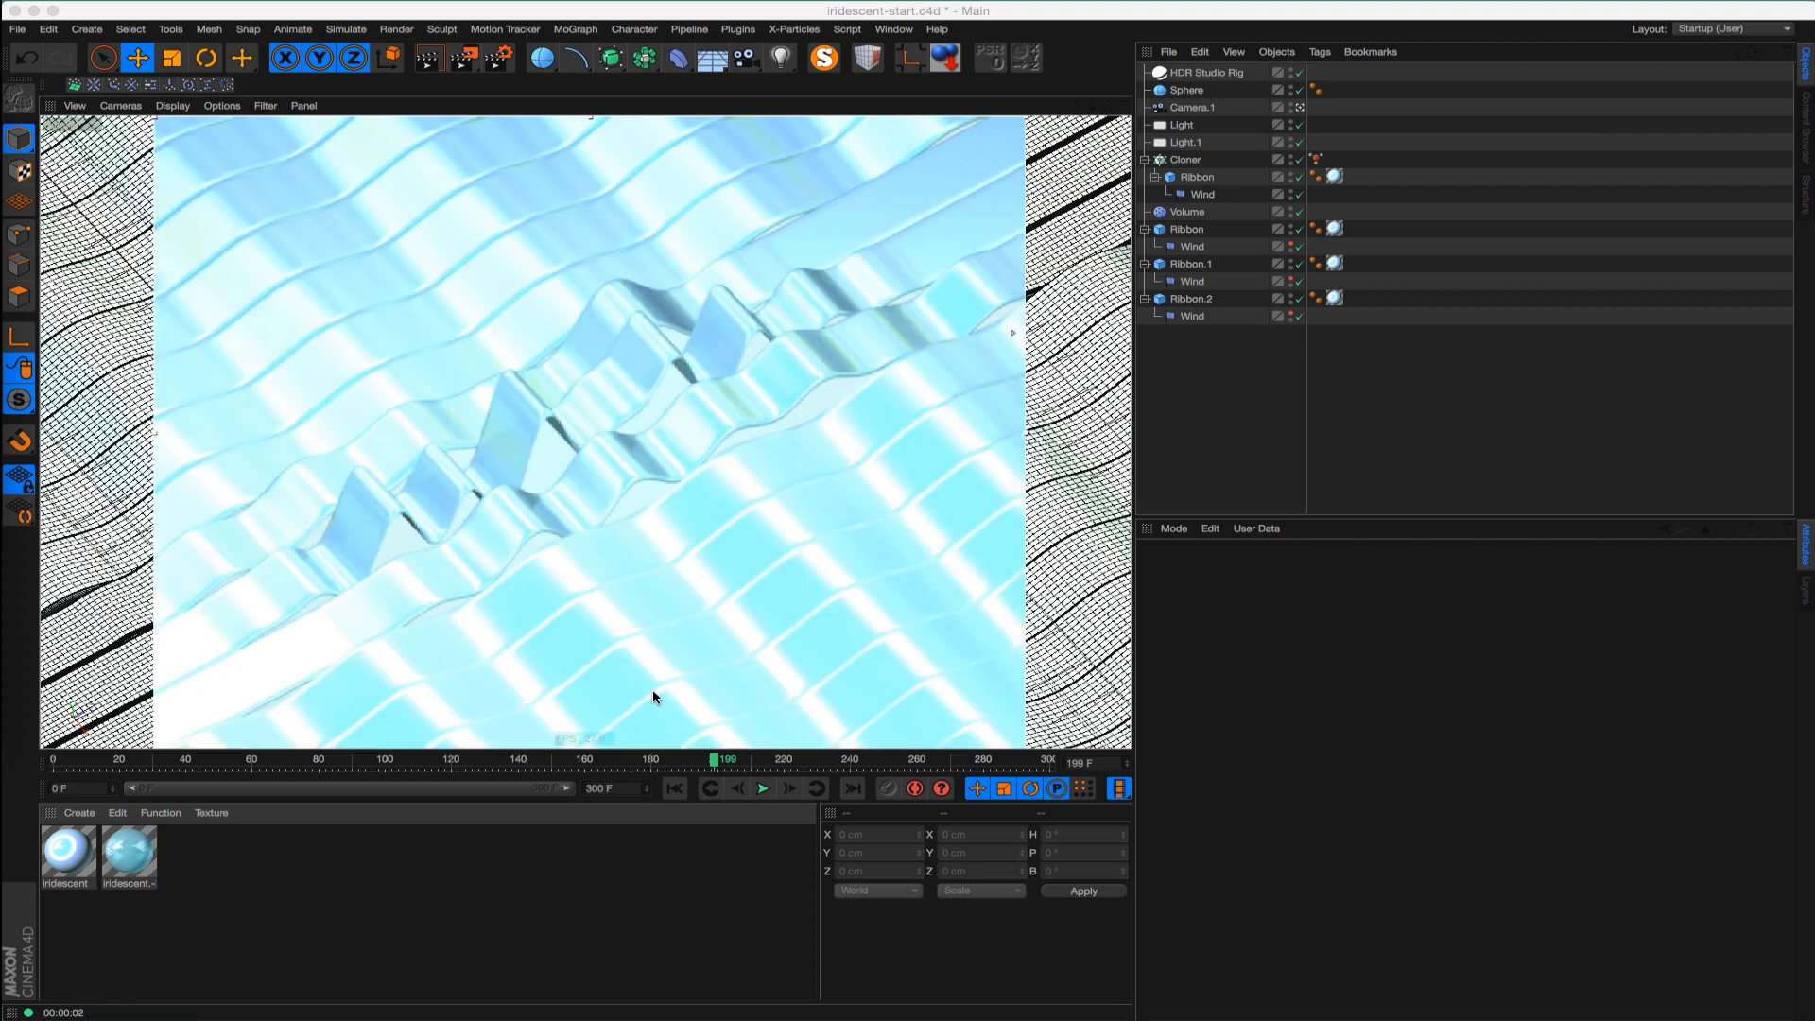
left_click_drag(1229, 395, 1172, 72)
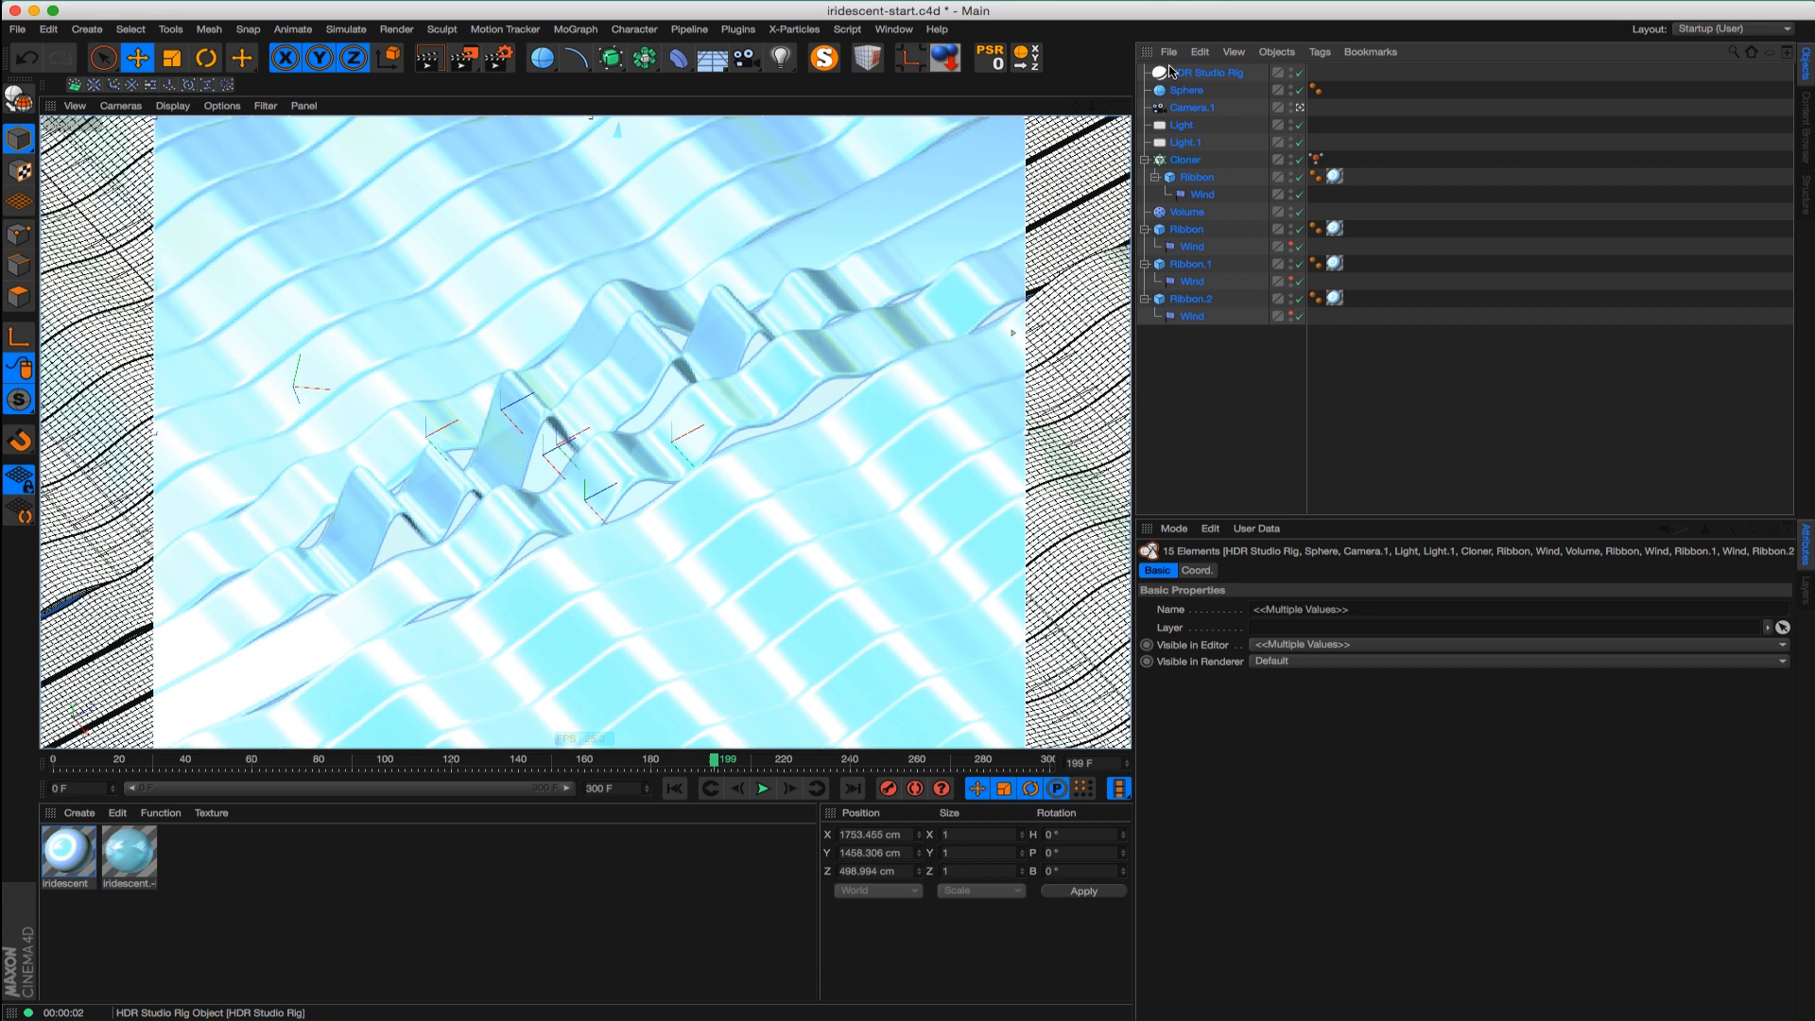
key("Delete")
left_click_drag(116, 825, 74, 881)
key("Delete")
key("alt+r")
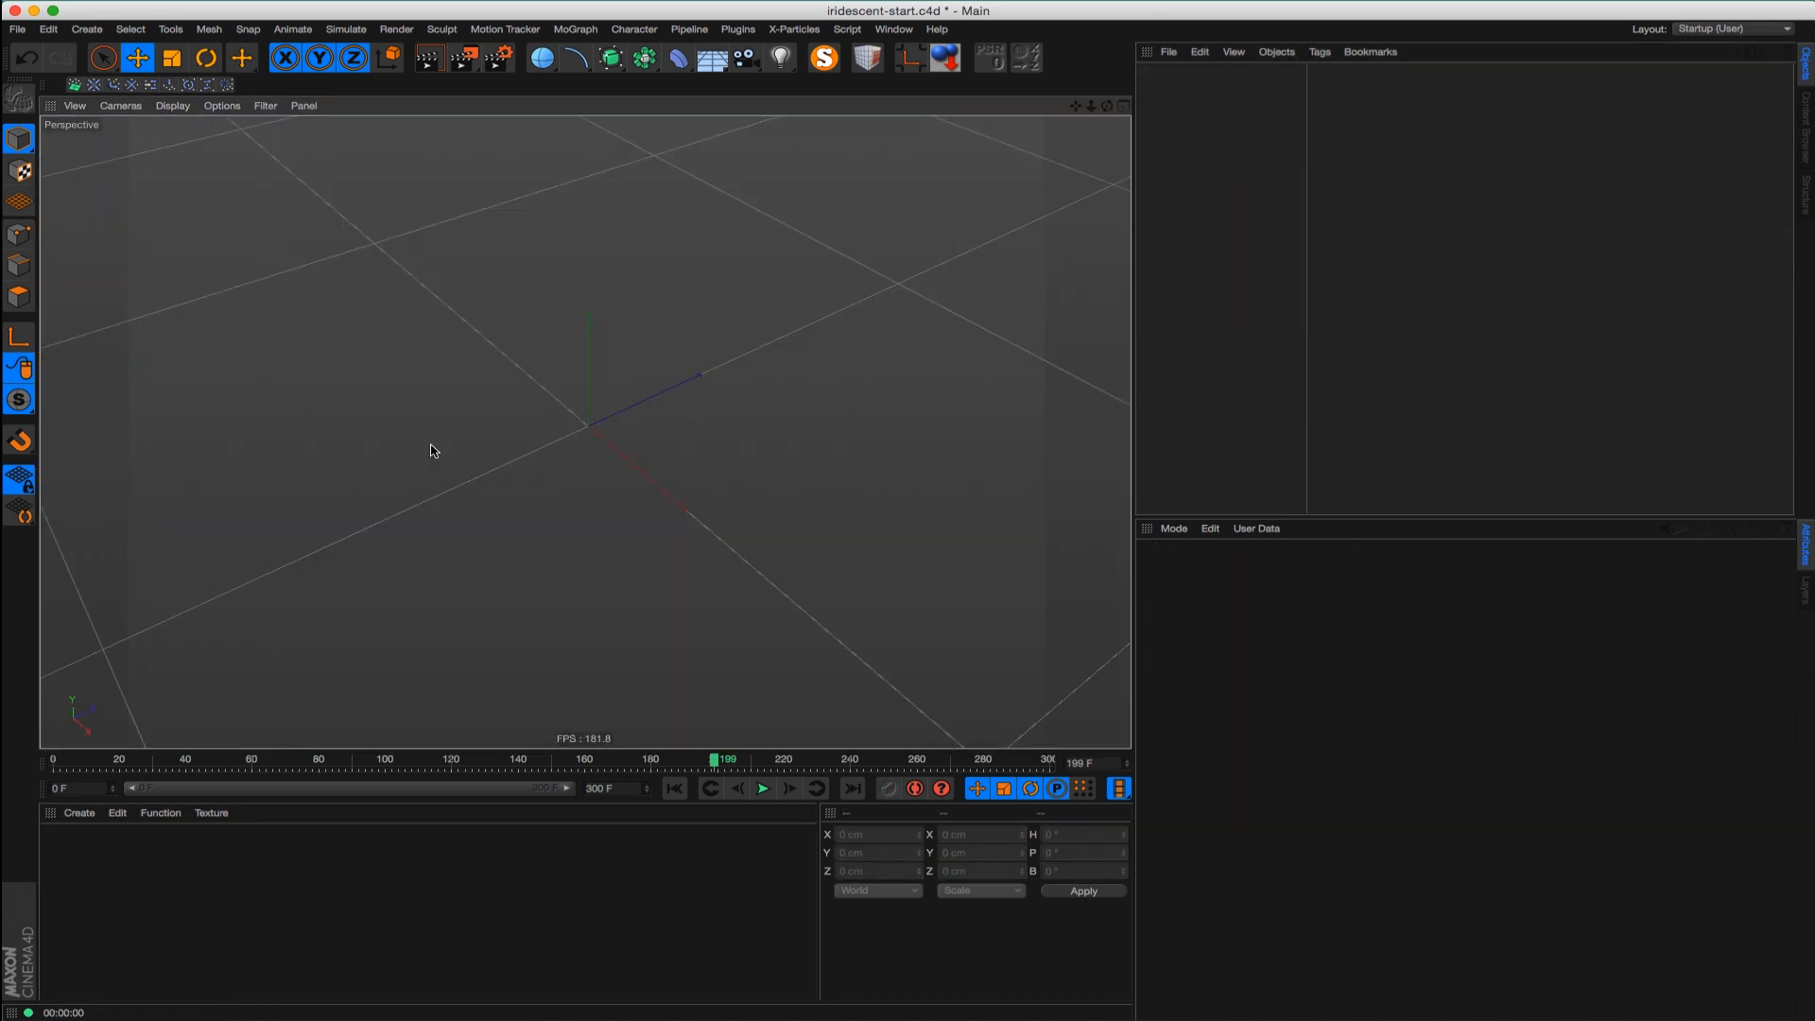
Add a cube and stretch it freehand into a long flat strip of about 224 × 12.5 × 4471 cm
right_click_drag(538, 385, 574, 380, "alt")
left_click_drag(575, 380, 549, 448, "alt")
left_click(542, 57)
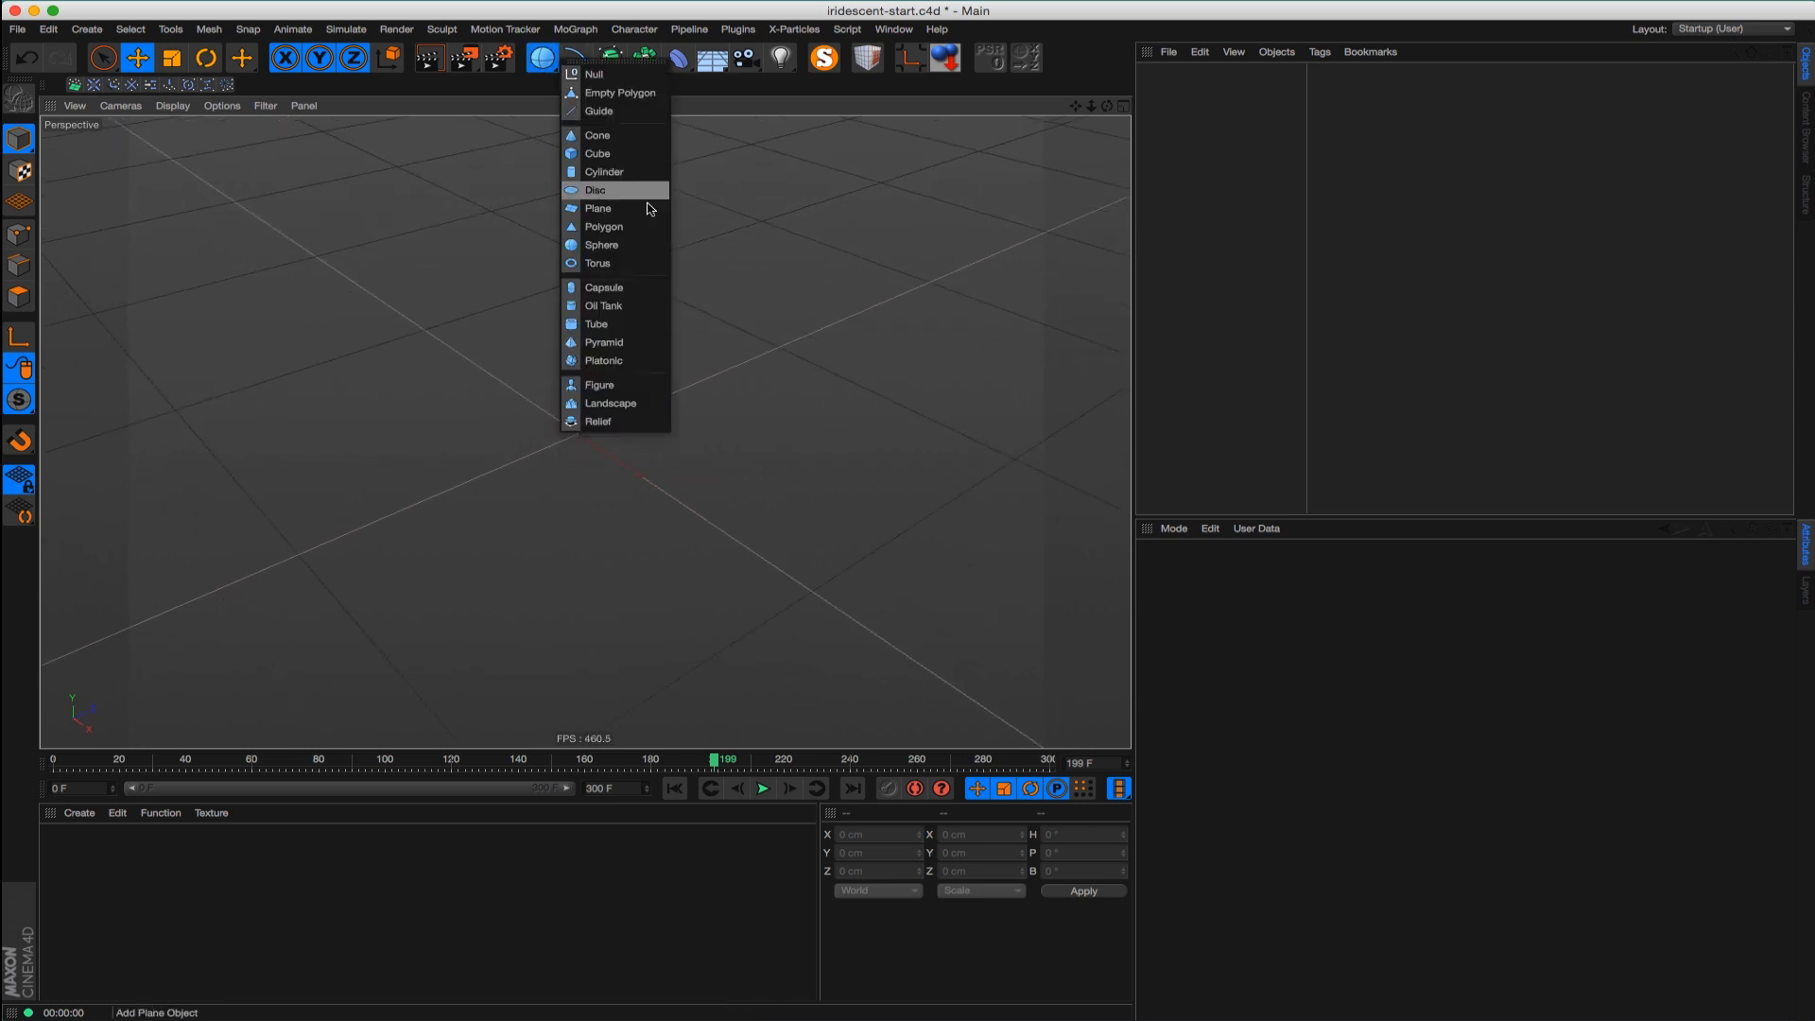
left_click(597, 153)
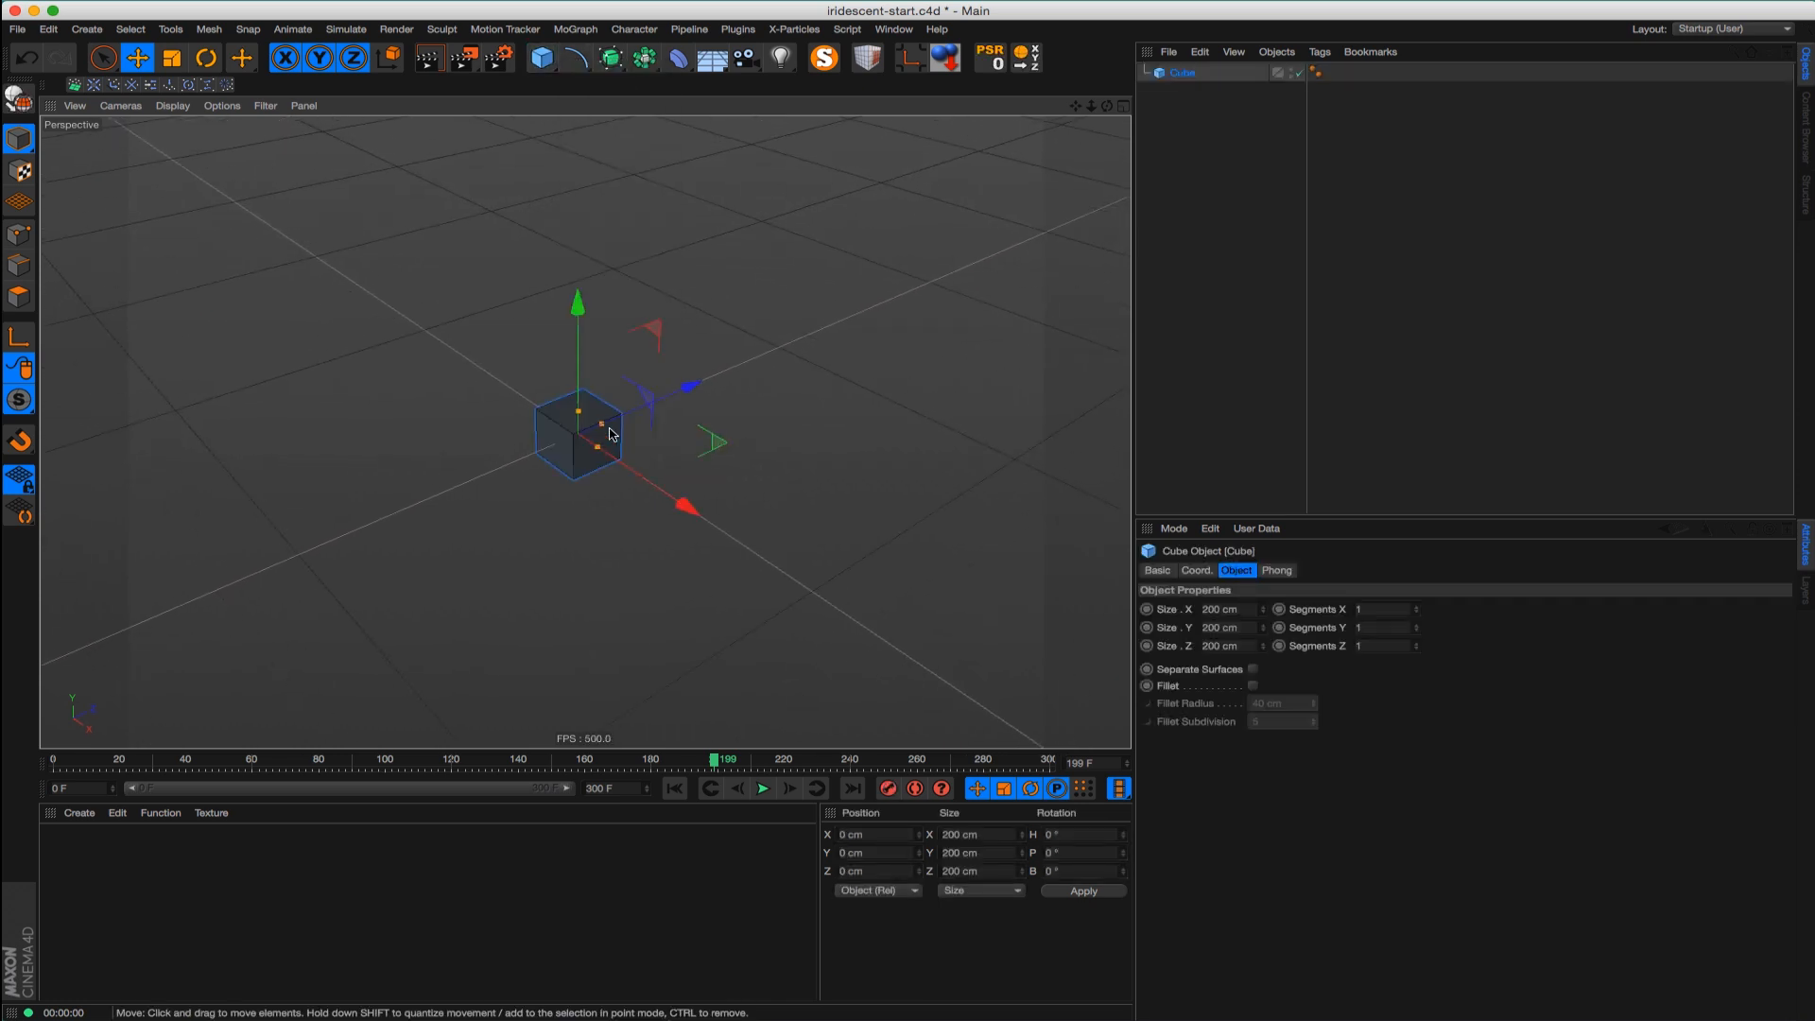
left_click_drag(613, 433, 972, 296)
left_click_drag(577, 412, 601, 446)
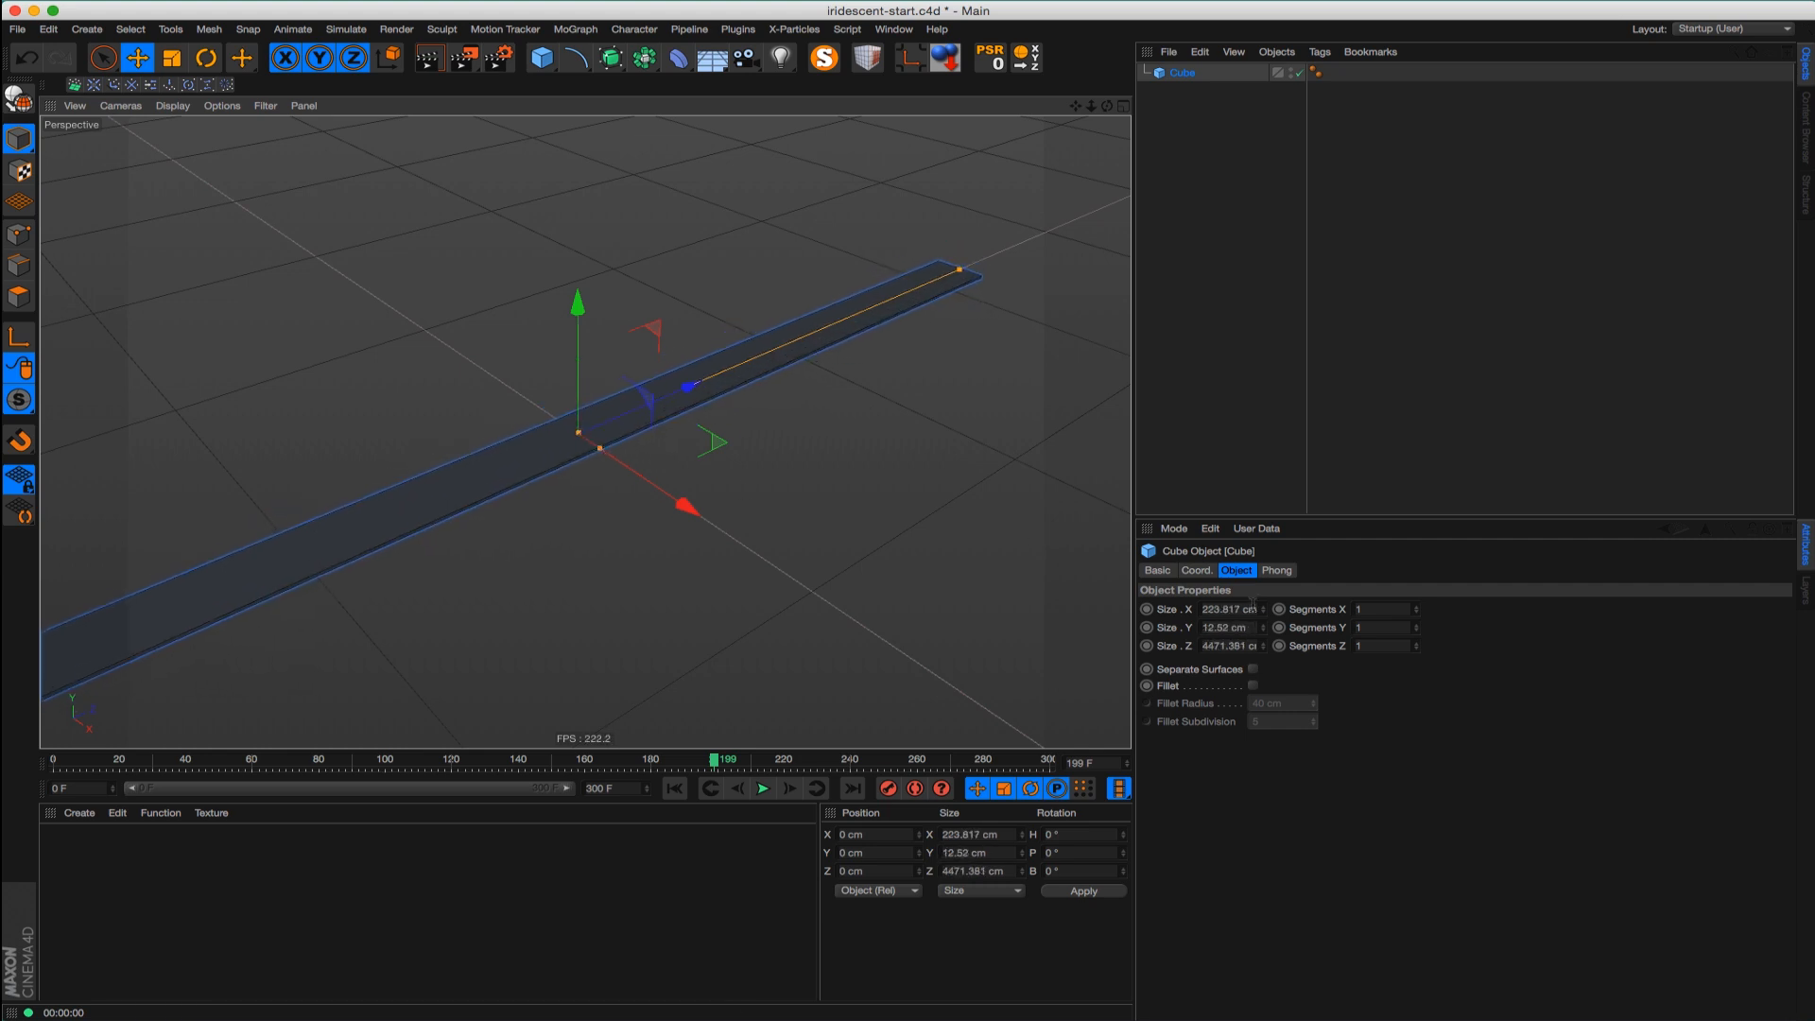
Set the cube's size to 150 cm in X, 10 cm in Y and 3000 cm in Z
left_click(1218, 608)
type("150")
key("Tab")
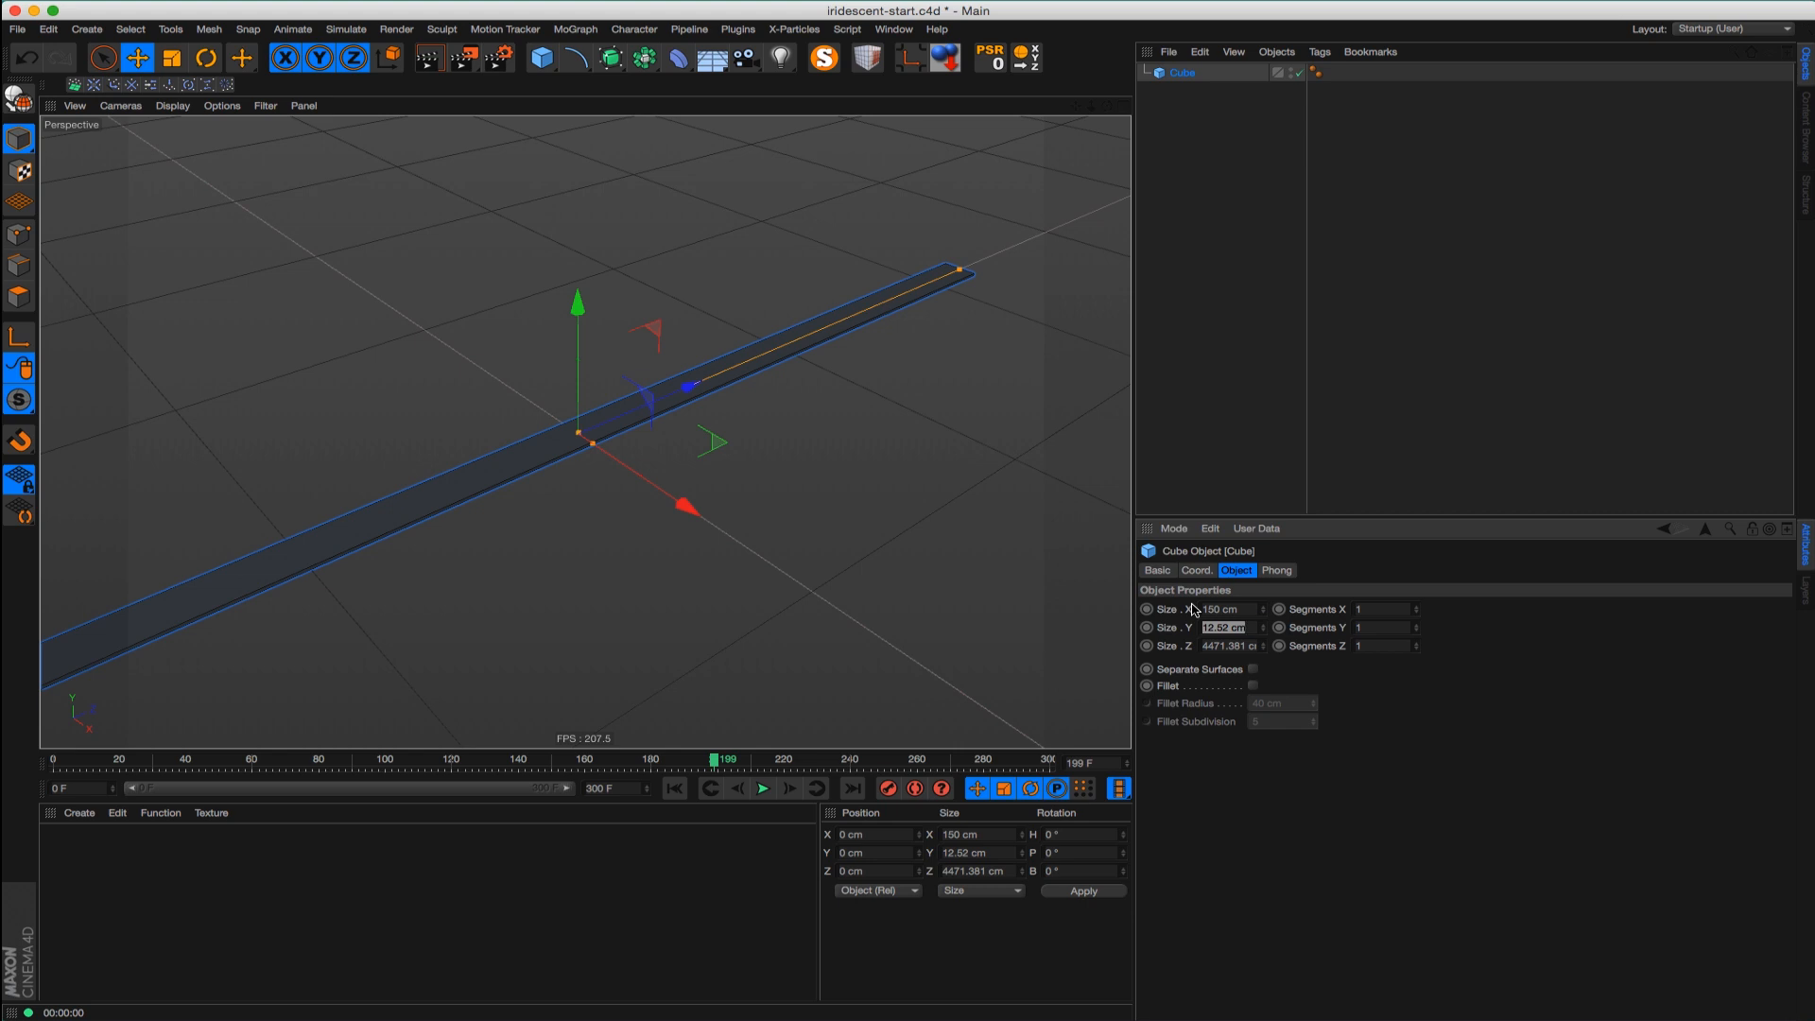
type("10")
key("Tab")
type("3")
key("Return")
Fillet the cube's edges with a 4 cm radius and 5 subdivisions
right_click_drag(569, 437, 656, 408, "alt")
left_click_drag(656, 409, 617, 427, "alt")
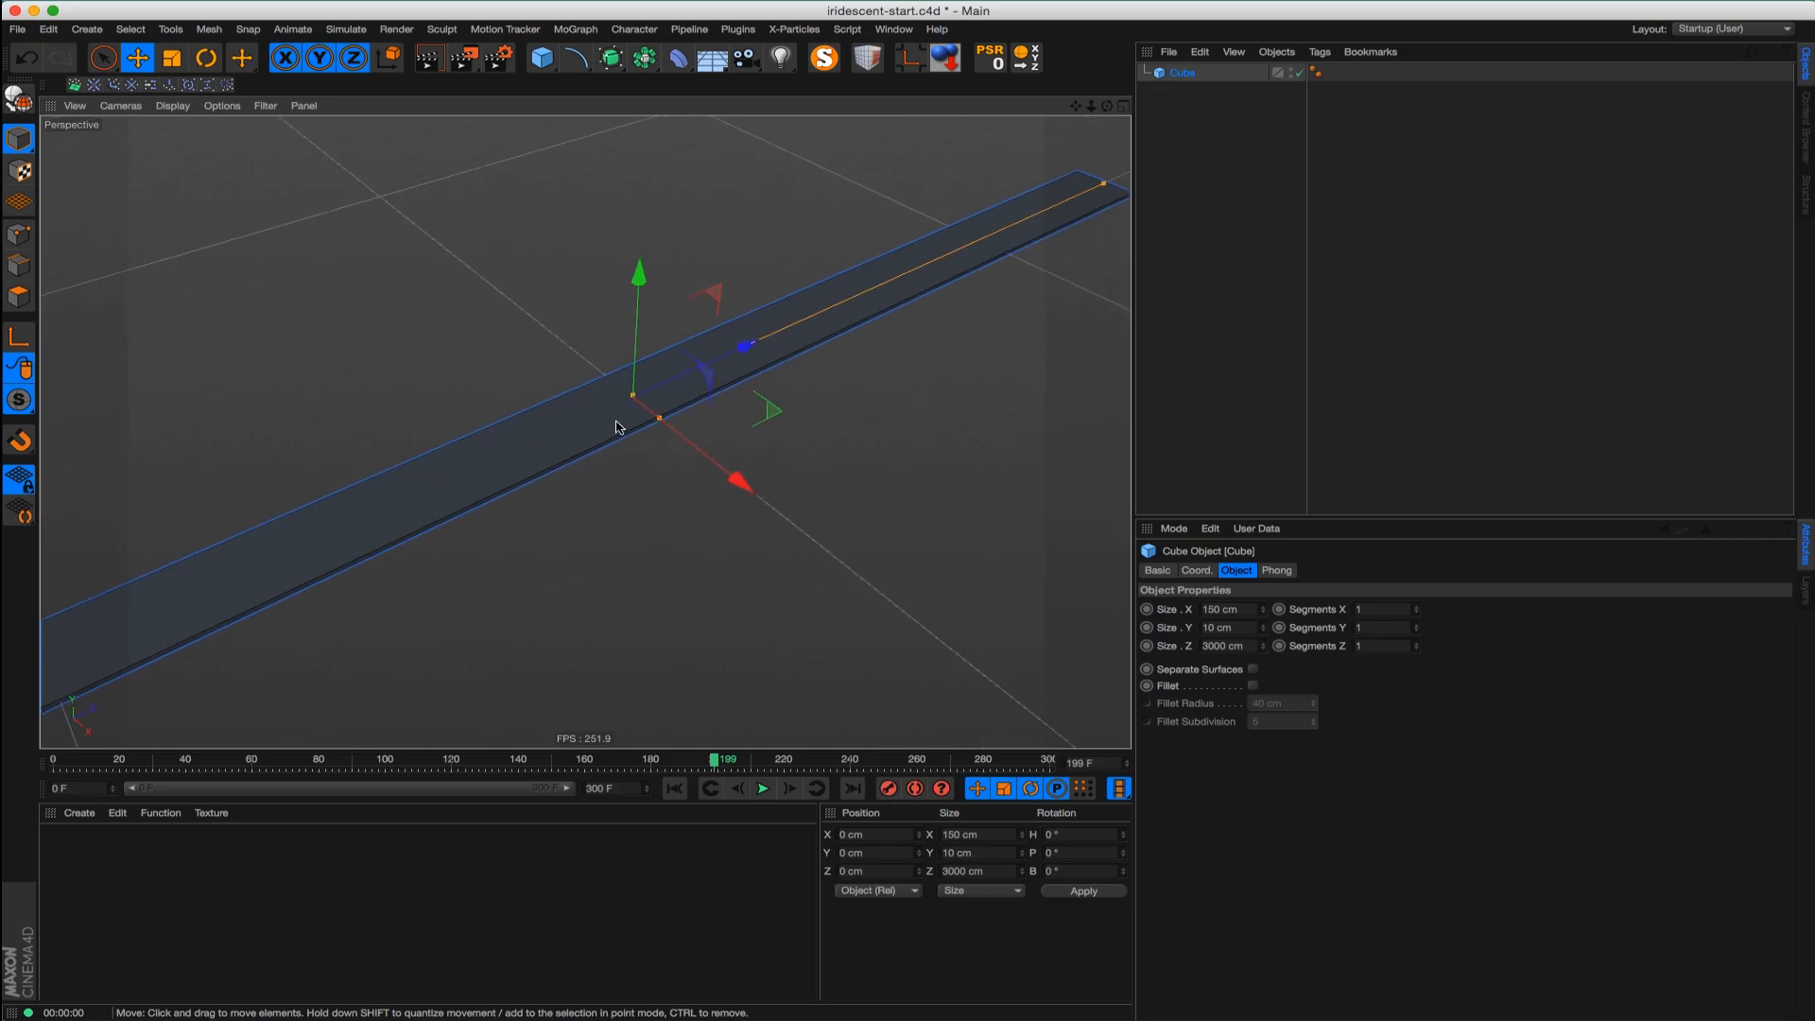
right_click_drag(617, 427, 737, 381, "alt")
middle_click_drag(737, 381, 636, 409, "alt")
right_click_drag(636, 409, 1118, 482, "alt")
middle_click_drag(549, 440, 560, 436, "alt")
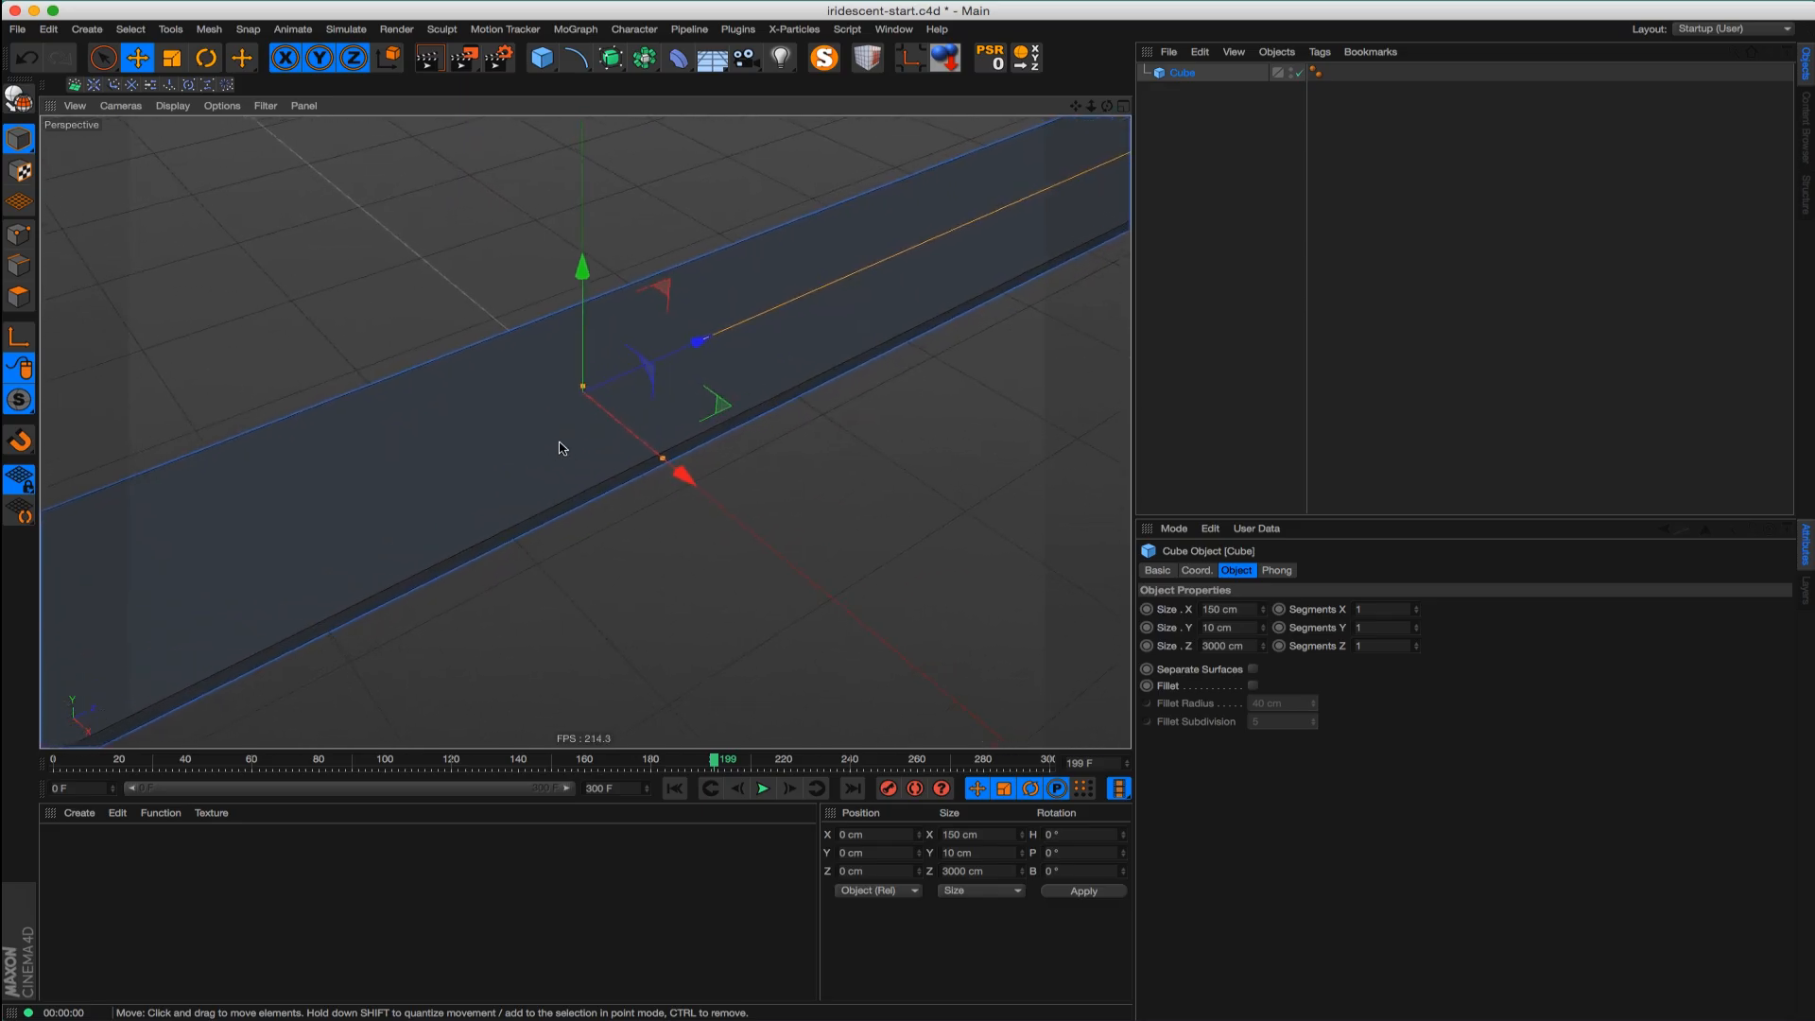
left_click(1253, 685)
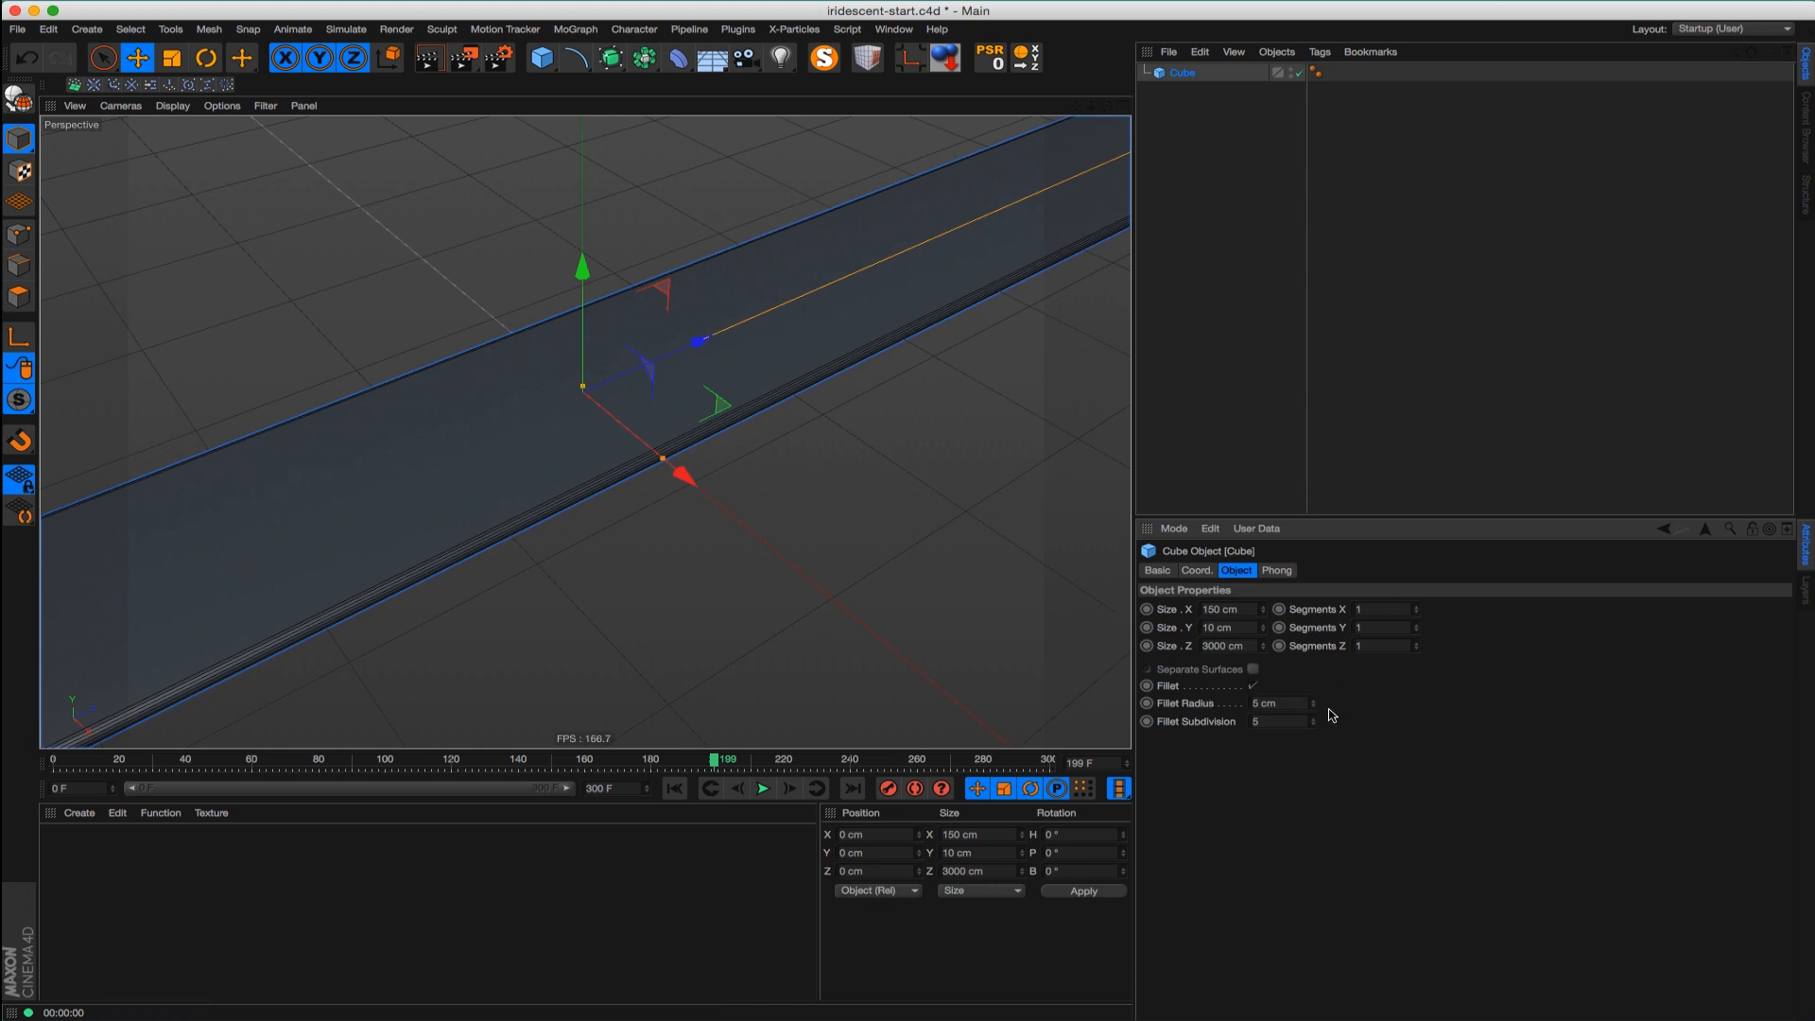
left_click_drag(1314, 707, 1319, 734)
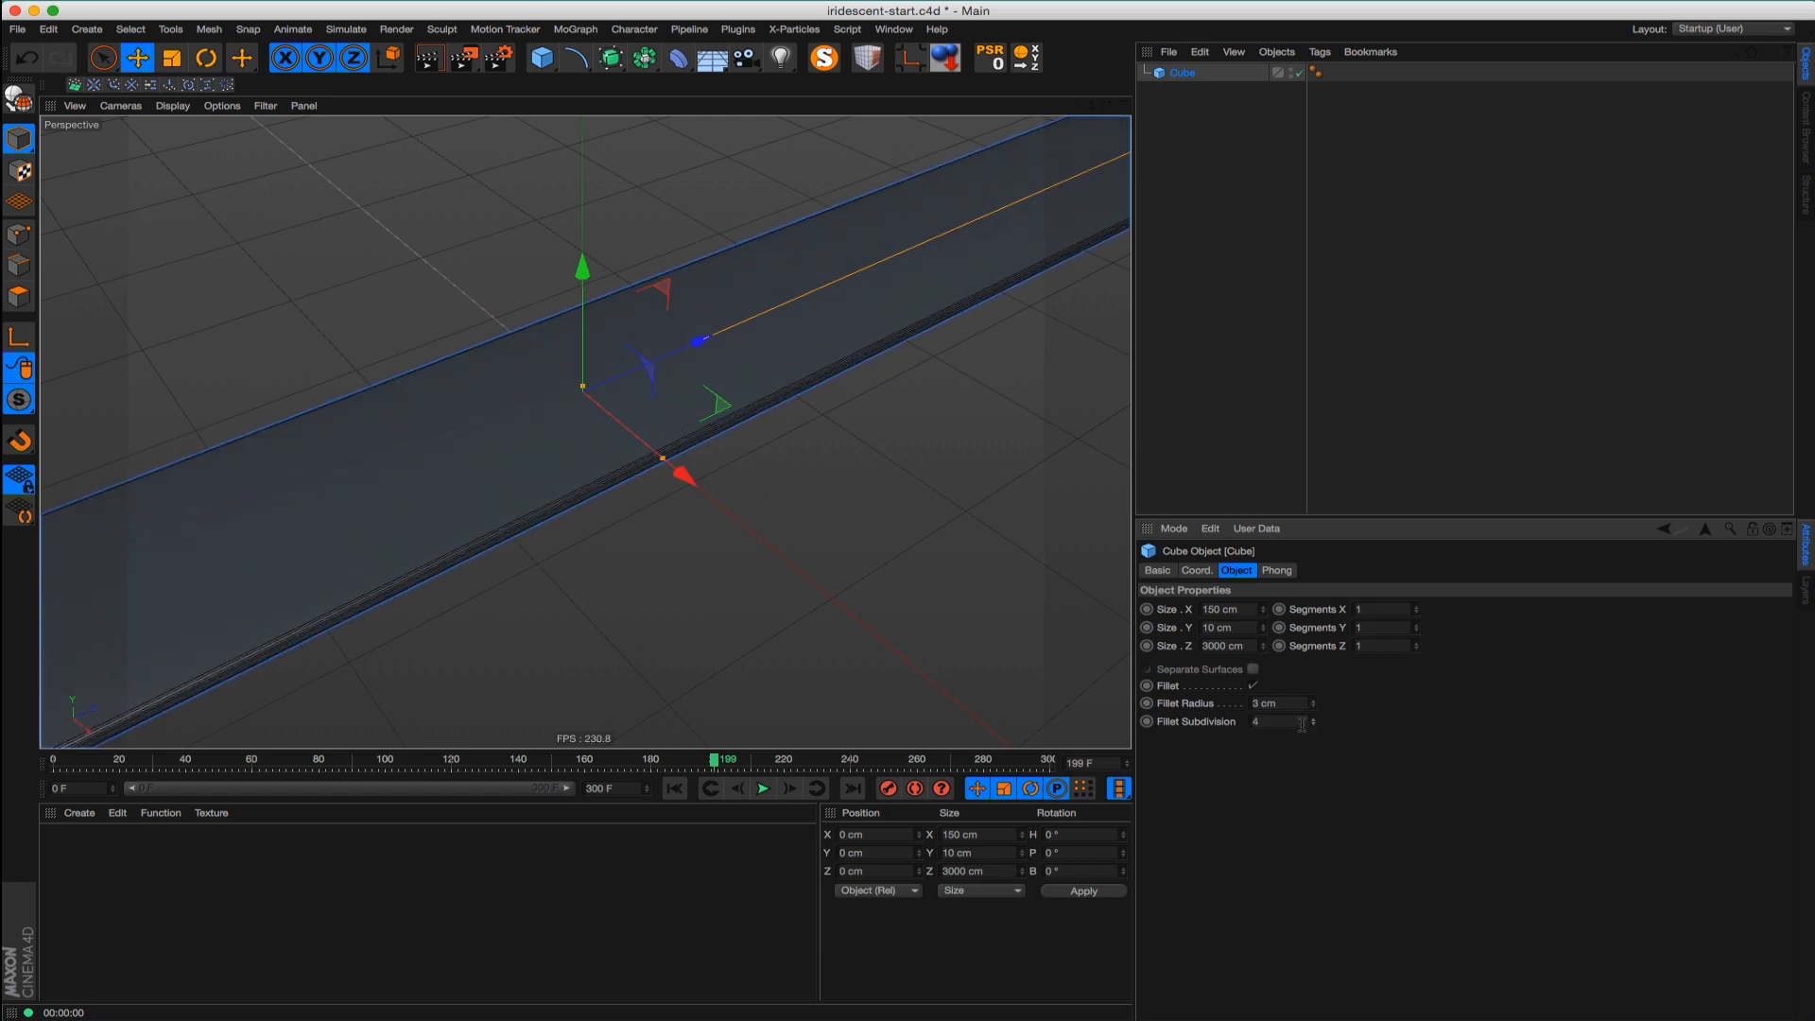
left_click(1314, 706)
left_click(1312, 702)
left_click(1313, 701)
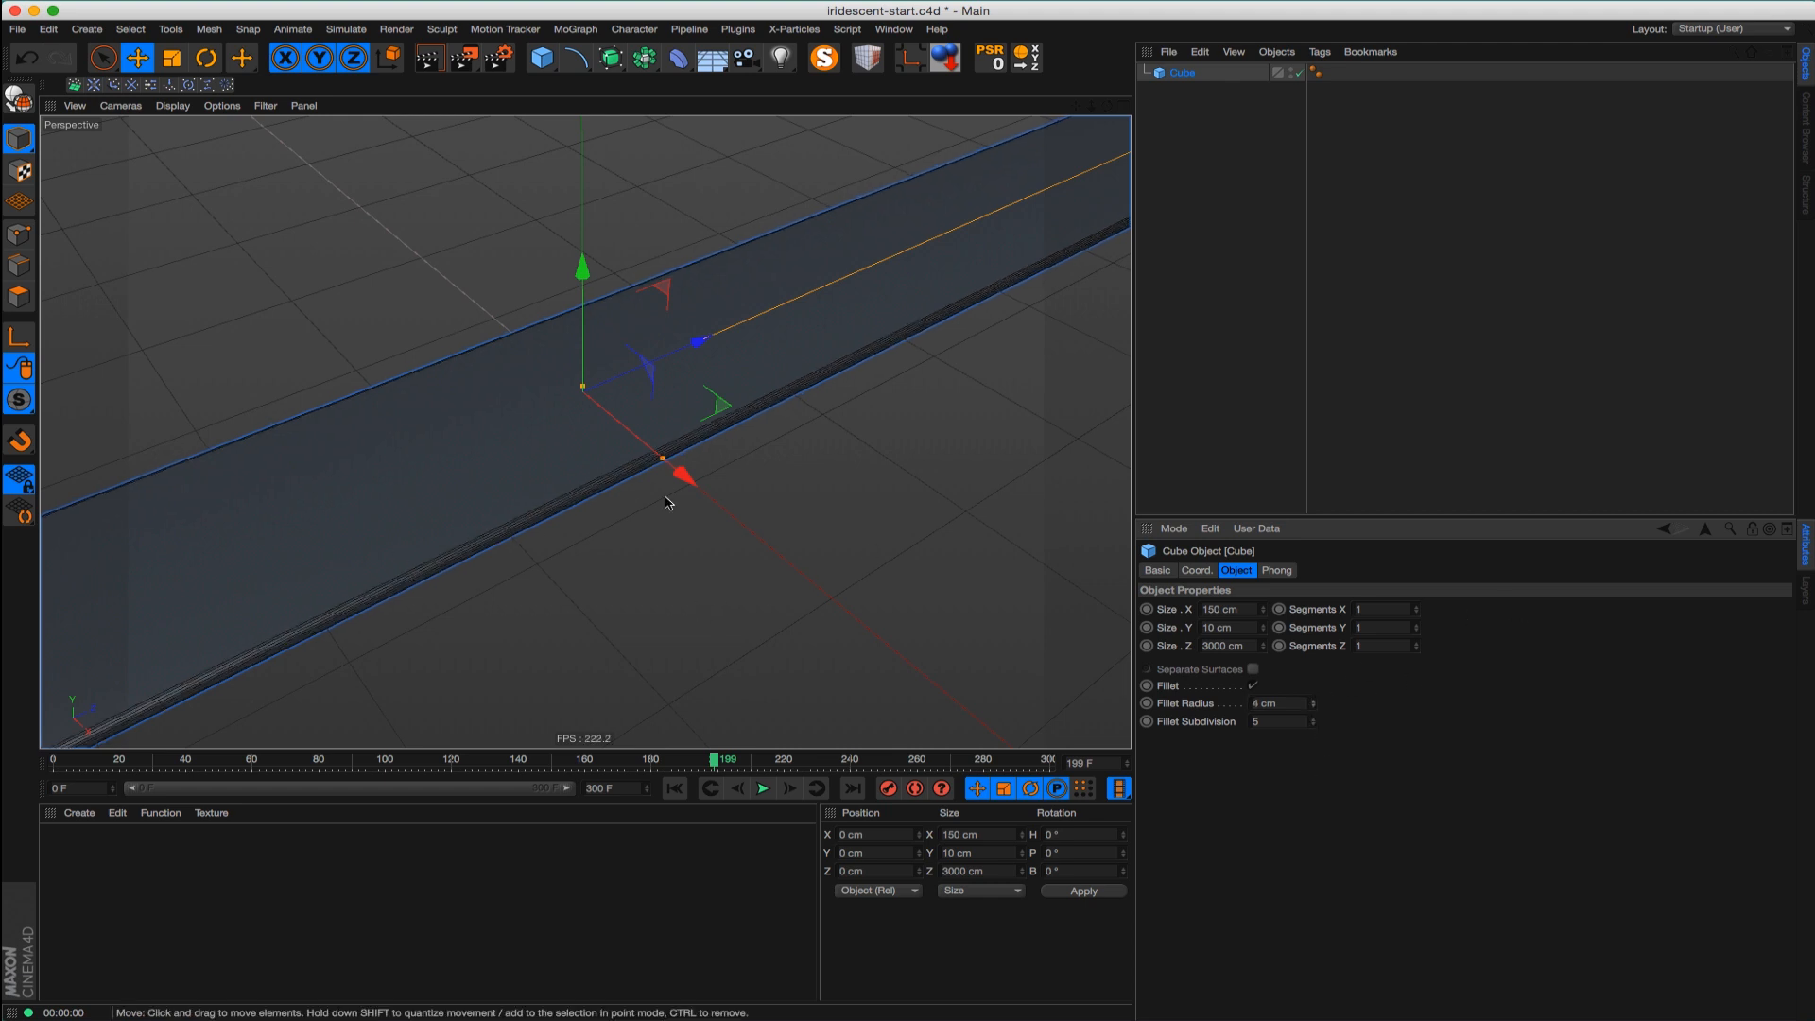
left_click_drag(653, 514, 661, 564, "alt")
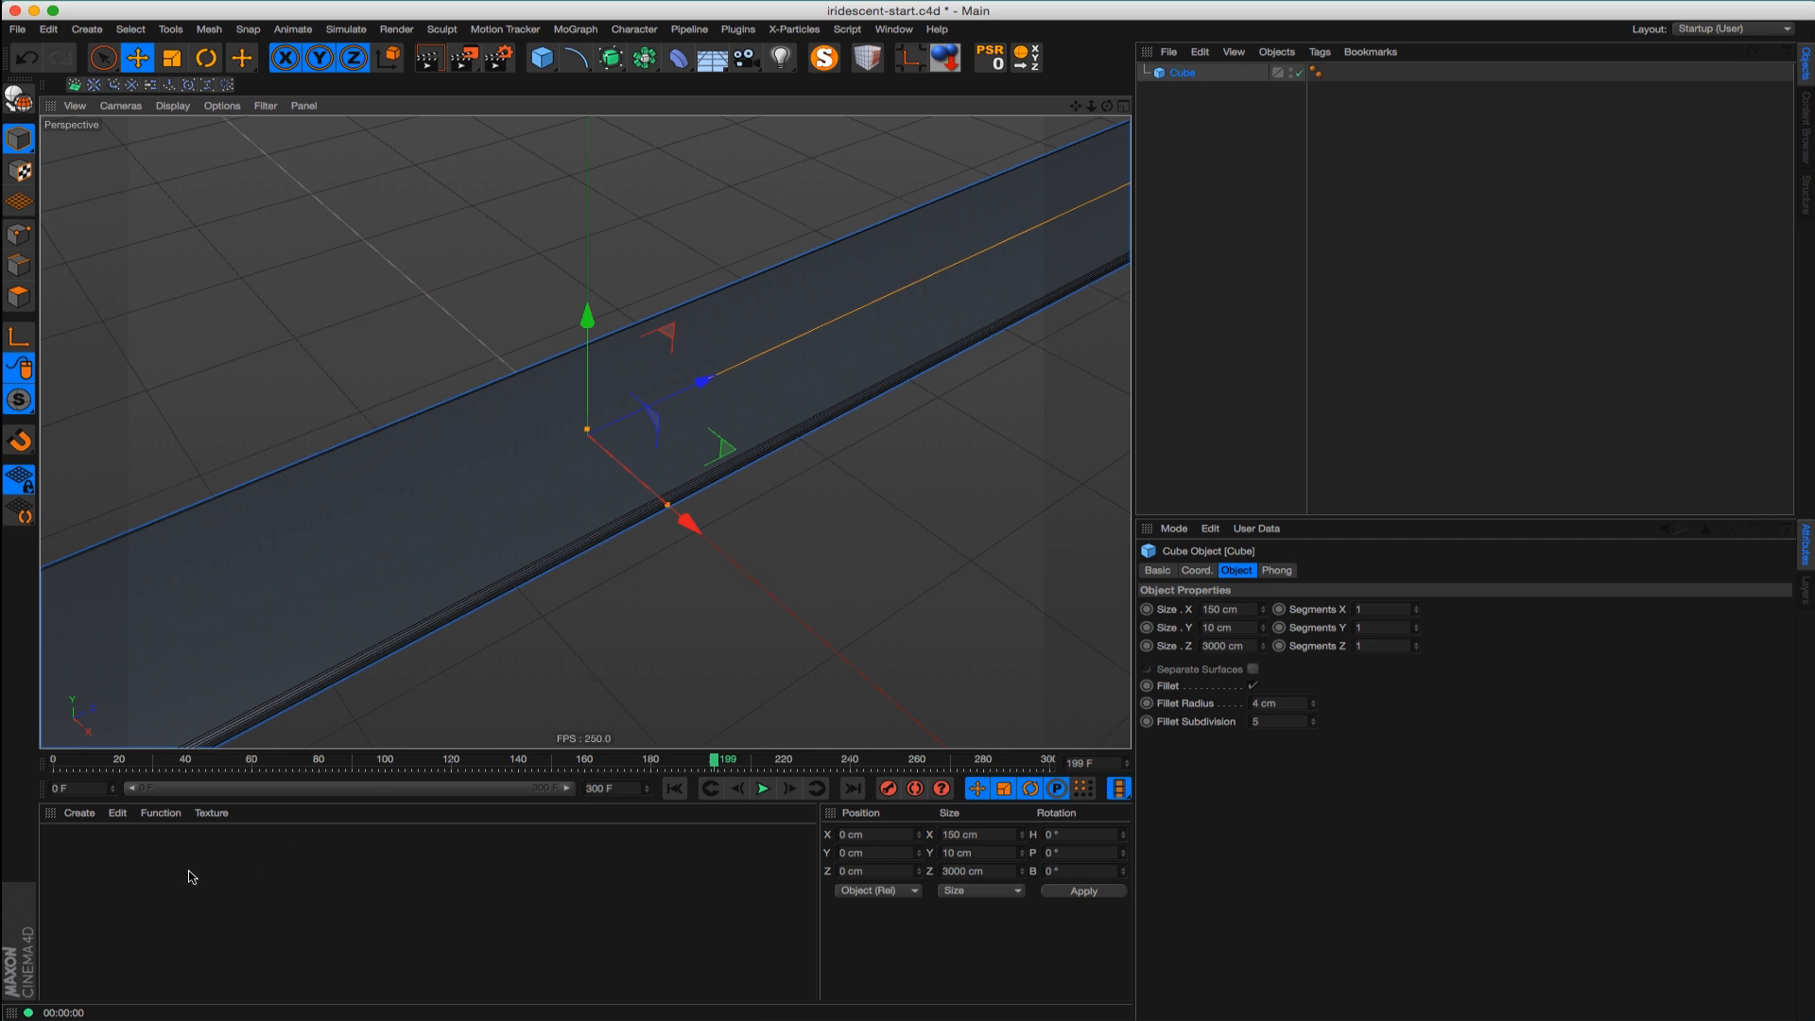
Create a new material, open it in the Material Editor and name it Iridescent
double_click(89, 866)
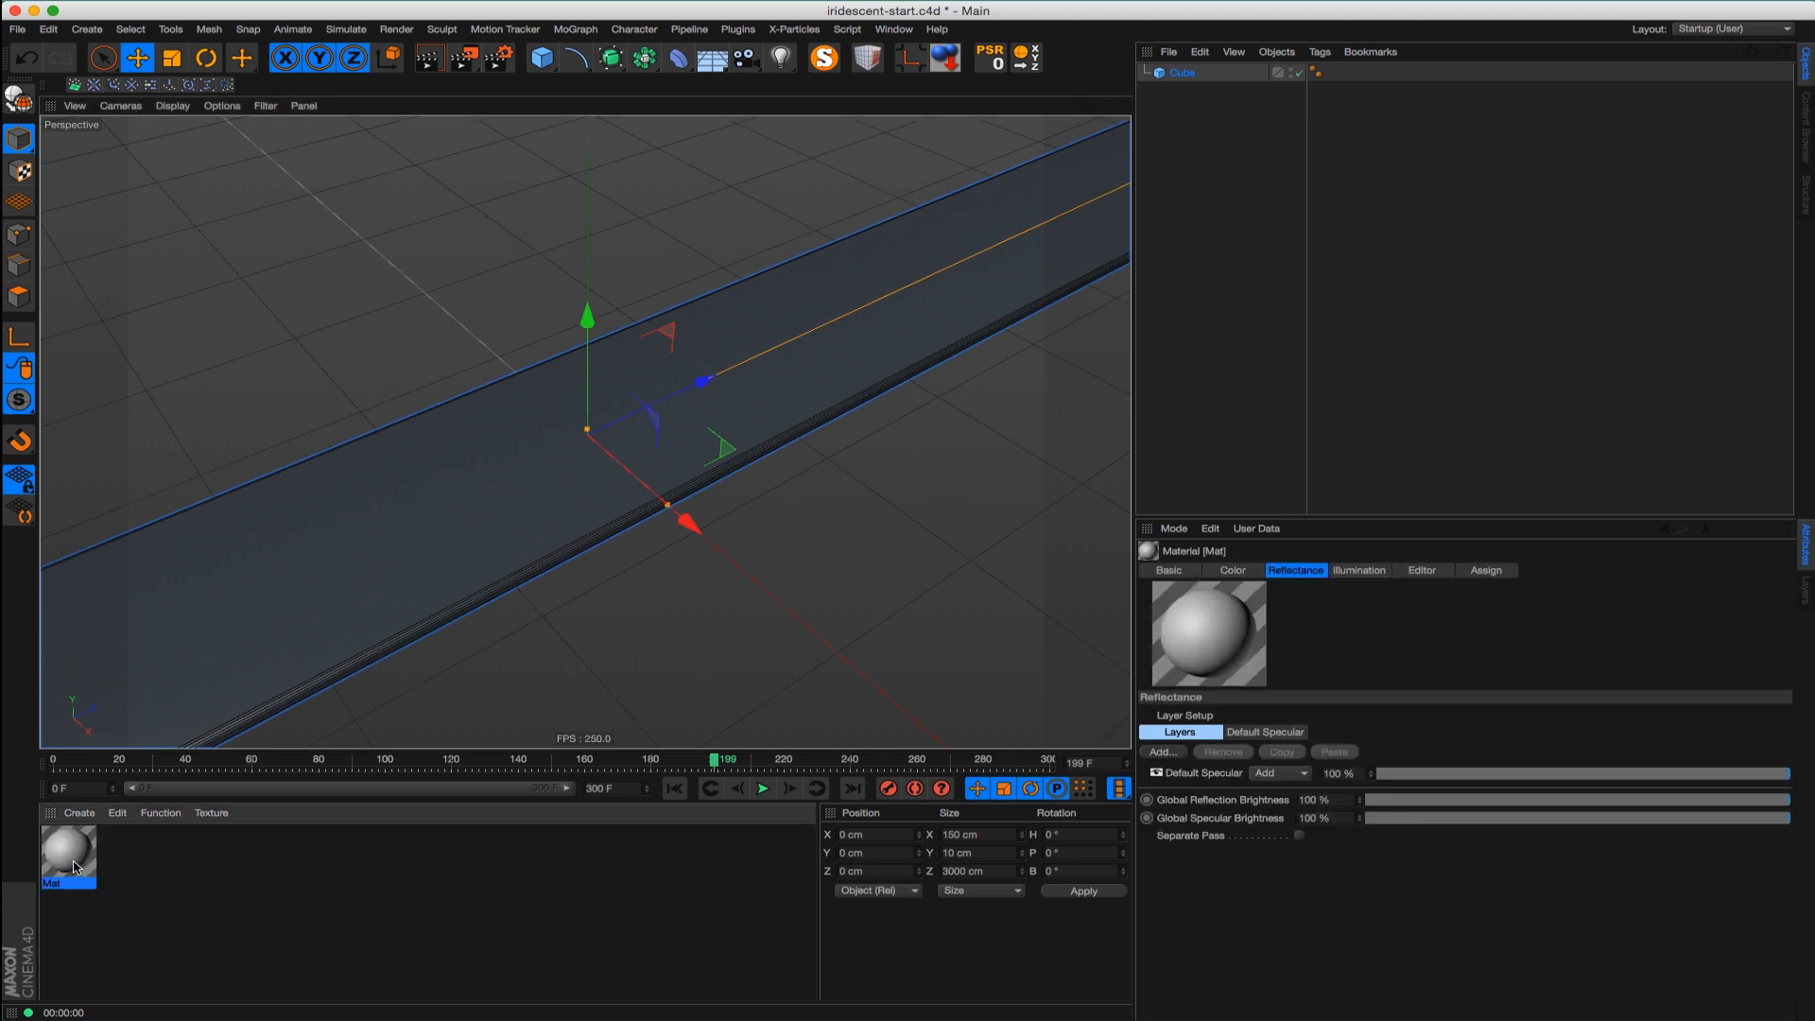
double_click(75, 867)
left_click_drag(592, 108, 963, 245)
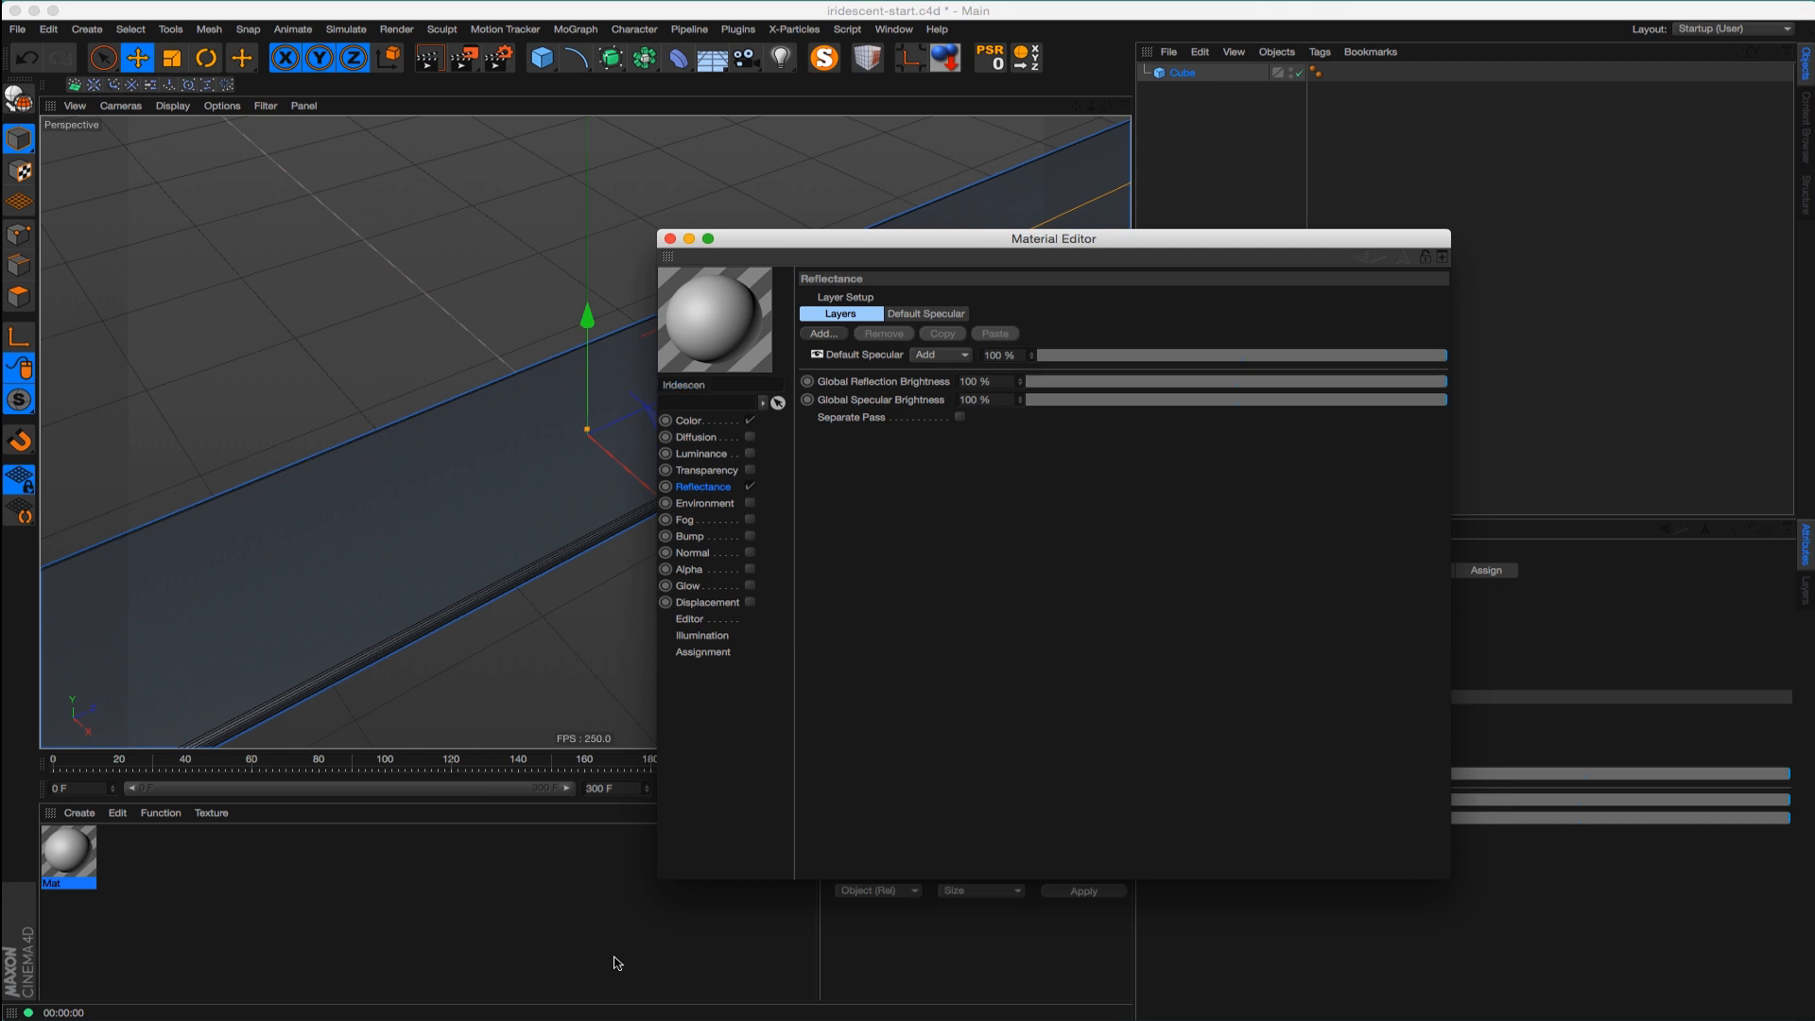
left_click(692, 421)
left_click_drag(989, 240, 1134, 243)
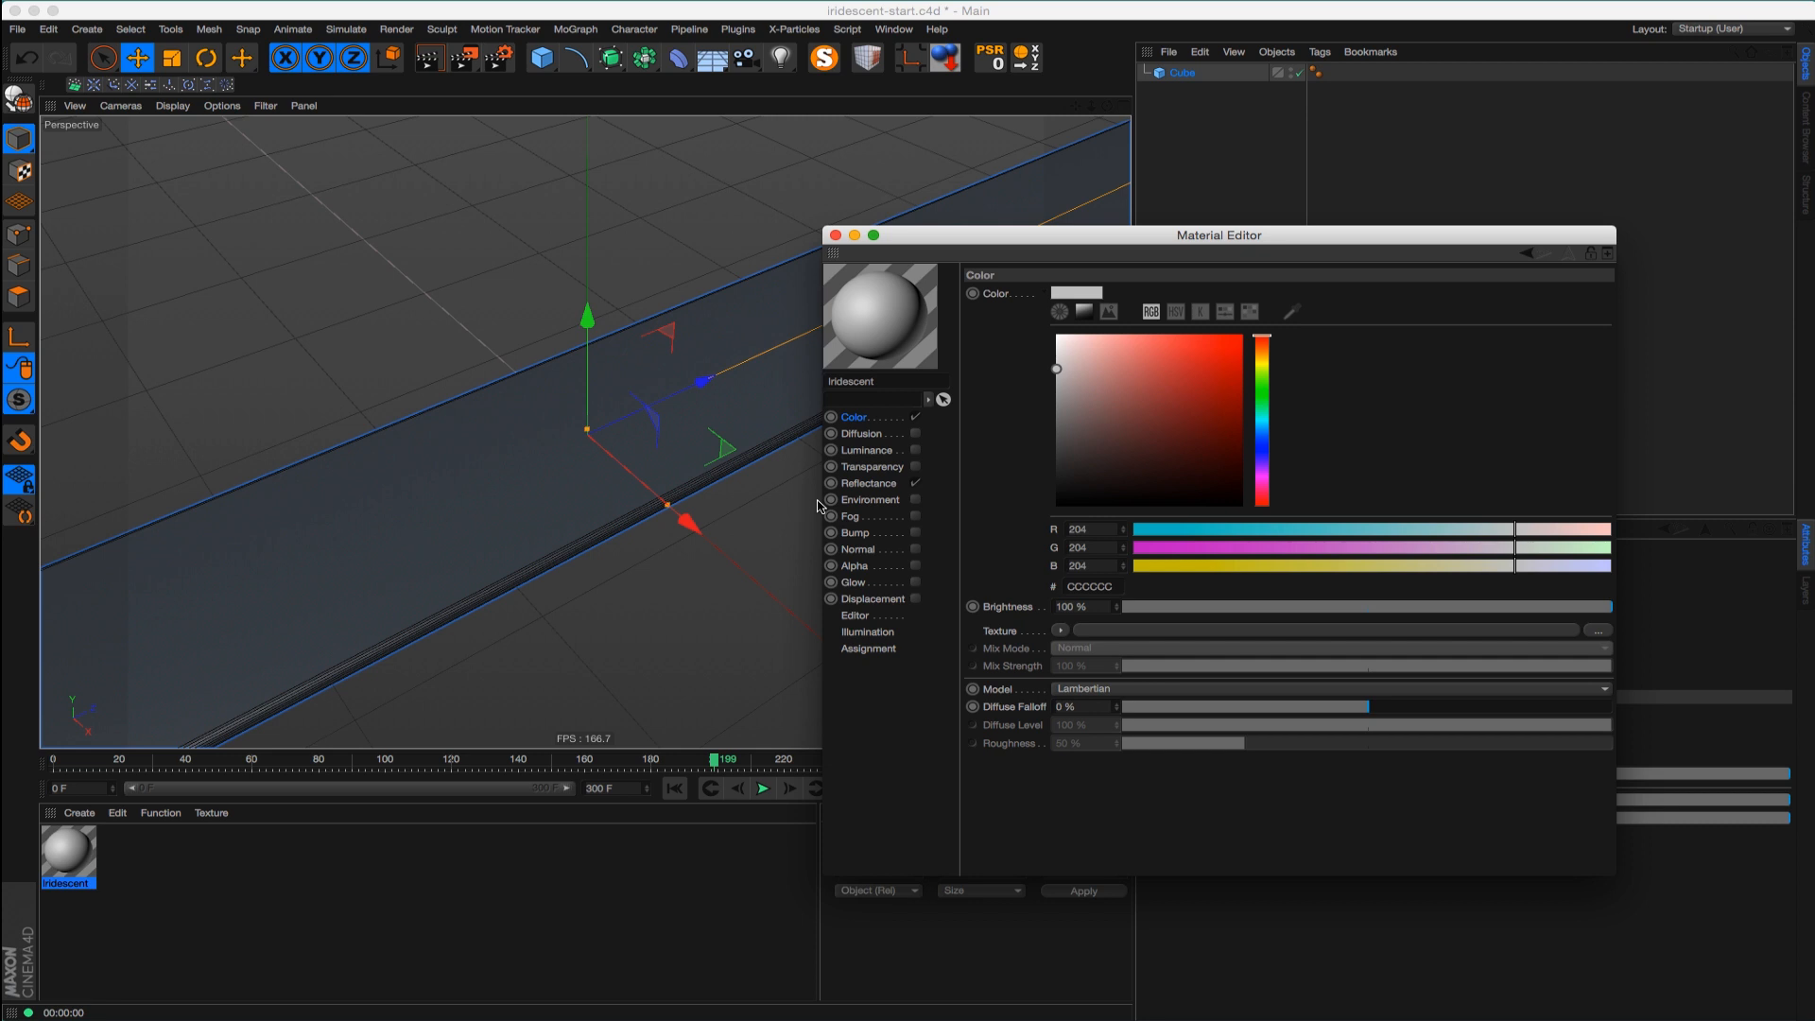
Load a Spectral shader into the layer color texture of the Default Specular reflectance layer, and open the shader's settings
left_click(867, 483)
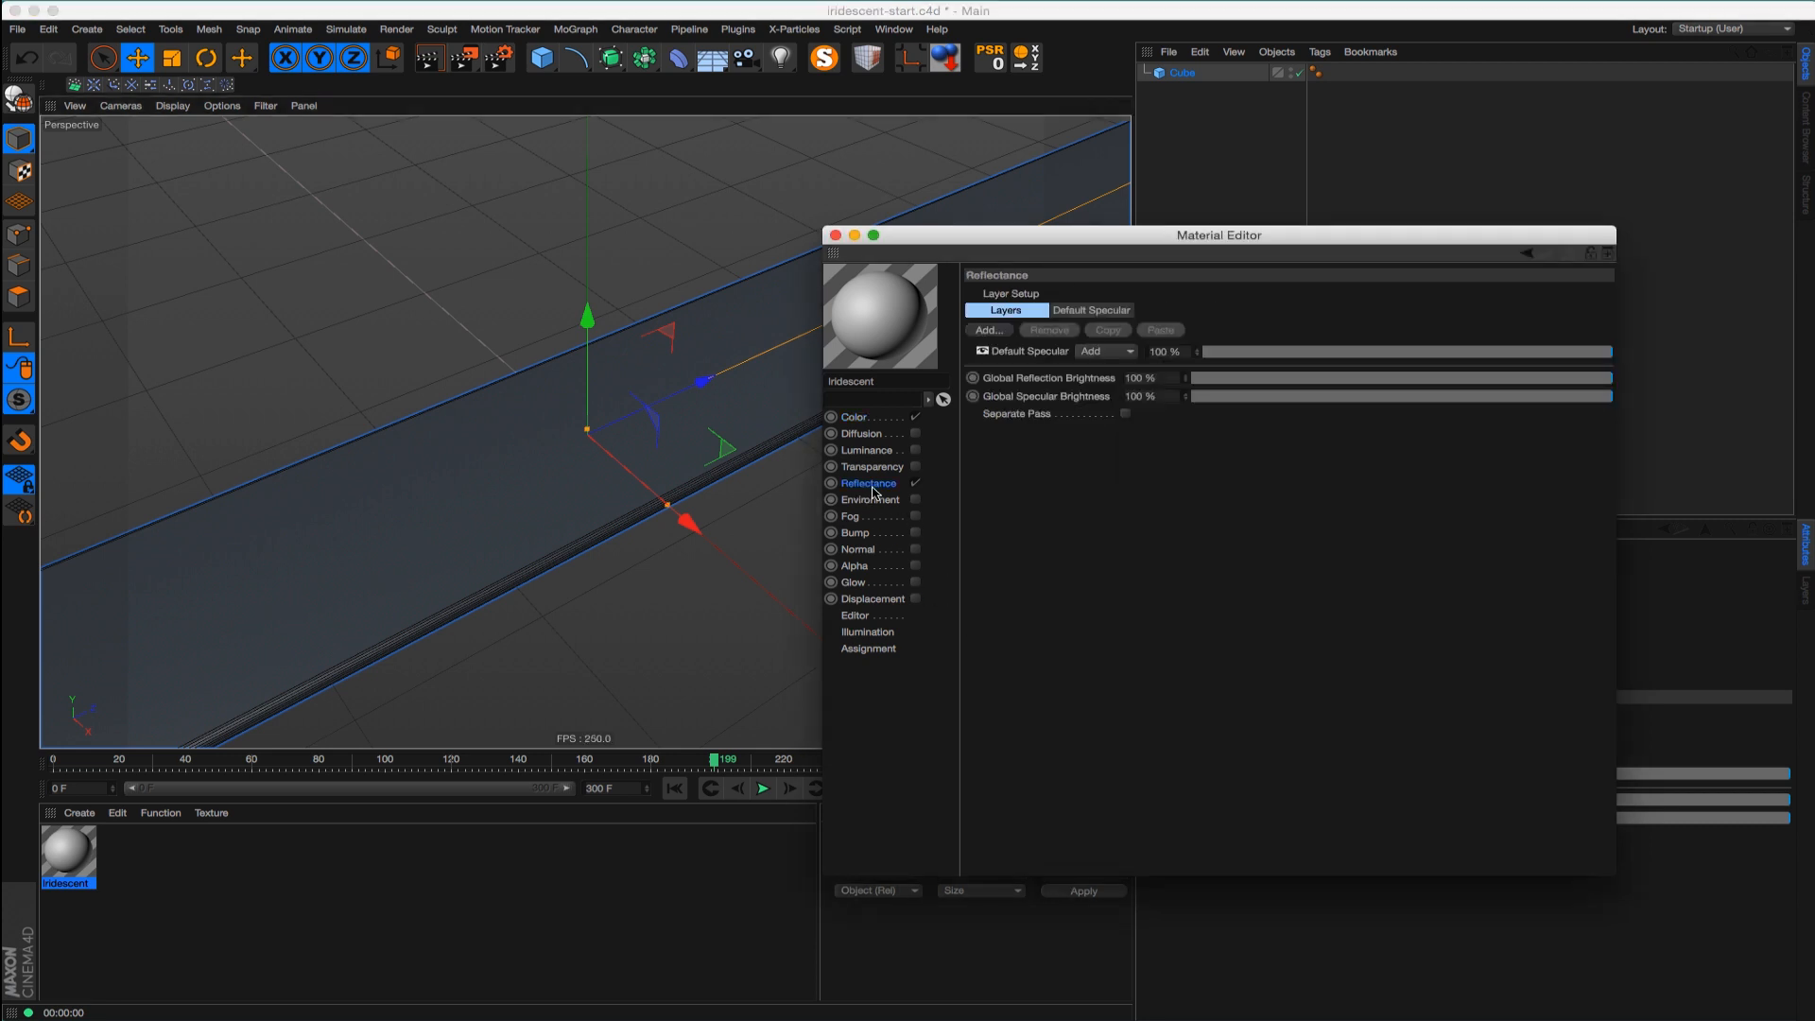
left_click(1038, 352)
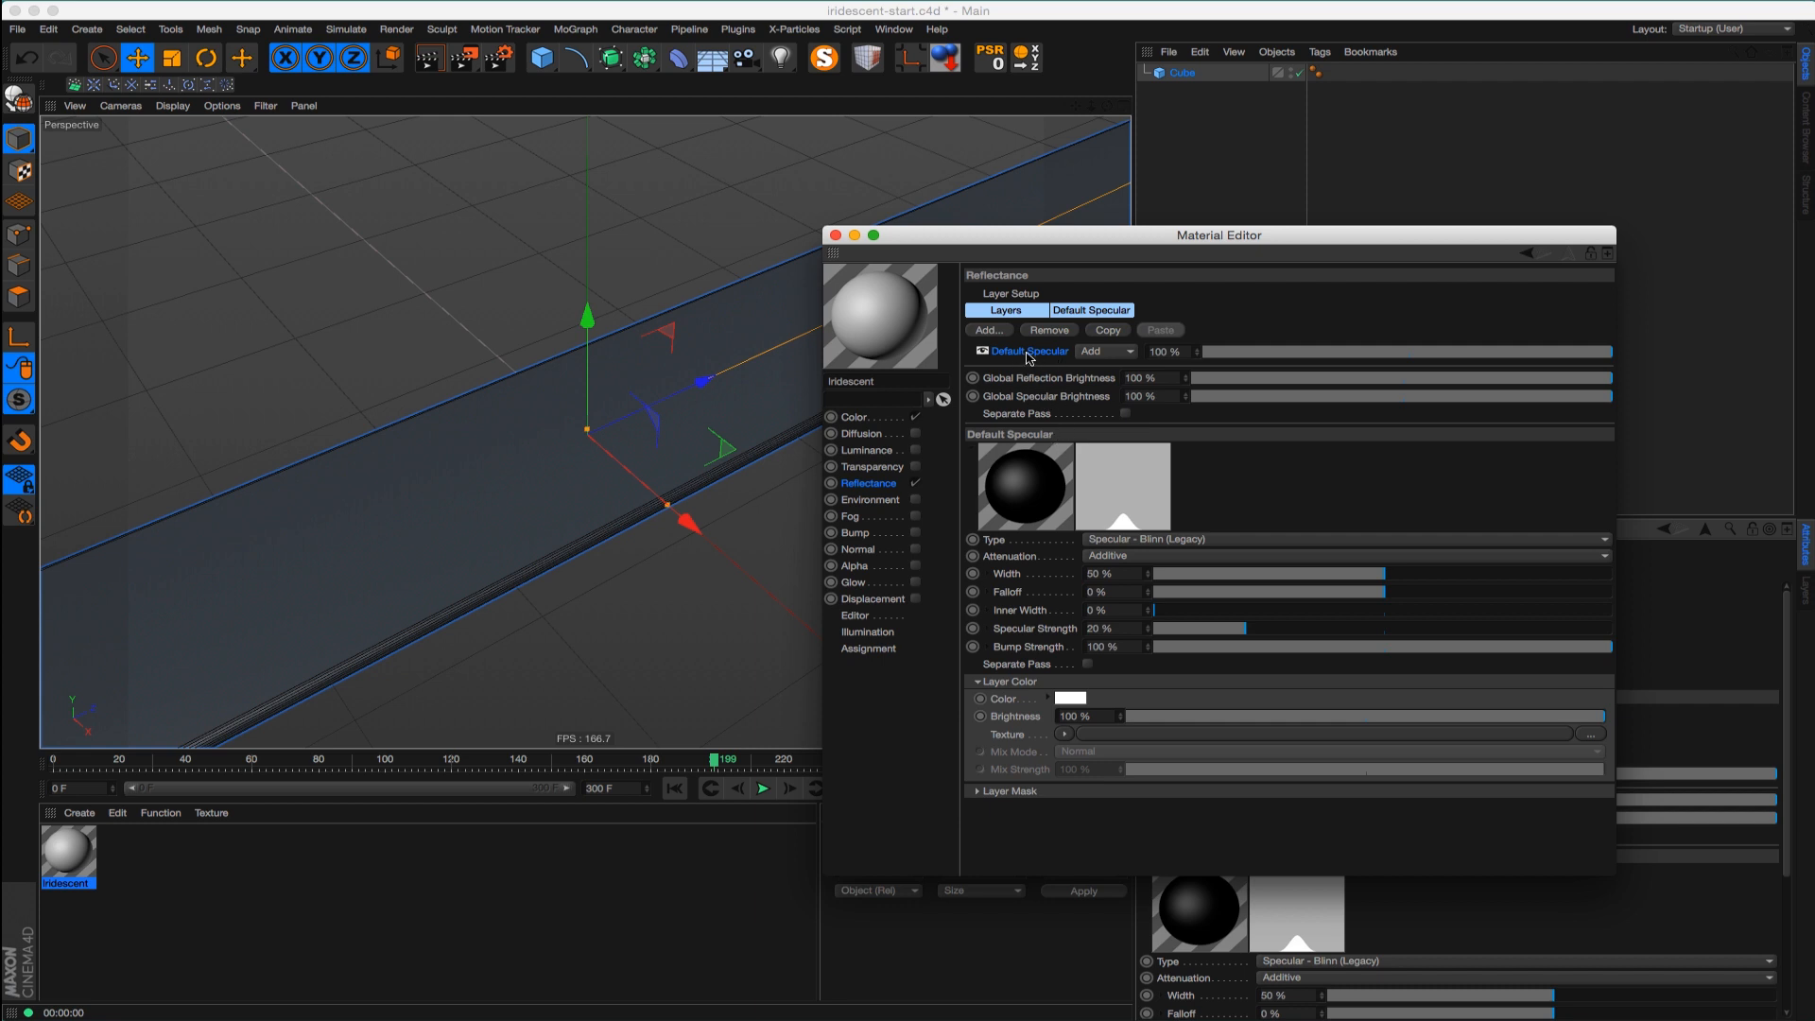
left_click_drag(1055, 226, 1070, 179)
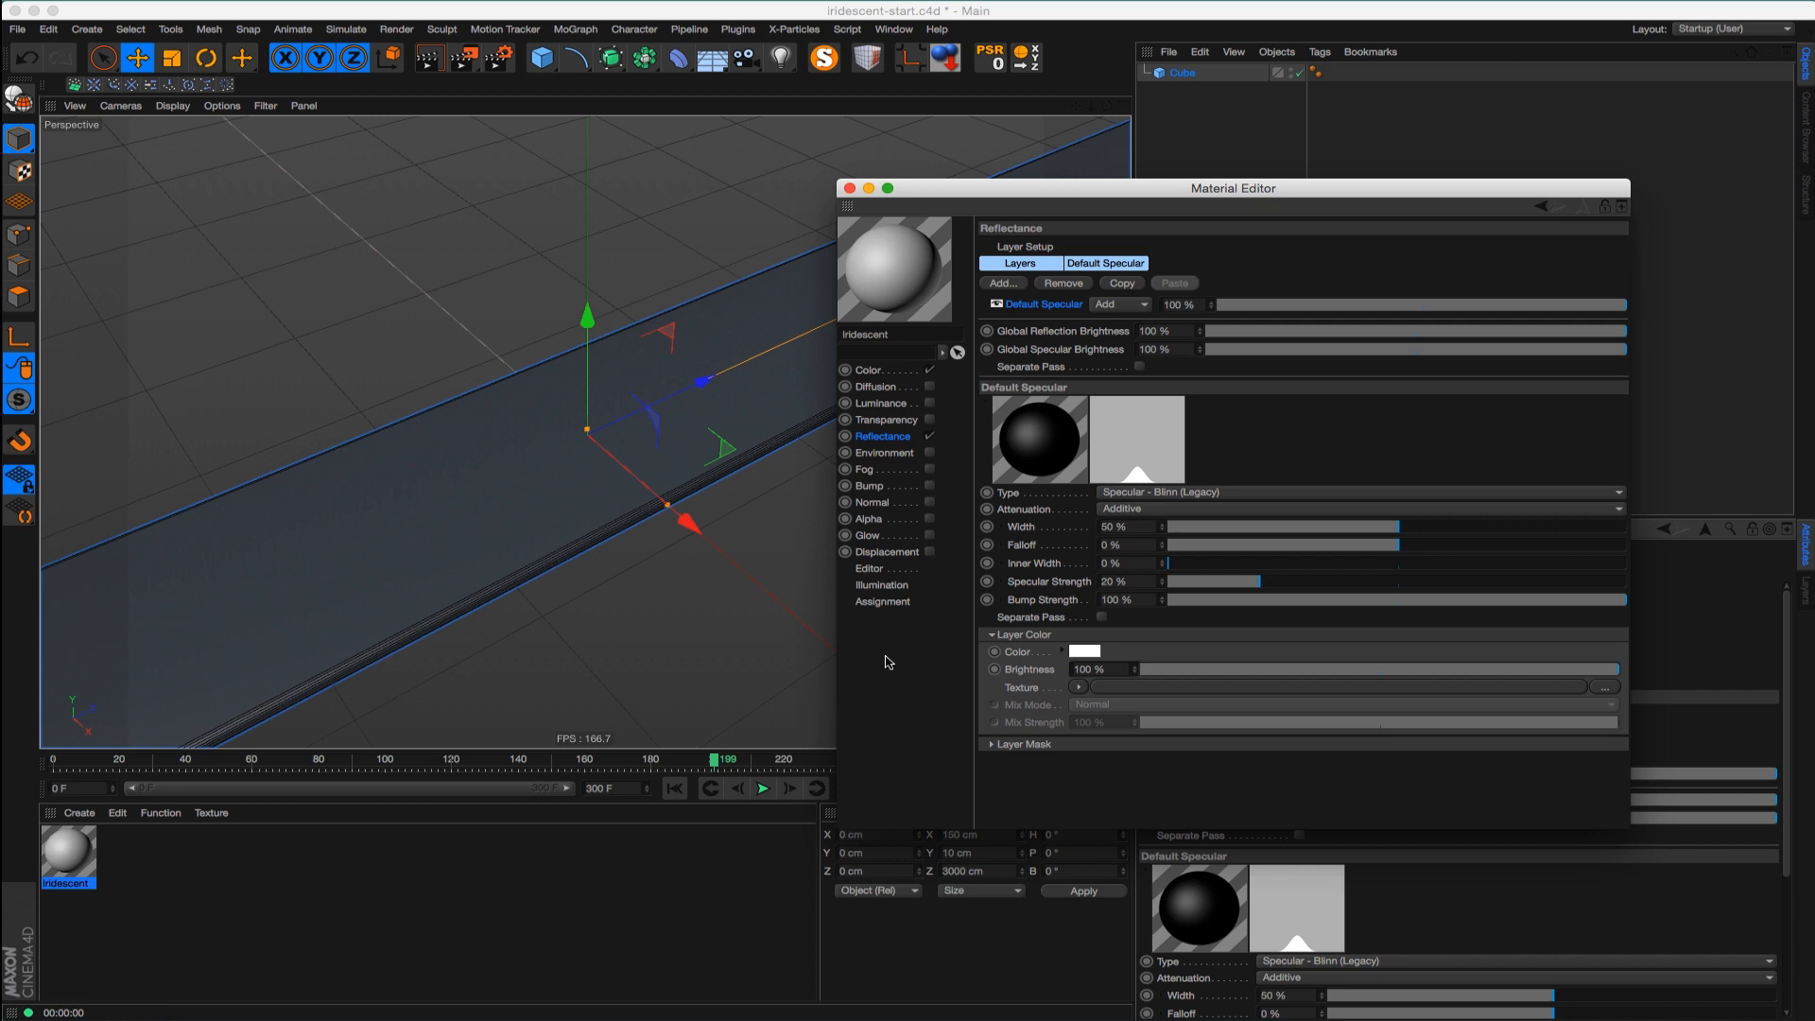
left_click(1078, 687)
mouse_move(1125, 570)
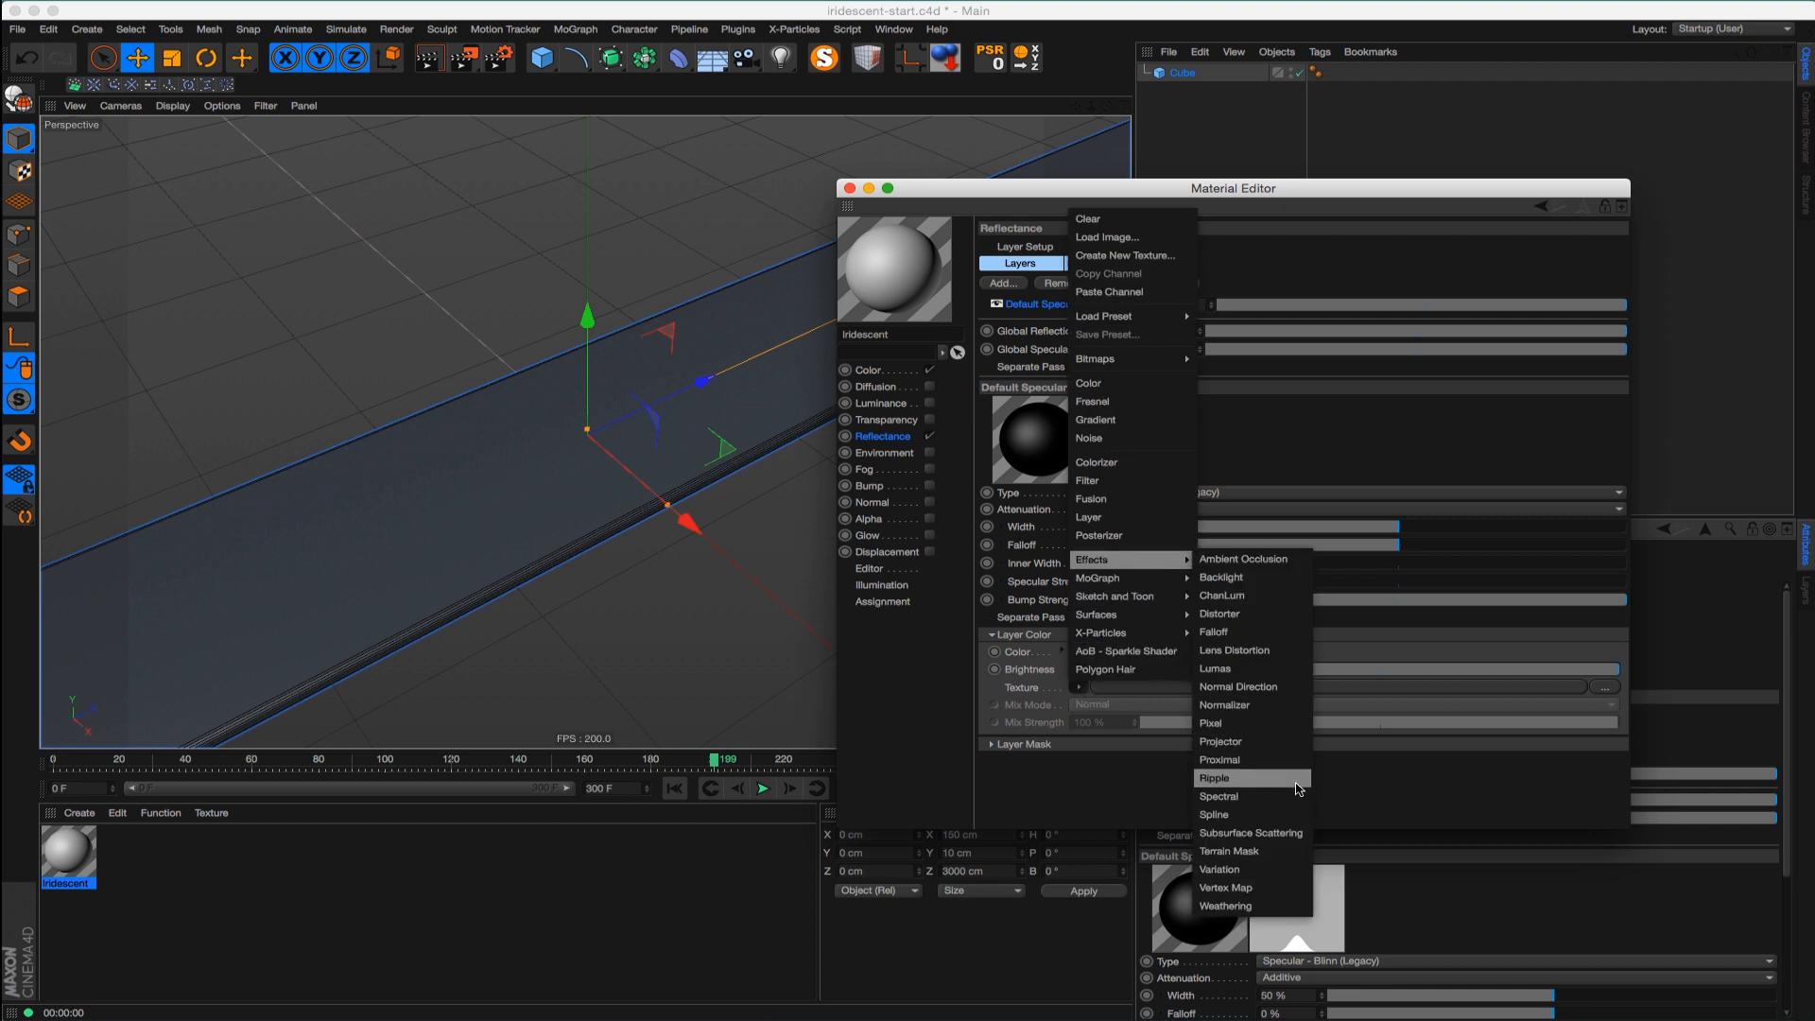
left_click(1219, 796)
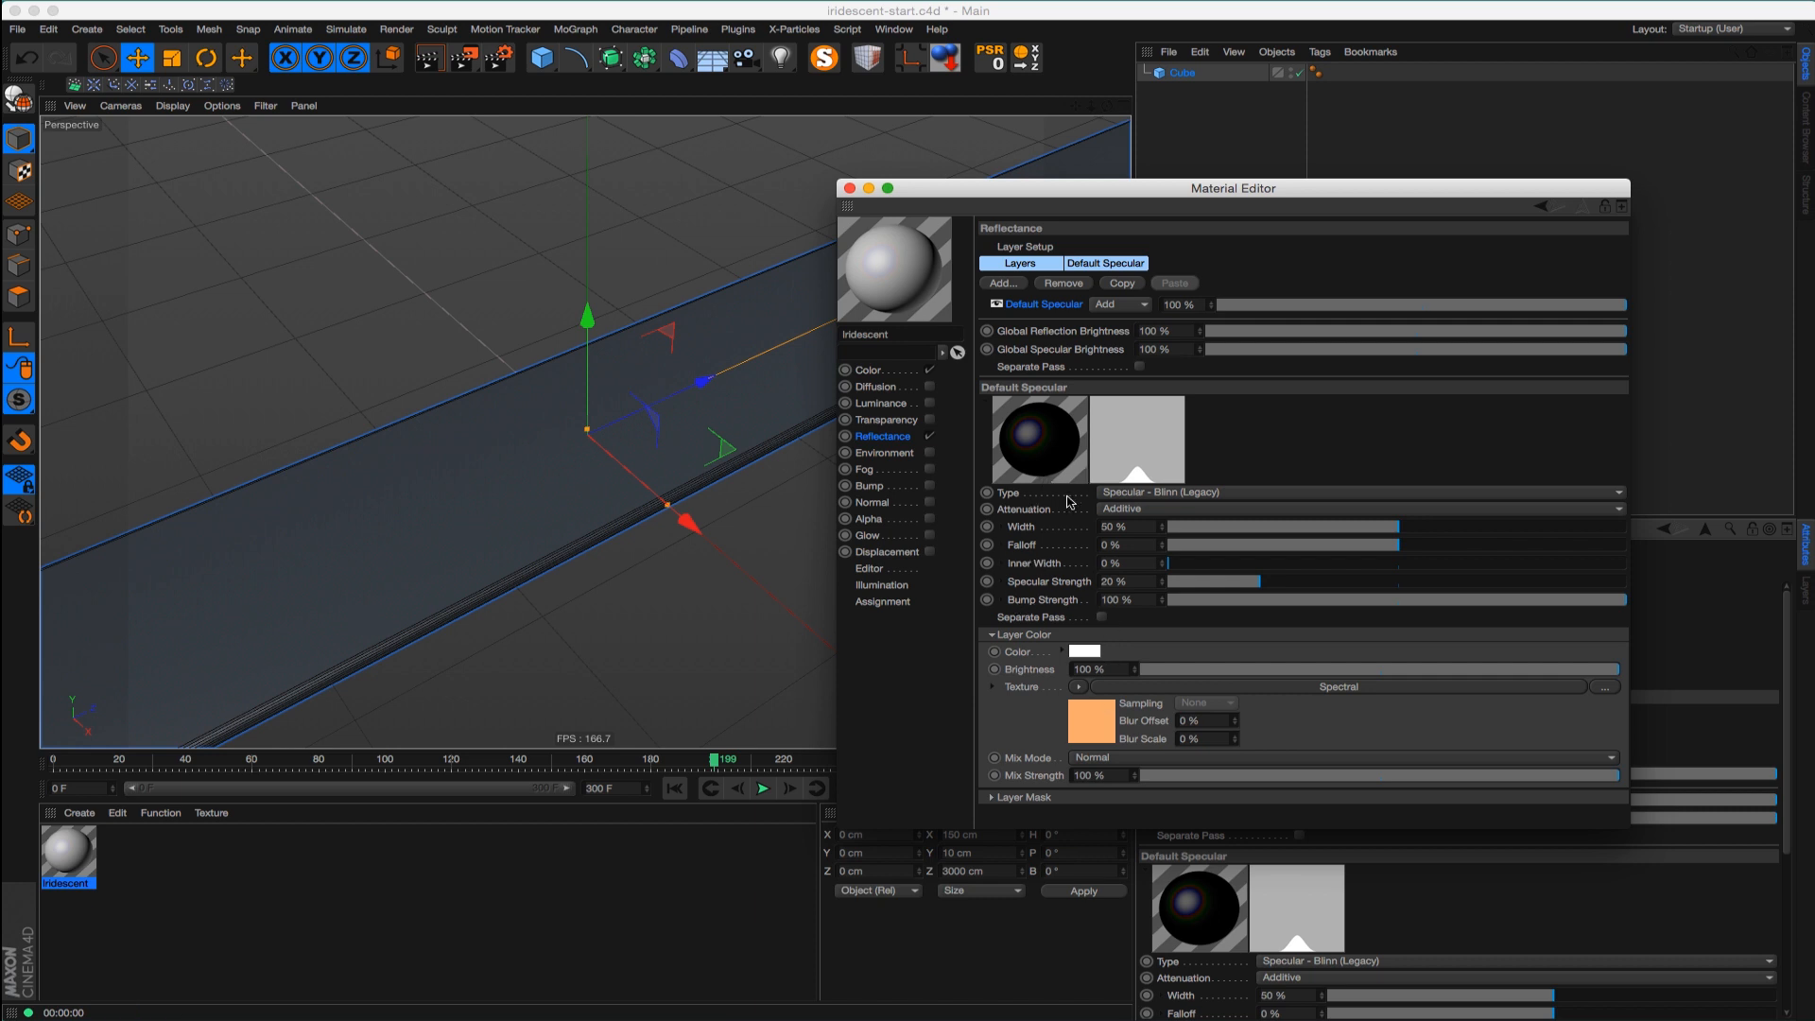
left_click(1275, 690)
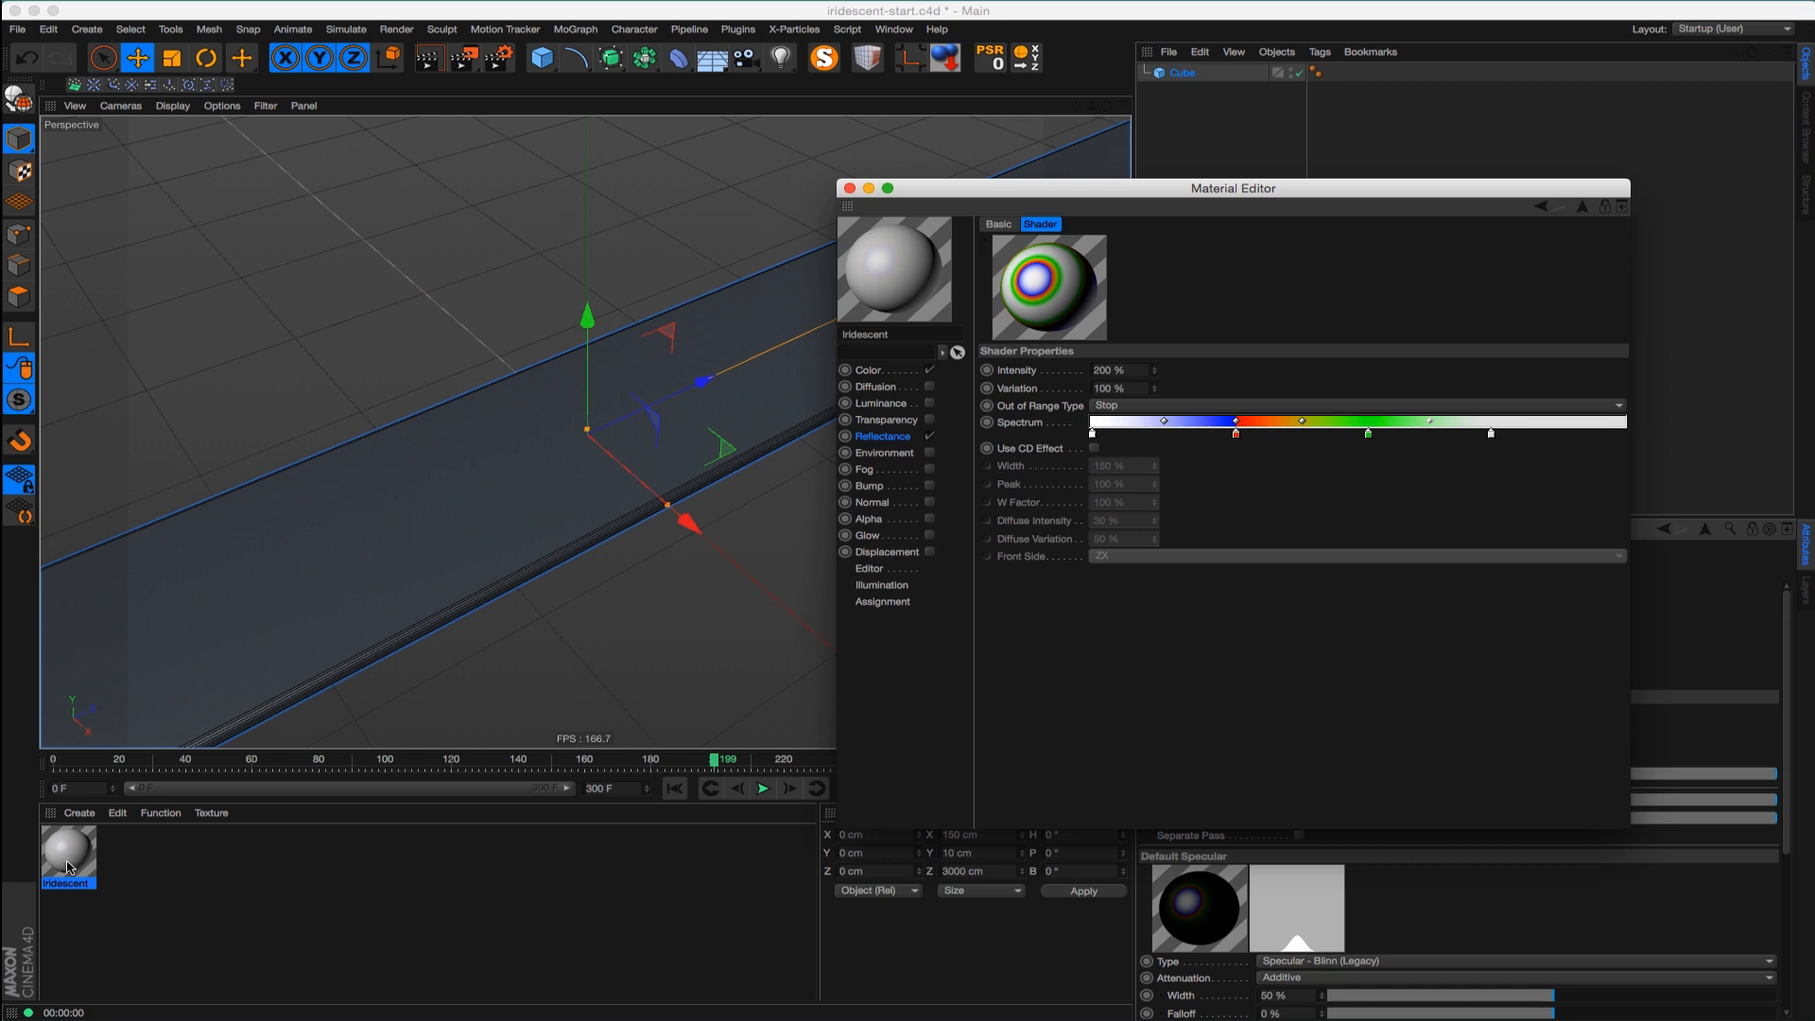
Apply the Iridescent material to the cube and render the view
left_click_drag(68, 865, 397, 530)
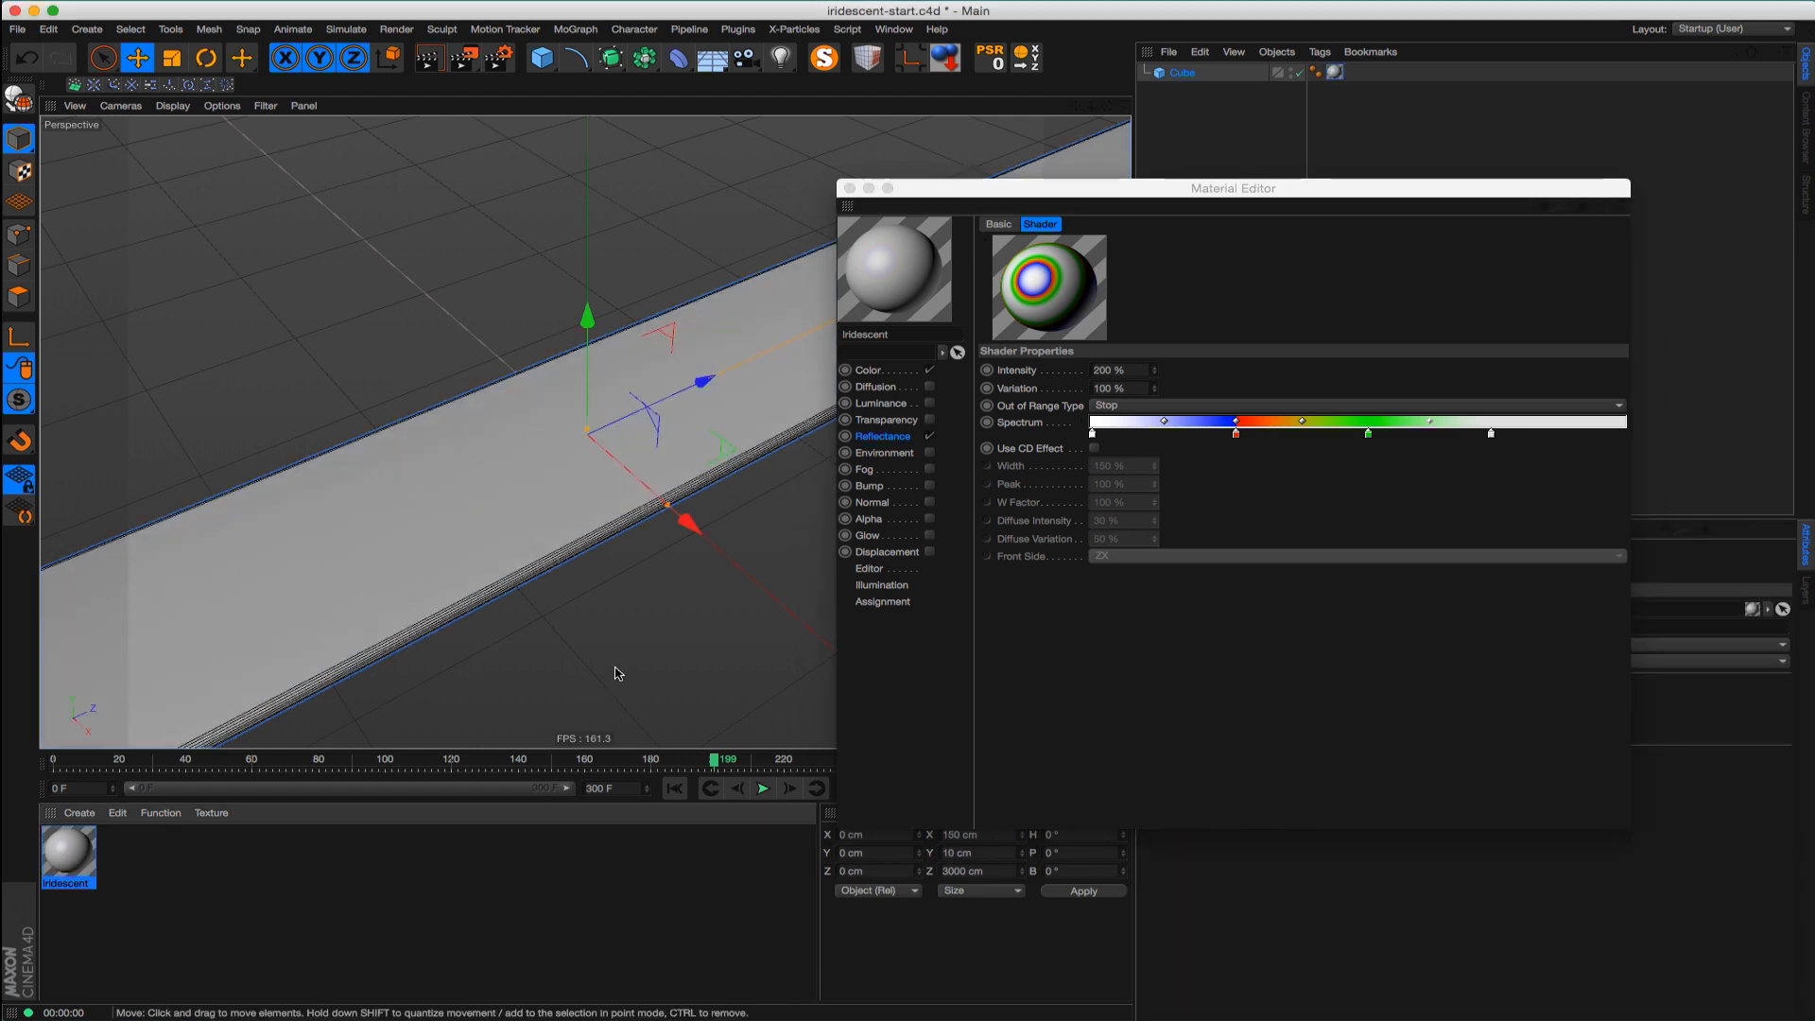
mouse_move(1038, 190)
left_mouse_down()
mouse_move(1149, 308)
mouse_move(1067, 319)
mouse_move(1089, 322)
mouse_move(851, 465)
mouse_move(733, 464)
mouse_move(865, 450)
mouse_move(1026, 316)
left_mouse_up()
left_click(428, 58)
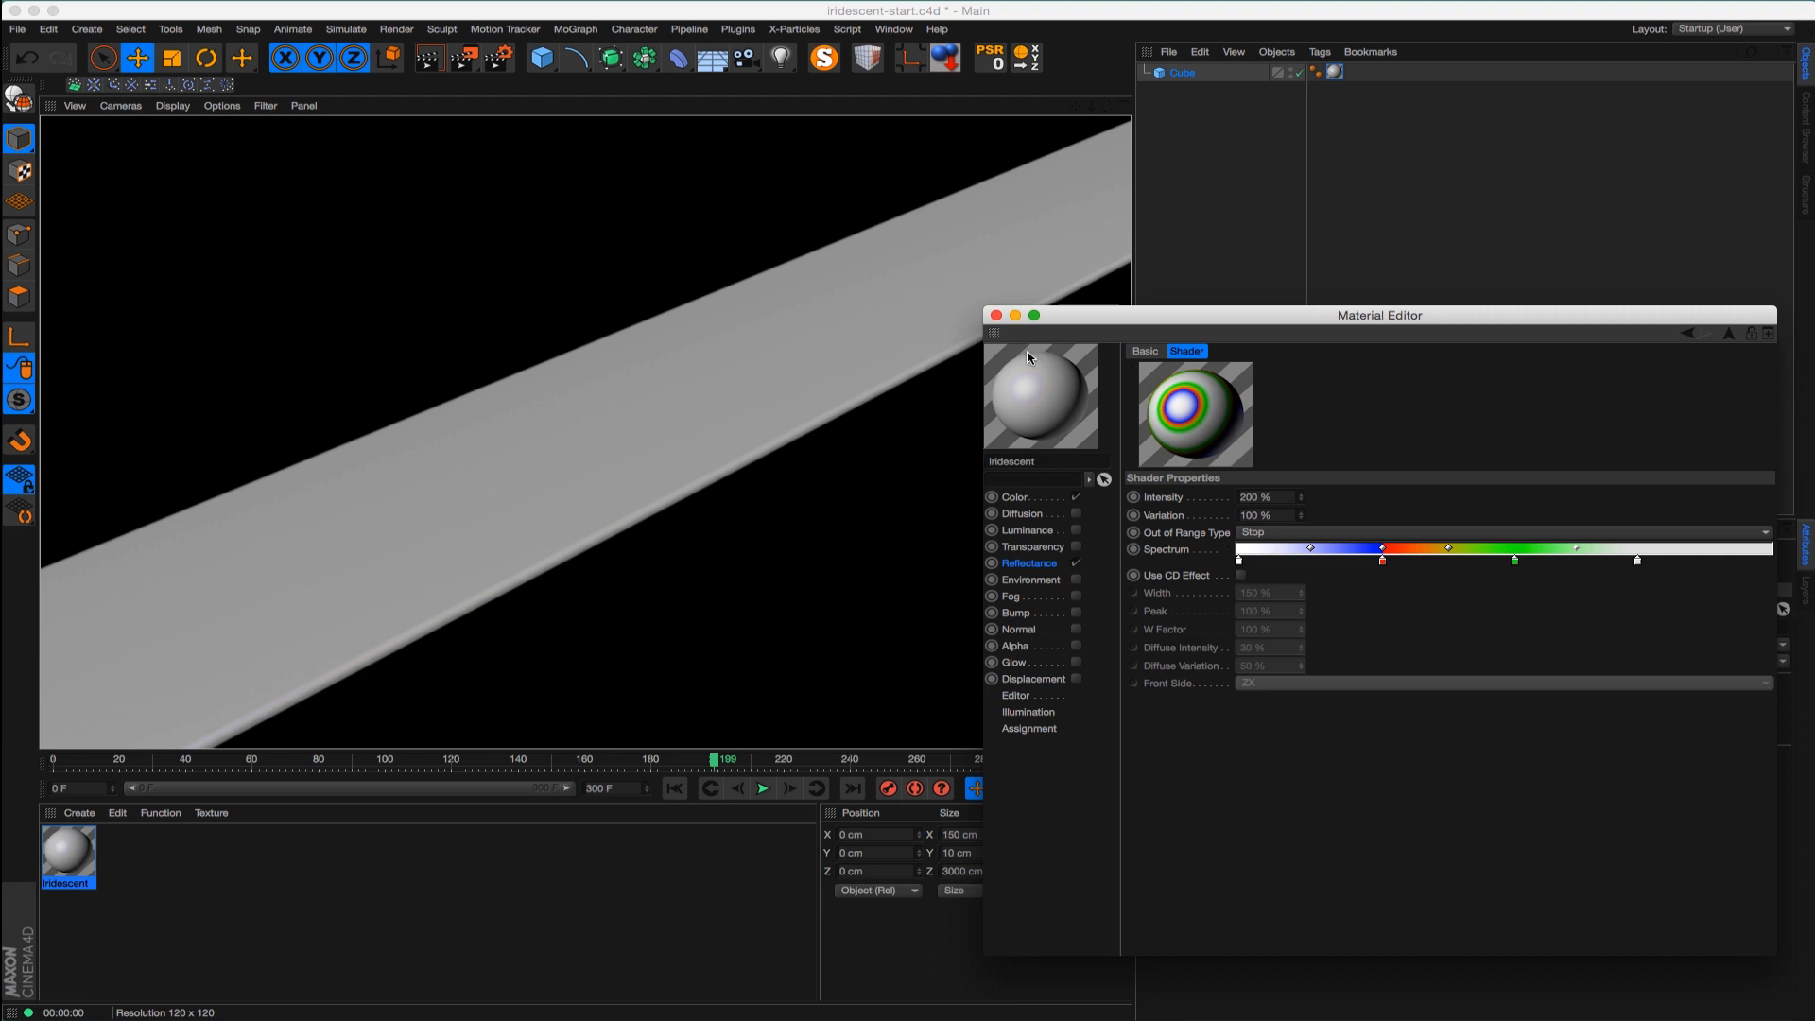
Set the Iridescent material's base color to a pale cyan, RGB 230, 255, 254
left_click(1015, 496)
left_click(1426, 504)
left_click_drag(1246, 444, 1235, 414)
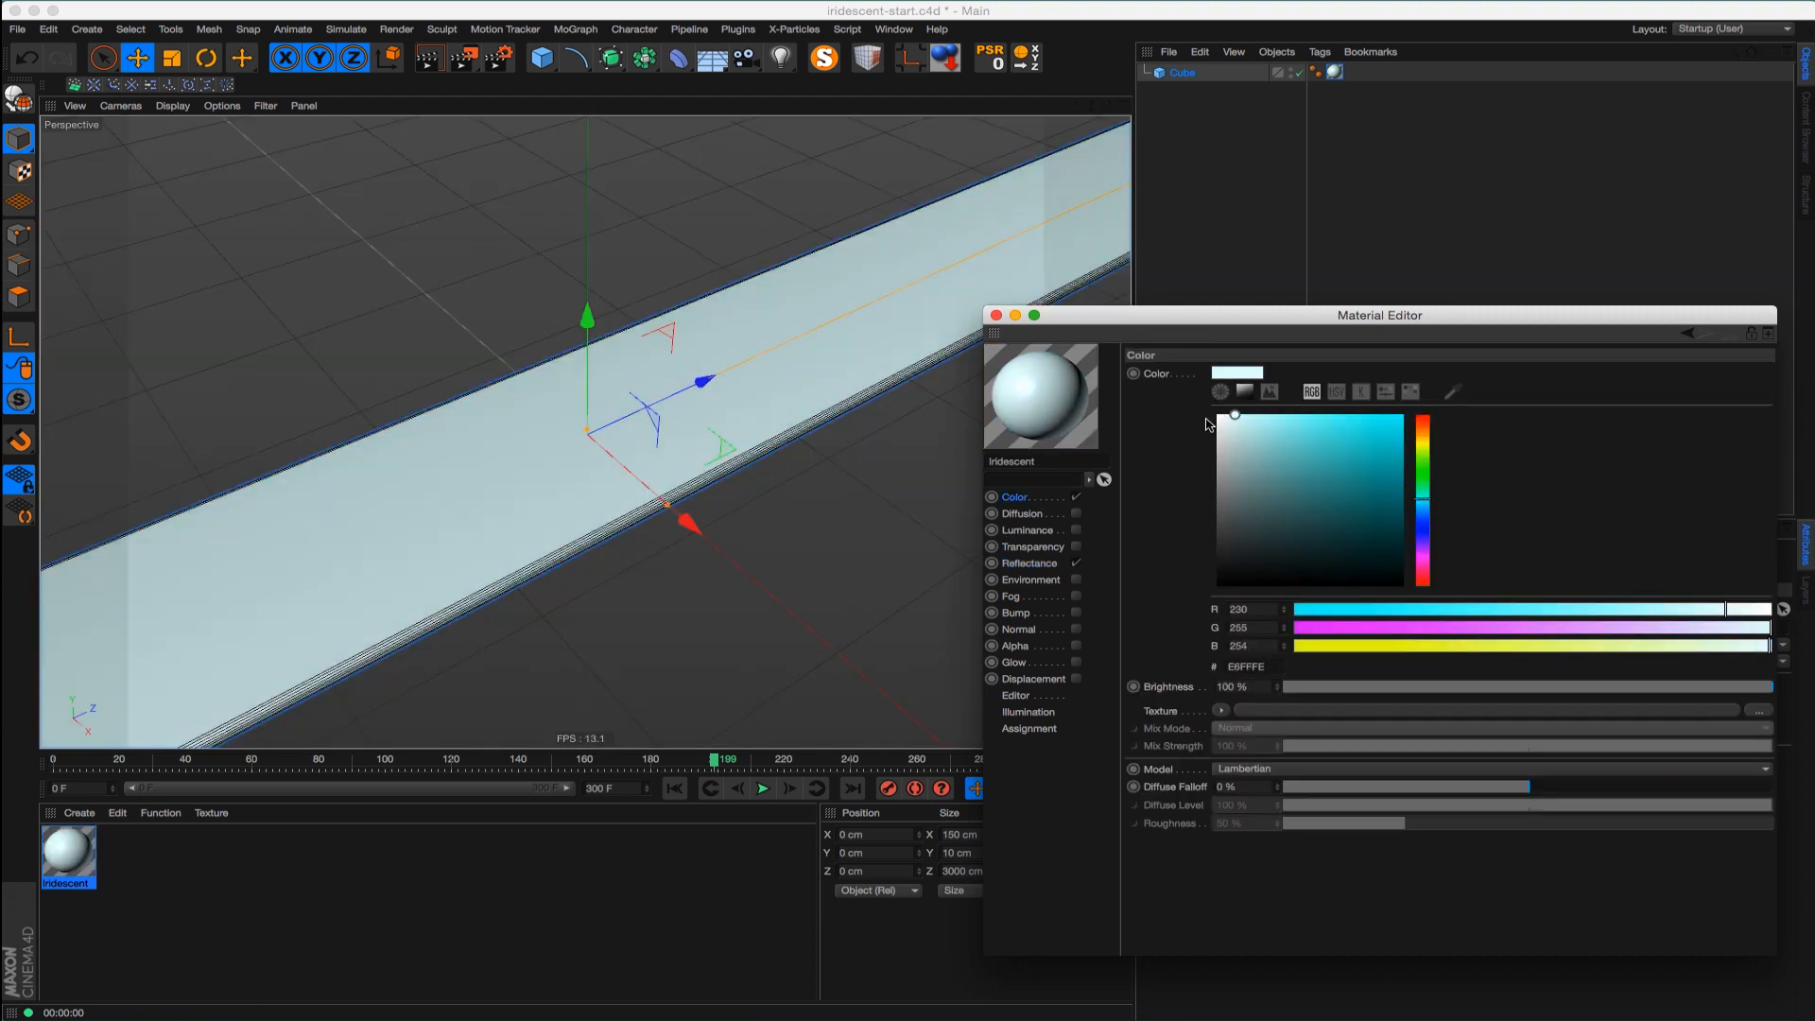
Reopen the Spectral shader's settings, turn on the interactive render region and deselect the cube
left_click(1029, 562)
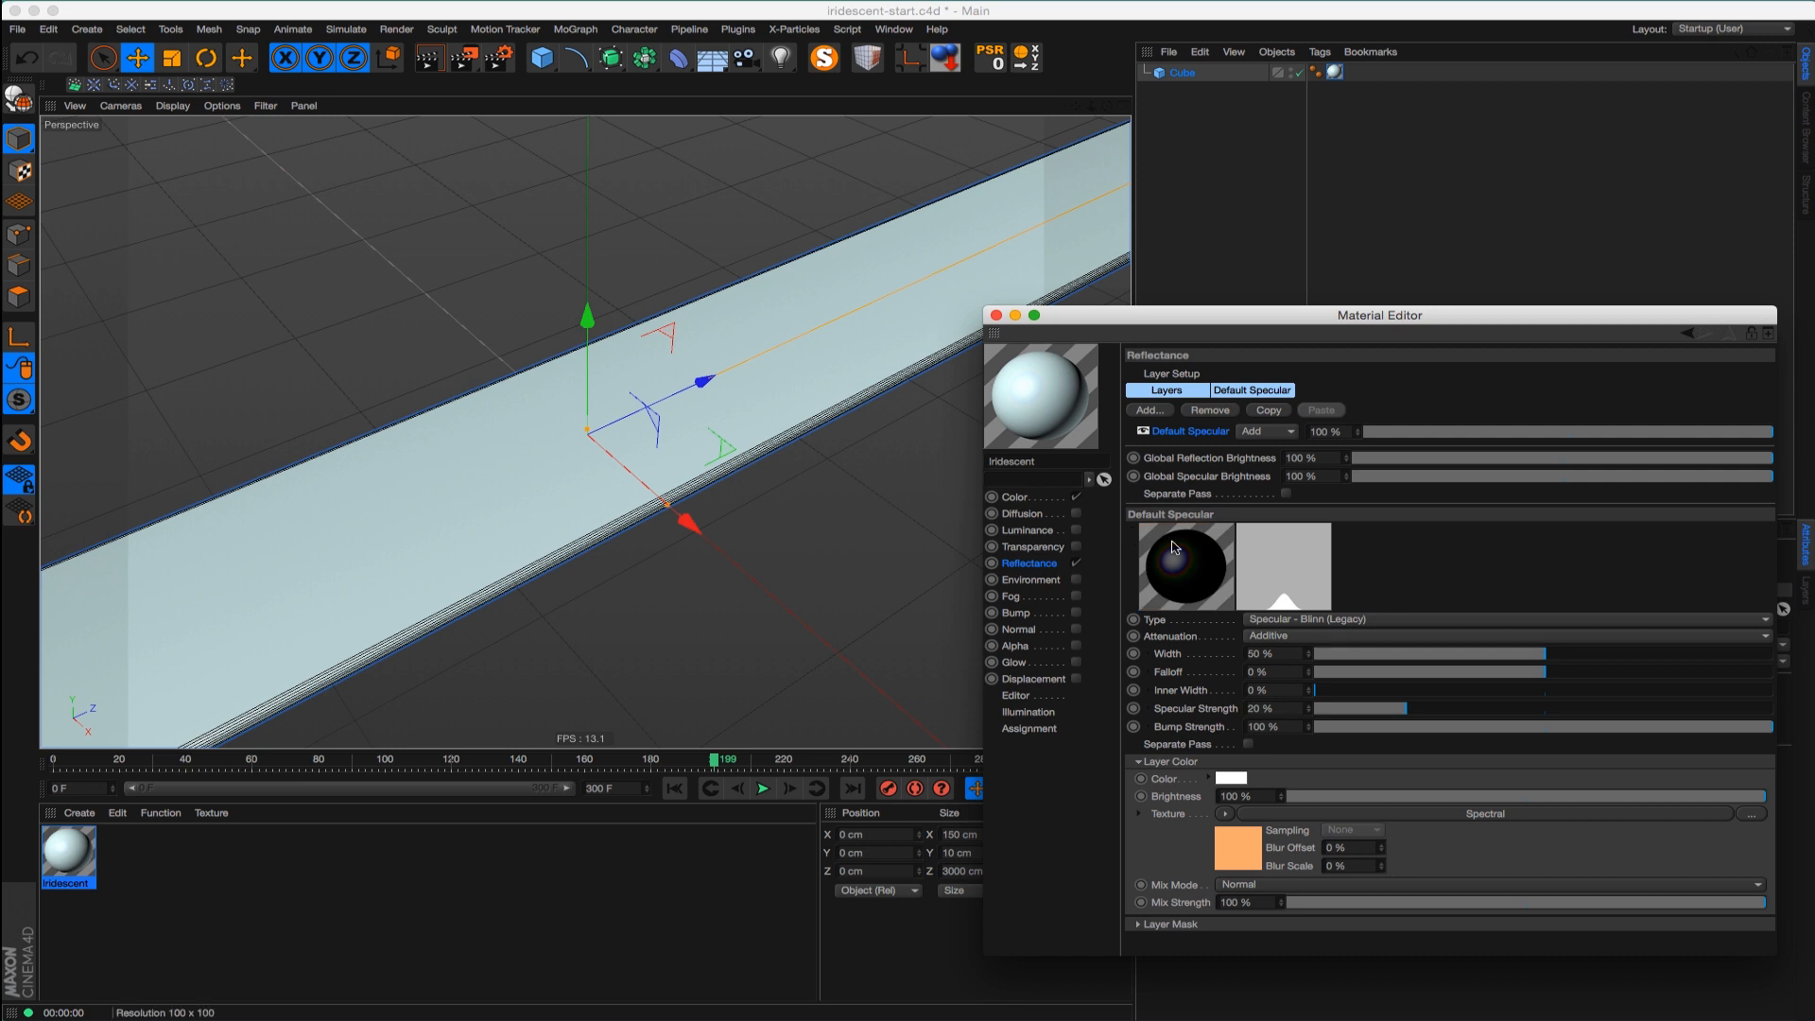
left_click(1310, 818)
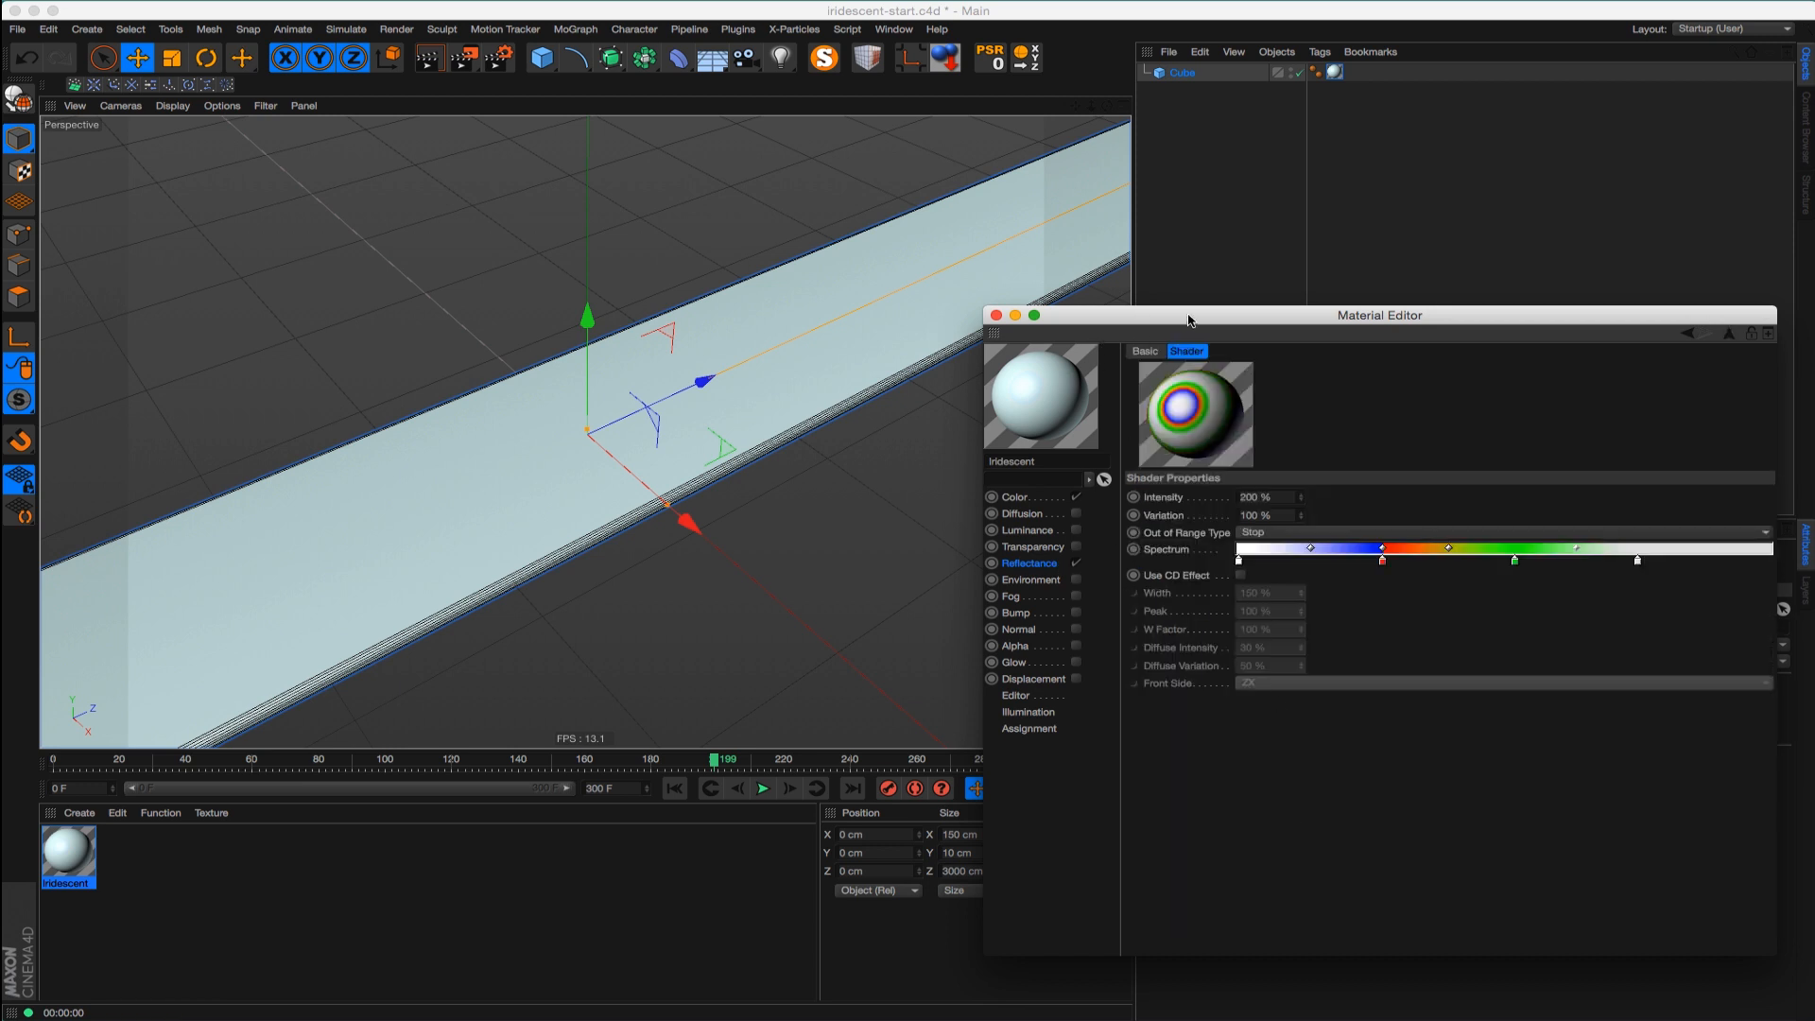
left_click_drag(1187, 317, 1150, 318)
left_click(649, 106)
key("alt+r")
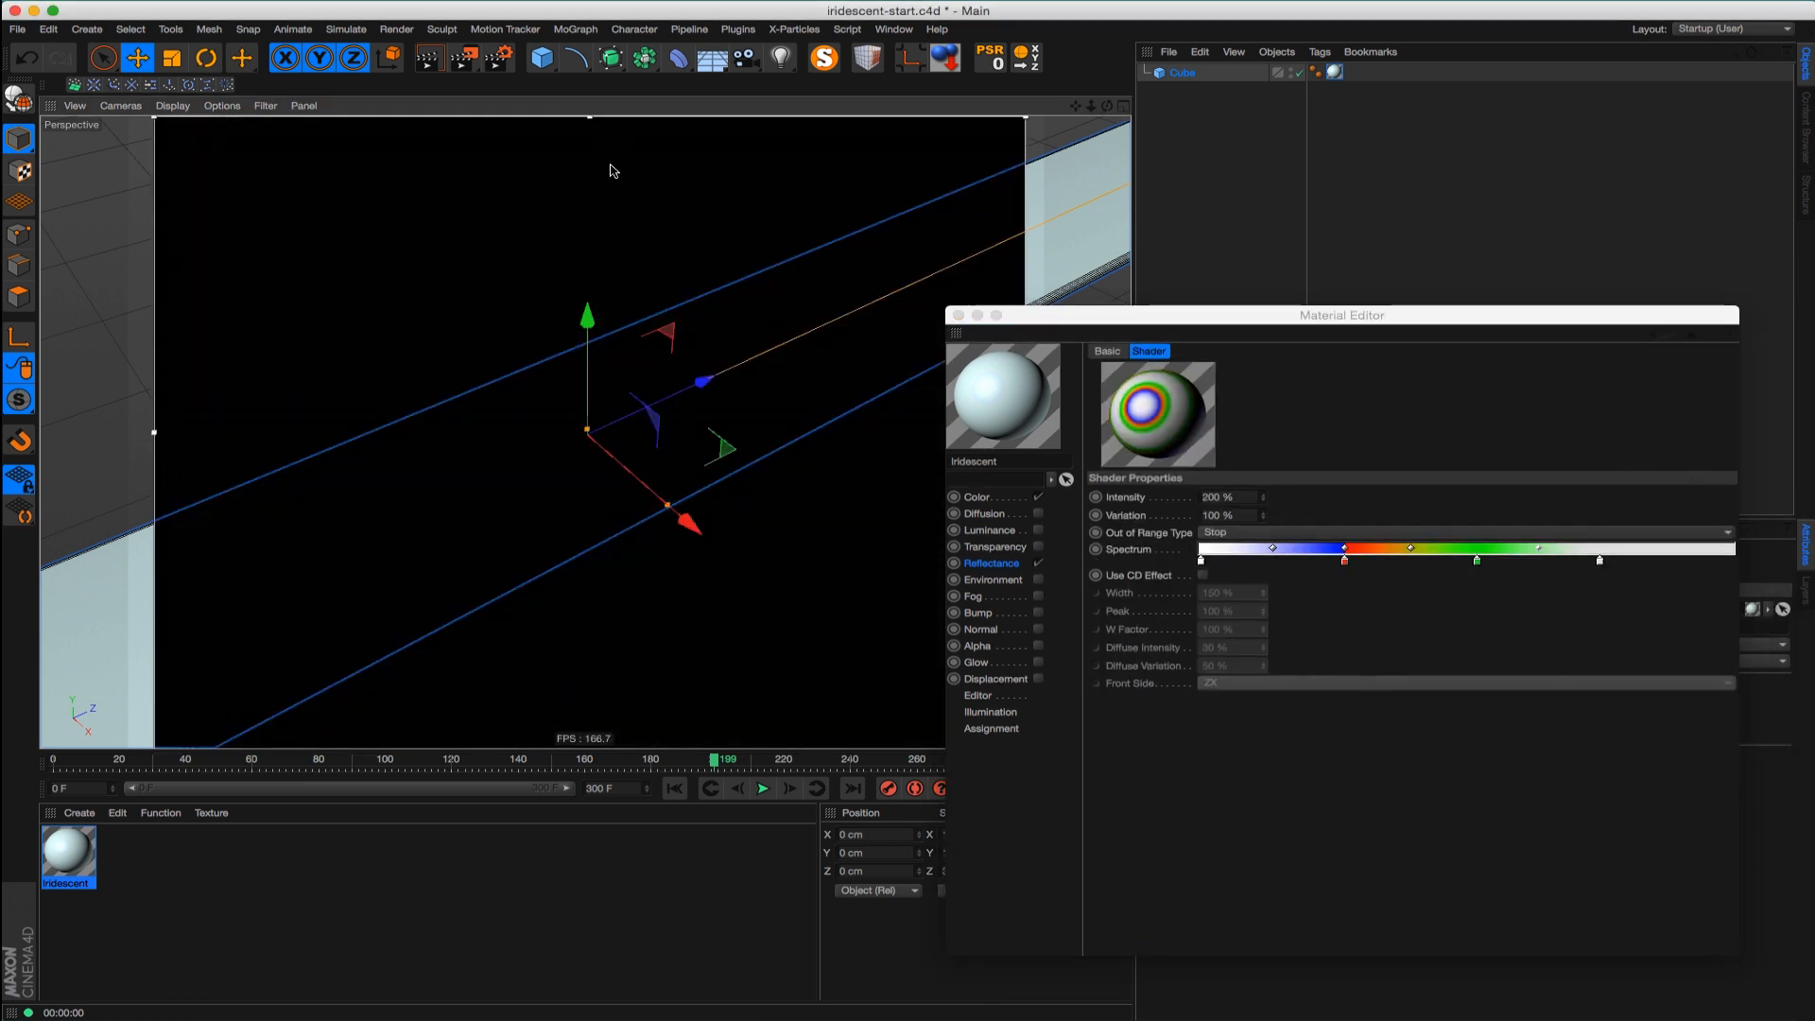
left_click_drag(1082, 320, 1146, 318)
left_click(1353, 276)
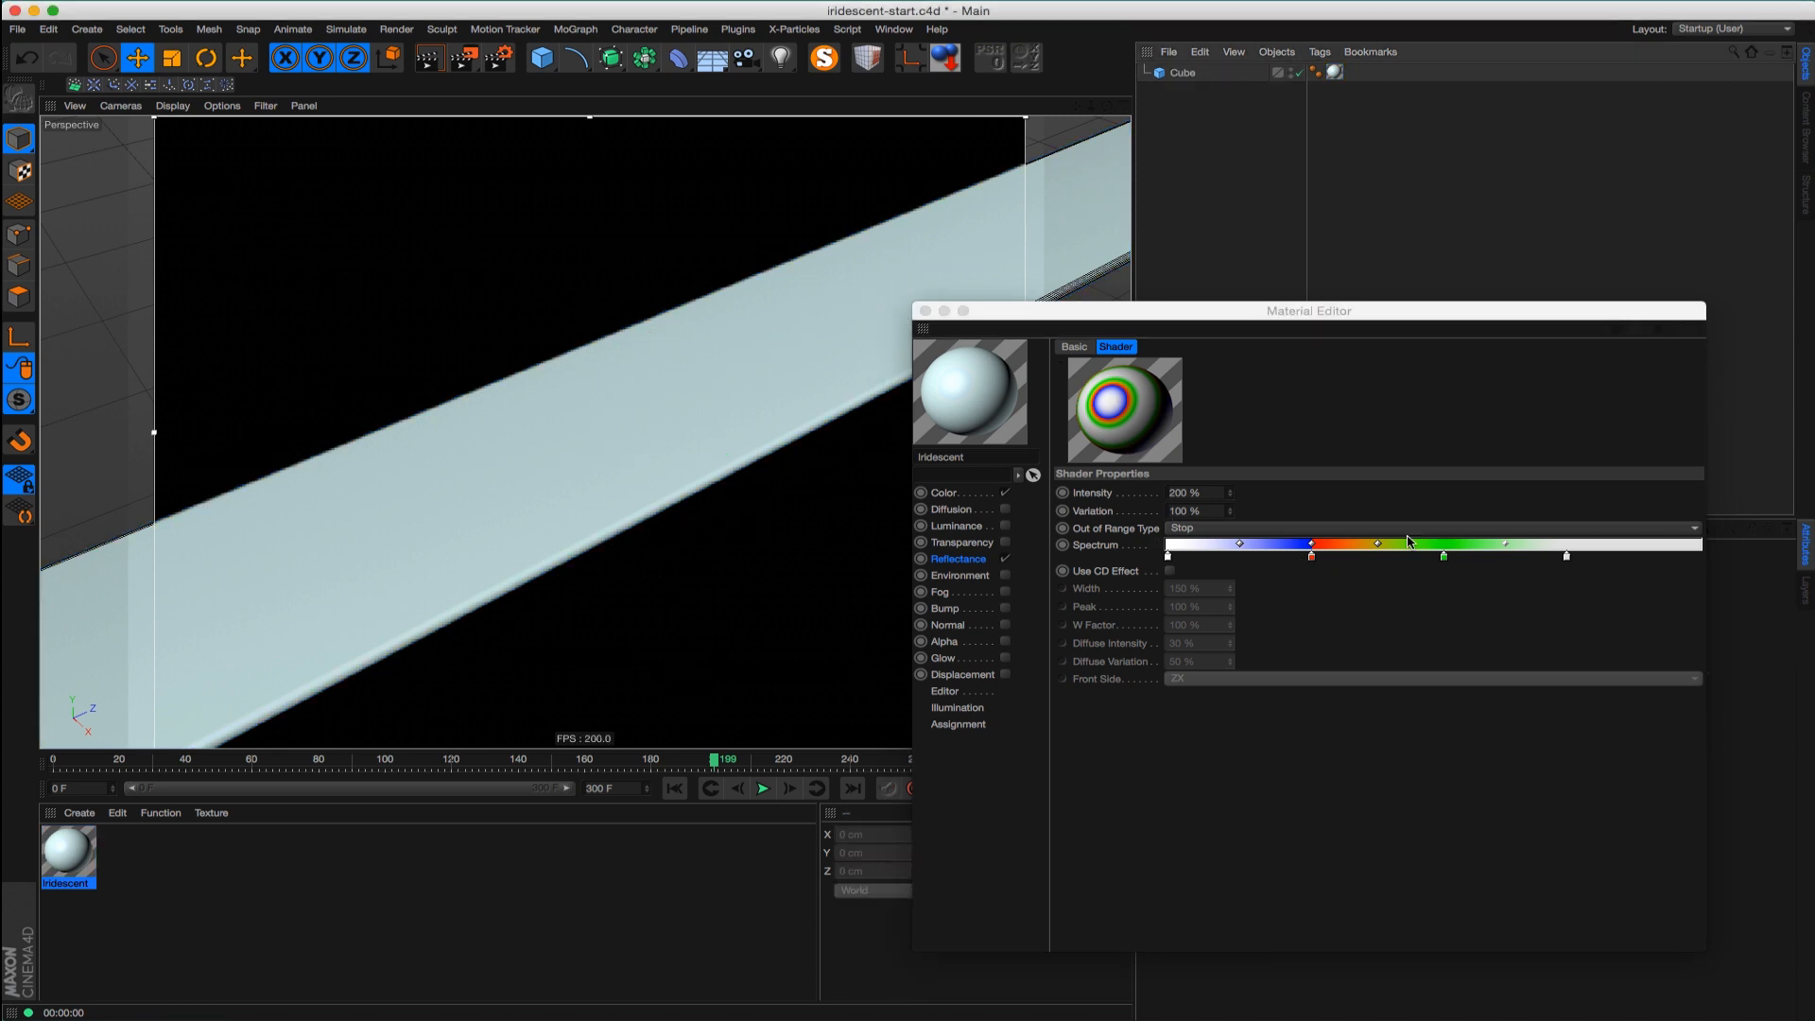
Raise the Spectral shader's intensity to about 587 %
left_click_drag(1229, 492, 1235, 406)
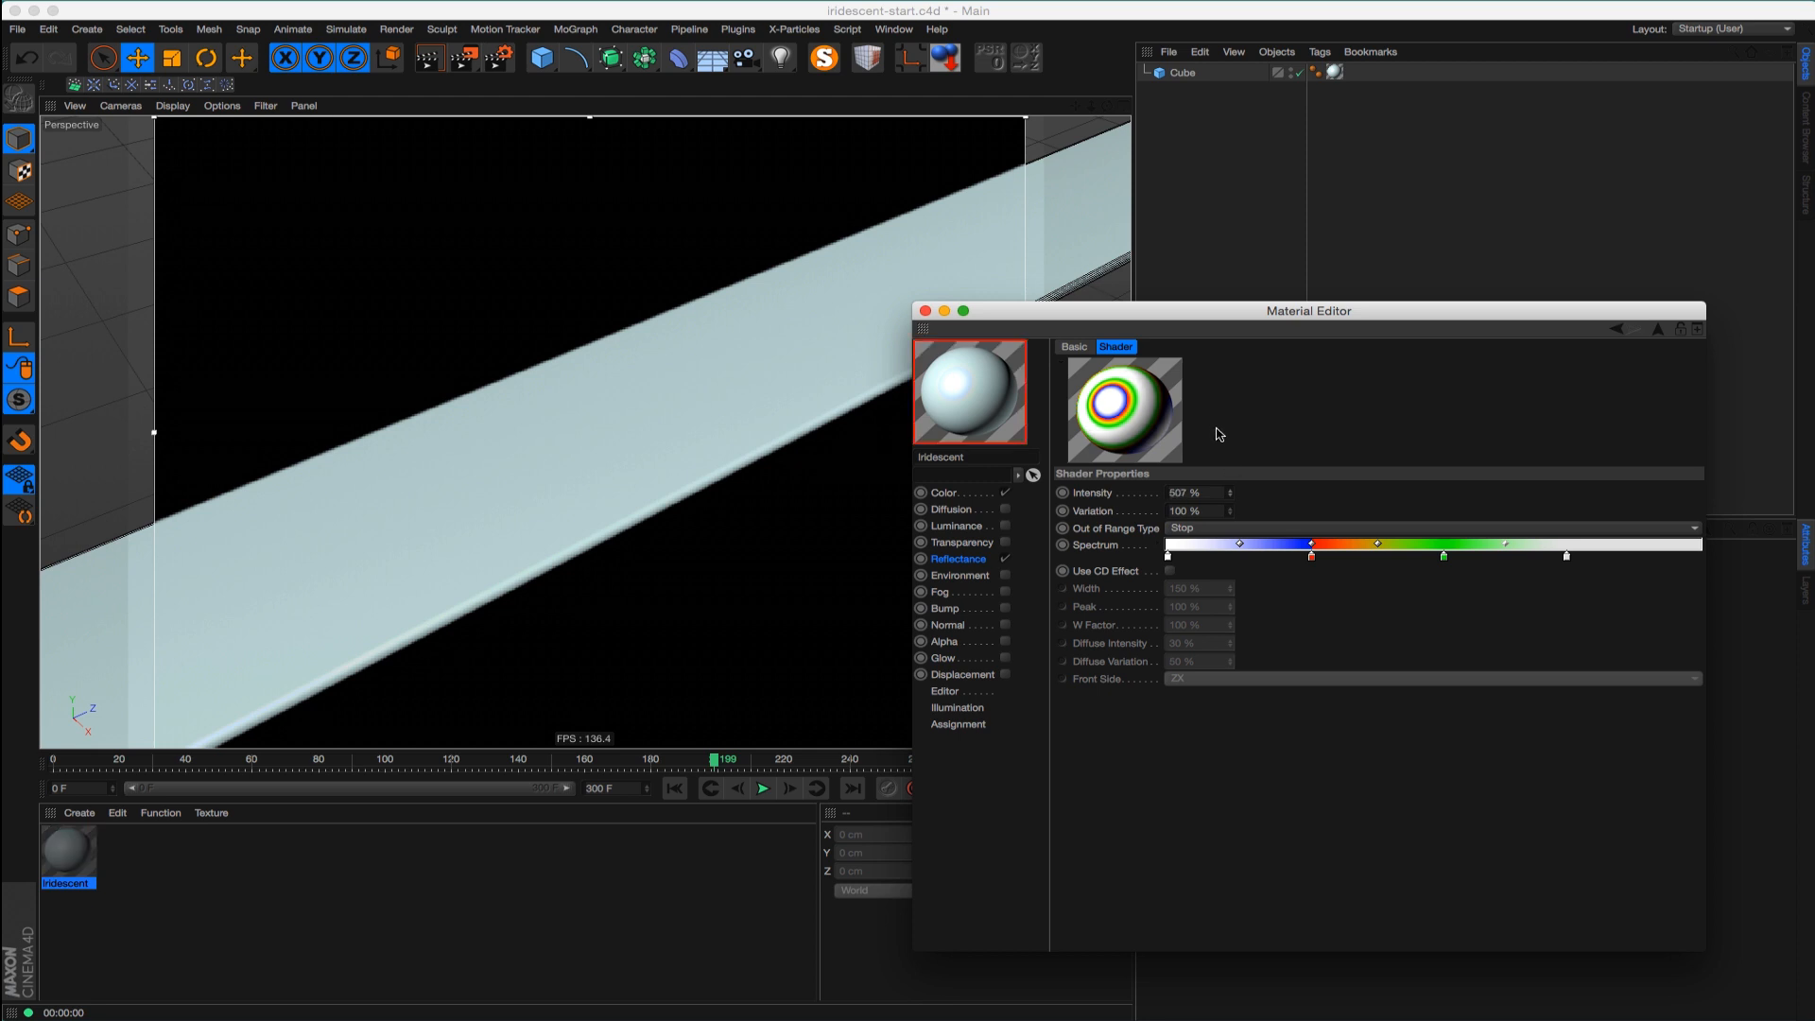
left_click_drag(1229, 484, 1230, 501)
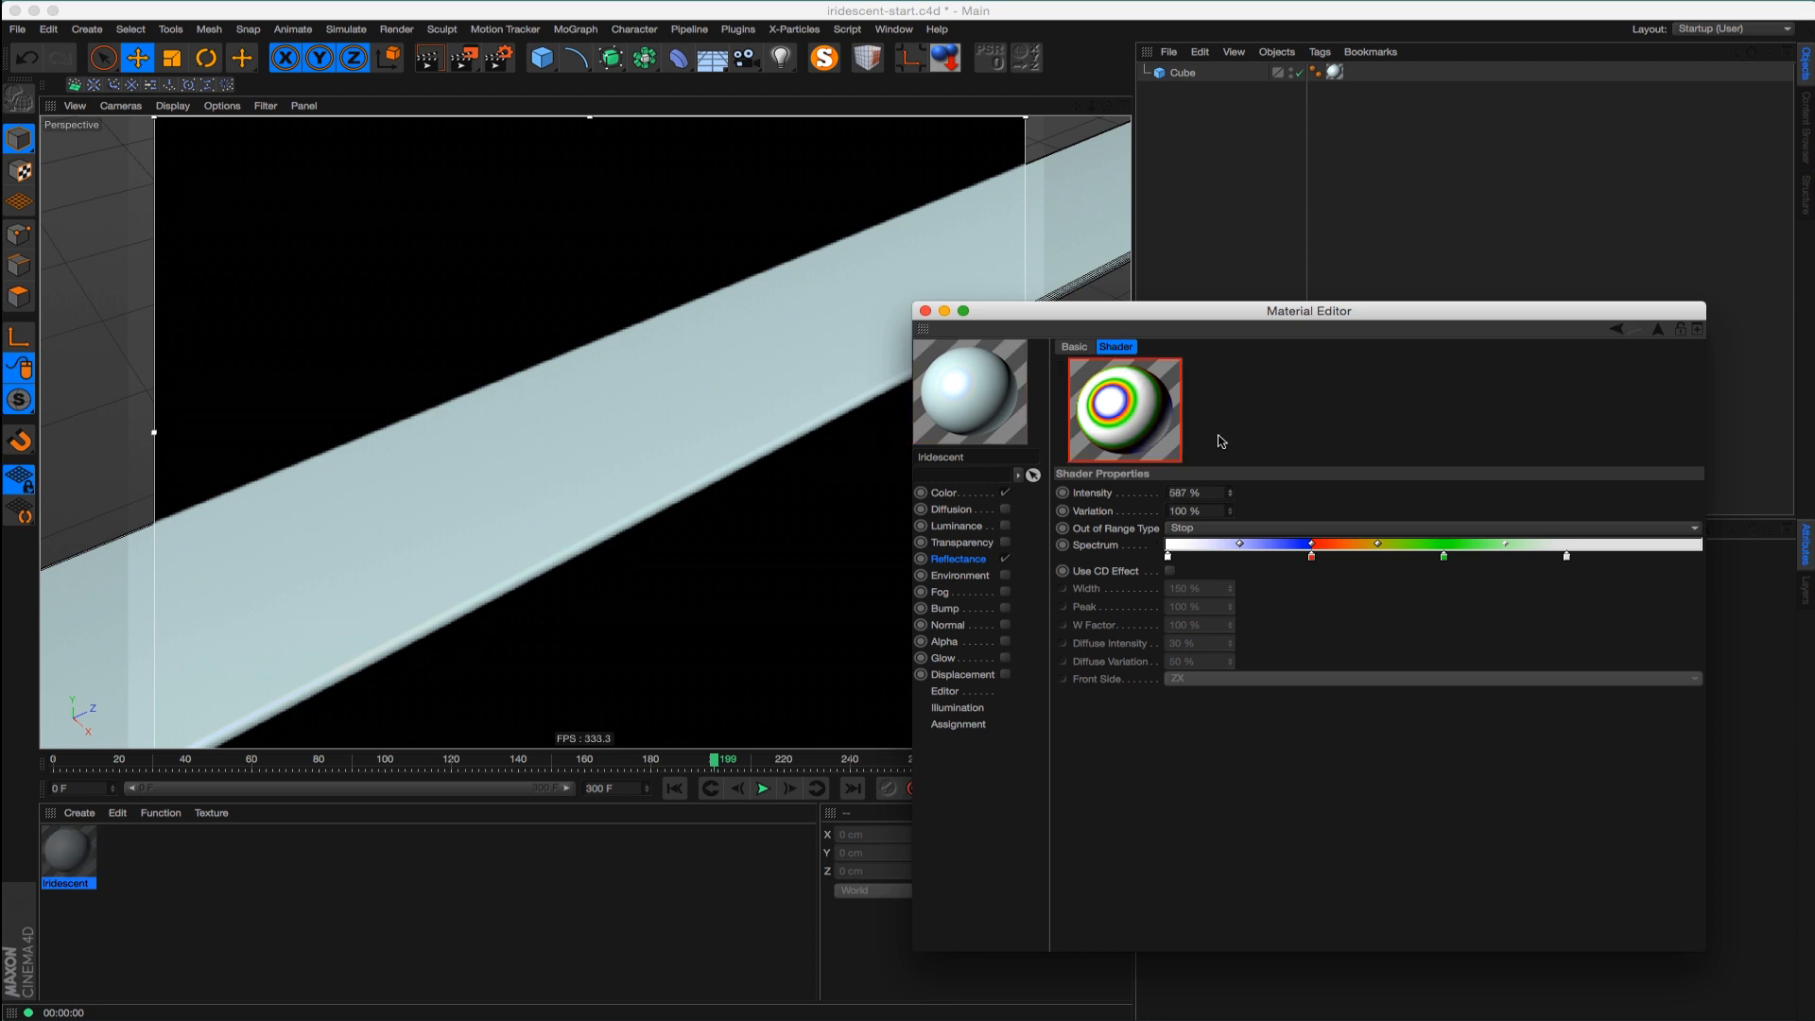
left_click(747, 416)
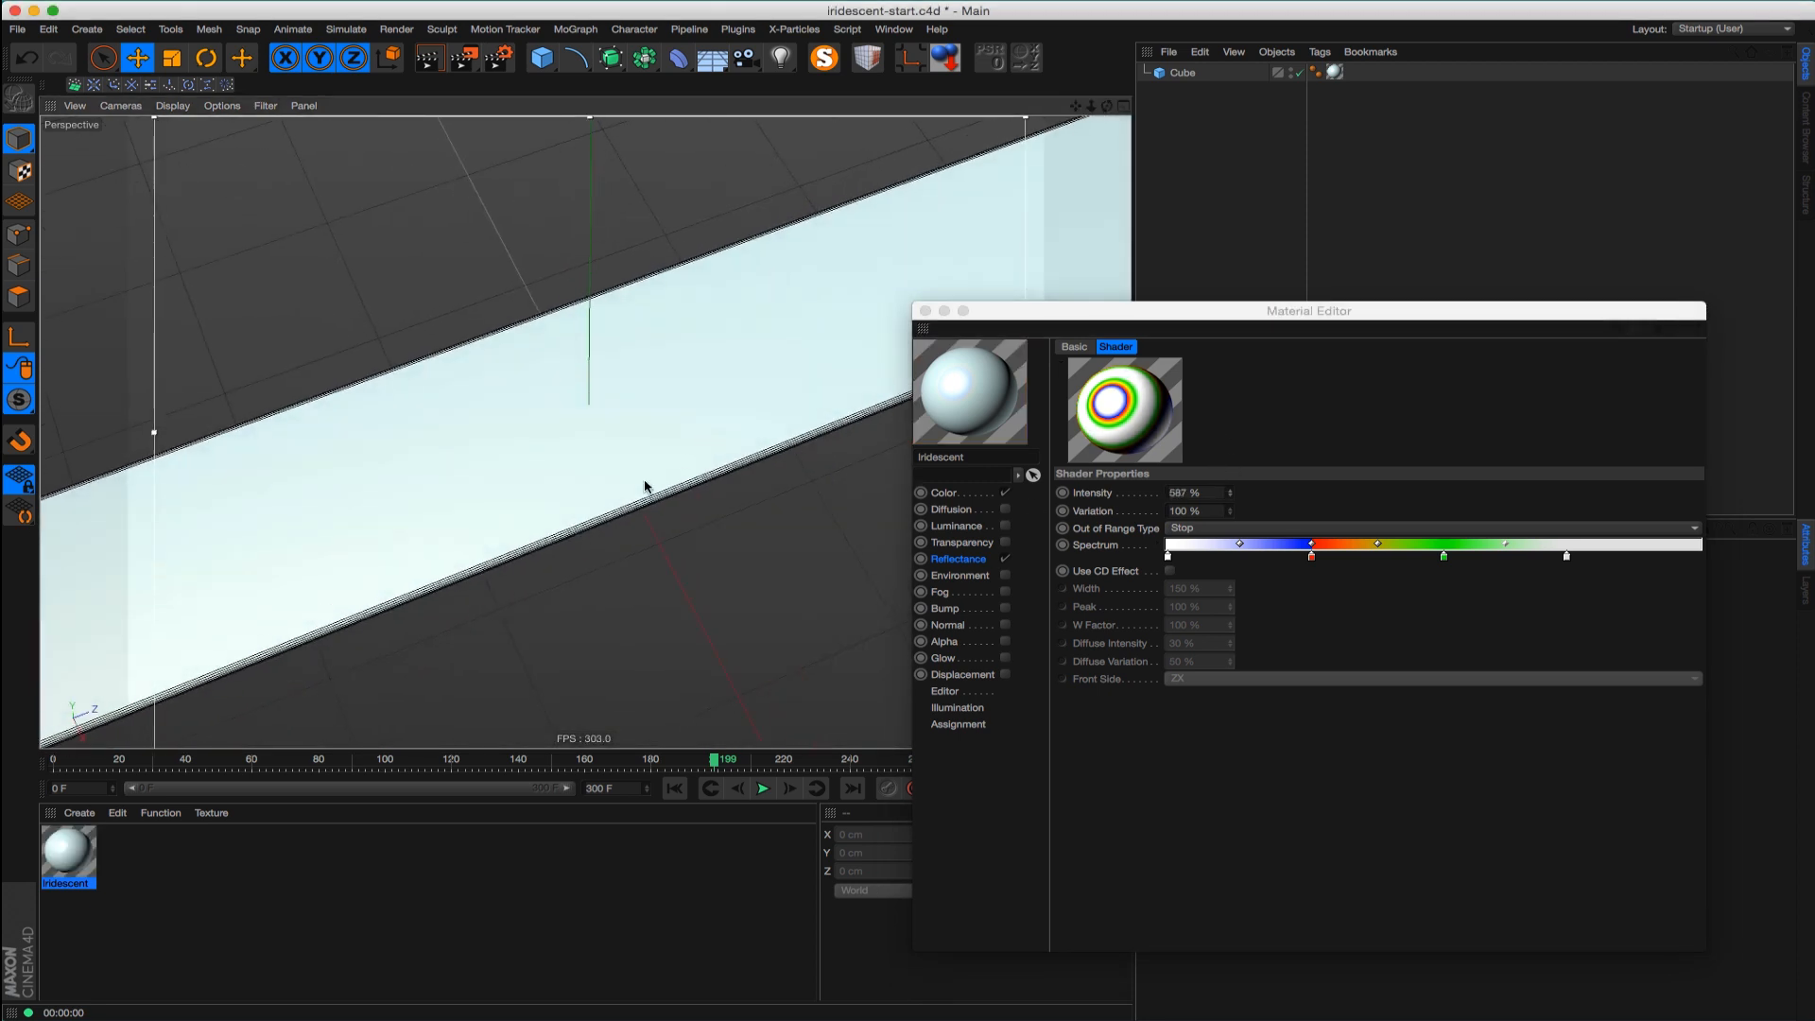
left_click_drag(556, 455, 631, 411, "alt")
left_click_drag(864, 316, 834, 372, "alt")
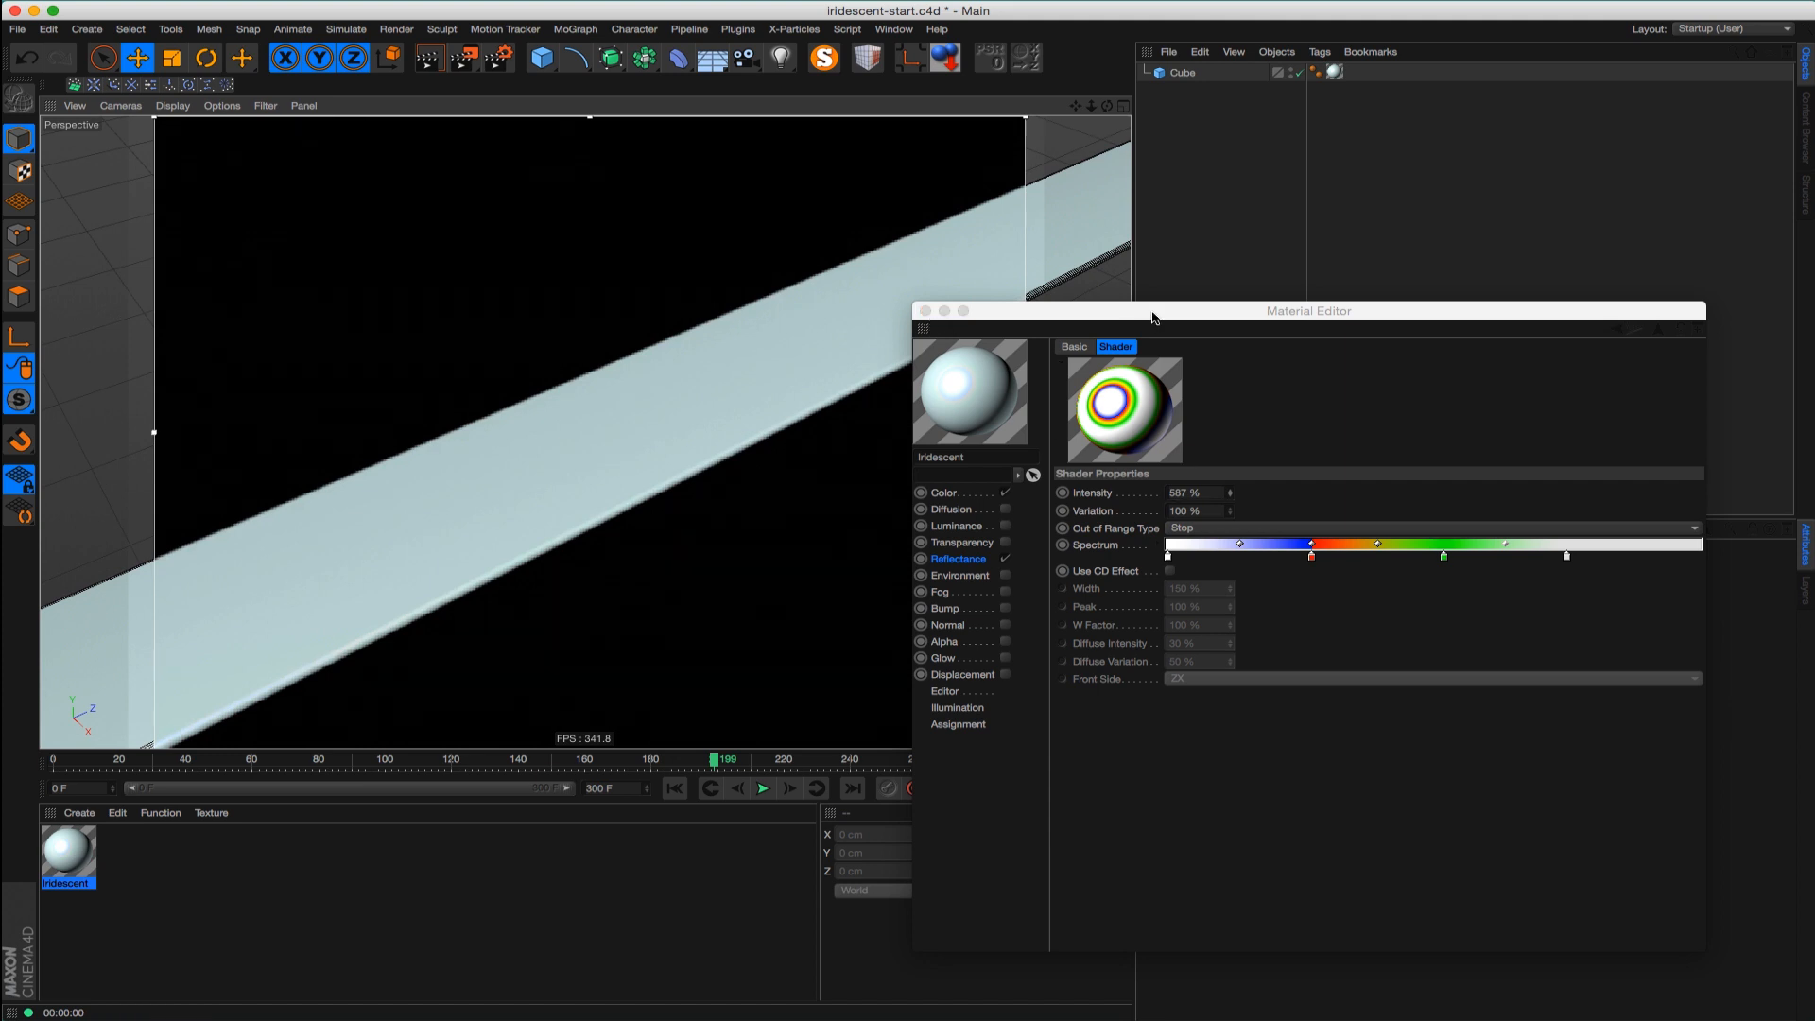
Move the Material Editor out of the way and add a Wind deformer to the scene
left_click_drag(1148, 314, 2, 326)
left_click(678, 58)
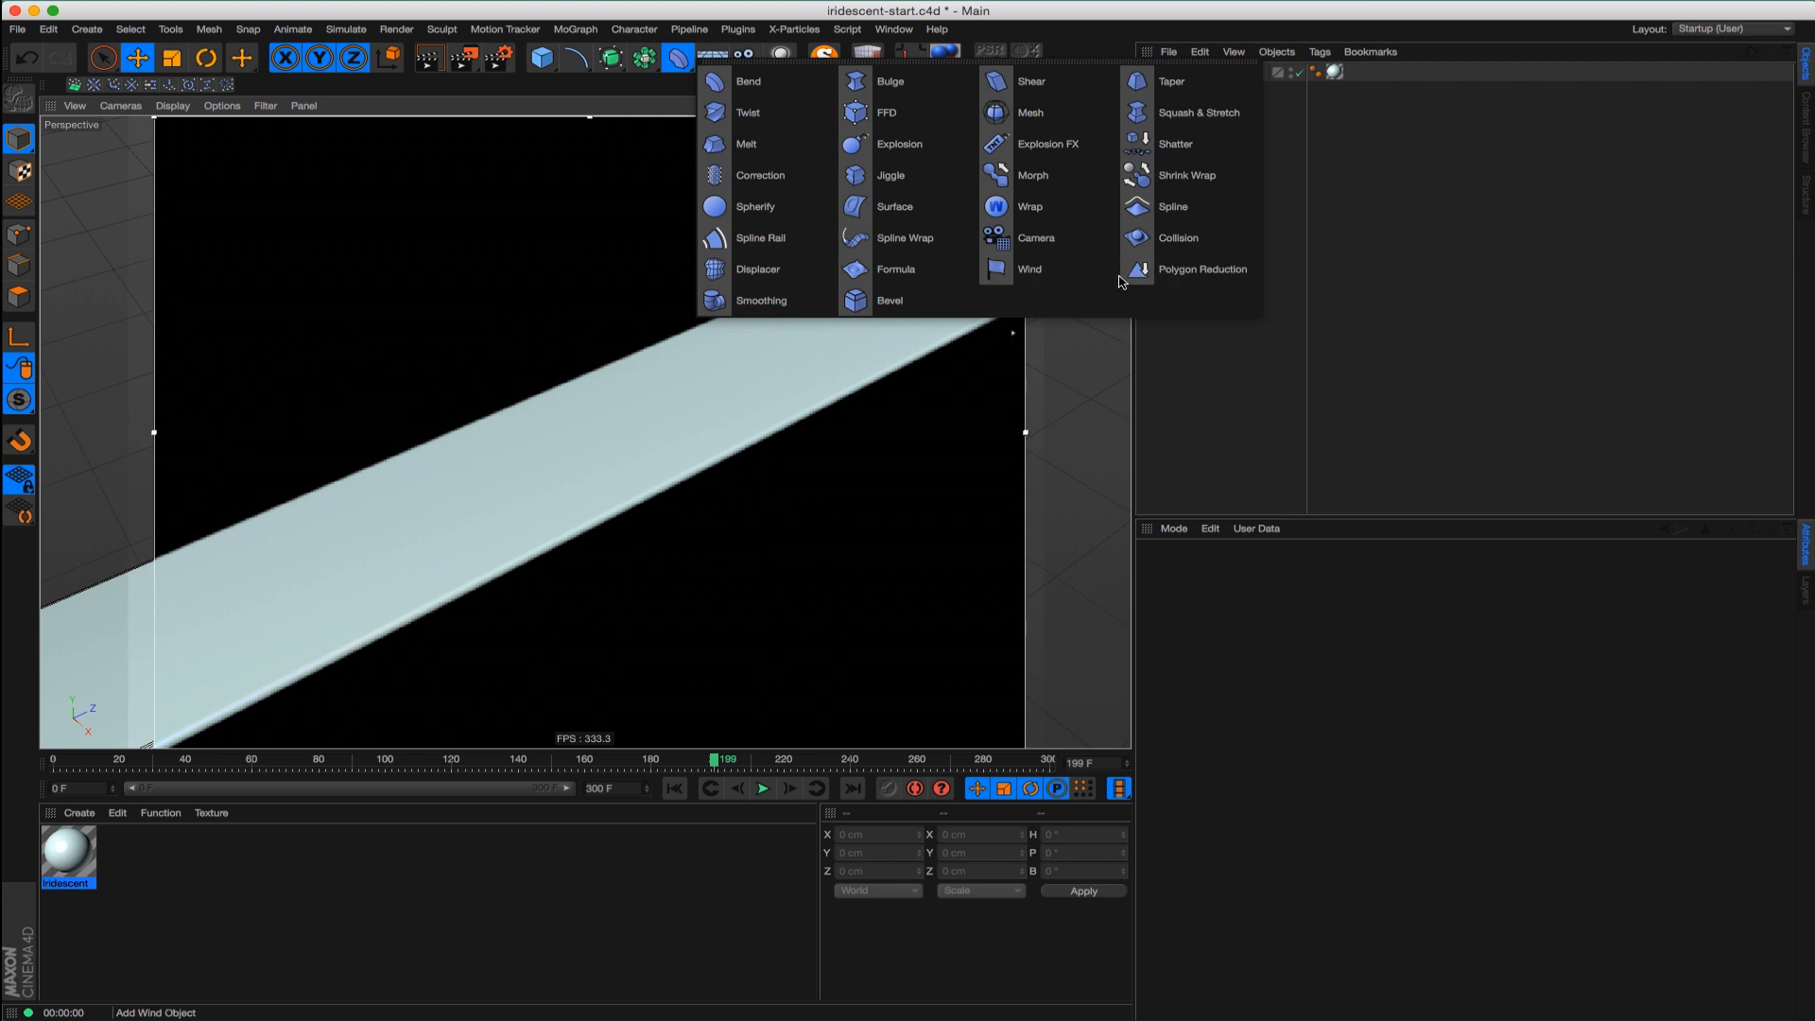
left_click(1103, 280)
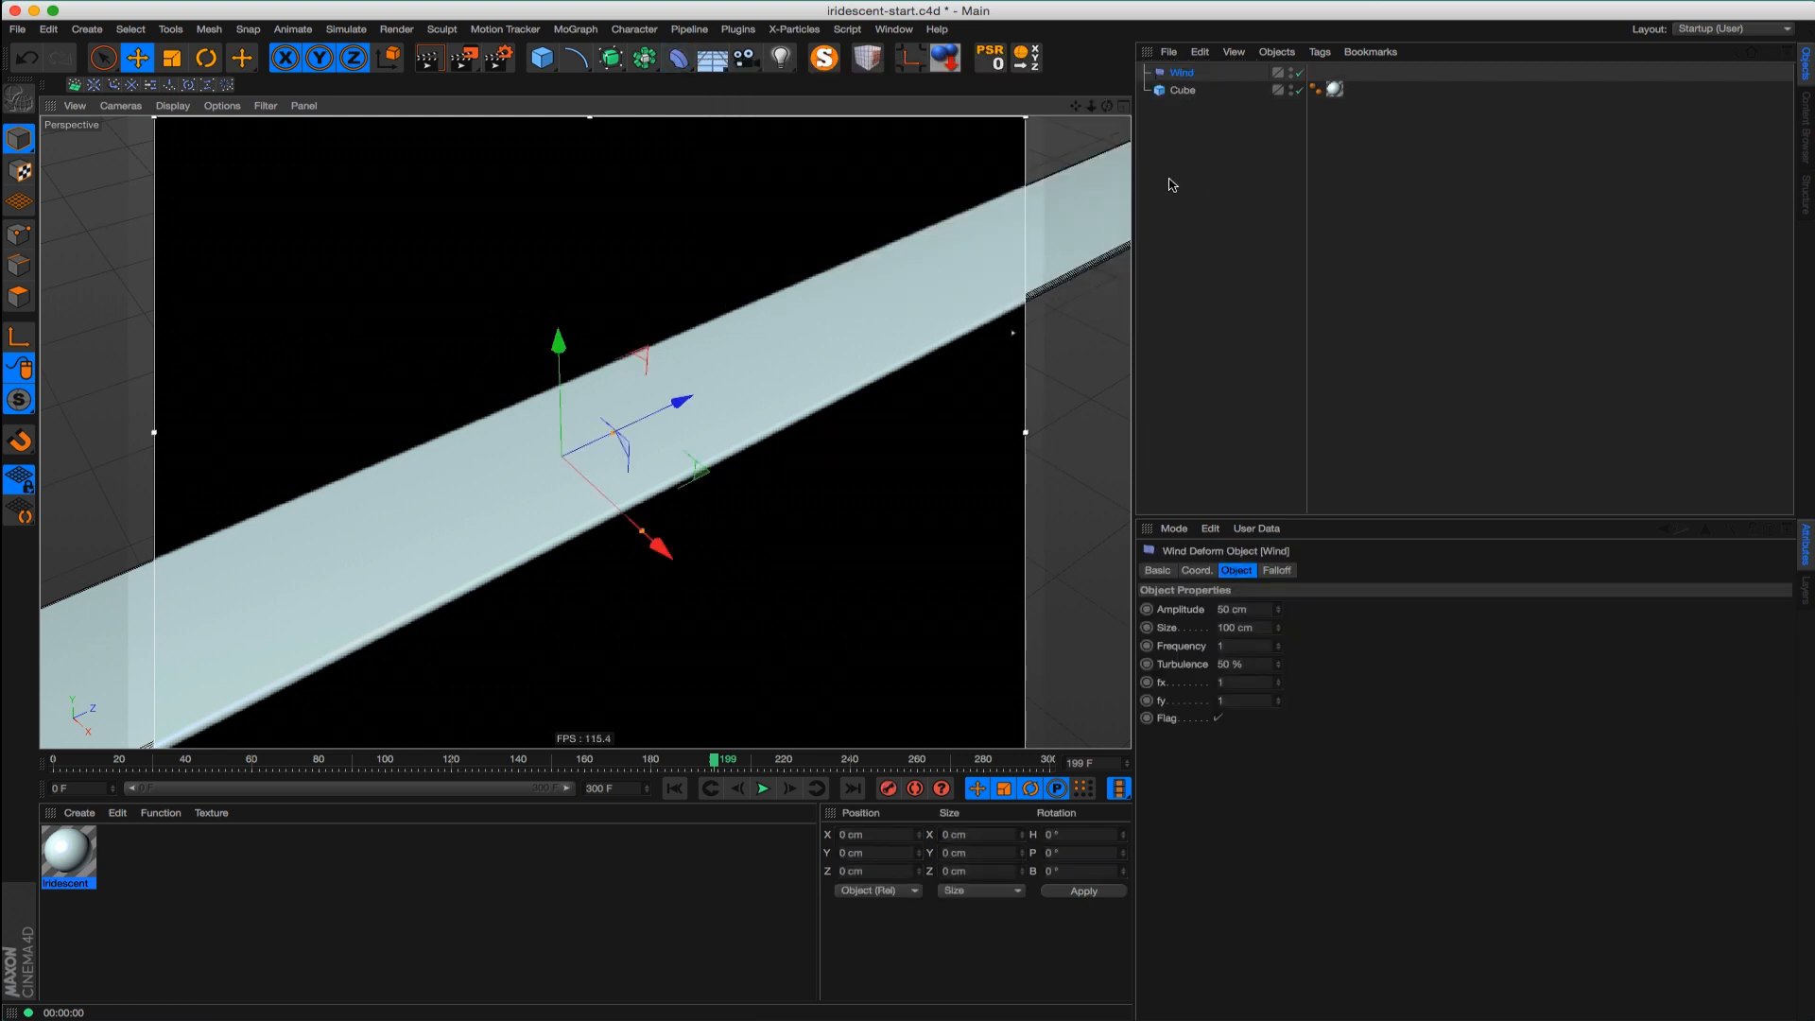
Make the Wind deformer a child of the cube, with a 75 cm amplitude and a 90° heading rotation
left_click_drag(1182, 73, 1198, 90)
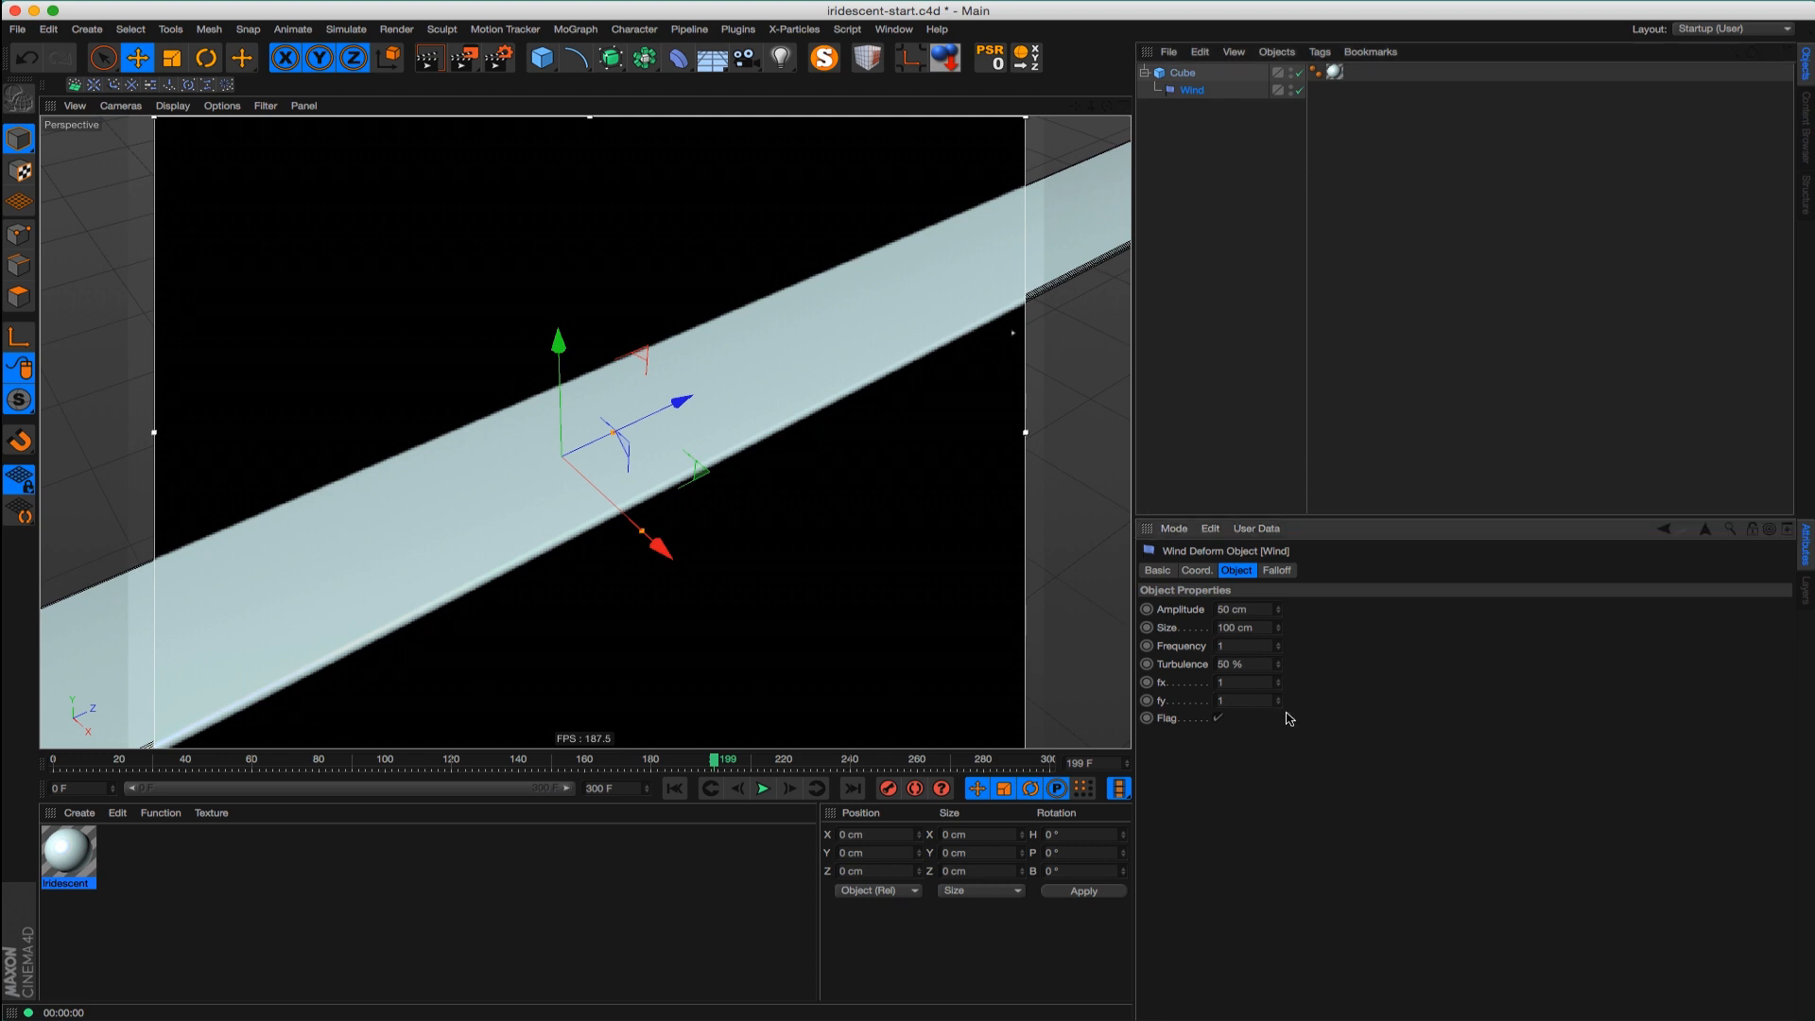
left_click_drag(1278, 611, 1289, 589)
key("r")
left_click_drag(553, 526, 663, 465)
Raise the cube's Z segments to about 98 so the ribbon bends smoothly
left_click(1181, 73)
left_click_drag(1424, 643, 1409, 576)
scroll(473, 468, "down", 4)
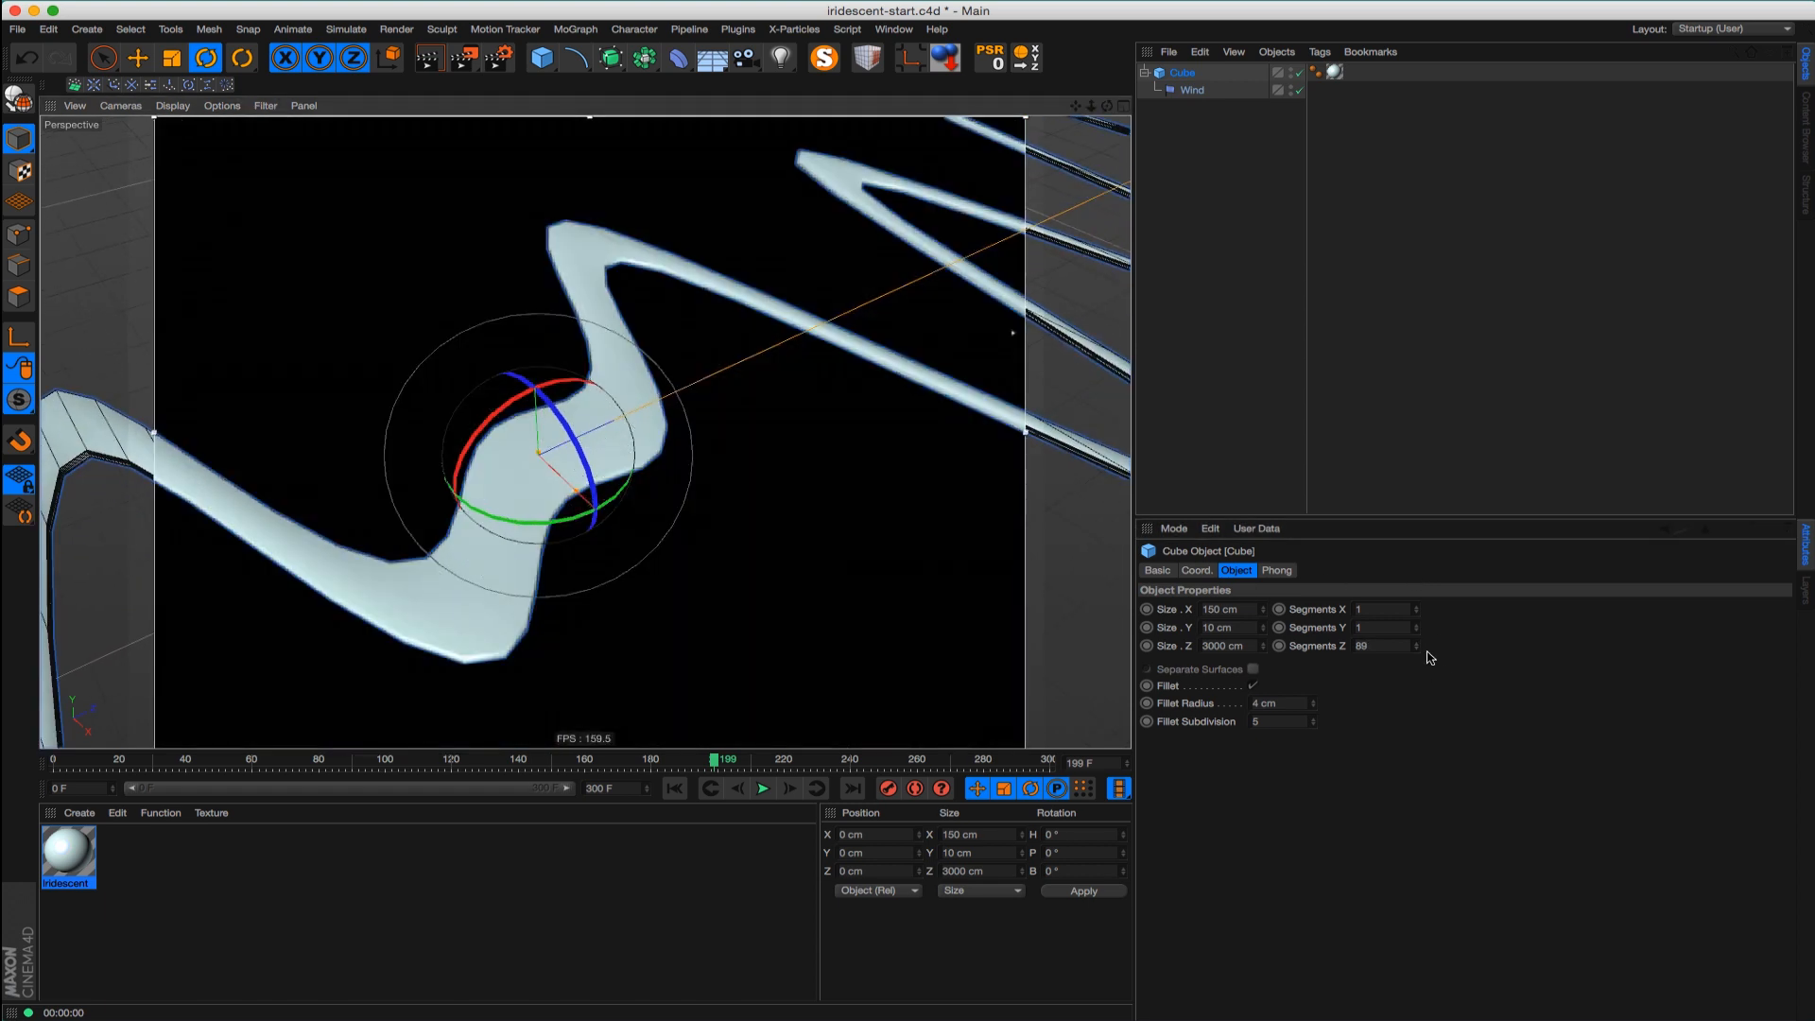
left_click_drag(1418, 647, 1420, 638)
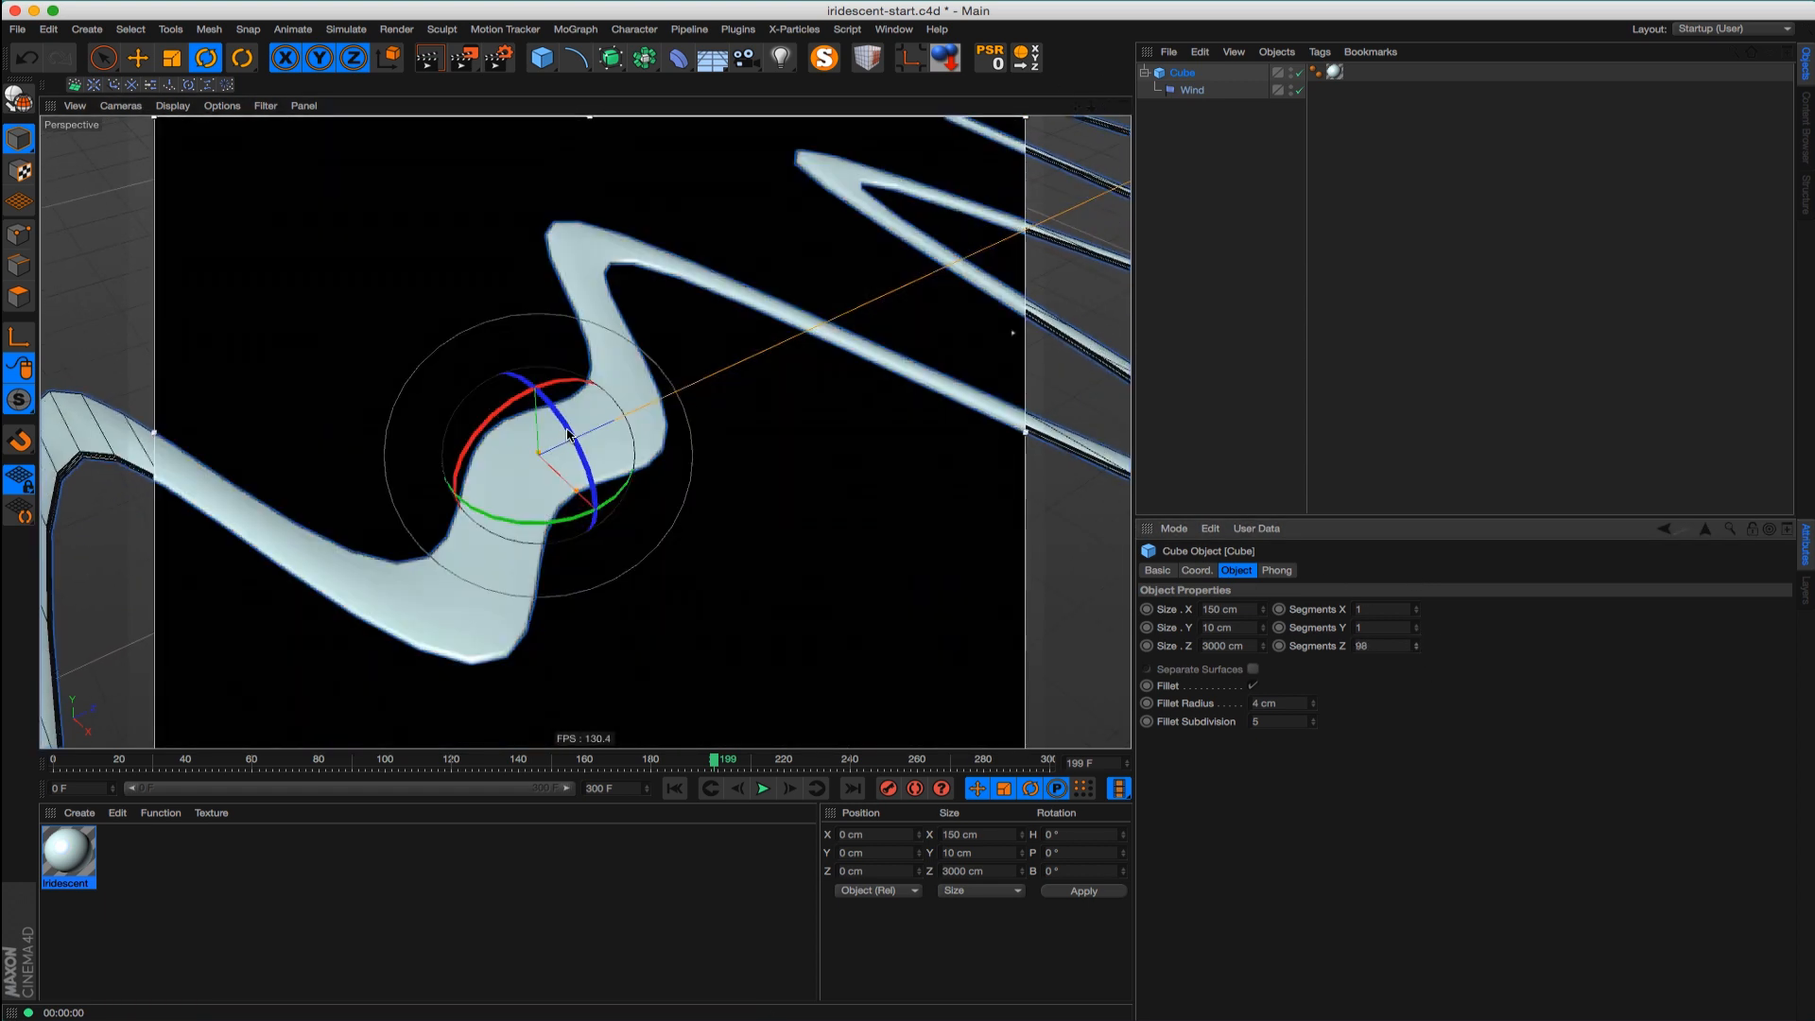
Rotate the Wind deformer to 90° pitch and 90° bank so the waves run along the ribbon
left_click(568, 435)
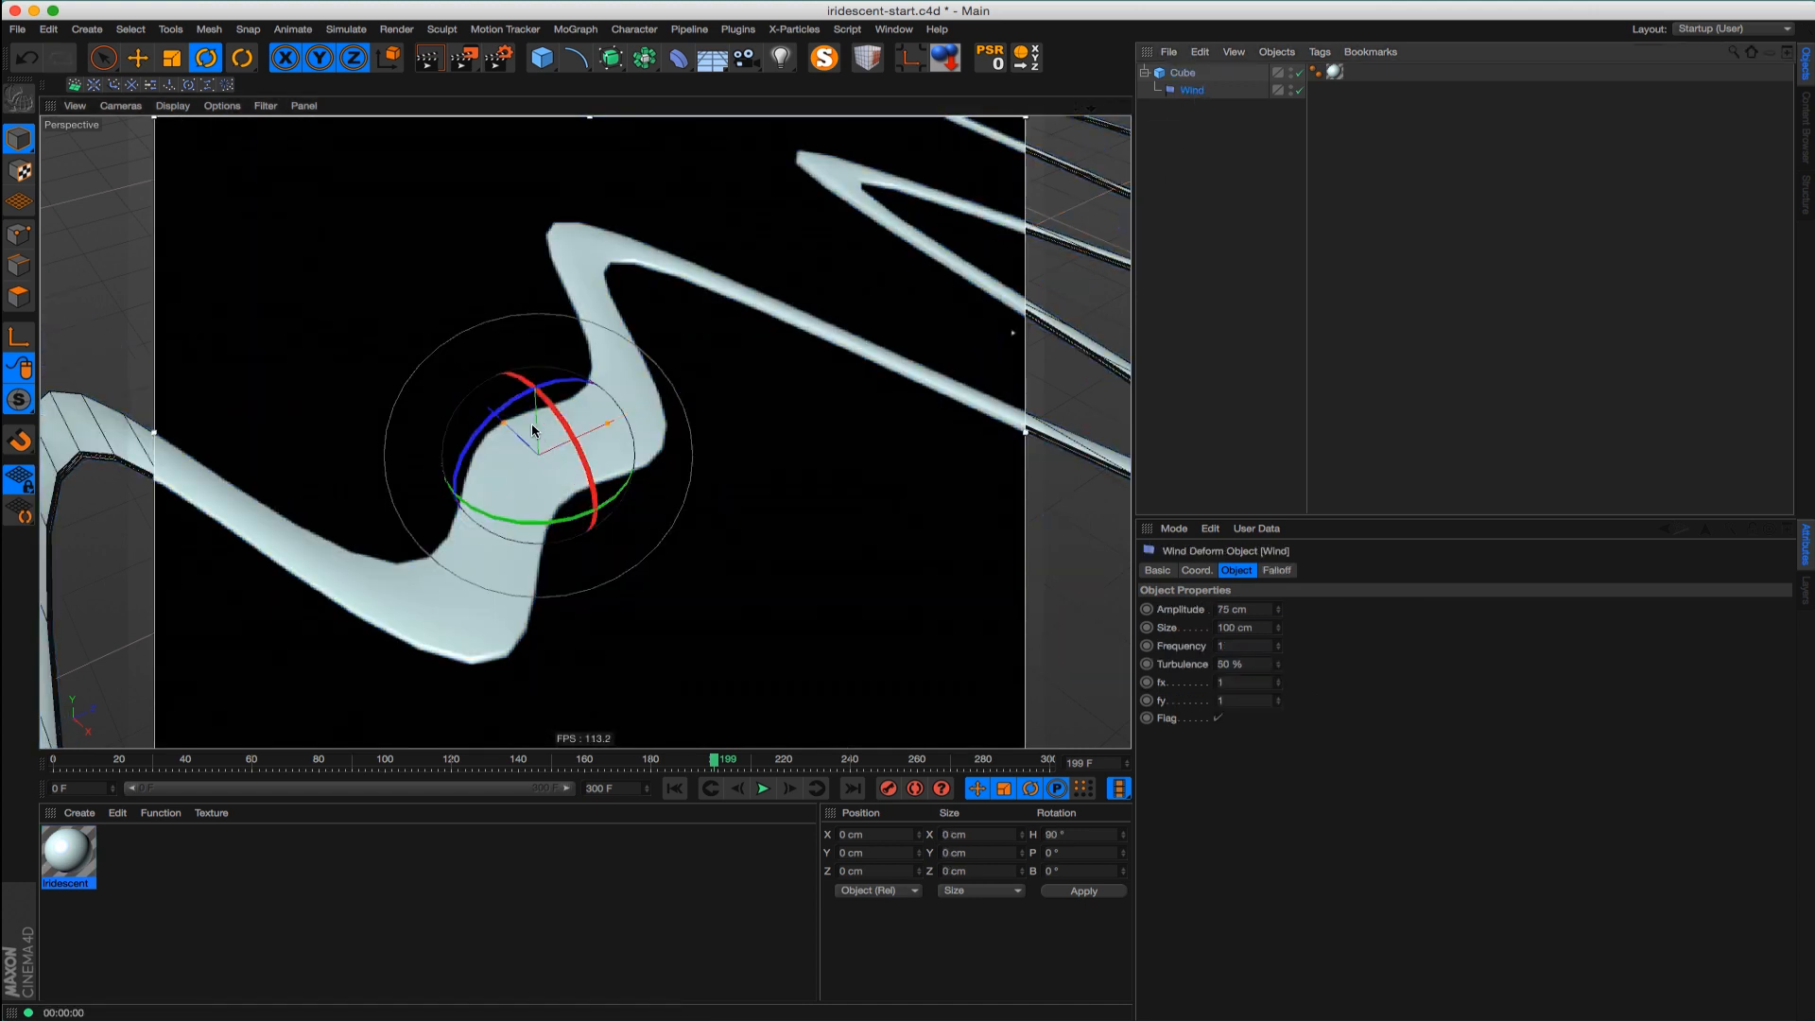
left_click_drag(567, 424, 597, 549)
right_click_drag(636, 477, 610, 446, "alt")
left_click_drag(609, 446, 616, 427, "alt")
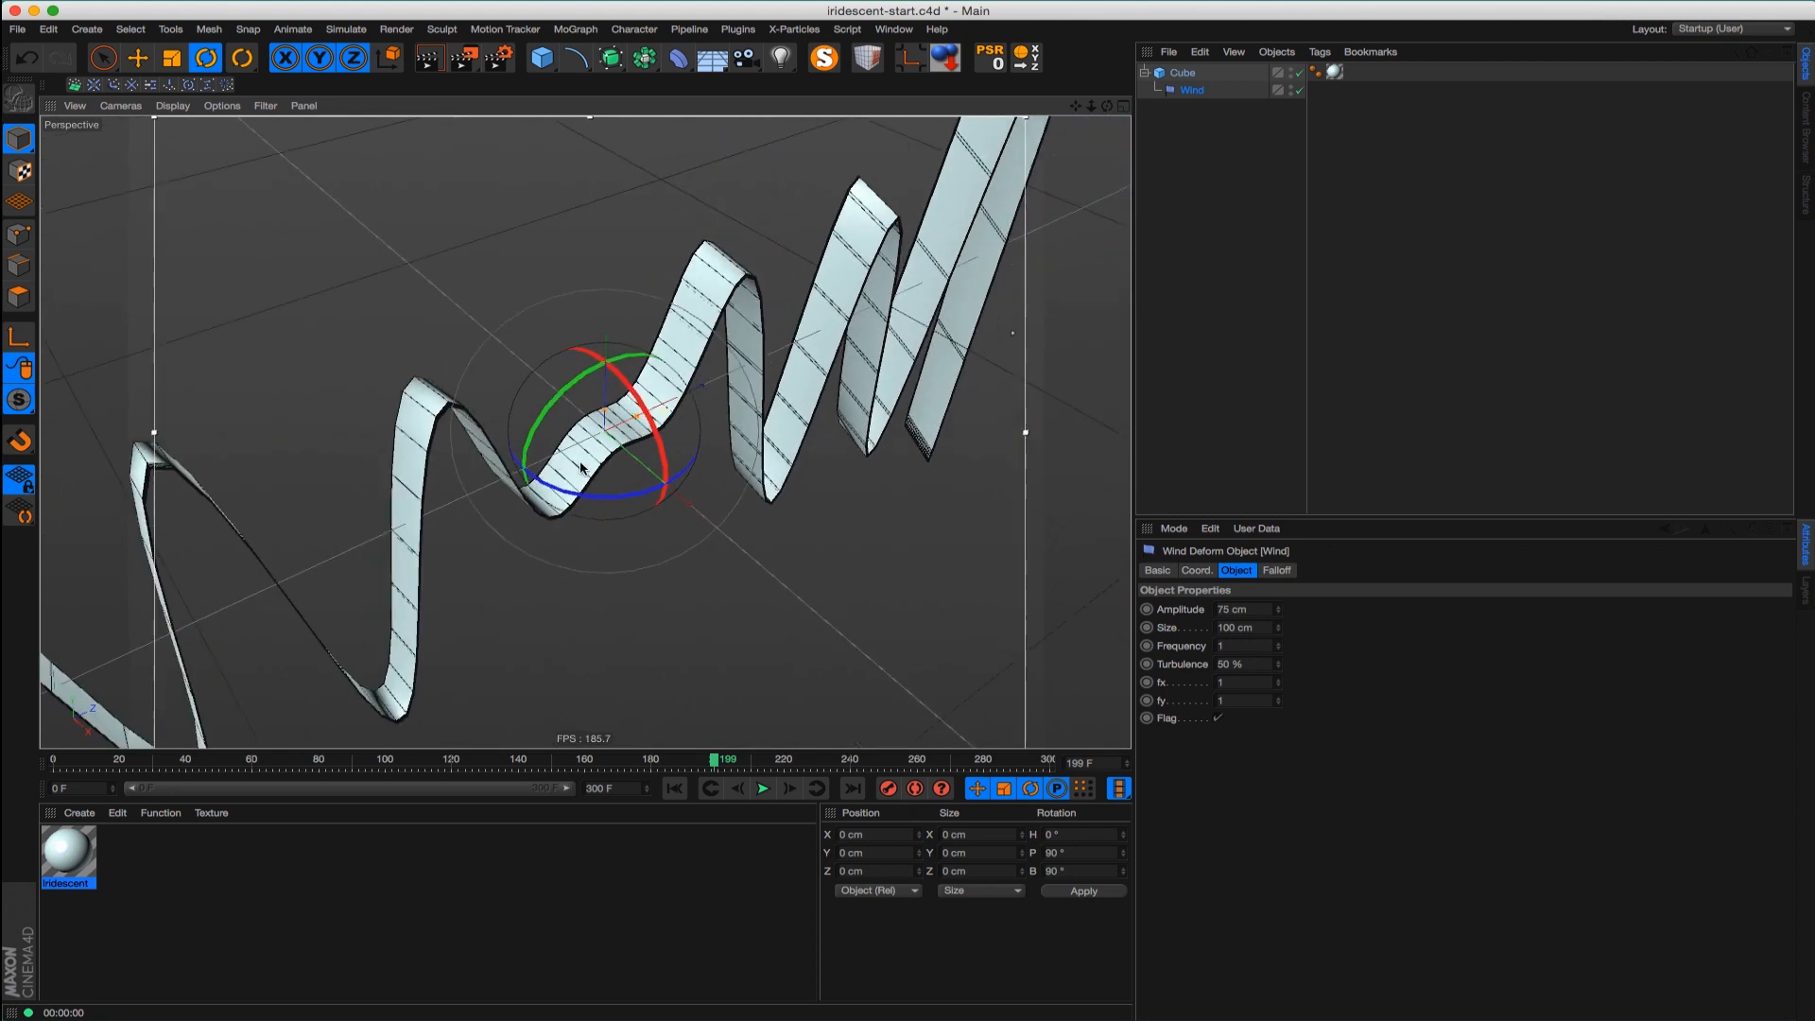
right_click_drag(616, 427, 569, 450, "alt")
middle_click_drag(569, 450, 531, 484, "alt")
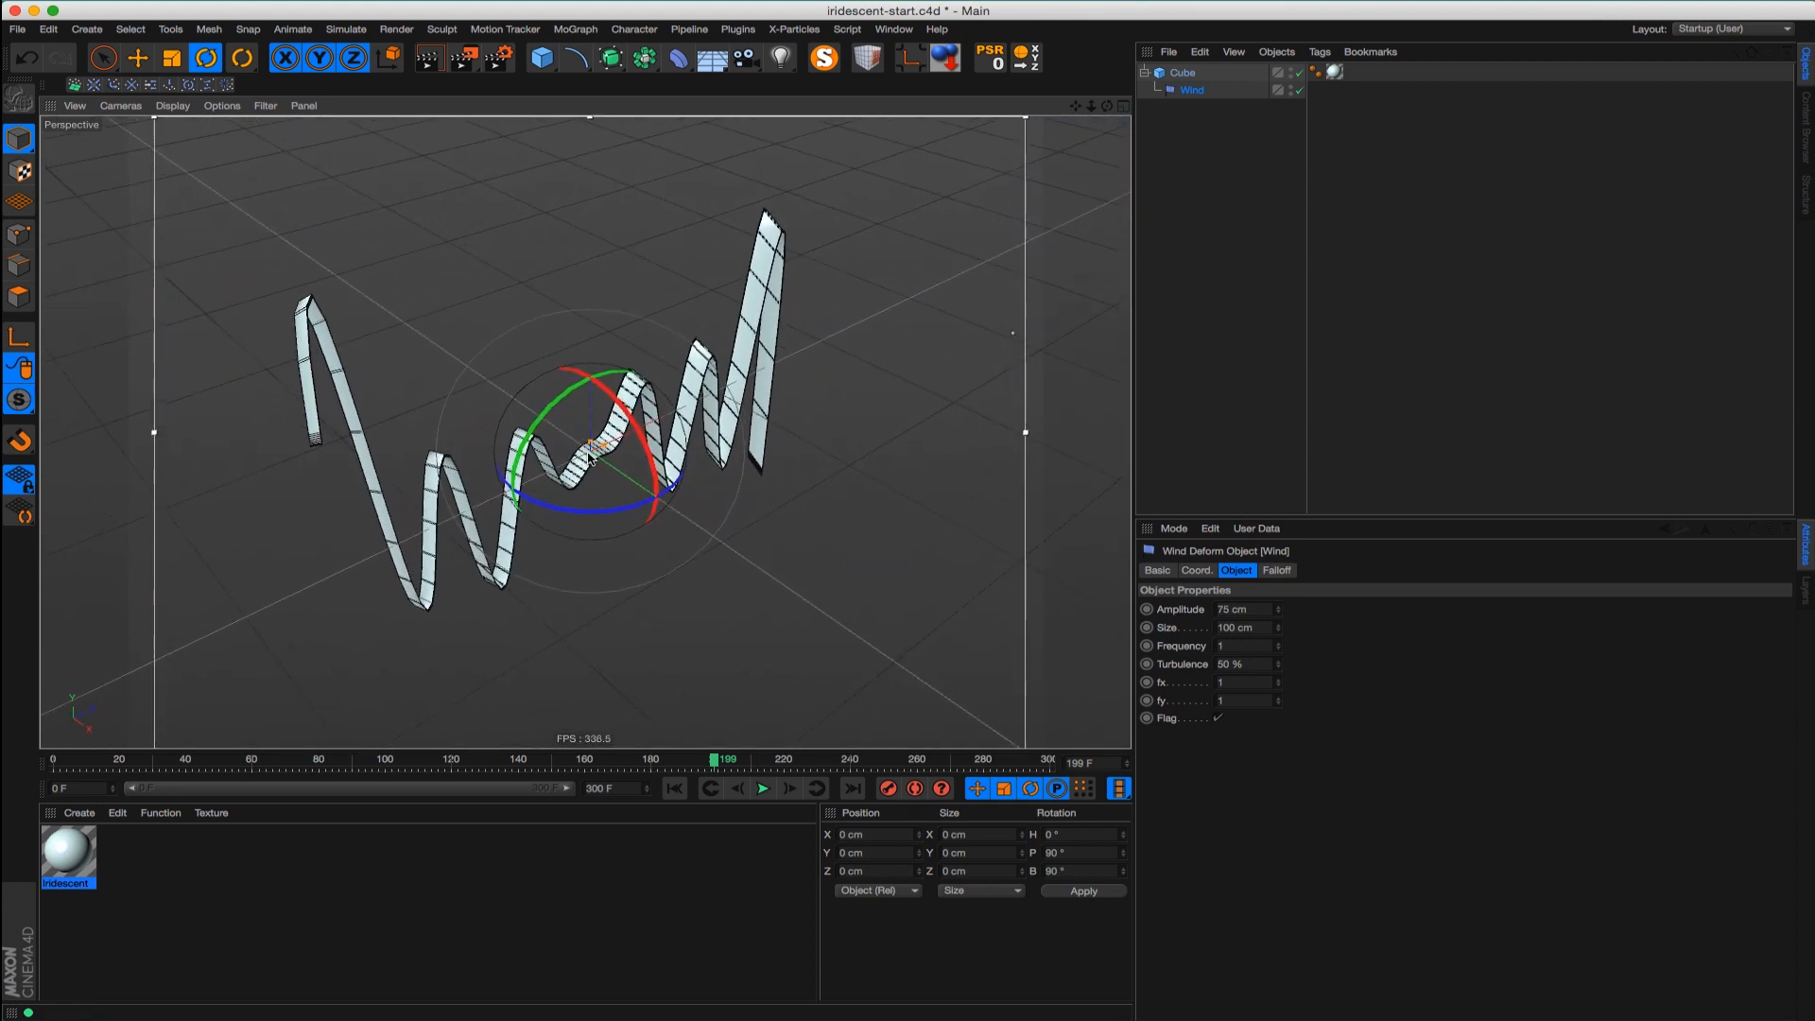
right_click_drag(532, 484, 571, 472, "alt")
Lower the Wind deformer's amplitude to 36 cm and preview the ribbon in the interactive render region
key("super+r")
left_click_drag(1279, 612, 1279, 651)
key("super+r")
right_click_drag(539, 444, 701, 434, "alt")
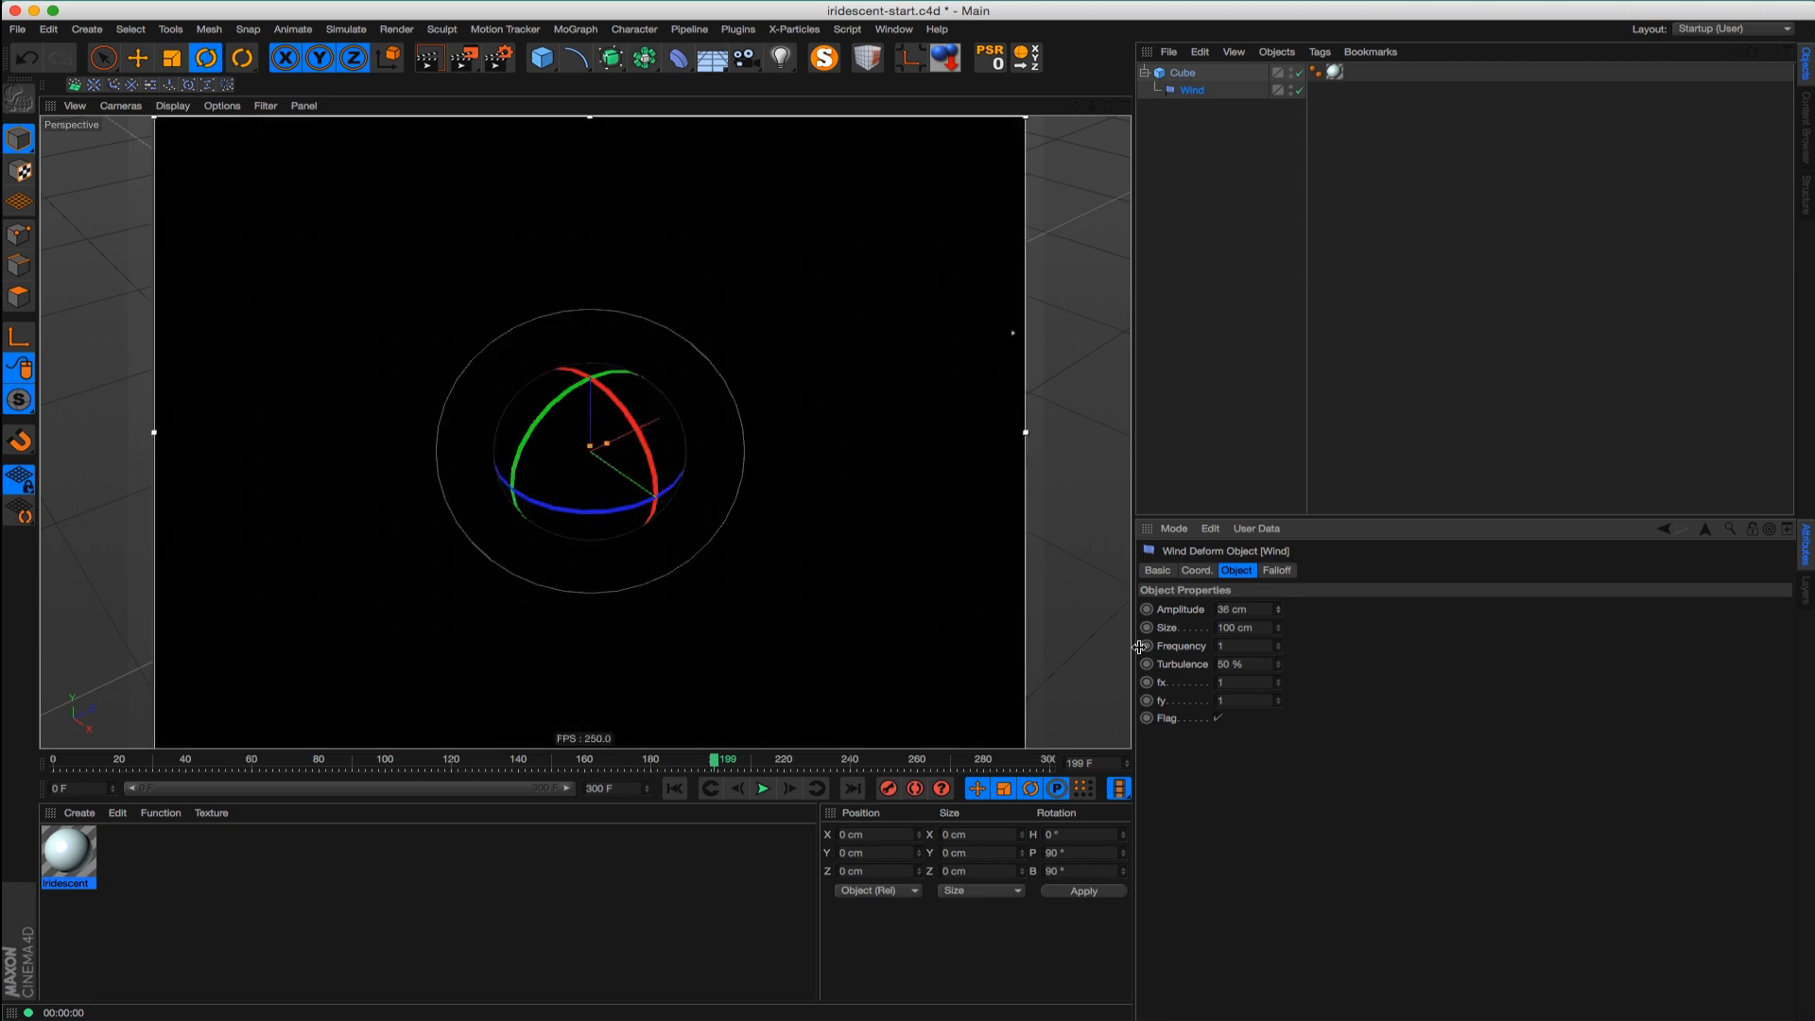
key("super+r")
right_click_drag(522, 504, 627, 466, "alt")
key("super+r")
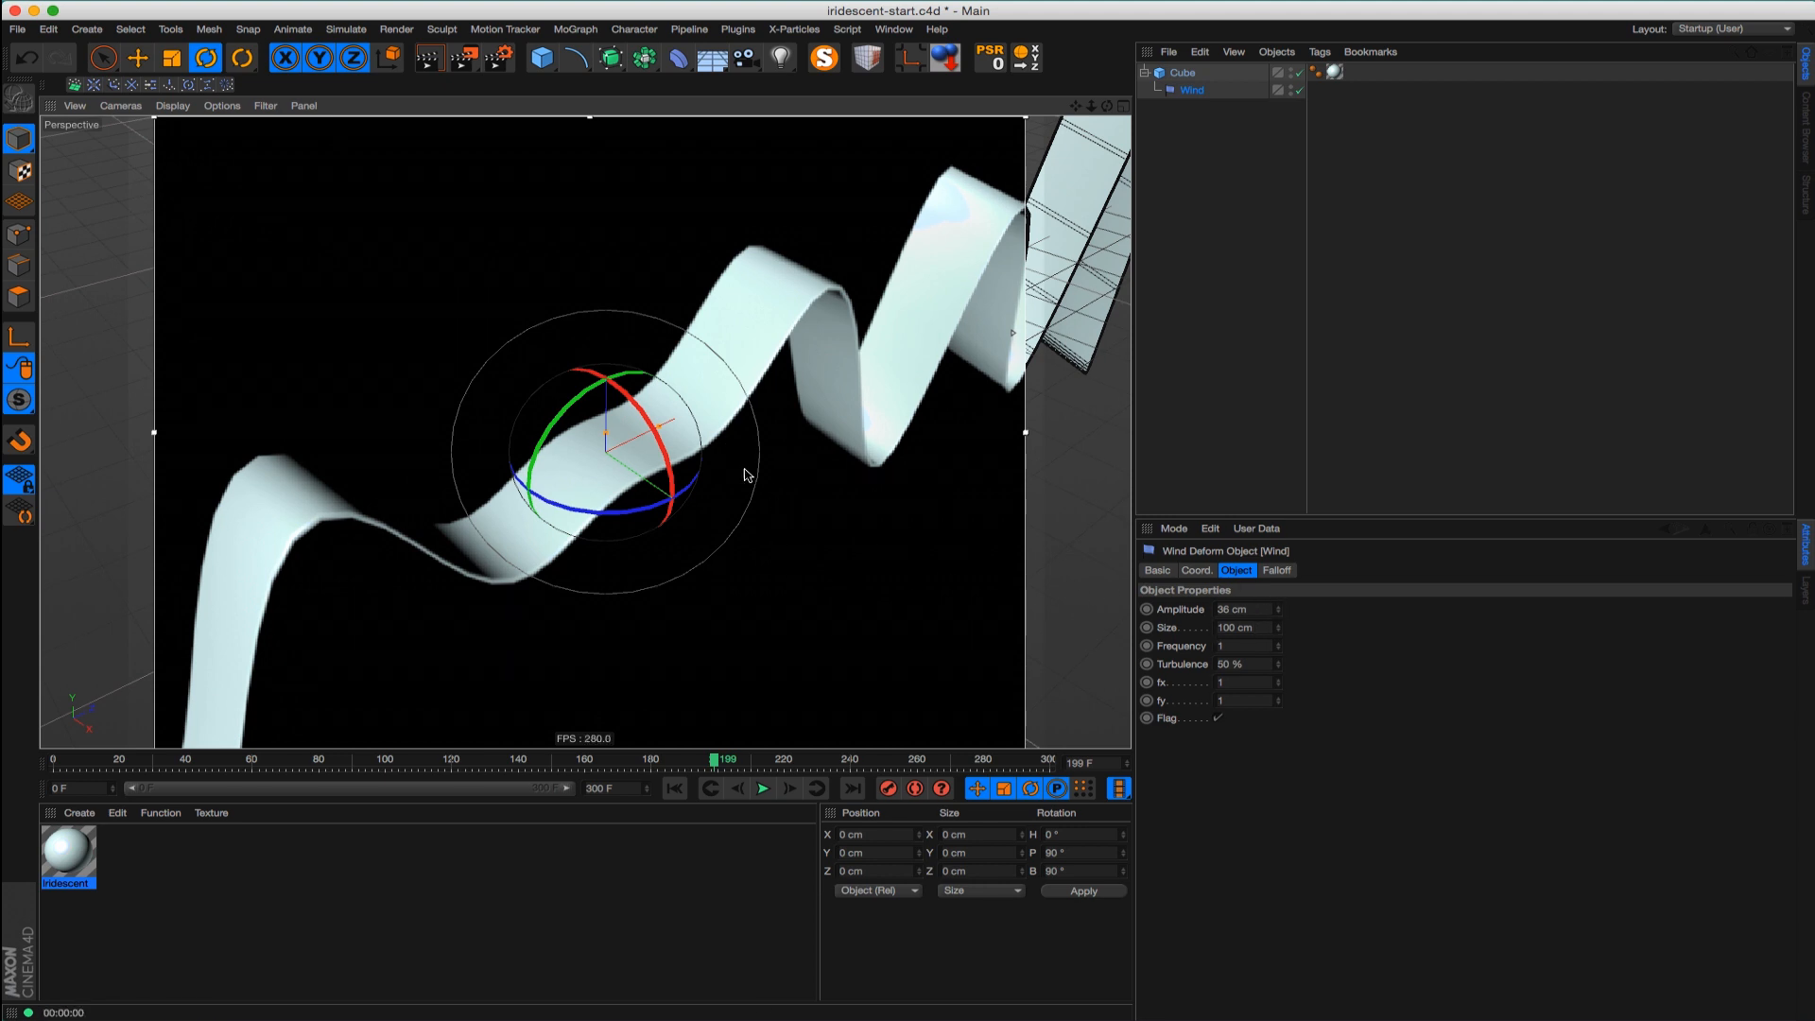
Set the Wind deformer's amplitude to 16 cm, size to 66 cm and fy to 0, with Flag disabled
right_click_drag(746, 476, 709, 477, "alt")
middle_click_drag(747, 476, 718, 477, "alt")
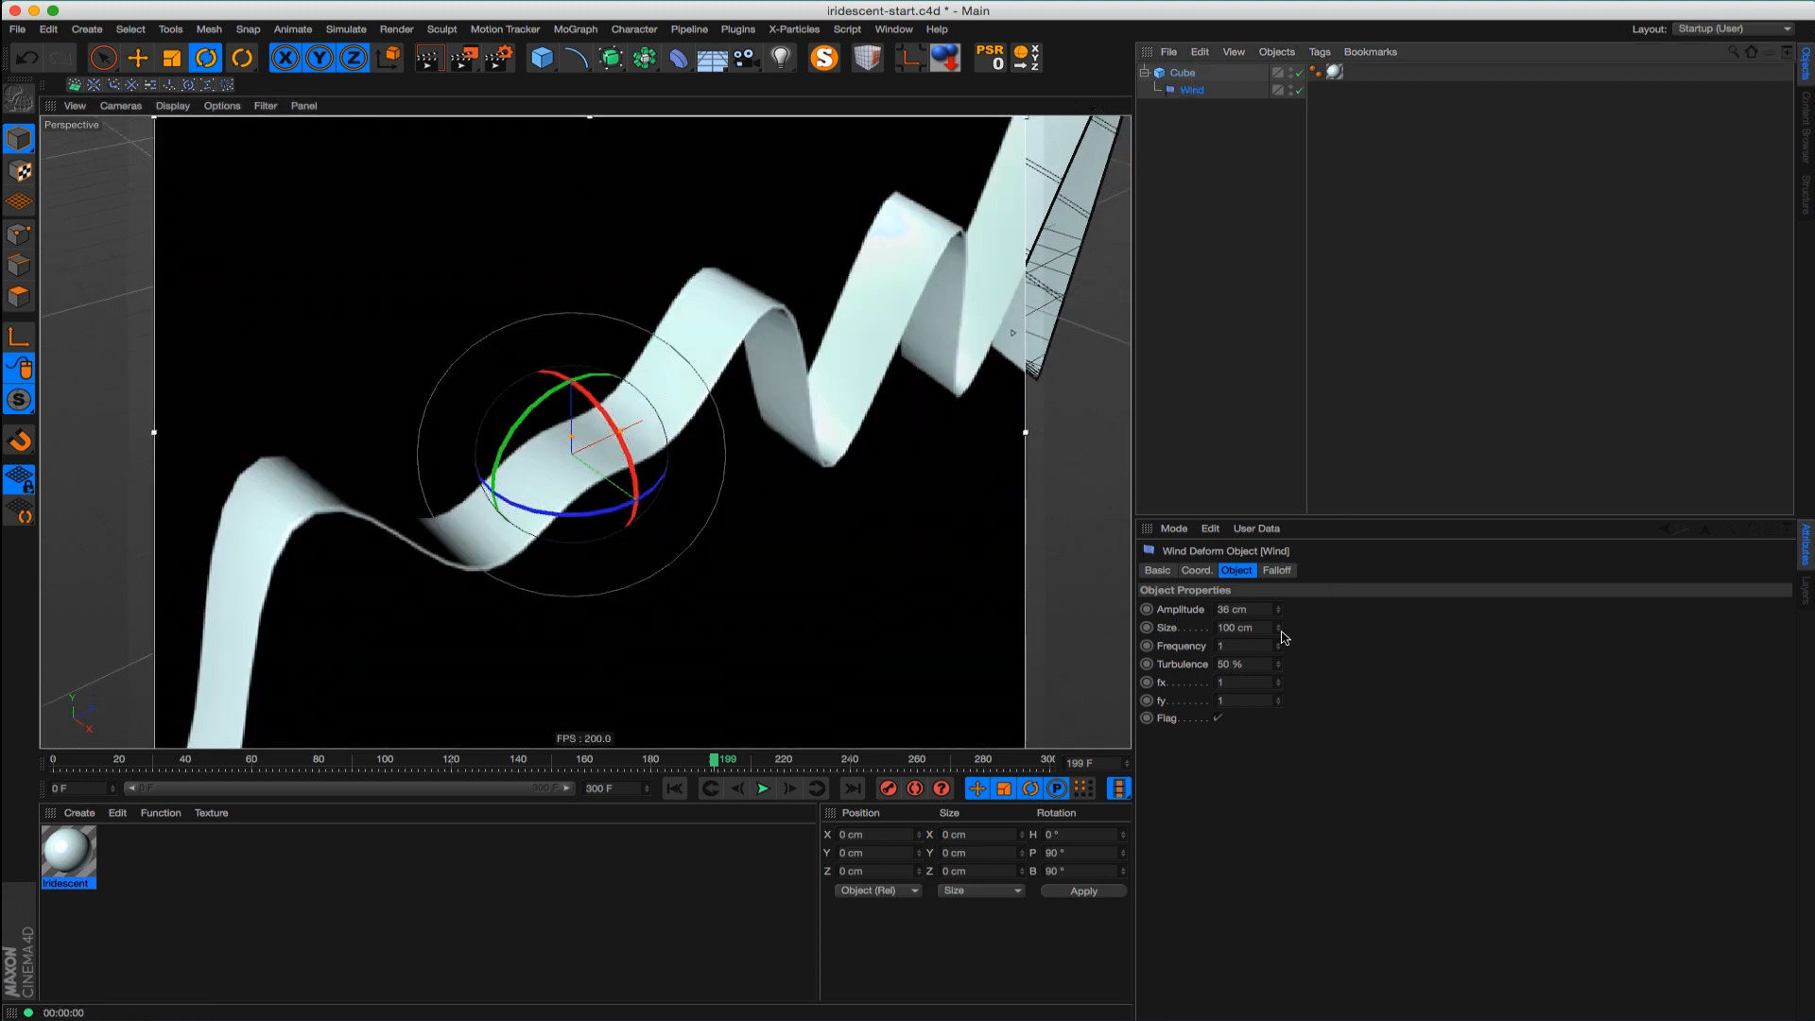
mouse_move(1279, 630)
left_mouse_down()
mouse_move(1272, 662)
mouse_move(1281, 628)
left_mouse_up()
left_click_drag(1277, 701, 1244, 807)
left_click(1218, 717)
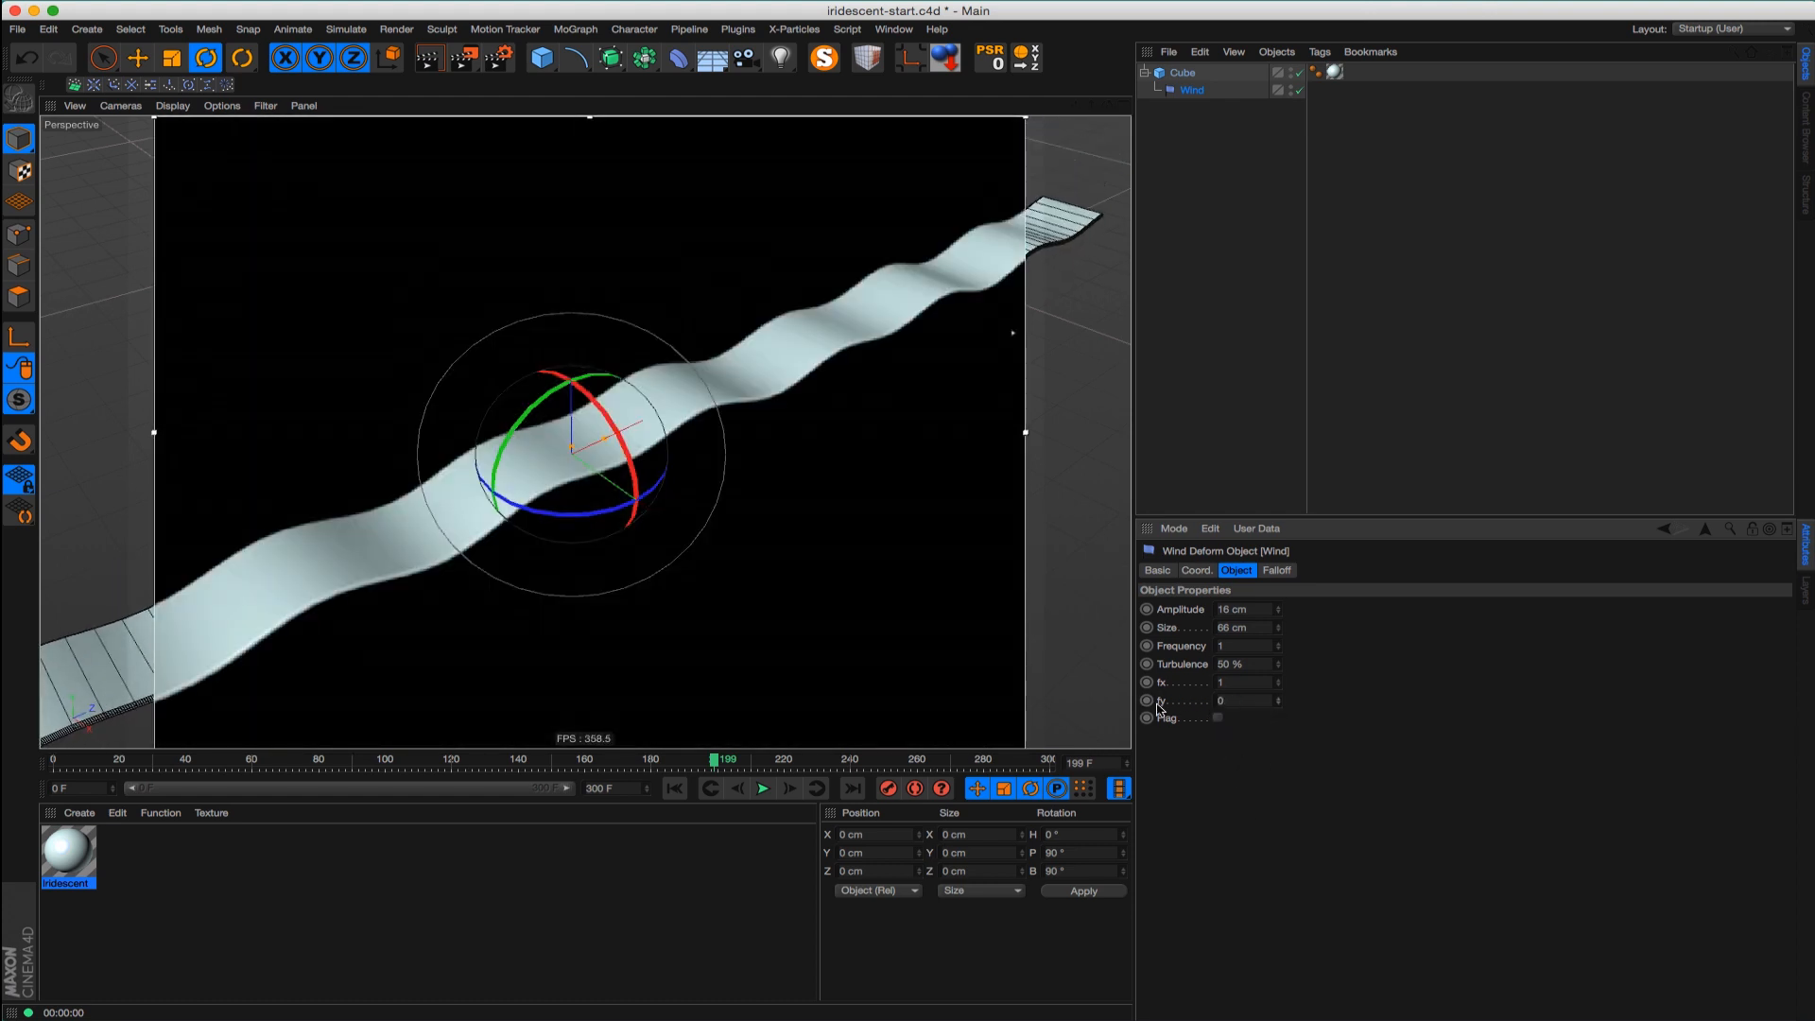
Raise the Wind deformer's fx value to 1.33 and check the ribbon's wave shape
left_click(1172, 703)
mouse_move(1276, 684)
left_mouse_down()
mouse_move(1290, 639)
mouse_move(1283, 662)
left_mouse_up()
key("super+r")
right_click_drag(522, 470, 501, 480, "alt")
middle_click_drag(502, 480, 584, 466, "alt")
right_click_drag(583, 466, 681, 430, "alt")
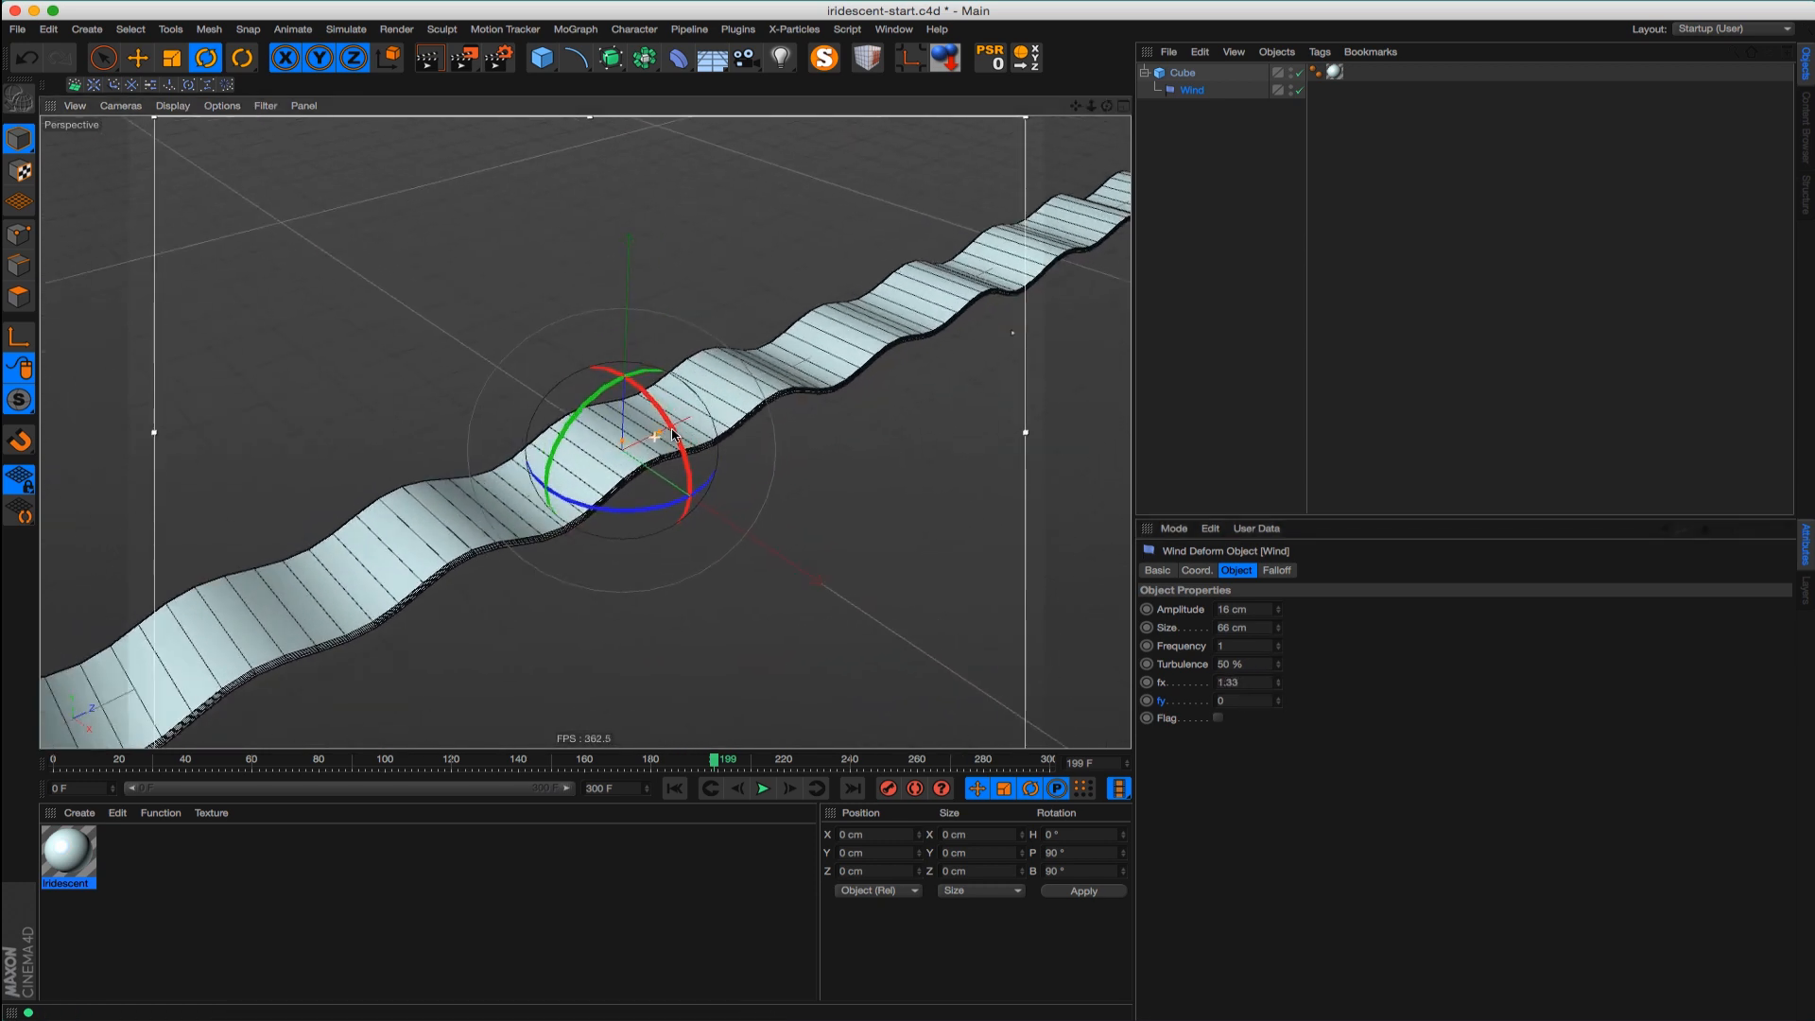
key("super+r")
Switch to the Move tool with the Wind deformer selected and preview the reframed ribbon in the render region
key("e")
left_click(1191, 92)
right_click_drag(661, 479, 663, 463, "alt")
left_click_drag(663, 464, 632, 472, "alt")
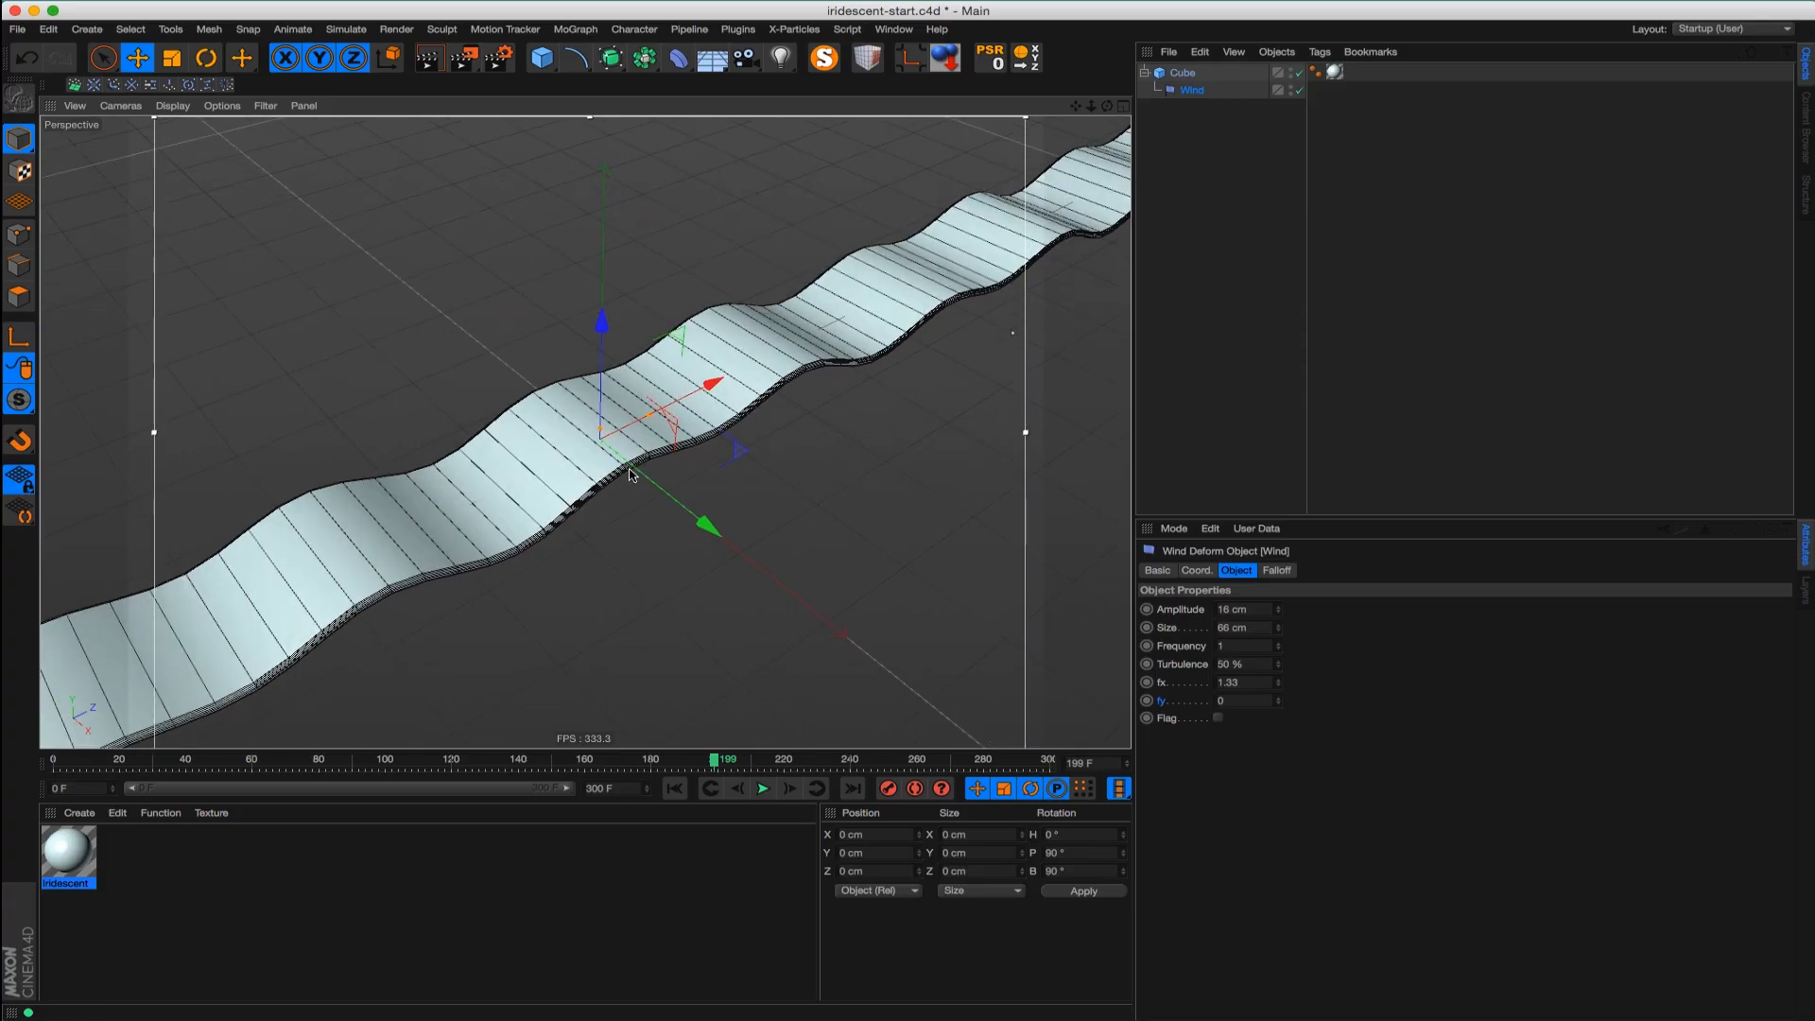
key("super+r")
Raise the intensity of the Spectral shader in the Iridescent material's reflectance to 841 %
double_click(69, 856)
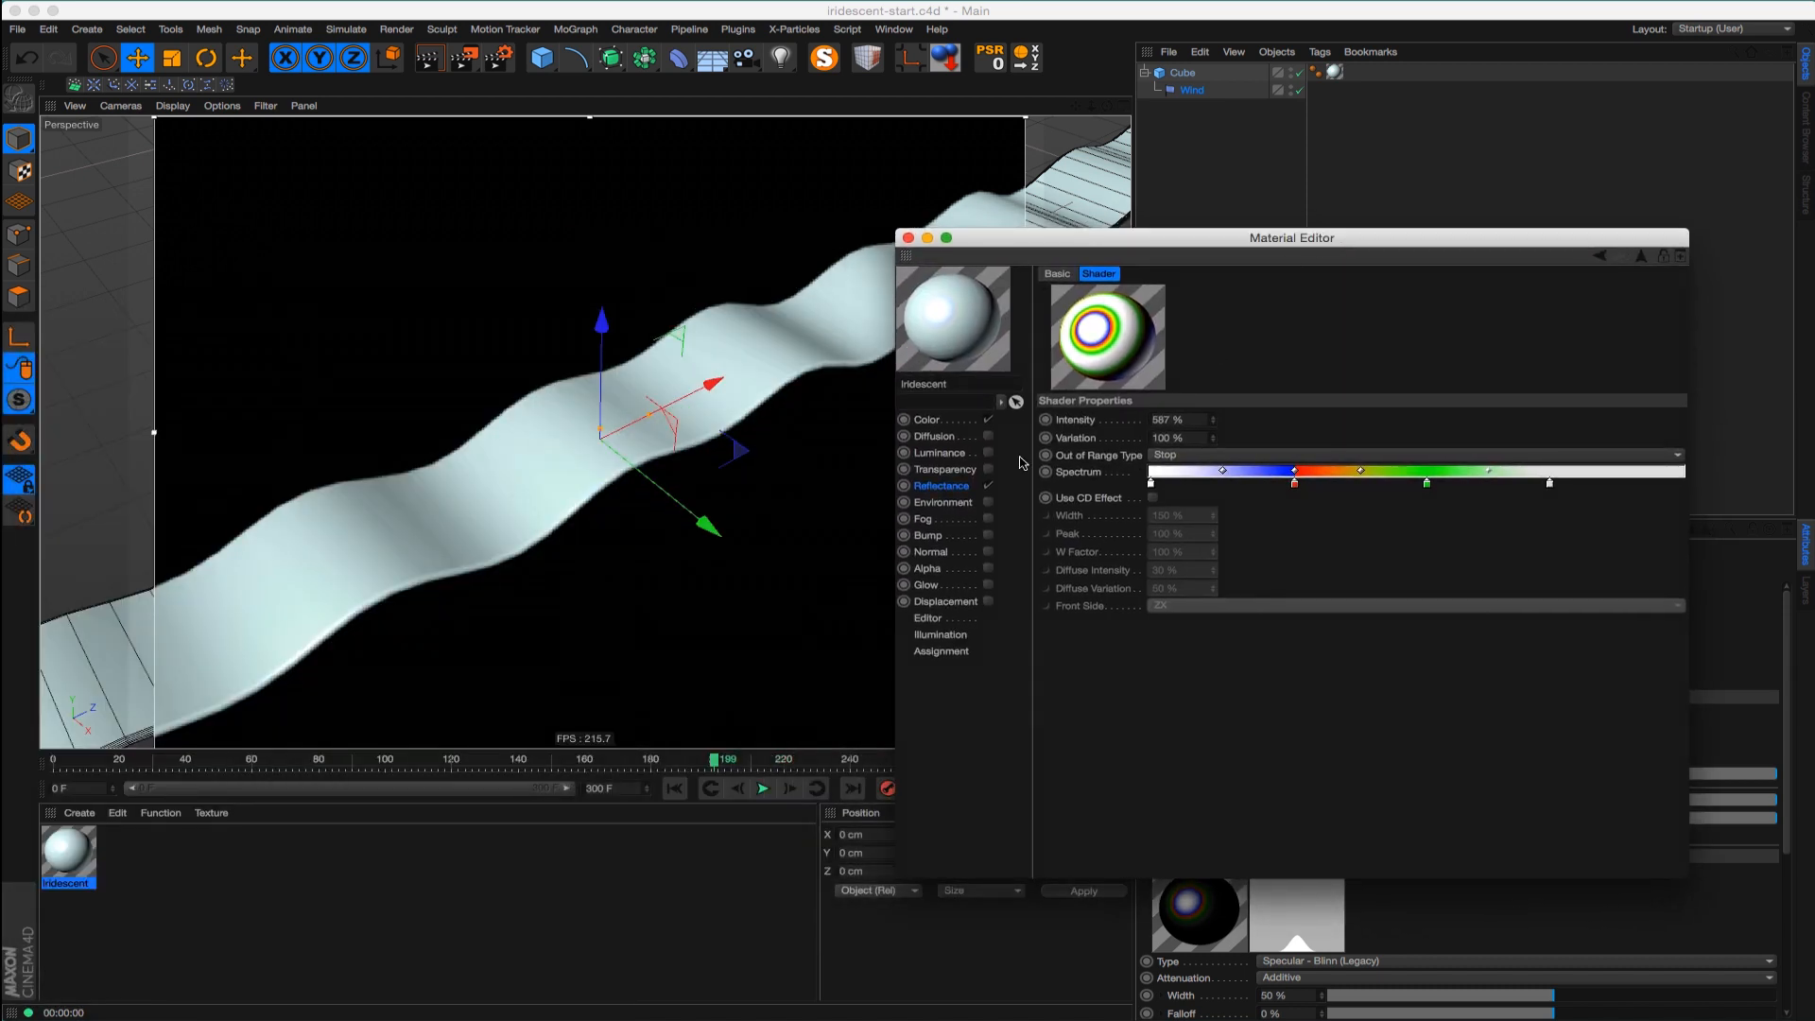
left_click(941, 485)
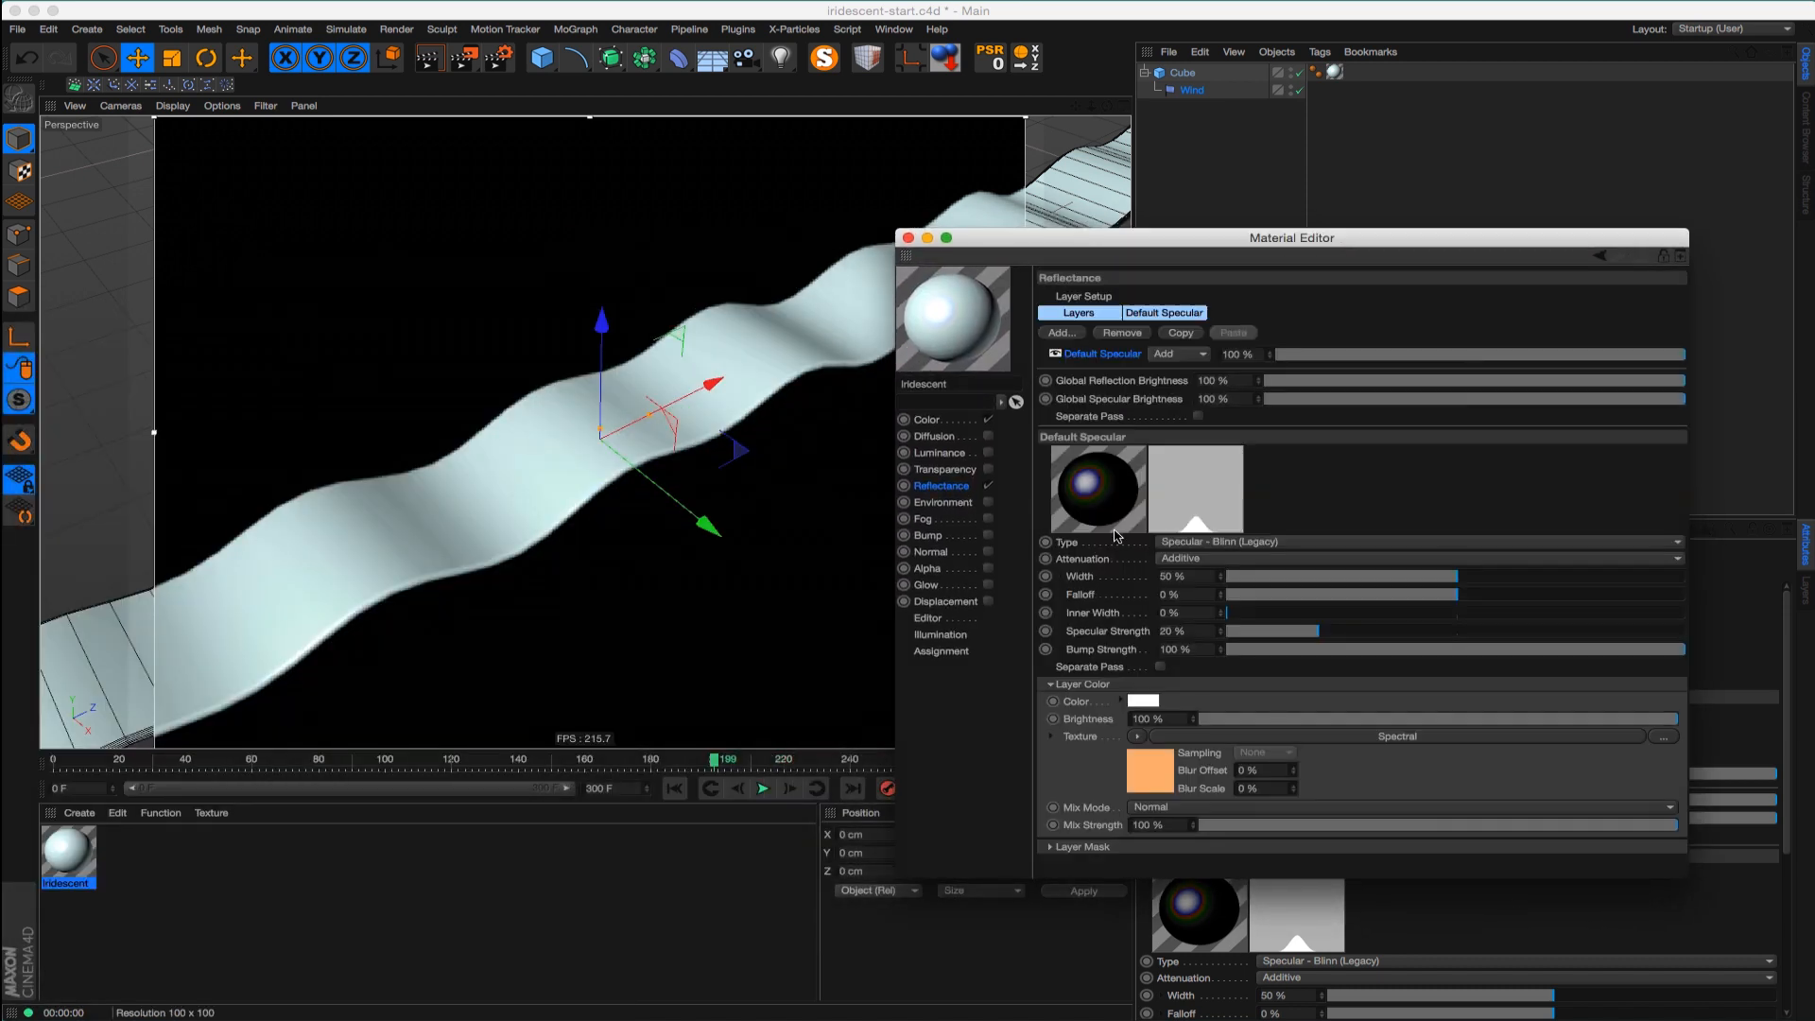
left_click(1196, 736)
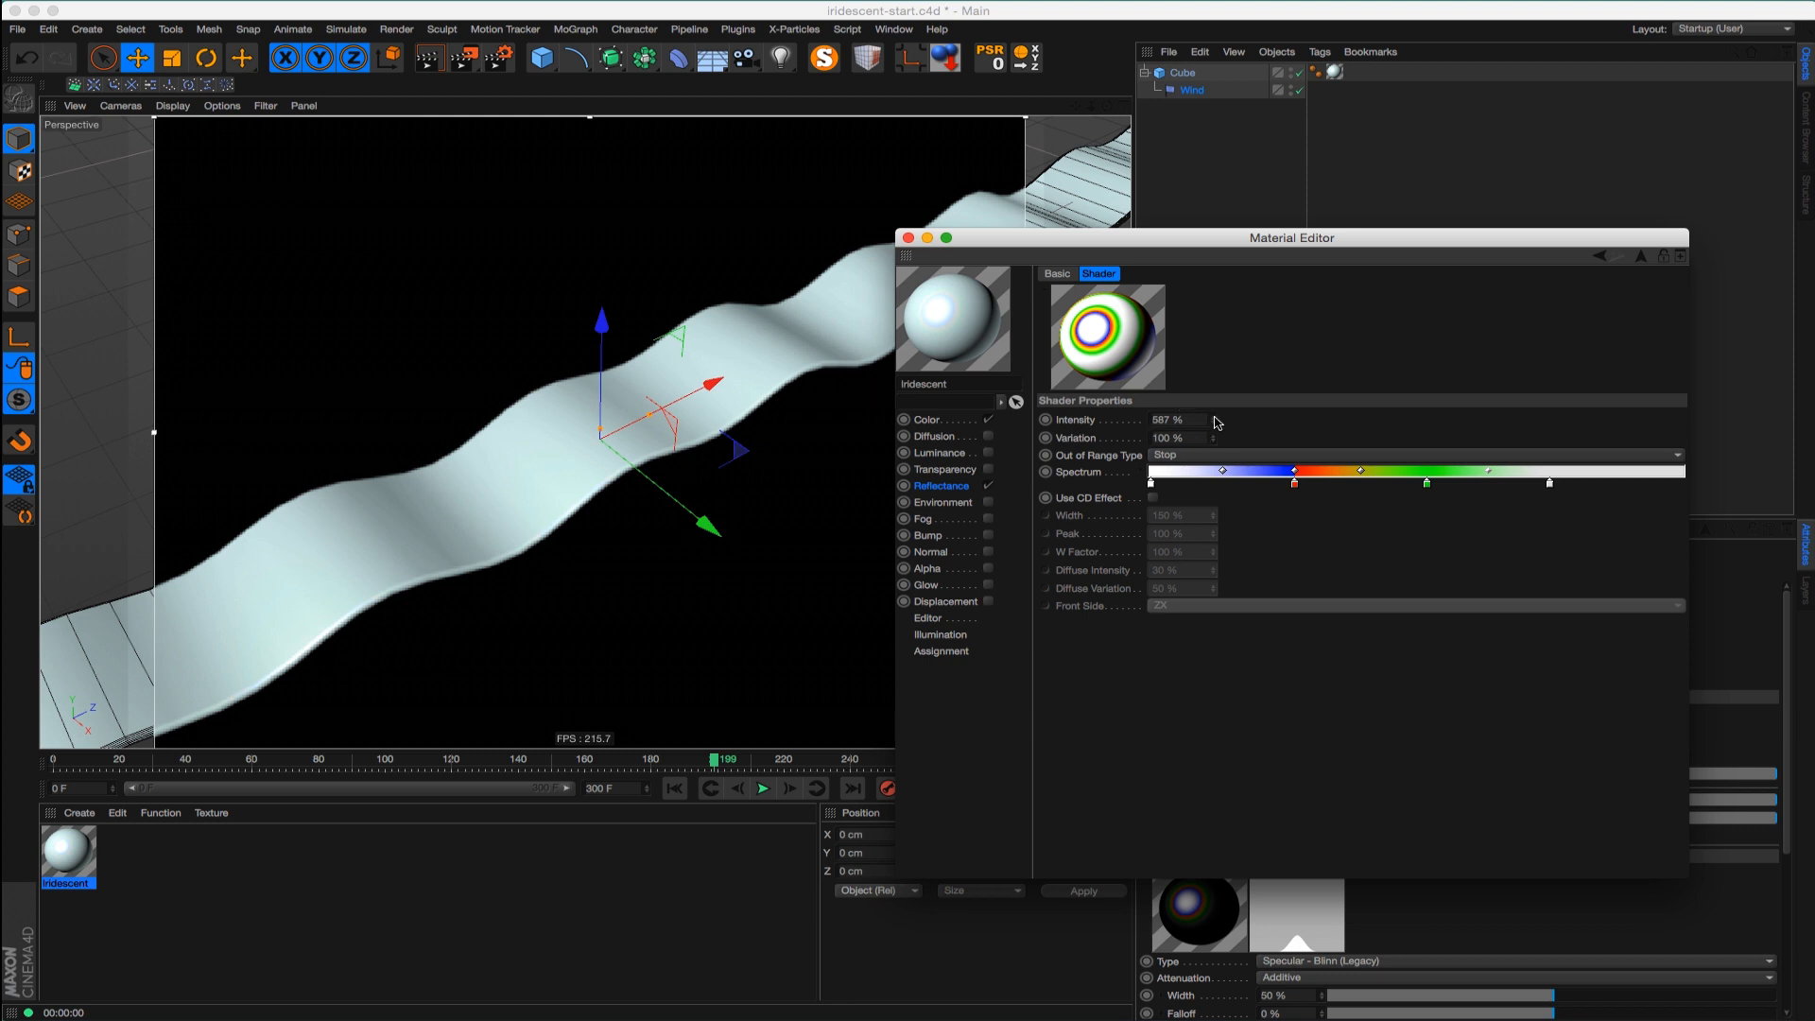
mouse_move(1216, 424)
left_mouse_down()
mouse_move(1219, 395)
mouse_move(1200, 428)
mouse_move(1214, 409)
left_mouse_up()
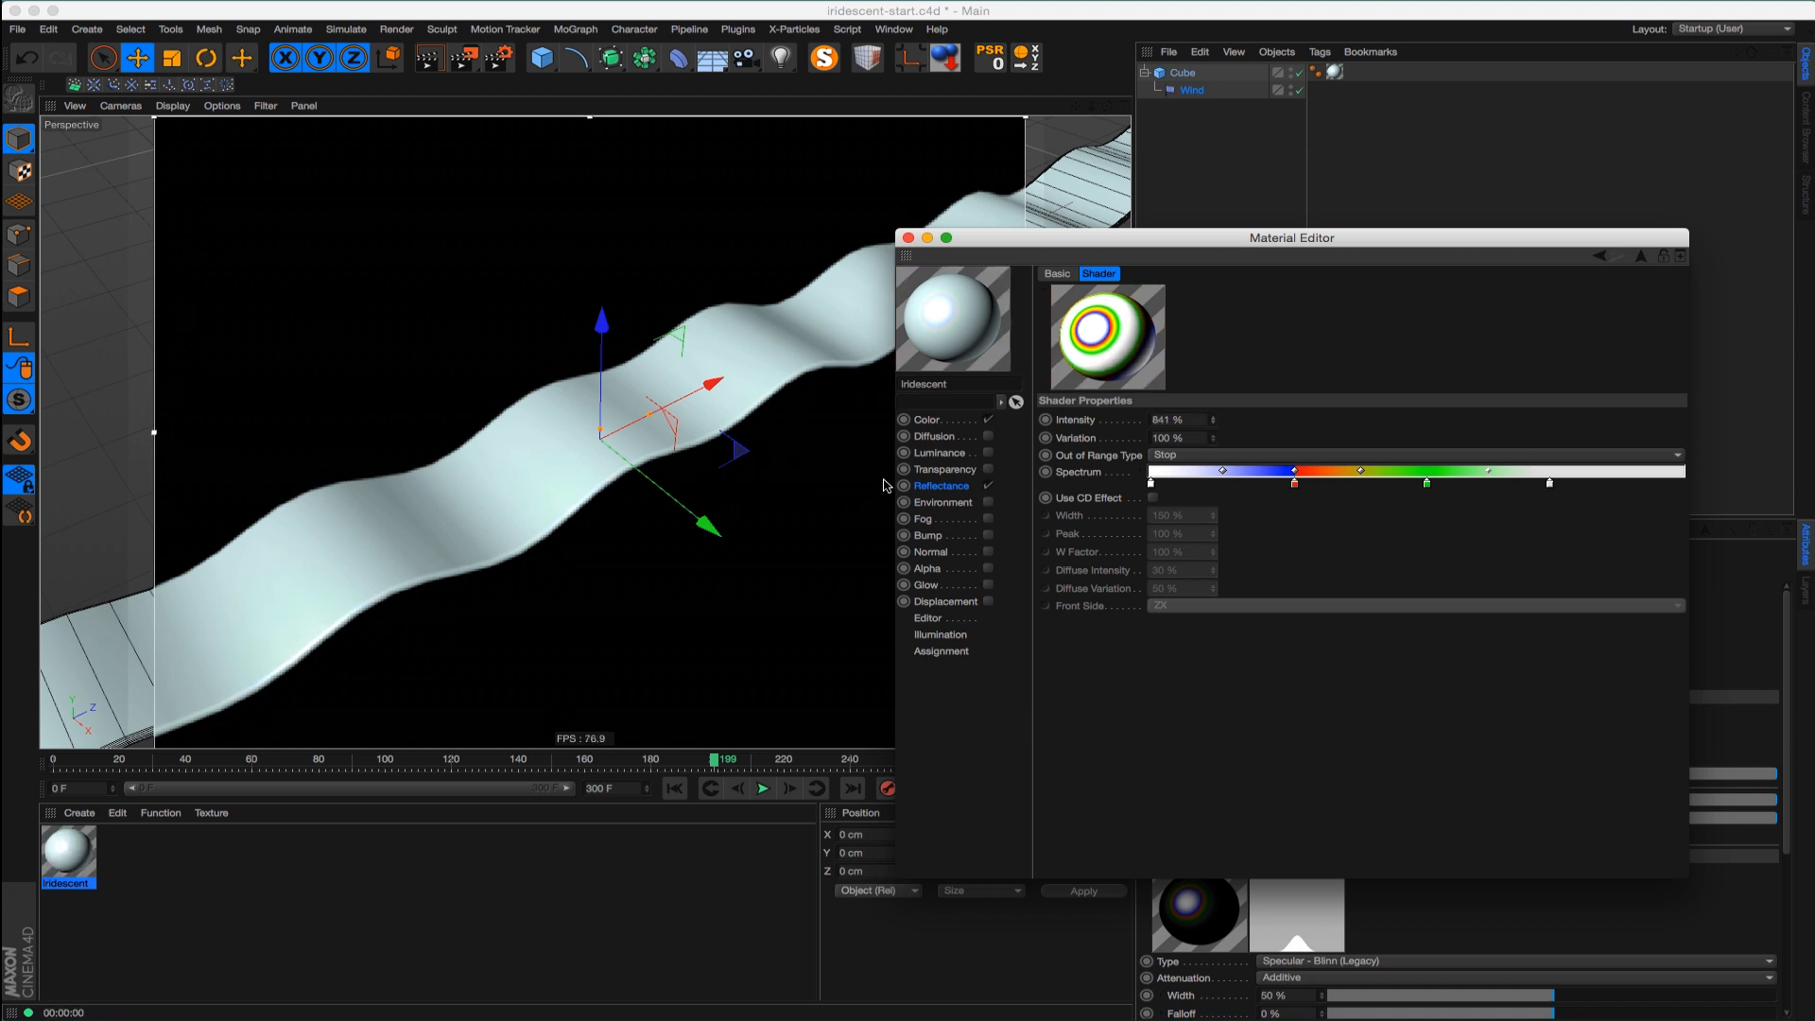
Change the Default Specular layer's type to Beckmann and move the Material Editor off the ribbon
left_click(959, 488)
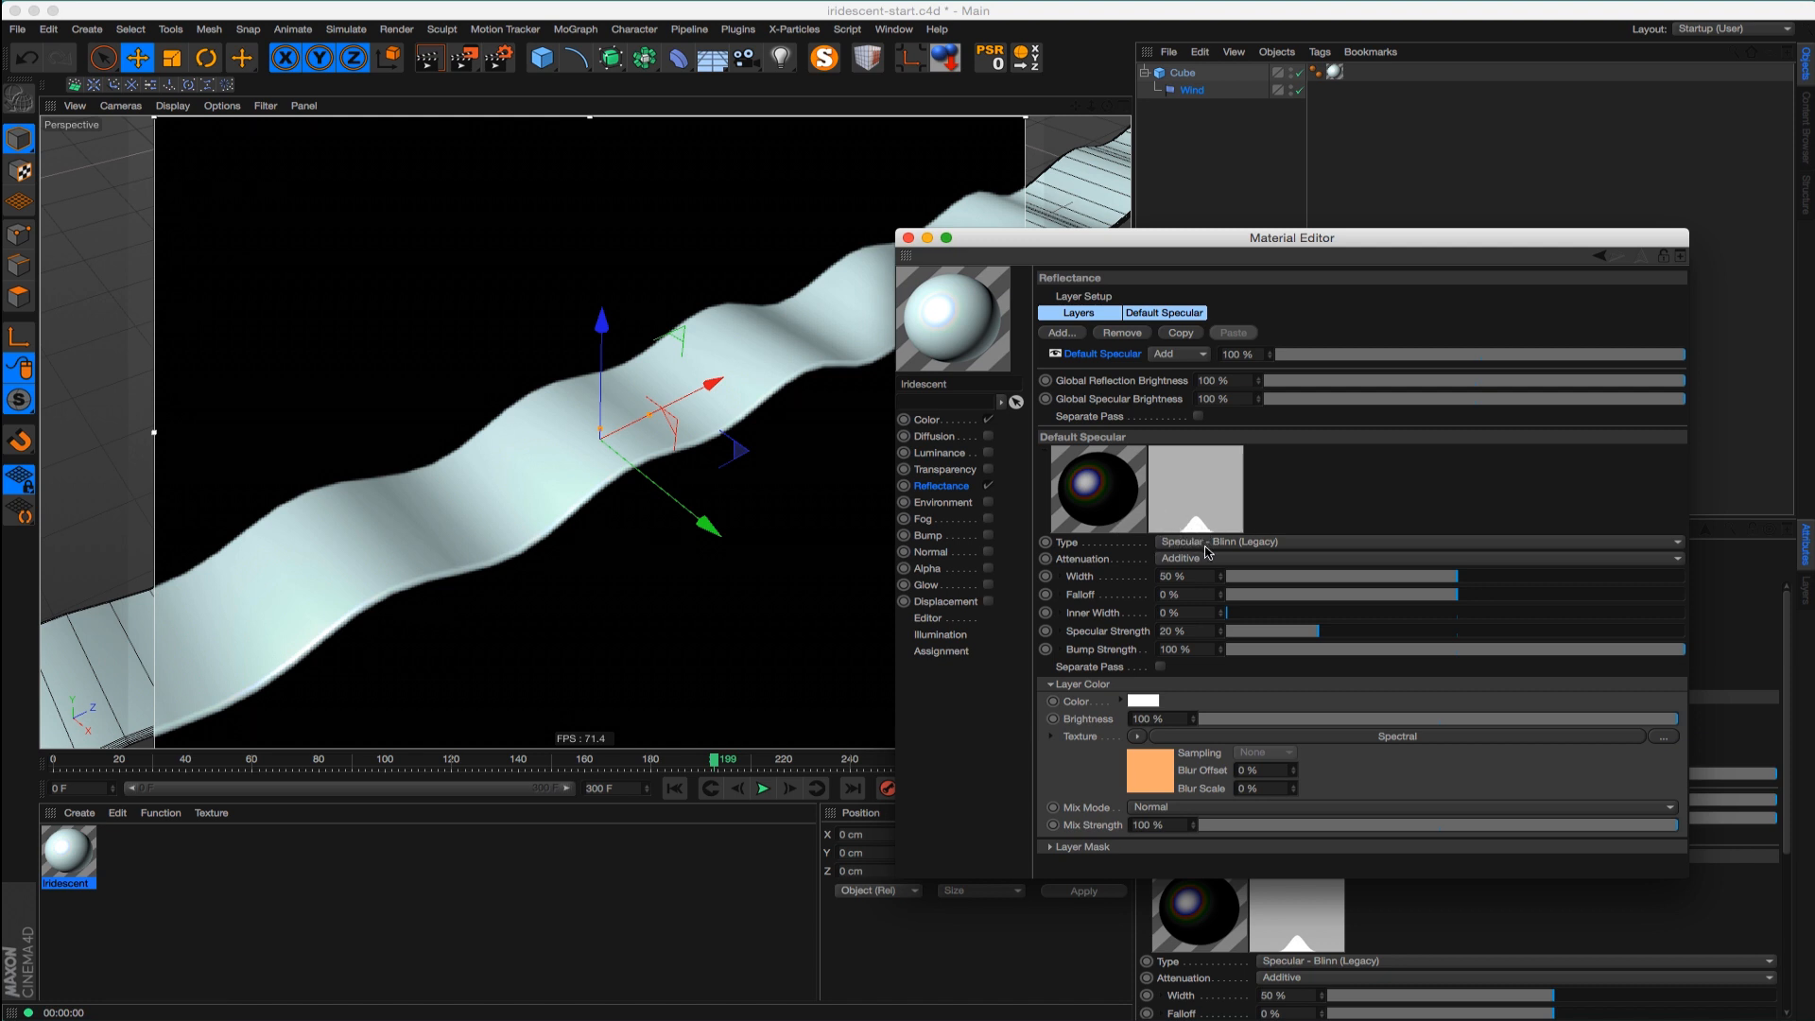
left_click(1214, 546)
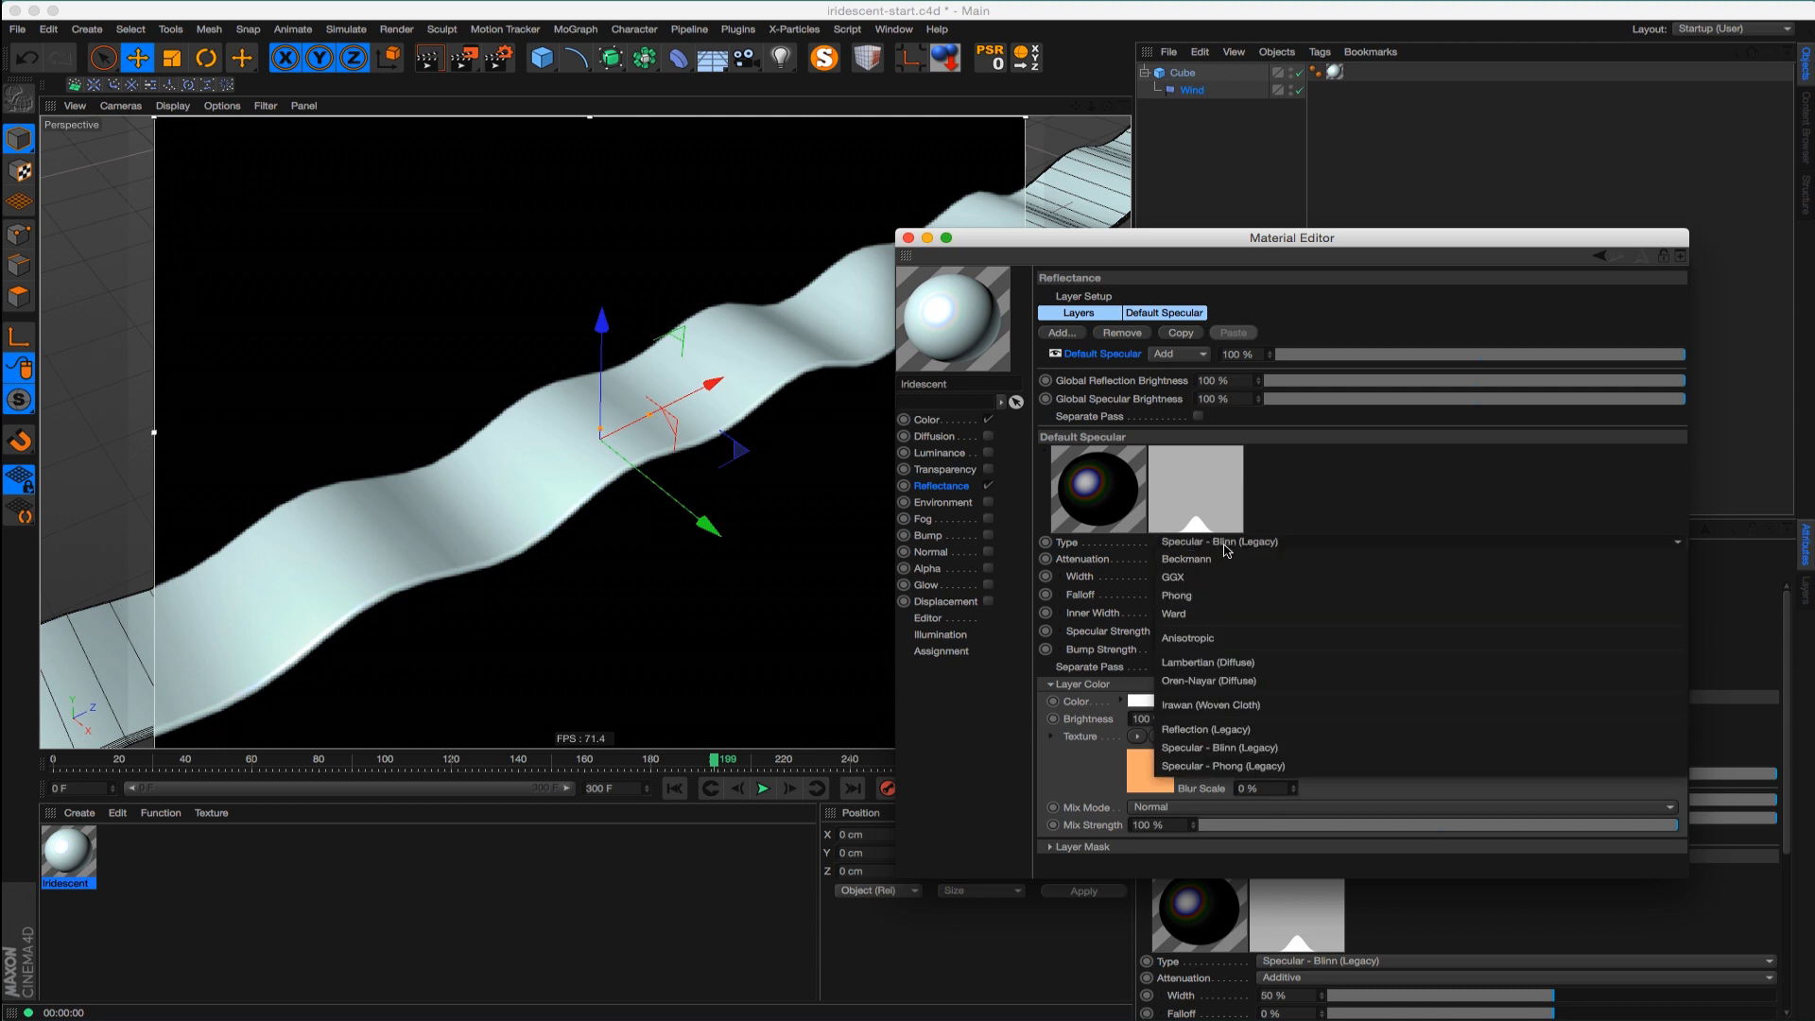
left_click(1222, 559)
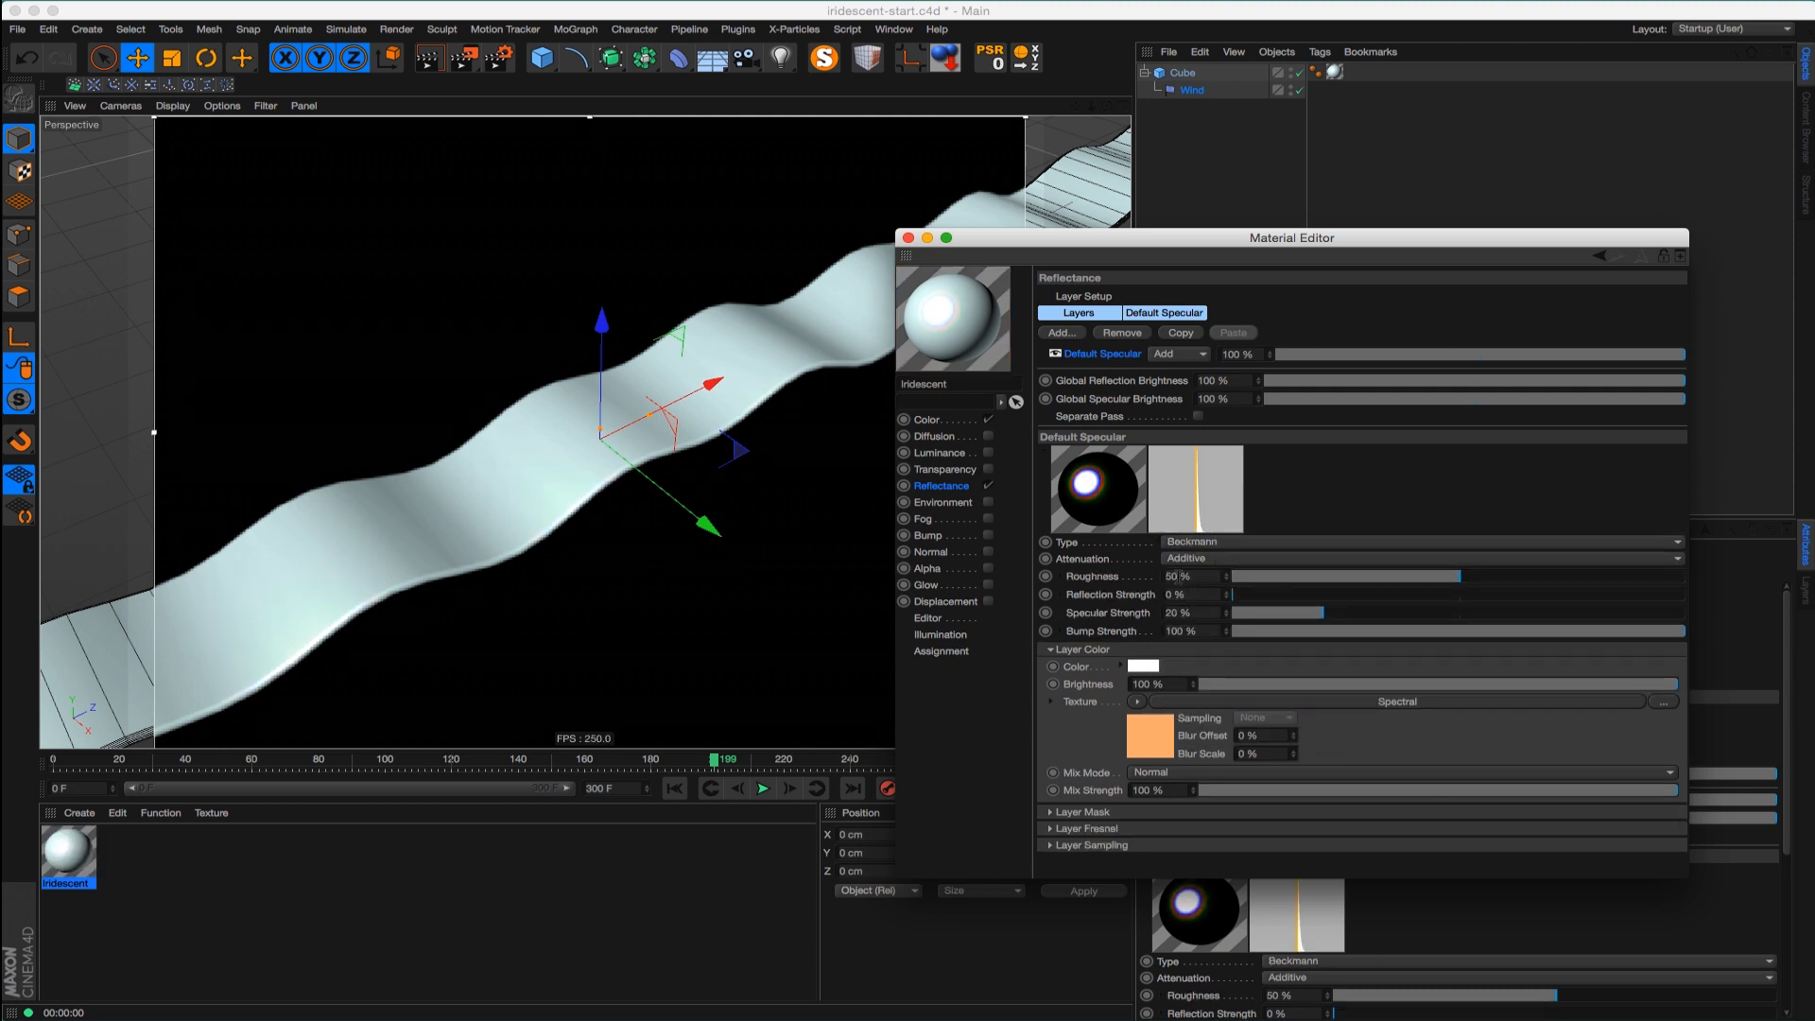
left_click_drag(986, 253, 1022, 242)
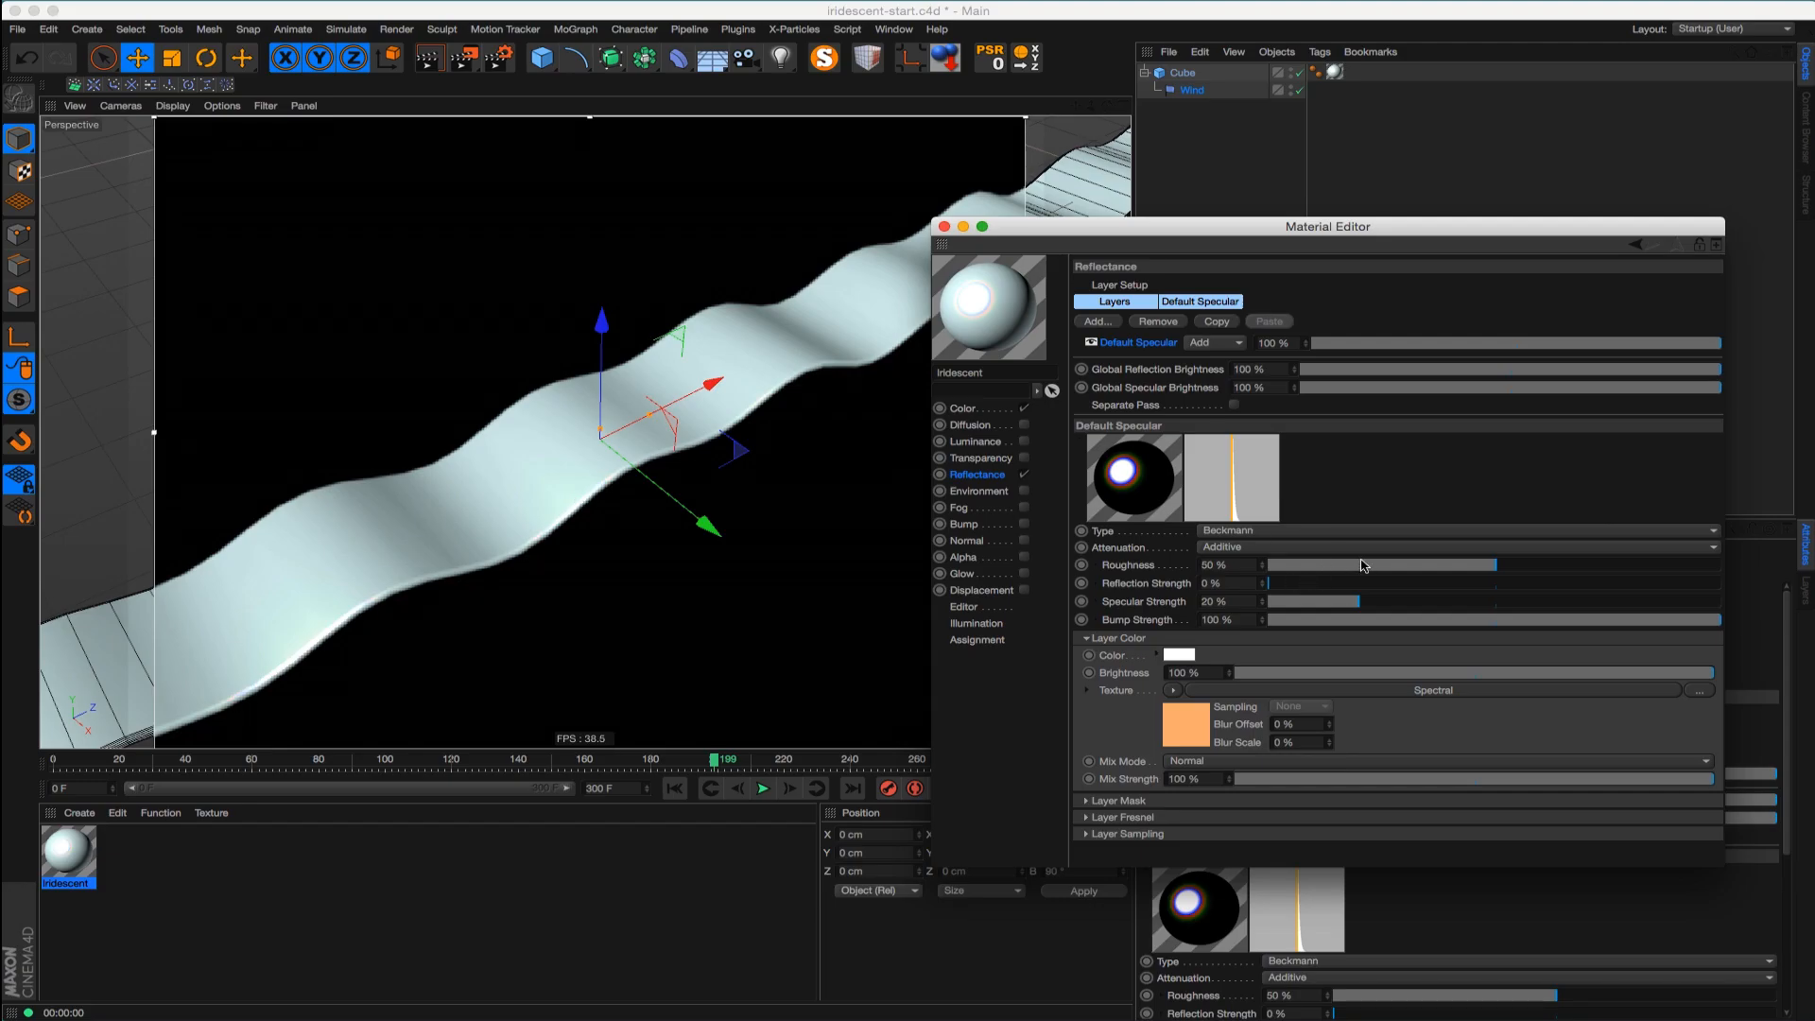
Set the Default Specular layer's roughness to 82 % and specular strength to 80 %, undoing the stray move in the viewport
left_click_drag(1508, 567, 1608, 605)
left_click_drag(610, 479, 559, 476)
key("ctrl+z")
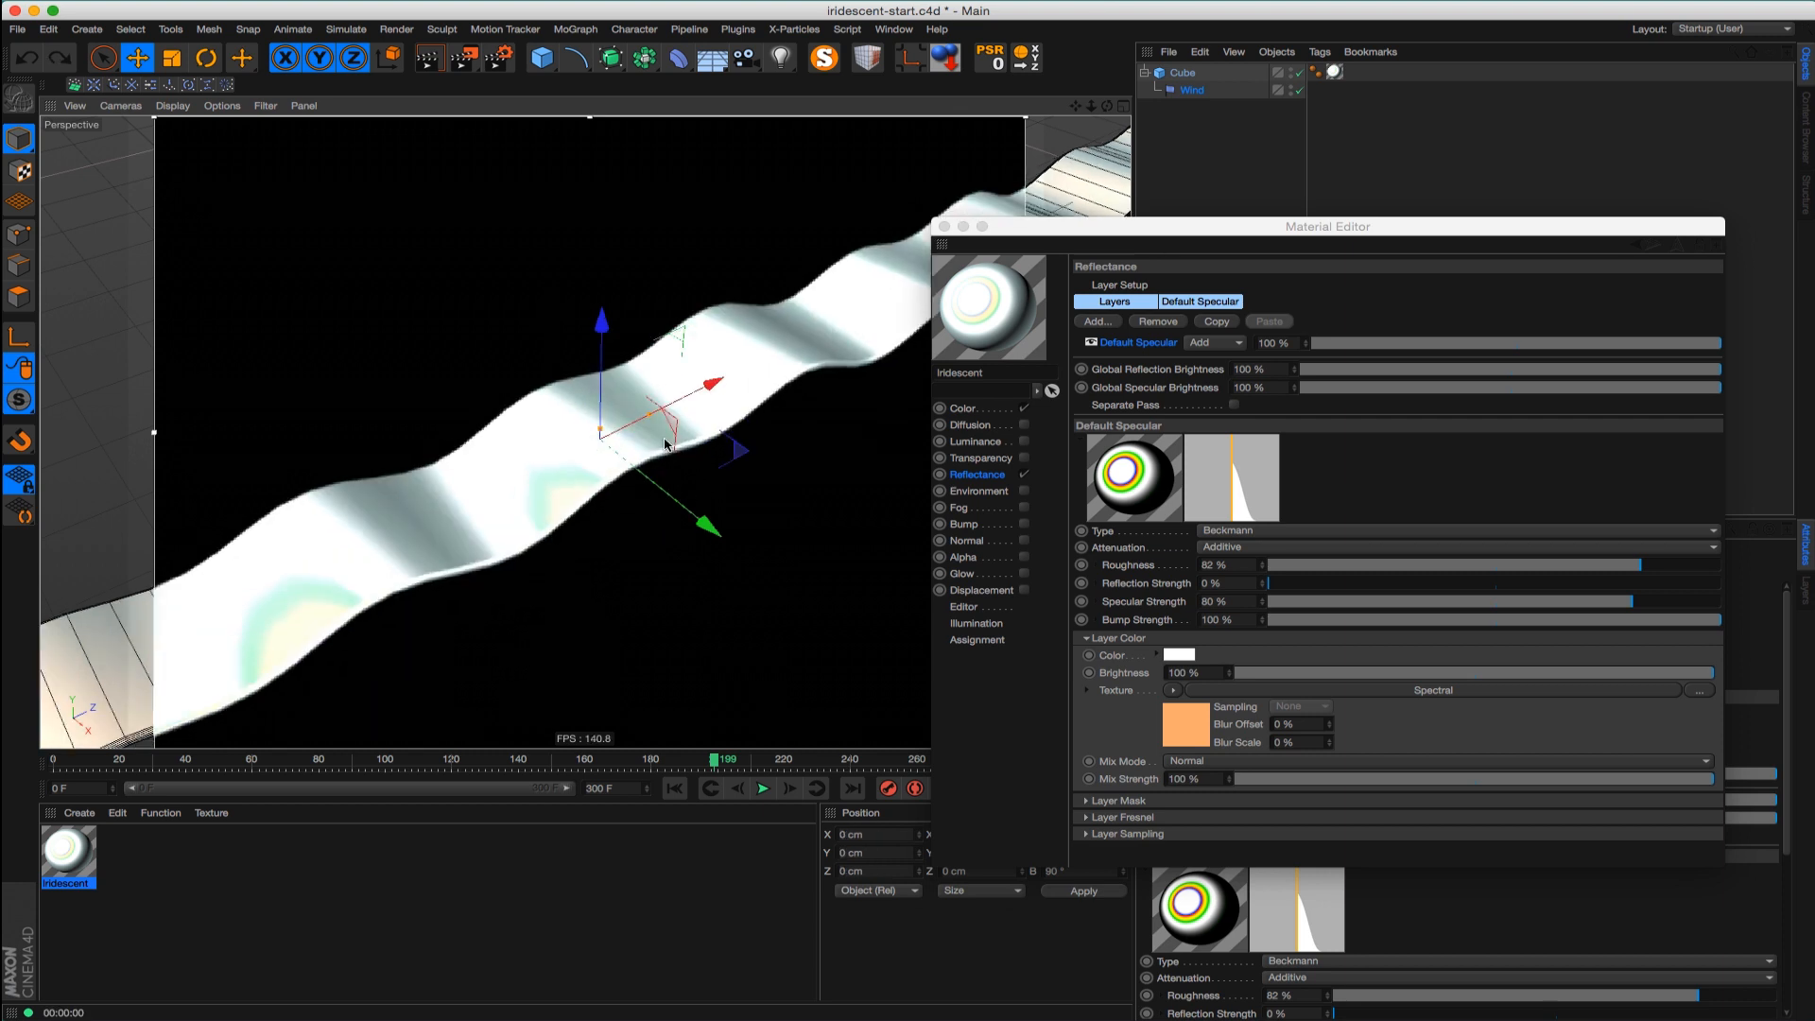
Reduce the Spectral shader's intensity to about 95 % and check the color bands on the ribbon from several angles
left_click(1256, 694)
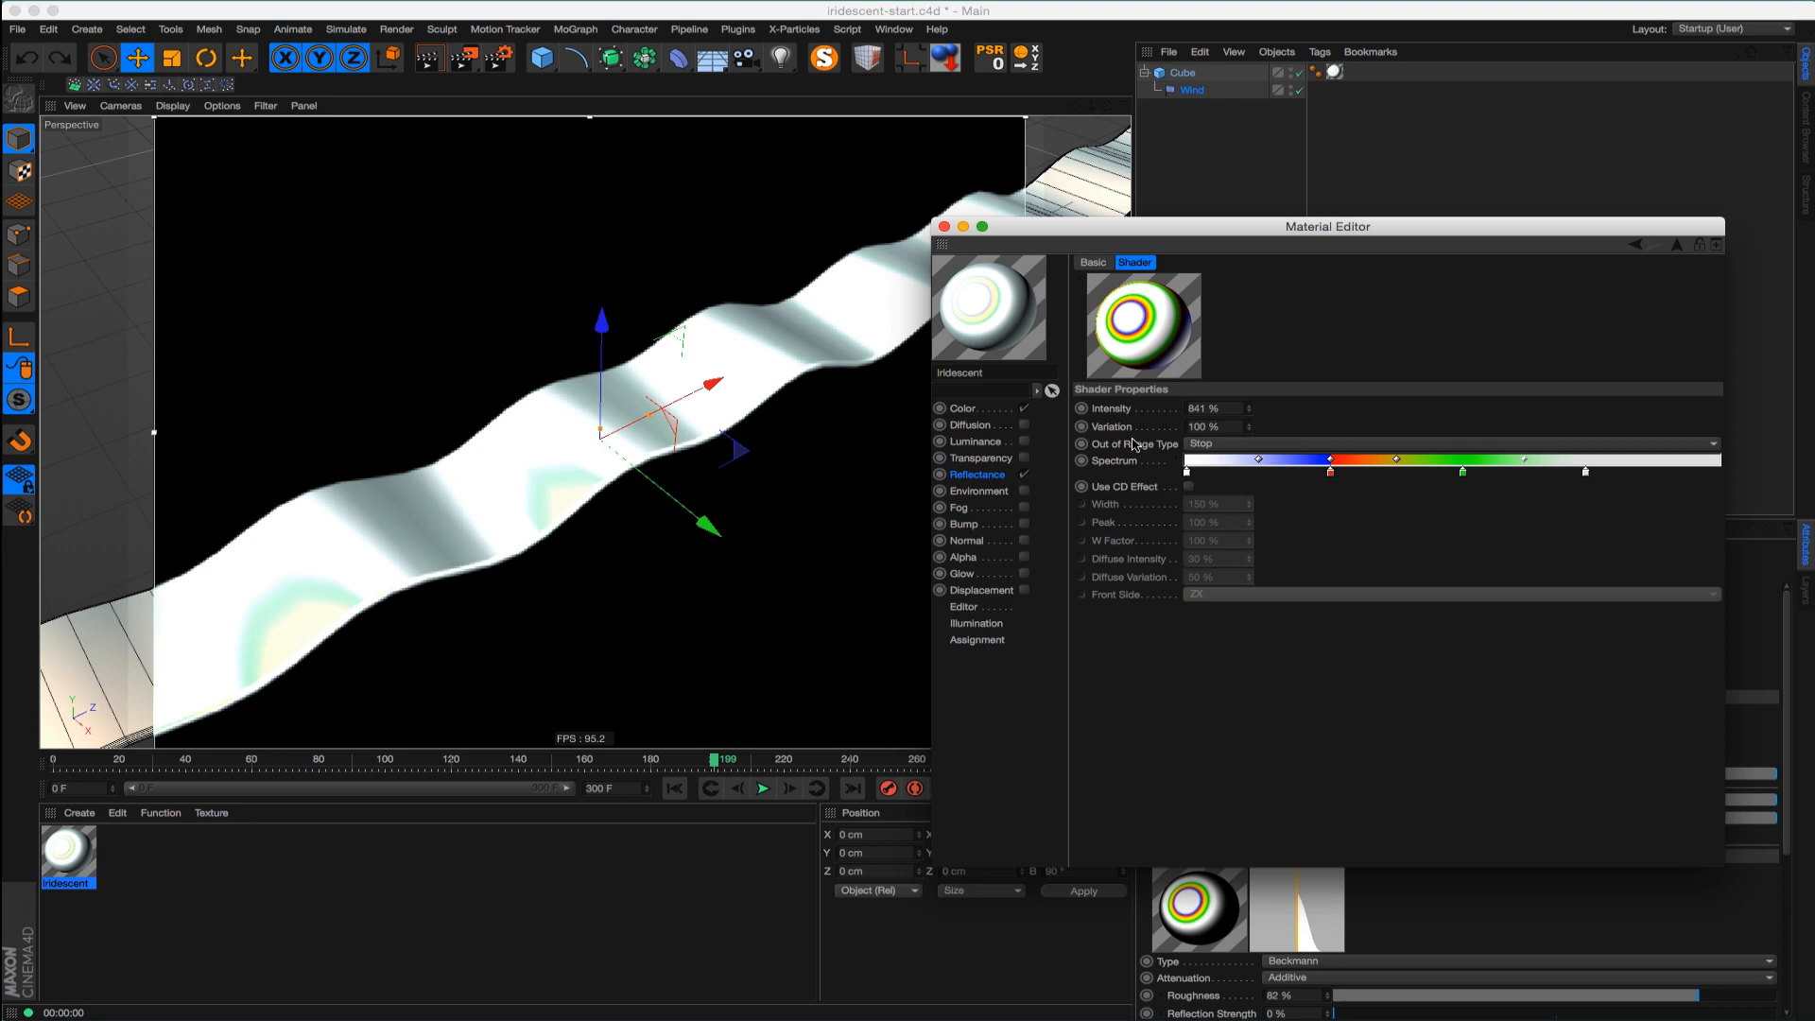
left_click(1024, 481)
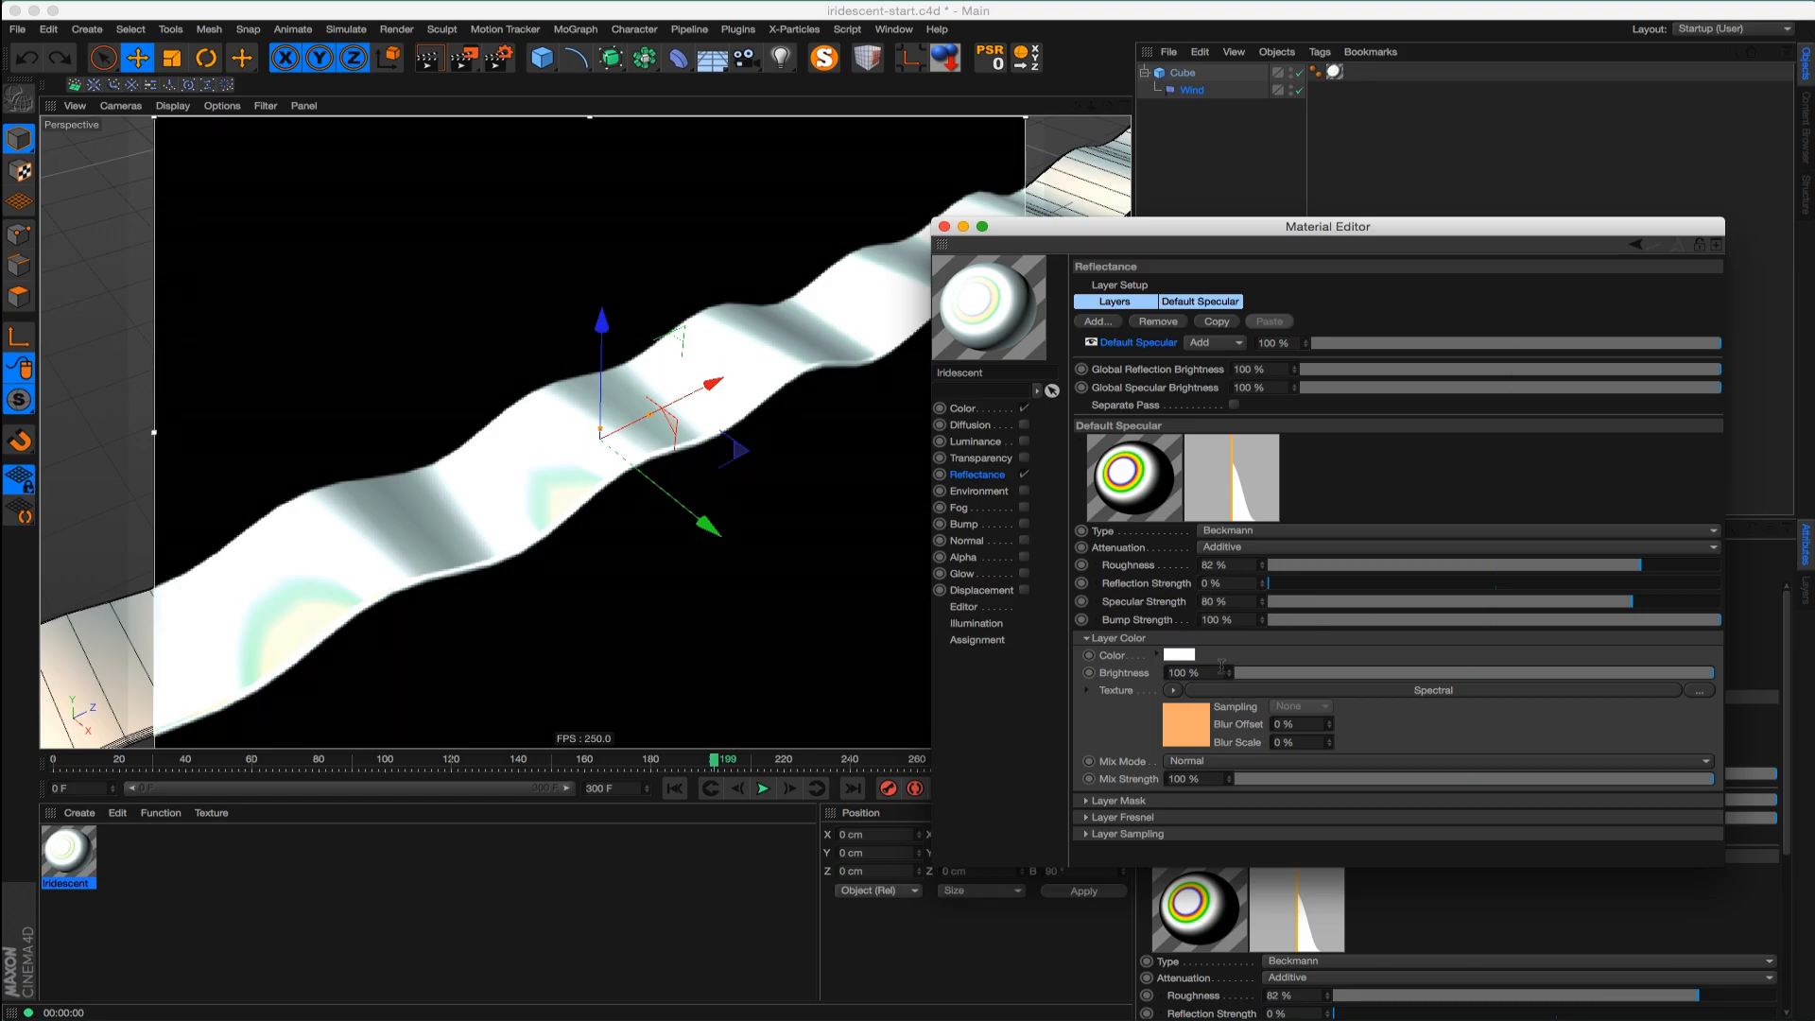
left_click(1431, 690)
mouse_move(1245, 412)
left_mouse_down()
mouse_move(1262, 386)
mouse_move(1274, 485)
mouse_move(1252, 410)
mouse_move(1254, 484)
mouse_move(1245, 374)
mouse_move(1258, 427)
left_mouse_up()
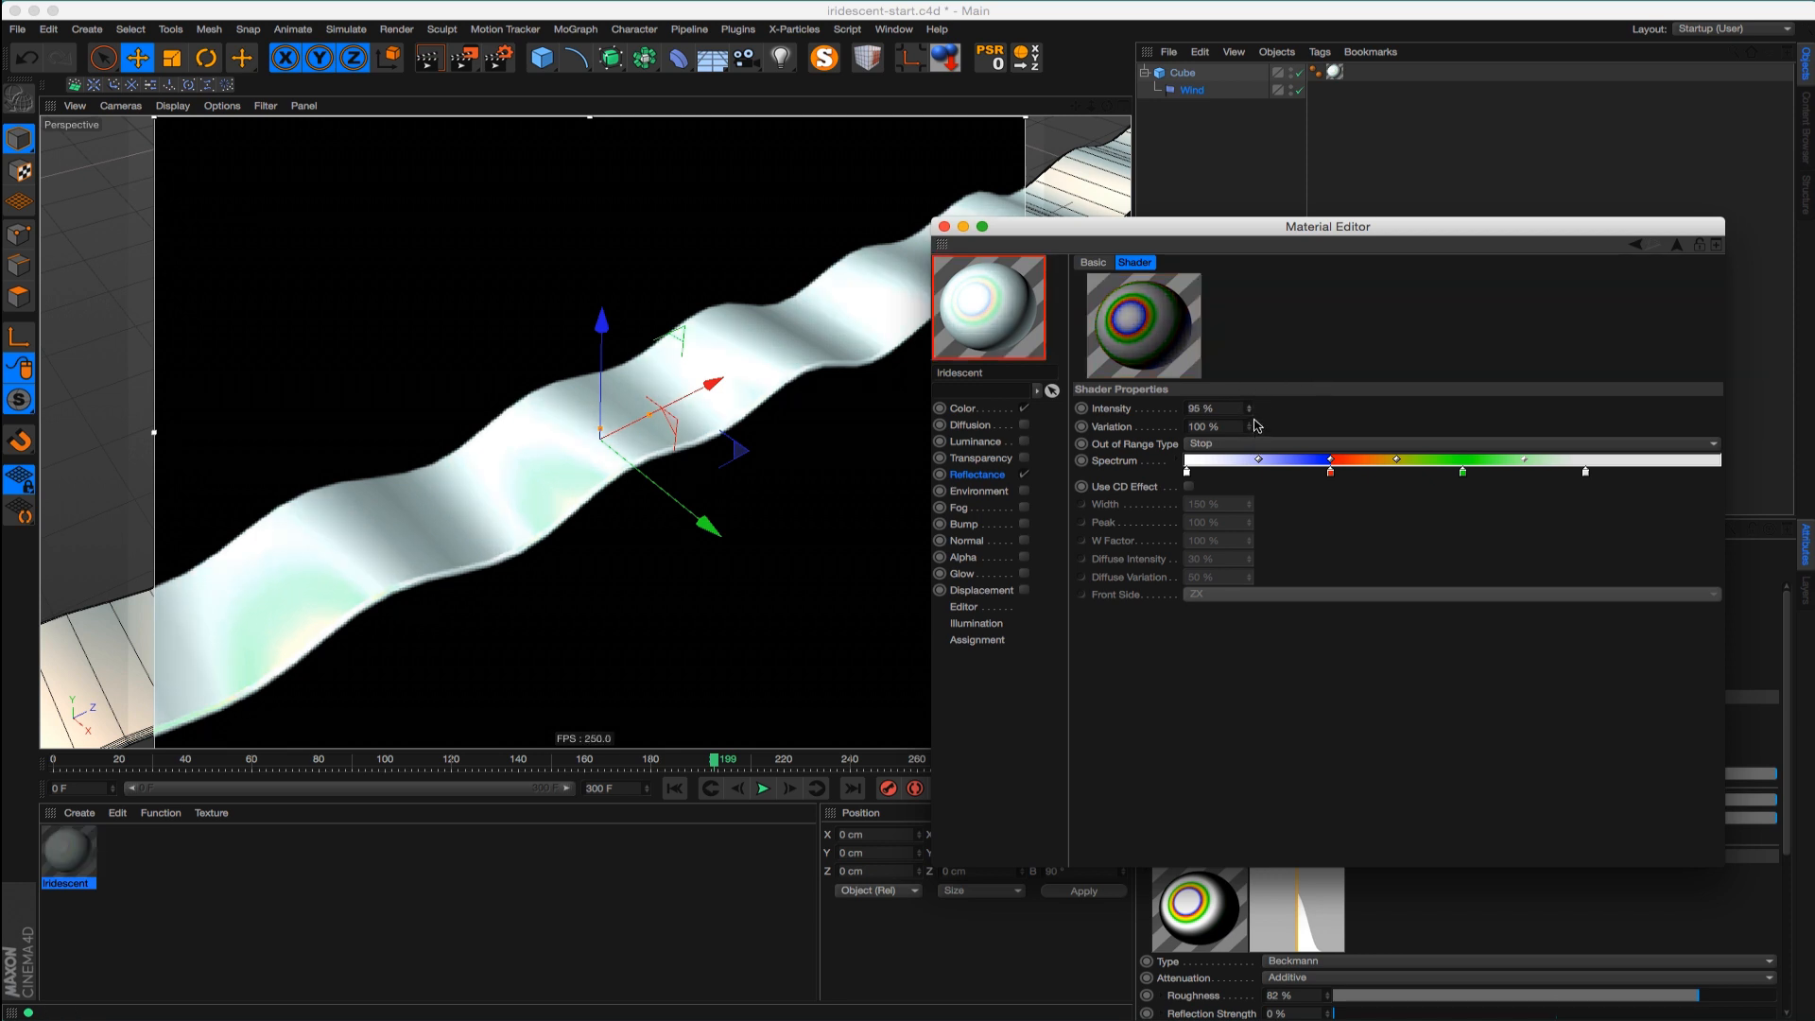
left_click(624, 469)
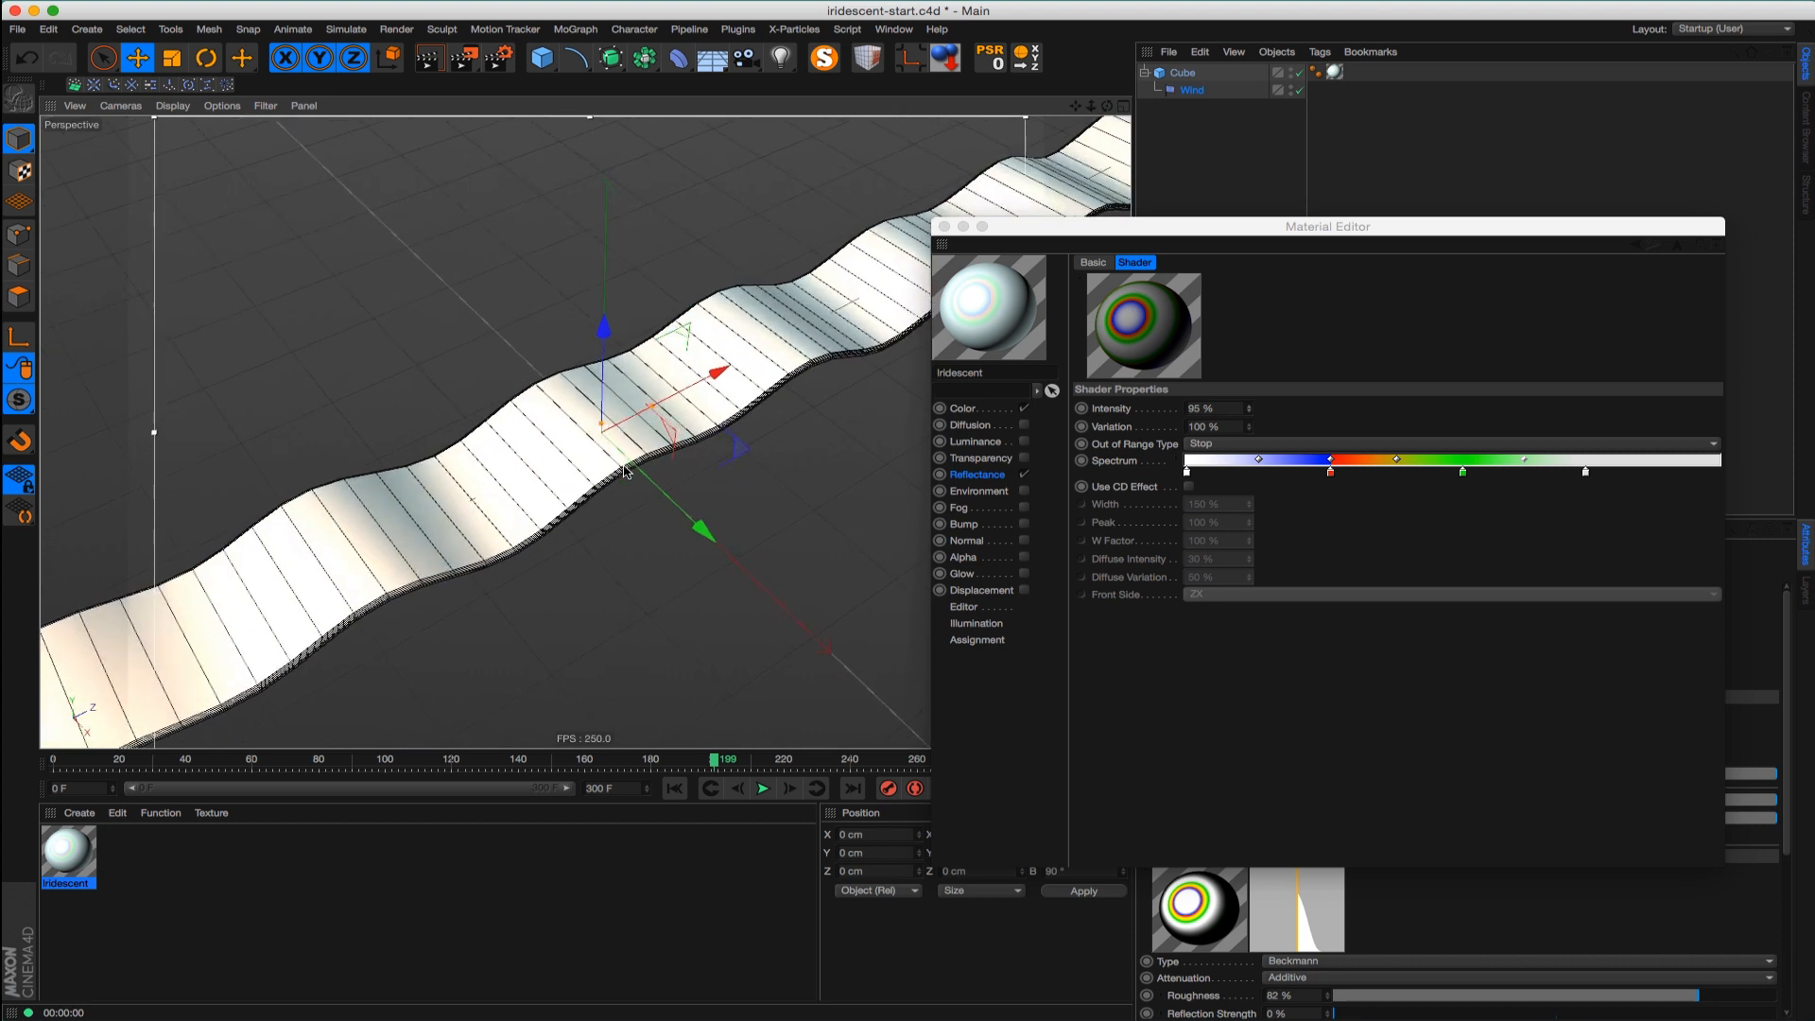
mouse_move(578, 467)
left_mouse_down("alt")
mouse_move(602, 479)
mouse_move(586, 509)
mouse_move(570, 465)
left_mouse_up("alt")
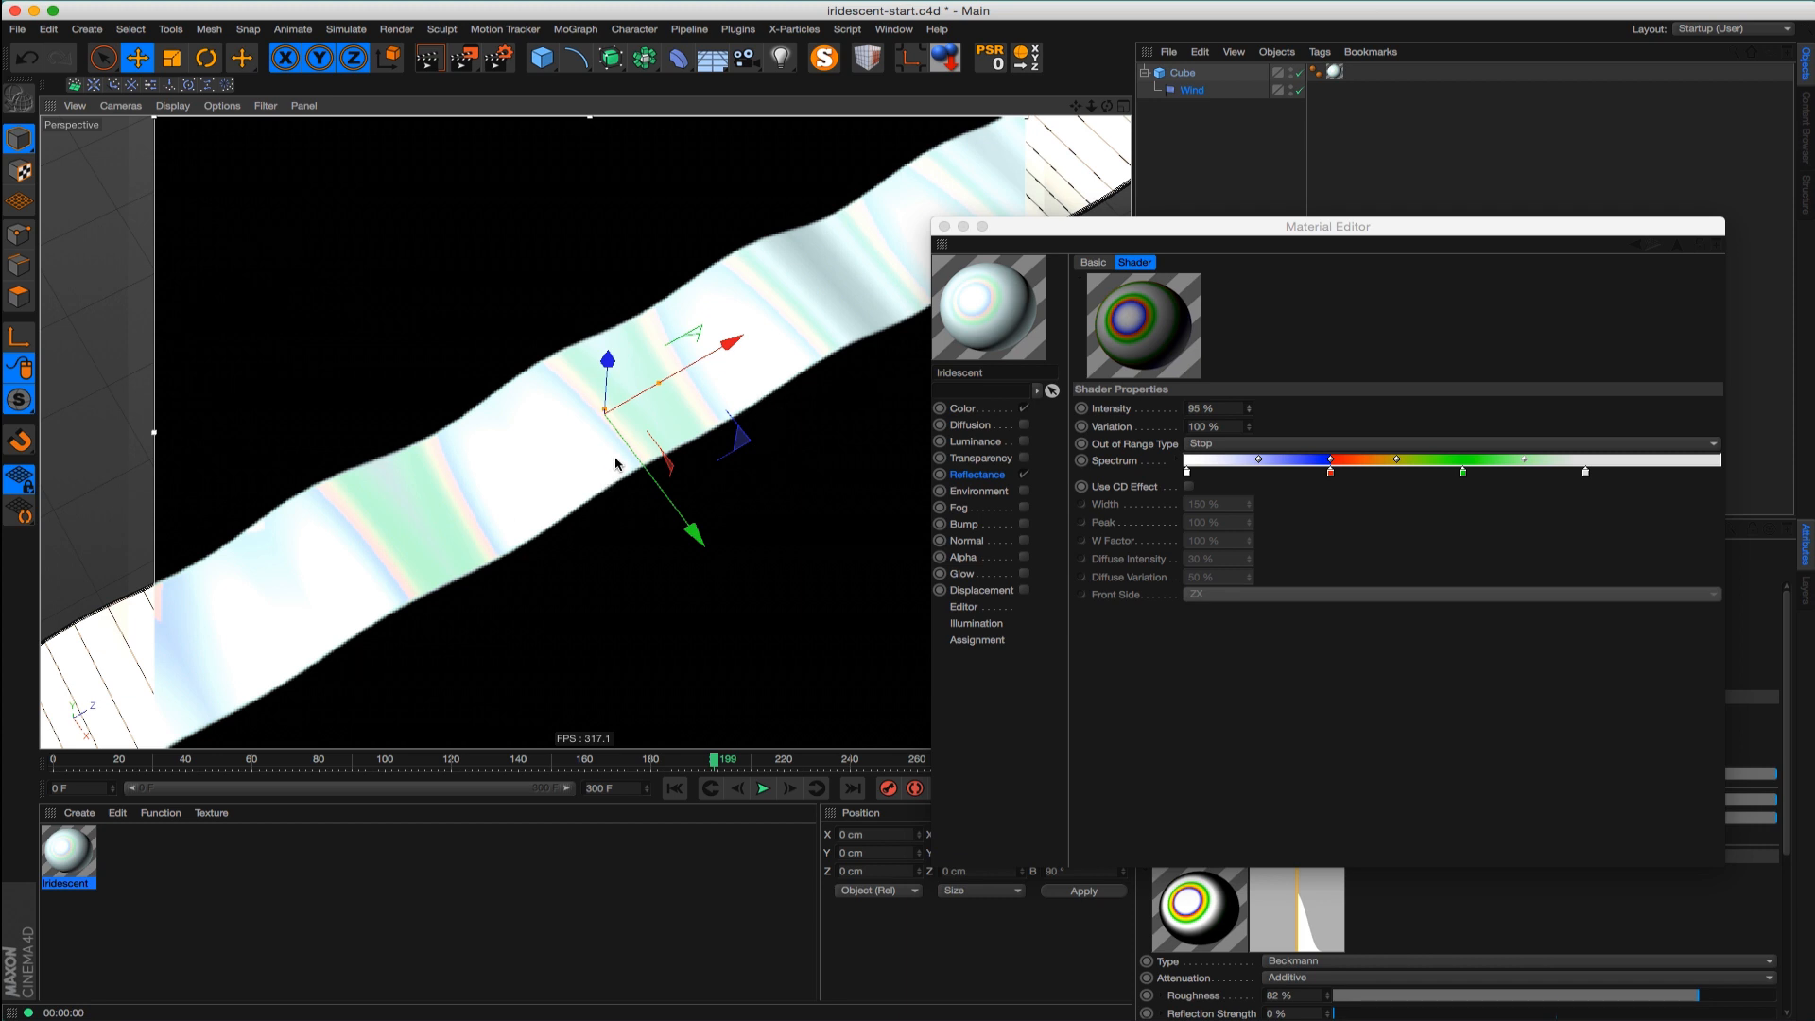
mouse_move(584, 457)
left_mouse_down("alt")
mouse_move(520, 477)
mouse_move(553, 485)
mouse_move(473, 571)
mouse_move(542, 506)
mouse_move(519, 558)
mouse_move(557, 471)
mouse_move(631, 455)
left_mouse_up("alt")
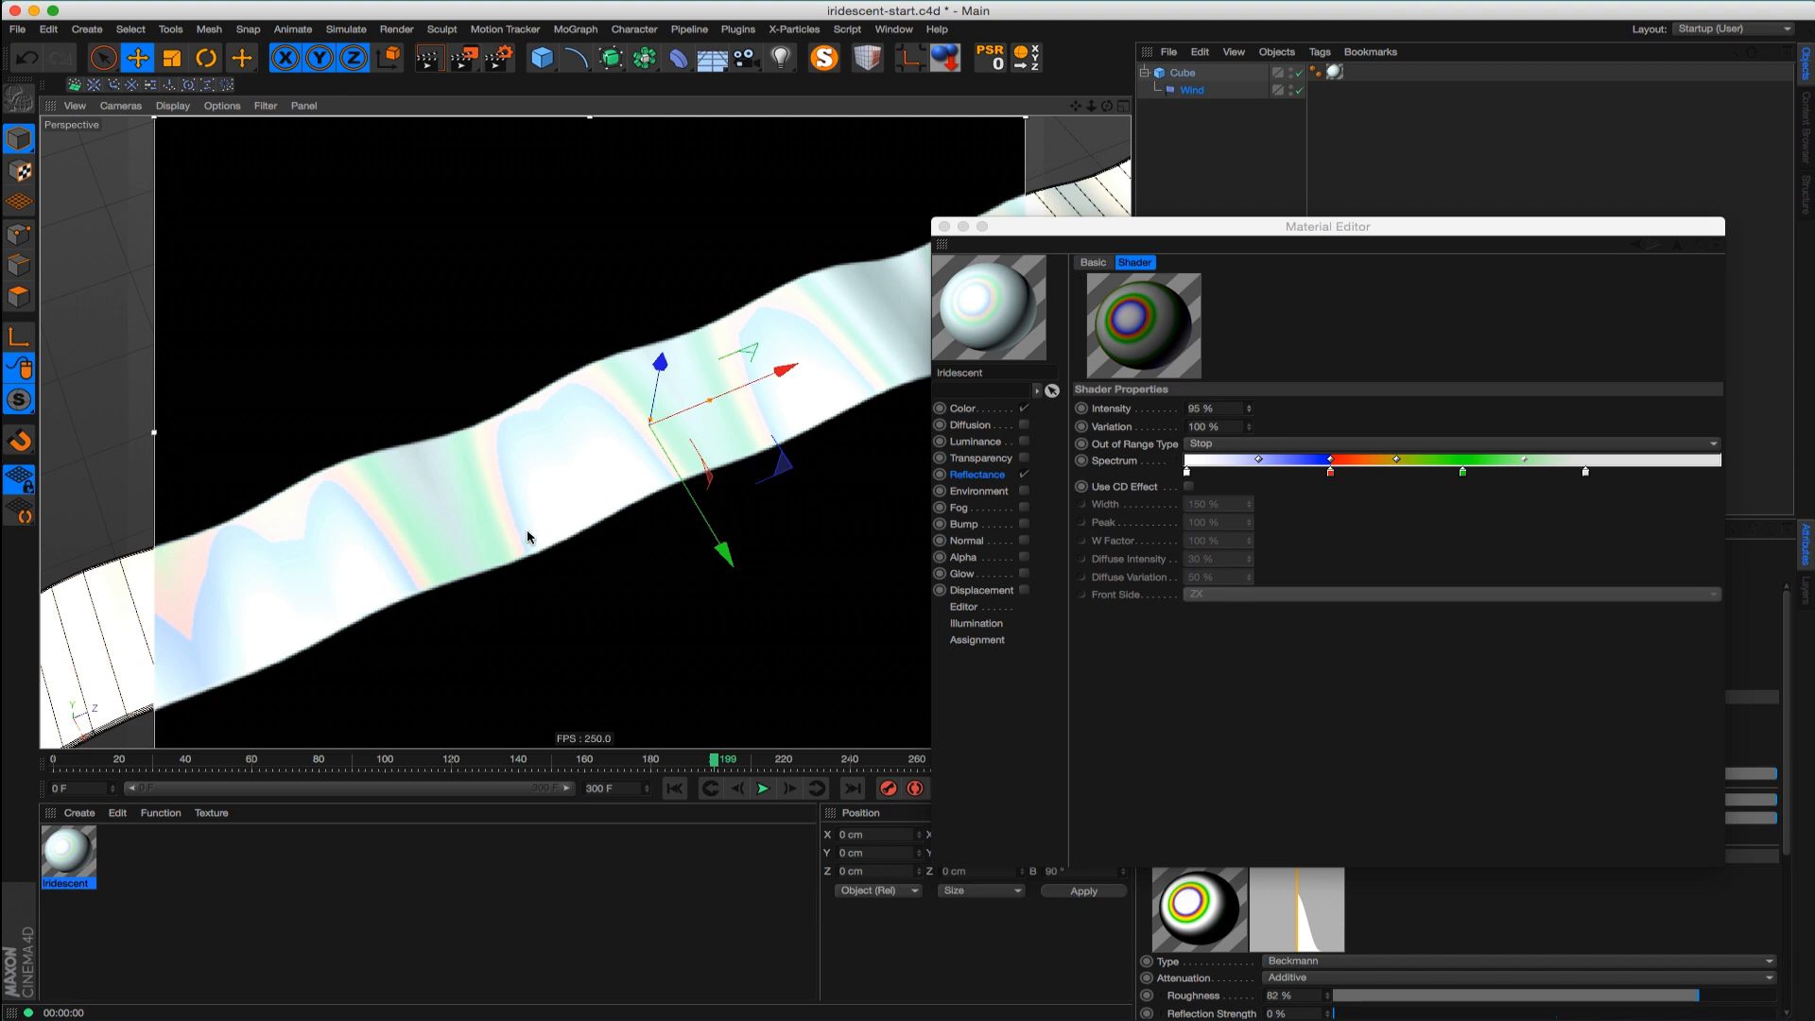
mouse_move(527, 536)
left_mouse_down("alt")
mouse_move(587, 494)
mouse_move(532, 514)
mouse_move(616, 494)
mouse_move(512, 495)
mouse_move(554, 496)
left_mouse_up("alt")
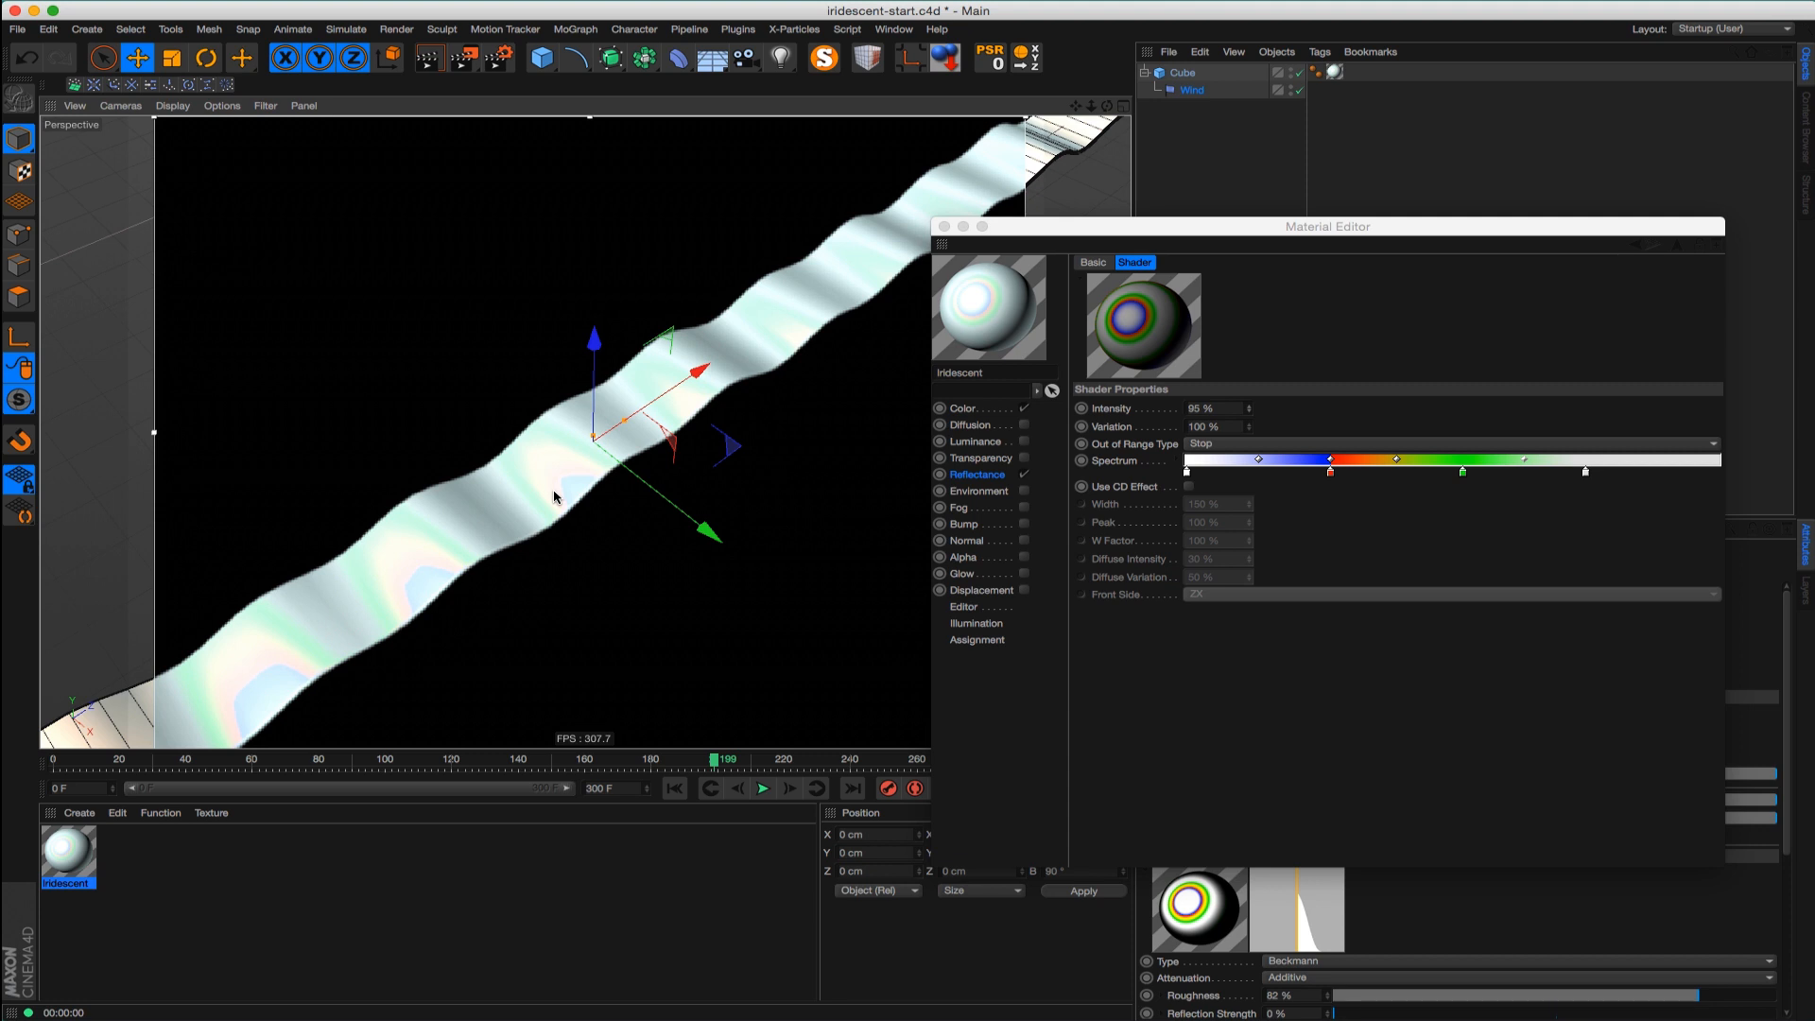
Add a Beckmann reflection layer to the Iridescent material and set its attenuation to Additive
left_click(983, 476)
left_click(1099, 322)
left_click(1182, 329)
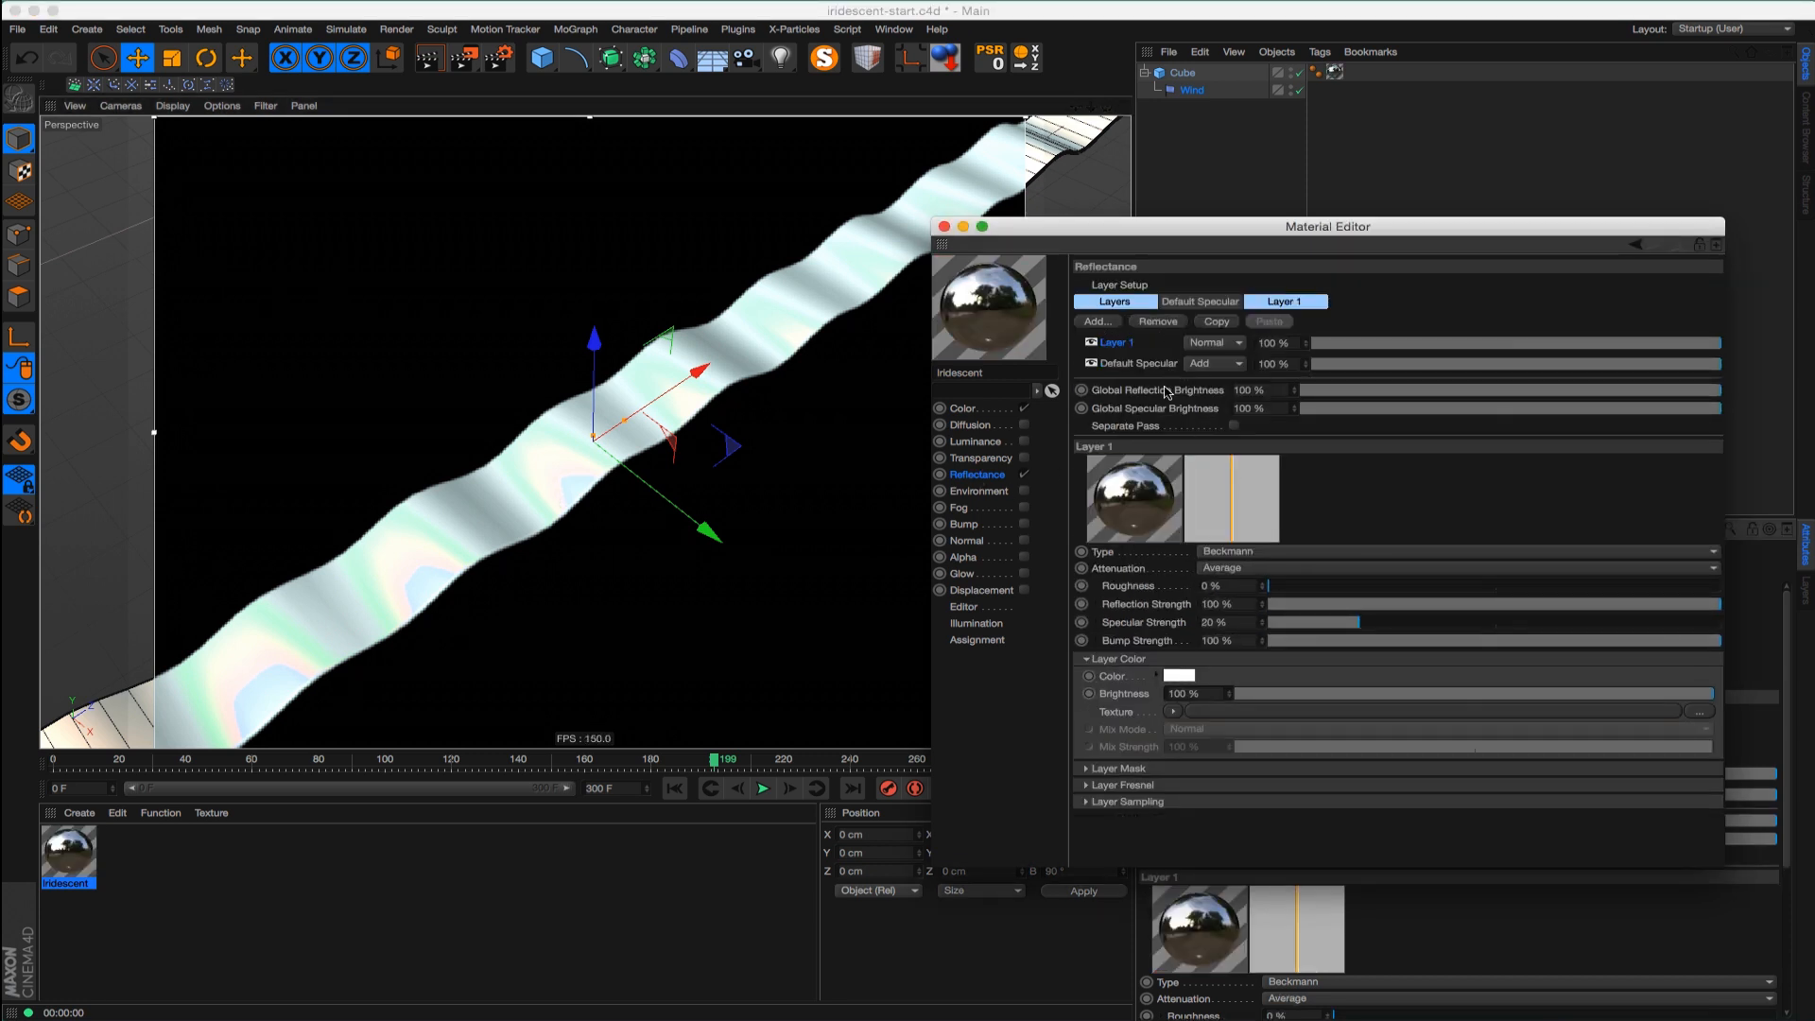
left_click(1243, 568)
left_click(1169, 558)
left_click(1228, 552)
left_click(1177, 559)
left_click(1224, 571)
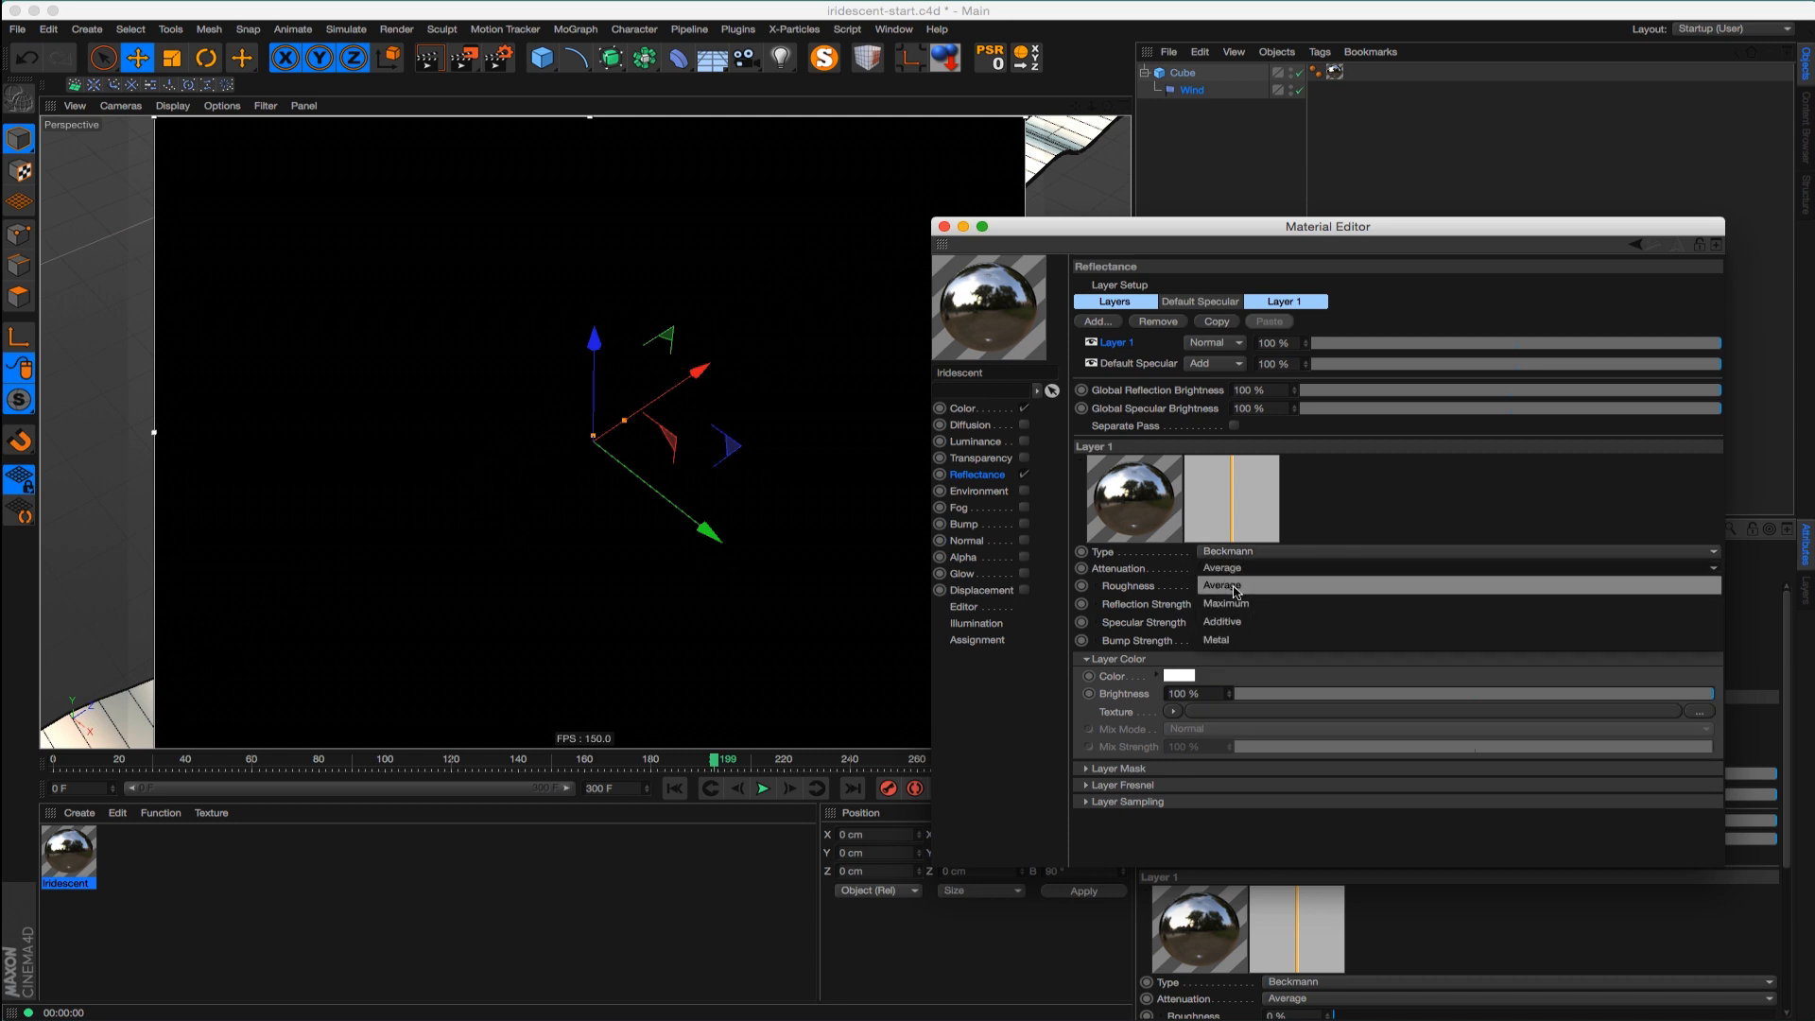
left_click(1222, 621)
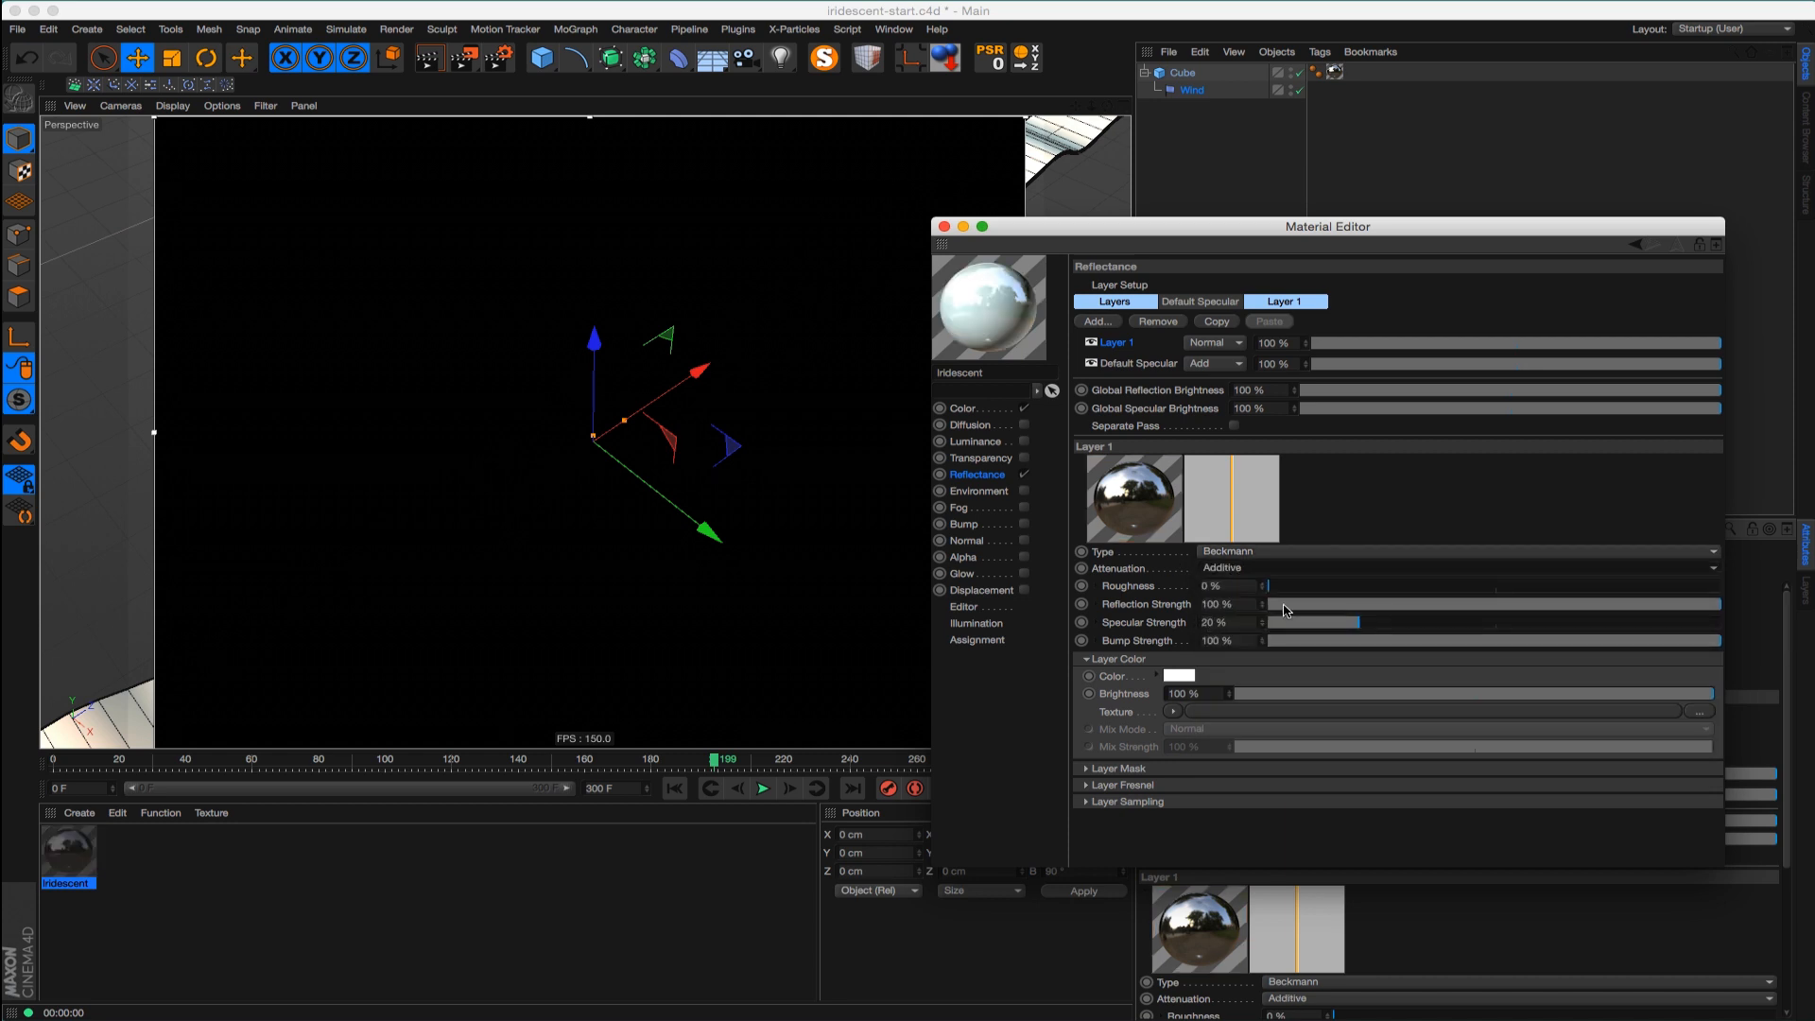
Set the new Beckmann layer's reflection strength to 49 % and its specular strength to 0 %
left_click(1363, 605)
left_click_drag(1355, 623, 1236, 622)
left_click_drag(1420, 606, 1490, 605)
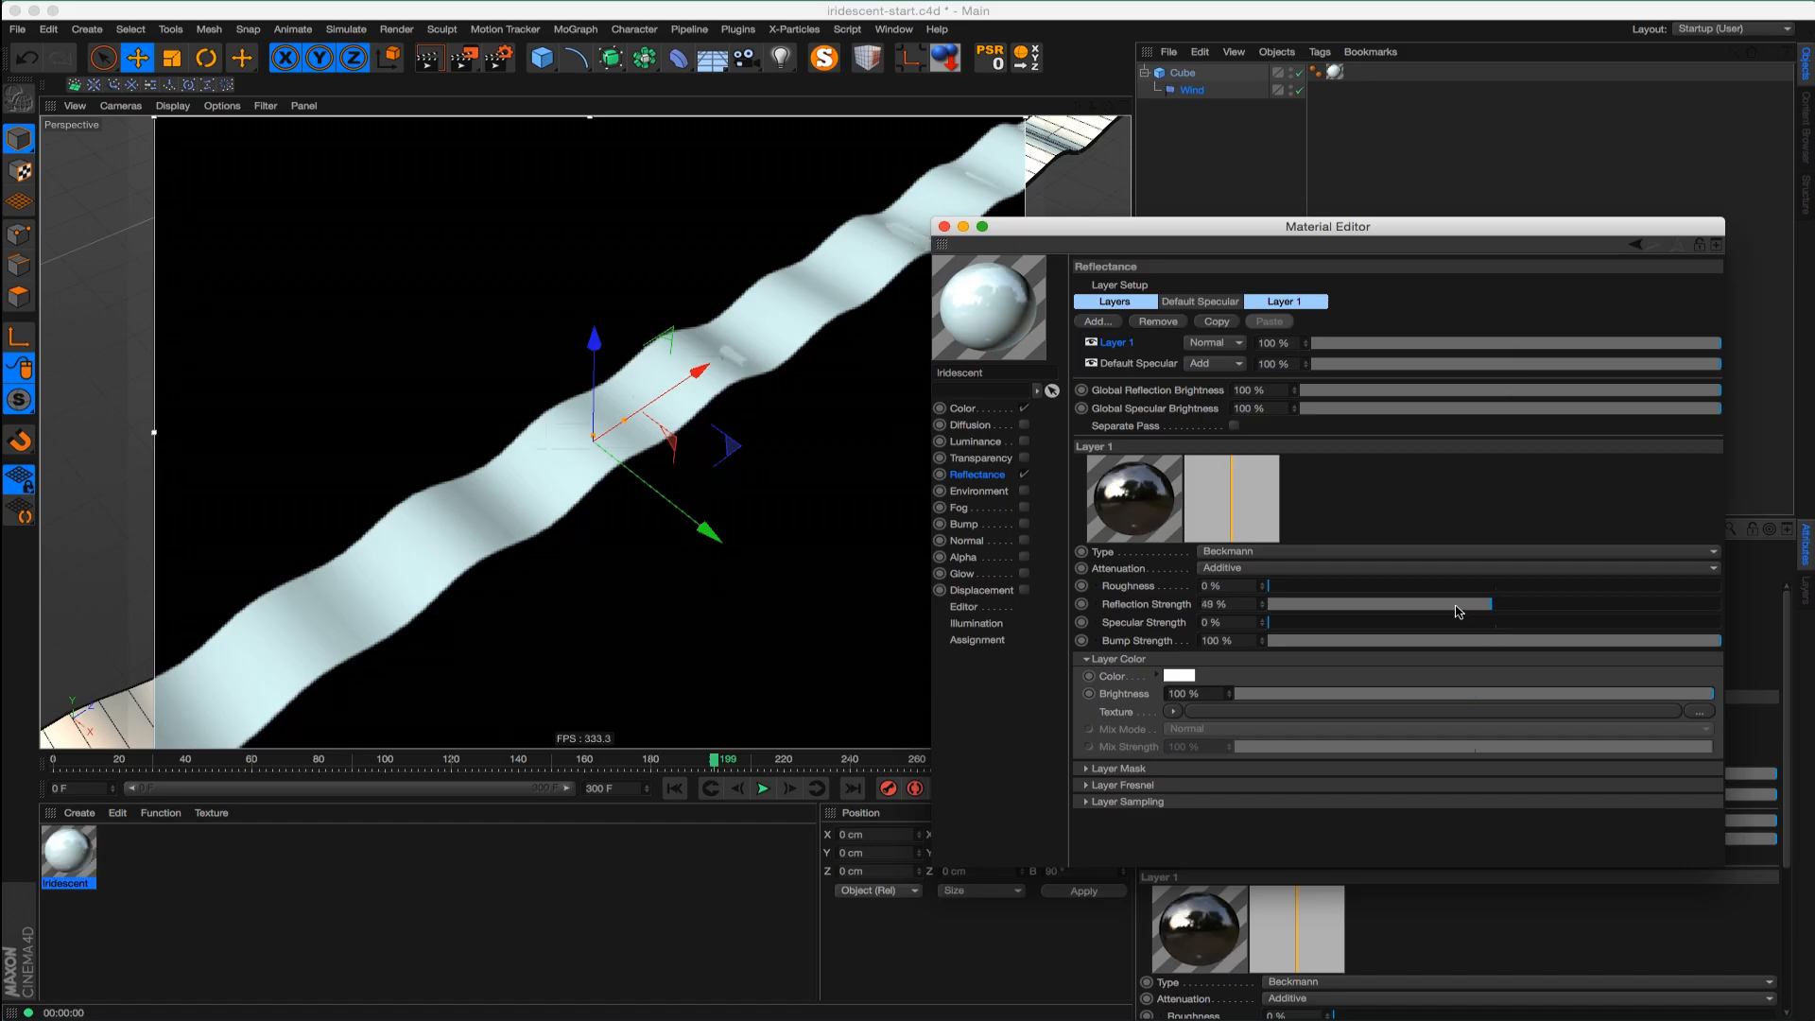
Give the new Beckmann layer a Dielectric Fresnel with 95 % strength
left_click(1200, 797)
left_click(1323, 801)
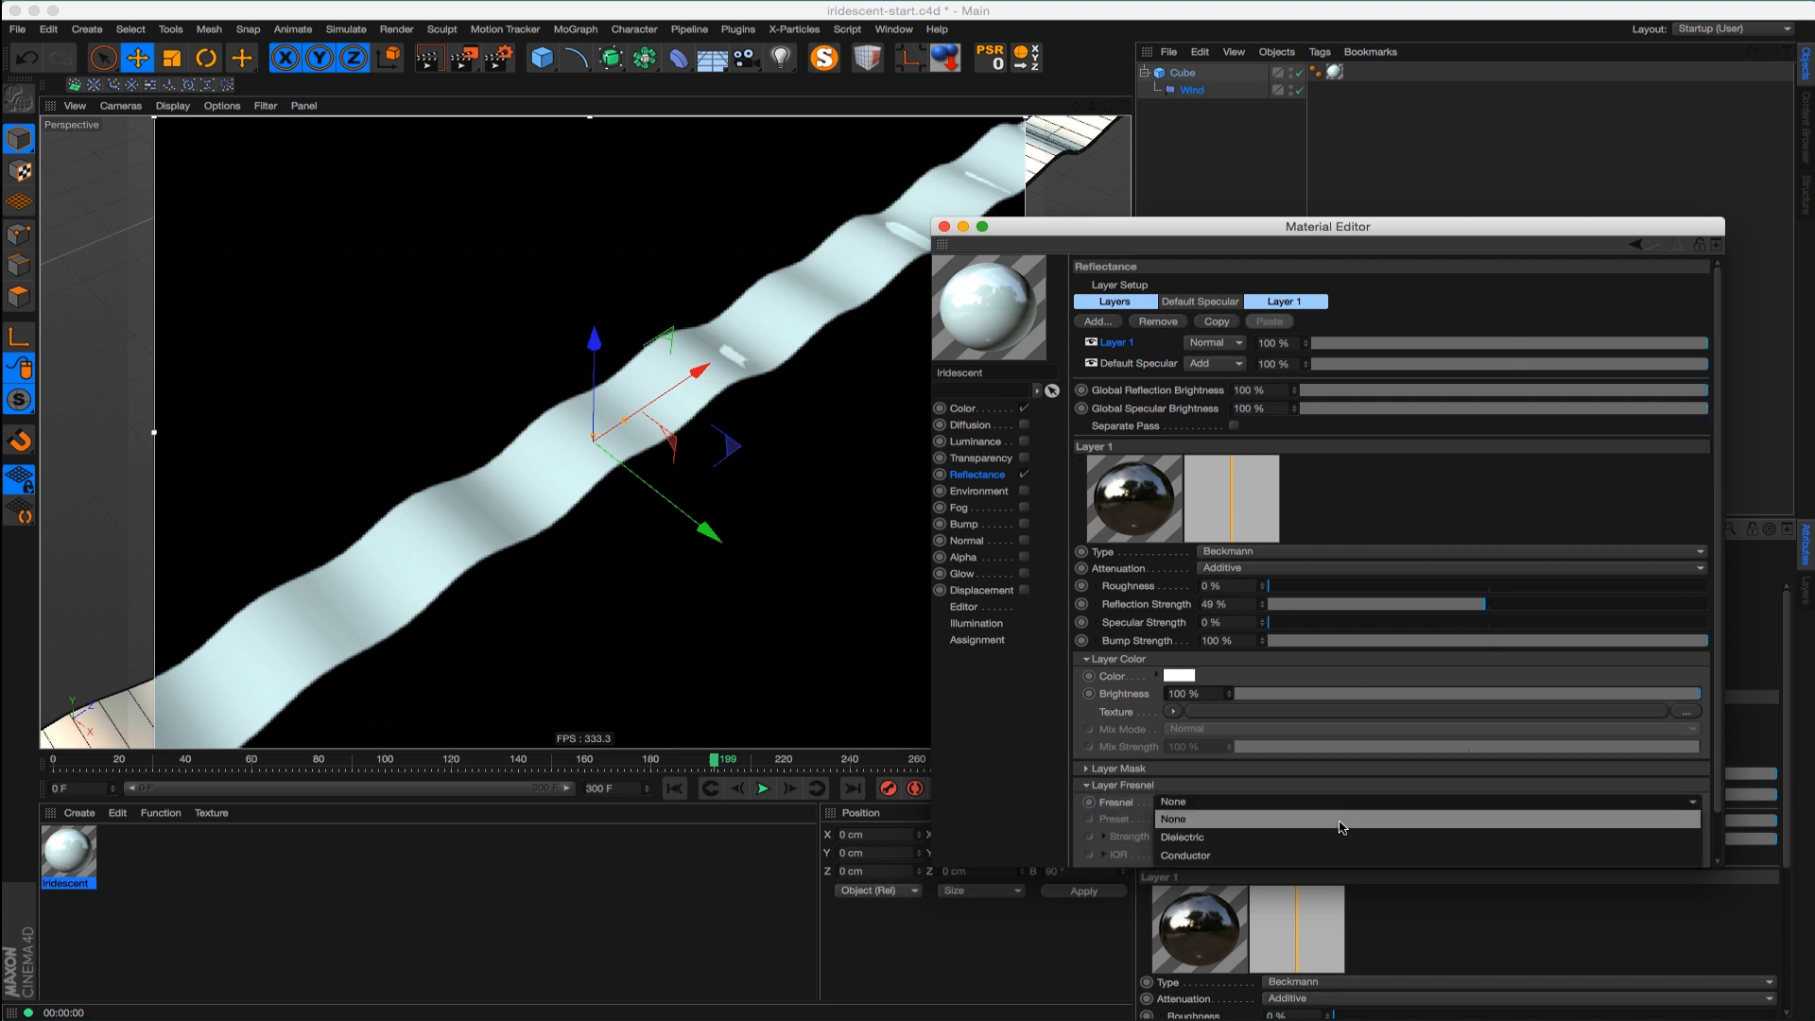
left_click(1333, 826)
left_click(1678, 837)
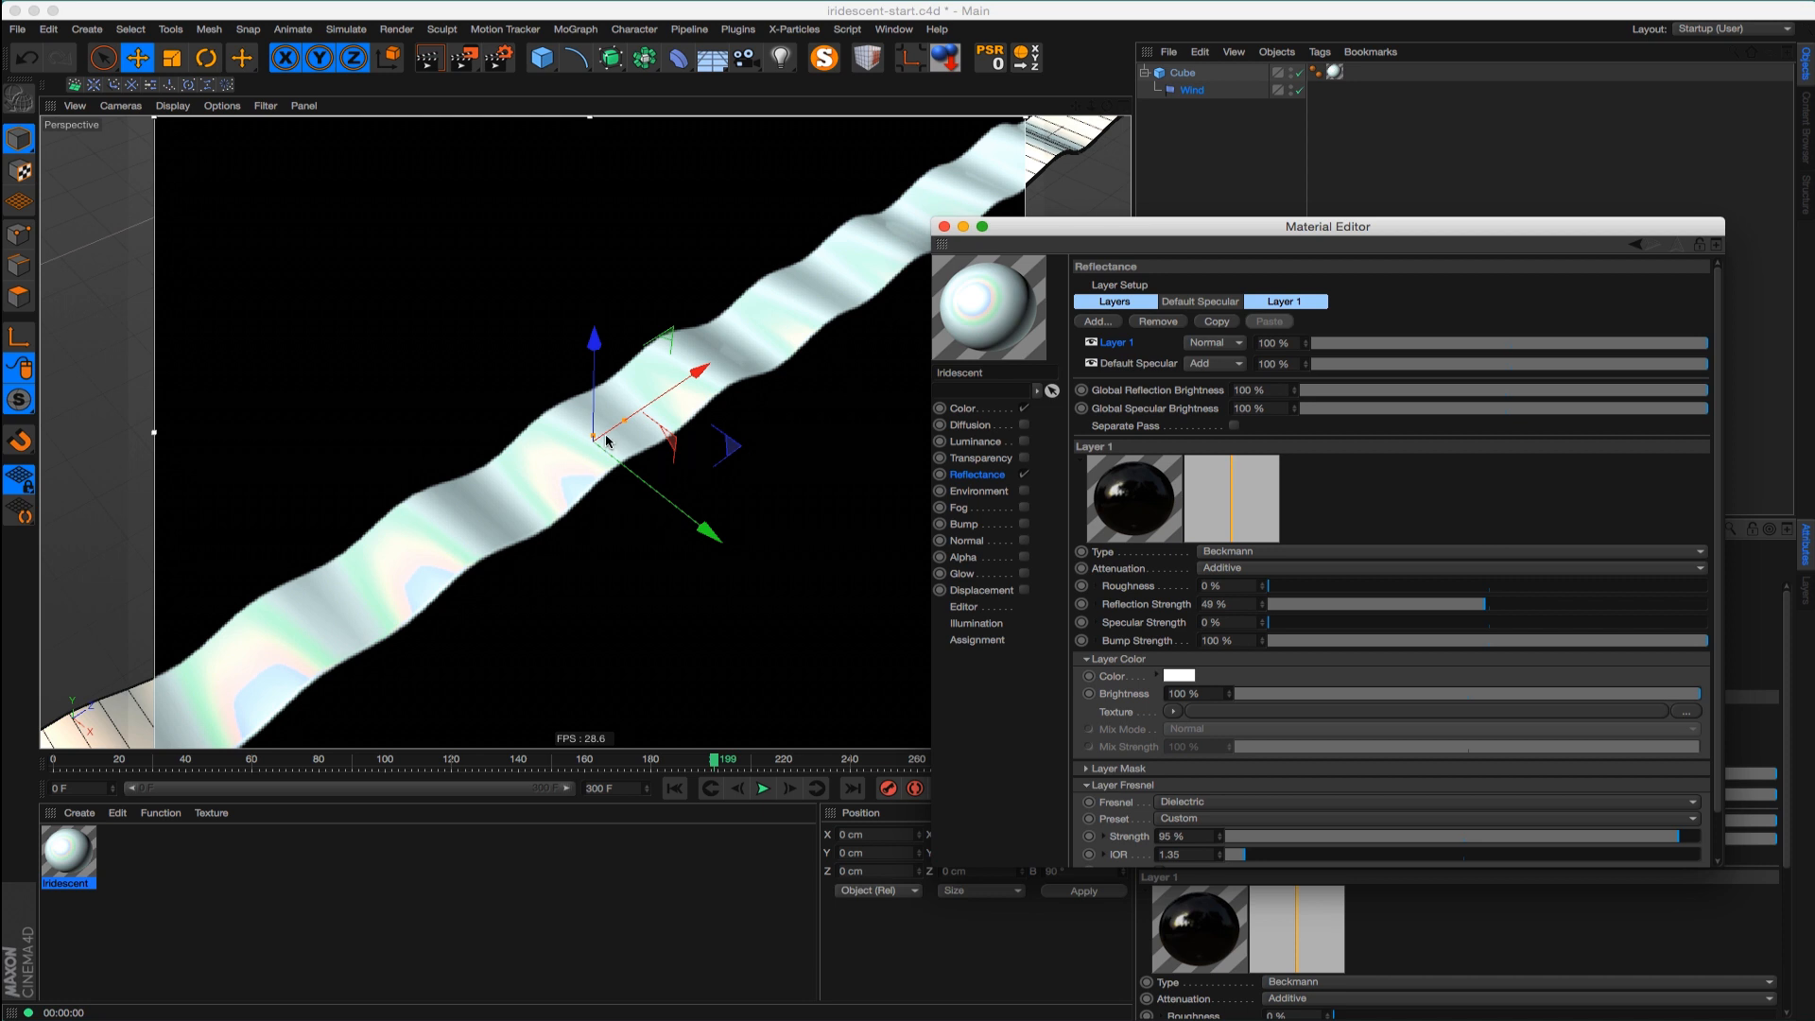
Set the blend mode of Layer 1 to Add and of Default Specular to Normal, and close the Material Editor
left_click(1134, 365)
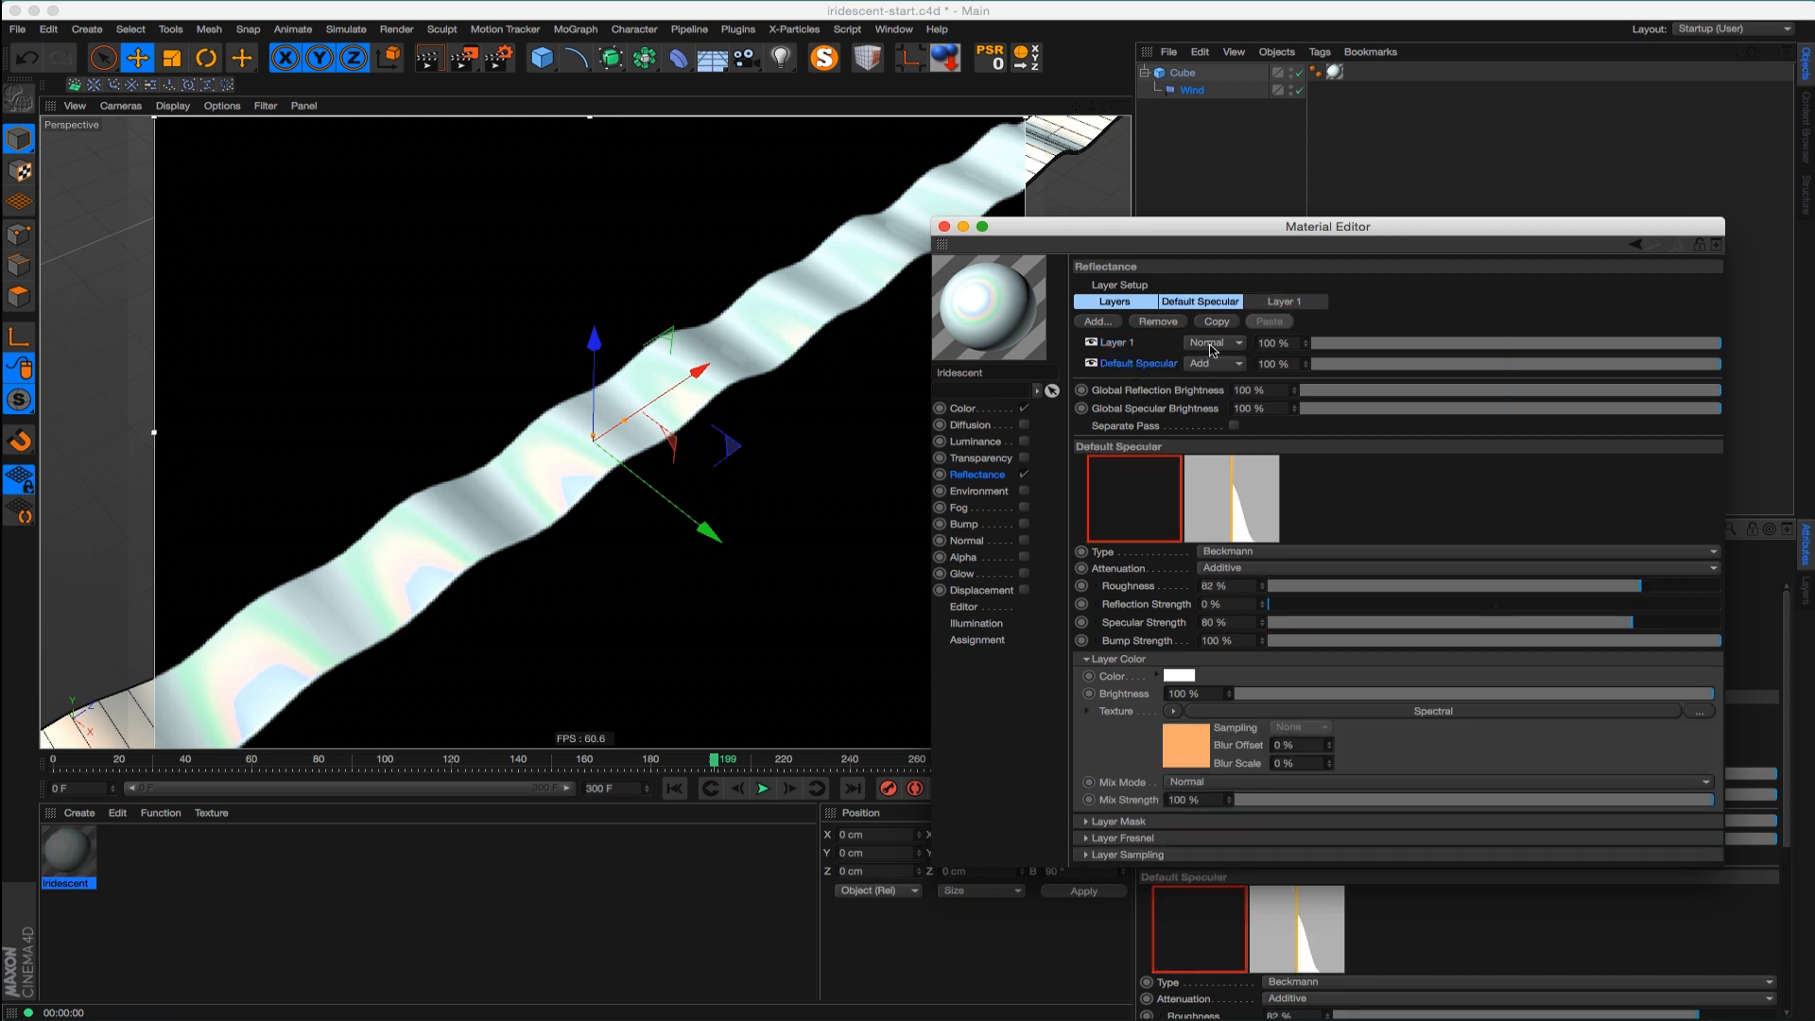
left_click(943, 226)
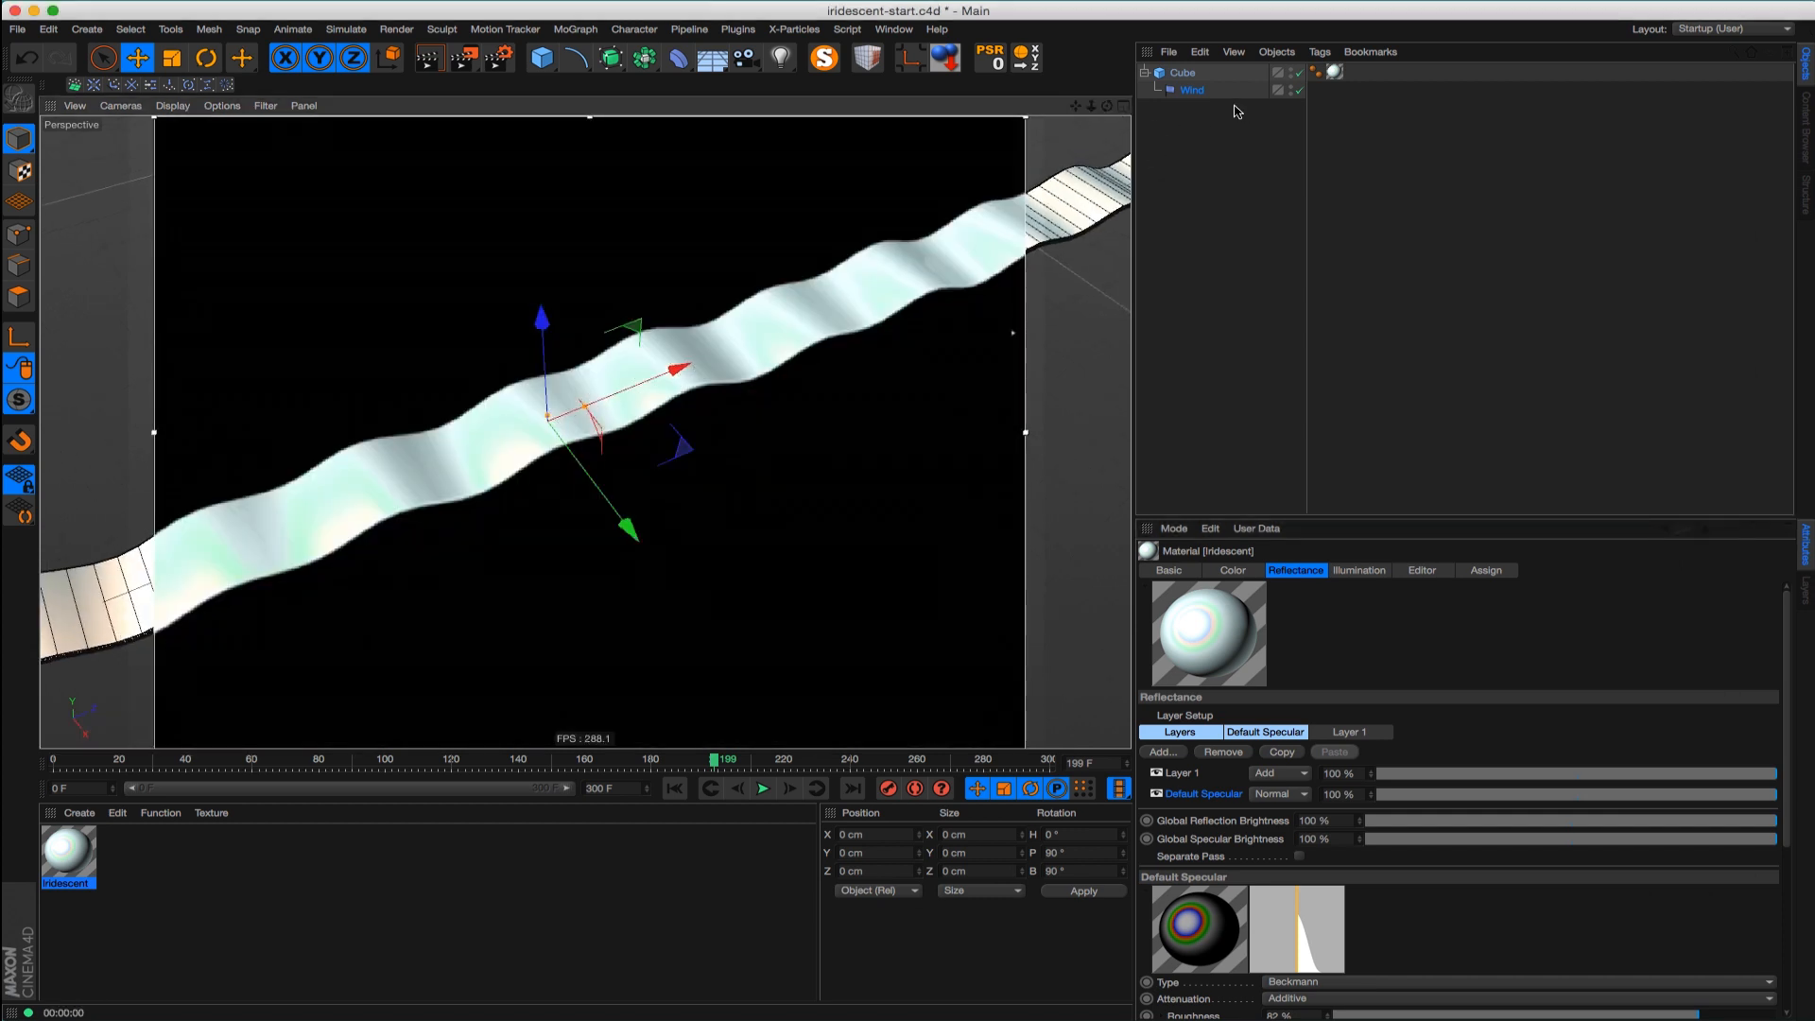
Raise the cube's segments to 16 in X and 185 in Z and check the ribbon's shading from different angles
left_click(1184, 73)
scroll(683, 373, "up", 5)
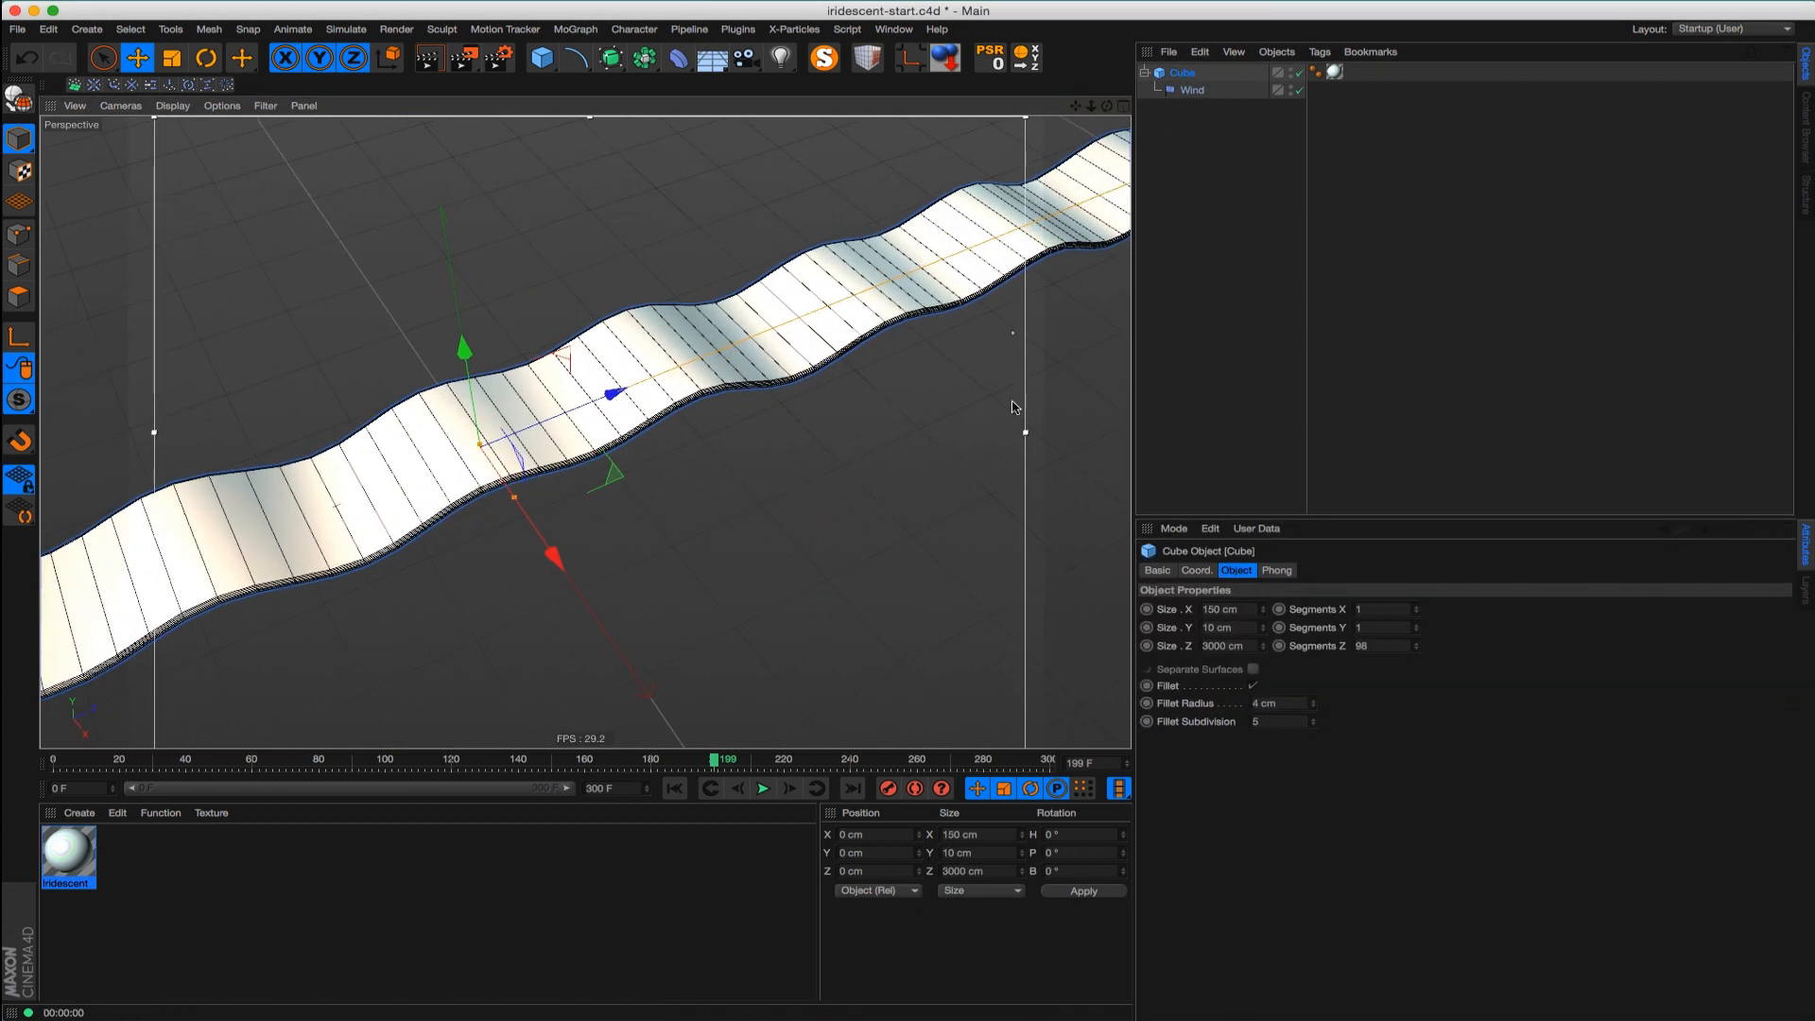
left_click_drag(1416, 609, 1419, 606)
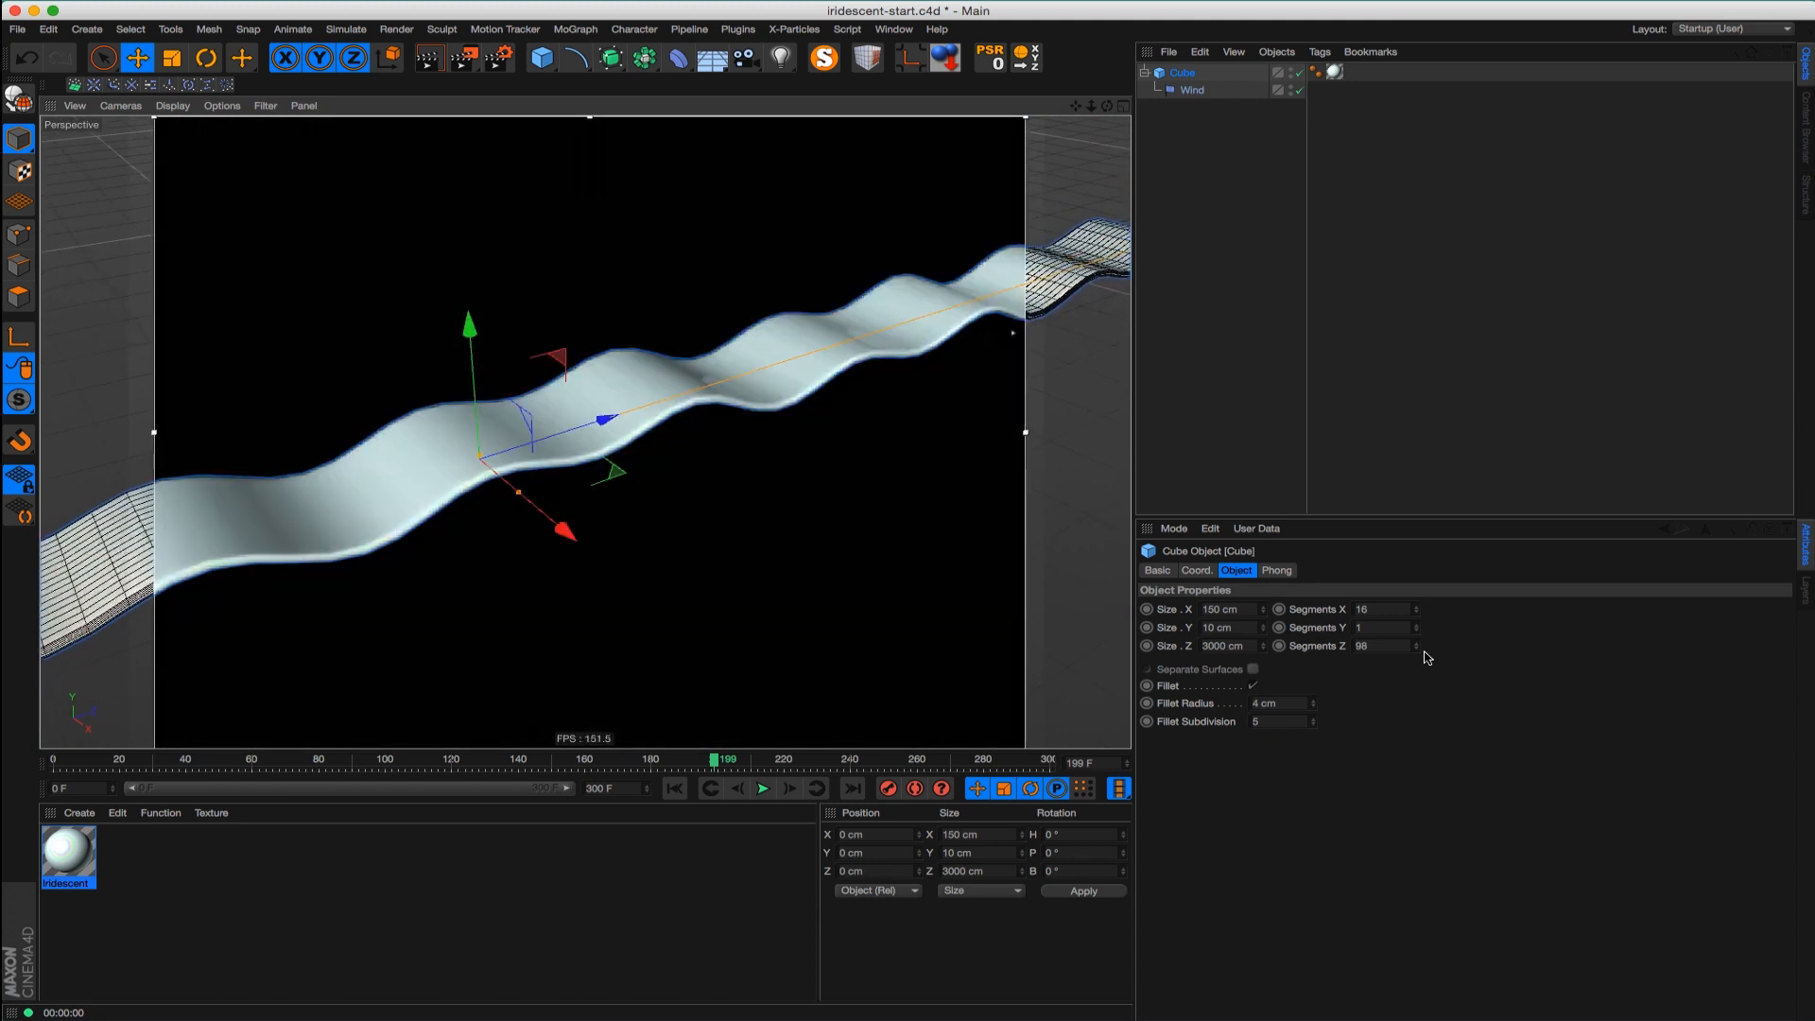
mouse_move(1416, 646)
left_mouse_down()
mouse_move(1438, 579)
mouse_move(1418, 677)
left_mouse_up()
key("super+r")
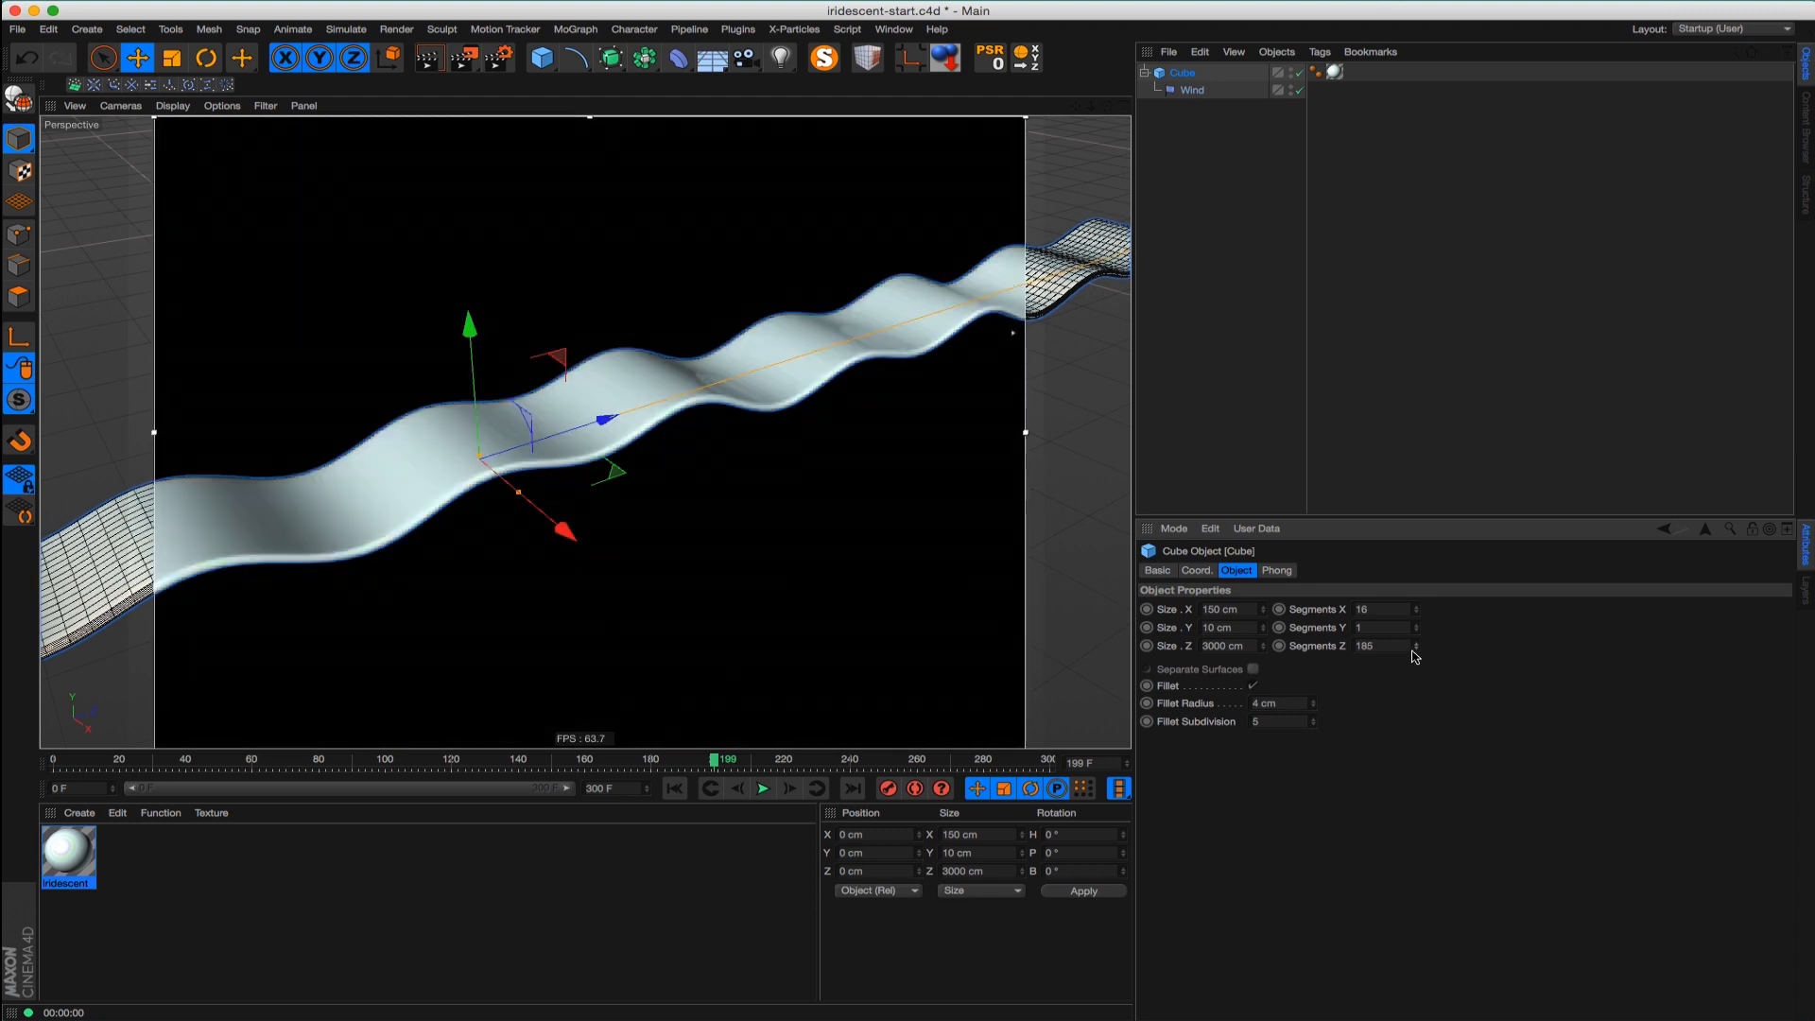
mouse_move(822, 510)
left_mouse_down("alt")
mouse_move(798, 482)
mouse_move(799, 511)
mouse_move(711, 538)
left_mouse_up("alt")
key("super+r")
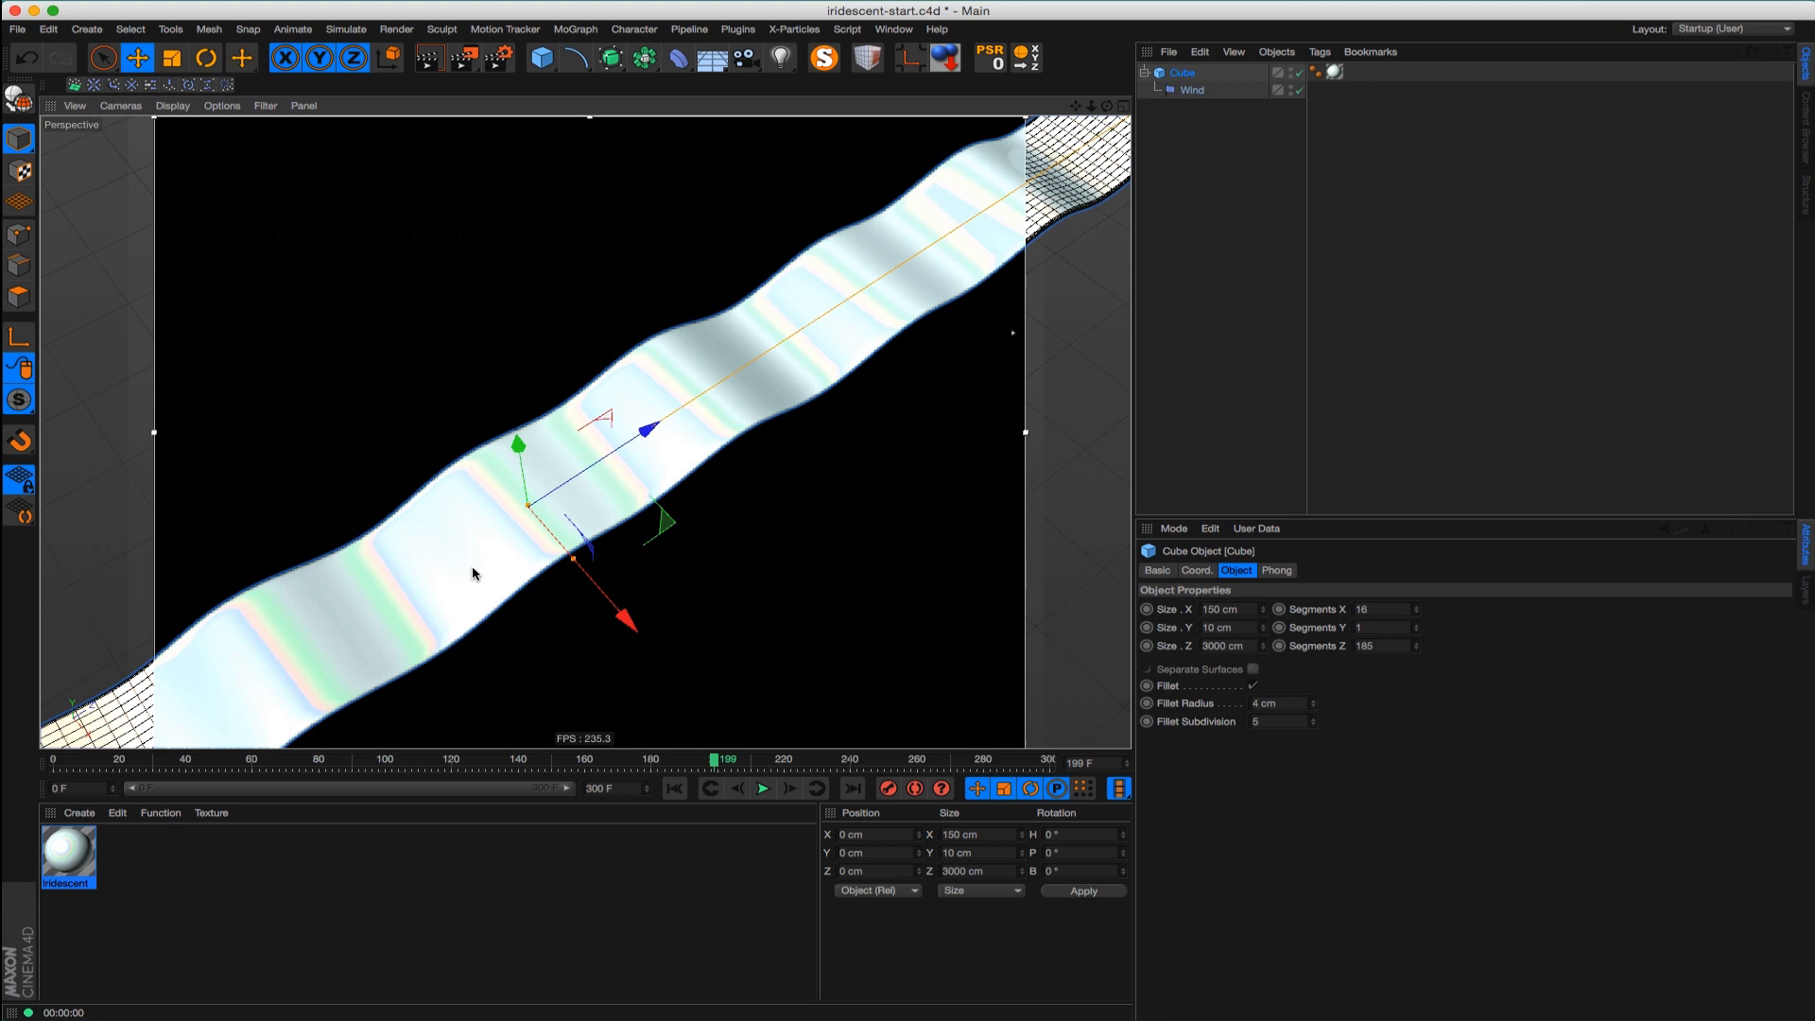
left_click_drag(473, 574, 568, 397, "alt")
key("super+r")
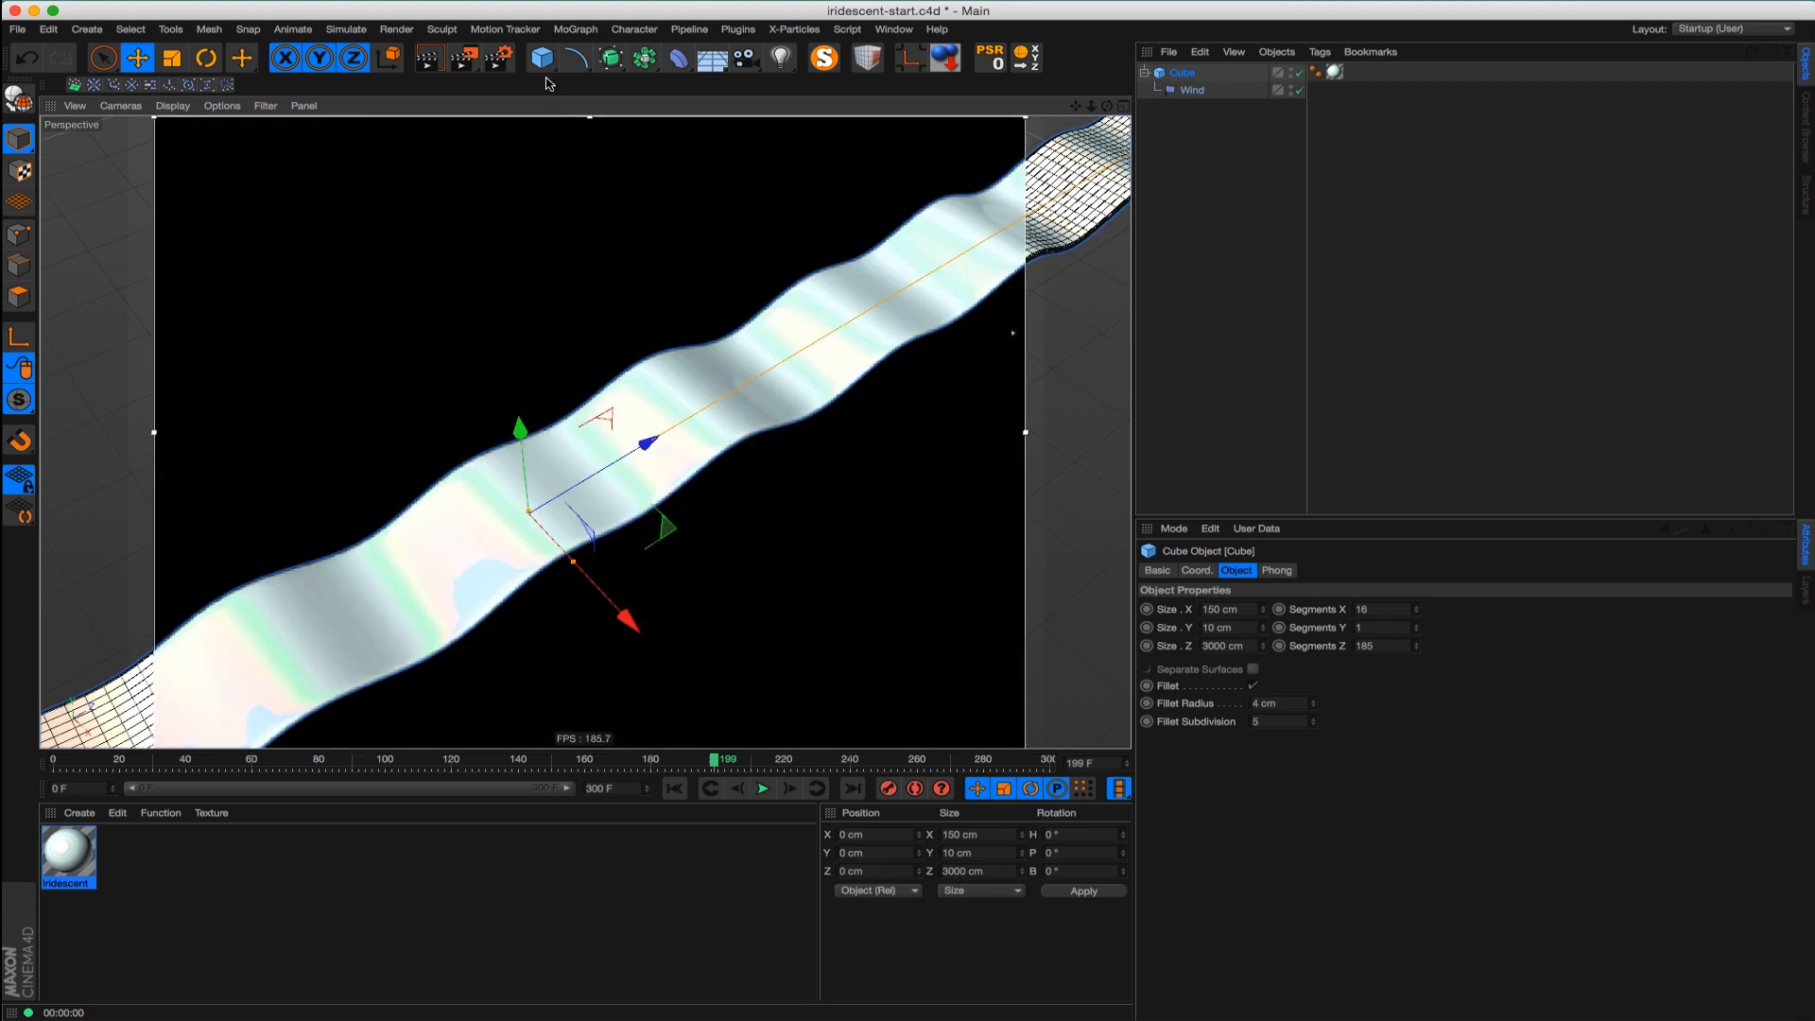
Add a Cloner and make the cube with its Wind deformer a child of it
left_click(610, 58)
left_click(605, 184)
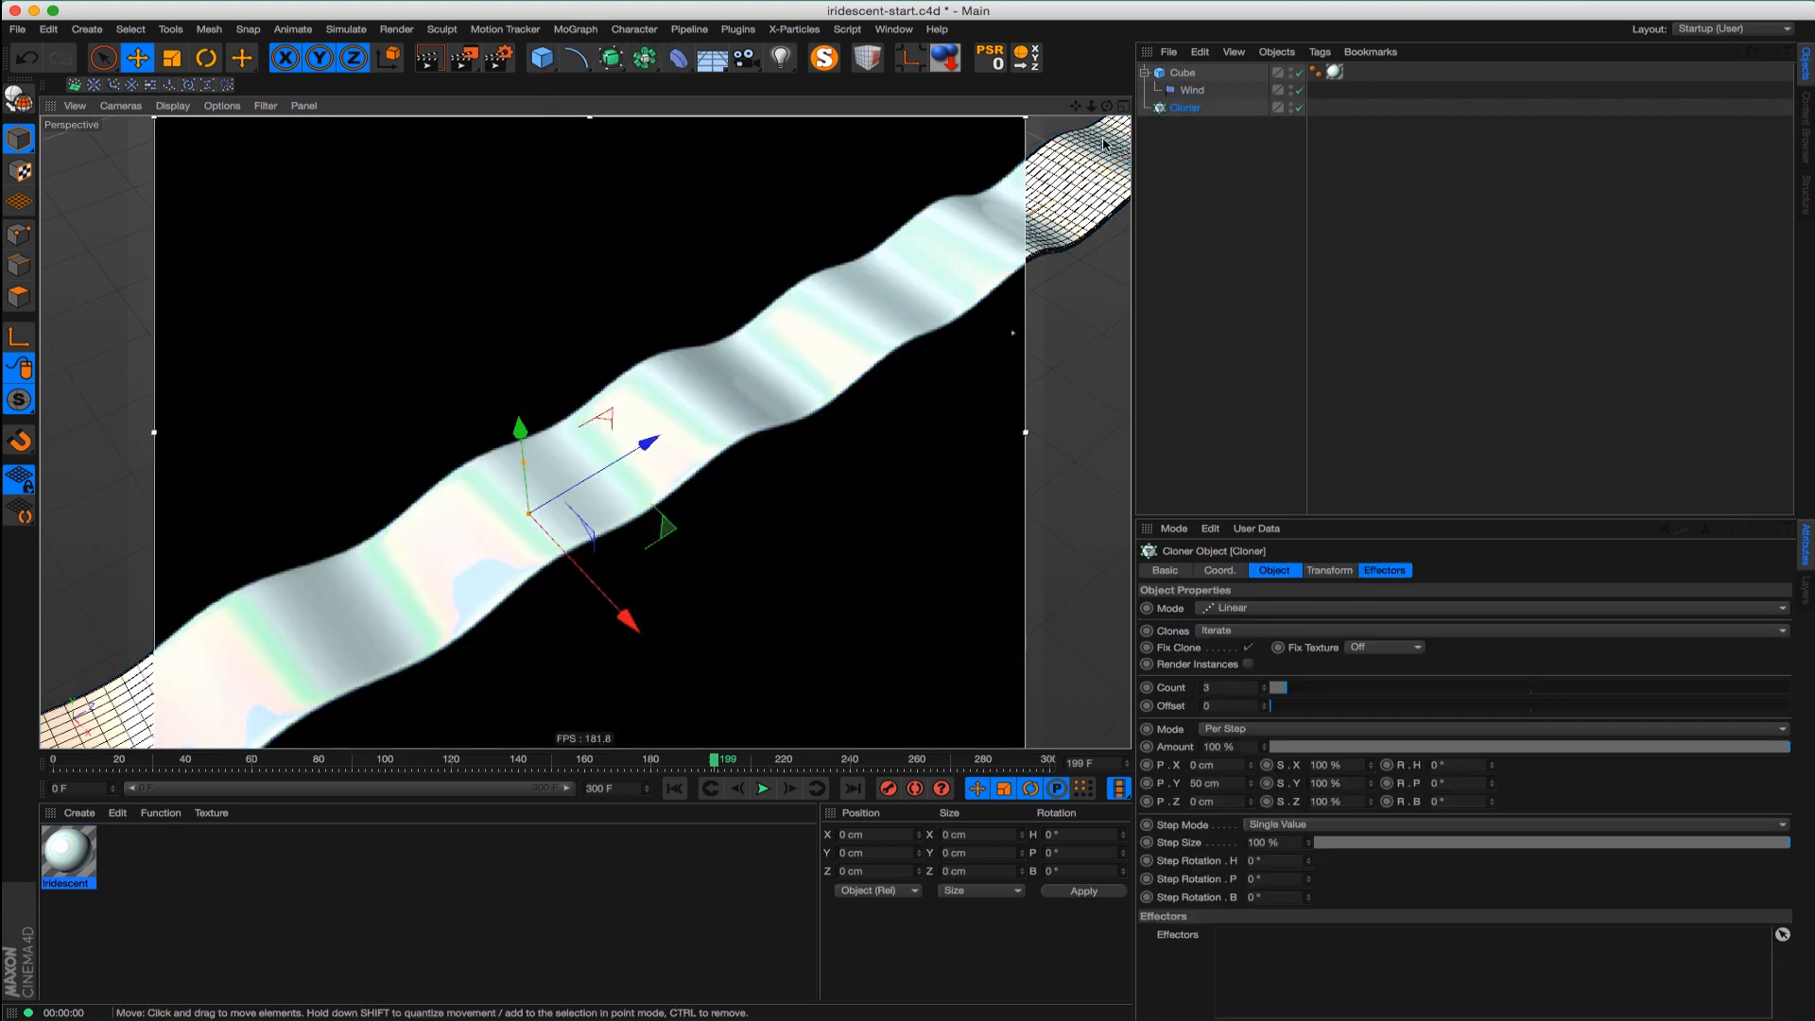
left_click(1181, 73)
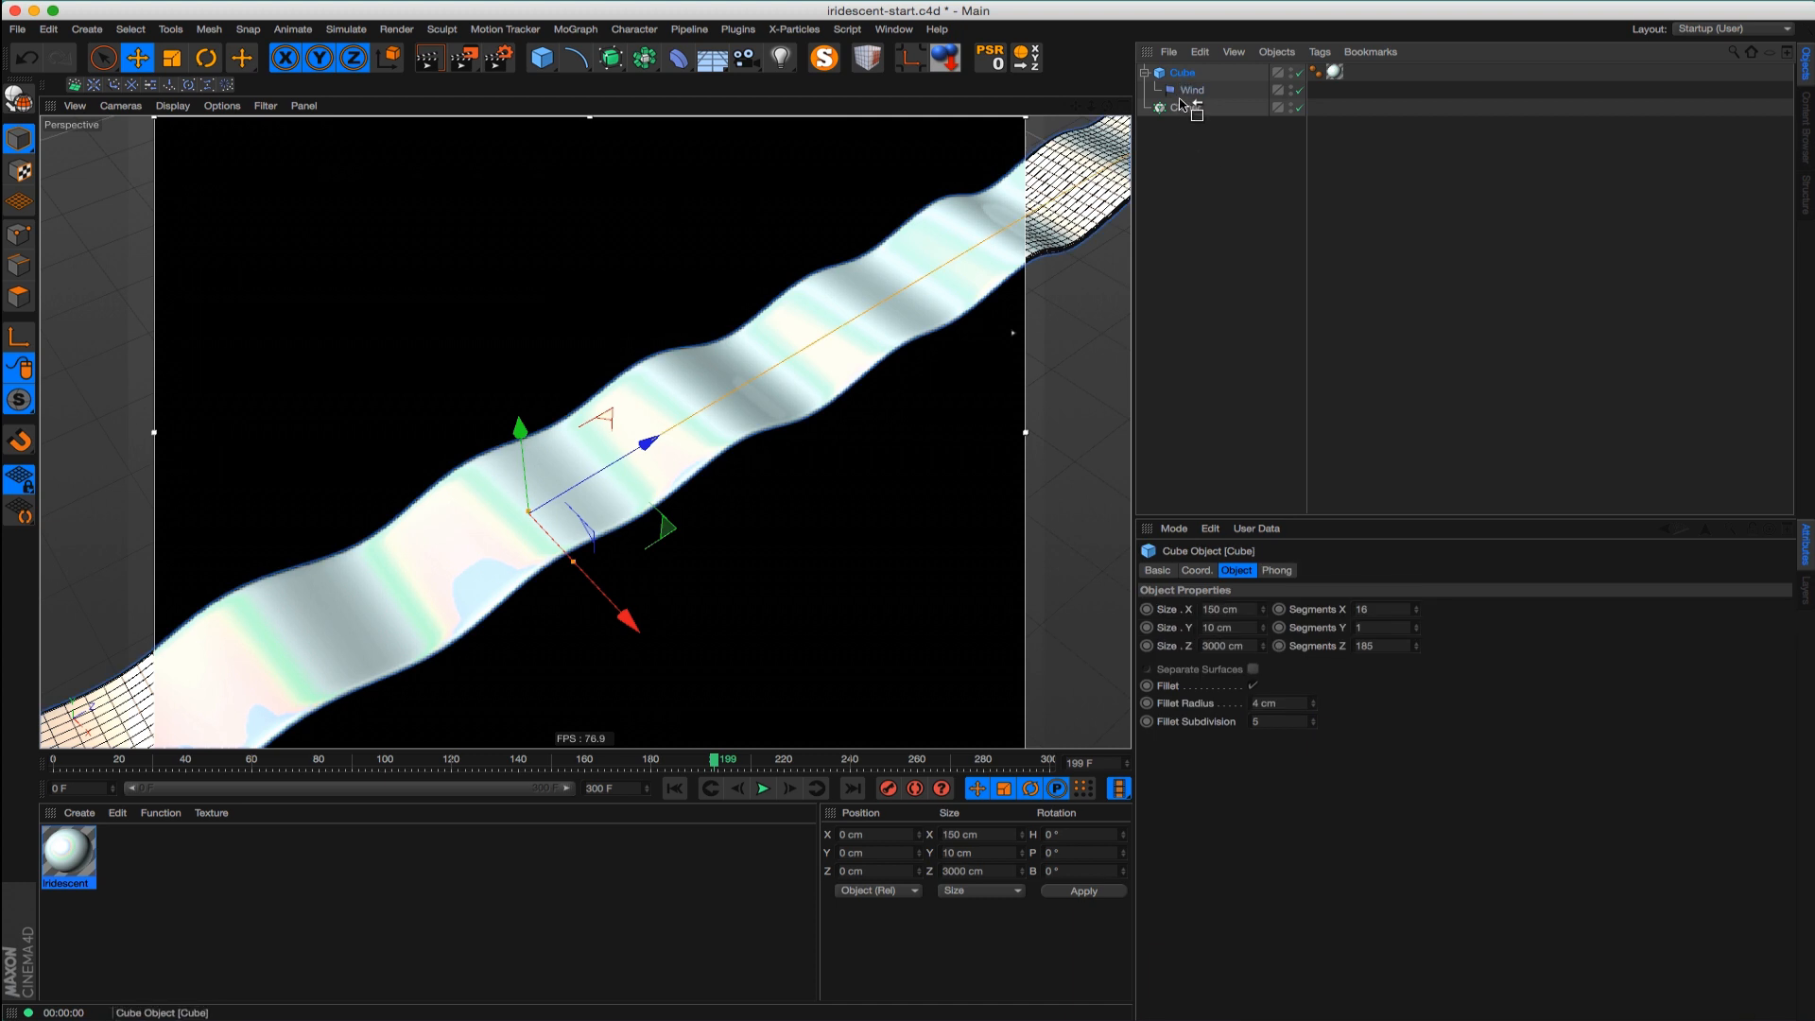
left_click_drag(1181, 104, 1183, 108)
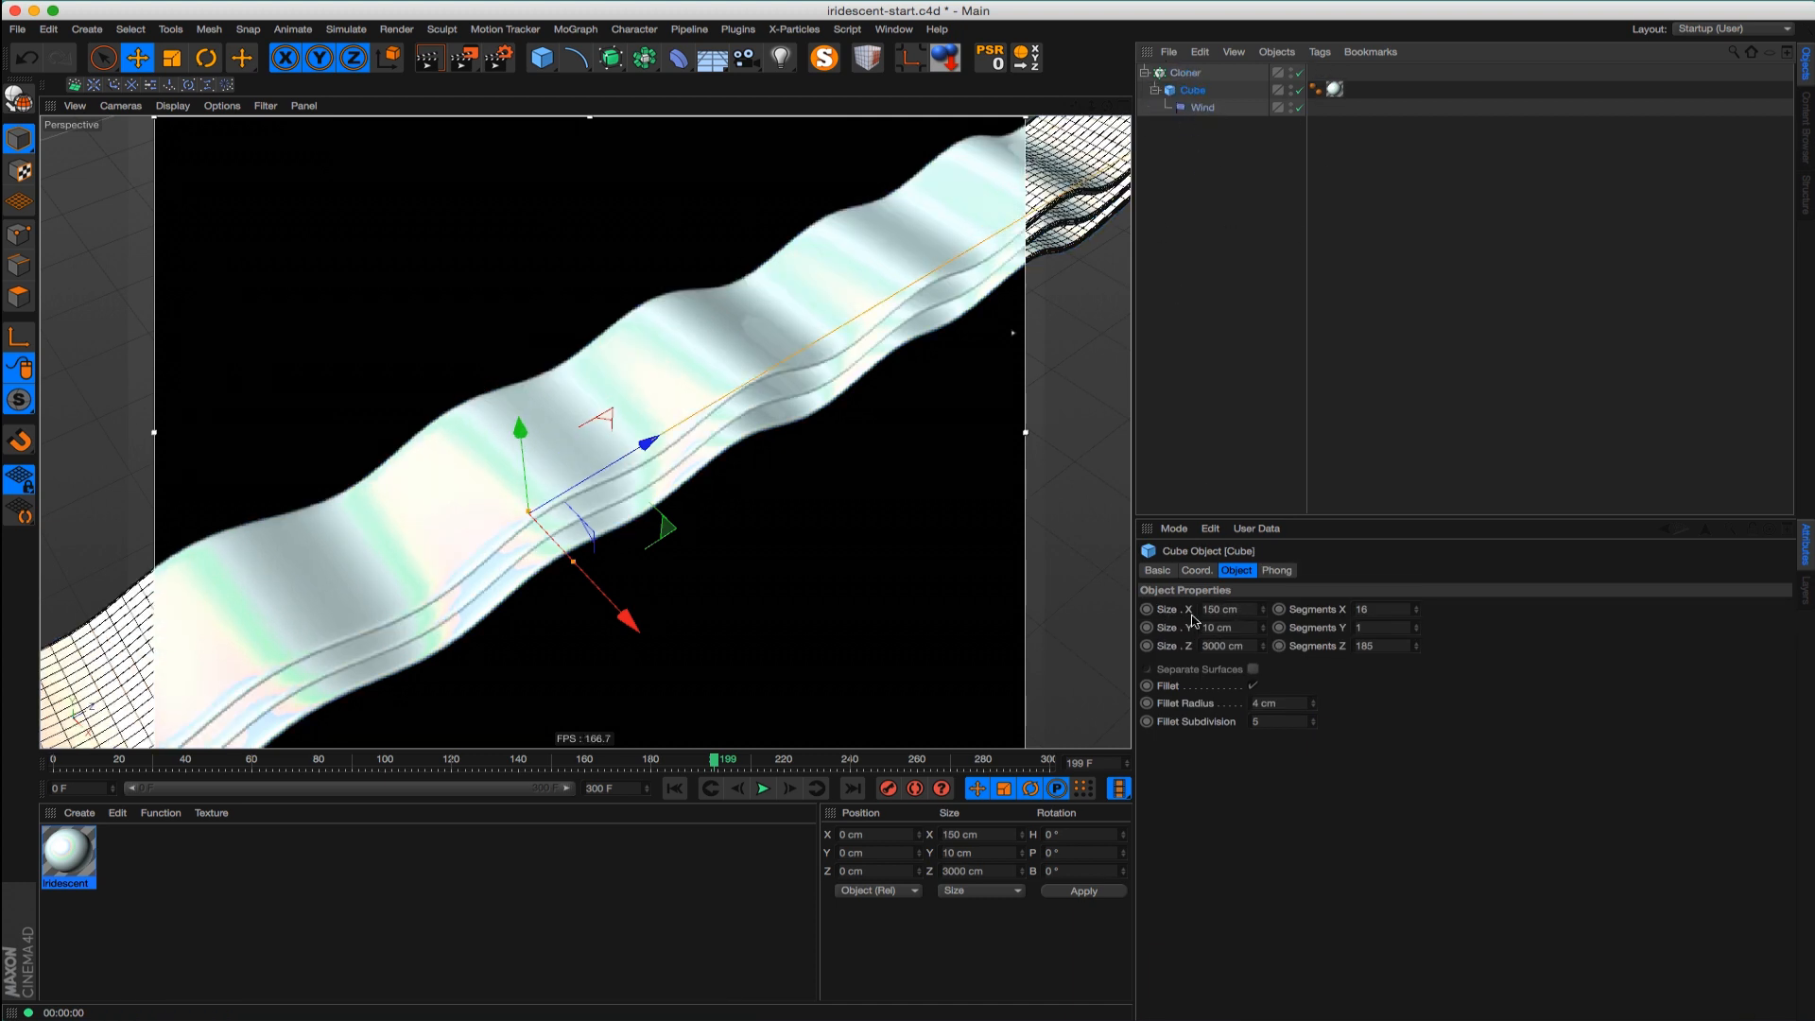
Set the linear Cloner's per-step position to 0 cm in Y and 150 cm in X
left_click(1183, 75)
double_click(1215, 782)
type("0")
key("Return")
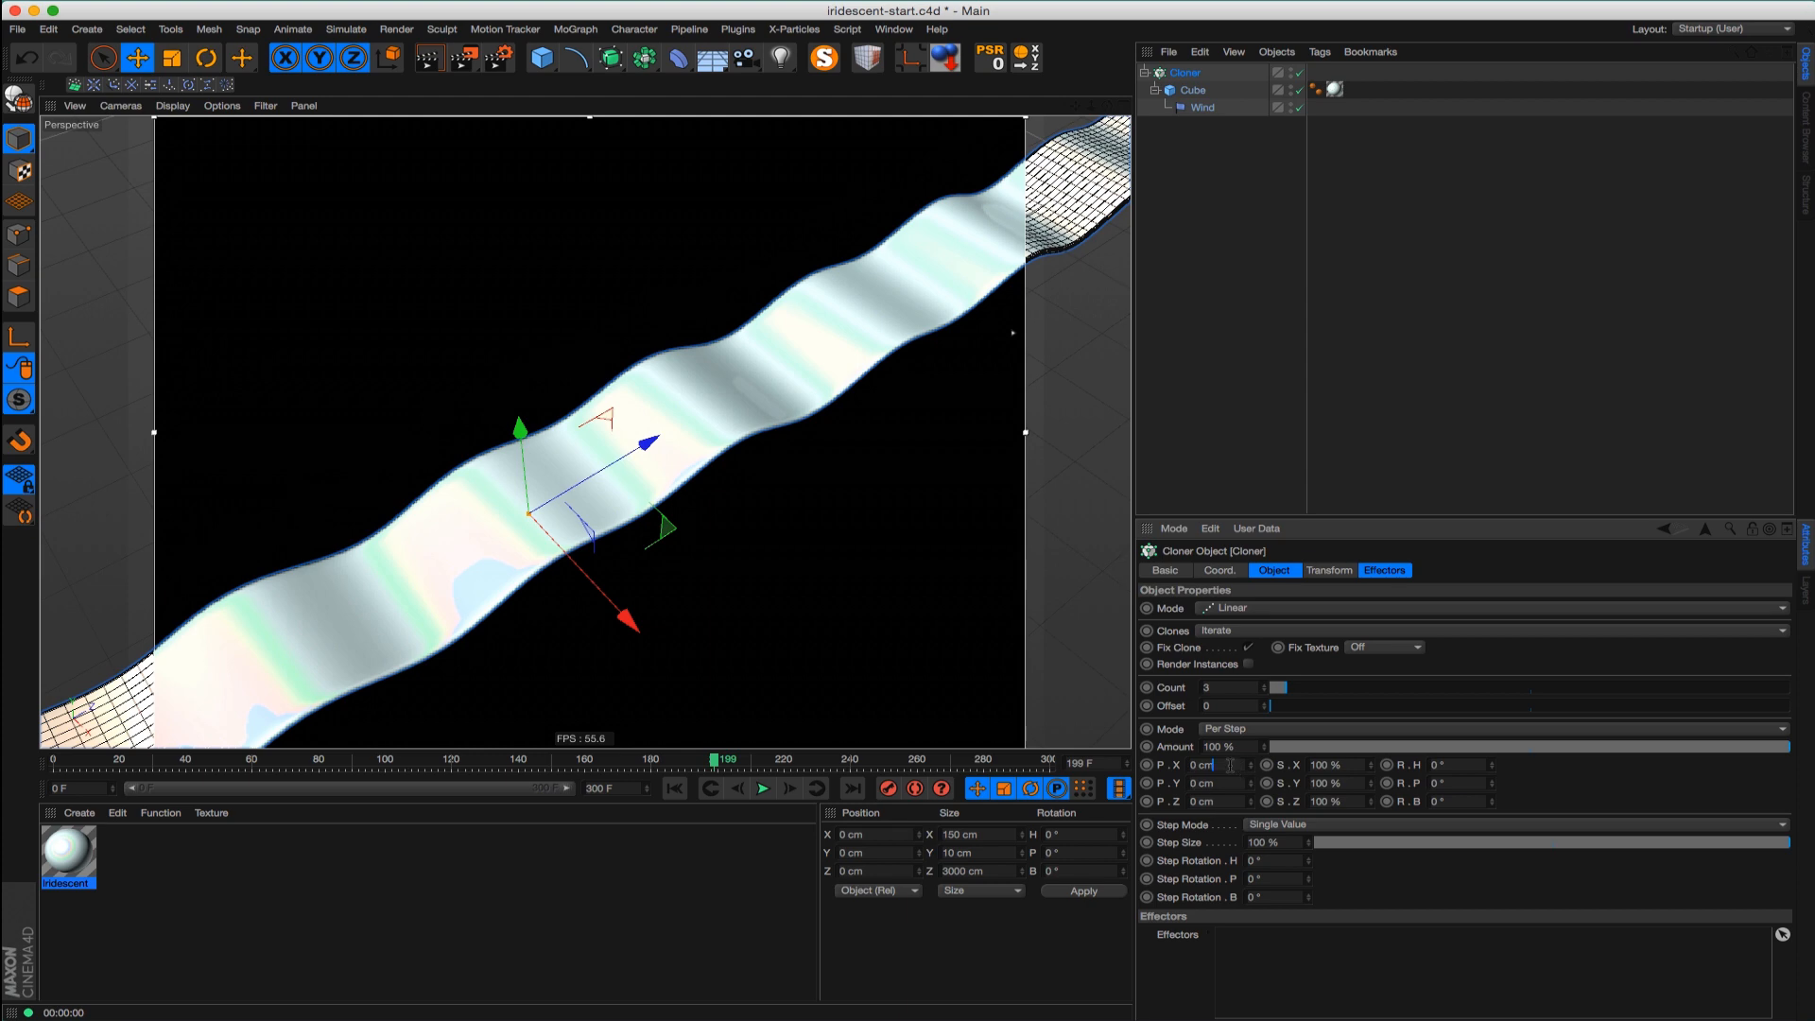
type("150")
key("Return")
Raise the Cloner's count to 18 so the ribbons form a wide wavy surface
middle_click_drag(619, 551, 603, 405, "alt")
right_click_drag(603, 405, 486, 446, "alt")
middle_click_drag(485, 445, 526, 385, "alt")
key("super+r")
left_click_drag(1264, 687, 1262, 673)
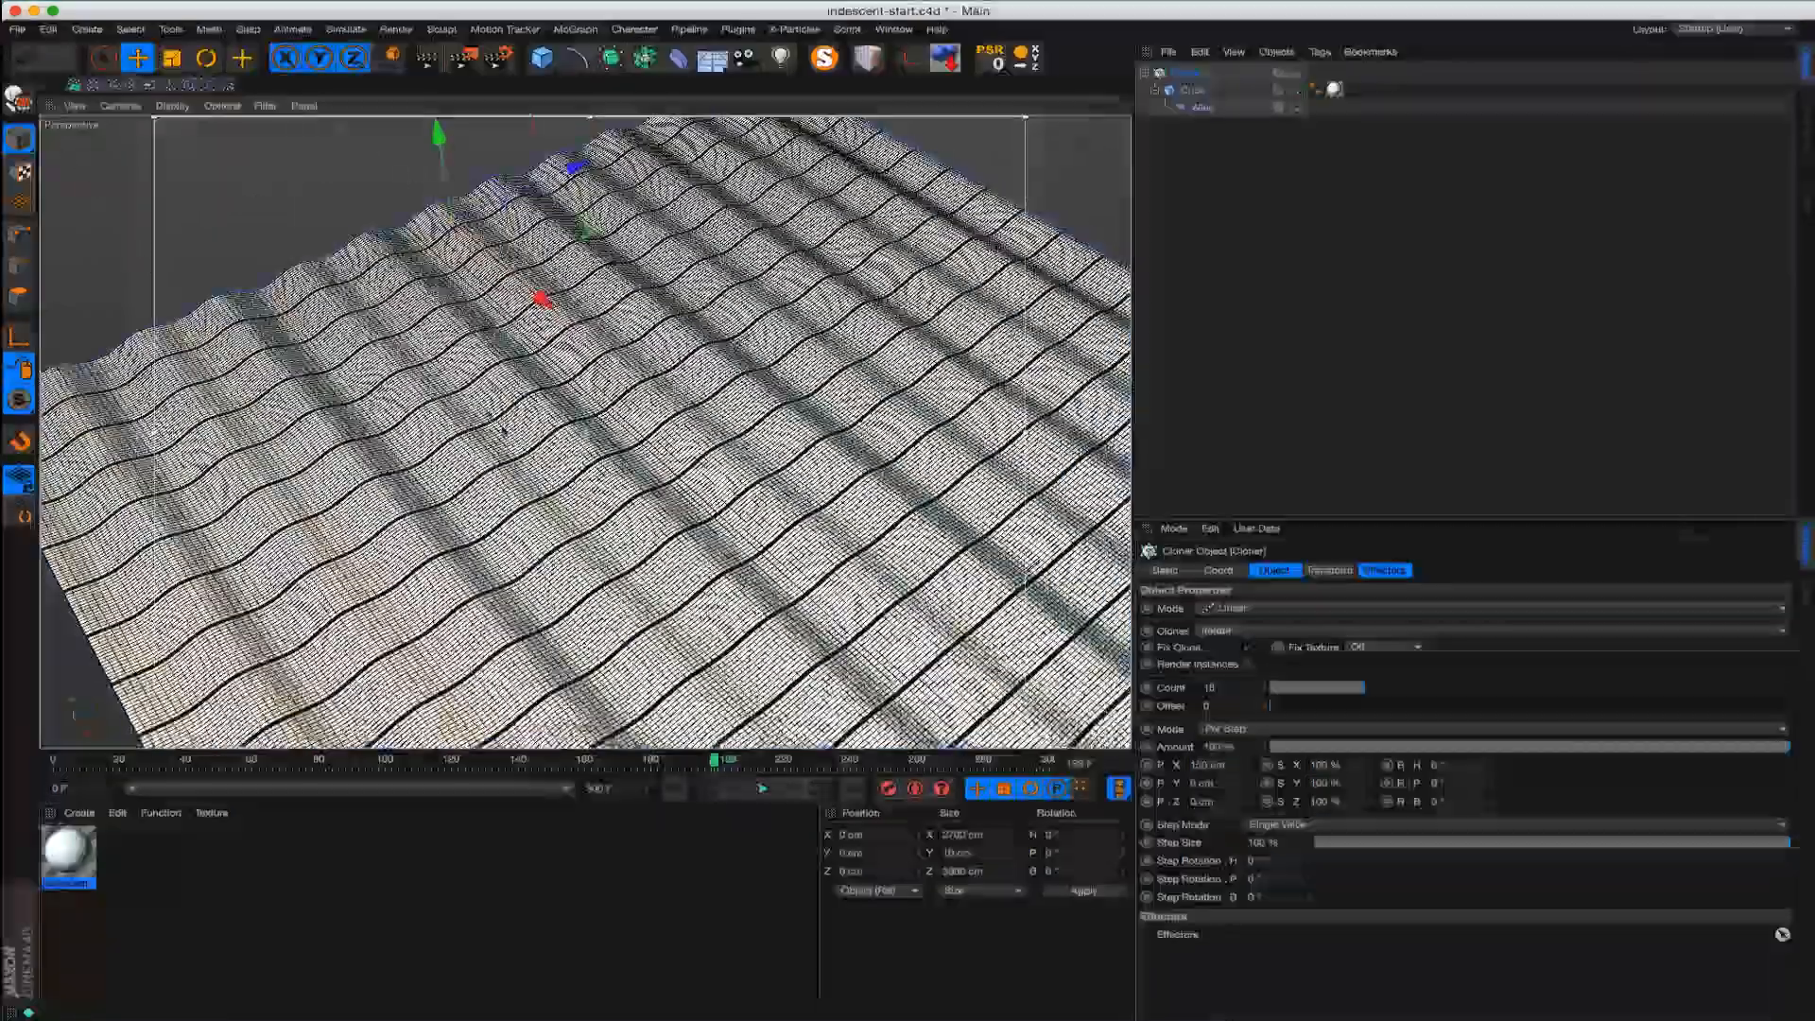
Add a camera framed on the ribbon surface, set its projection to Parallel and look through it
right_click_drag(503, 430, 666, 400, "alt")
middle_click_drag(666, 401, 559, 409, "alt")
right_click_drag(559, 410, 647, 444, "alt")
left_click_drag(746, 57, 820, 84)
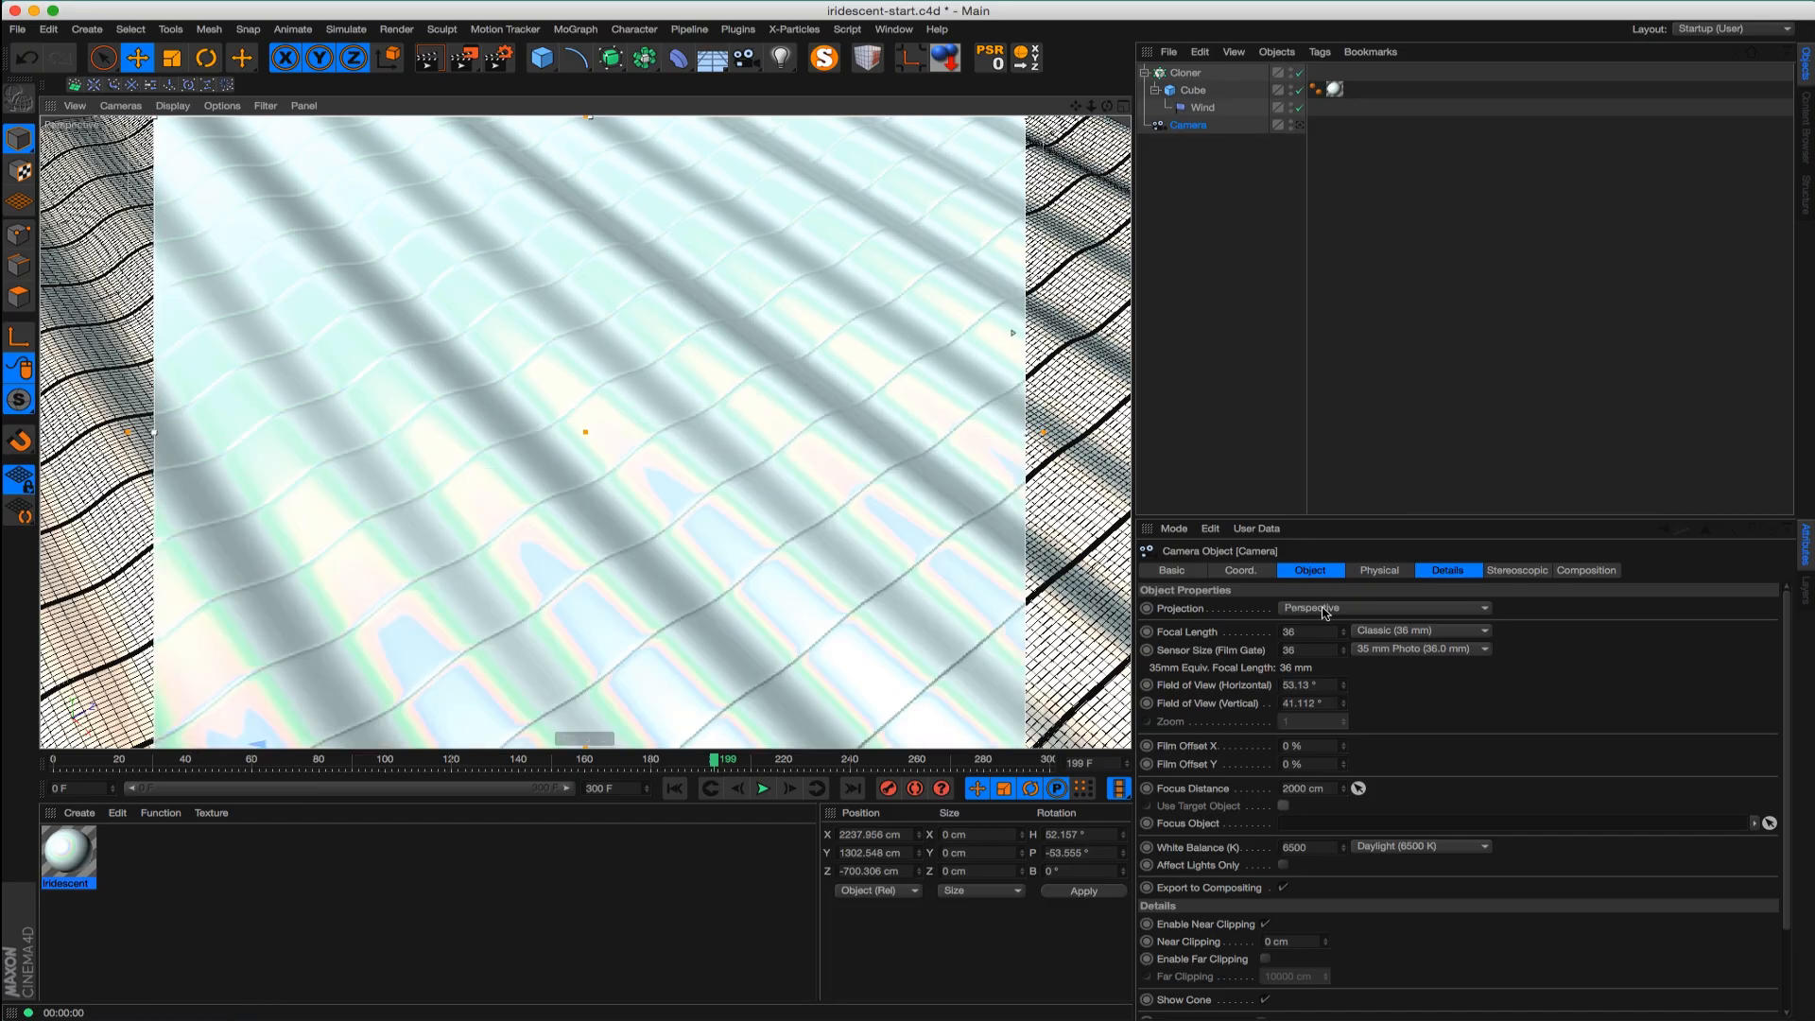
left_click(1325, 610)
left_click(1333, 632)
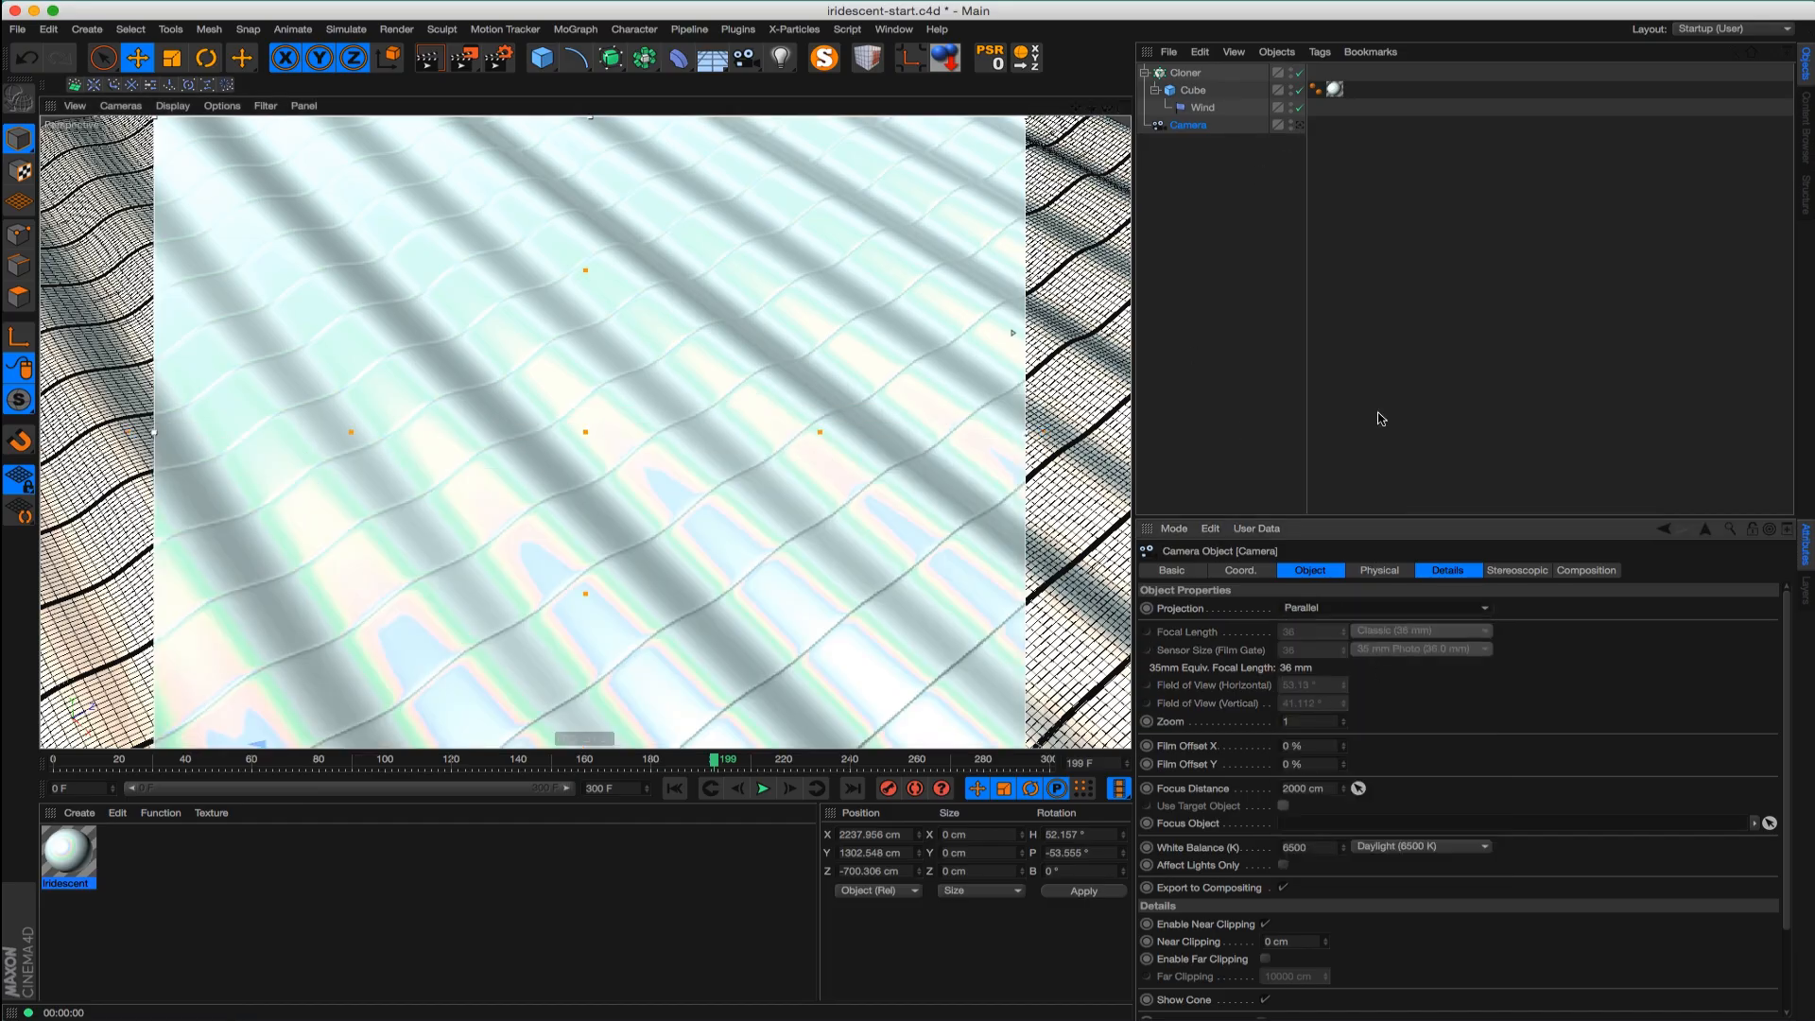
left_click(1300, 125)
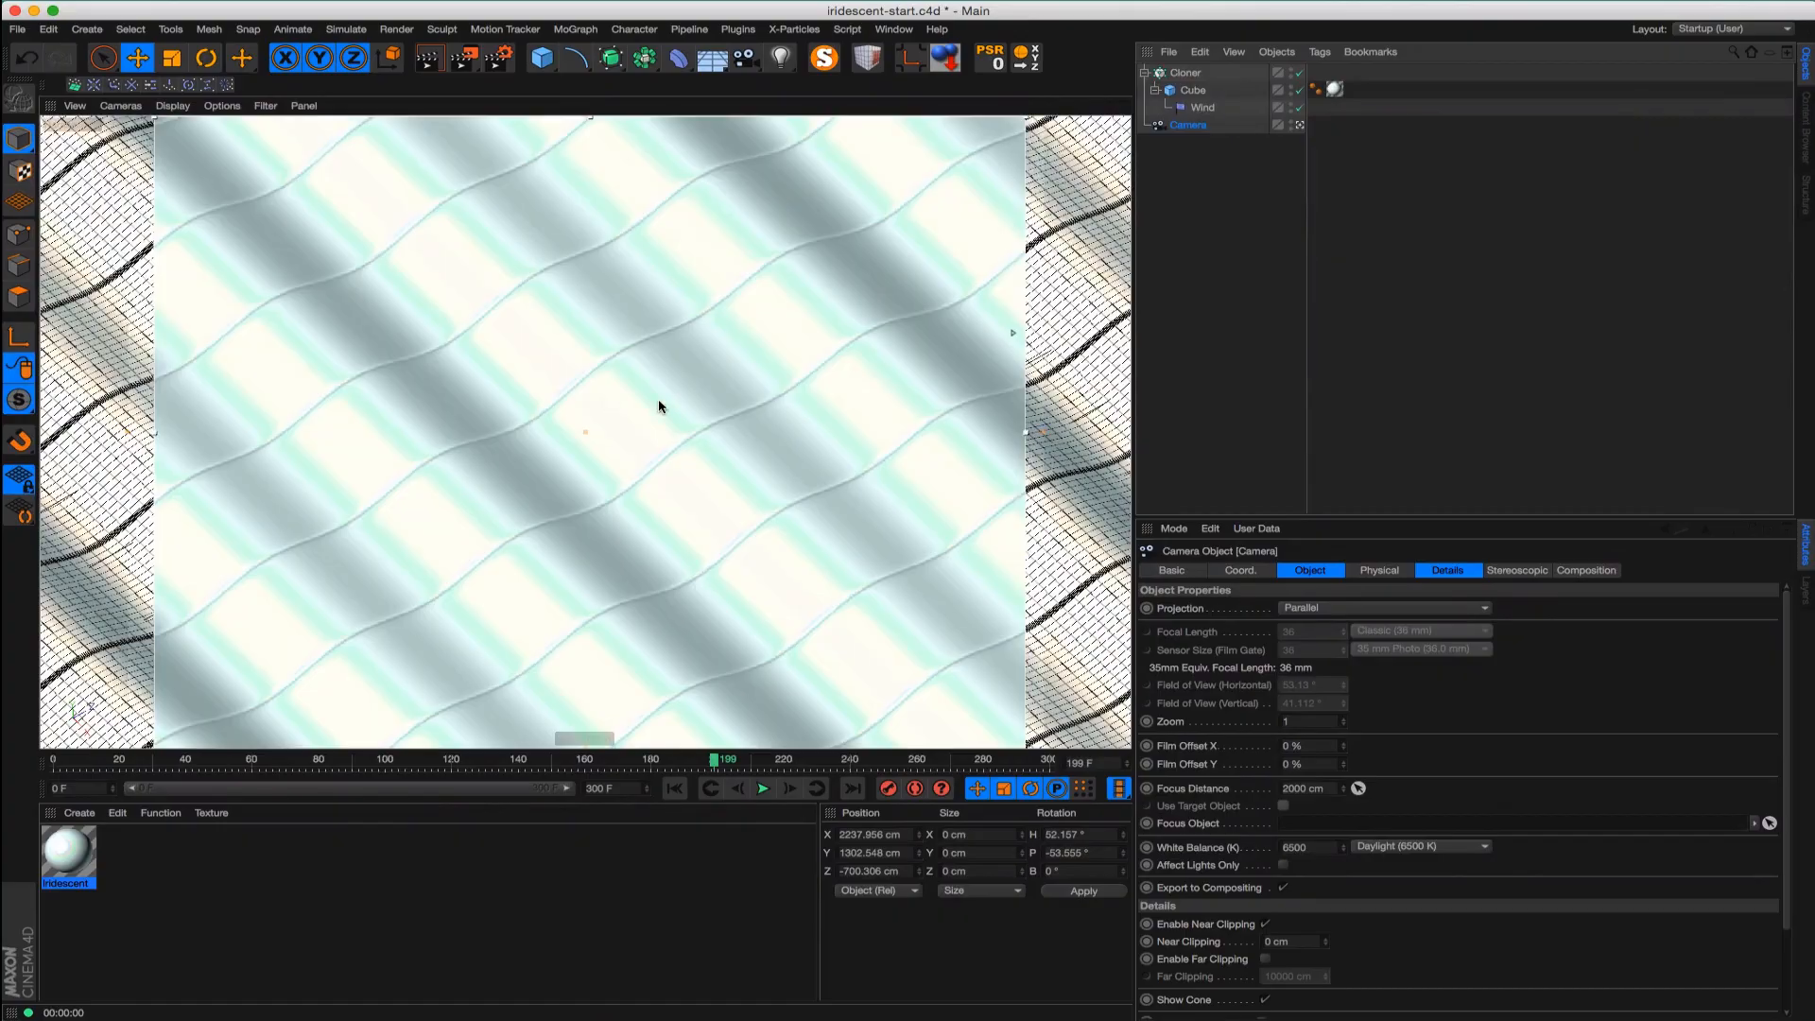
Reframe the parallel camera so the ribbons fill the picture at a zoom of about 0.72
right_click_drag(664, 460, 610, 453, "alt")
middle_click_drag(609, 453, 591, 483, "alt")
right_click_drag(591, 482, 616, 486, "alt")
middle_click_drag(616, 485, 616, 542, "alt")
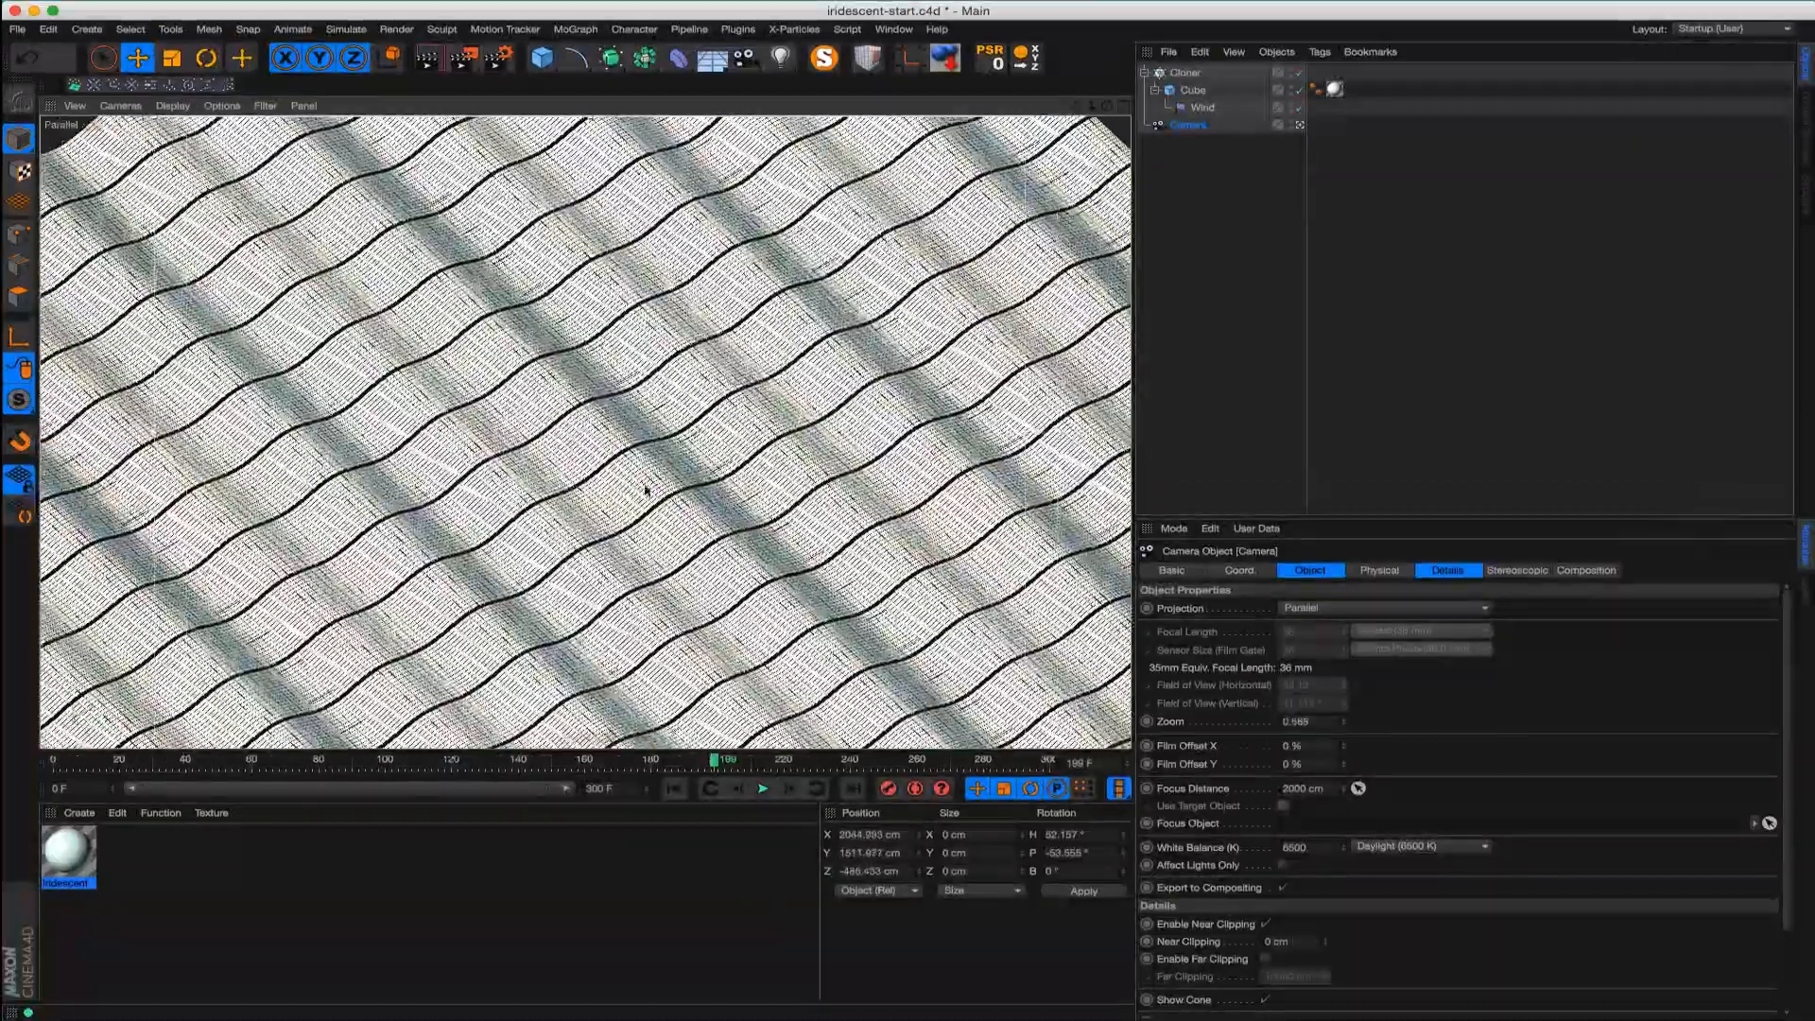
key("super+r")
mouse_move(616, 425)
right_mouse_down("alt")
mouse_move(579, 569)
mouse_move(615, 458)
right_mouse_up("alt")
middle_click_drag(615, 458, 607, 504, "alt")
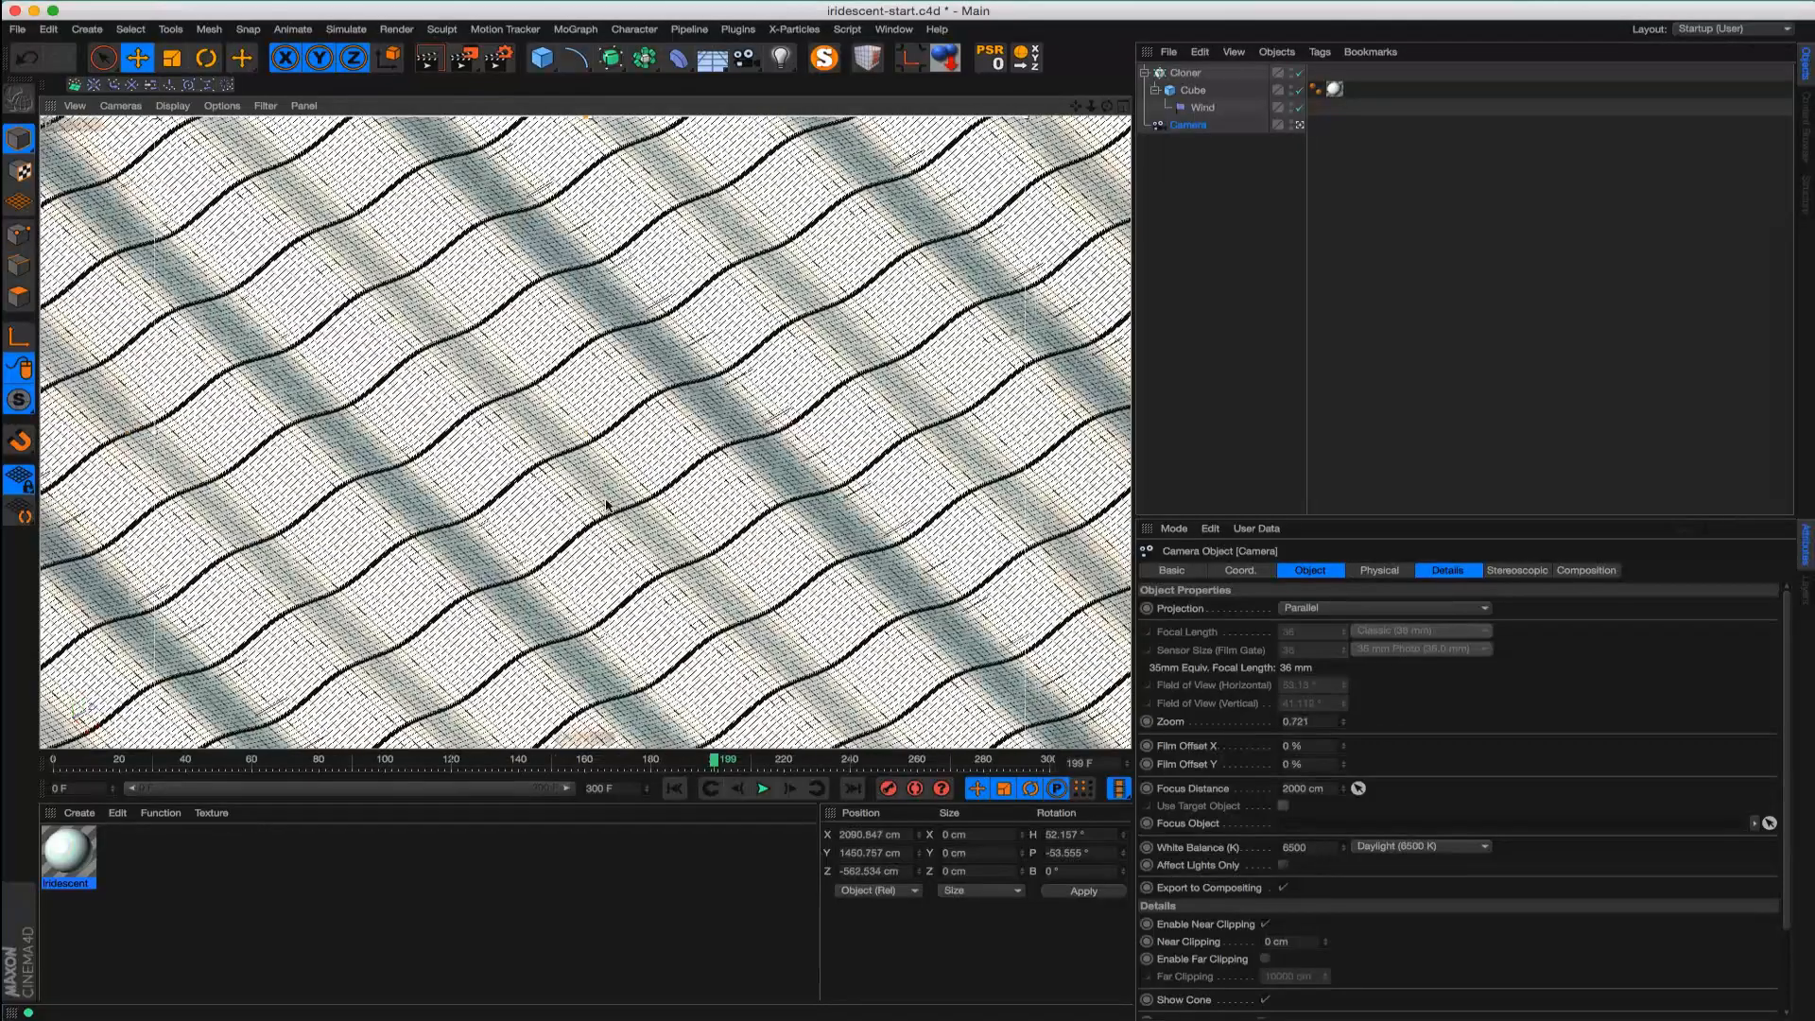
key("super+r")
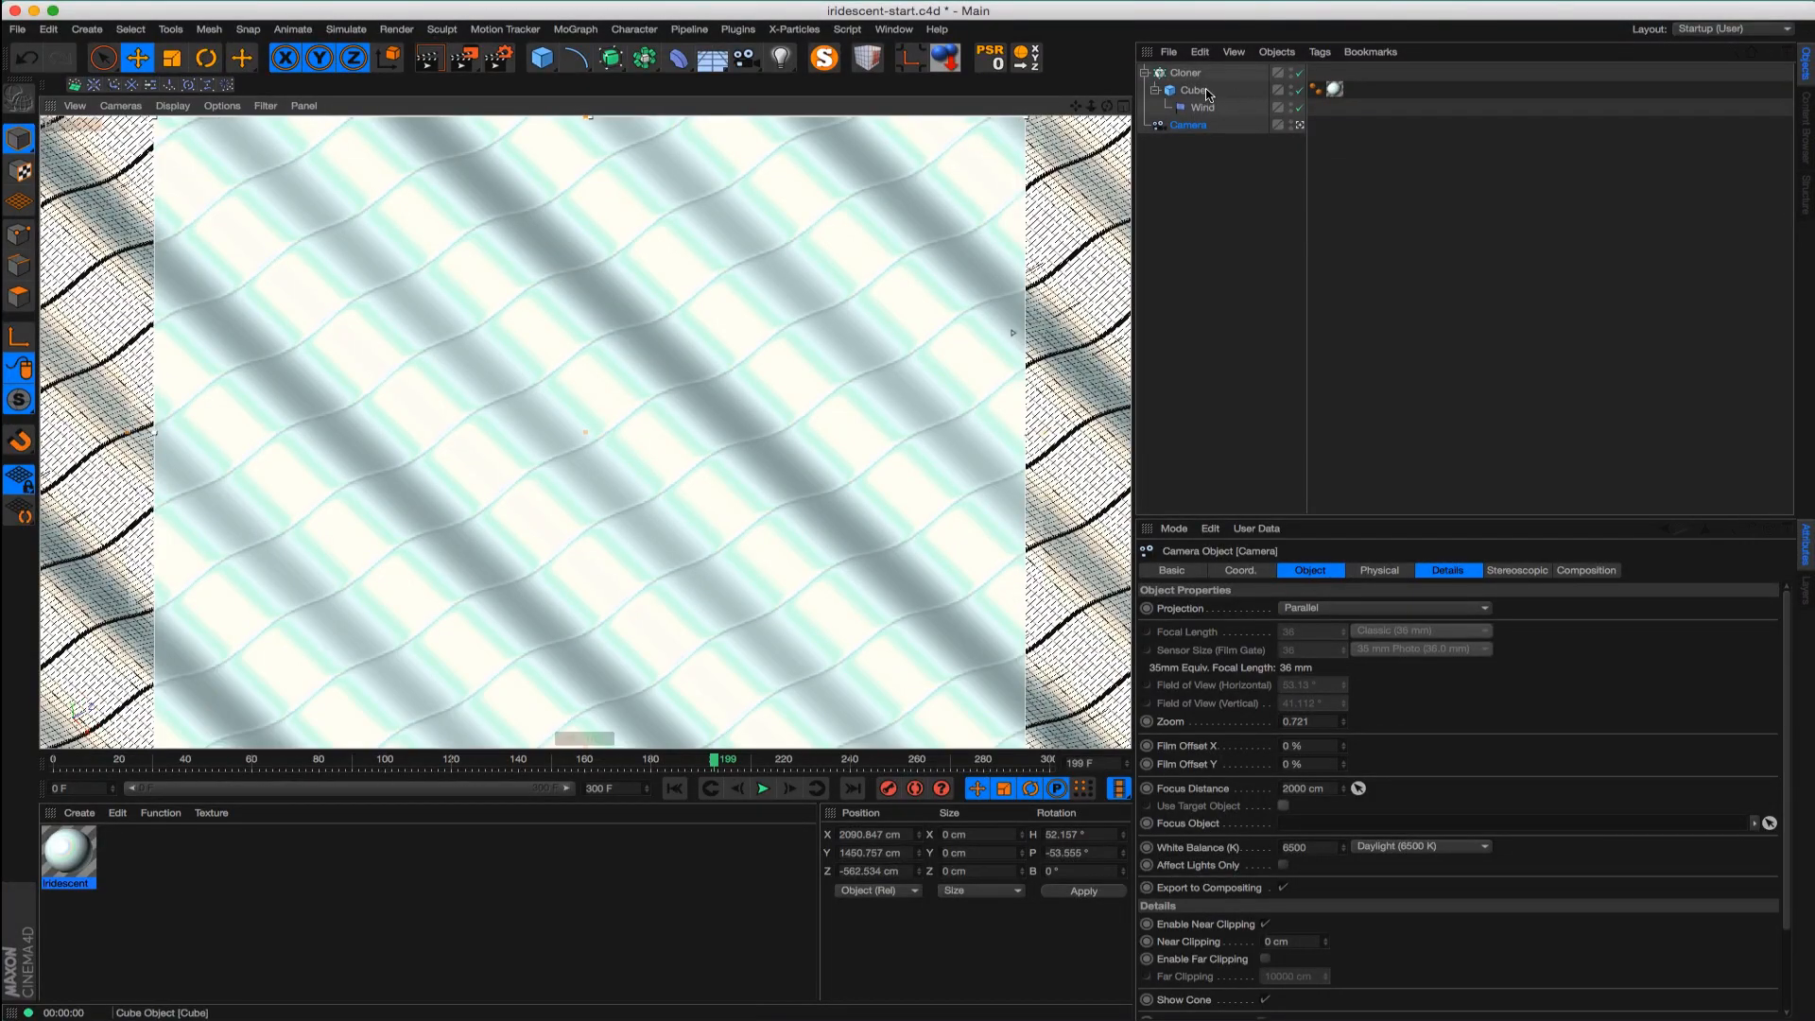
Set the cube's X size to 100 cm
left_click(1193, 90)
double_click(1219, 609)
type("10")
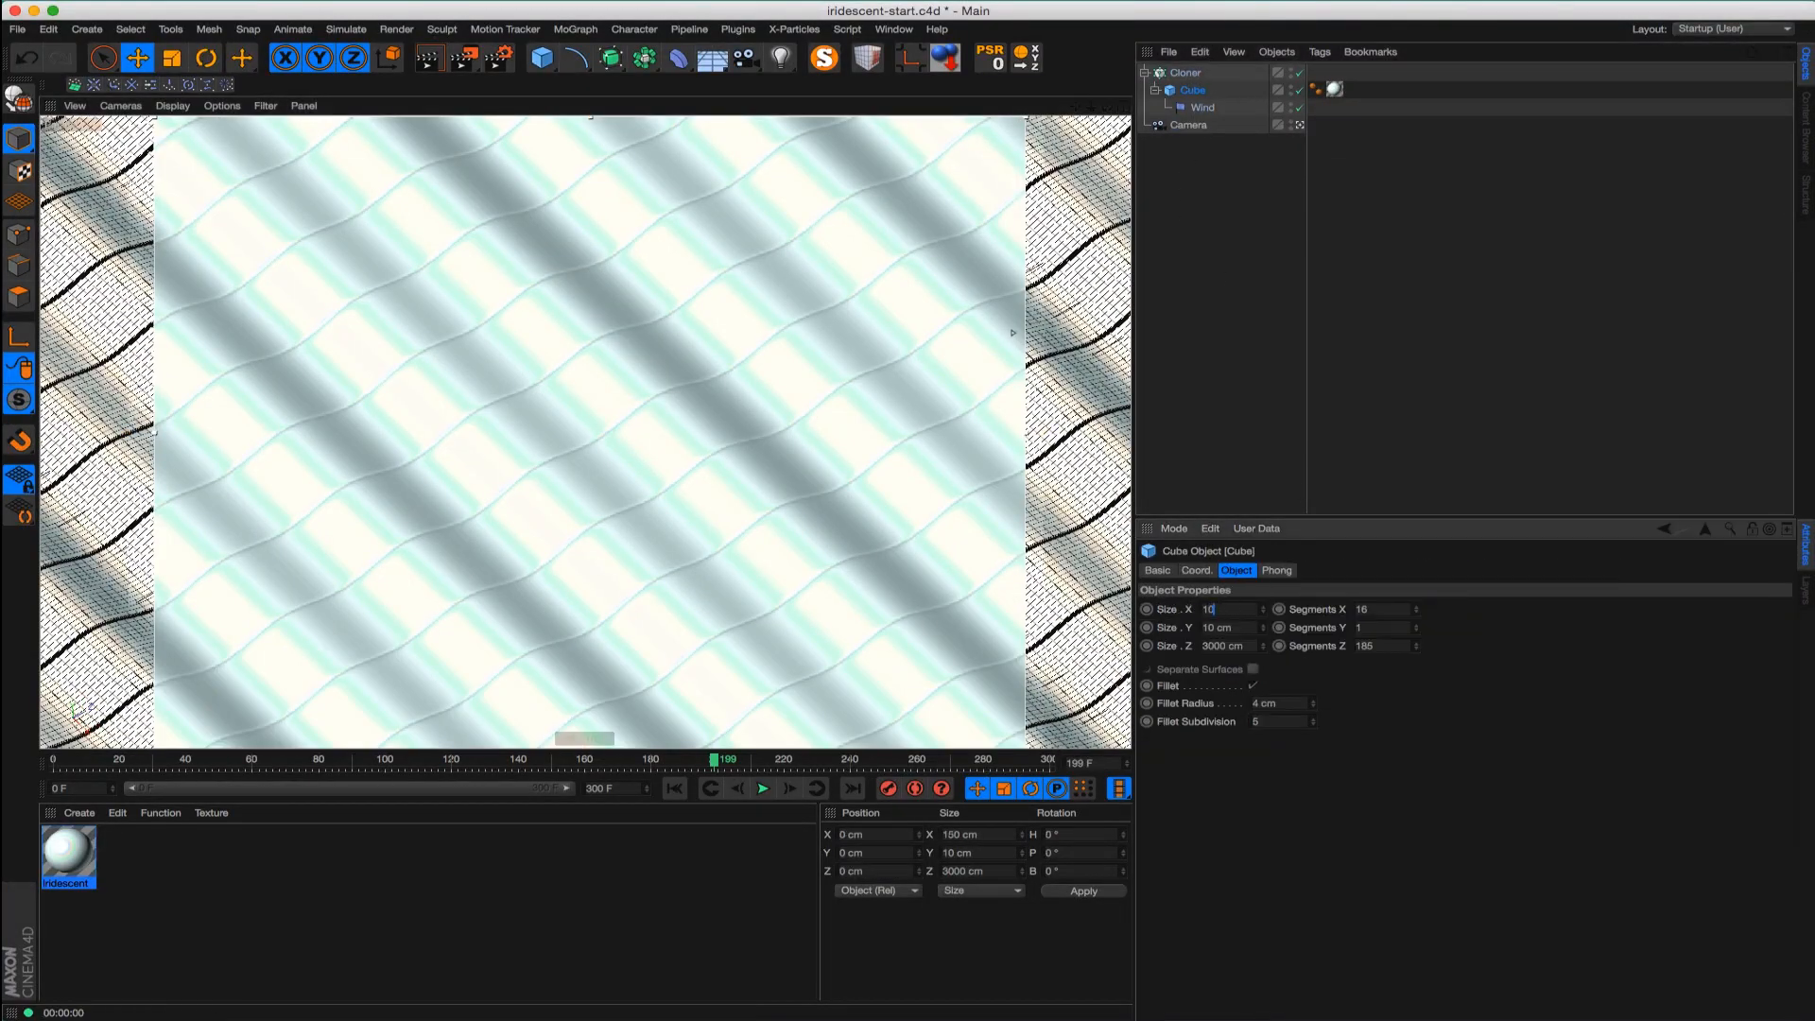
type("0")
key("Return")
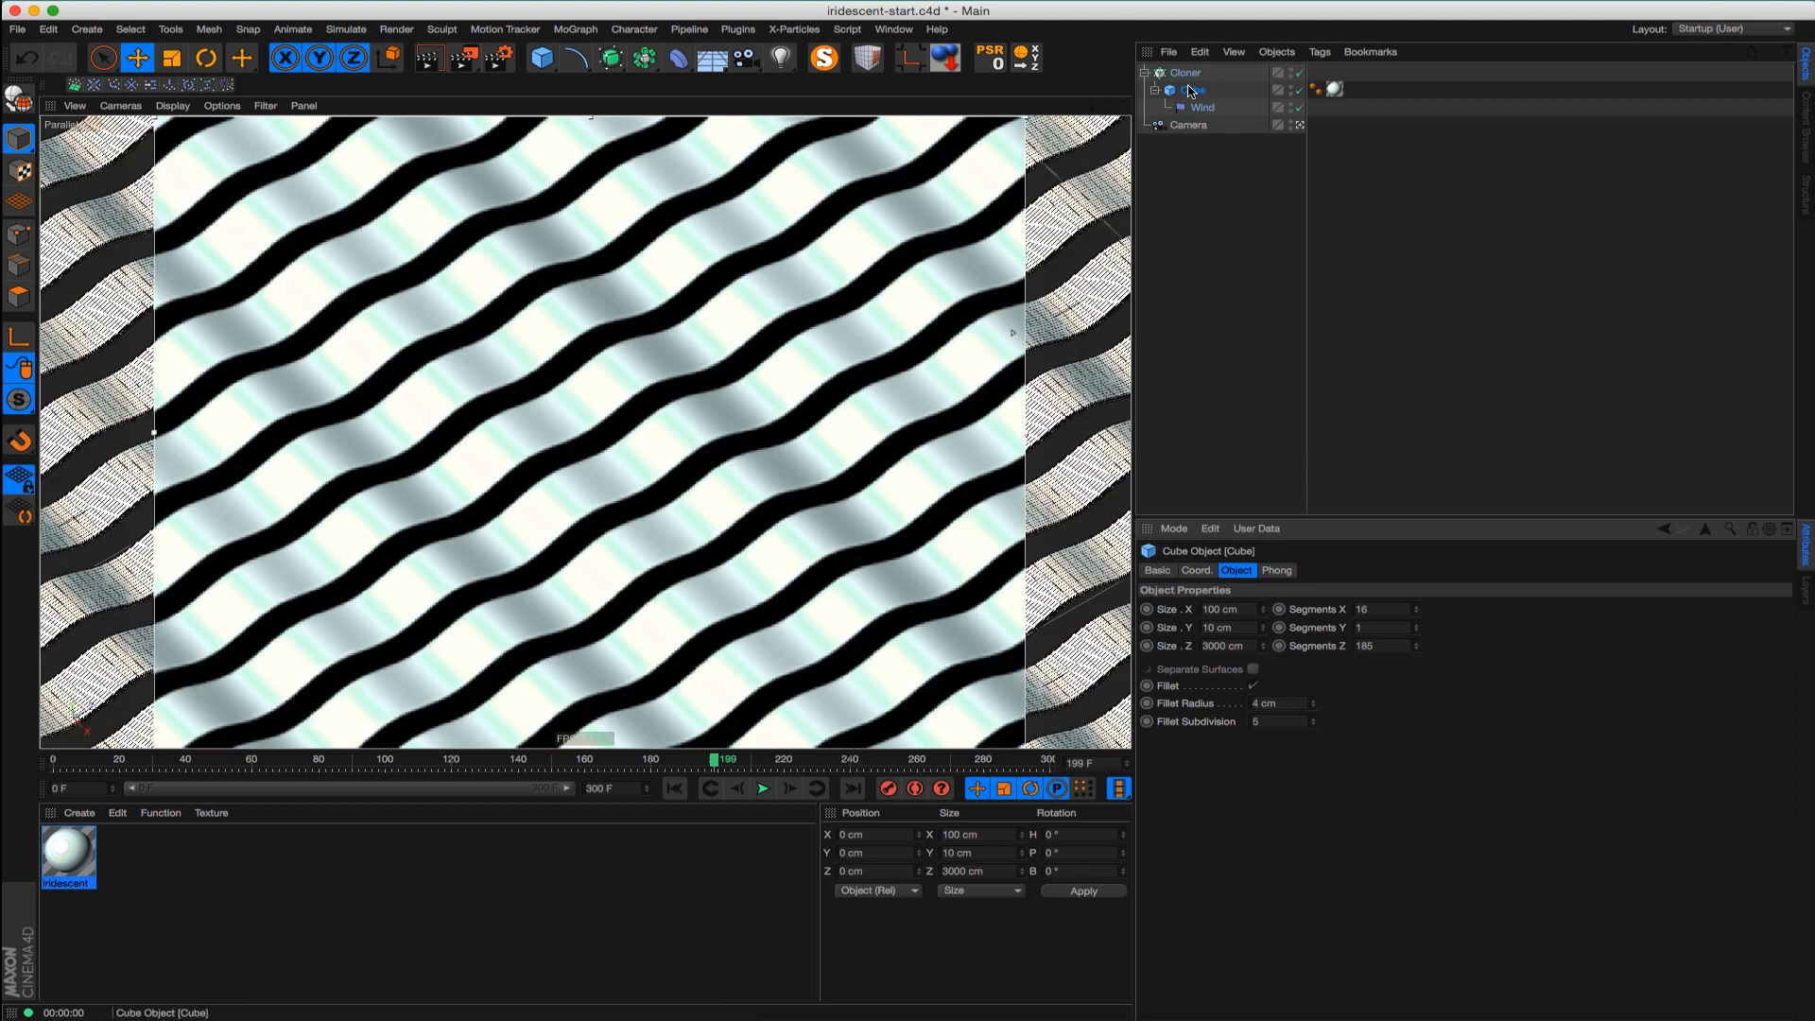
Set the Cloner's per-step X position to 100 cm to close the gaps between the ribbons
left_click(1186, 73)
double_click(1210, 765)
type("10")
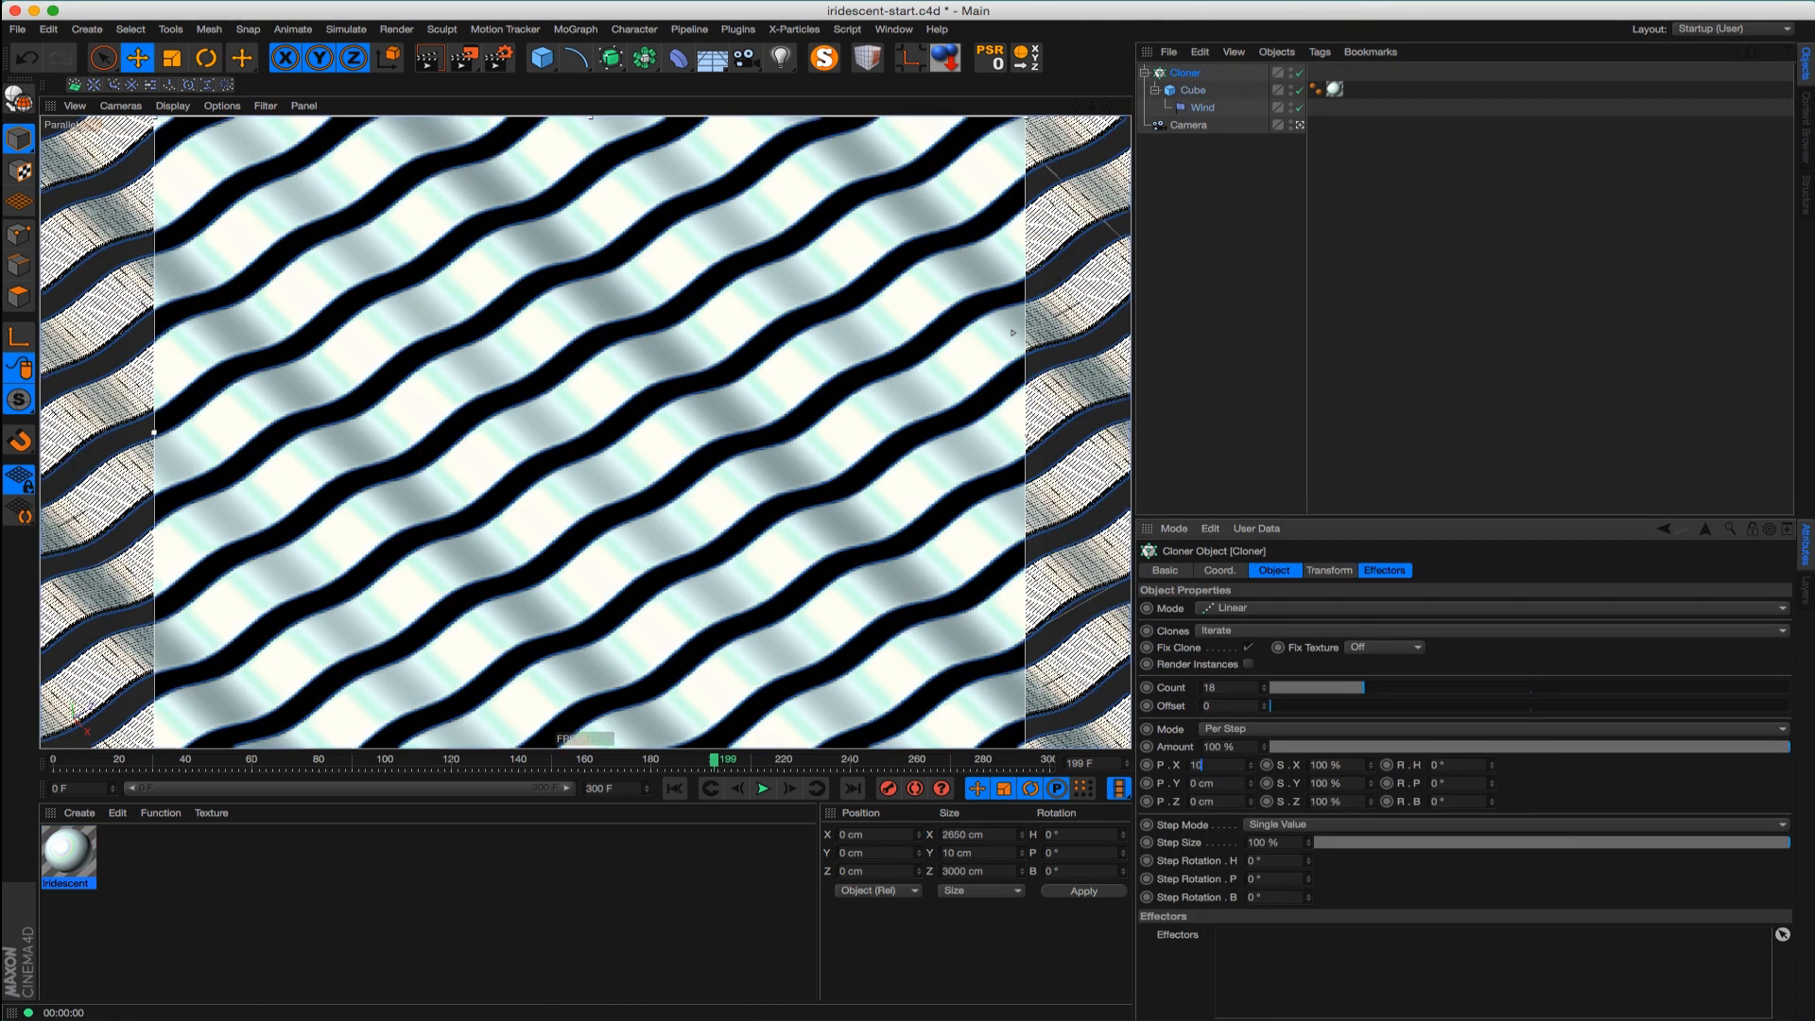
type("0")
key("Return")
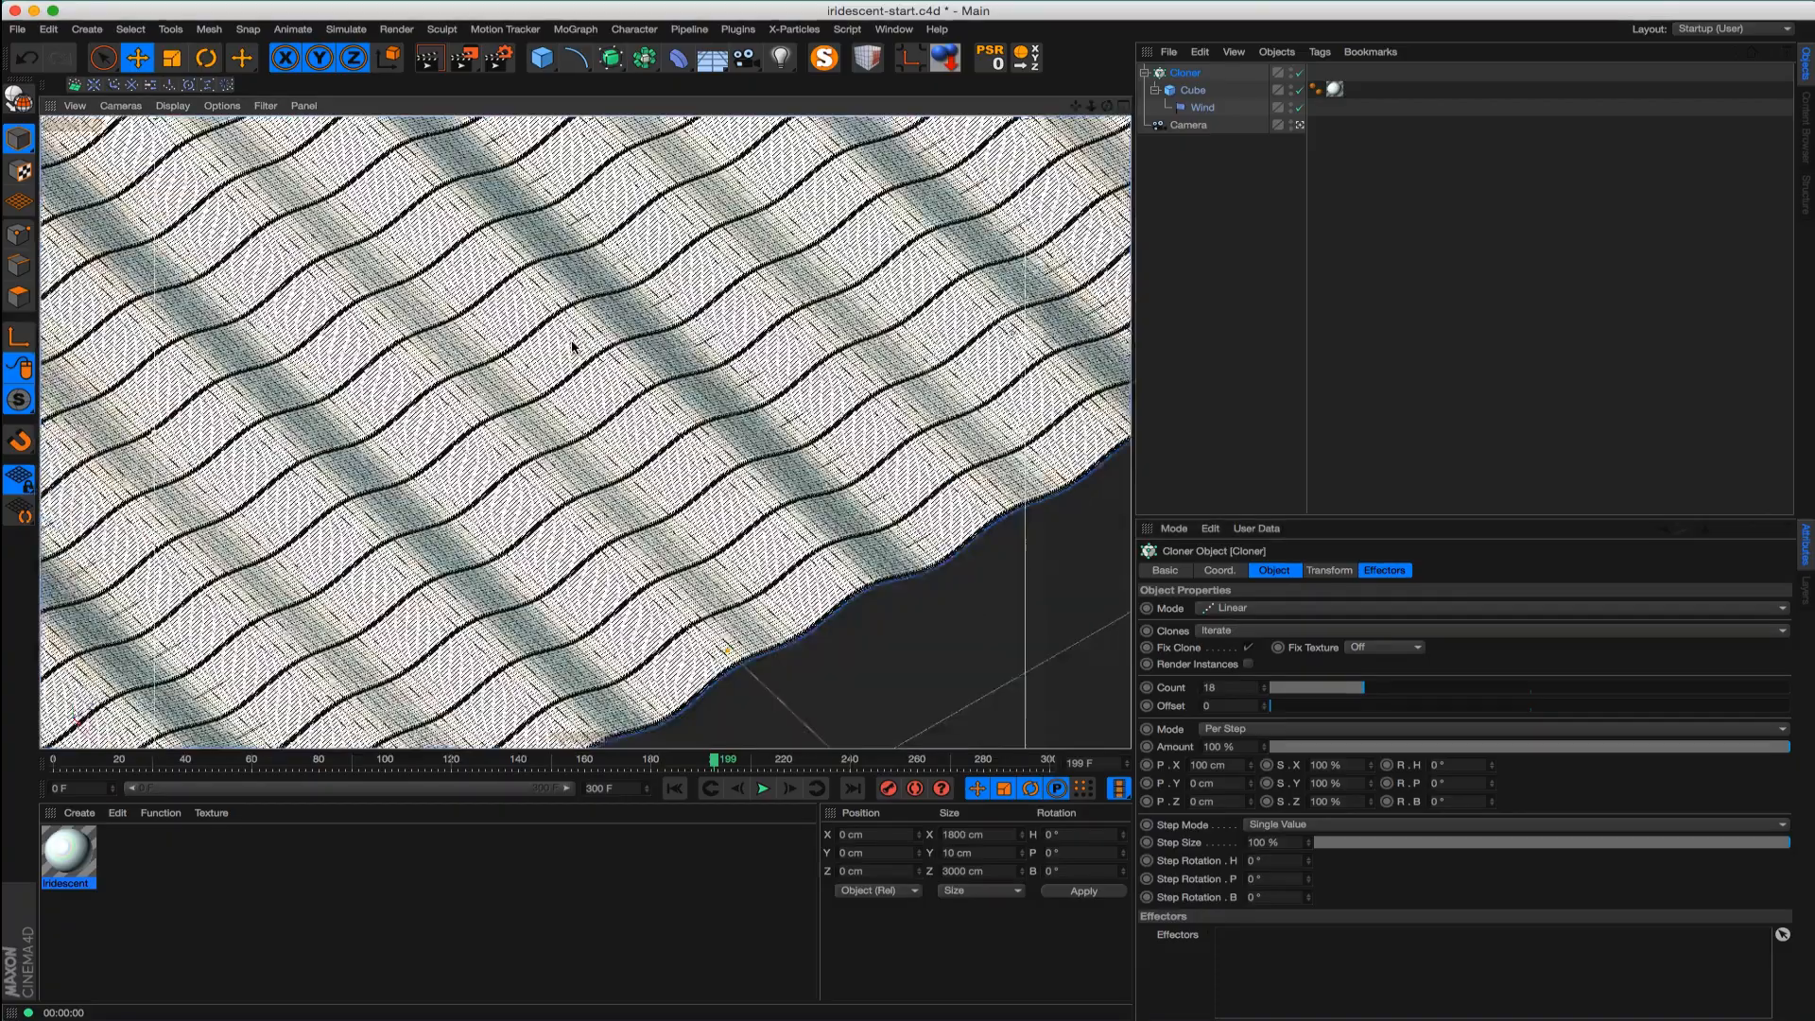
Increase the Cloner's count to 22 and frame the camera so the ribbons cover the whole picture
middle_click_drag(572, 348, 770, 563, "alt")
right_click_drag(770, 564, 619, 469, "alt")
scroll(619, 469, "up", 3)
key("ctrl+r")
left_click_drag(1269, 687, 1269, 690)
key("ctrl+r")
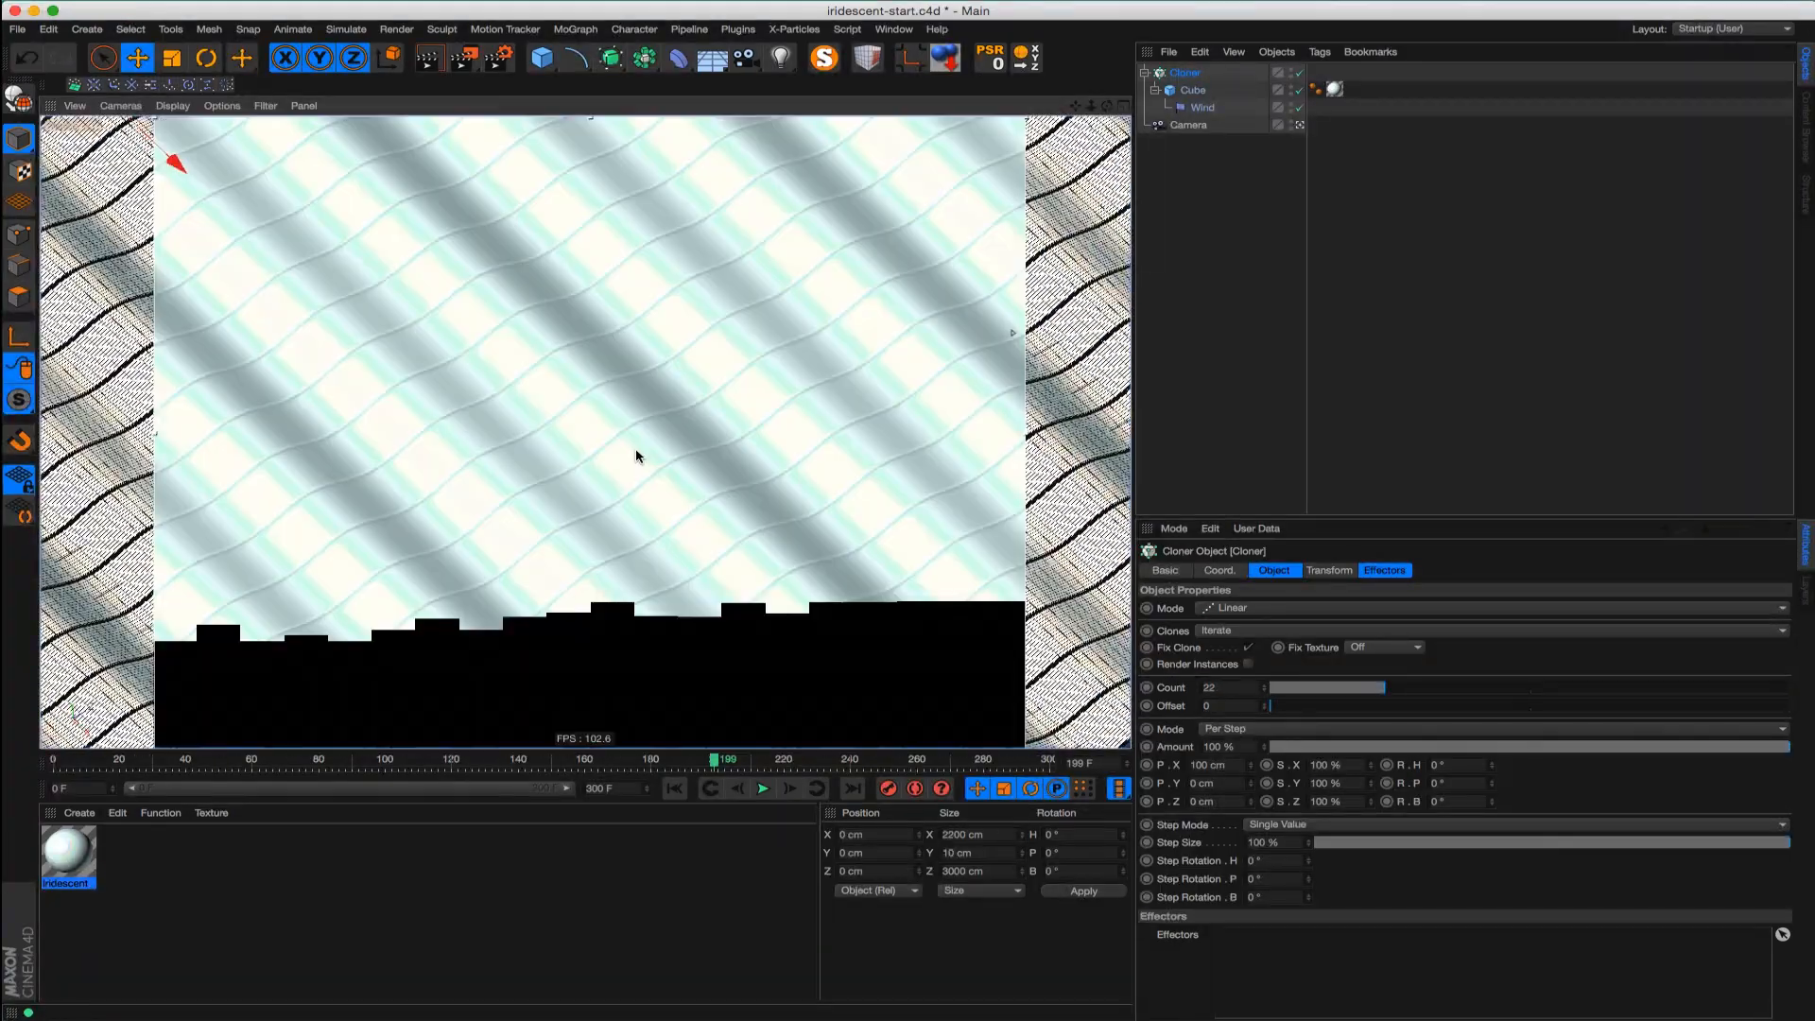
Orbit the parallel camera slightly to adjust the color bands rendered across the ribbons
key("ctrl+r")
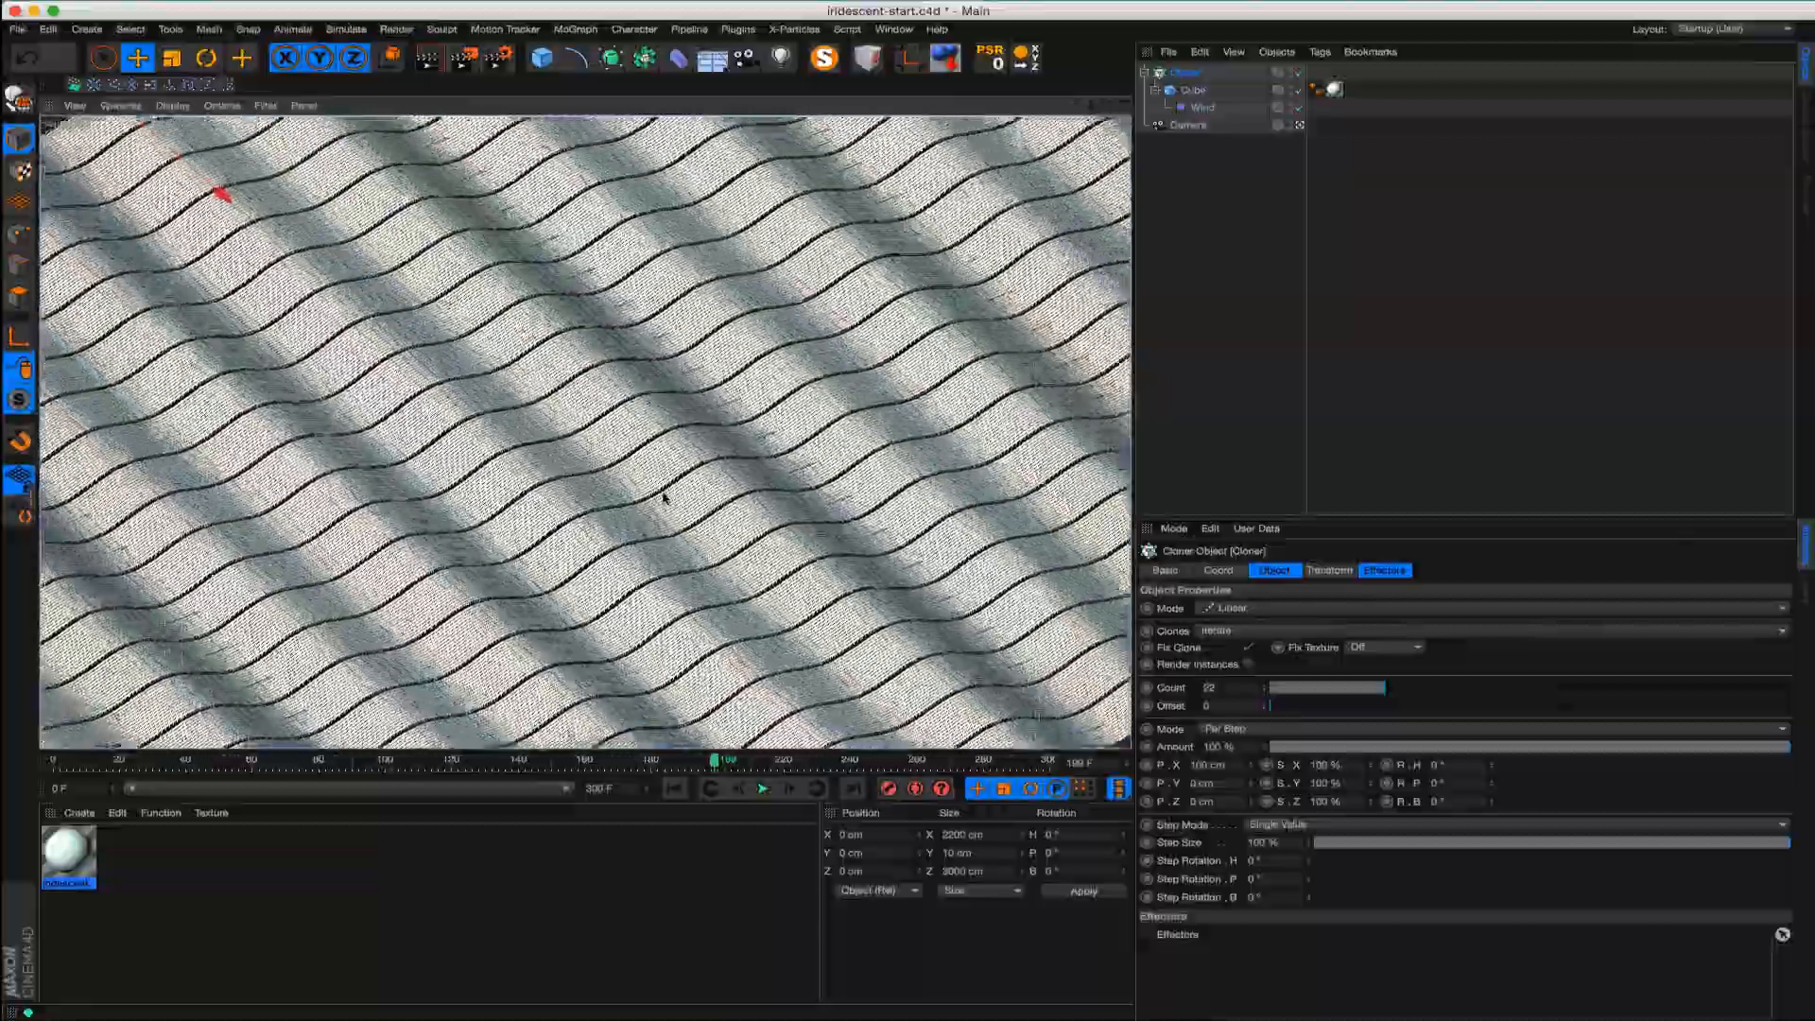
key("ctrl+r")
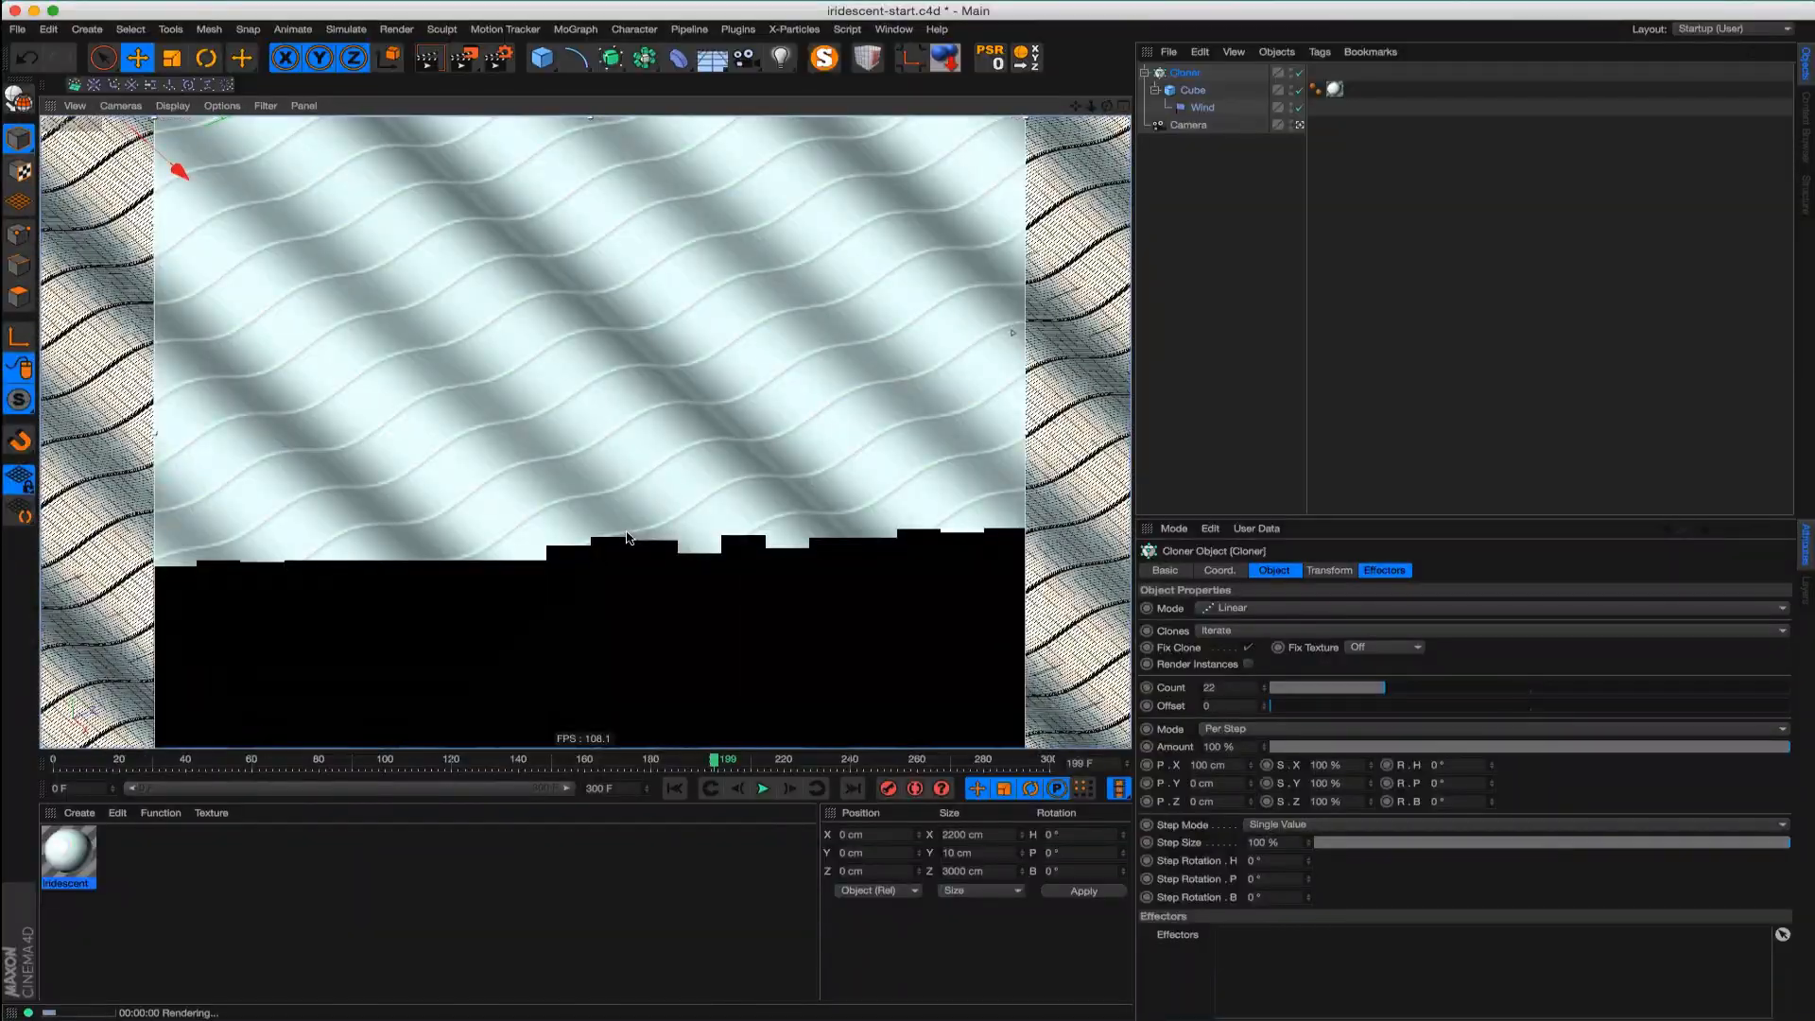
left_click_drag(680, 428, 714, 543, "alt")
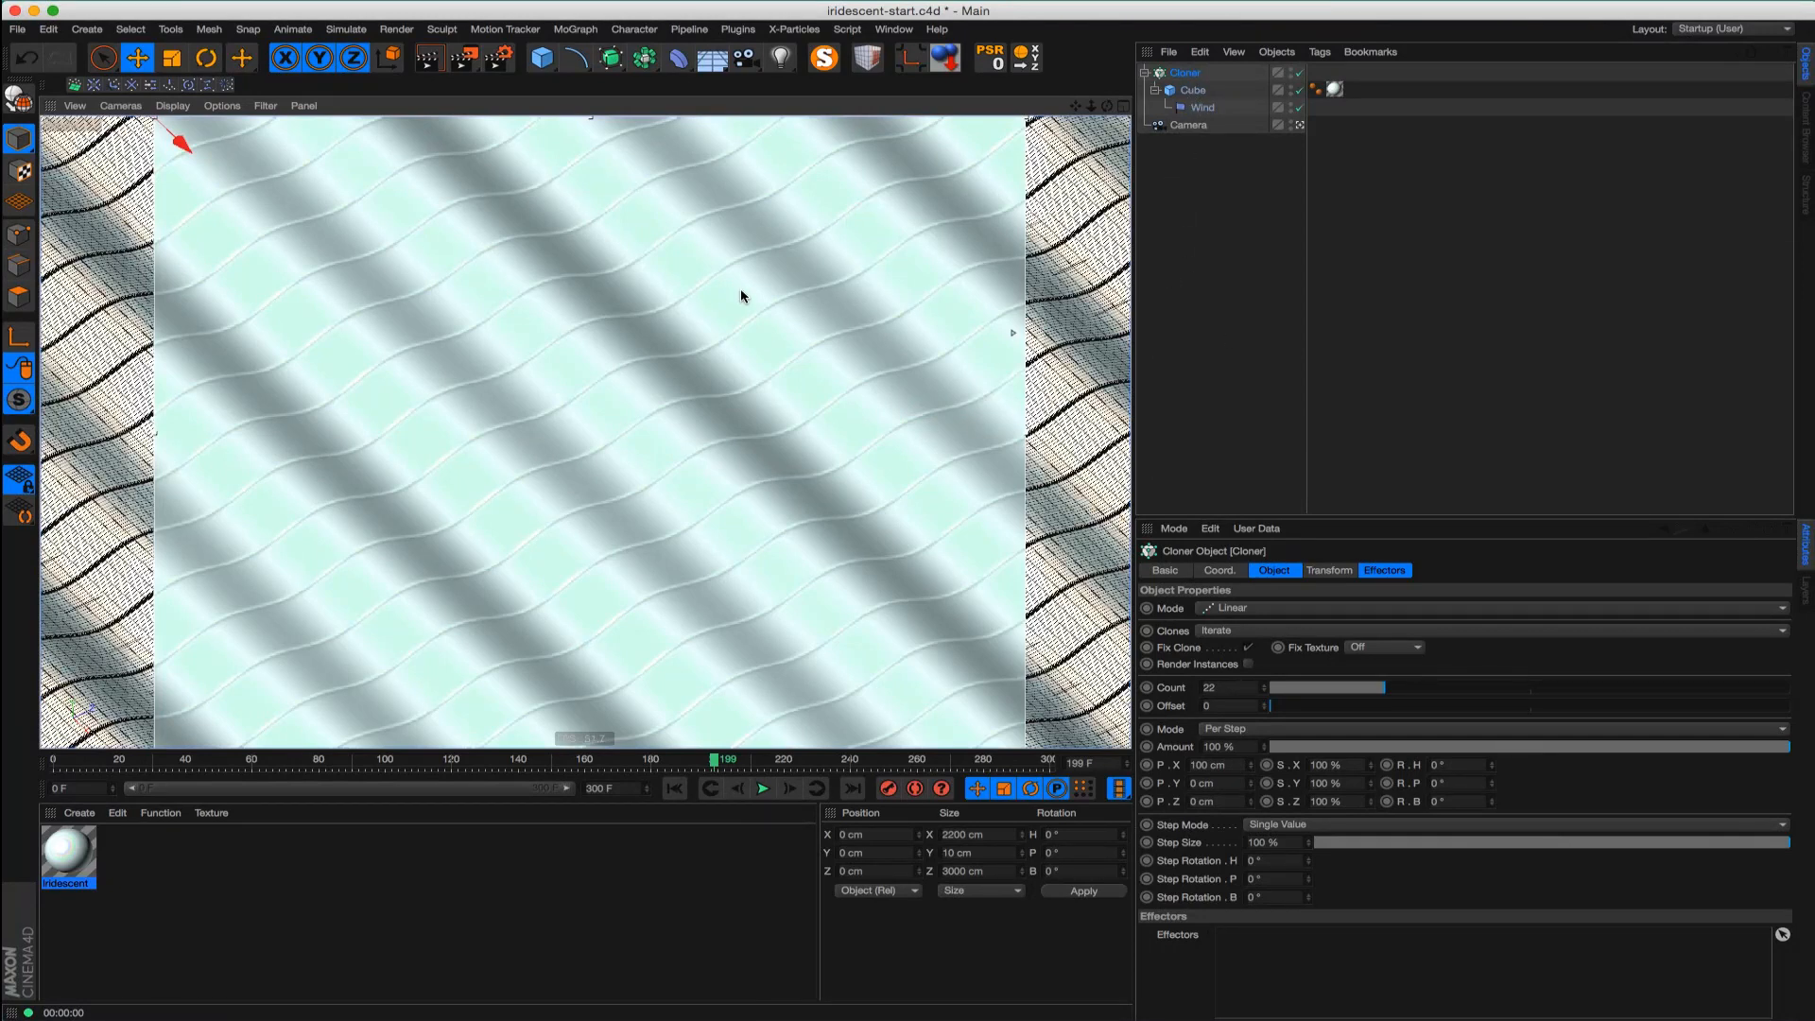
Select three neighboring clones near the middle of the Cloner with the MoGraph Selection tool
left_click(1173, 74)
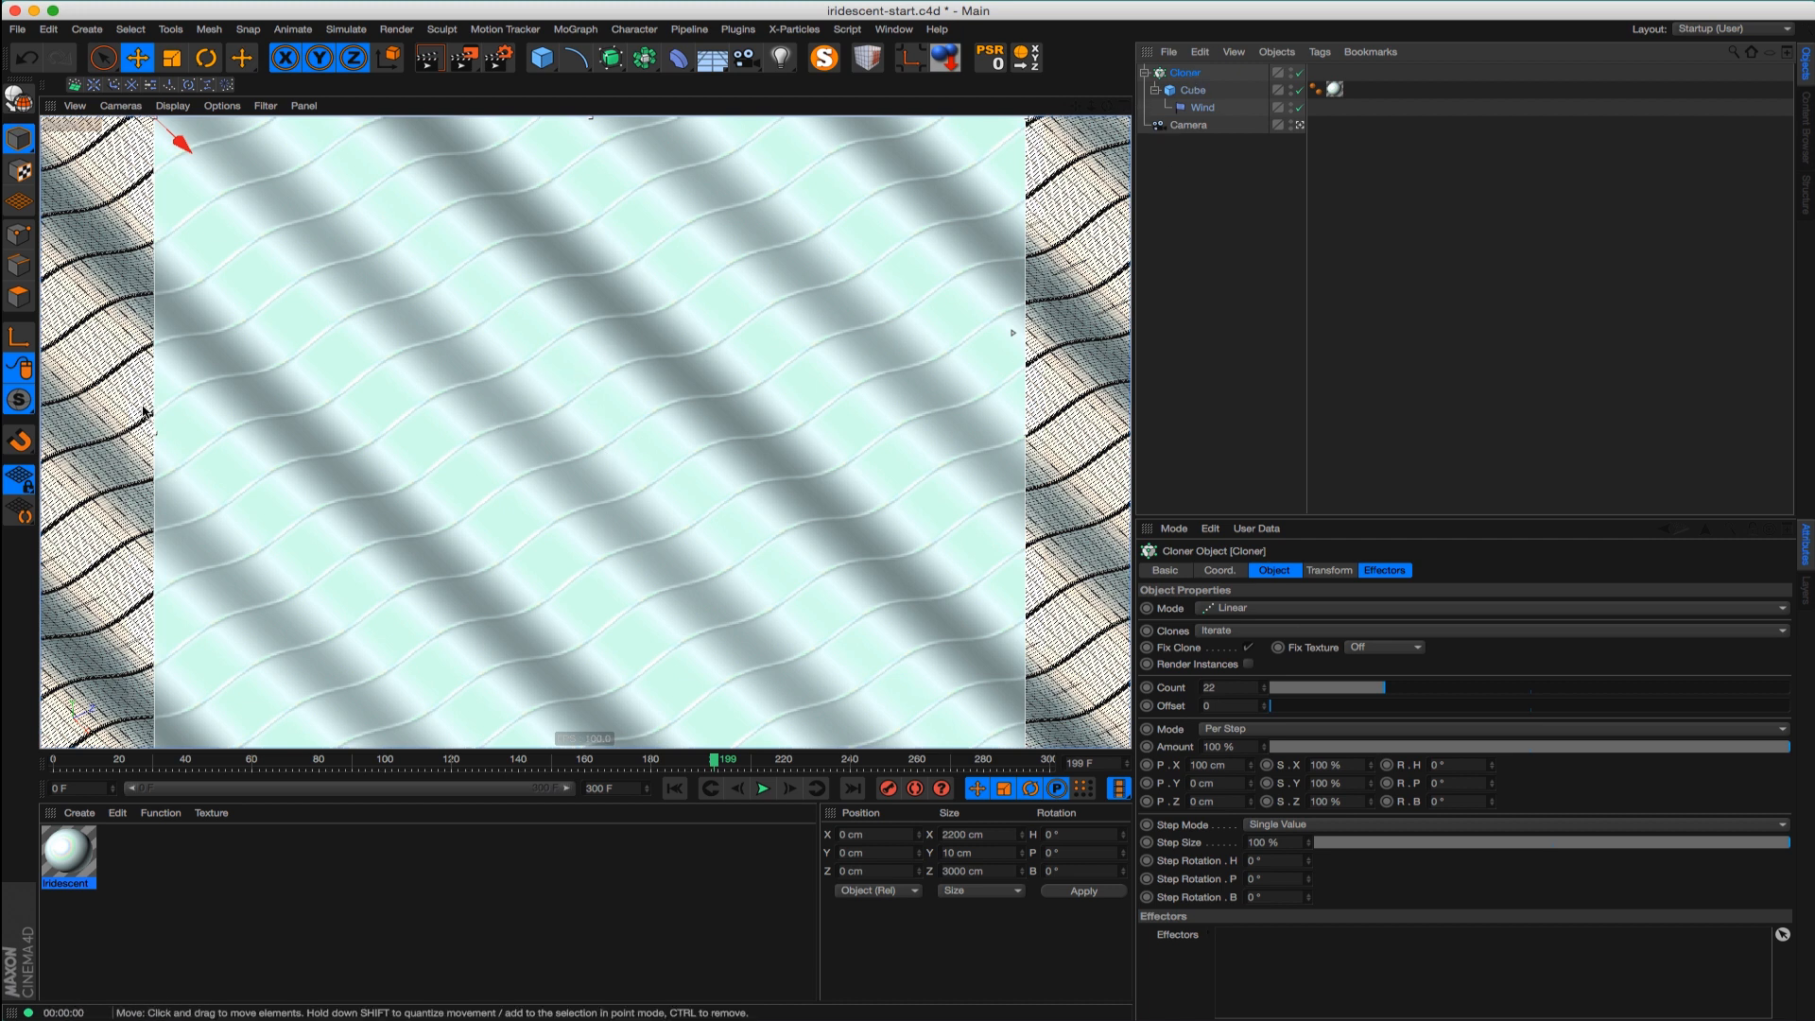
key("ctrl+r")
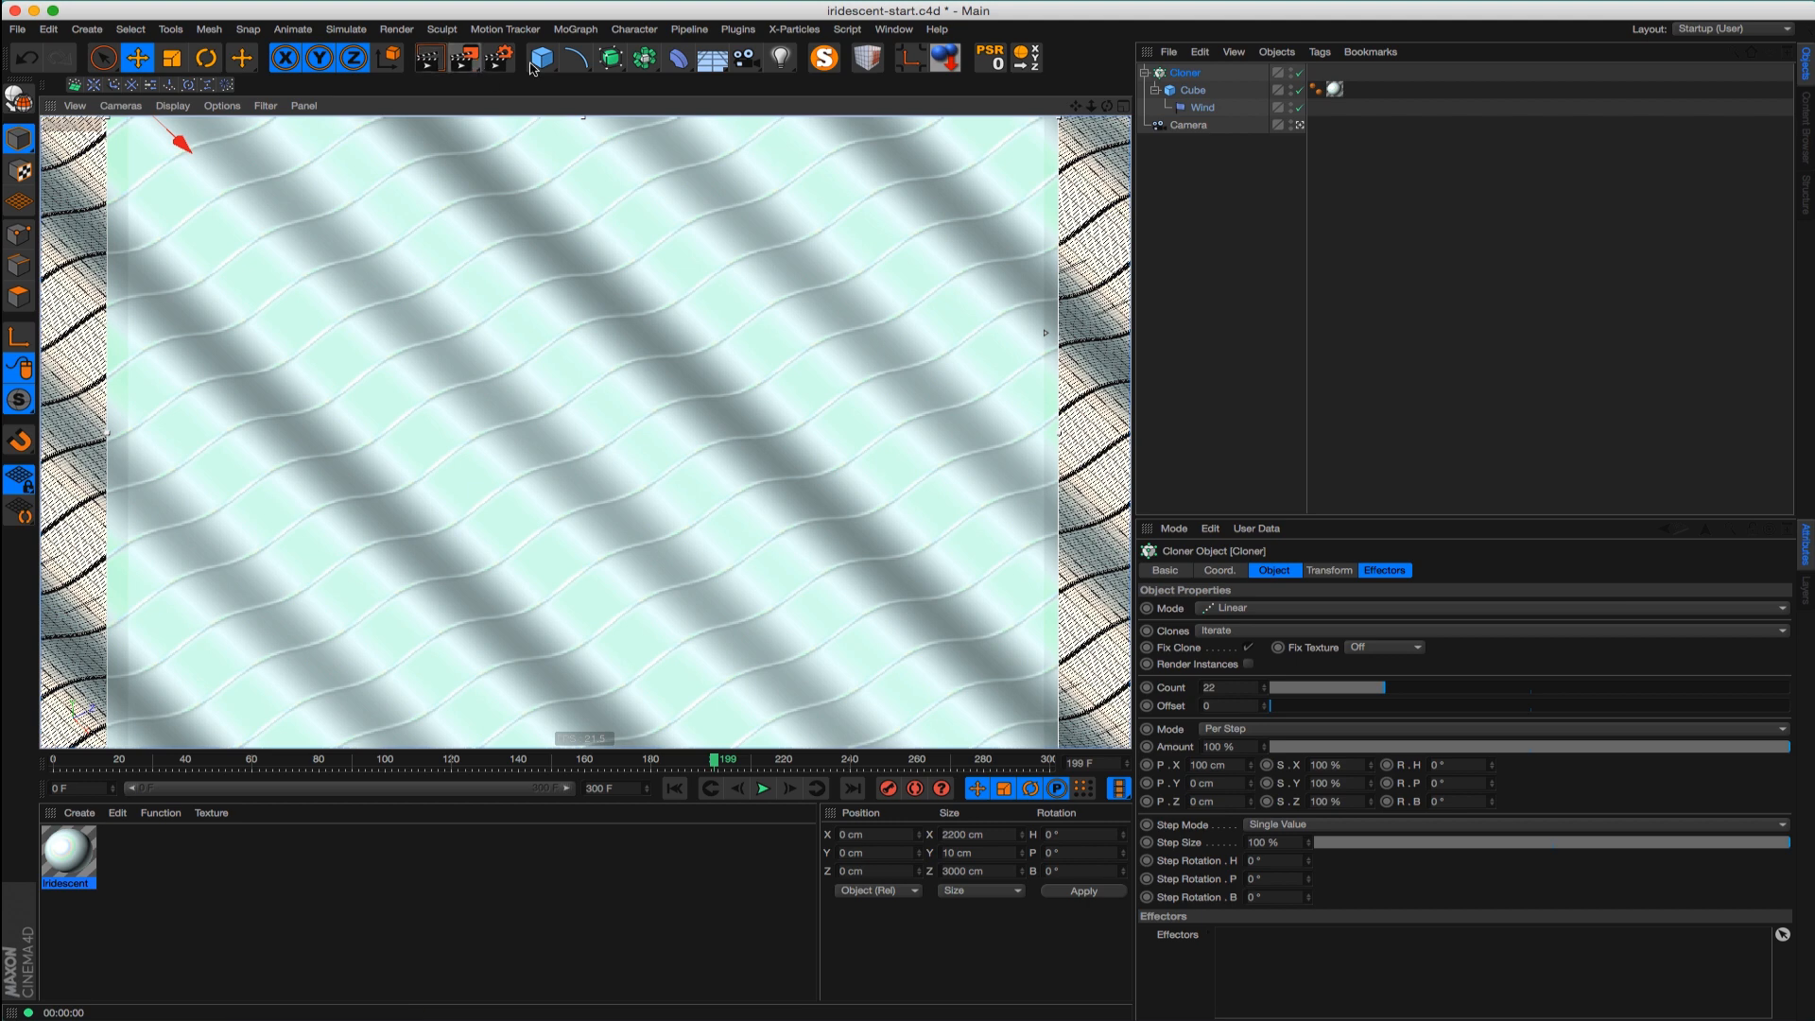
left_click(576, 29)
left_click(609, 49)
middle_click_drag(498, 442, 571, 394, "alt")
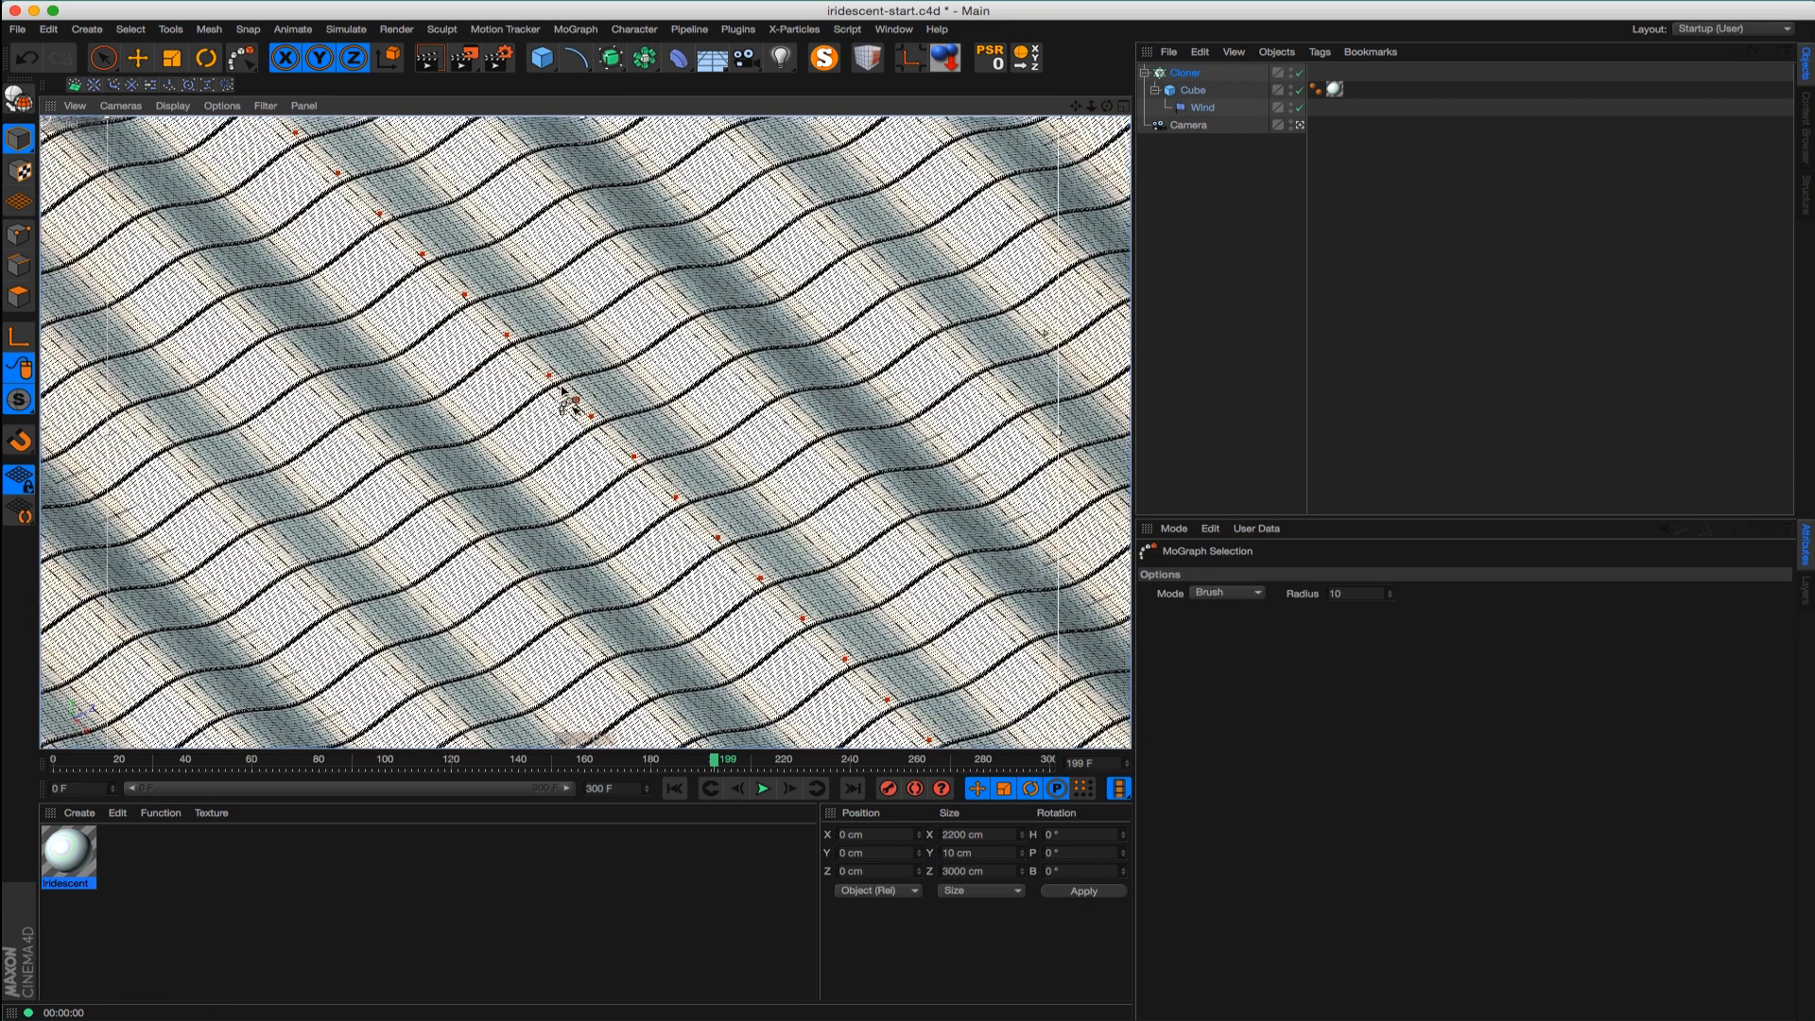
left_click(552, 382)
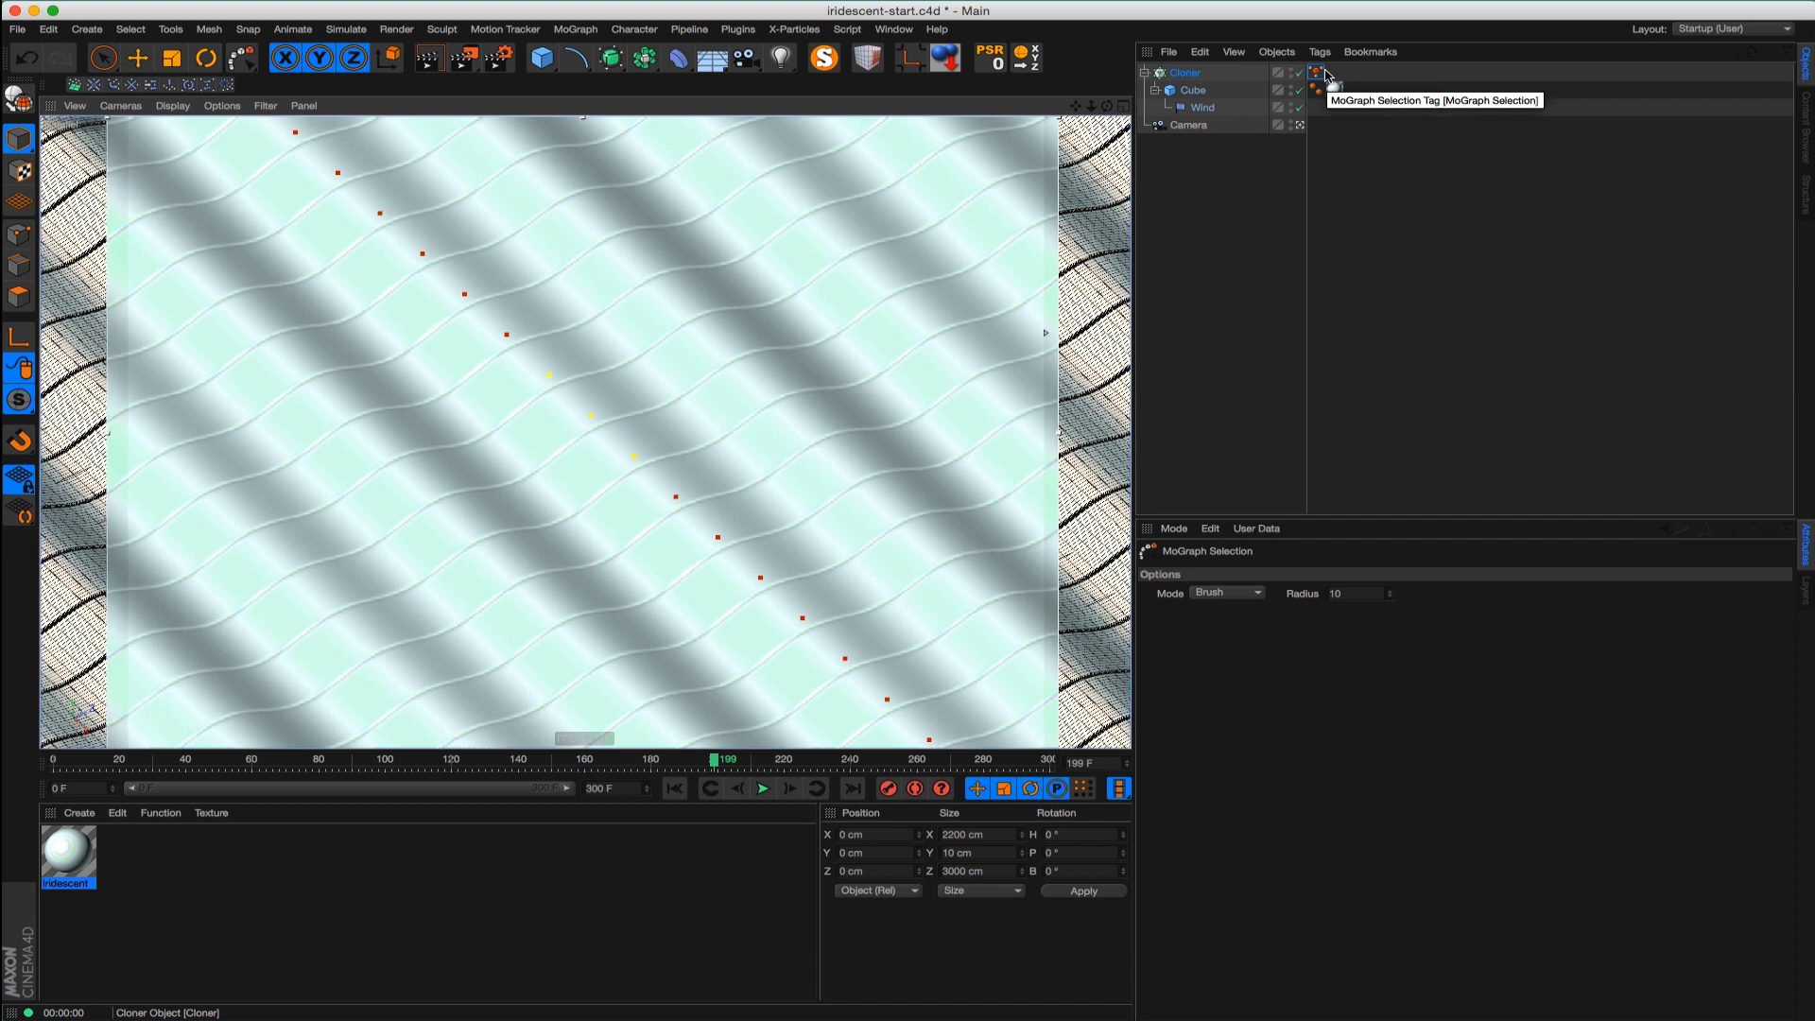
Add a Volume effector for the selected clones and enable its Visibility parameter to hide them
left_click(576, 29)
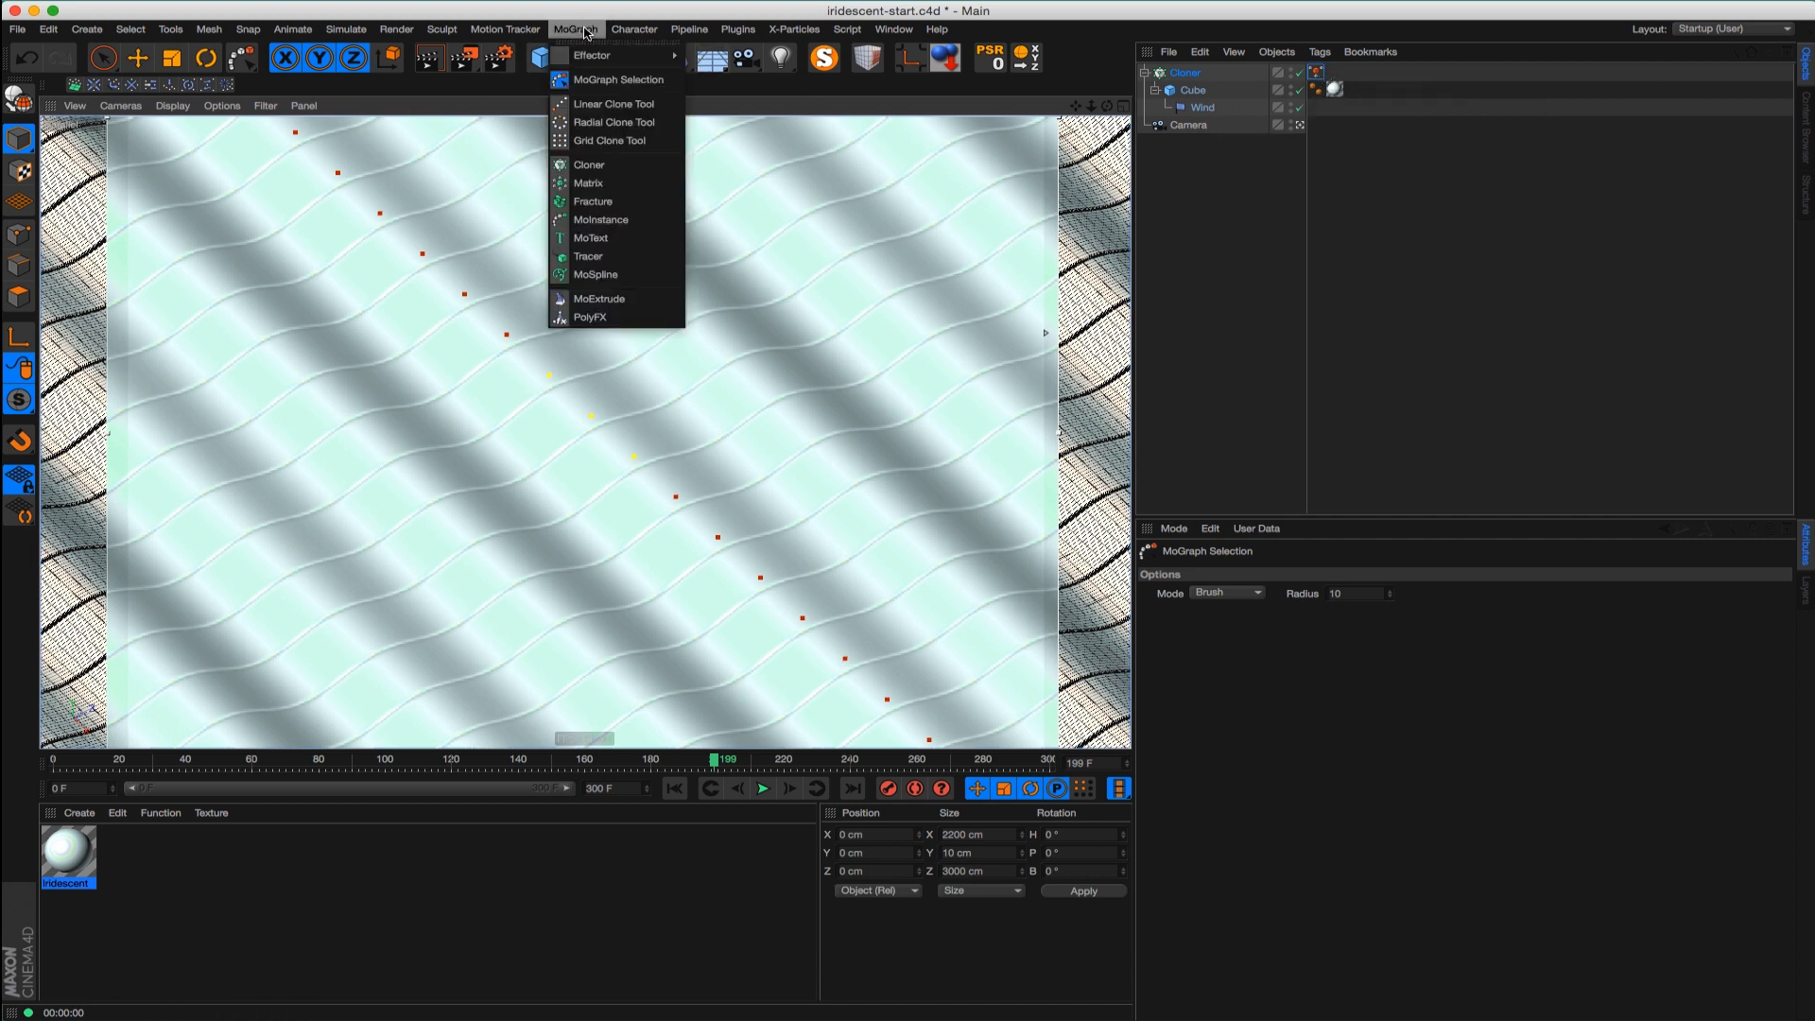
mouse_move(609, 59)
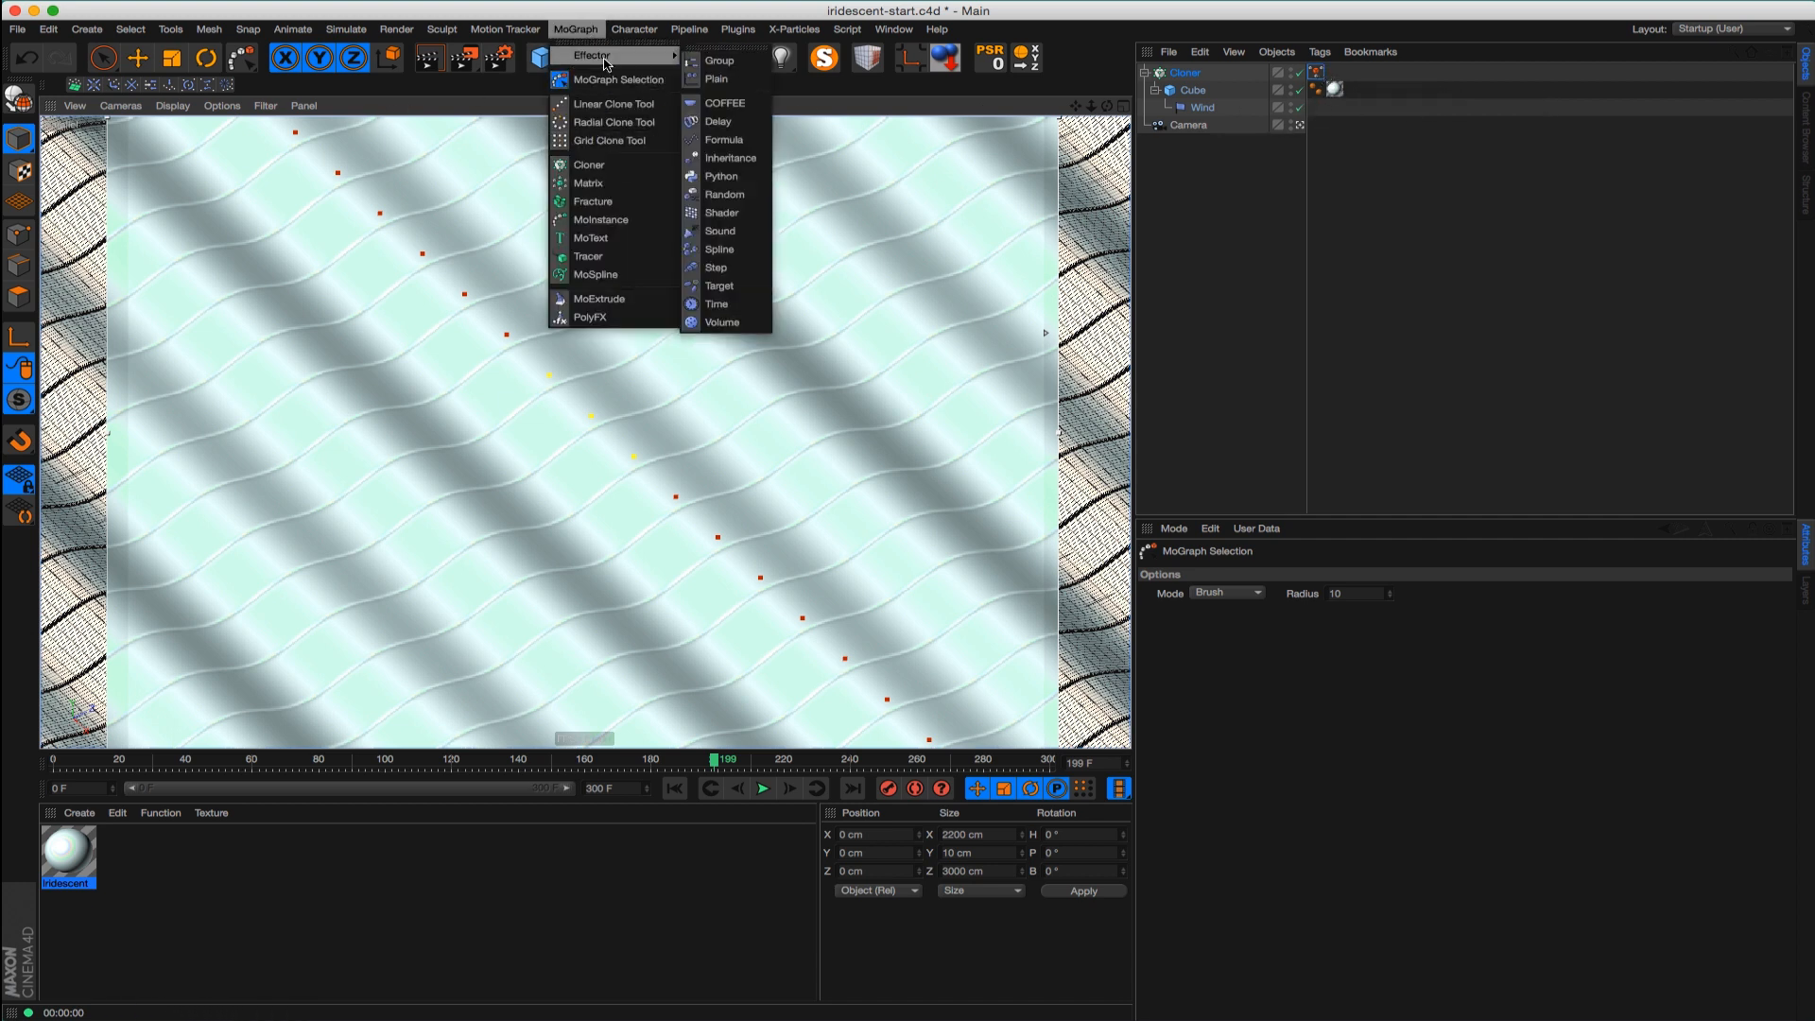
left_click(728, 322)
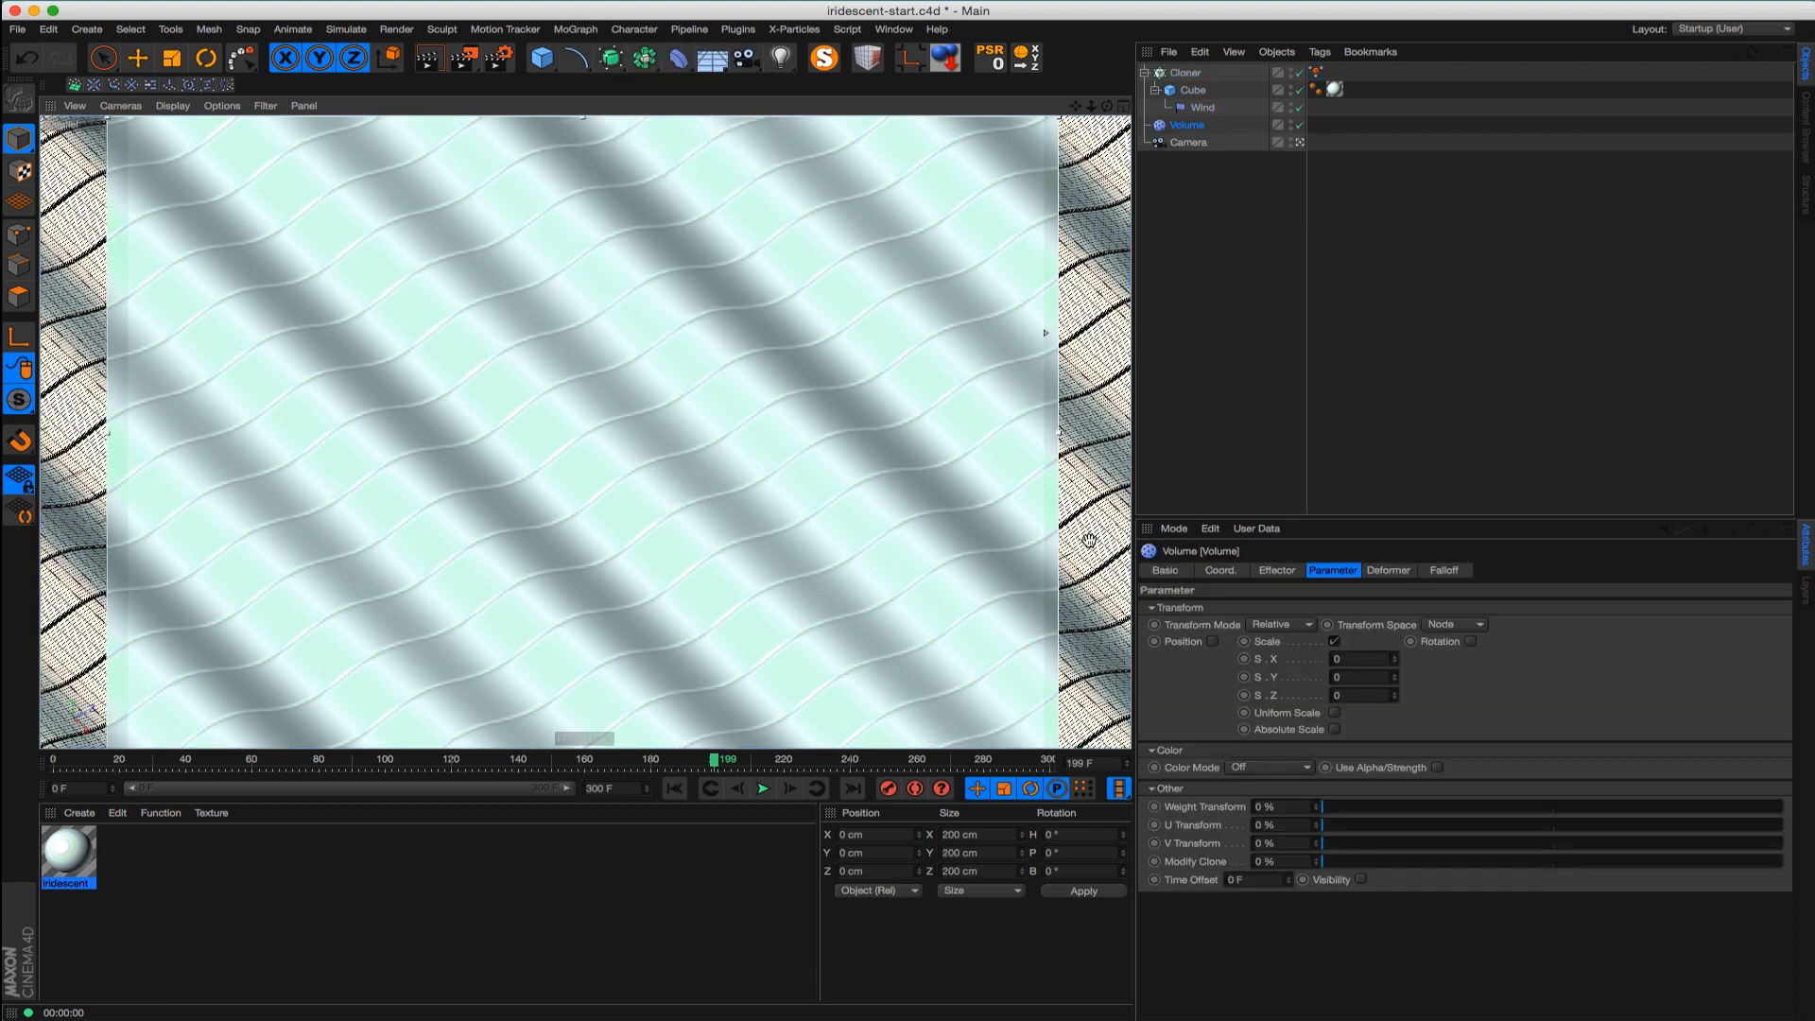
left_click(1362, 879)
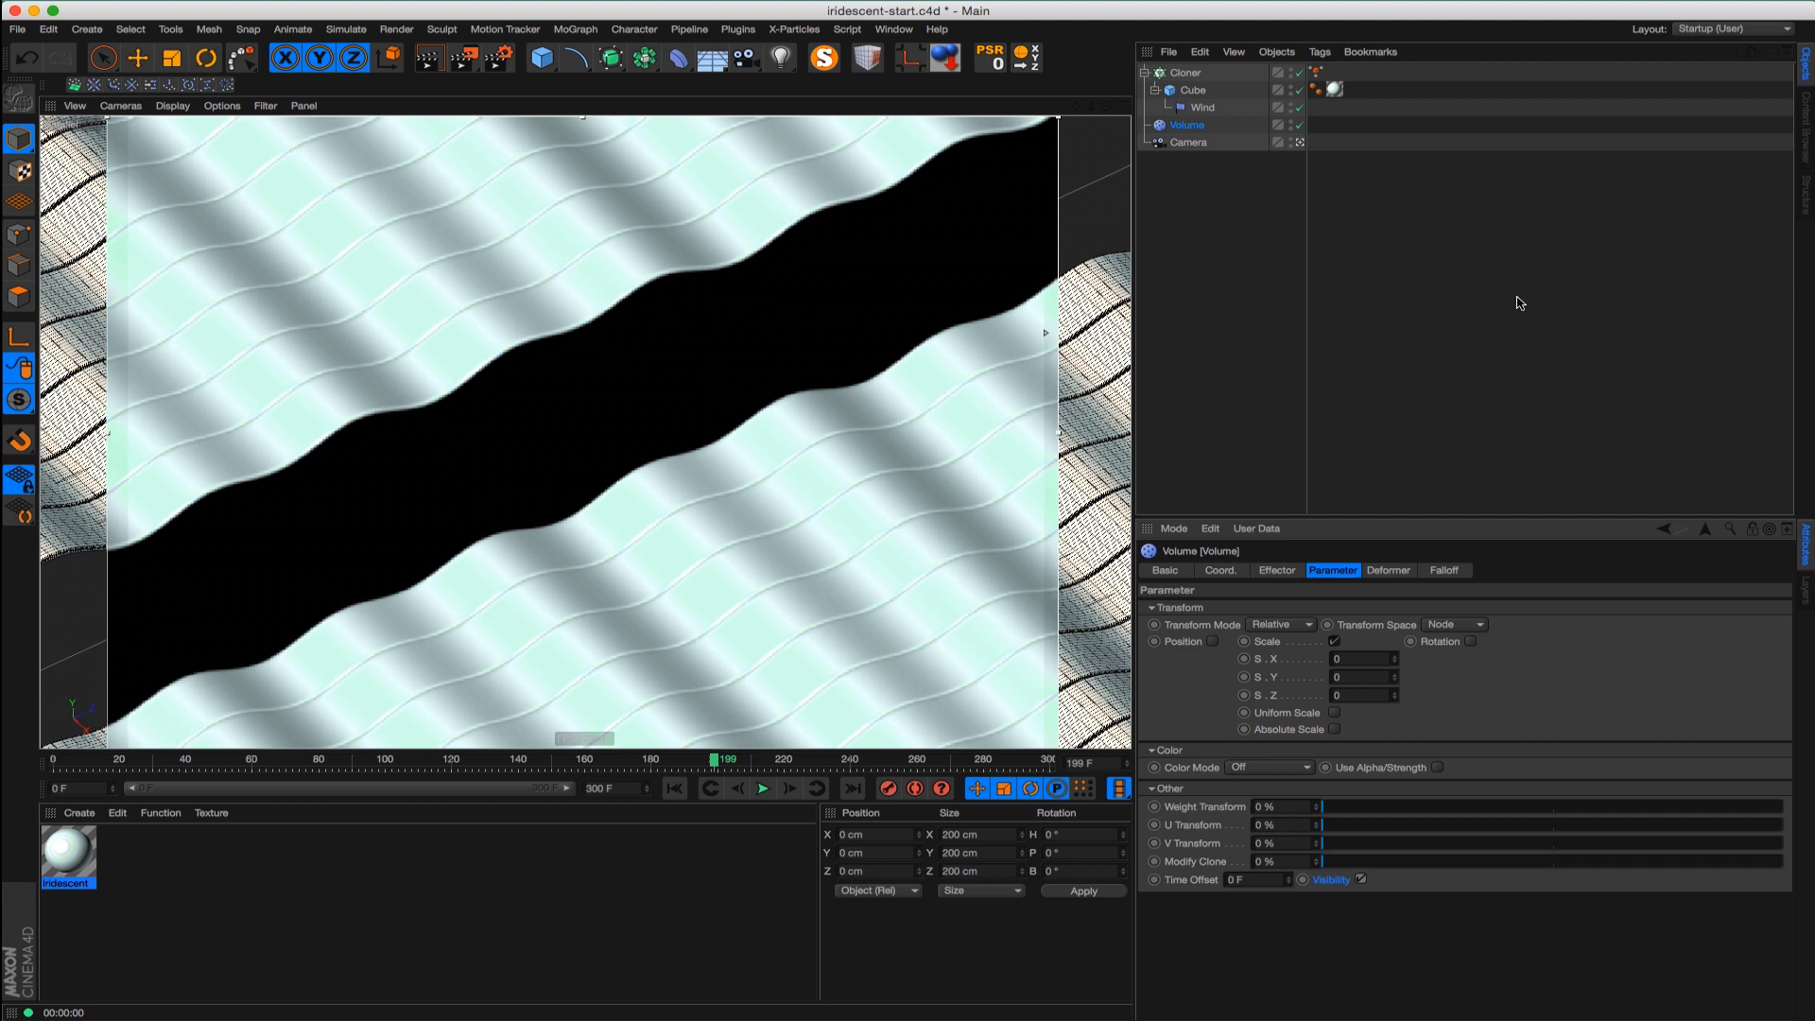
Copy the cube with its Wind deformer out of the Cloner to the top level of the scene
left_click(138, 57)
left_click_drag(1193, 91, 1172, 165, "ctrl")
key("ctrl+z")
left_click(1191, 91)
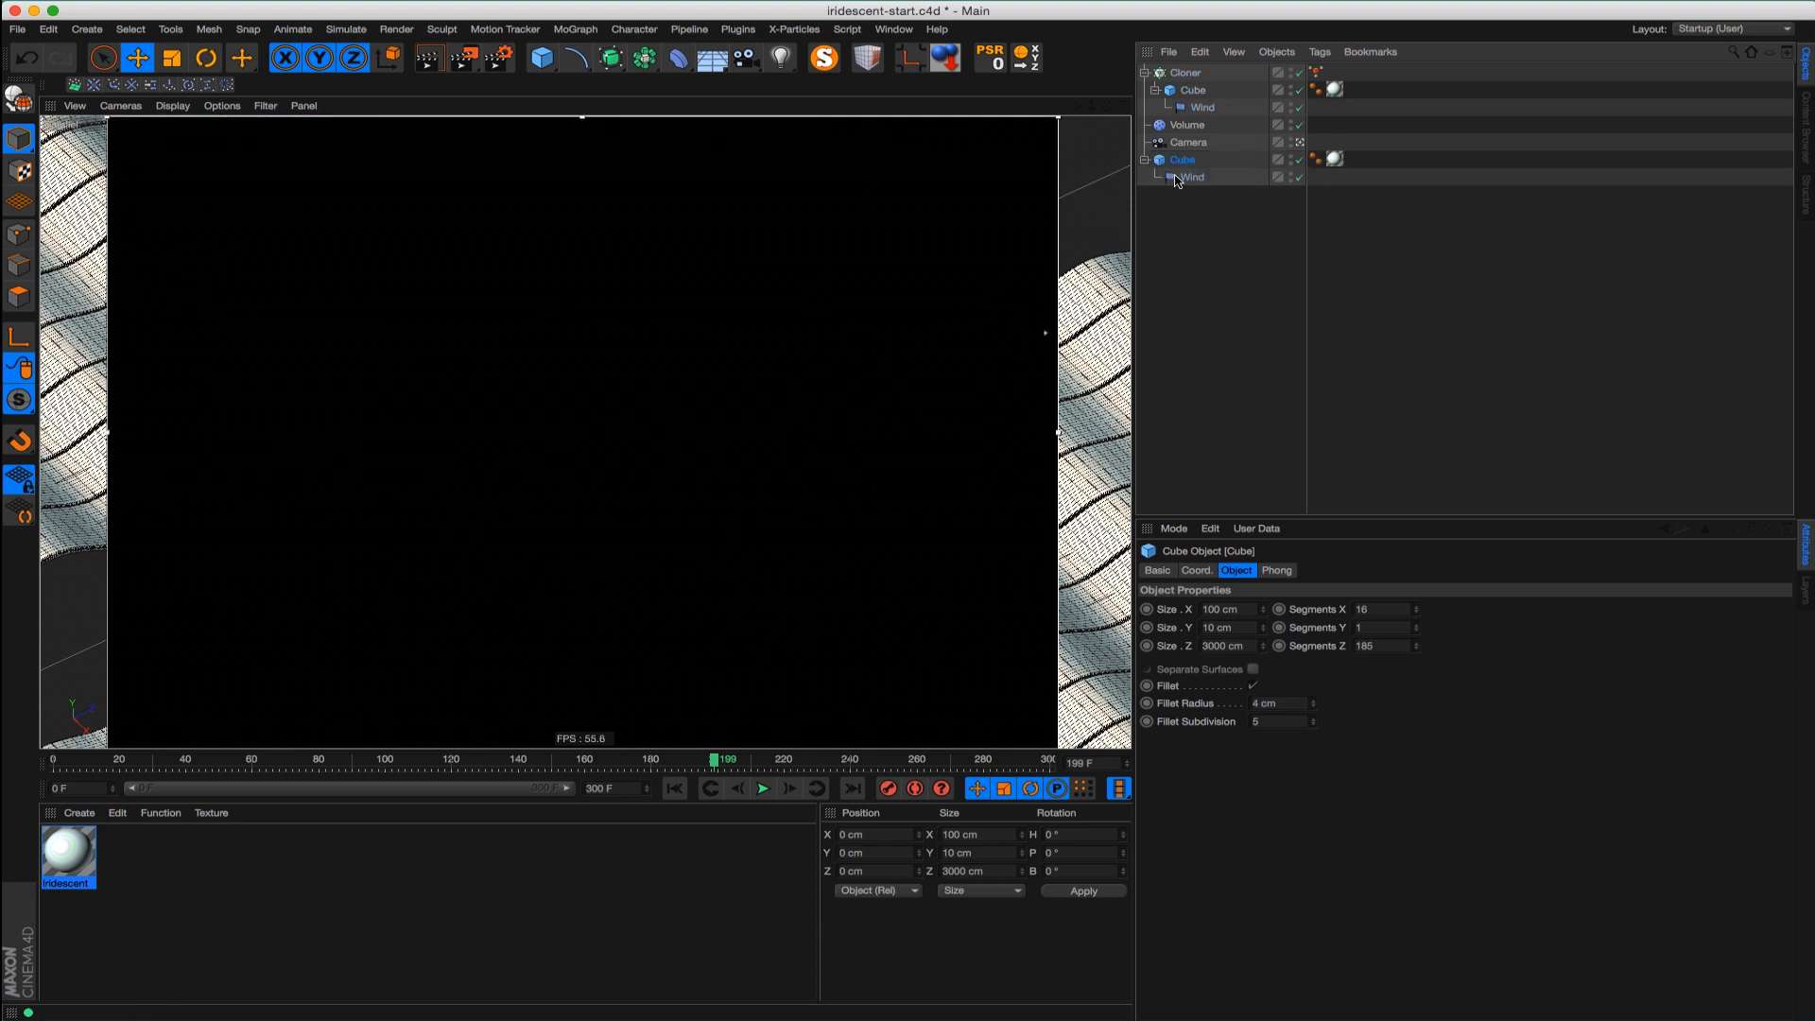
Move the copied cube along X to 900 cm so it fills the first hidden strip in the ribbon gap
scroll(831, 415, "down", 10)
left_click_drag(722, 380, 831, 478)
scroll(834, 435, "up", 10)
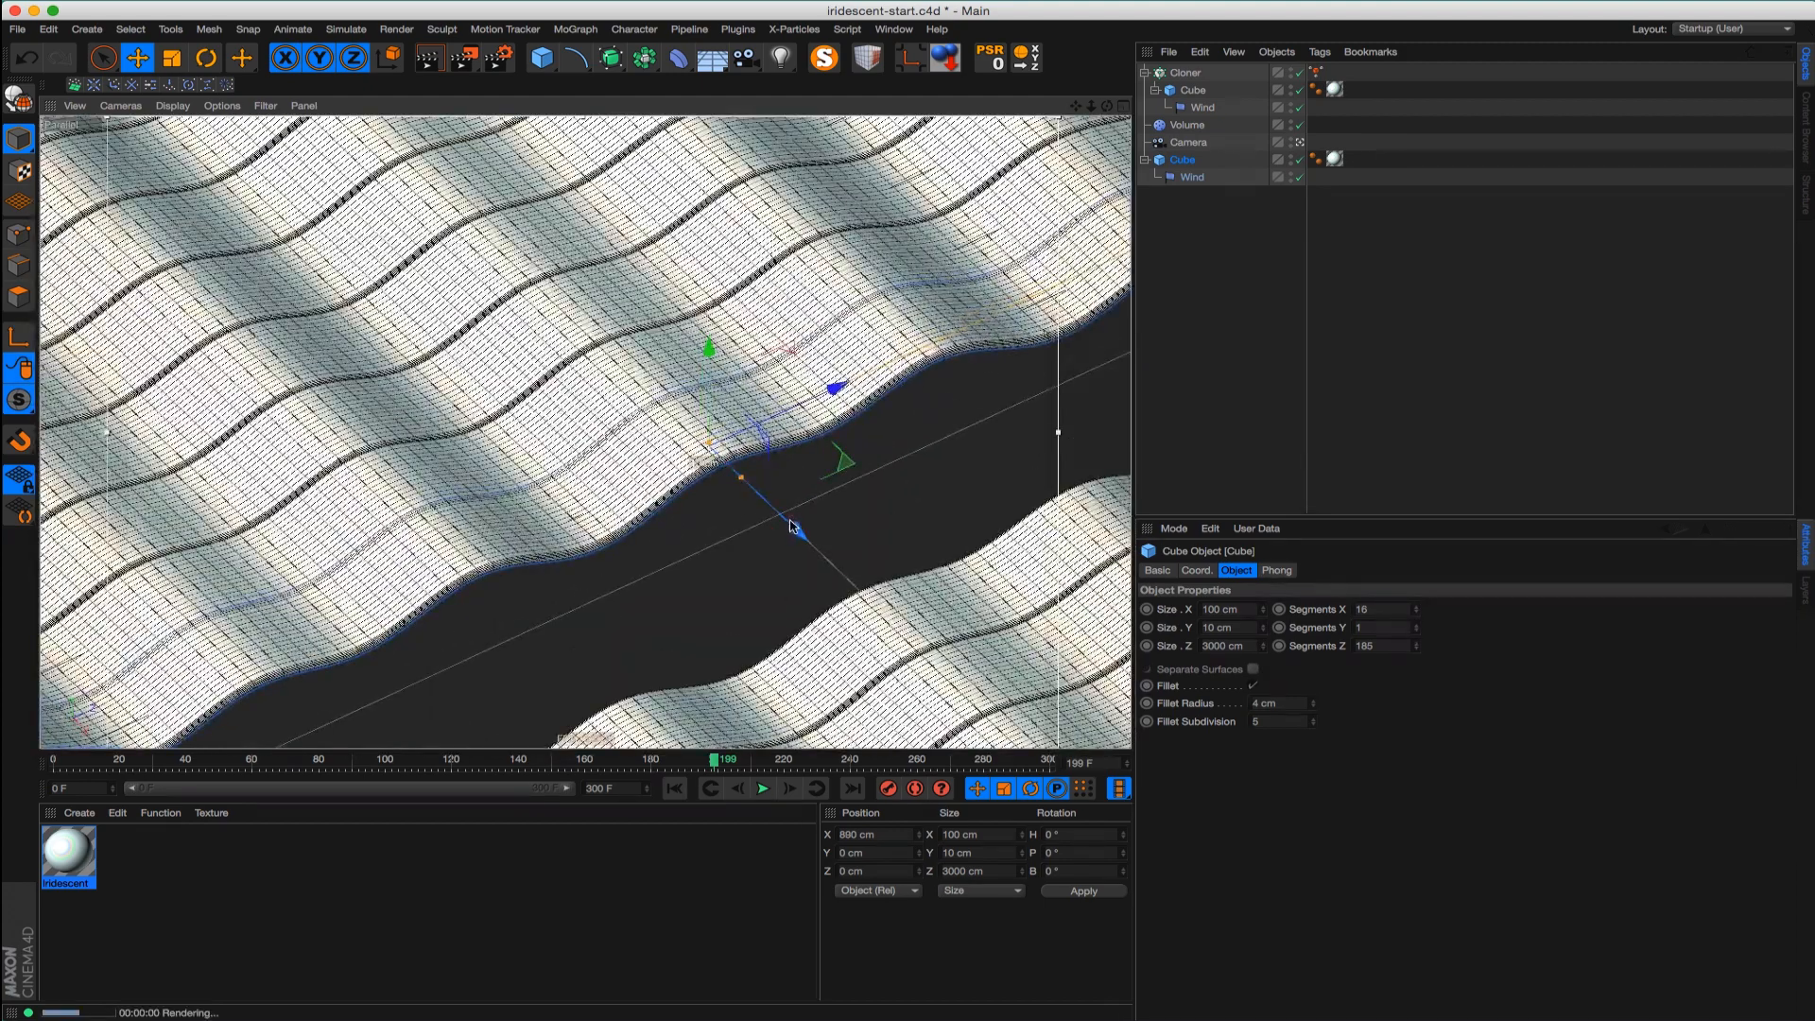
left_click_drag(795, 531, 599, 398)
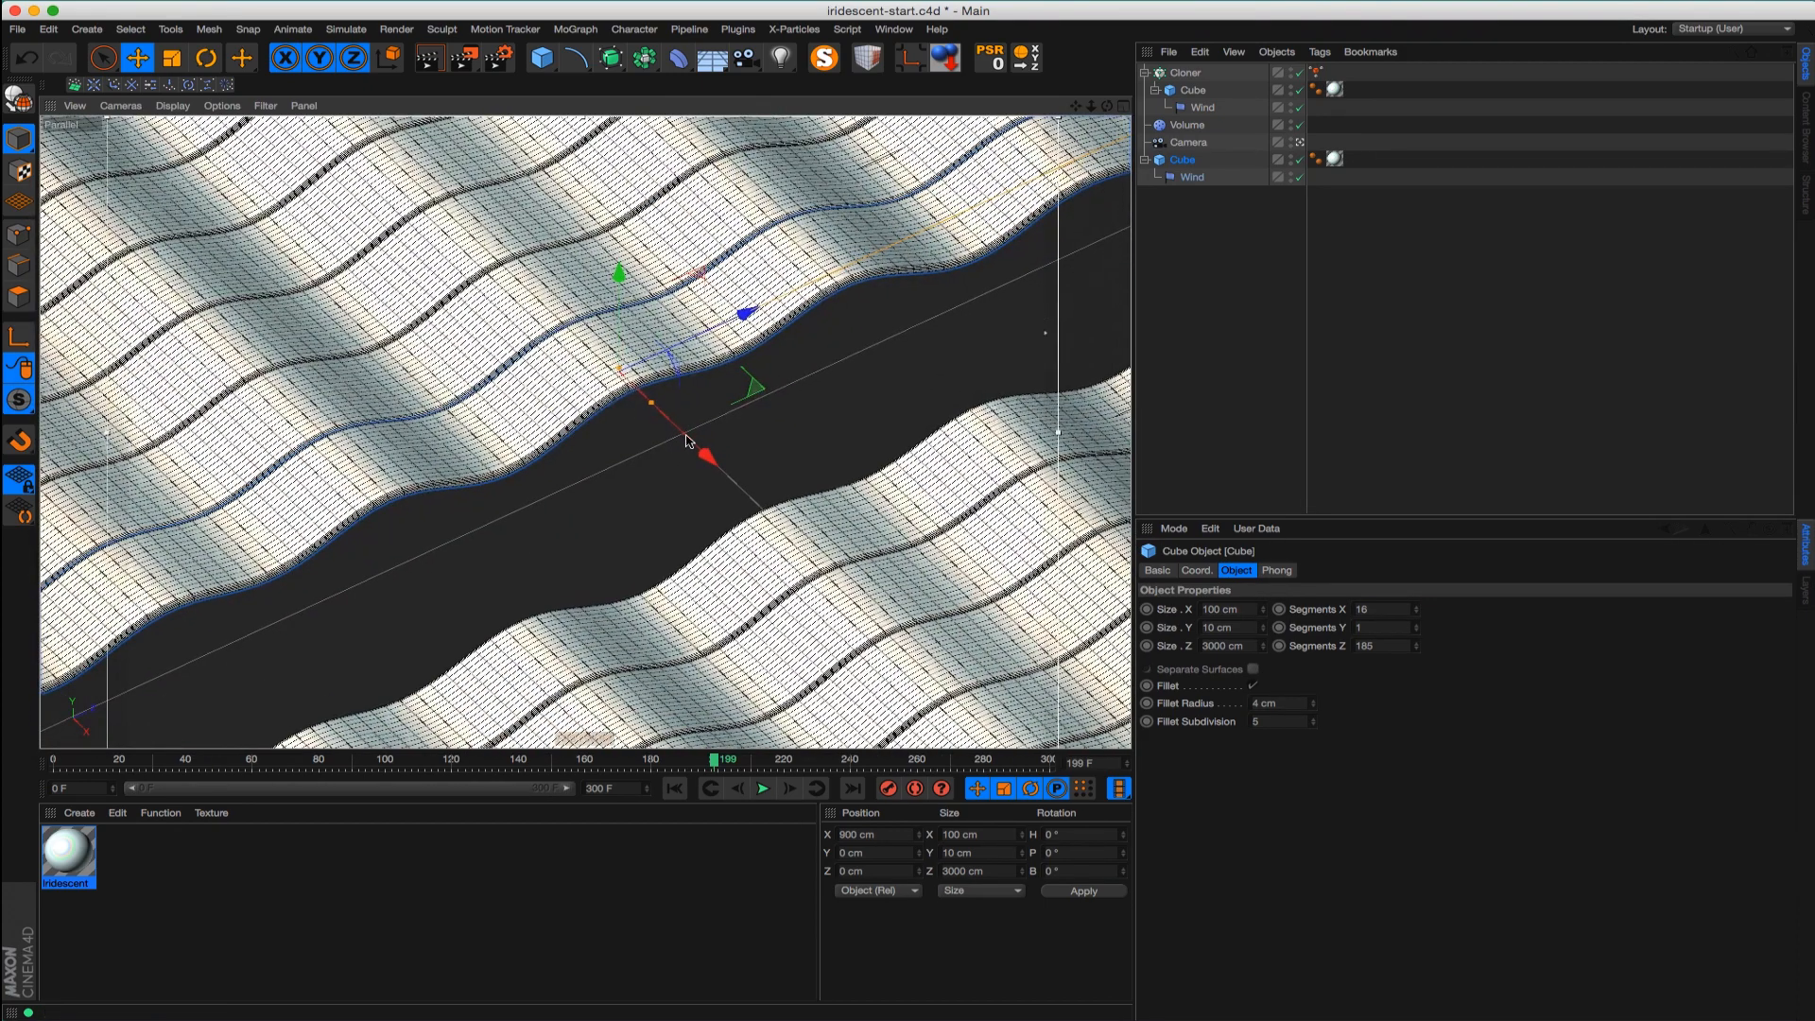
key("ctrl+r")
mouse_move(620, 391)
middle_mouse_down("alt")
mouse_move(658, 367)
mouse_move(587, 399)
middle_mouse_up("alt")
scroll(605, 395, "down", 2)
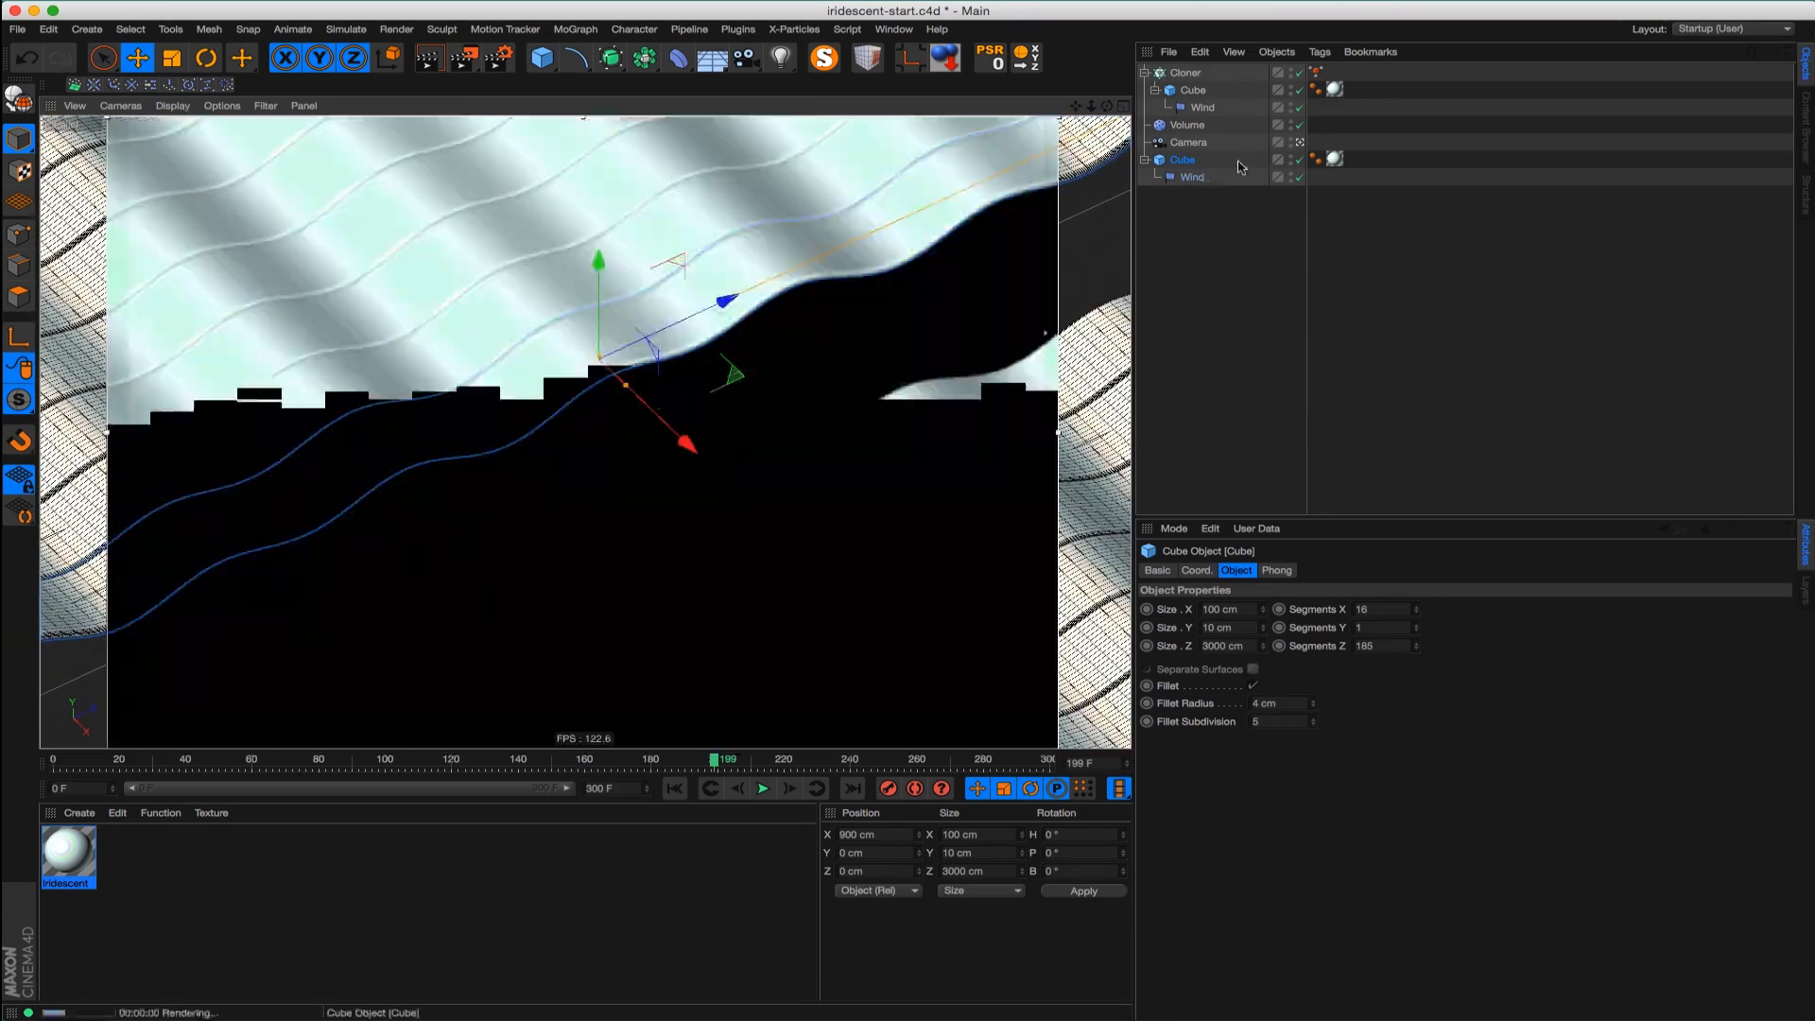
Set the copied ribbon's Wind deformer to an amplitude of 97 cm and a turbulence of 86%
left_click(1237, 177)
middle_click_drag(768, 300, 807, 284, "alt")
scroll(667, 331, "down", 5)
middle_click_drag(674, 322, 629, 348, "alt")
scroll(620, 372, "up", 3)
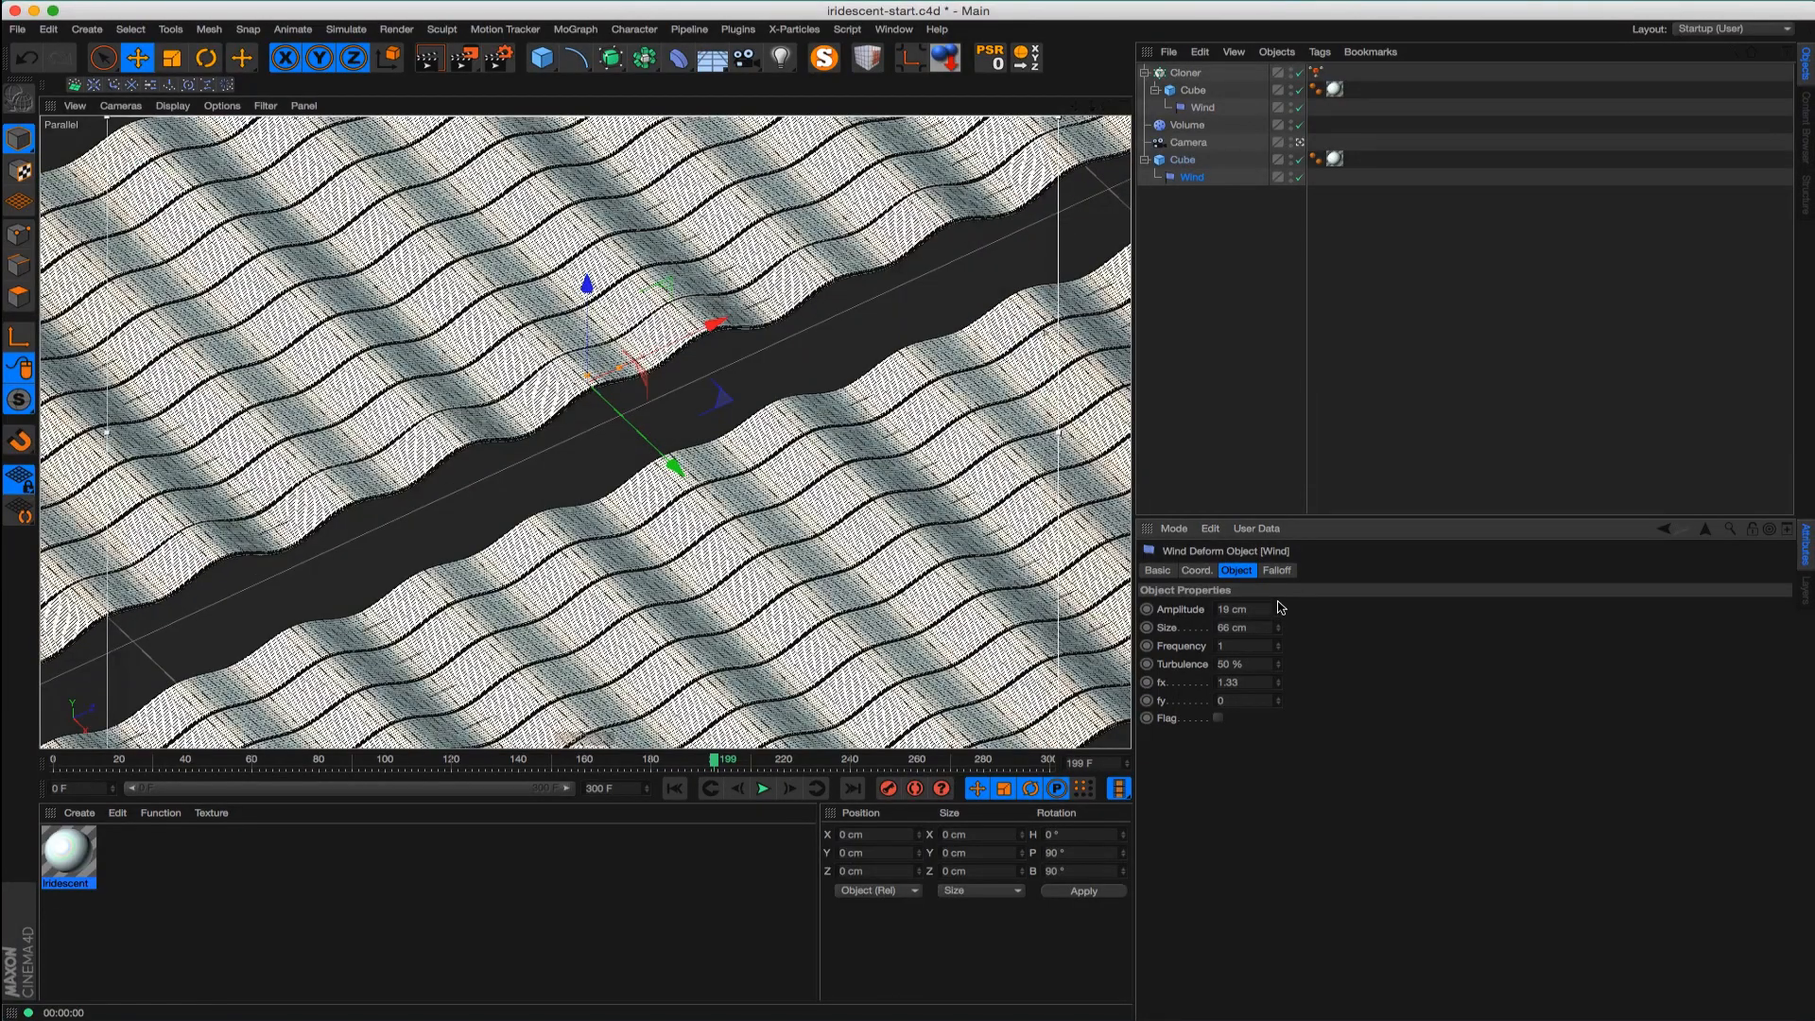
left_click_drag(1278, 609, 1283, 585)
left_click_drag(1279, 664, 1279, 610)
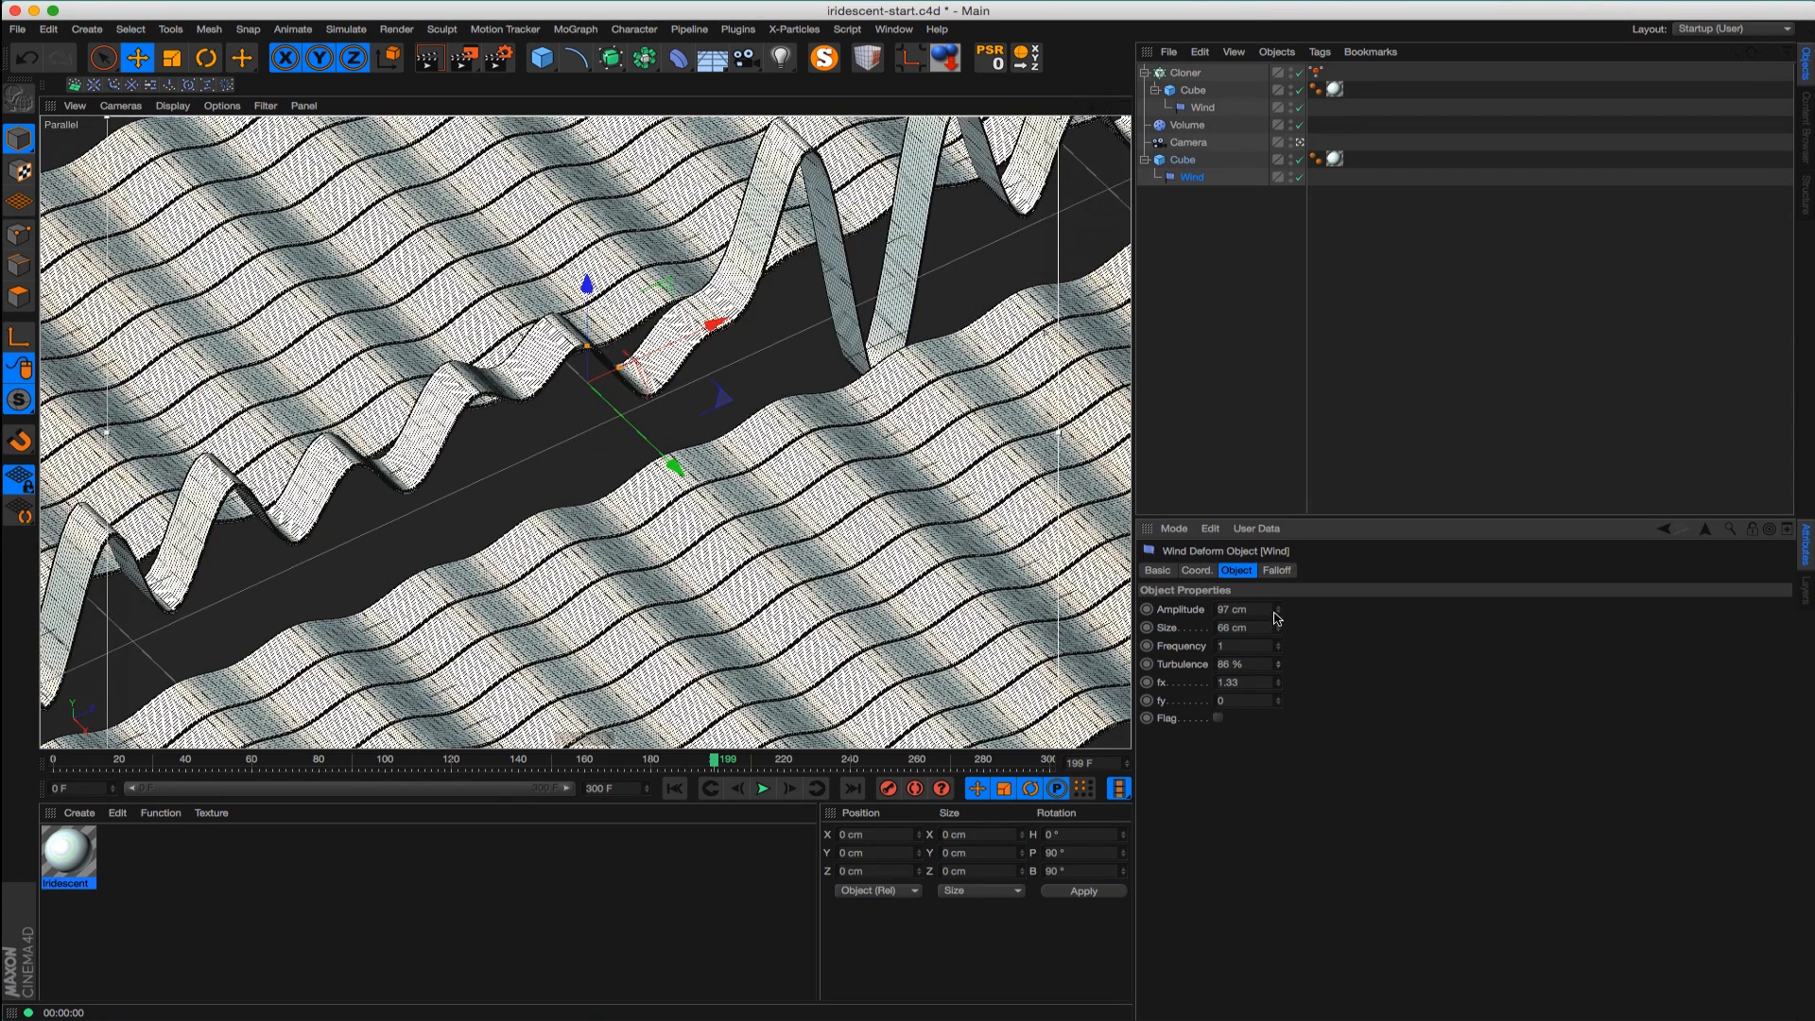
Give the ribbon's Wind deformer a Box falloff and stretch it to about 886 by 246 cm along the ribbon
left_click(1276, 570)
left_click(1292, 608)
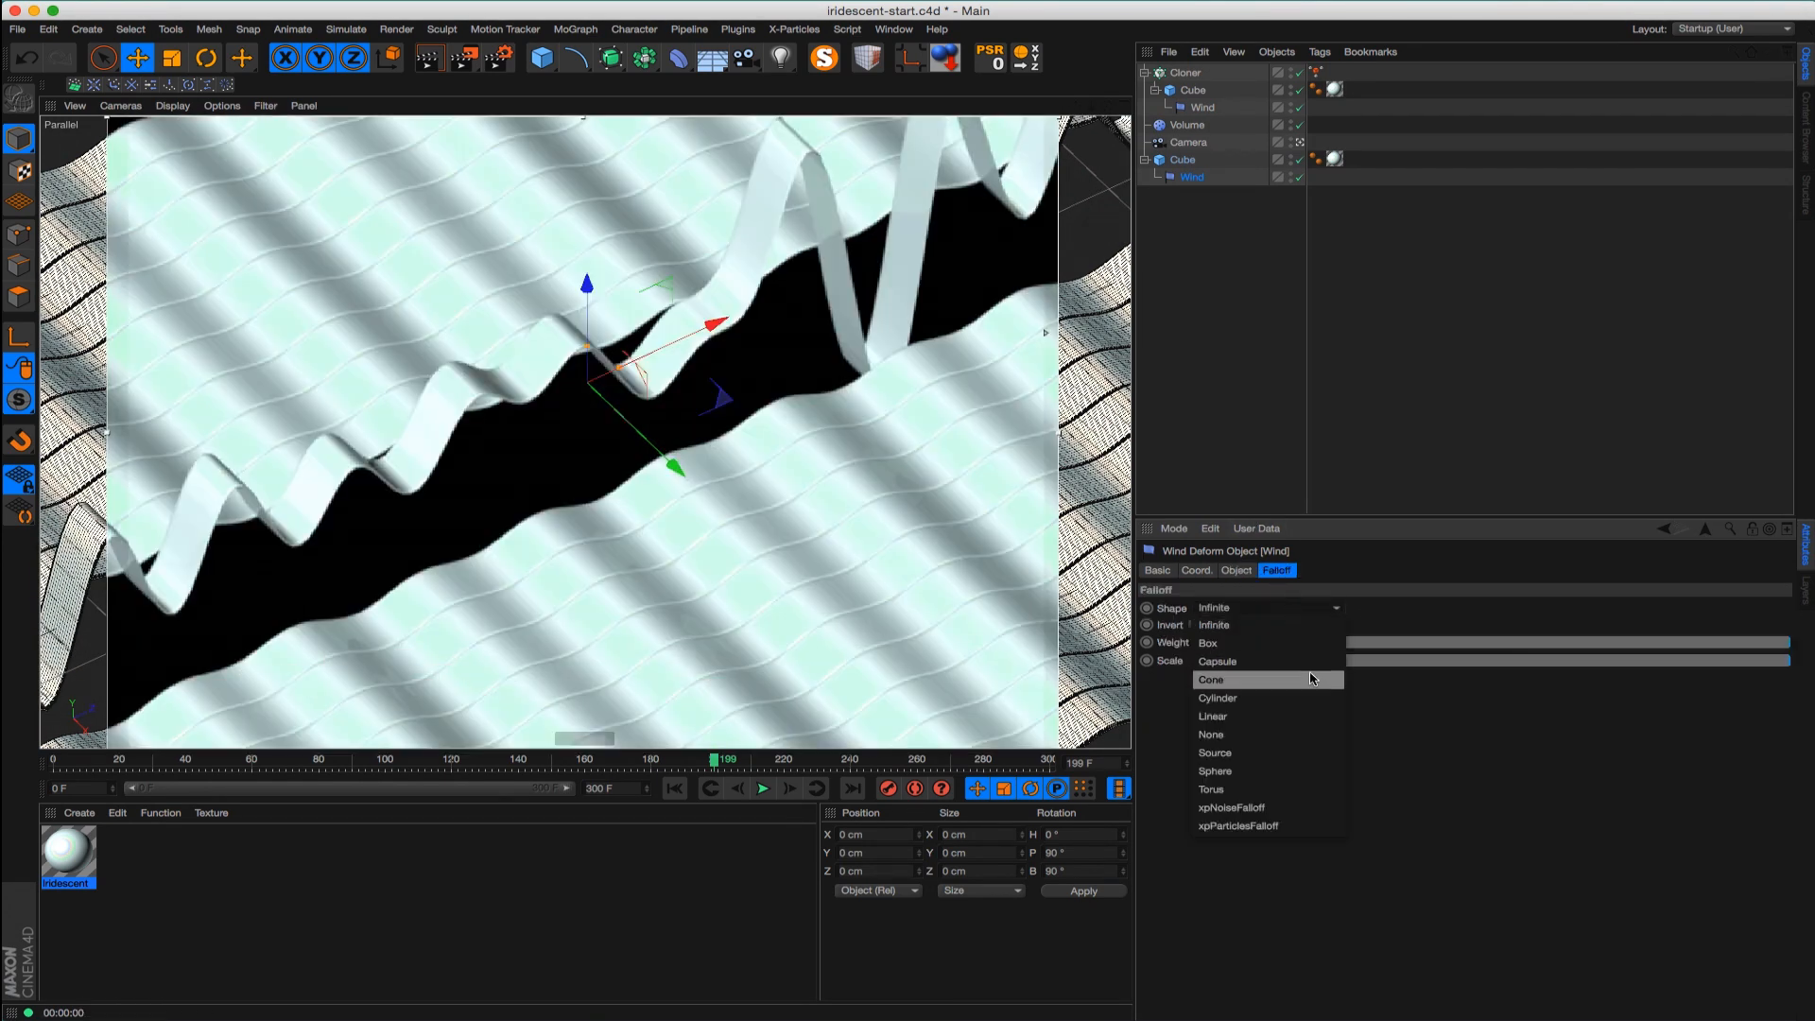
left_click(1284, 645)
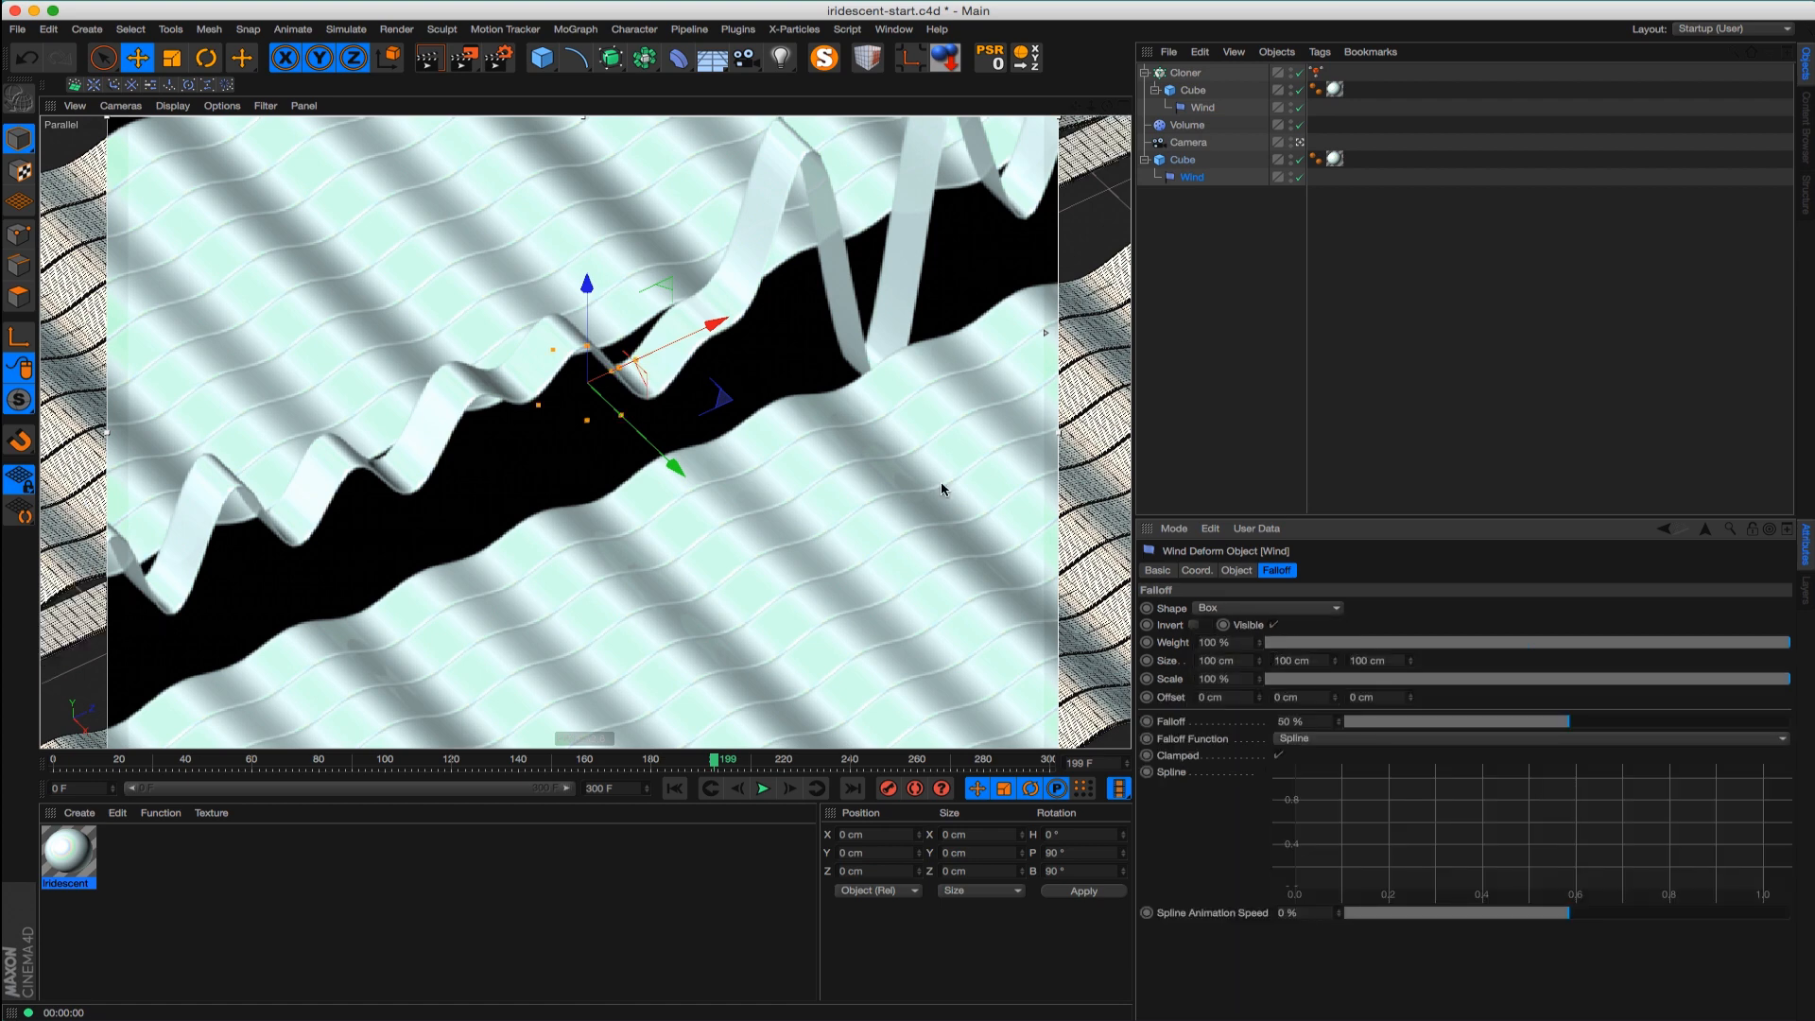
left_click_drag(636, 365, 1020, 185)
left_click_drag(623, 417, 673, 465)
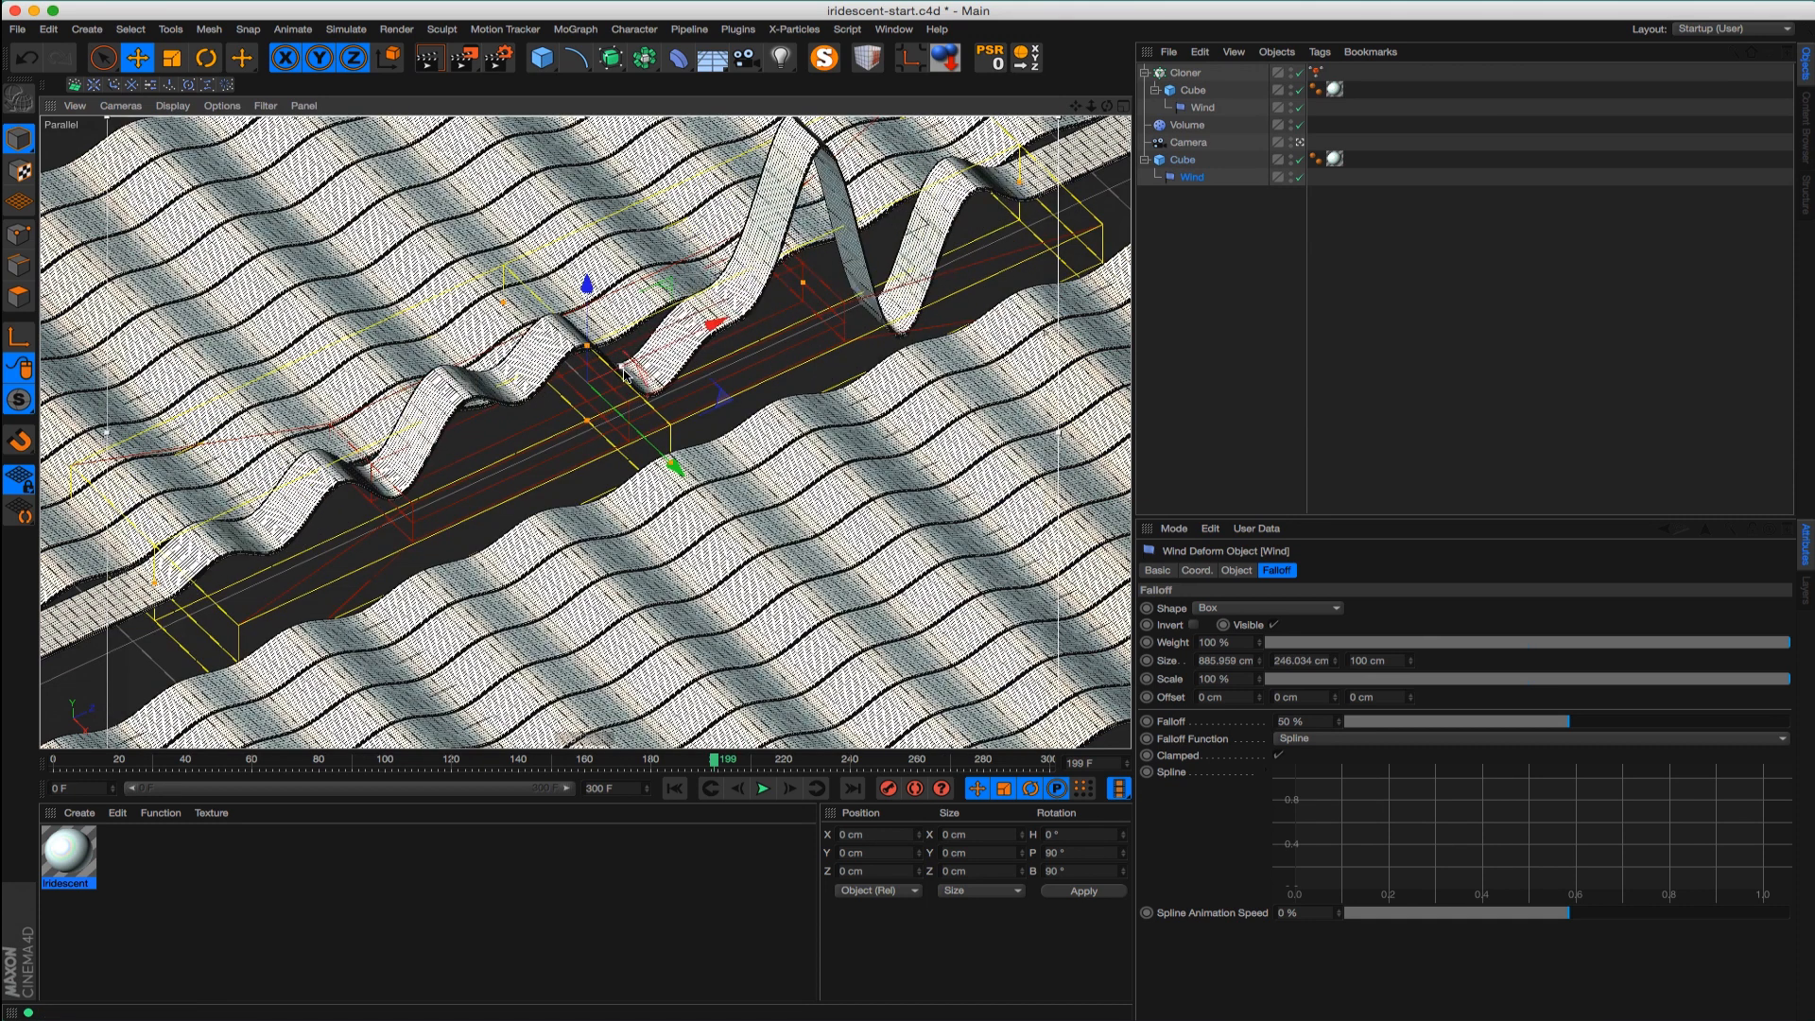
left_click_drag(638, 365, 638, 367)
key("super+z")
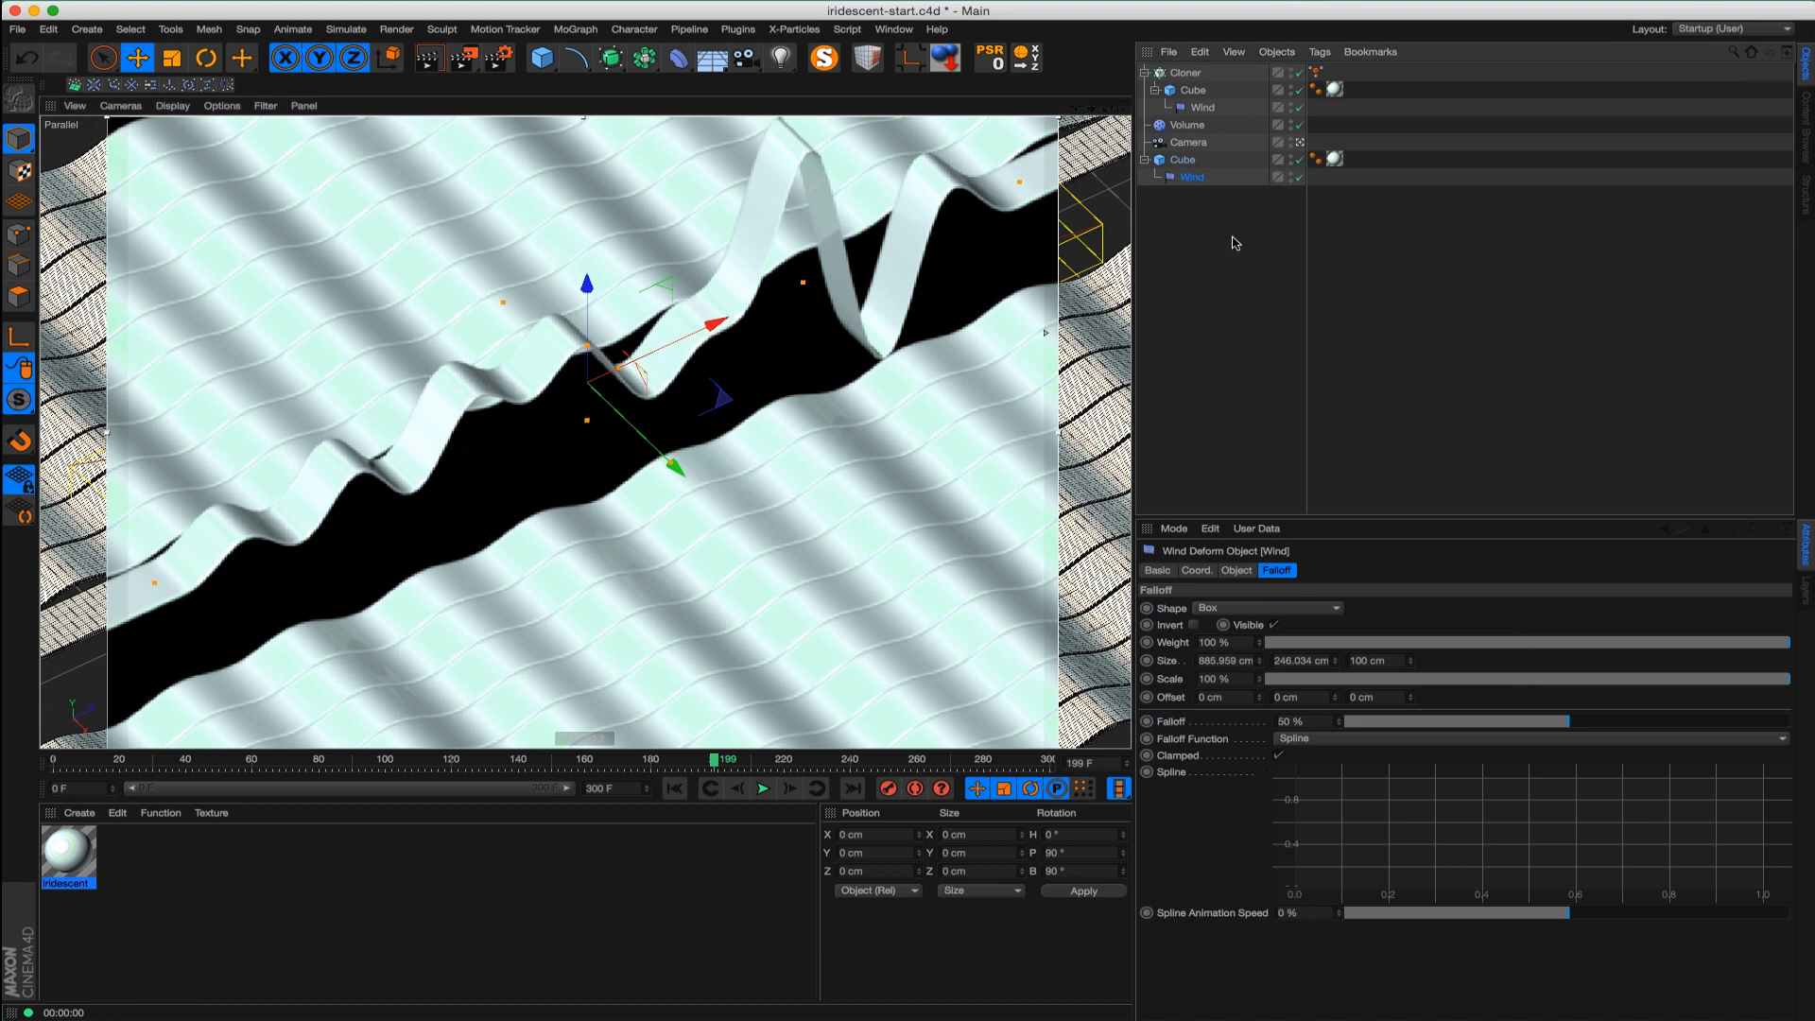
Set the Wind falloff to about 49% and resize its box to about 677 by 327 cm
left_click_drag(810, 270, 819, 277)
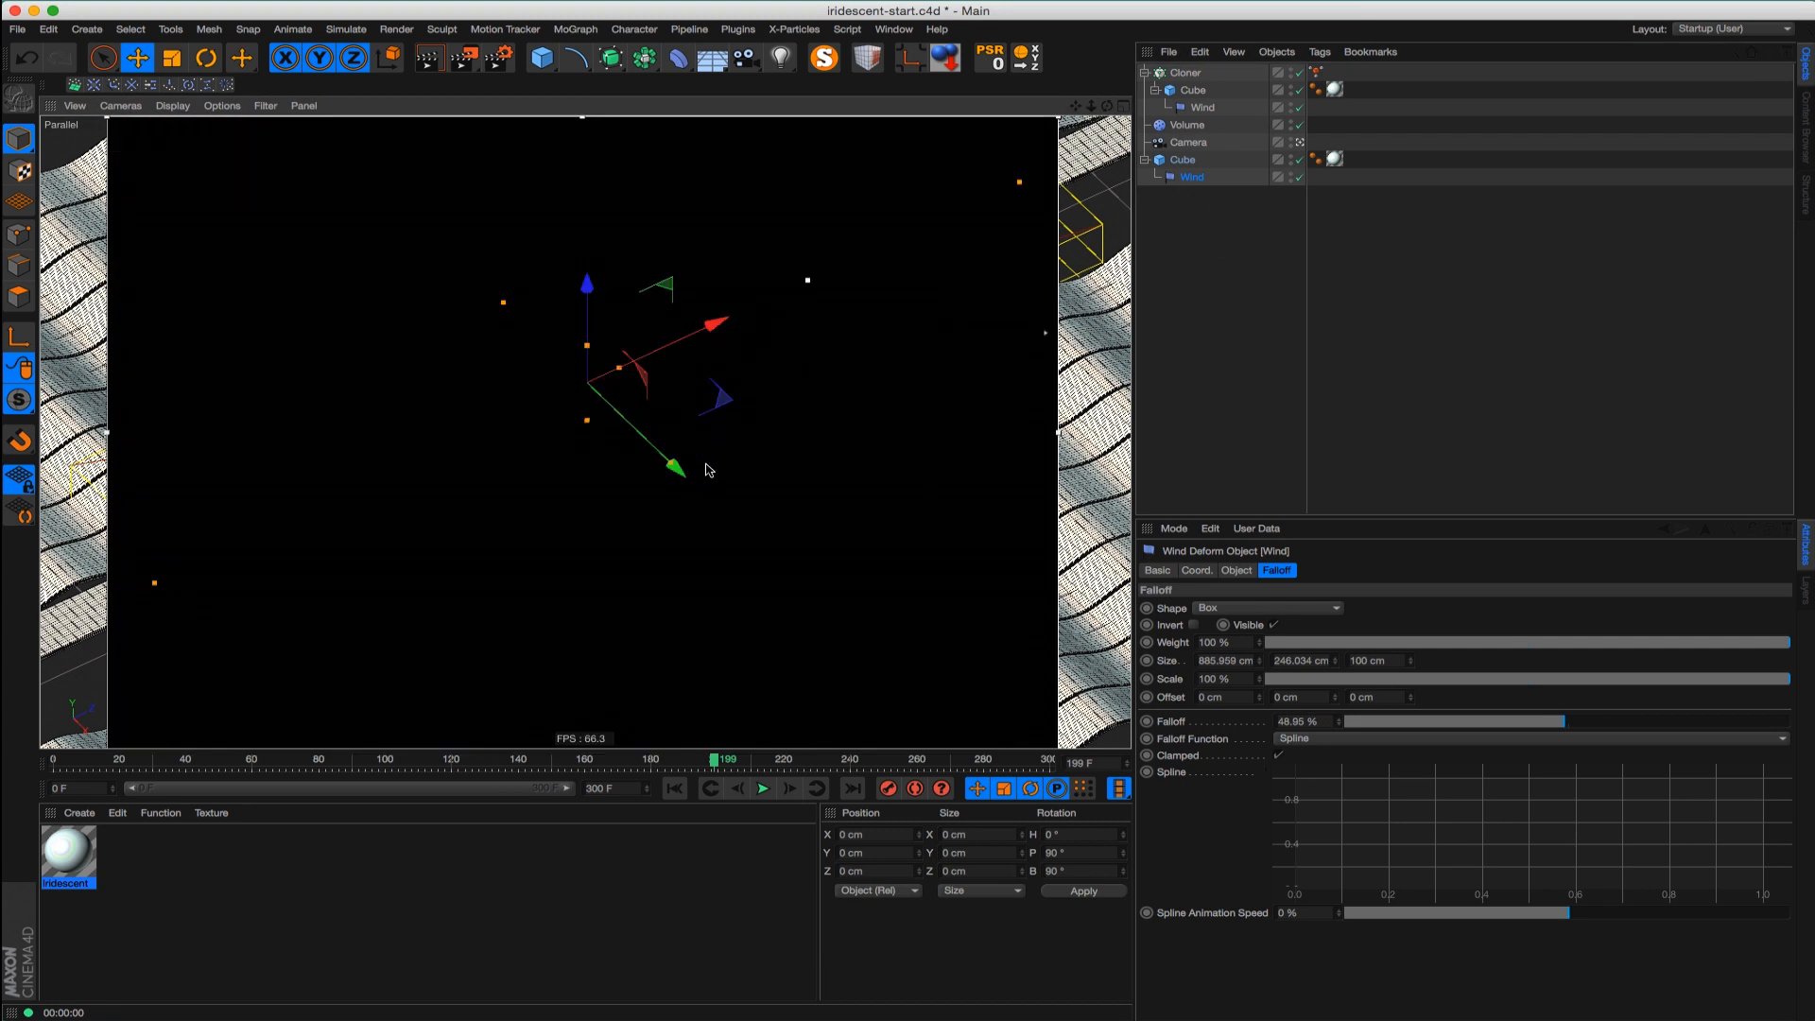
left_click_drag(676, 469, 702, 480)
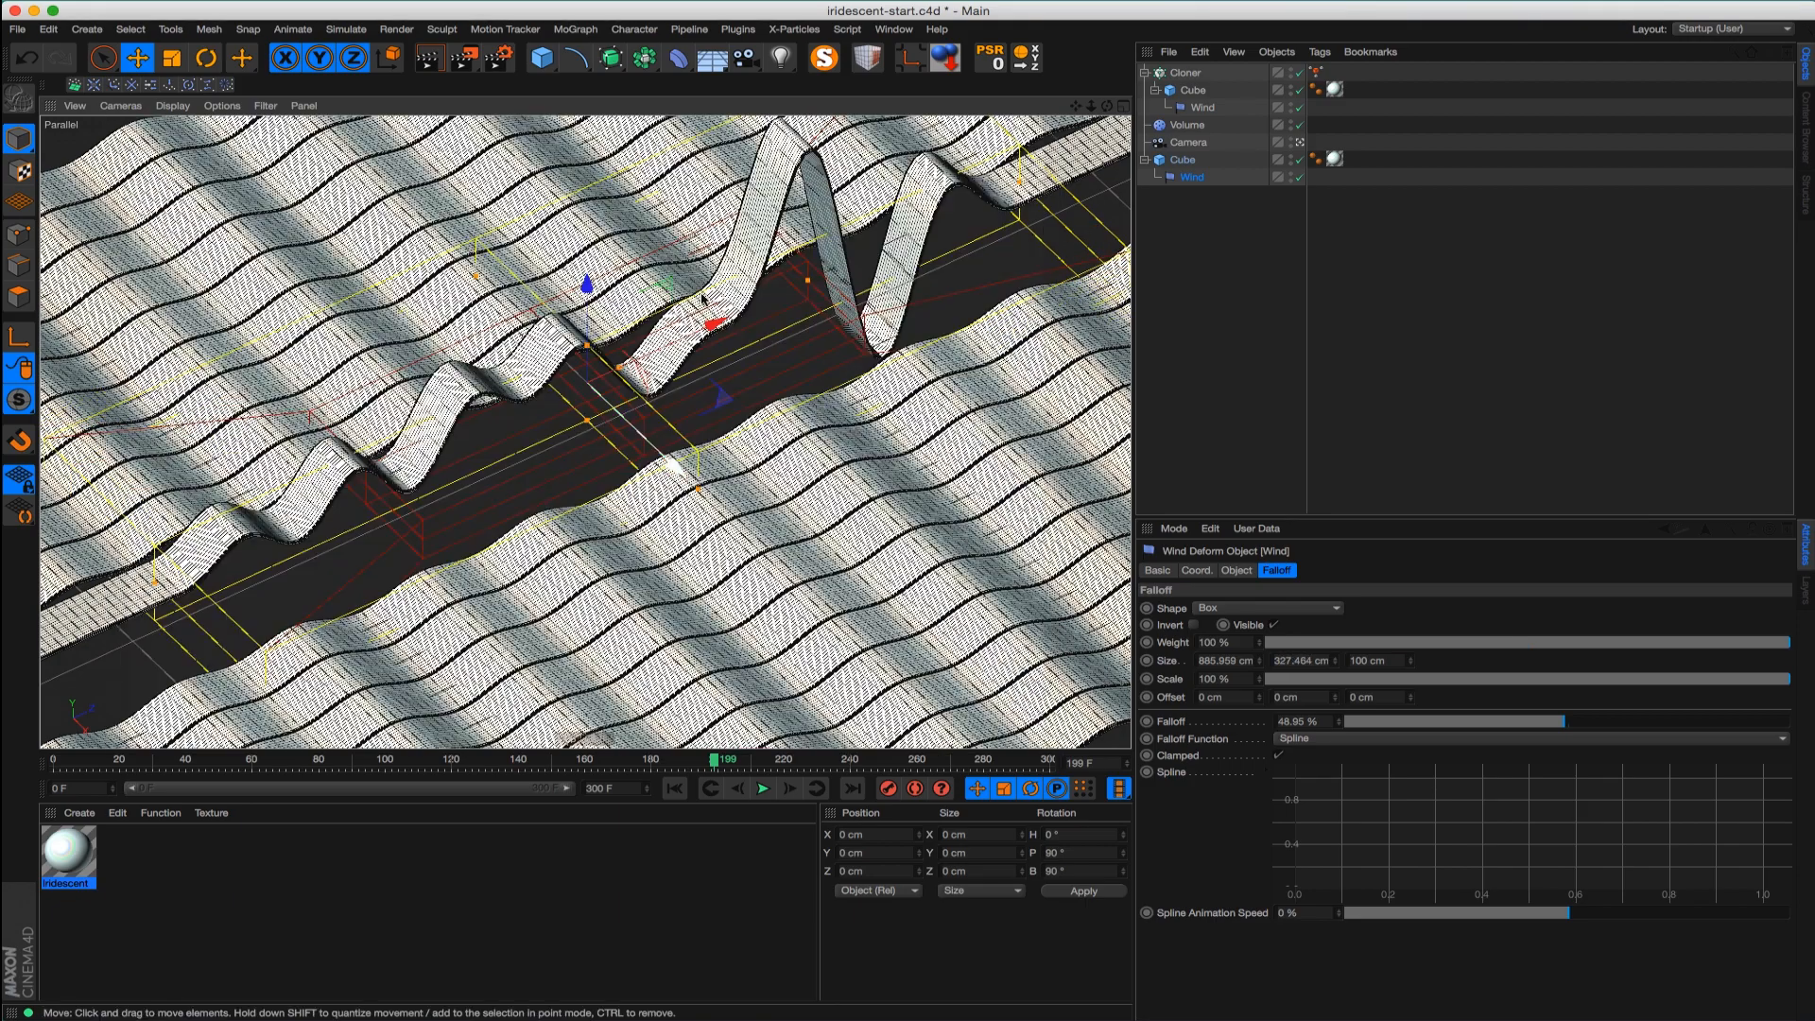
scroll(669, 355, "down", 5)
middle_click_drag(667, 348, 640, 383, "alt")
scroll(640, 381, "up", 5)
left_click_drag(993, 241, 900, 249)
middle_click_drag(752, 312, 736, 345, "alt")
middle_click_drag(649, 390, 677, 386, "alt")
key("super+r")
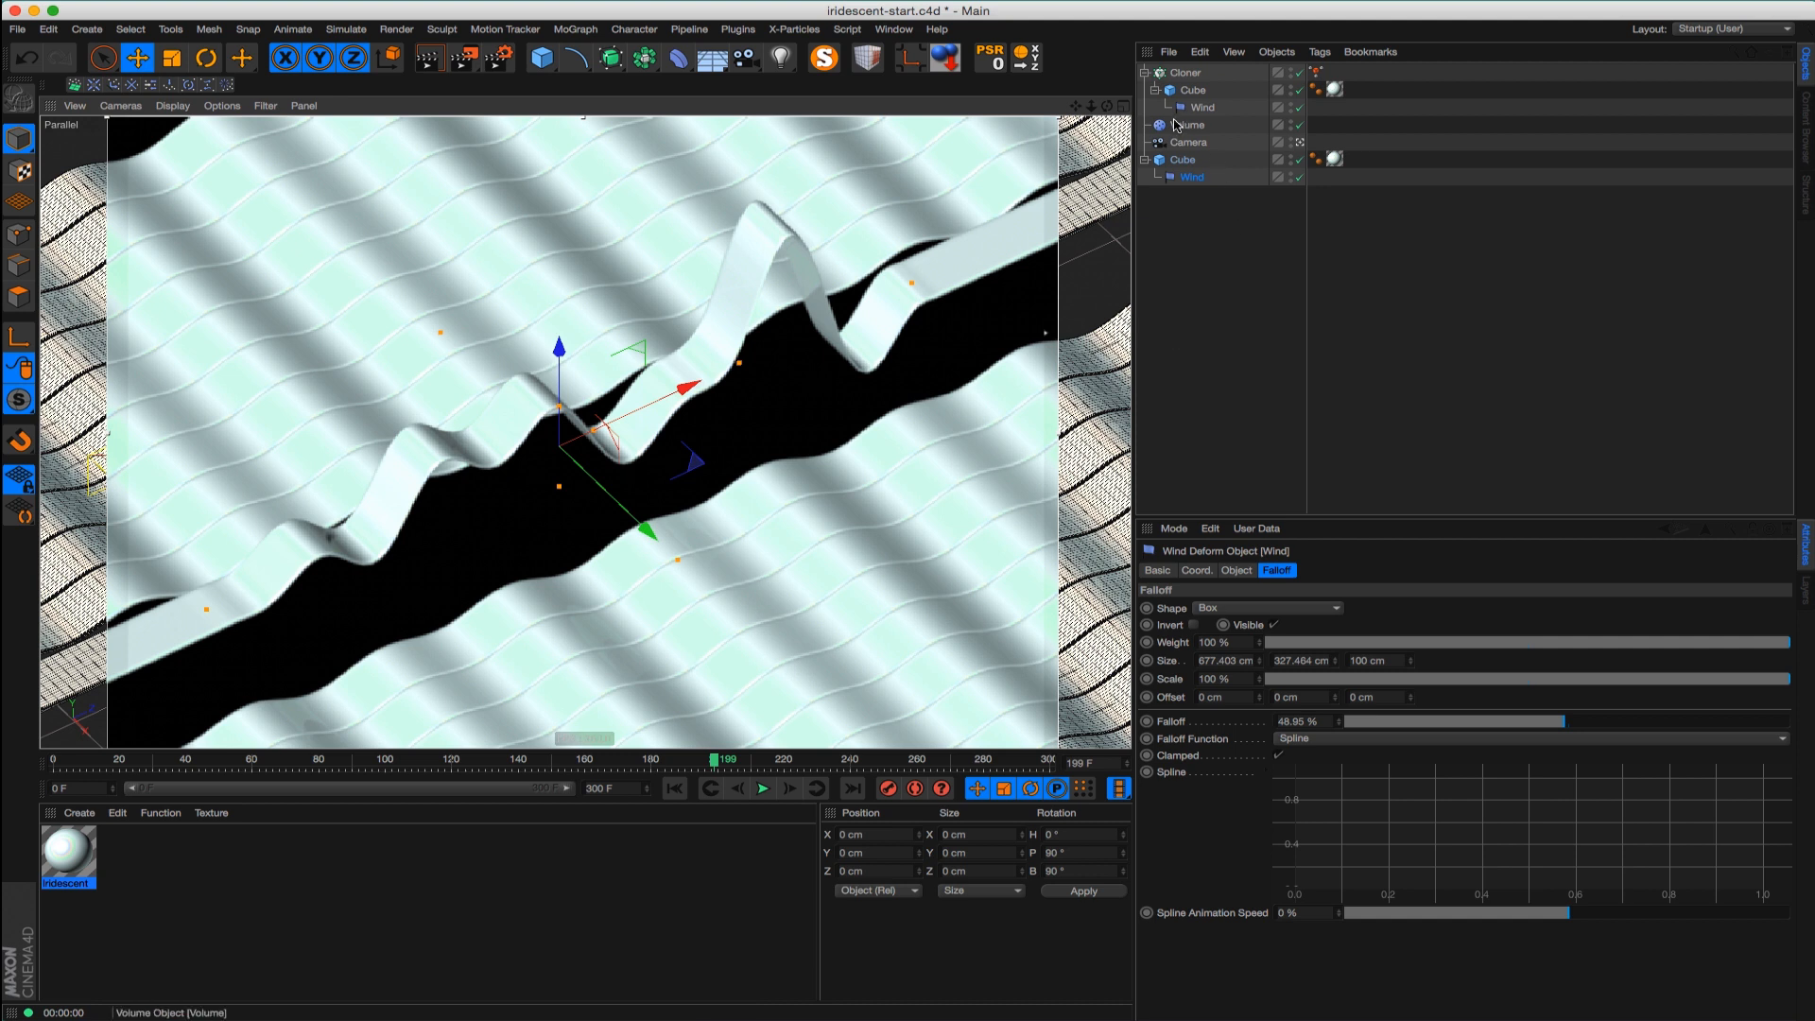
Duplicate the separate ribbon twice along X to fill the rest of the gap, placing the first copy at 1000 cm
left_click(1183, 160)
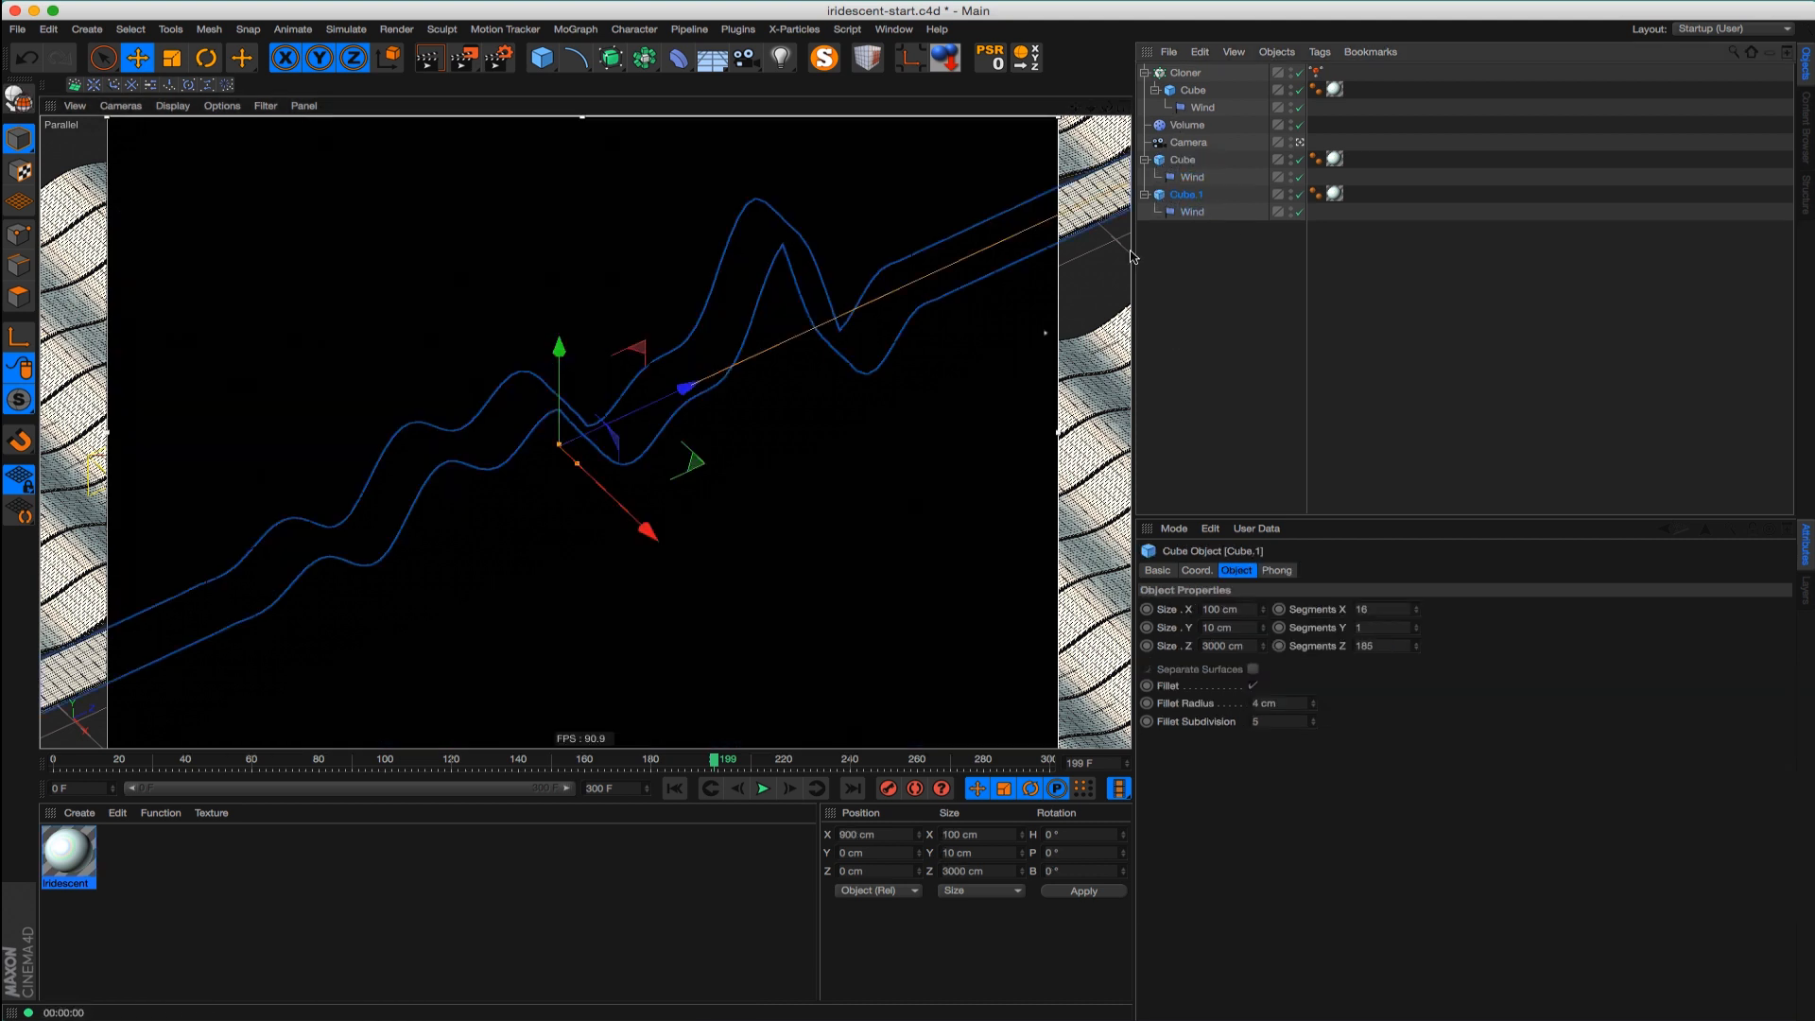
left_click_drag(657, 538, 695, 563, "ctrl")
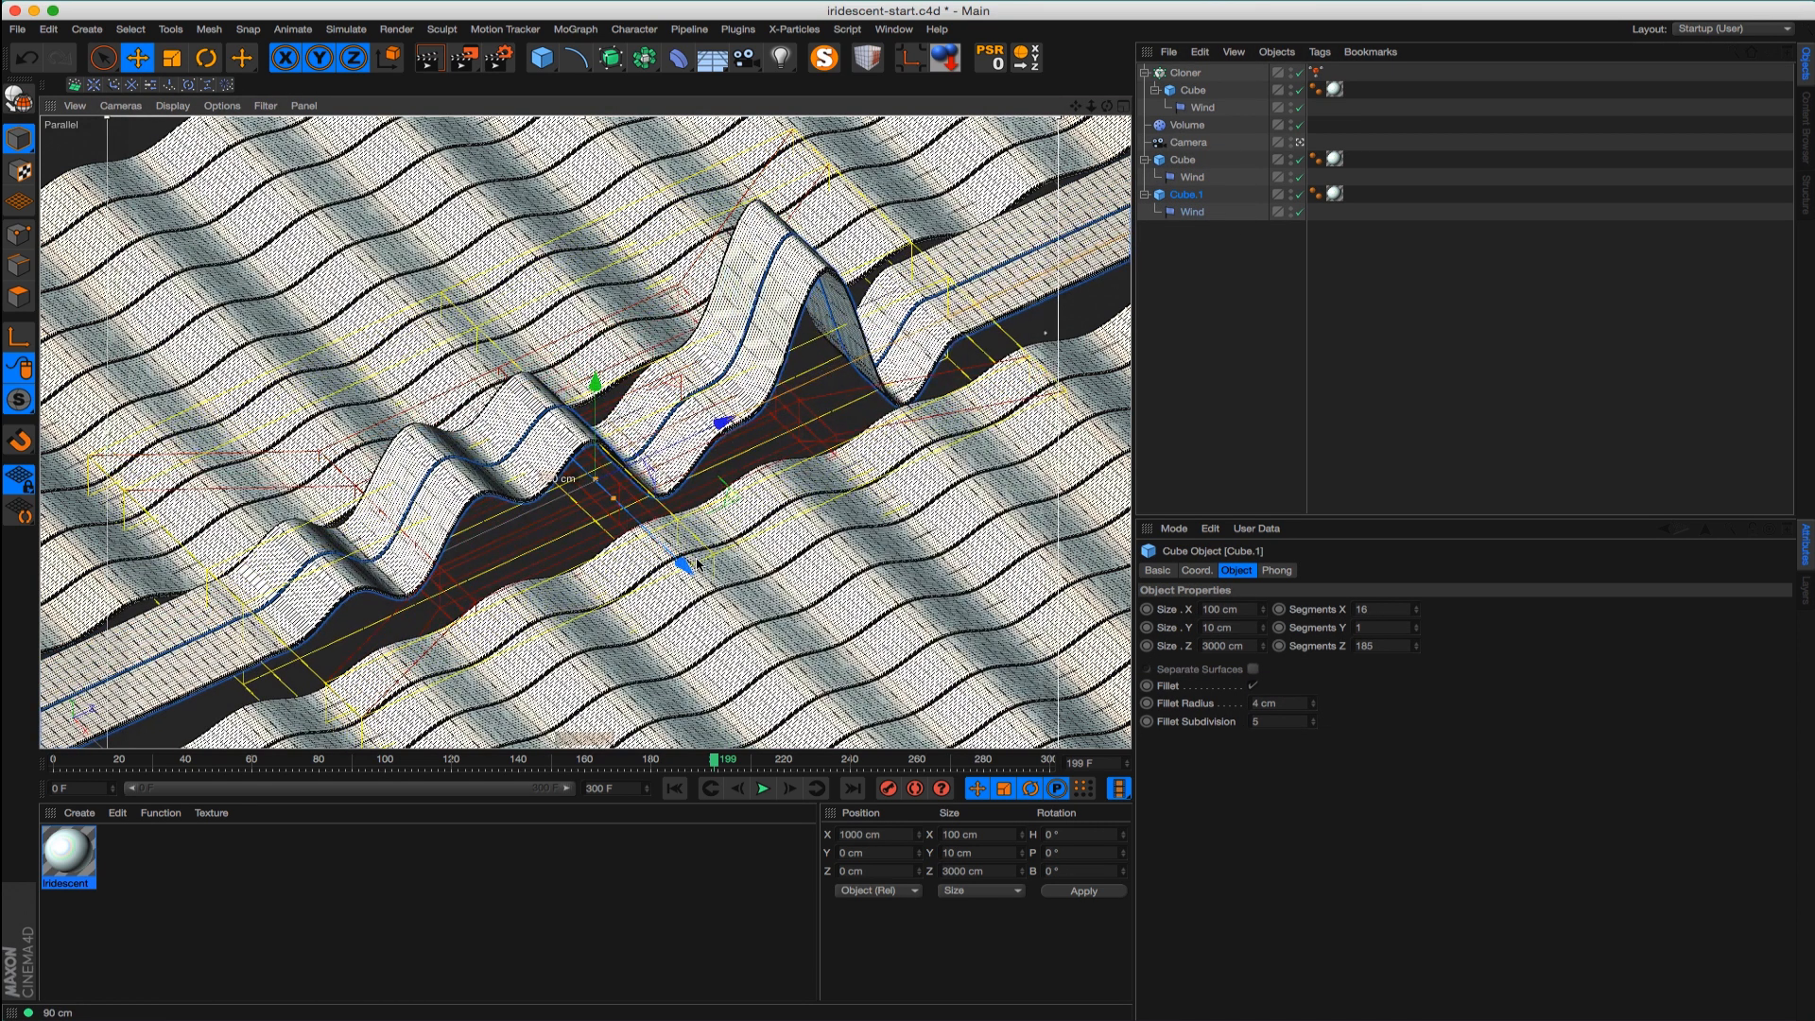
mouse_move(699, 565)
left_mouse_down()
mouse_move(731, 601)
mouse_move(711, 513)
left_mouse_up()
Set Cube.2's Wind to amplitude 83 cm, size 75 cm, frequency 2.72 and turbulence 90%, then shorten its falloff box and shift the deformer
mouse_move(1187, 73)
left_mouse_down()
mouse_move(1207, 304)
mouse_move(1182, 251)
left_mouse_up()
left_click(1184, 248)
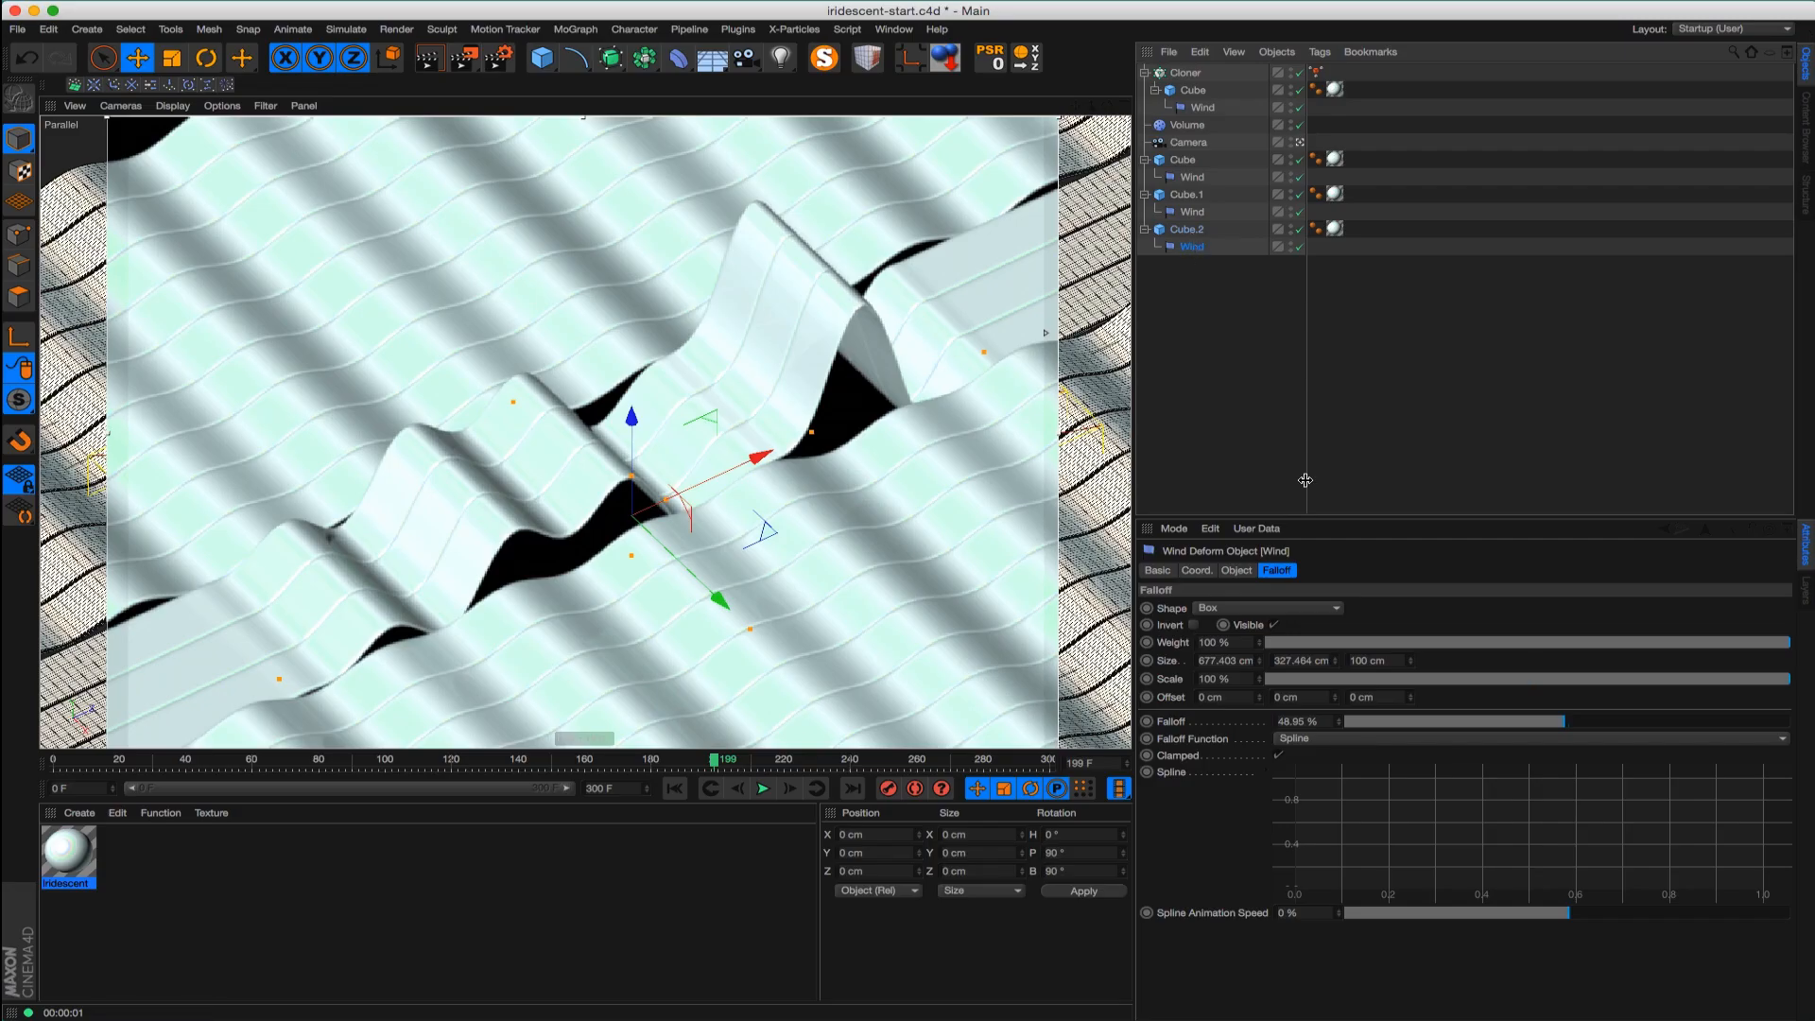
left_click(1236, 570)
left_click_drag(1279, 612, 1288, 498)
mouse_move(1278, 666)
left_mouse_down()
mouse_move(1274, 717)
mouse_move(1291, 673)
left_mouse_up()
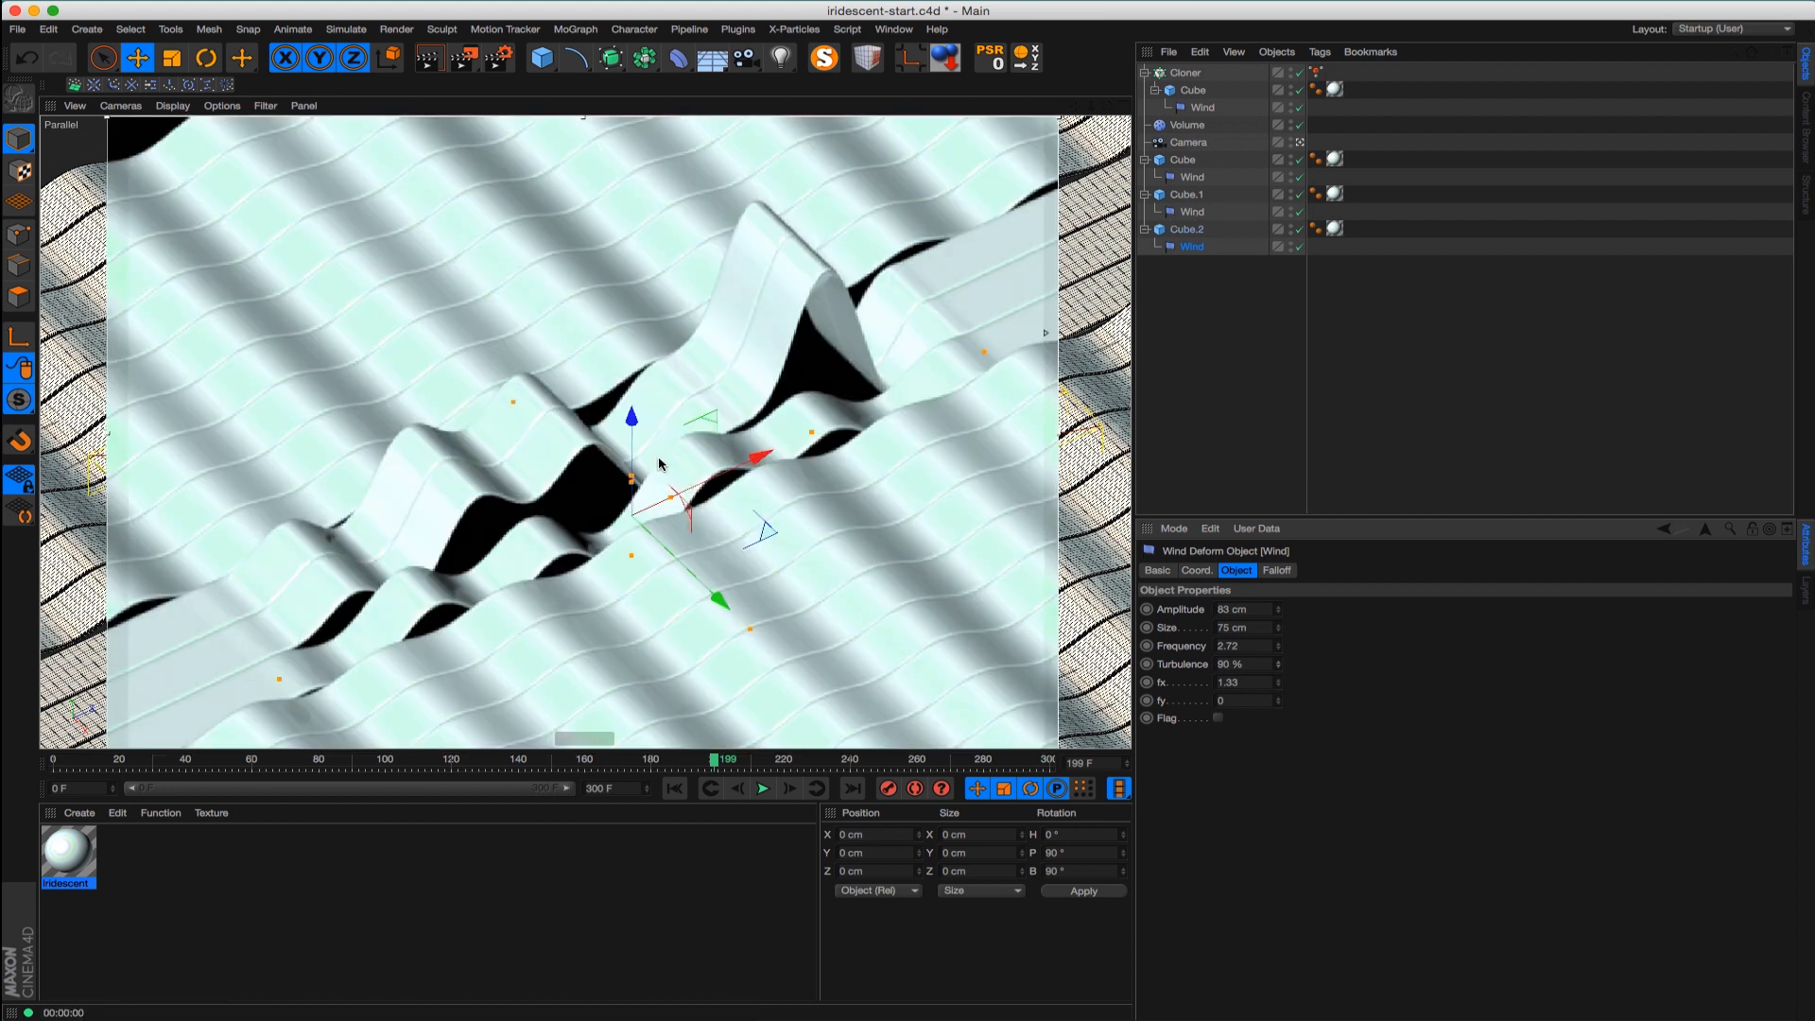
left_click_drag(983, 353, 902, 390)
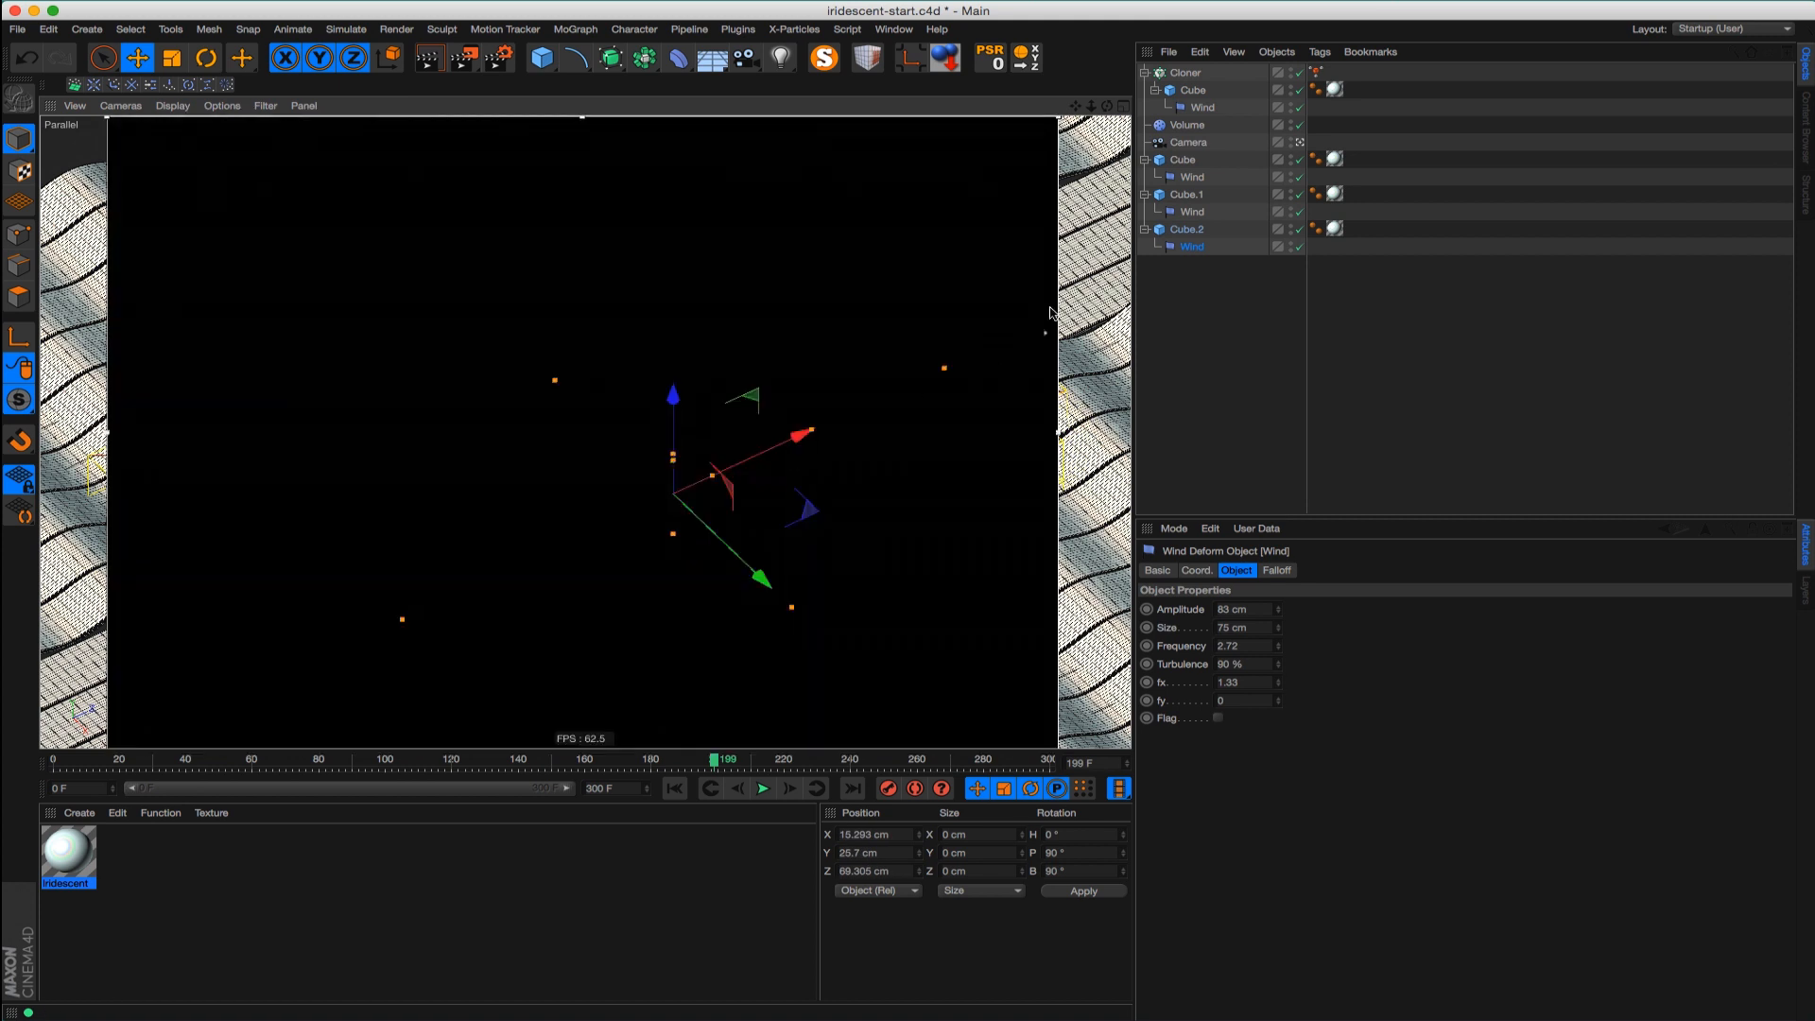
Set the first separate ribbon's Wind to amplitude 91 cm, size 73 cm, frequency 3.86, turbulence 66% and fx 1.32
left_click(1192, 177)
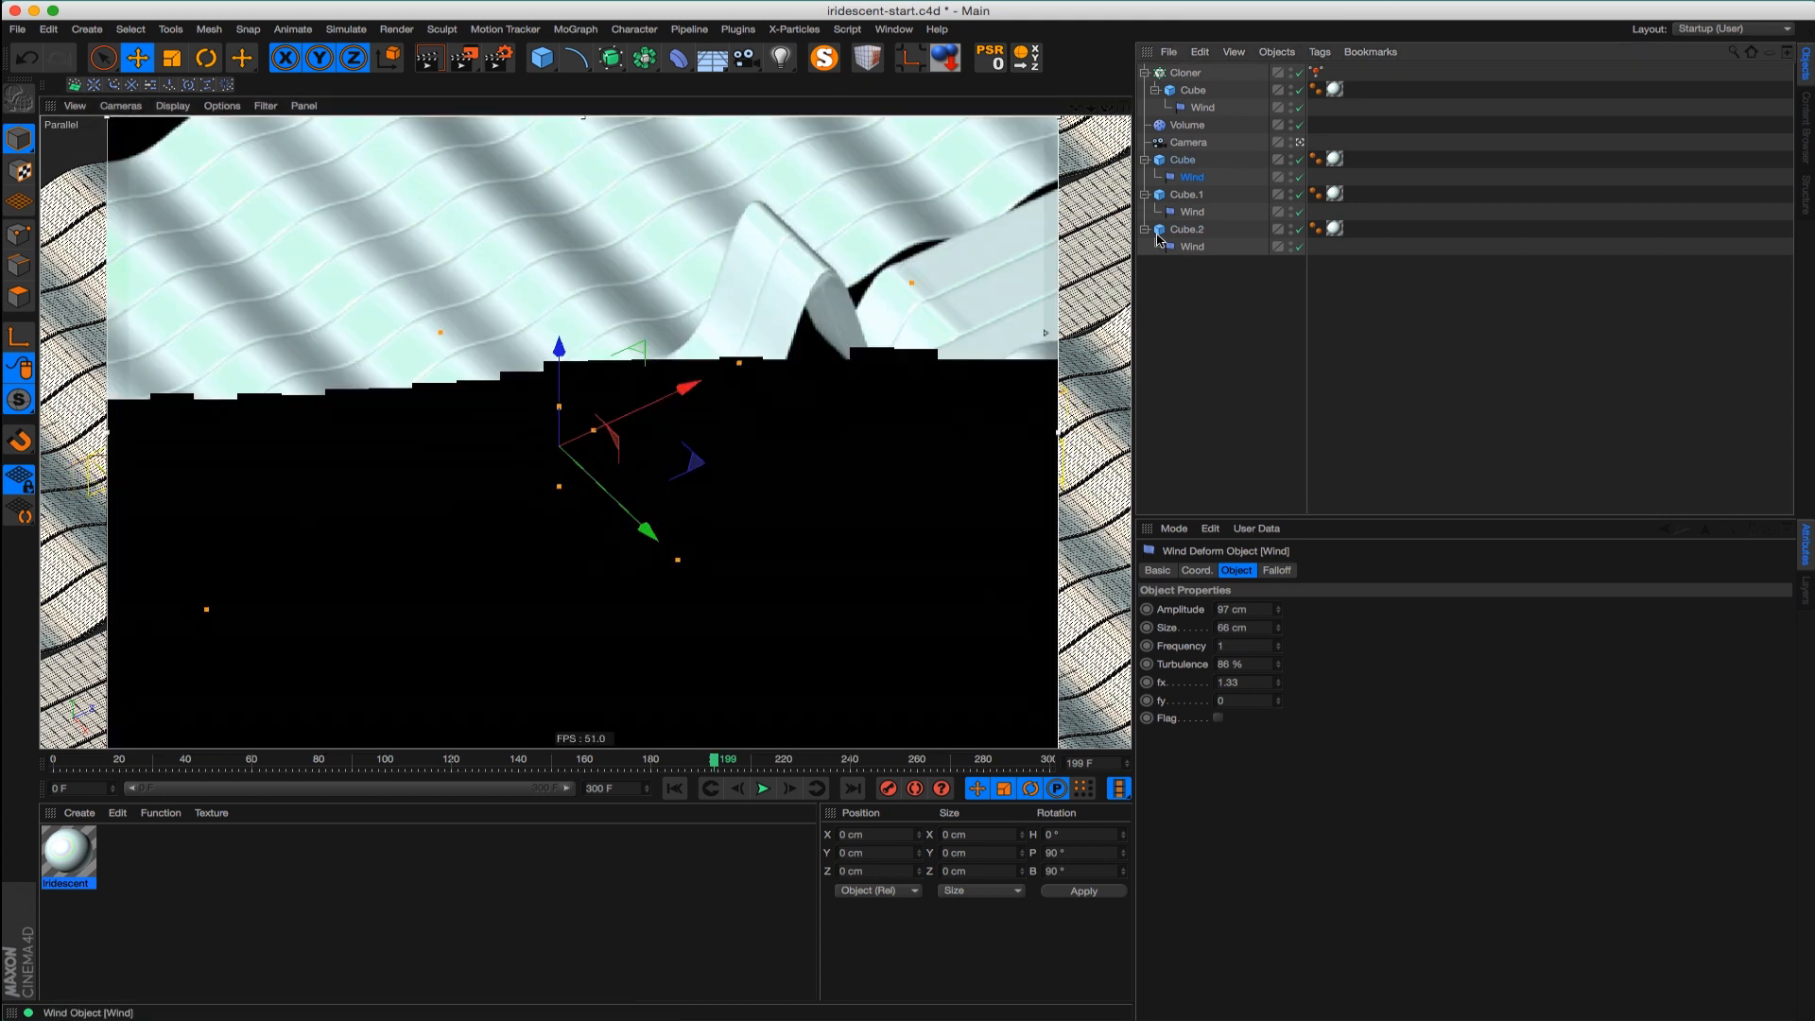
left_click_drag(1278, 682, 1278, 631)
left_click_drag(1278, 646, 1402, 487)
mouse_move(1279, 610)
left_mouse_down()
mouse_move(1280, 639)
mouse_move(1293, 614)
left_mouse_up()
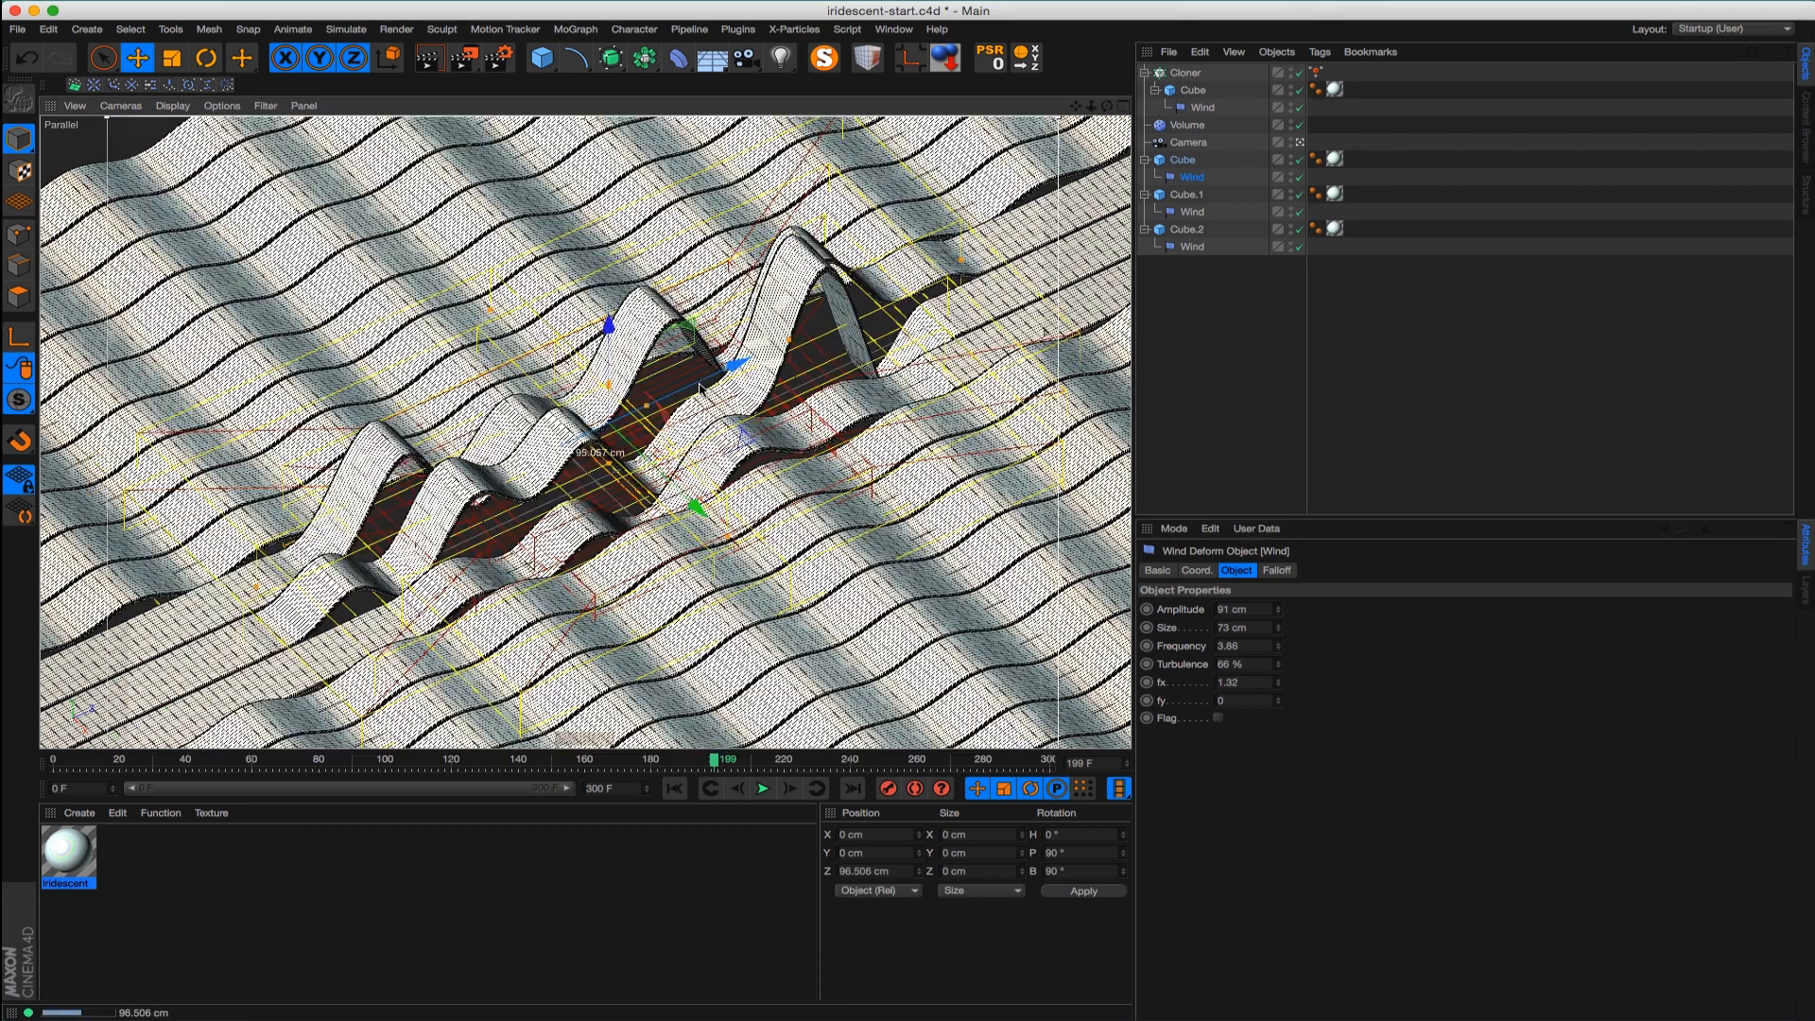
Move the first ribbon's Wind deformer to about Z -80 cm and set its frequency to 7.51 and size to 90 cm
left_click_drag(651, 400, 610, 419)
left_click_drag(1278, 645, 1279, 680)
left_click_drag(1236, 861, 1333, 560)
left_click_drag(1424, 247, 1432, 328)
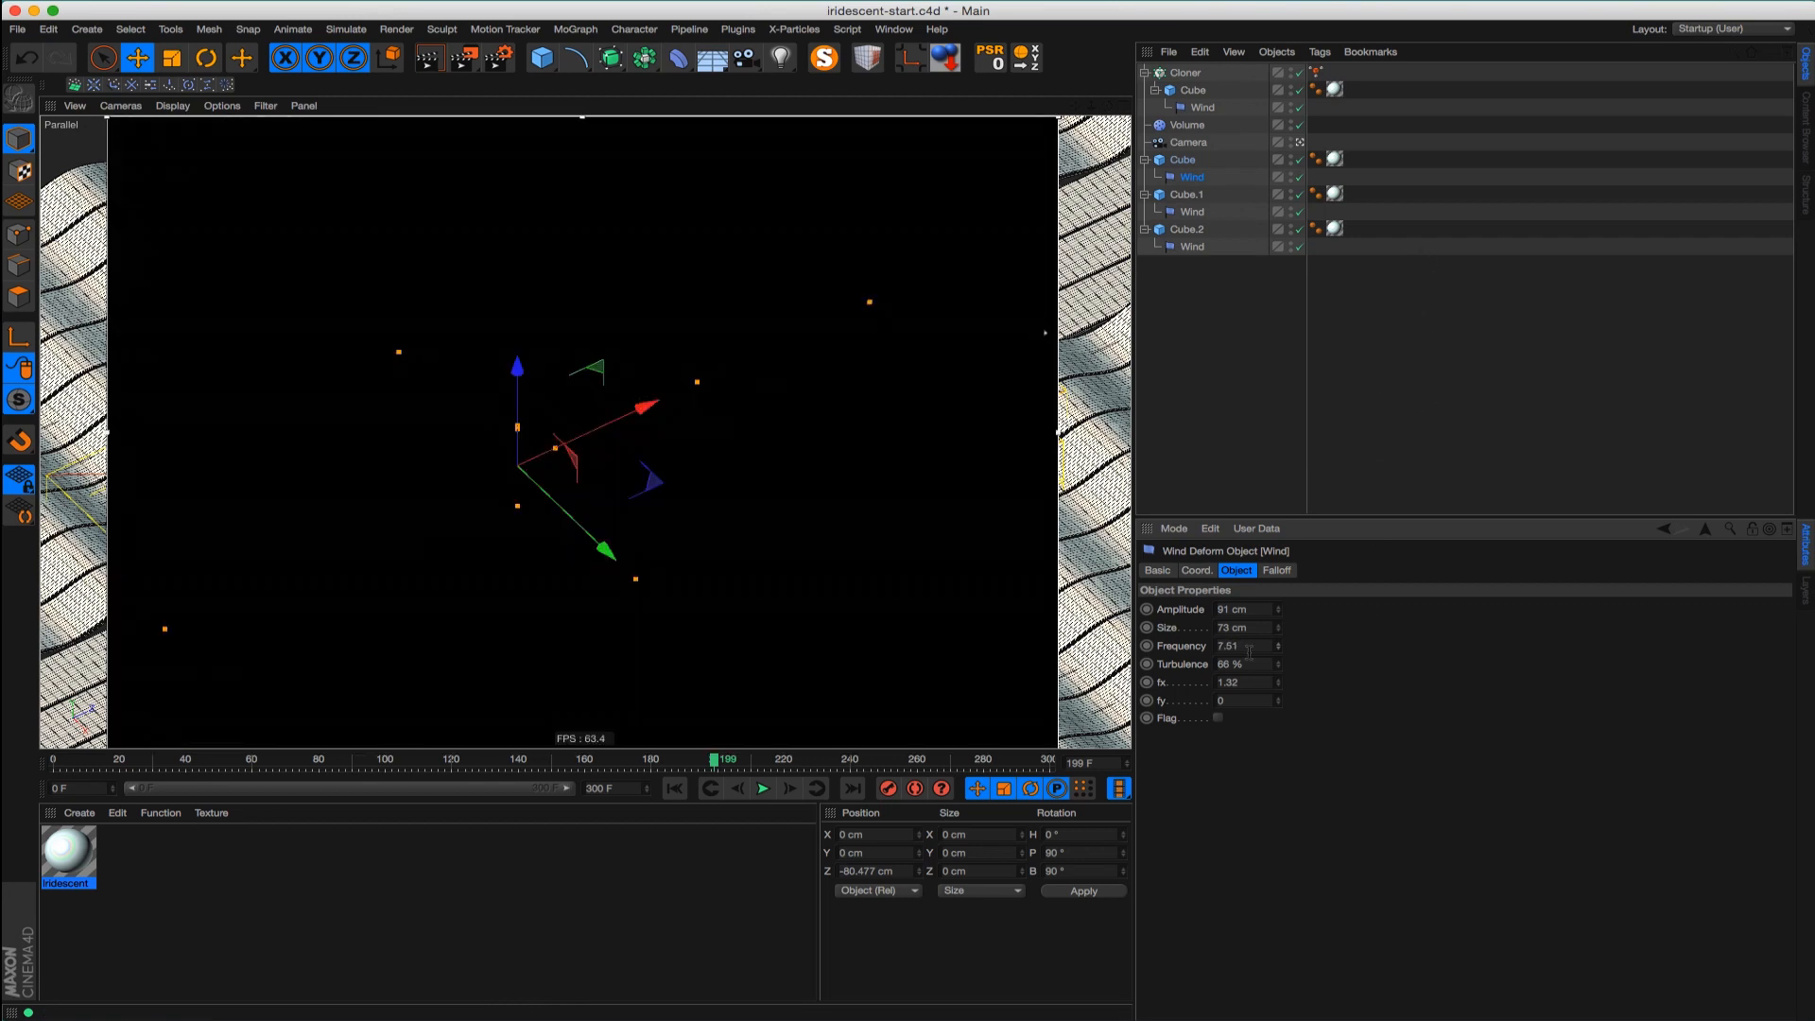
mouse_move(1279, 628)
left_mouse_down()
mouse_move(1281, 644)
mouse_move(1316, 539)
mouse_move(1288, 632)
left_mouse_up()
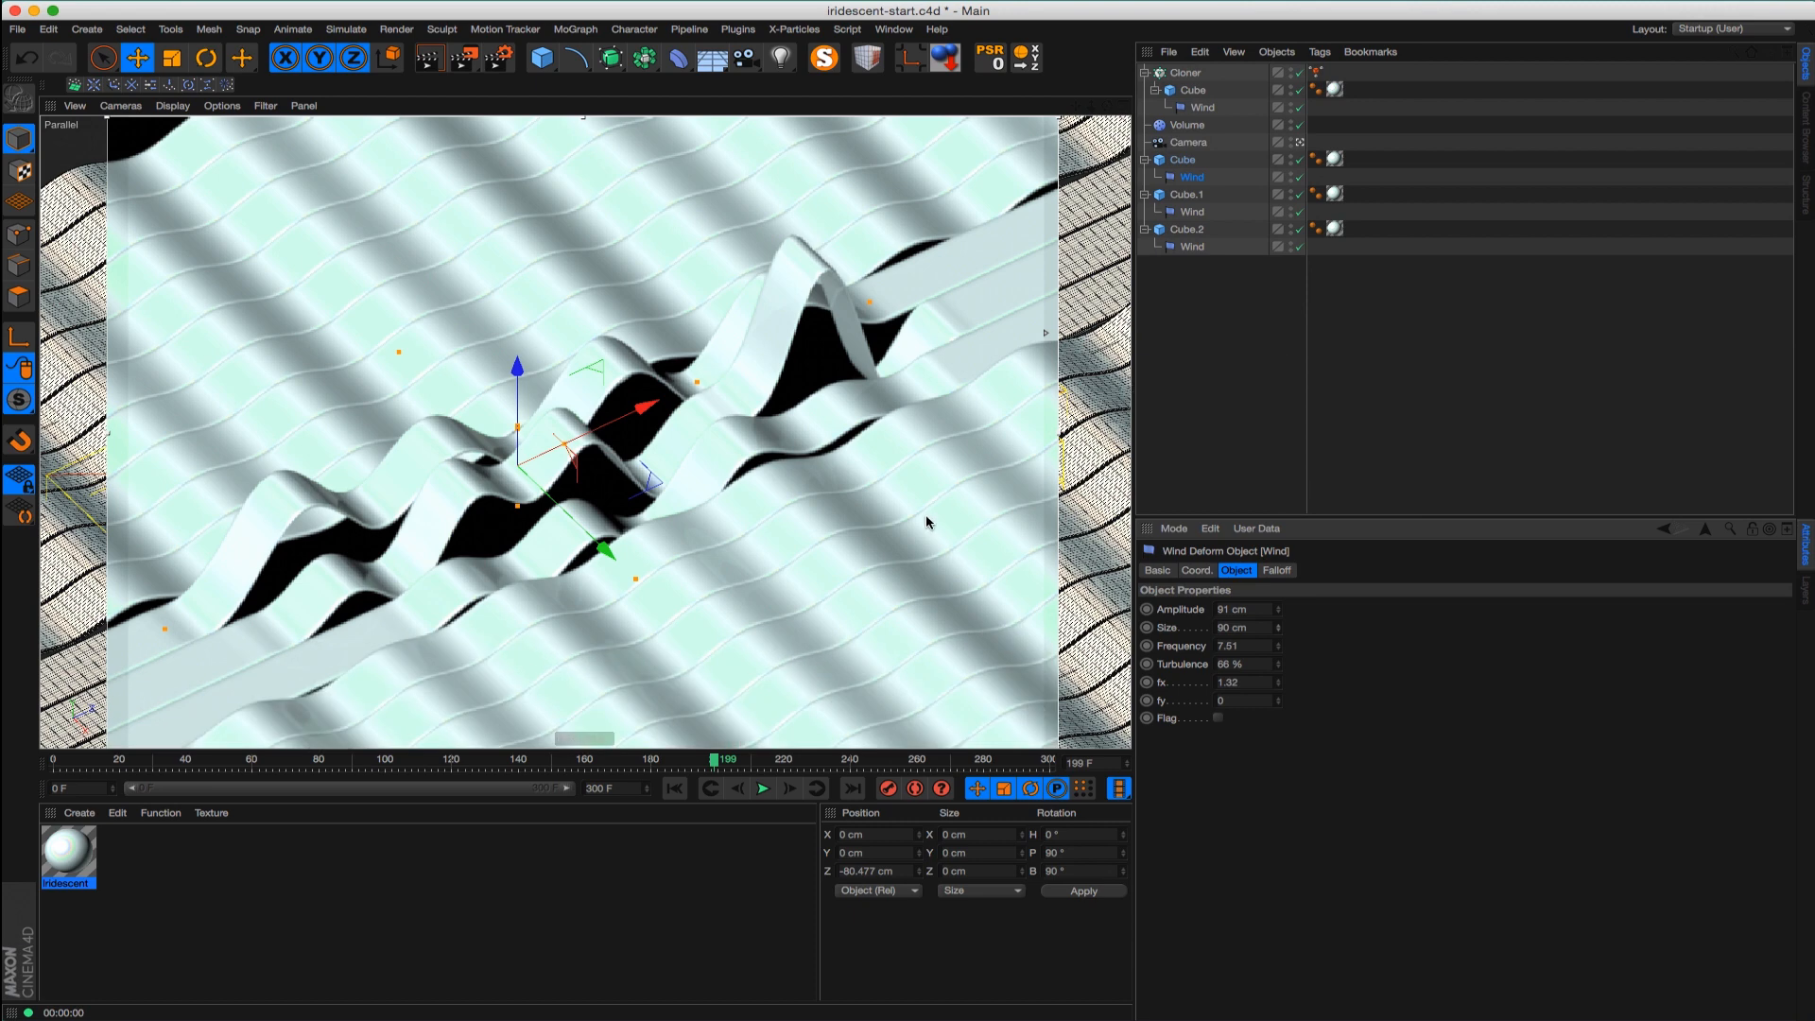
Set the Wind frequency of the middle separate ribbon, Cube.1, to 0.23
middle_click_drag(640, 563, 674, 533, "alt")
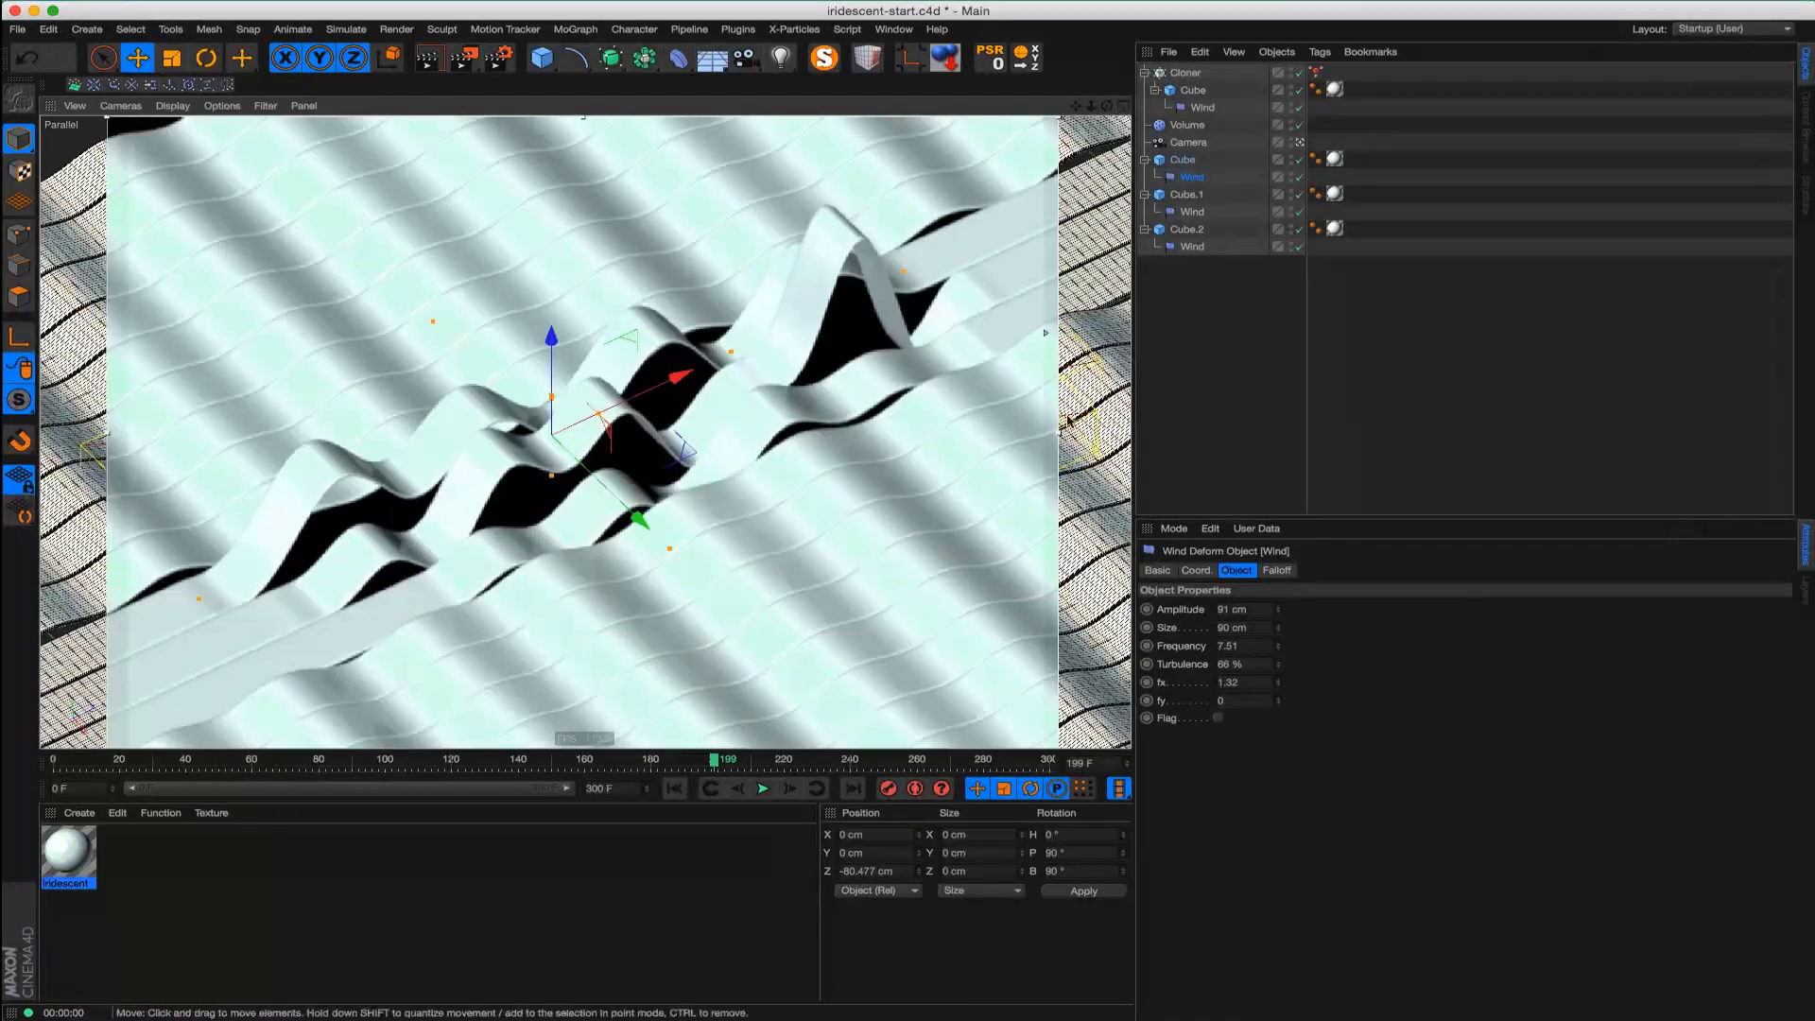
left_click_drag(842, 395, 908, 359, "alt")
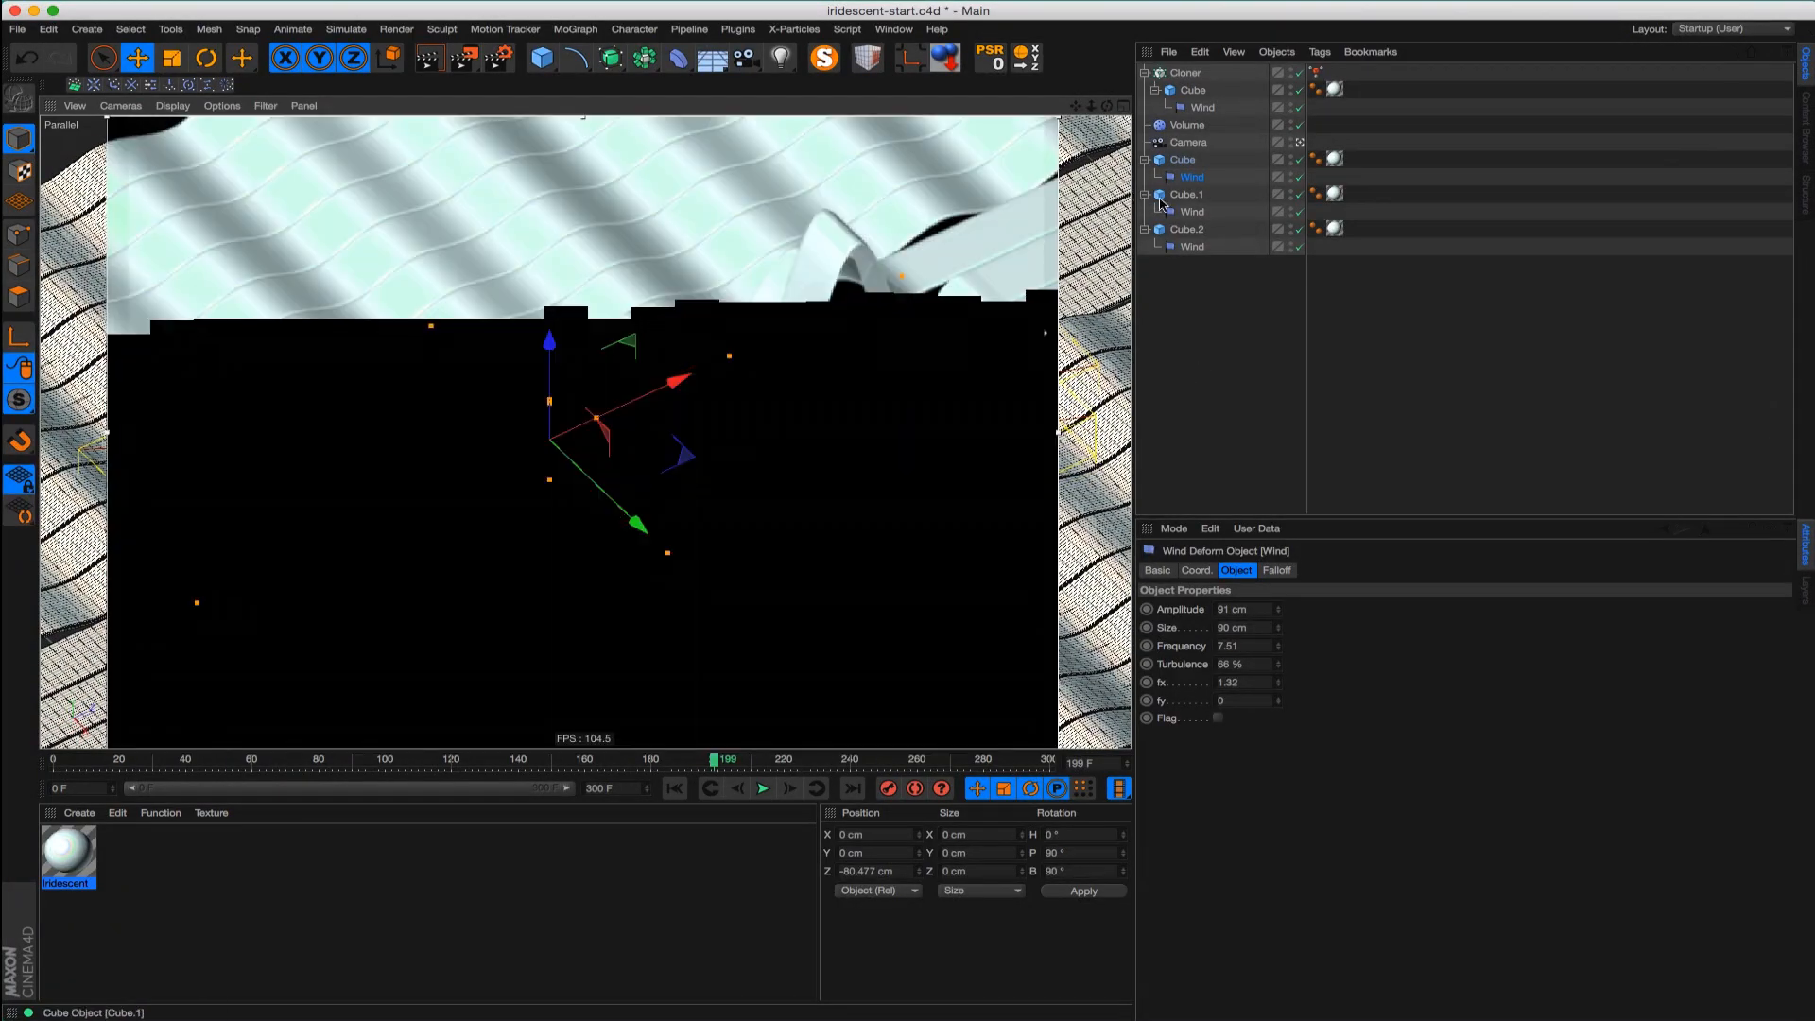
left_click(1182, 160)
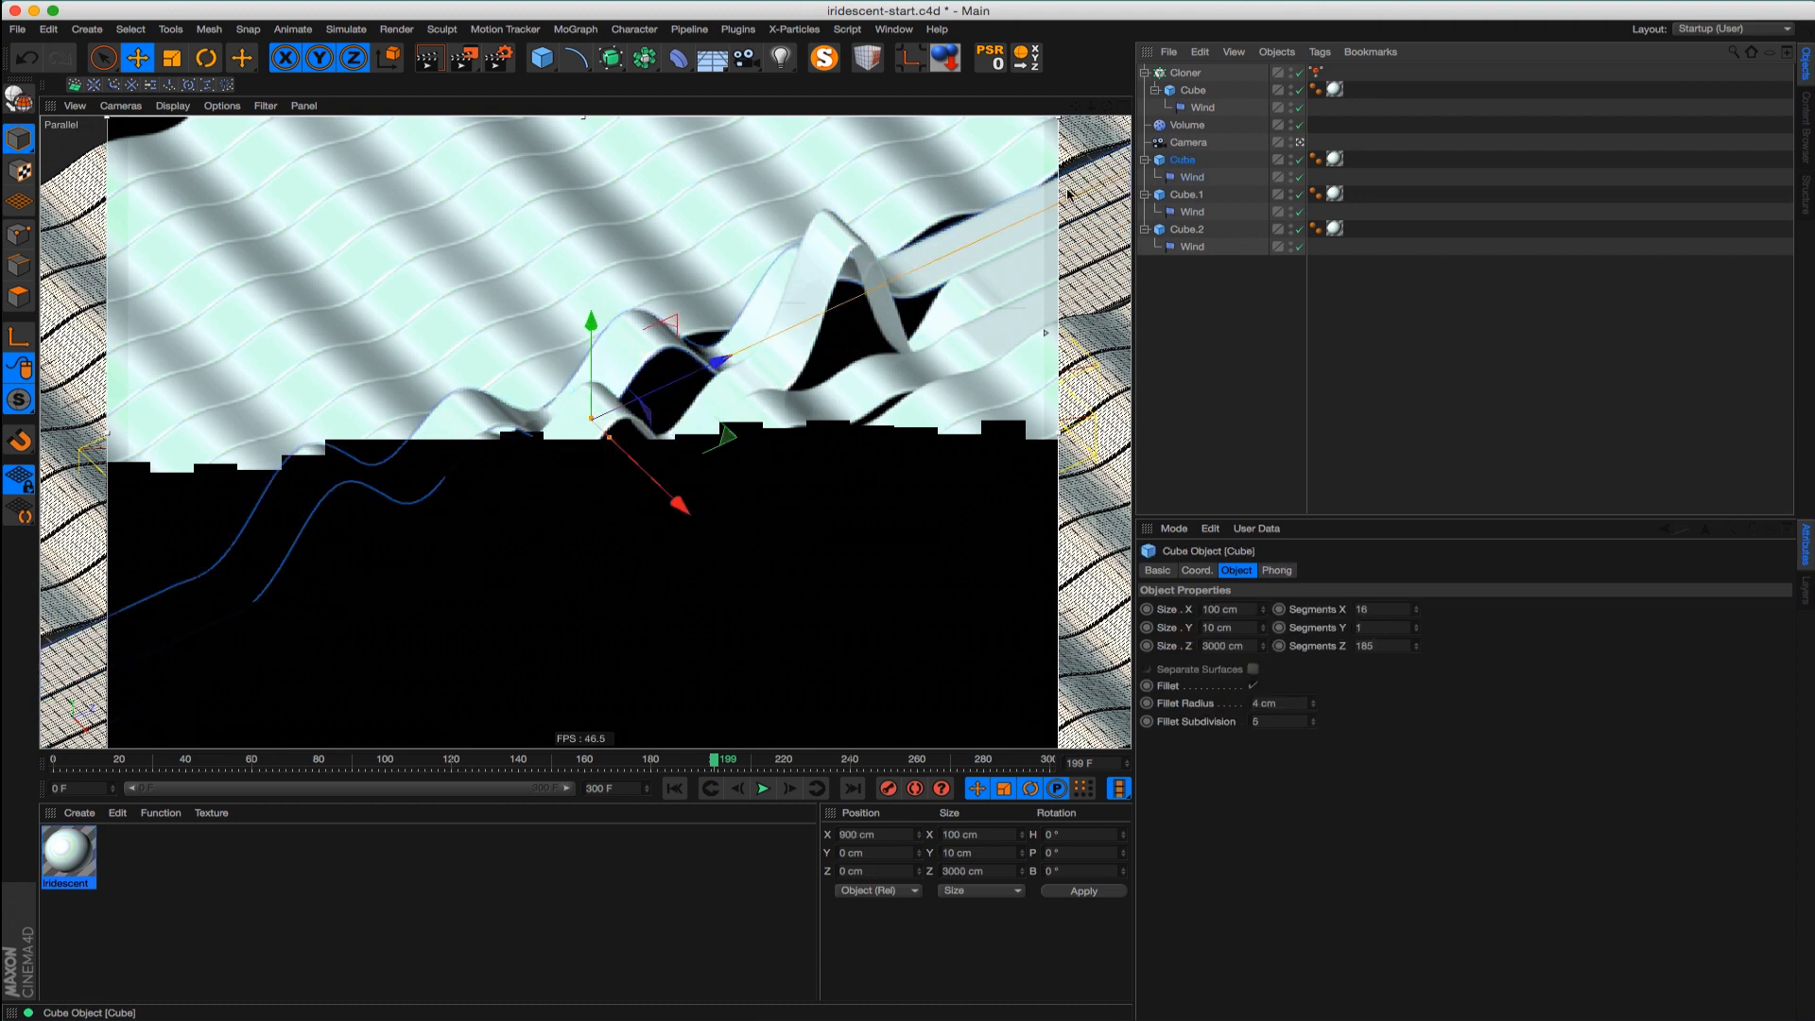
left_click(773, 367)
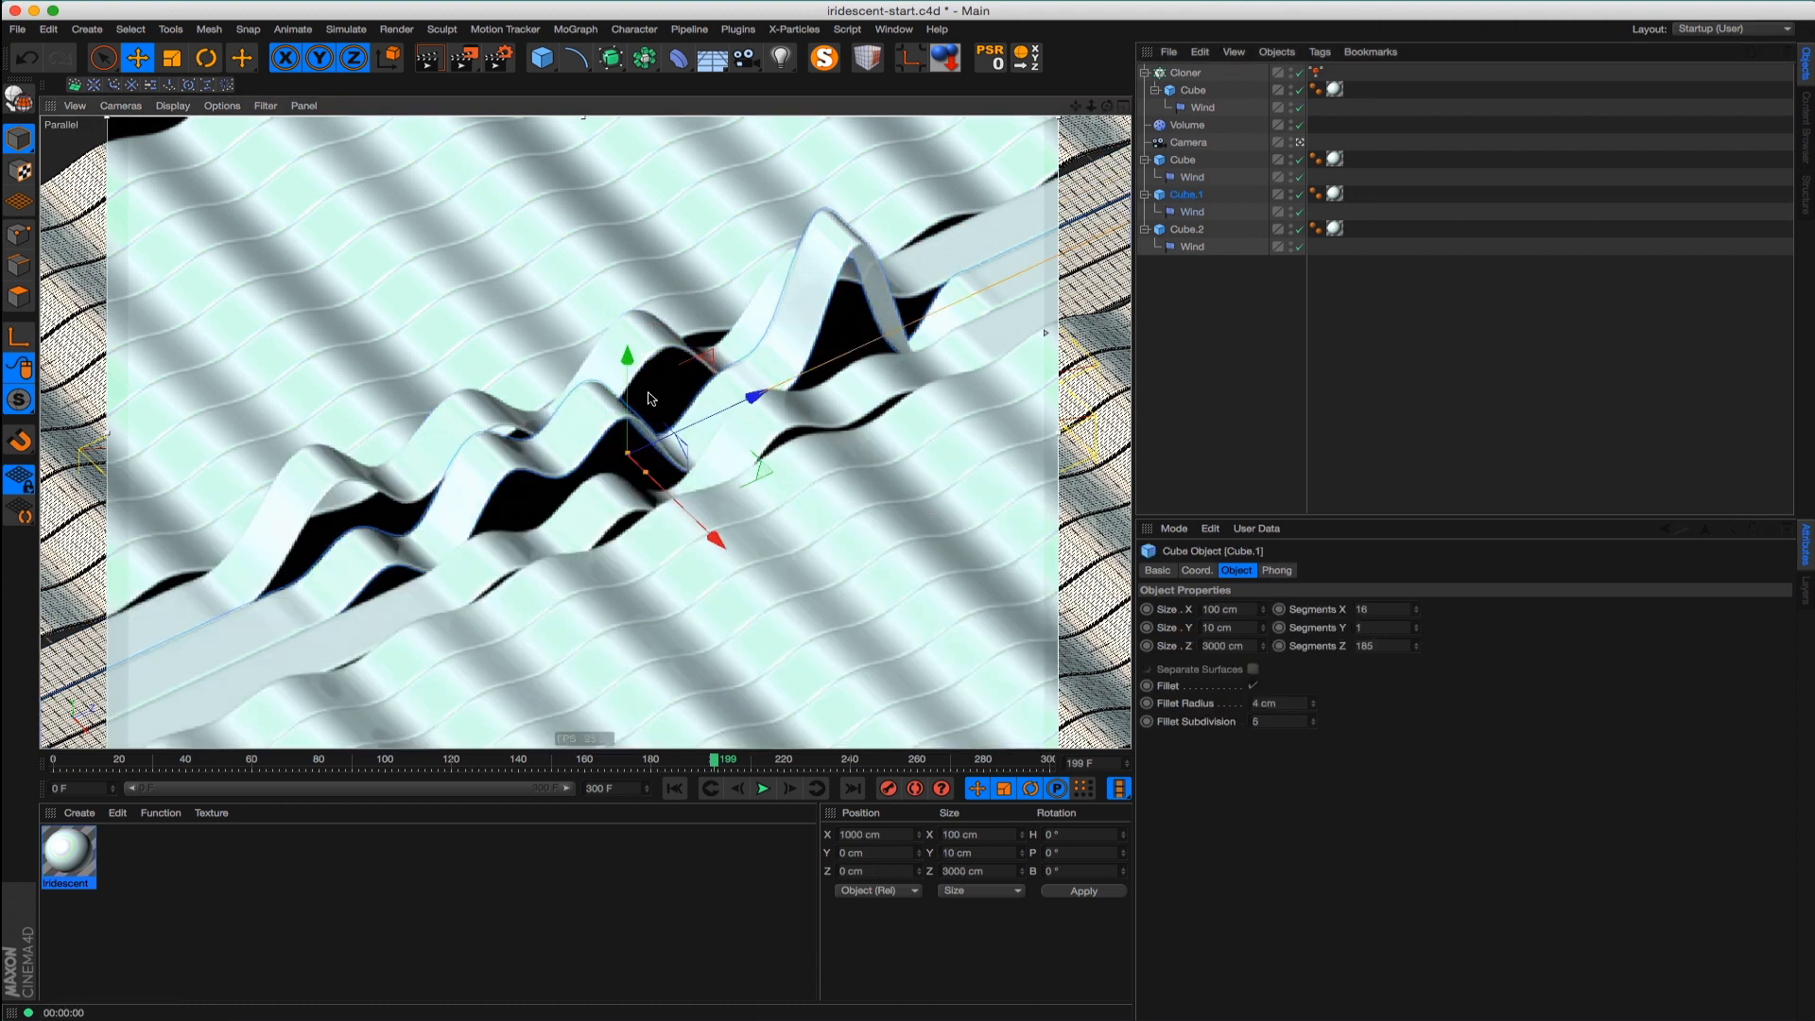
left_click(1189, 214)
left_click_drag(1284, 646, 1251, 762)
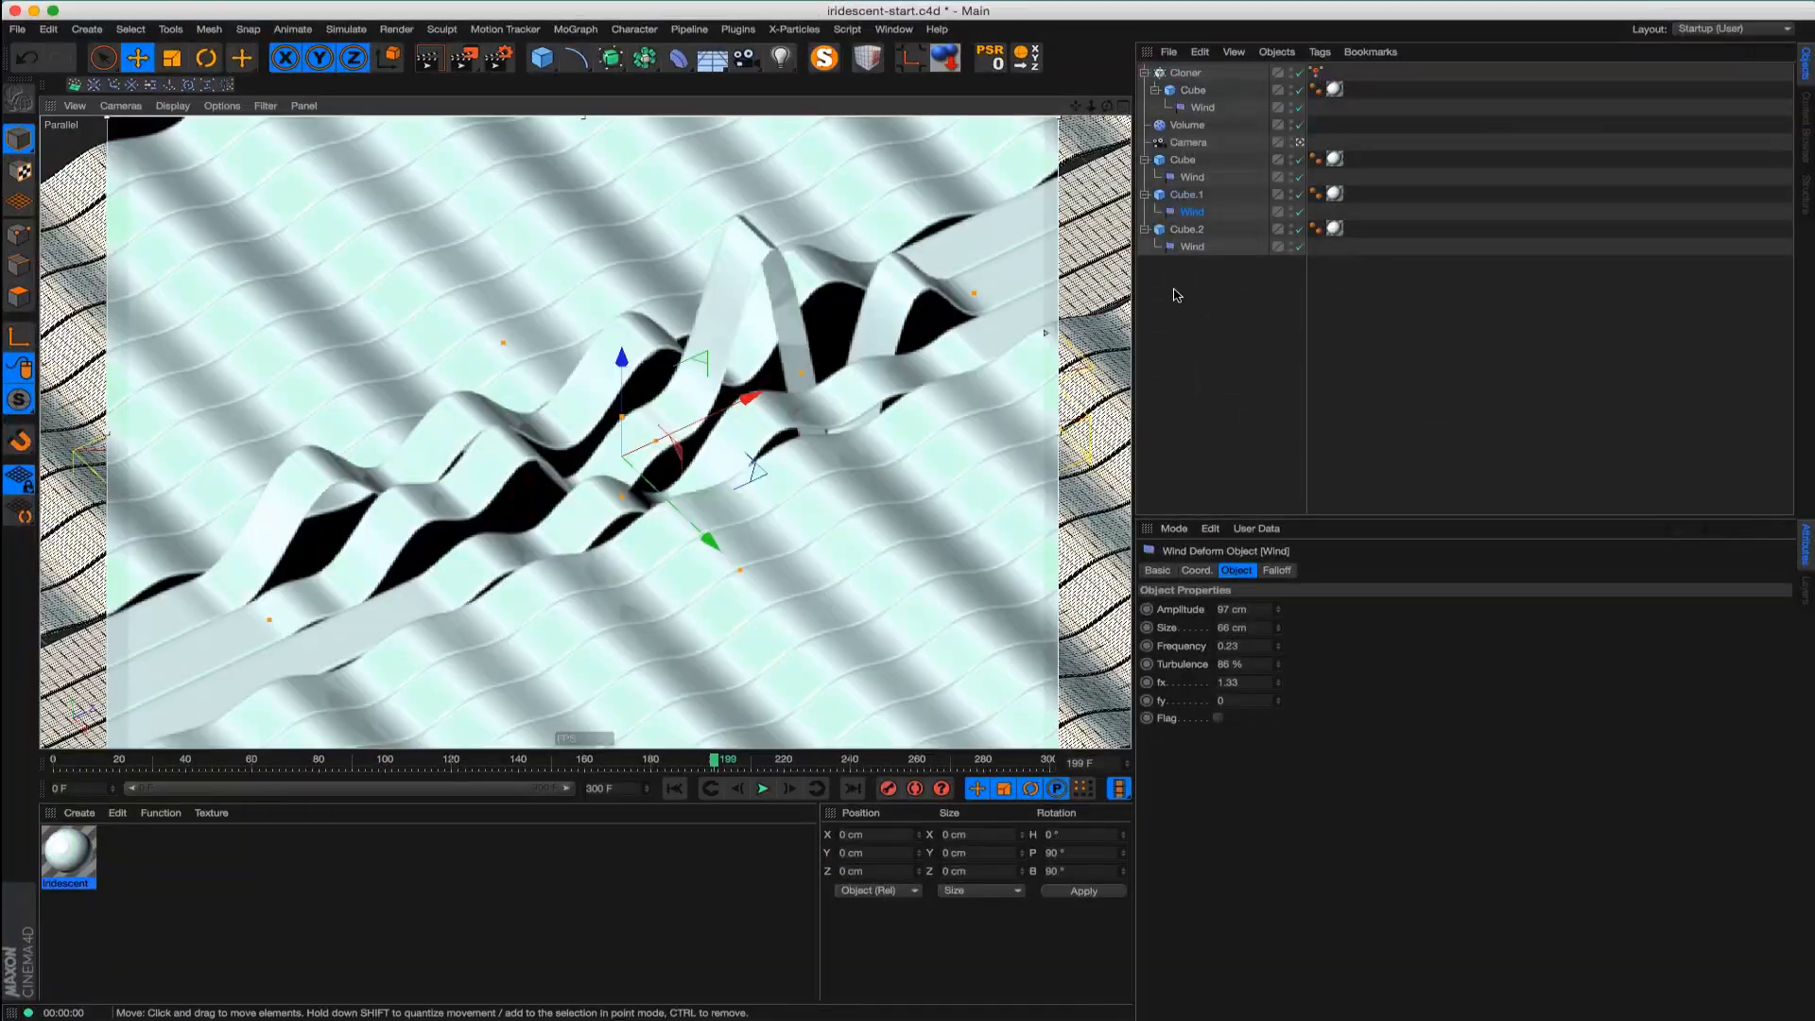
Select all four ribbon cubes, including the one in the Cloner, and set 2 X segments and a 3 cm fillet radius
left_click(1187, 230)
left_click(1195, 194, "super")
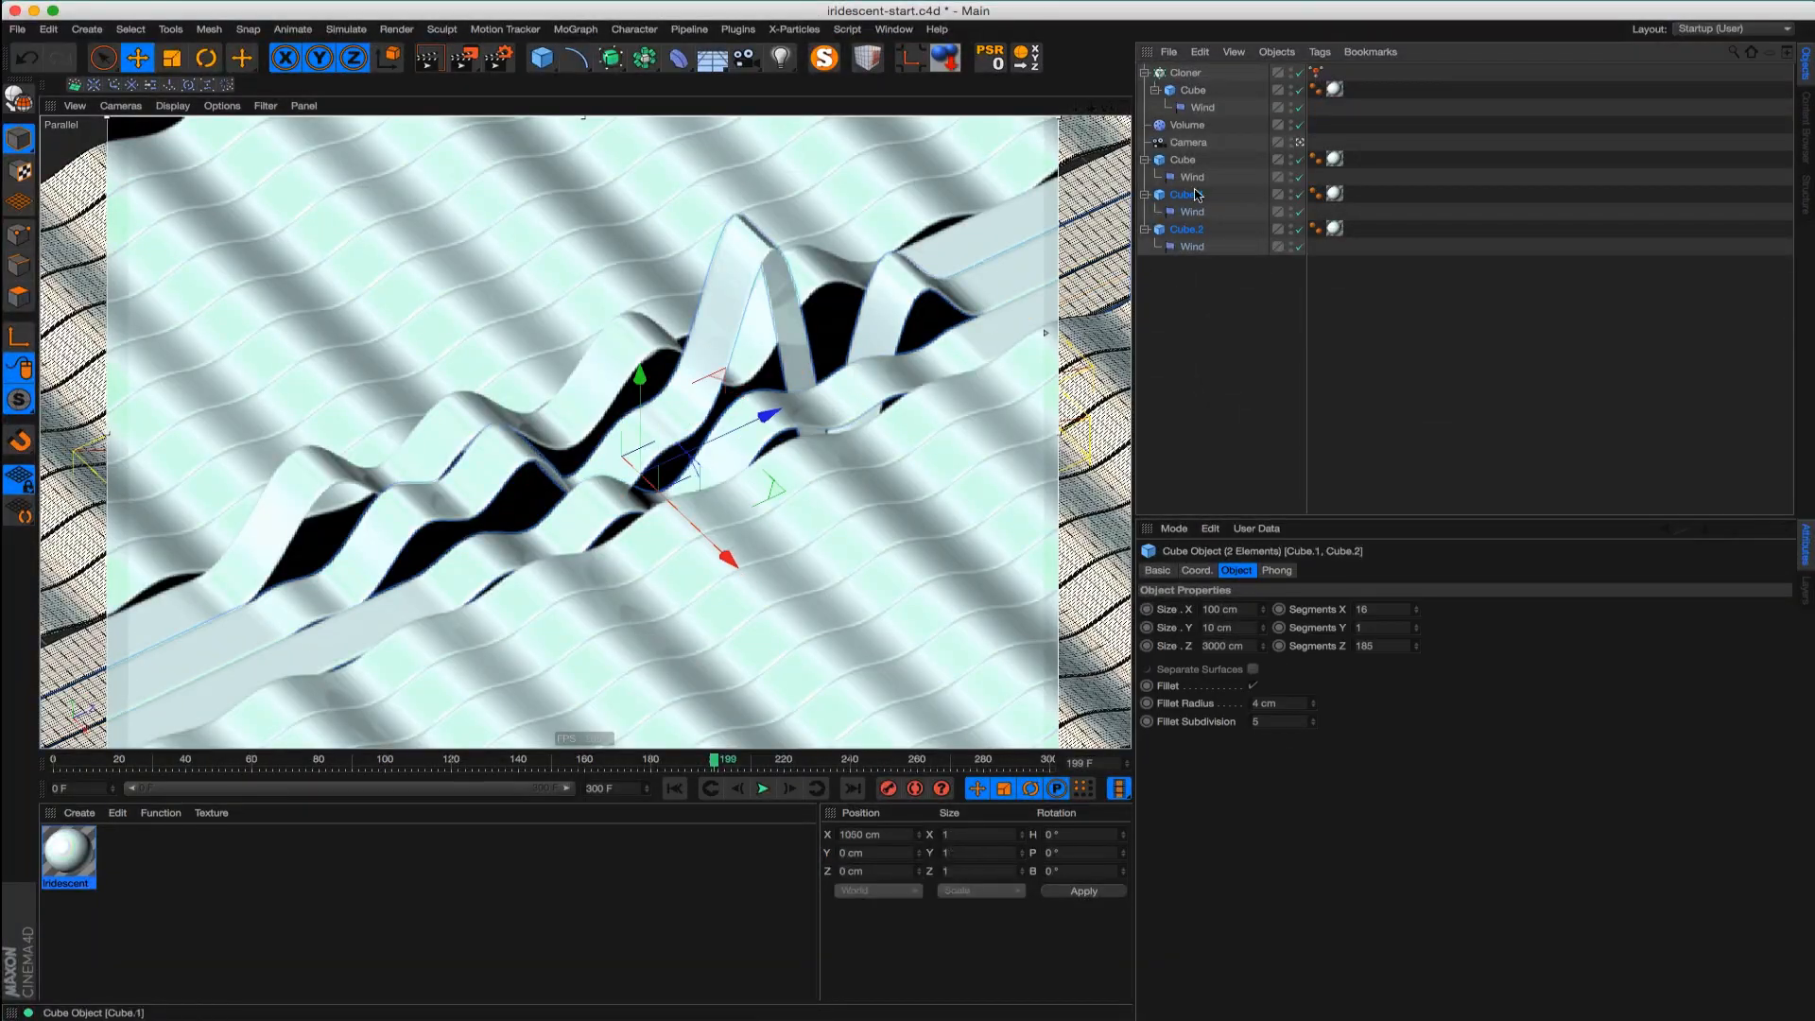
left_click(1184, 160, "super")
left_click(1193, 90, "super")
left_click_drag(1418, 610, 1393, 648)
left_click(1311, 707)
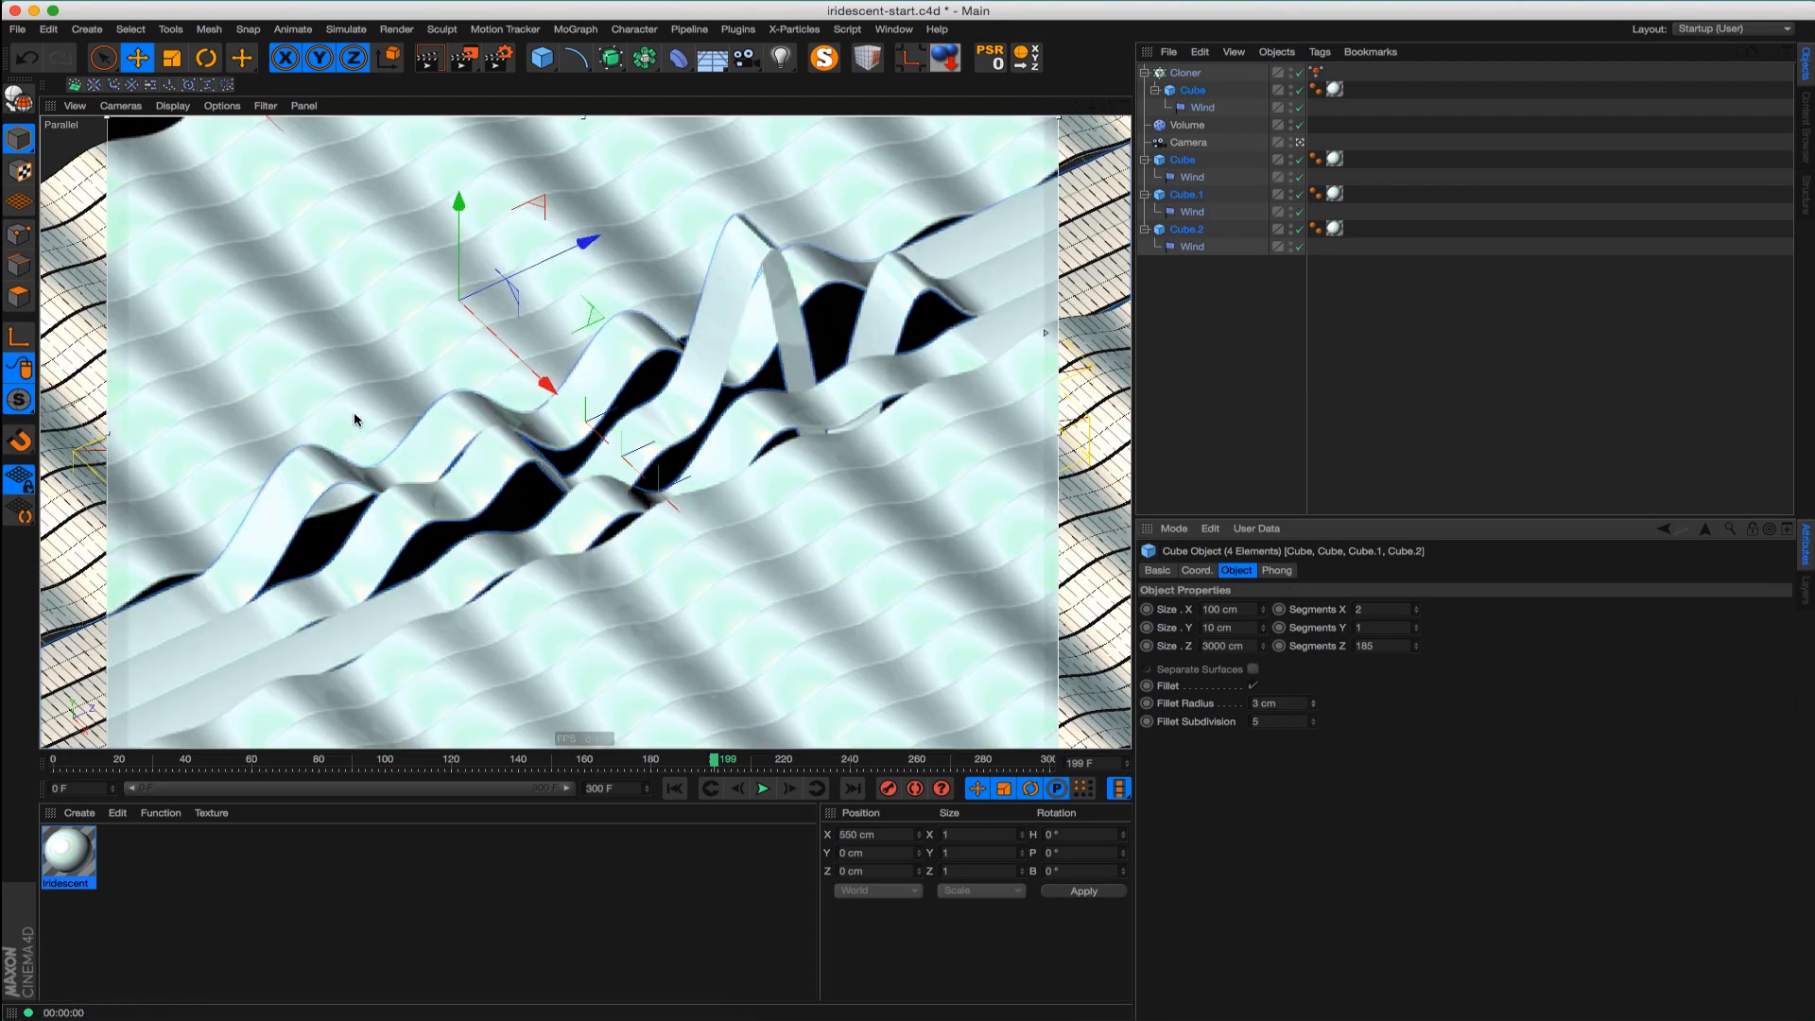
Thicken the four selected cubes to 15 cm in Y and increase their fillet radius to 5 cm
left_click_drag(1264, 628, 1267, 629)
left_click(1314, 700)
left_click(1313, 702)
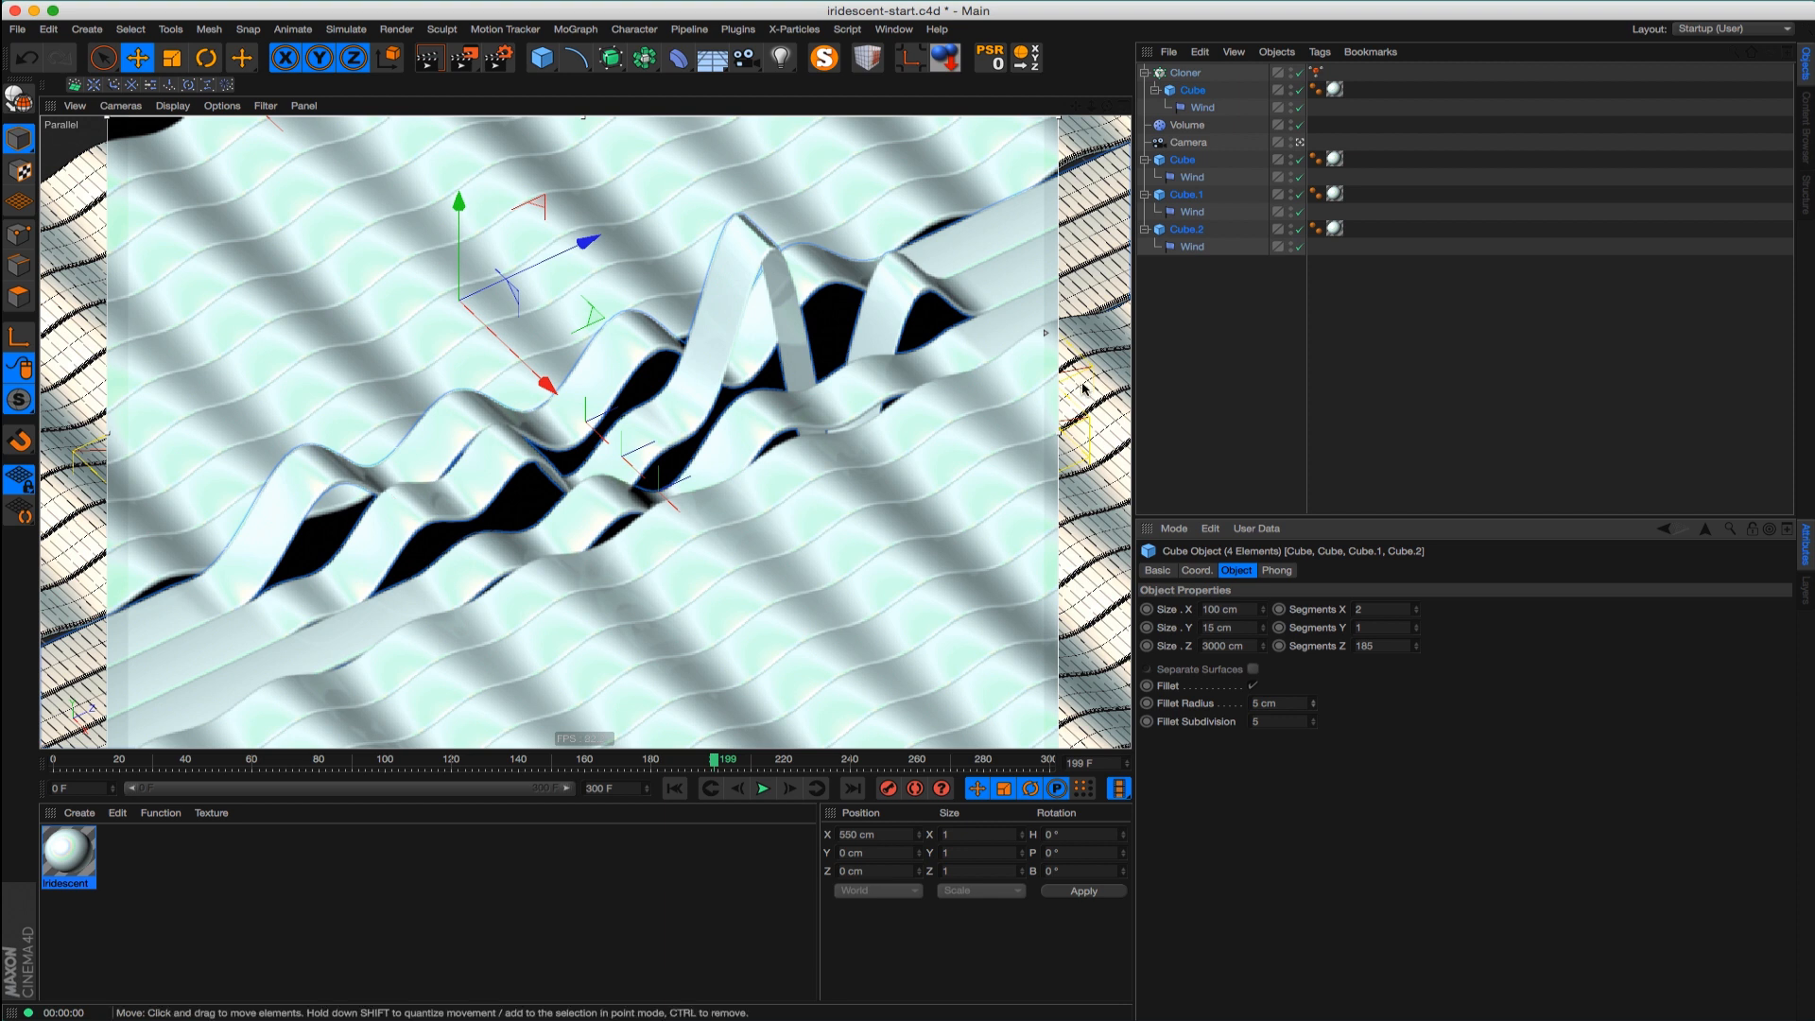
Raise the interactive render region's quality and frame the separate ribbons slightly closer
left_click_drag(1046, 334, 1046, 268)
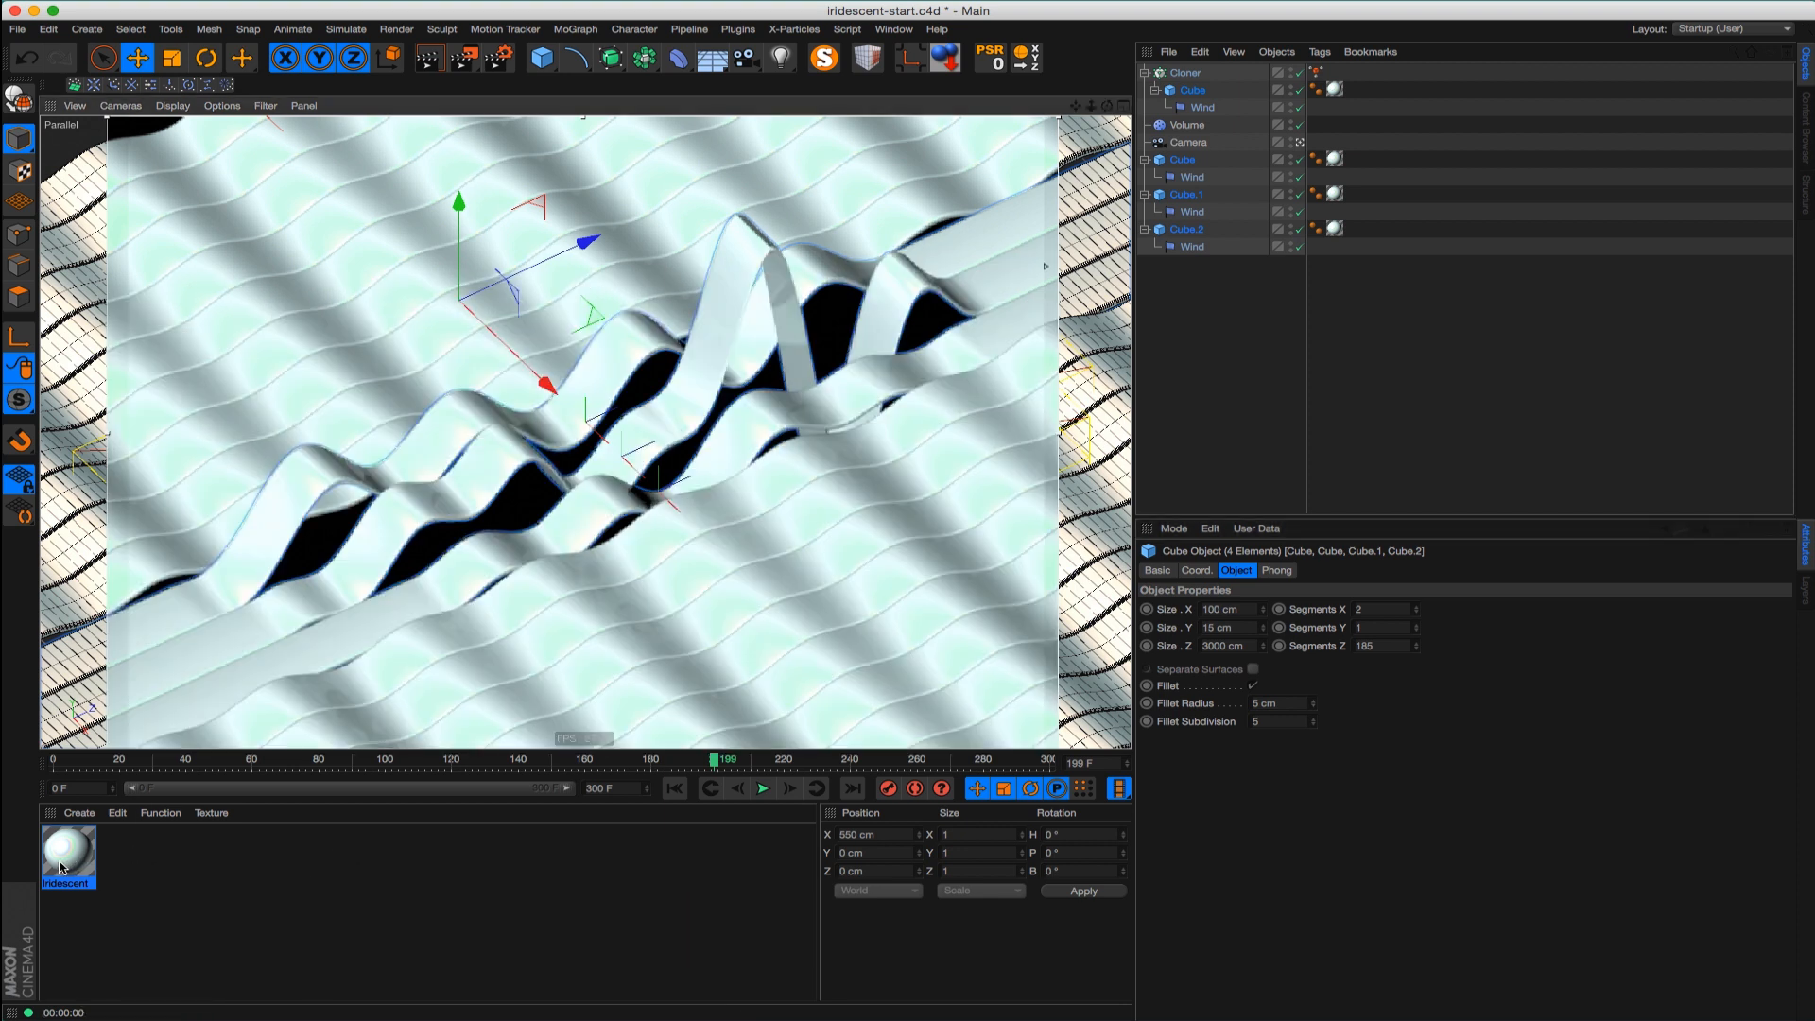
scroll(629, 471, "up", 3)
middle_click_drag(628, 471, 626, 502, "alt")
scroll(626, 502, "down", 2)
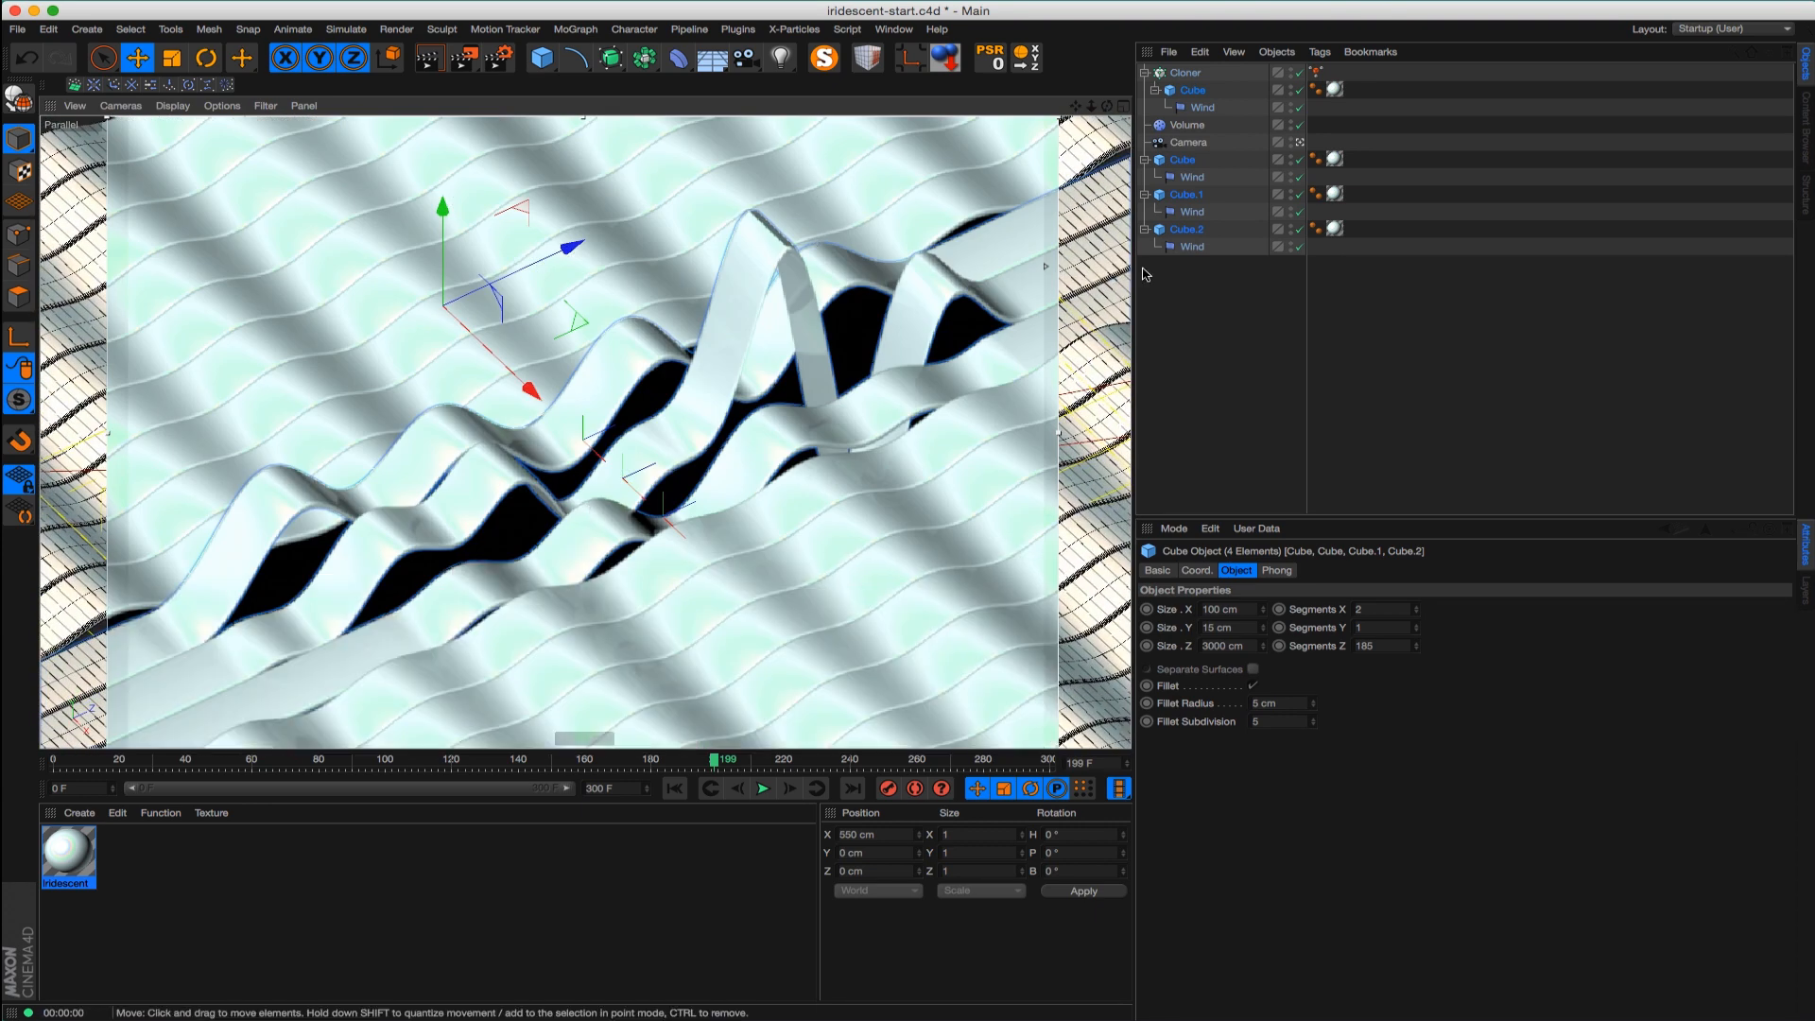
Add an HDRI Studio rig to light the scene and turn off its seamless floor
left_click(1177, 295)
left_click(792, 30)
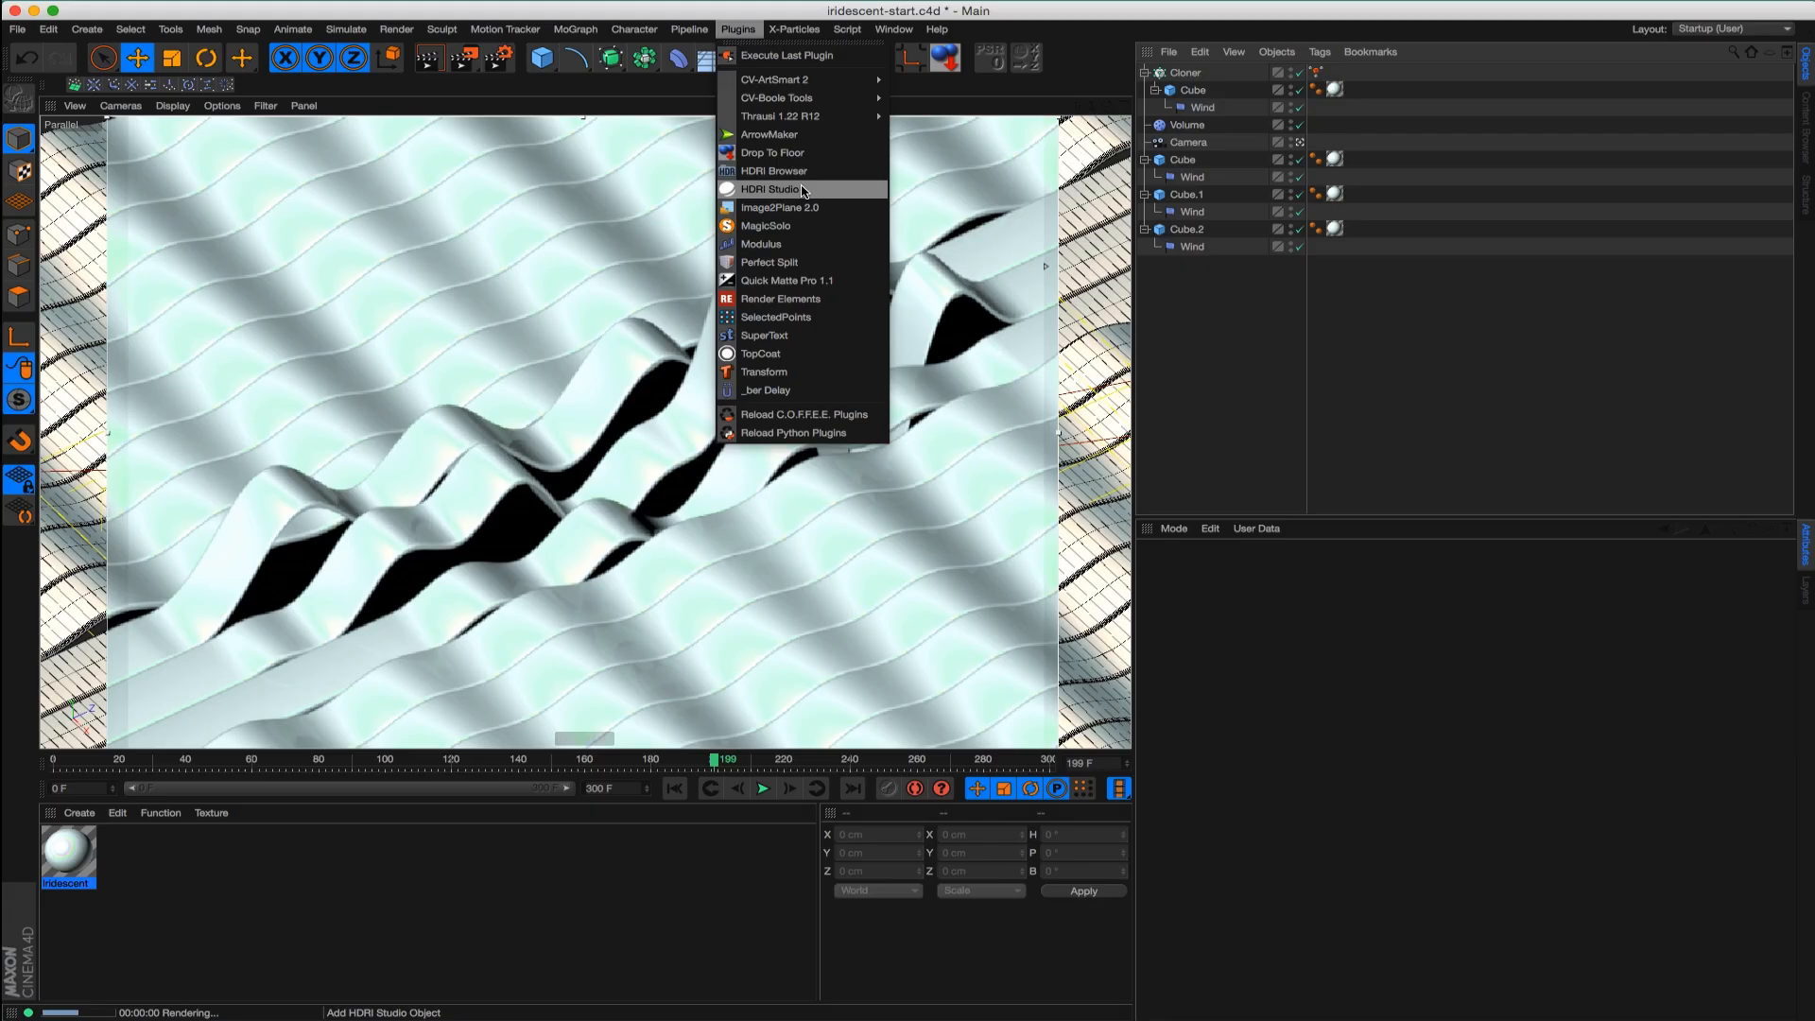
left_click(802, 190)
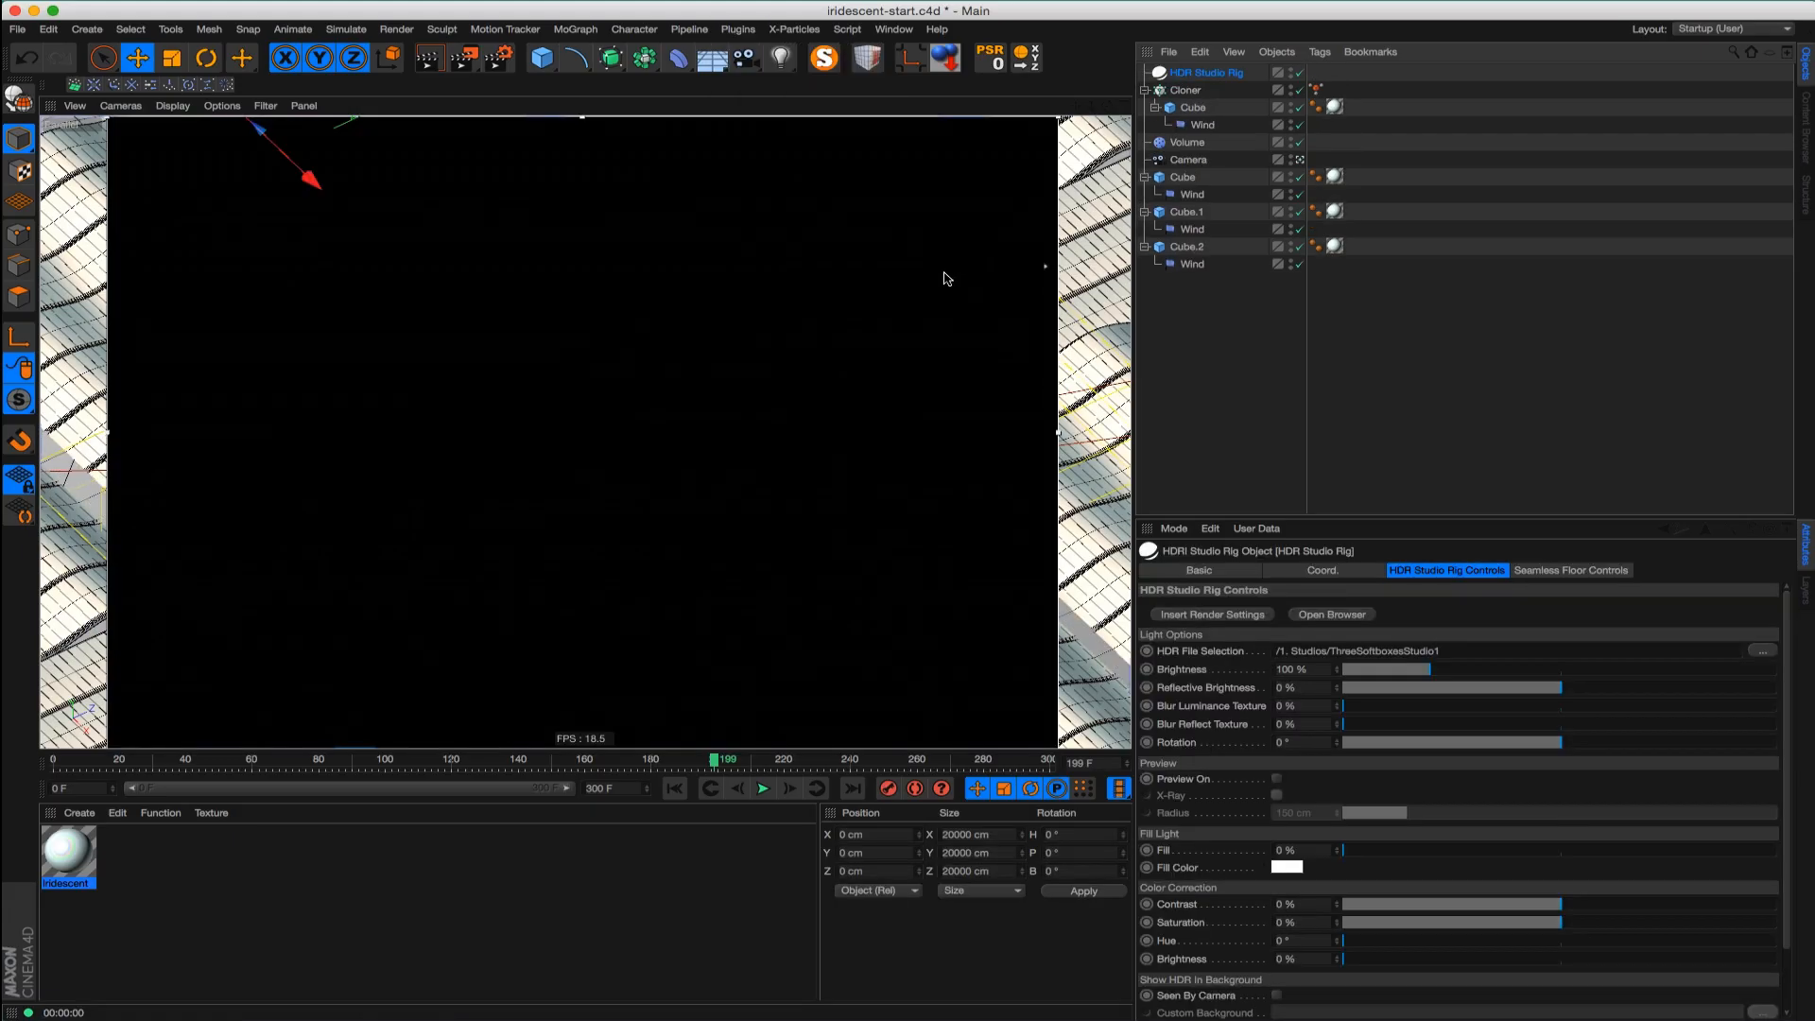
left_click(1555, 572)
left_click(1265, 687)
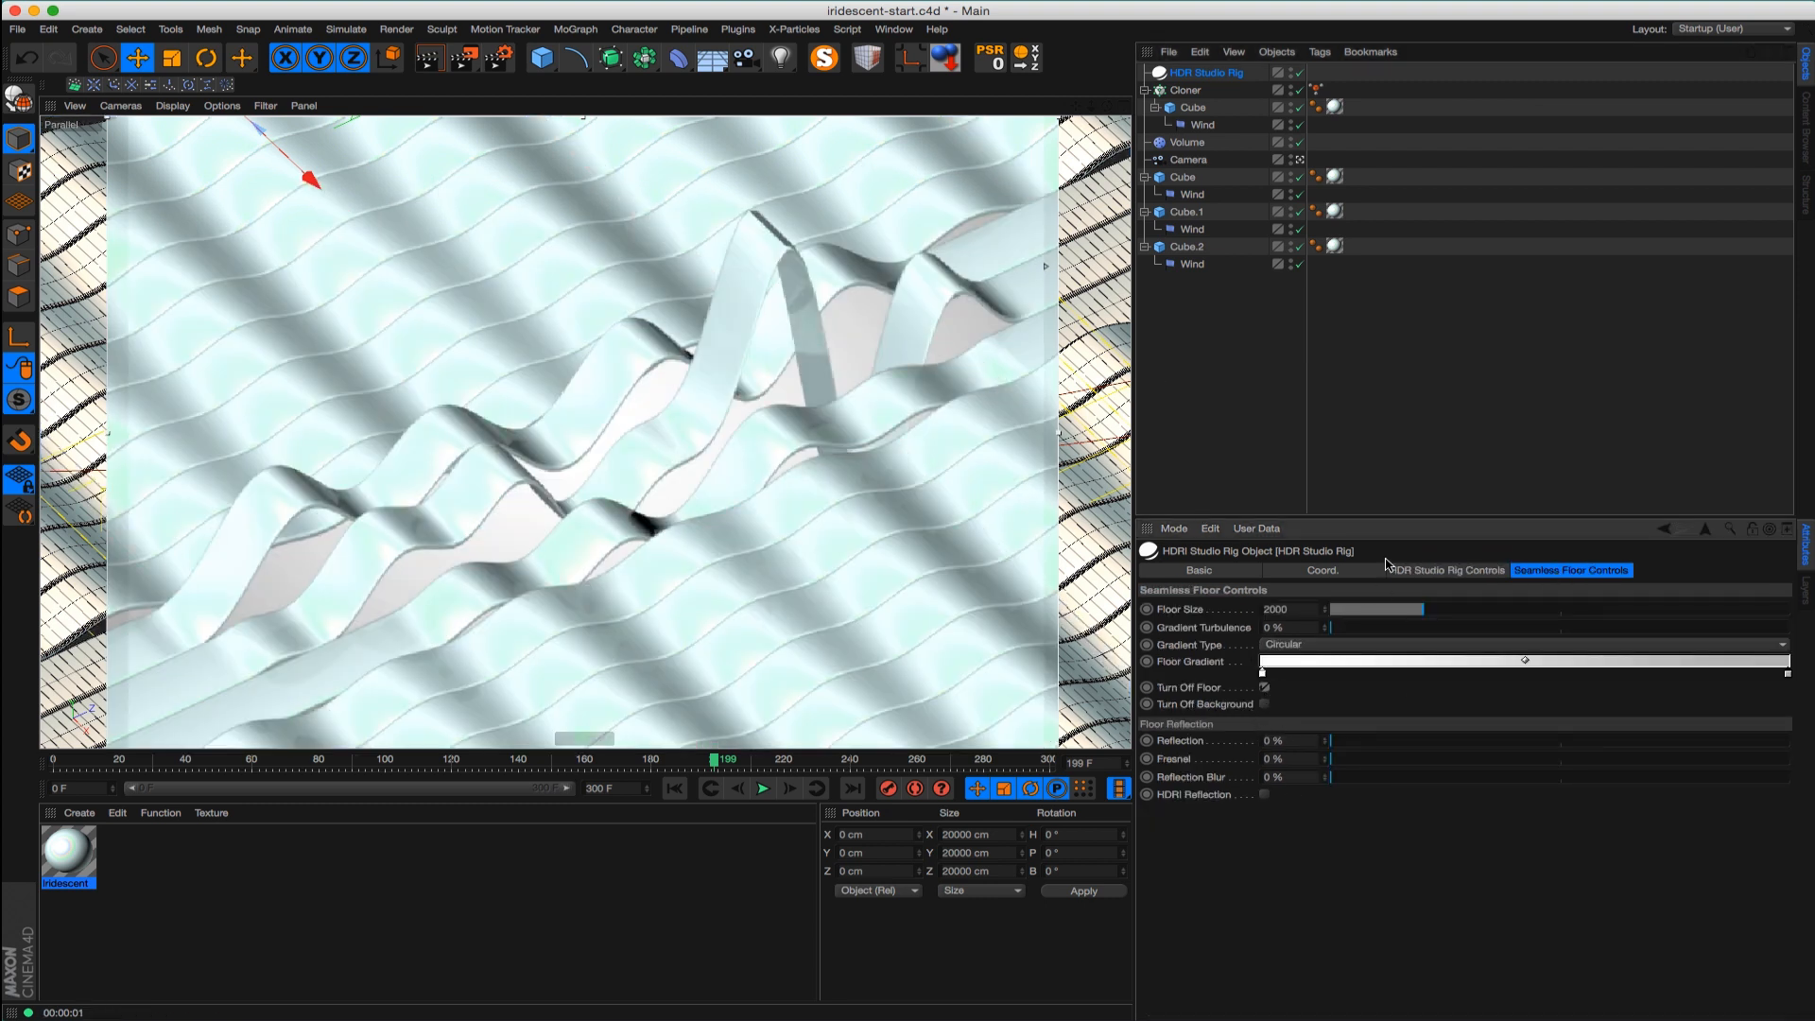
Open the Iridescent material's Spectral specular texture for editing and set the shader intensity to 137 %
double_click(54, 863)
left_click_drag(643, 95, 1285, 237)
left_click(1244, 679)
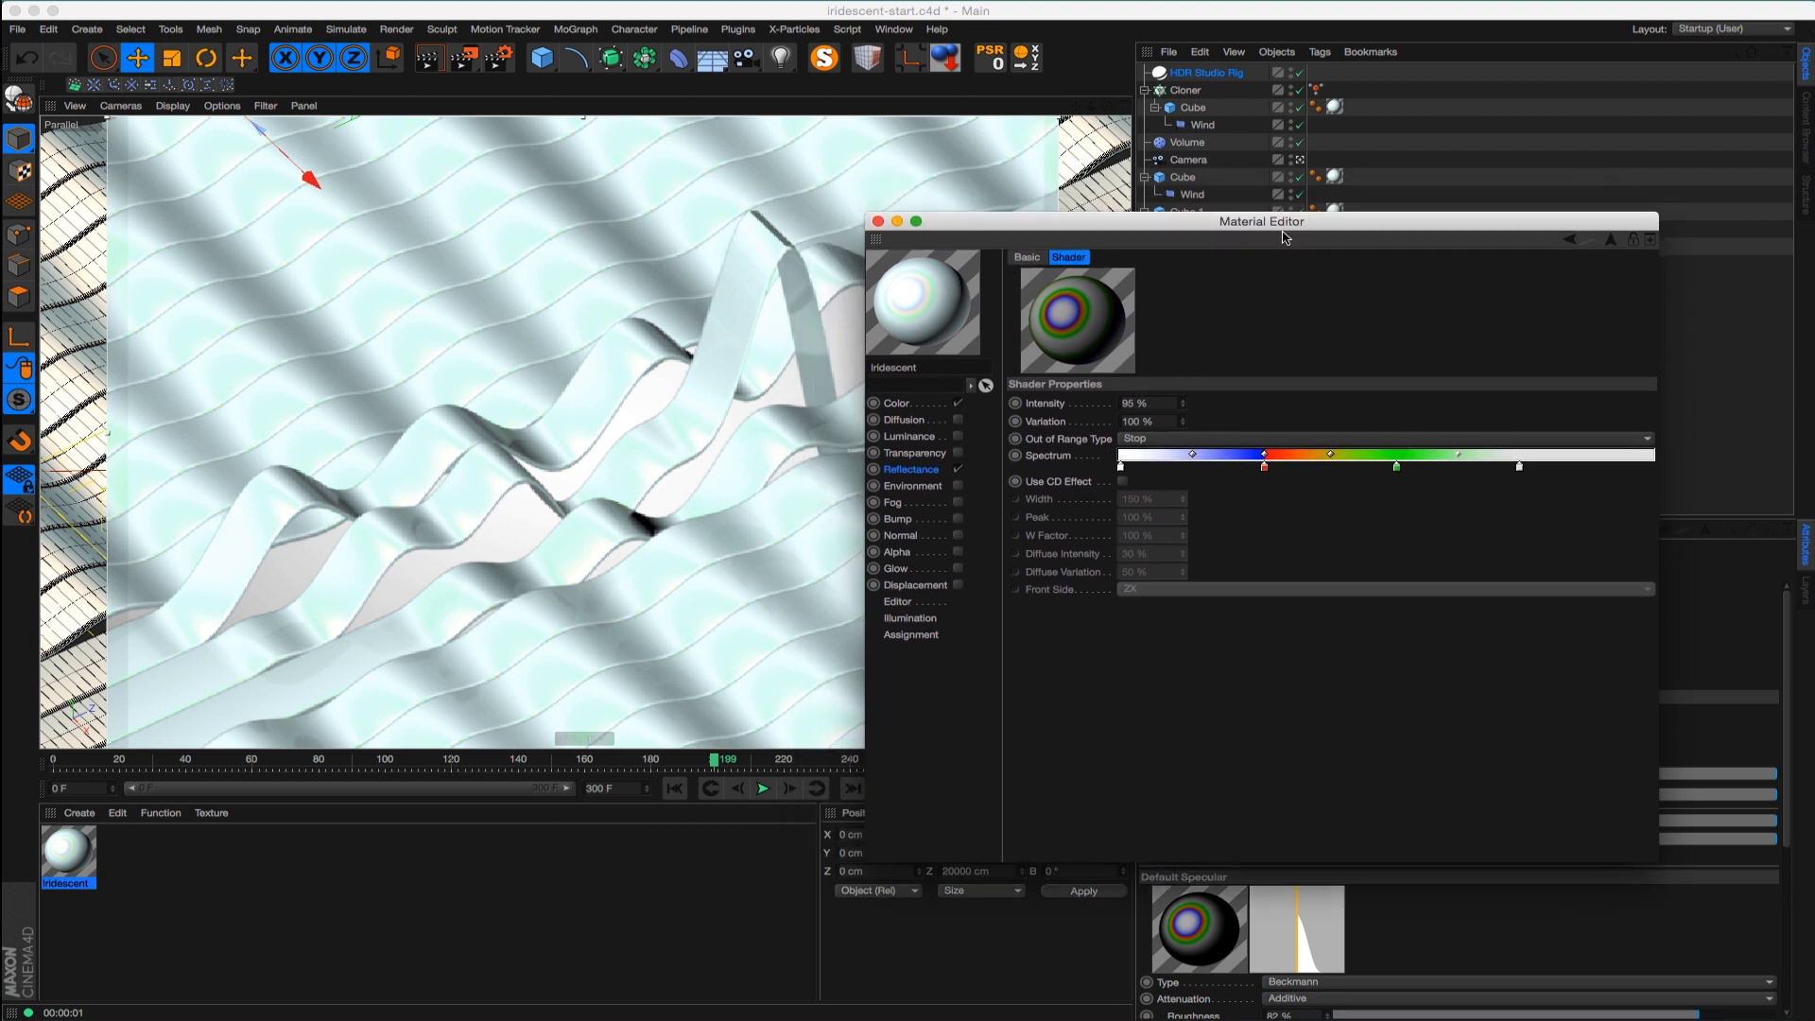
left_click_drag(1118, 224, 1208, 236)
left_click(1180, 417)
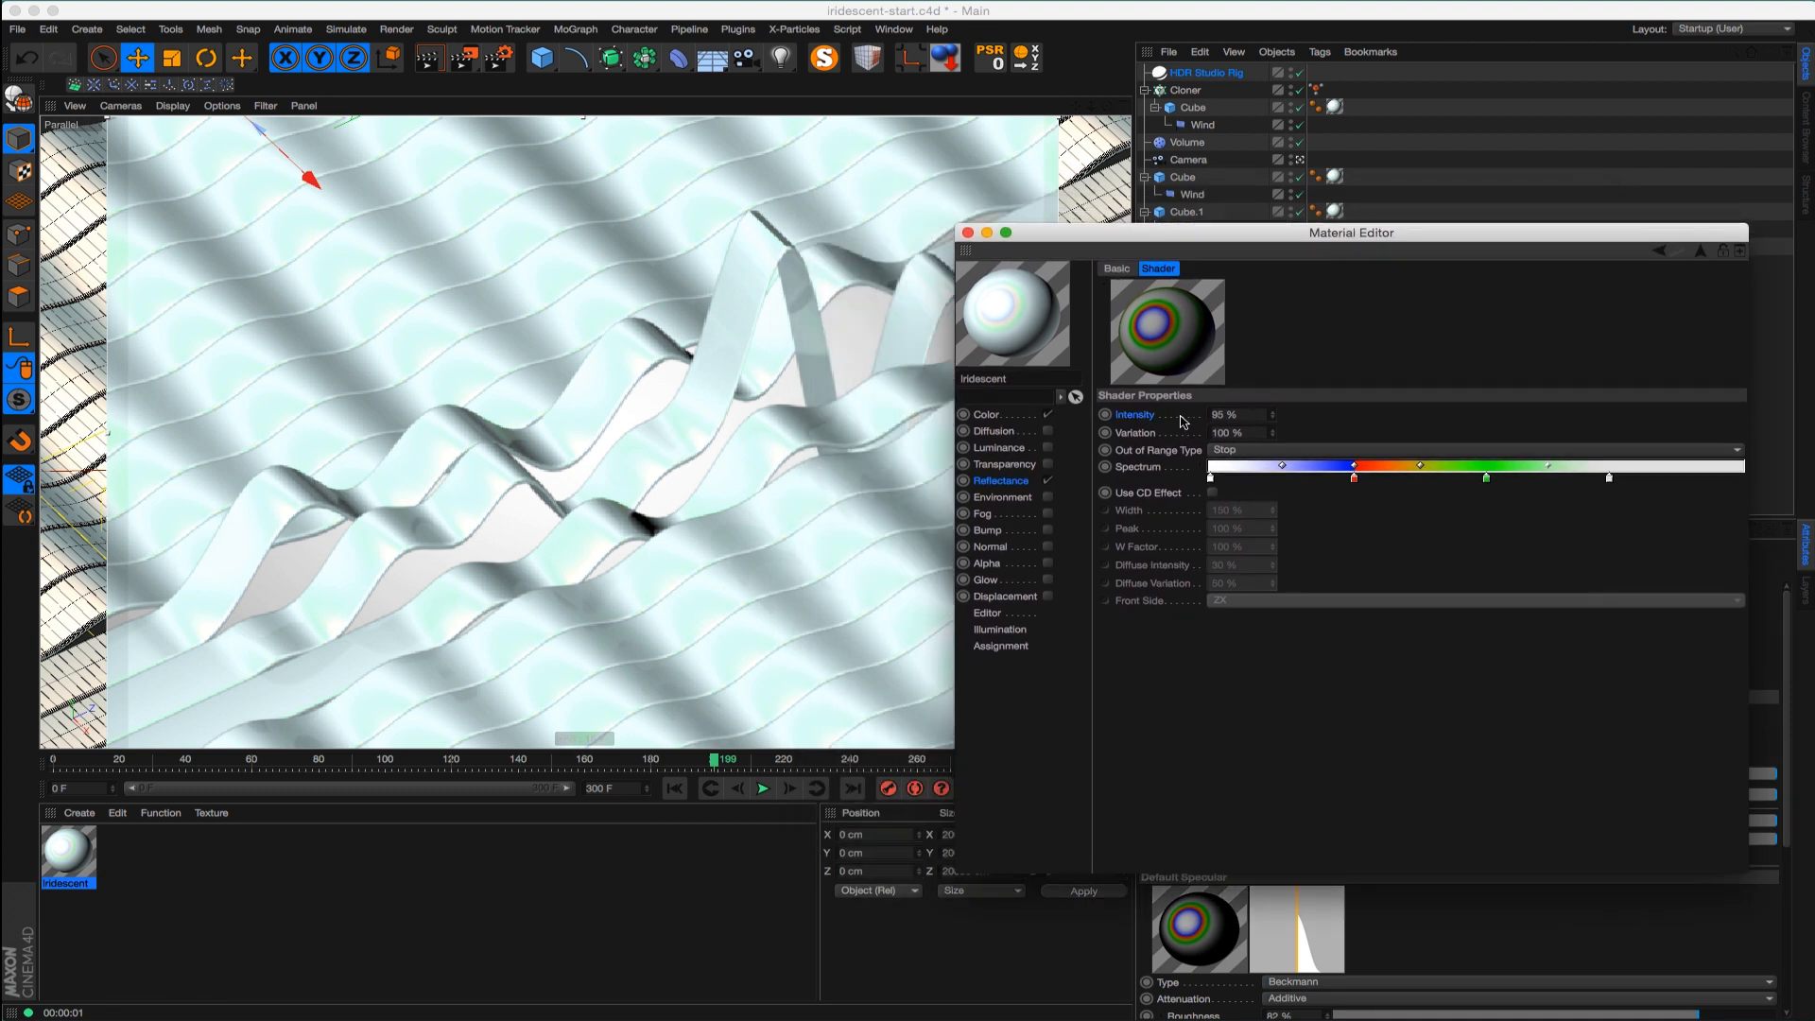
left_click_drag(1274, 416, 1294, 446)
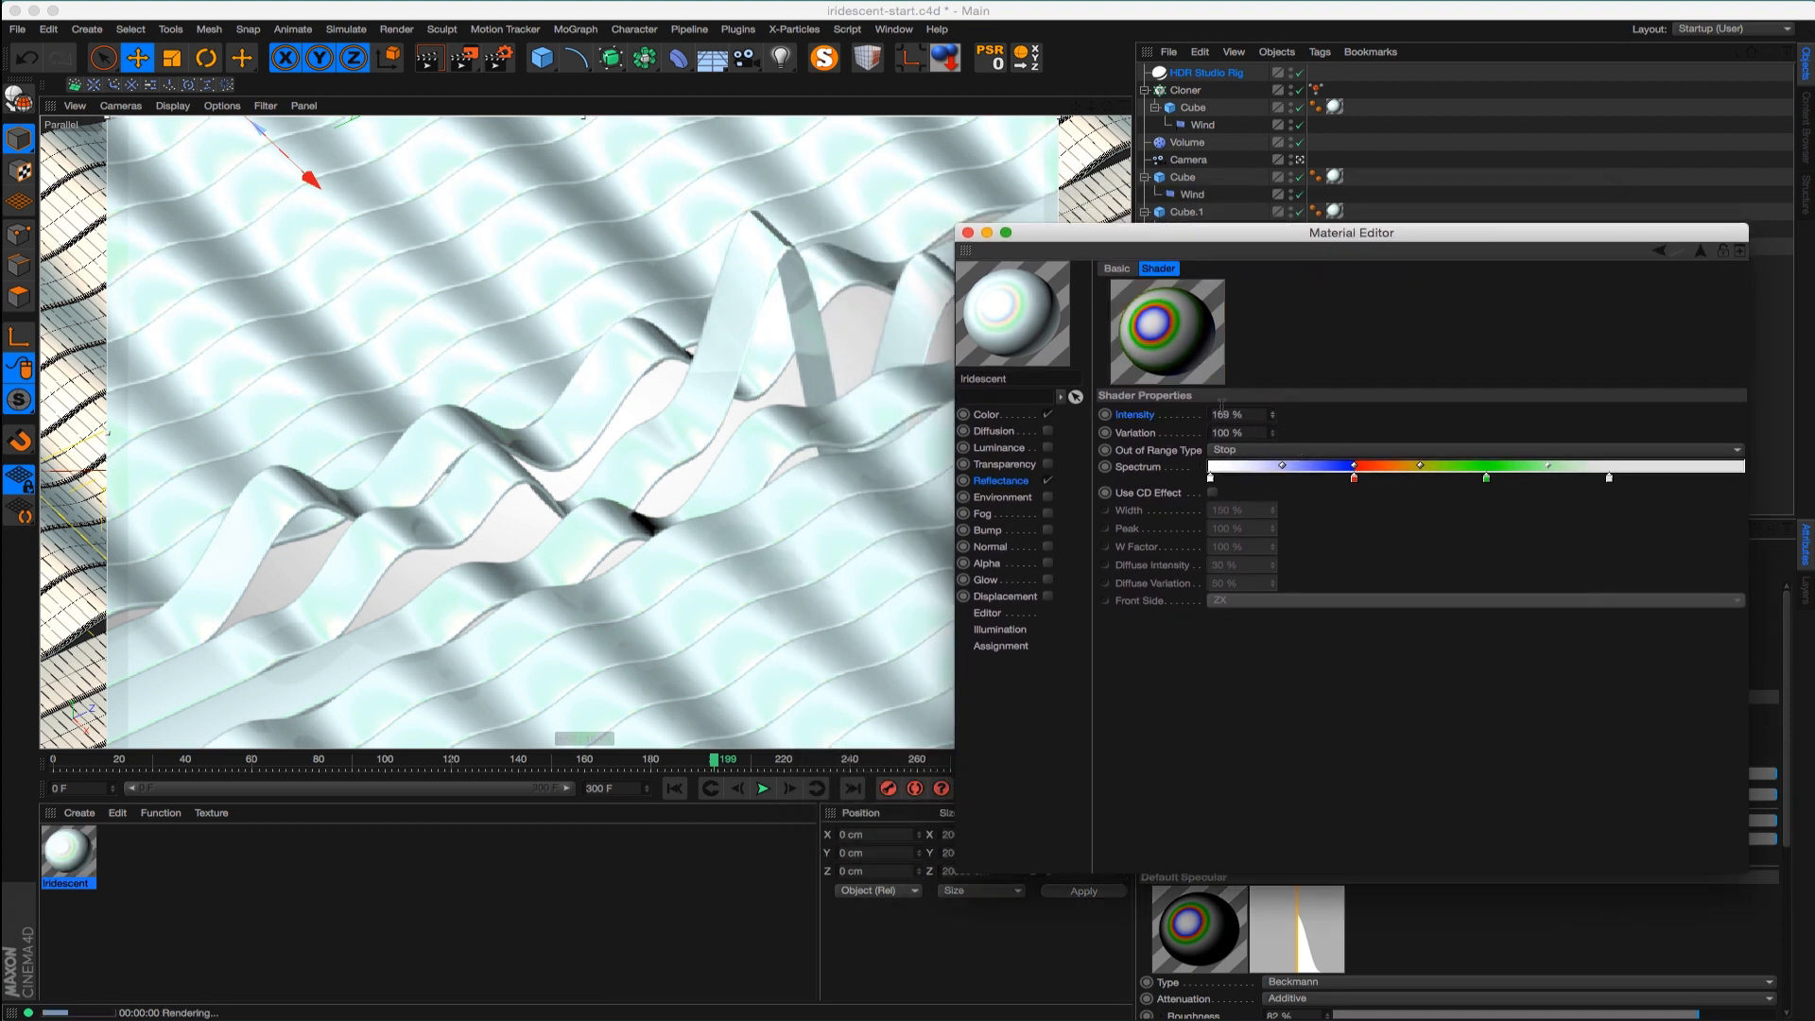
Lower the Default Specular layer's roughness to 70 % and return to its Spectral texture settings
left_click(990, 484)
left_click_drag(1634, 593, 1609, 592)
left_click(1366, 717)
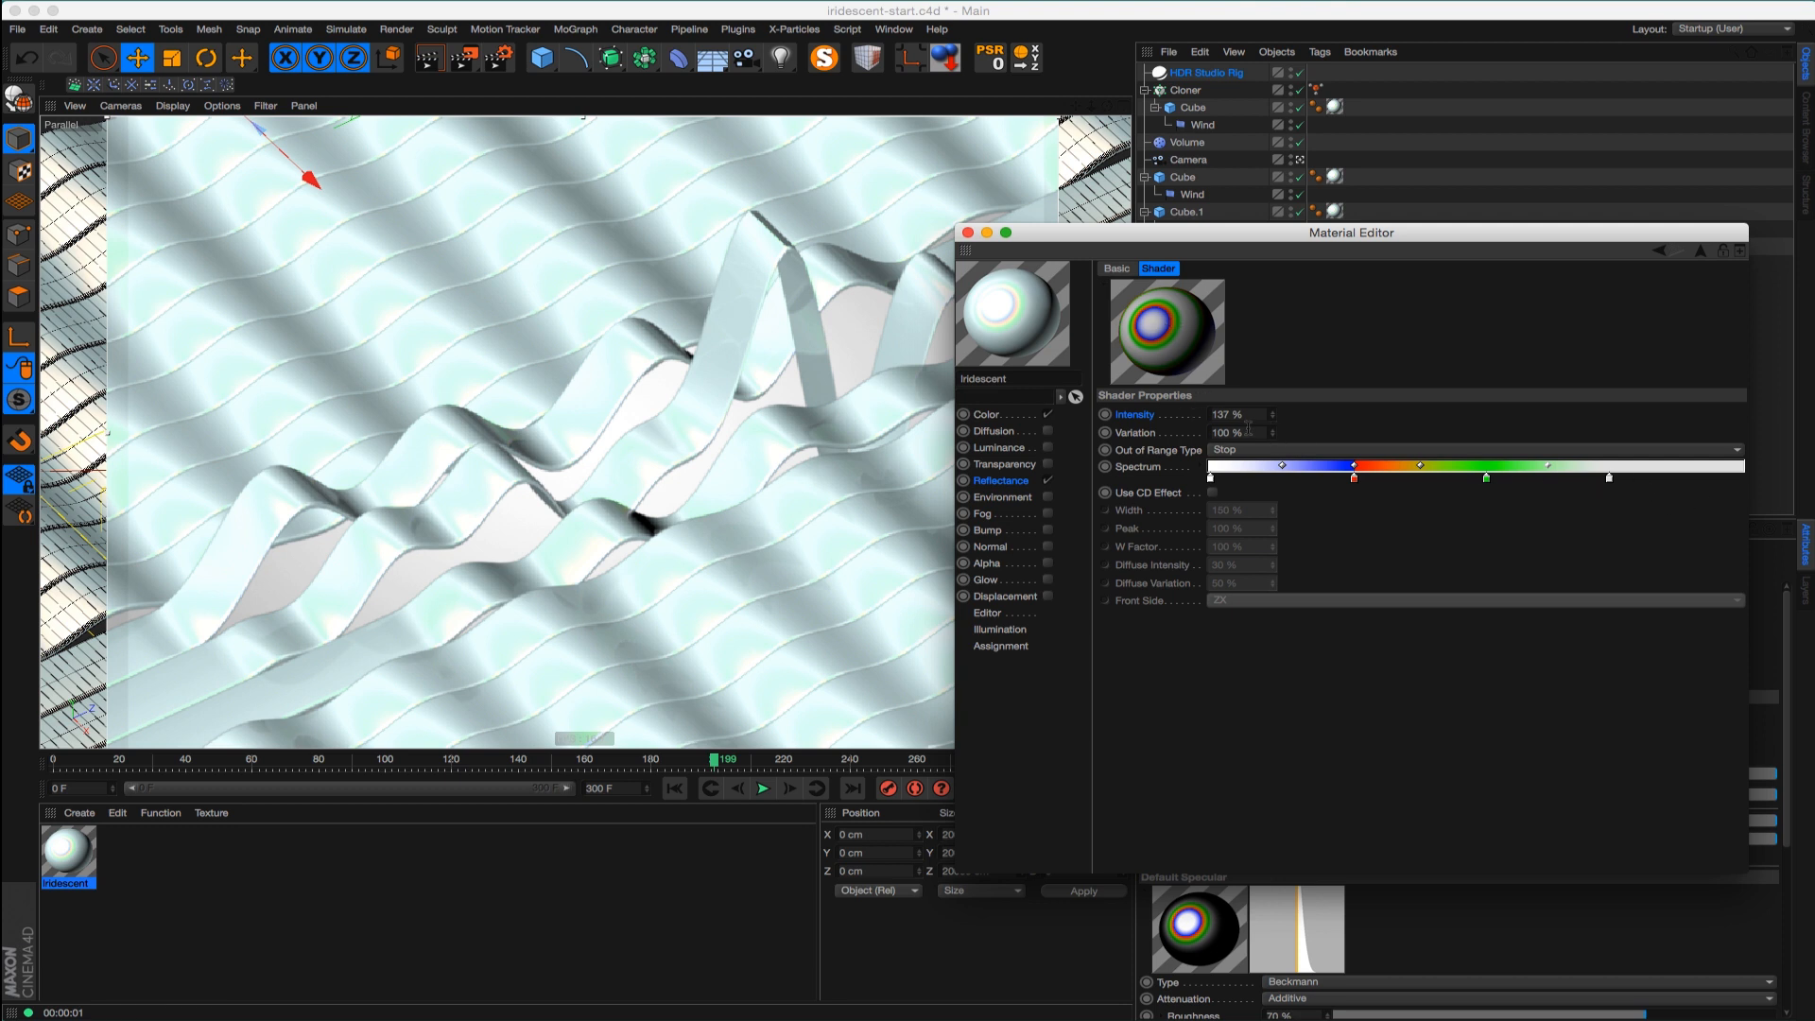
Set the Spectral shader's variation to 227 % and its out-of-range type to Tiling
left_click_drag(1273, 436, 1272, 448)
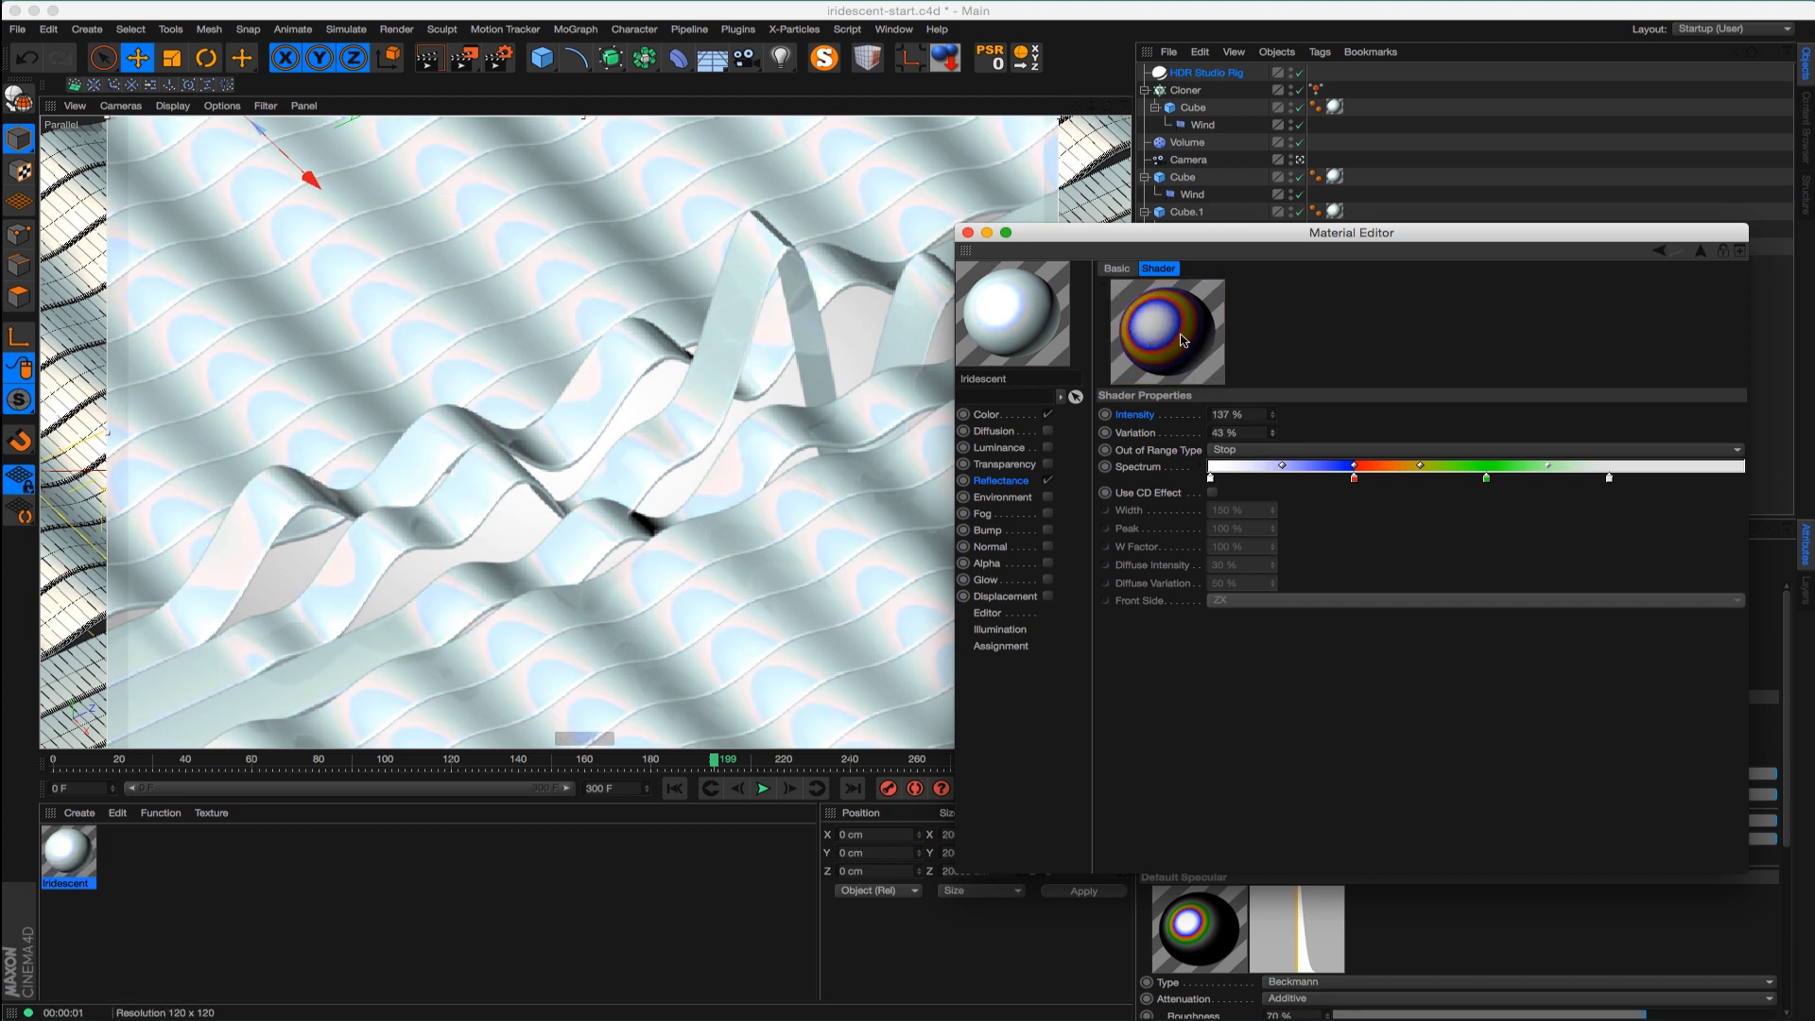
left_click_drag(1275, 437, 1277, 442)
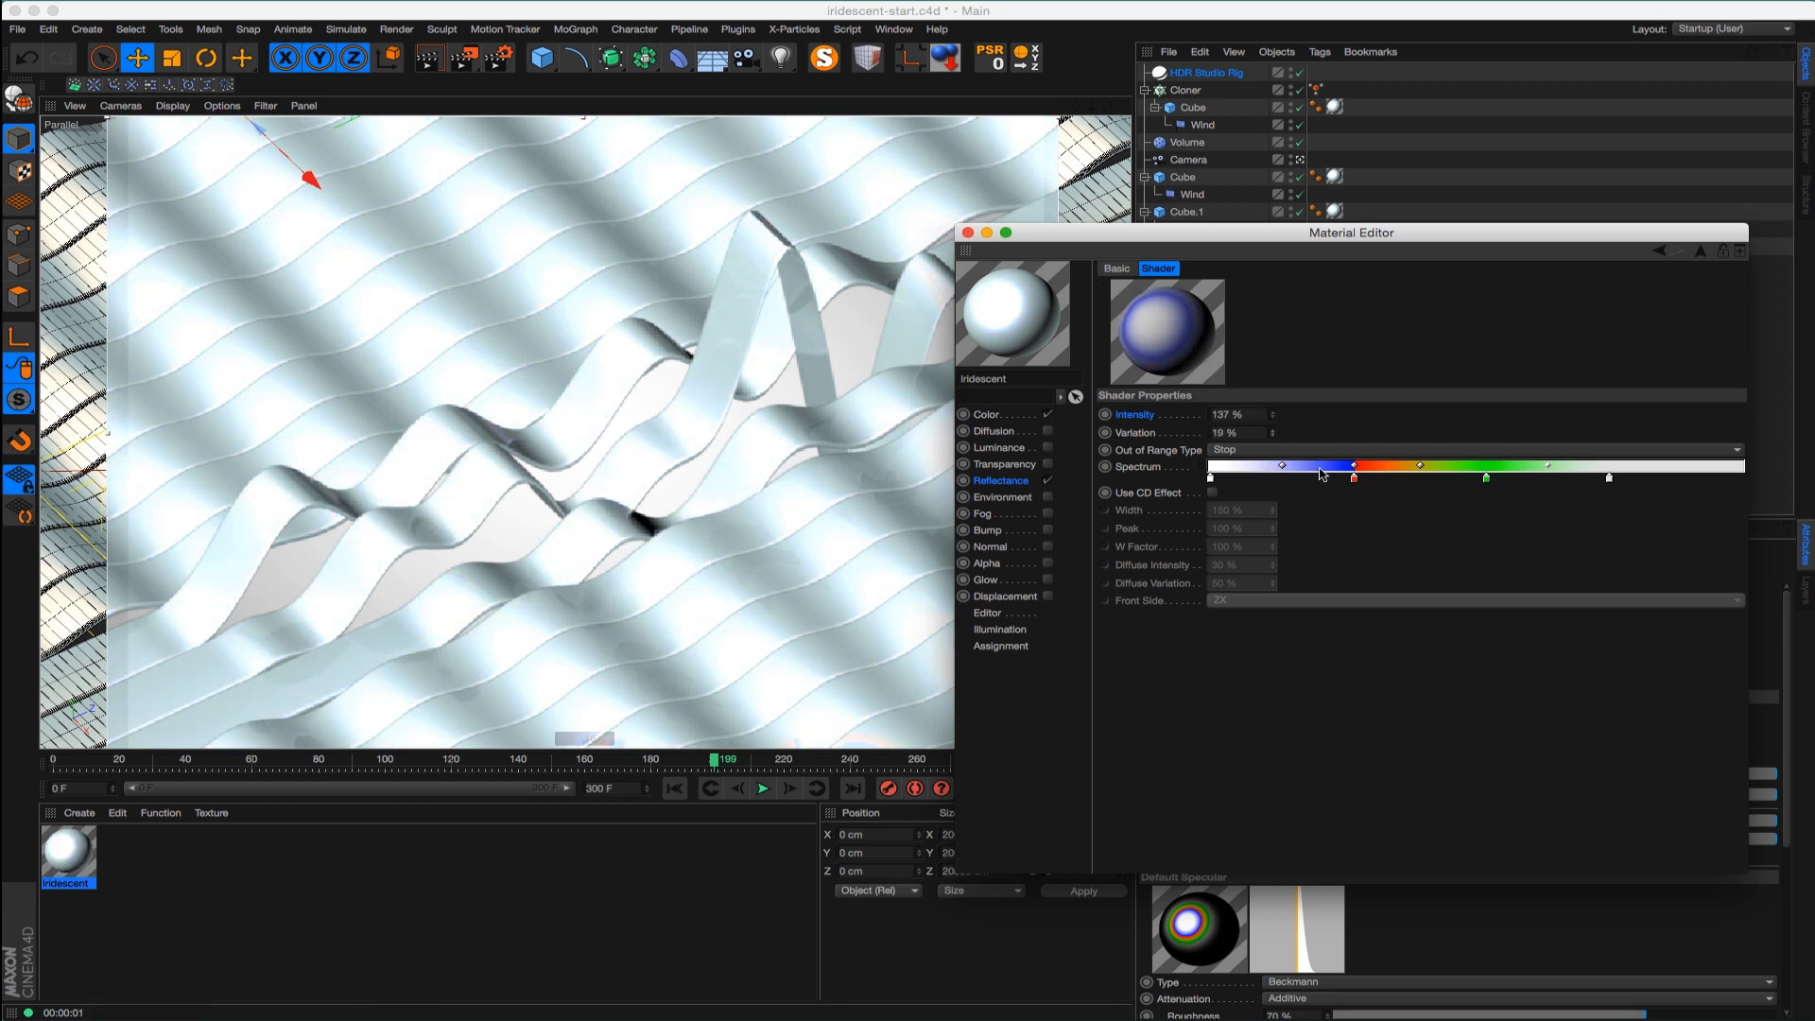
left_click_drag(1276, 435, 1291, 345)
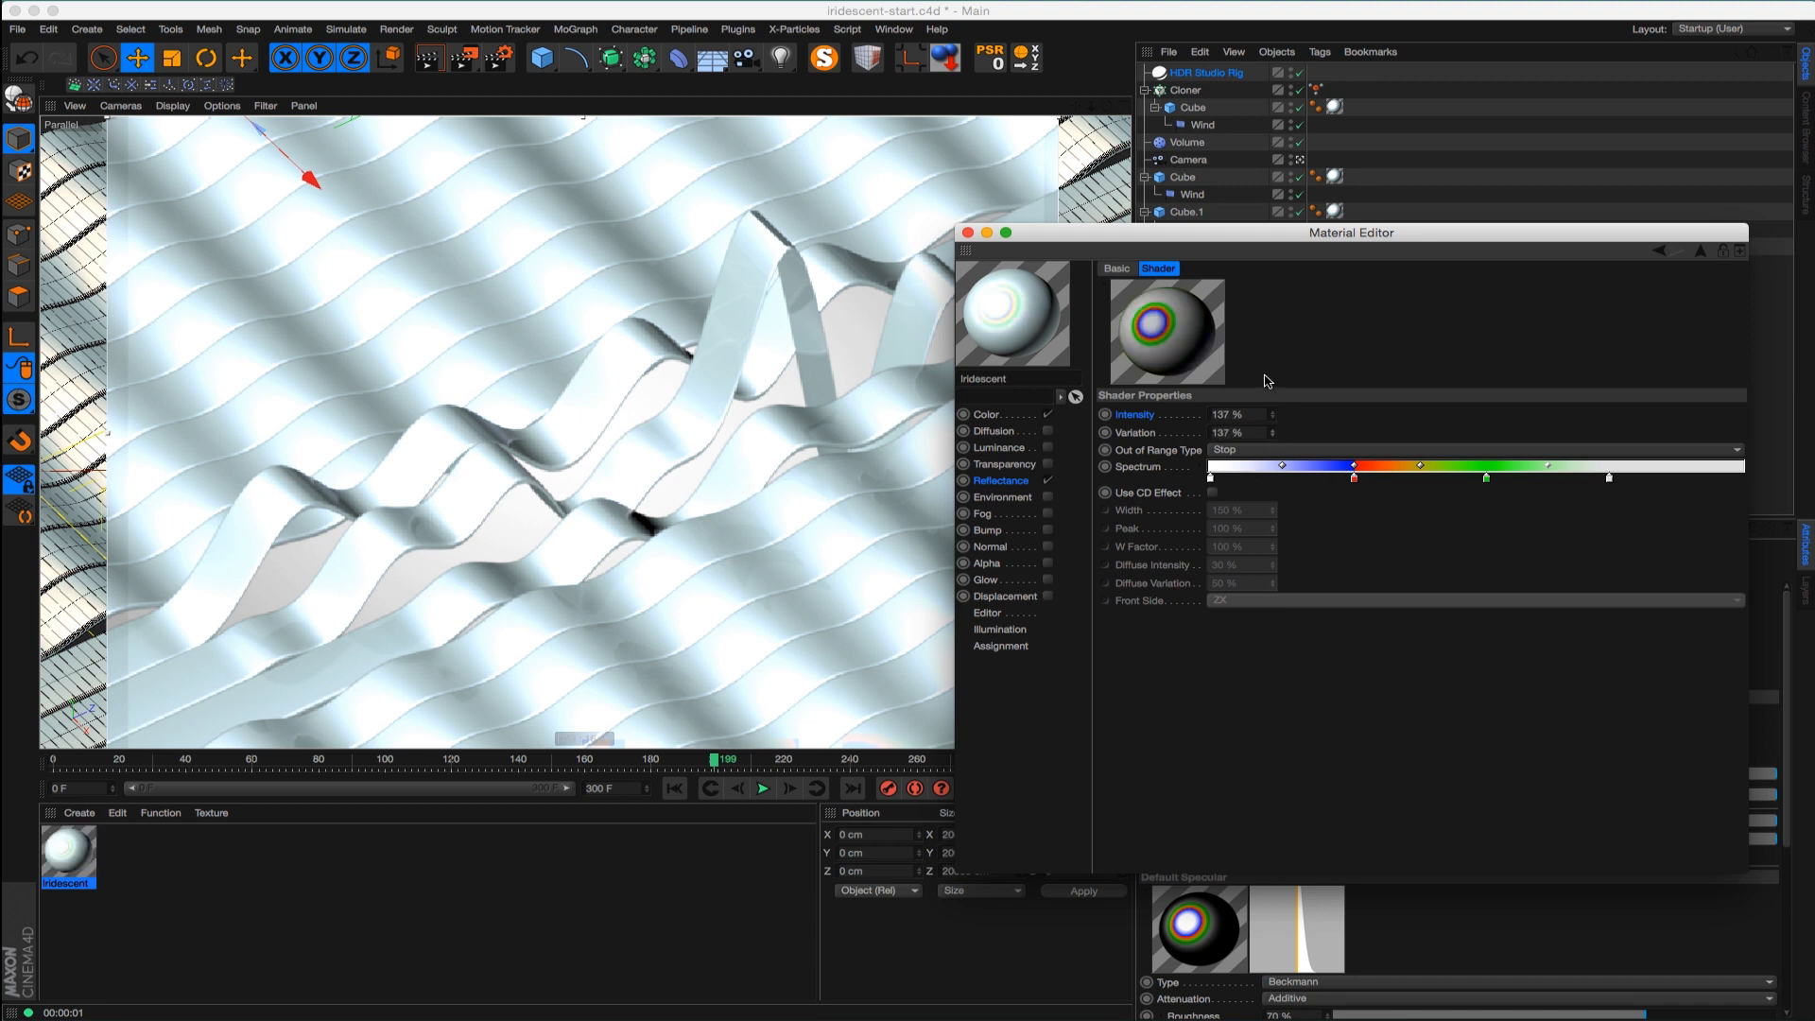
left_click_drag(1273, 433, 1275, 432)
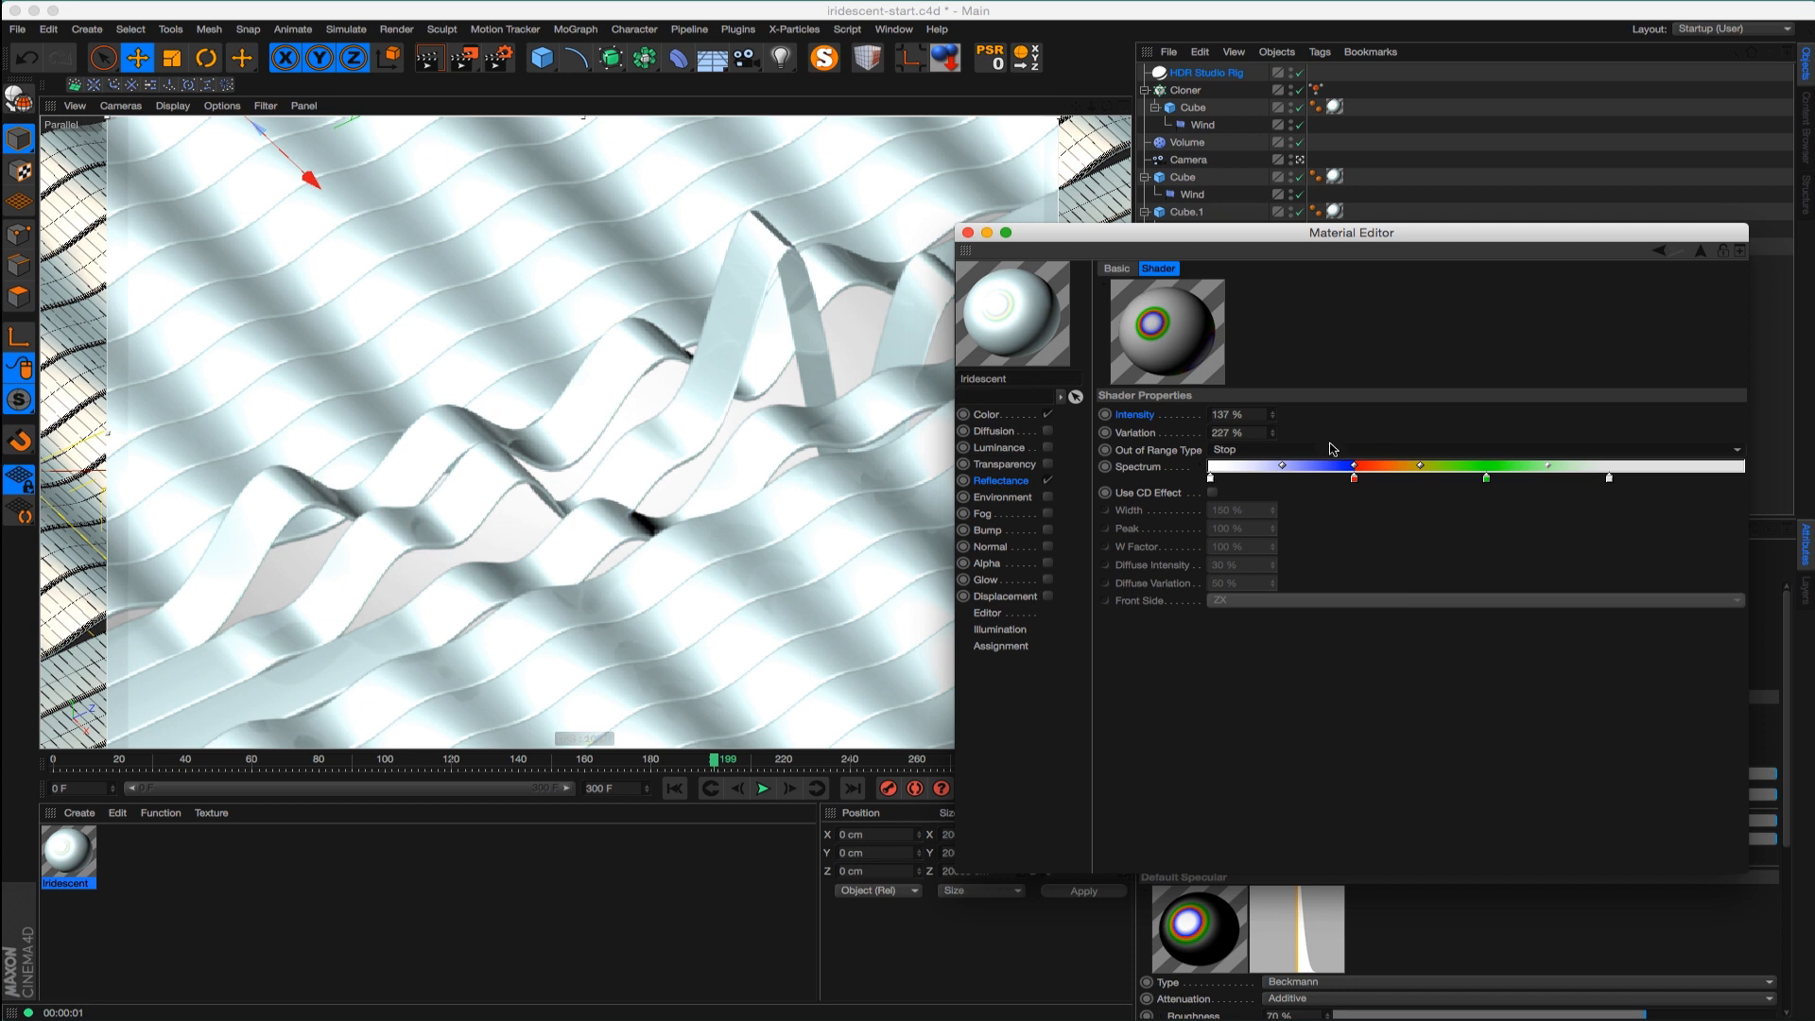
left_click(1291, 452)
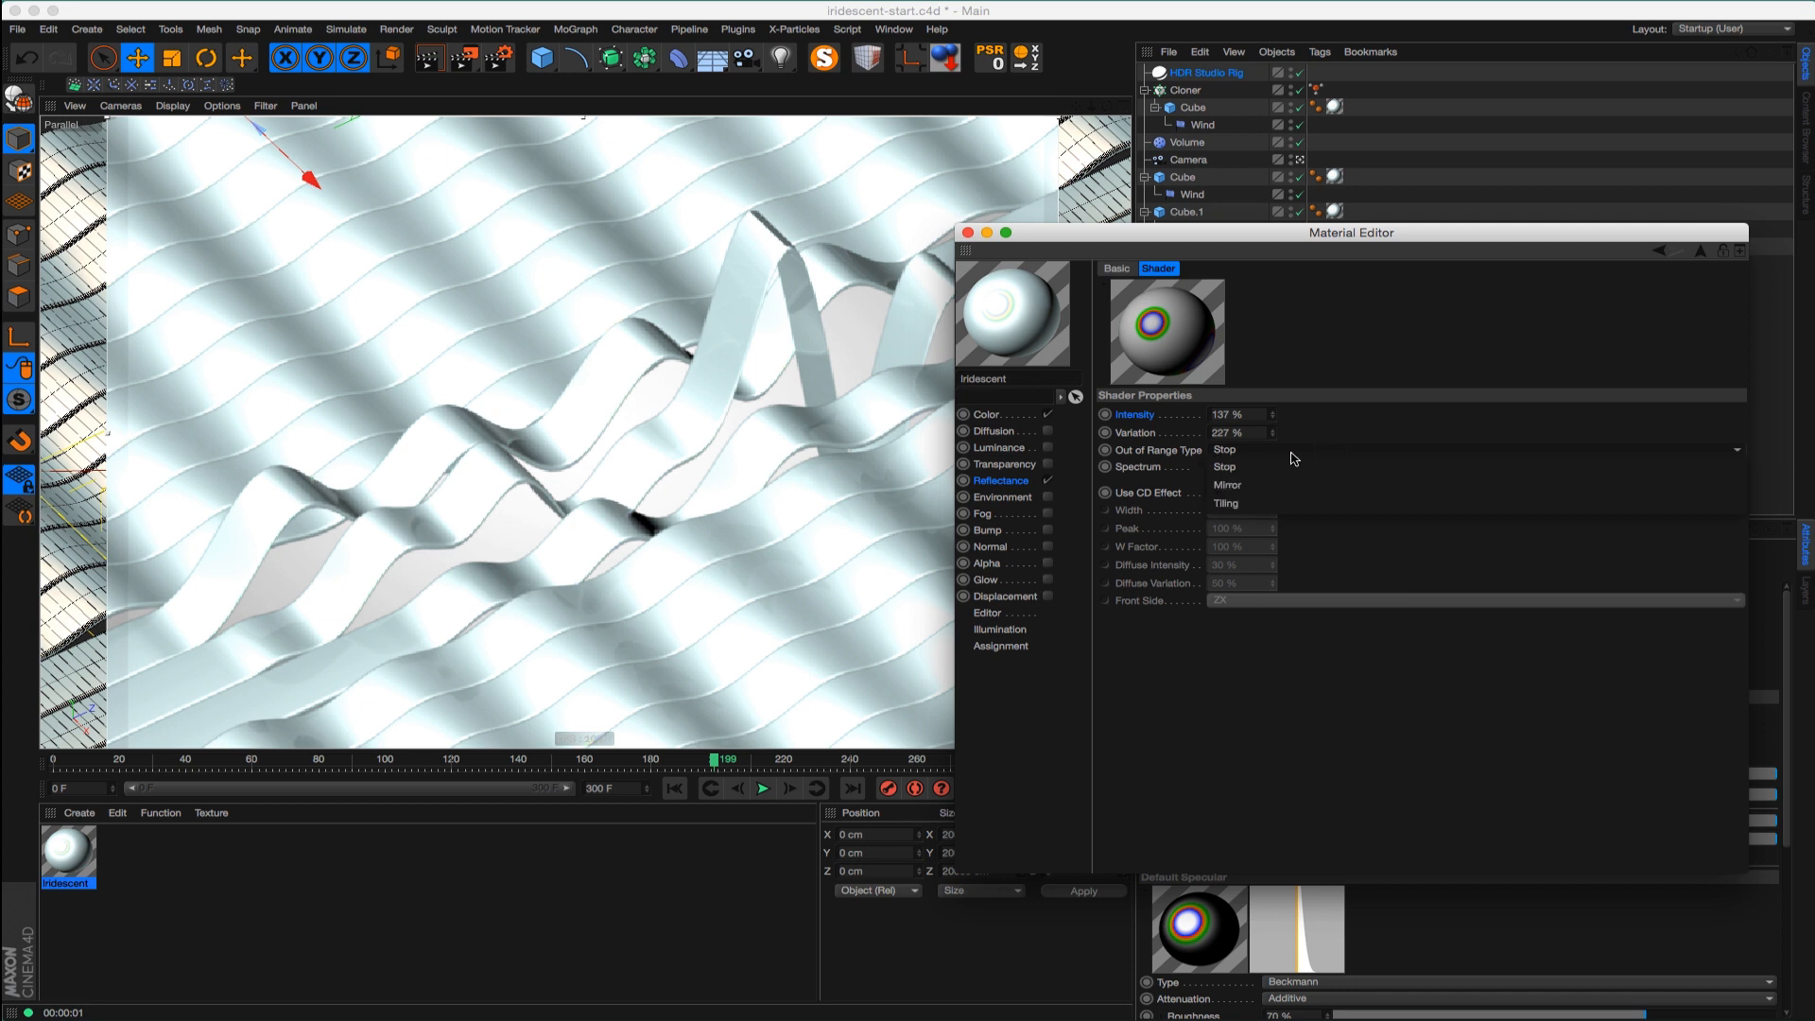
left_click(1292, 503)
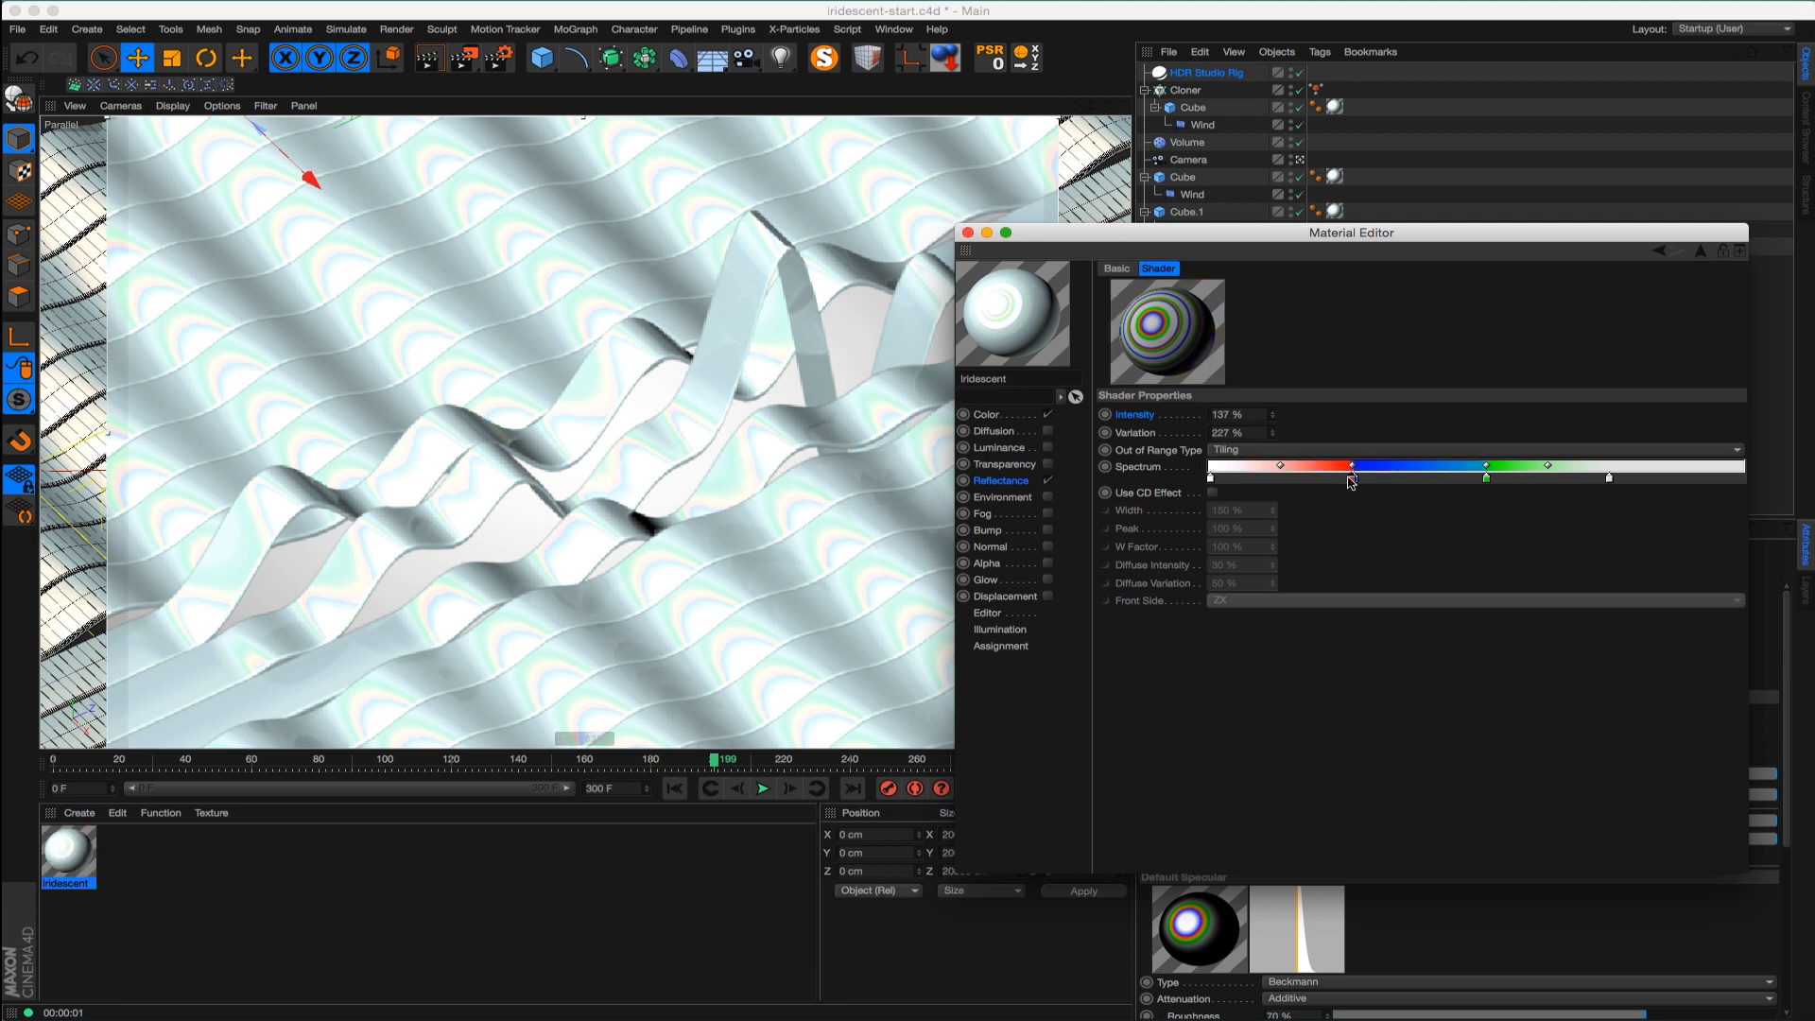
Clear the red, blue, green and outer white knots from the spectrum gradient, leaving only the first white knot
left_click_drag(1346, 482, 1335, 484)
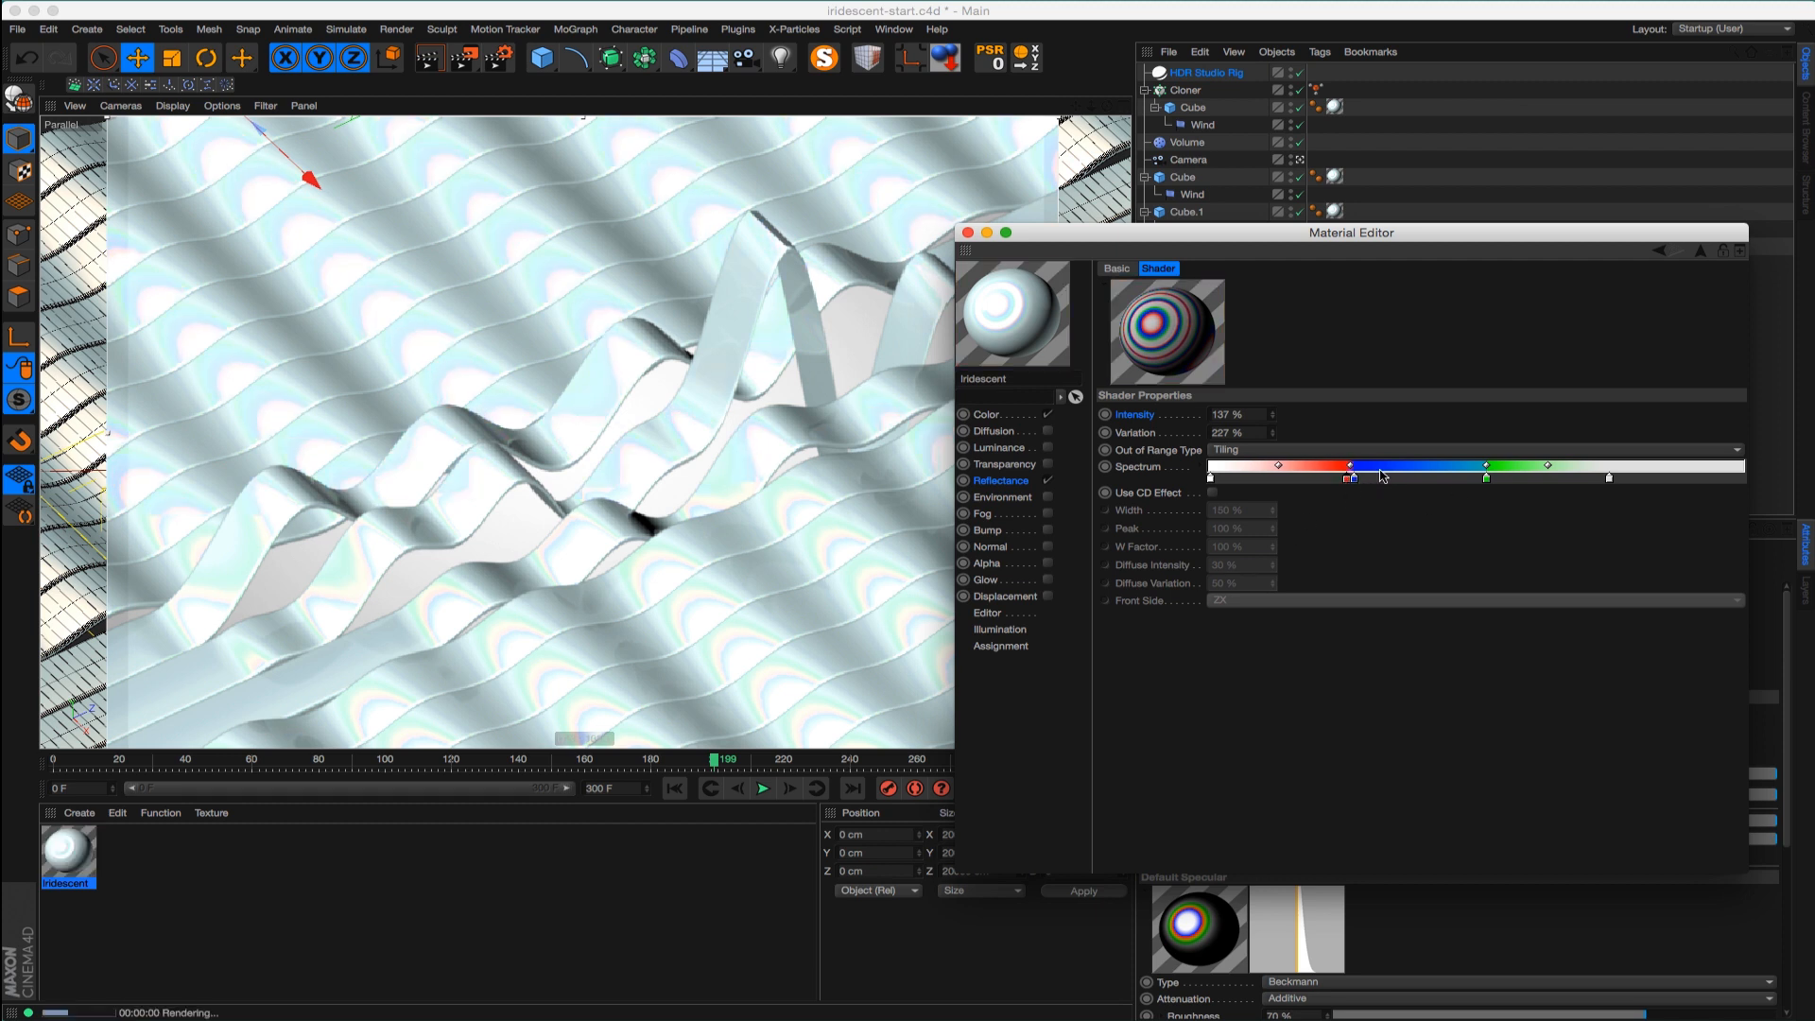
mouse_move(1481, 482)
left_mouse_down()
mouse_move(1495, 472)
mouse_move(1439, 475)
mouse_move(1476, 472)
left_mouse_up()
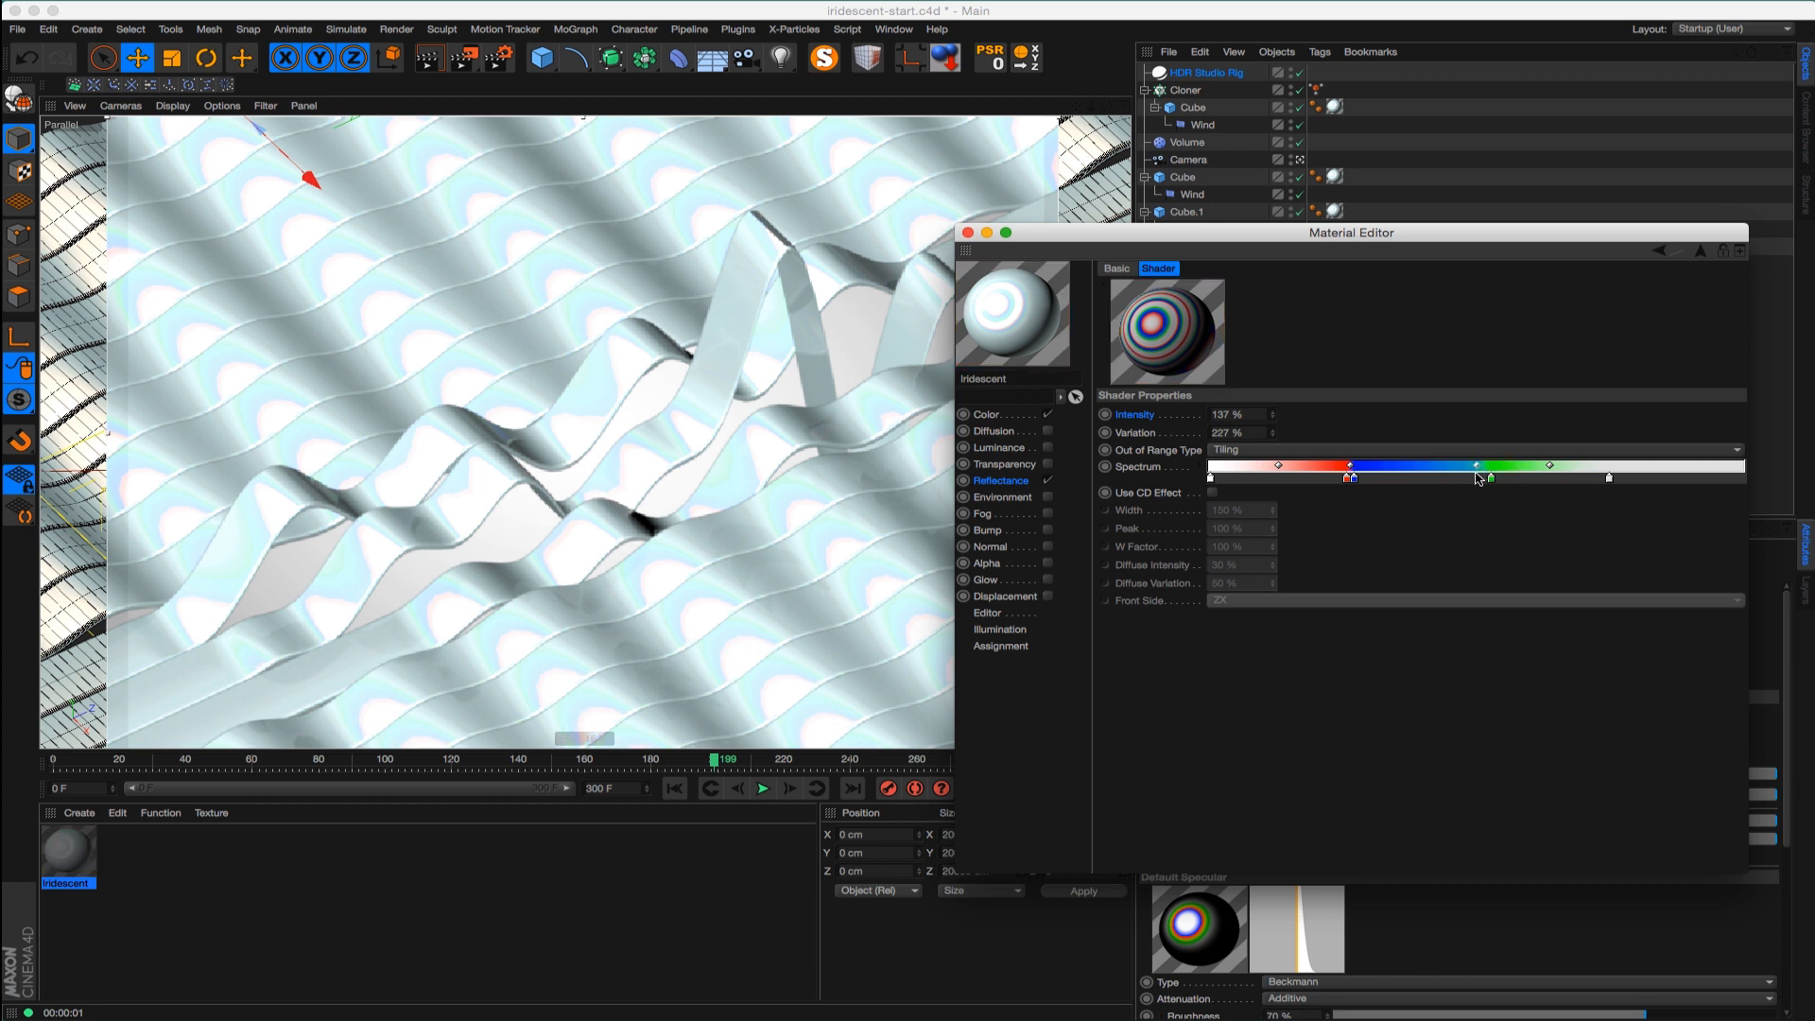
left_click_drag(1349, 481, 1354, 539)
left_click_drag(1491, 480, 1498, 534)
left_click_drag(1608, 481, 1543, 584)
left_click(1209, 481)
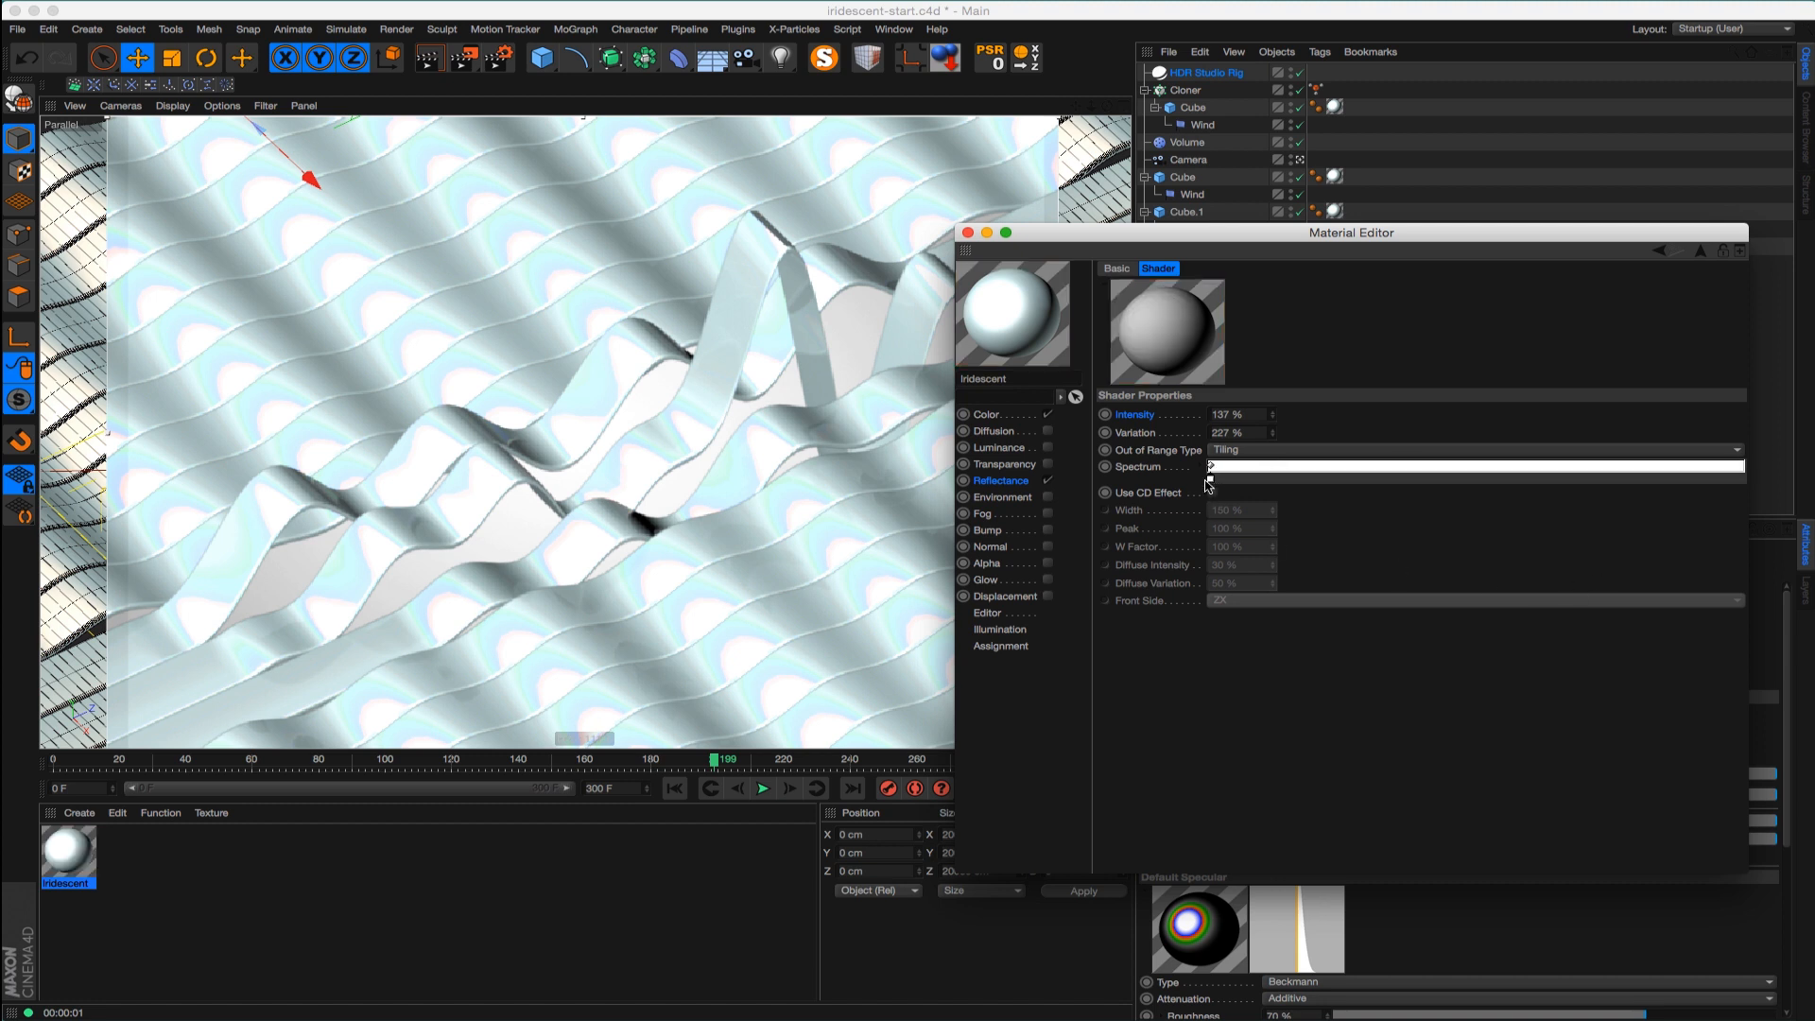
Add a pink E70083 knot and a blue knot to the Spectral shader's gradient
double_click(1290, 482)
left_click_drag(1273, 429, 1265, 393)
left_click_drag(1372, 486, 1327, 393)
left_click(1371, 526)
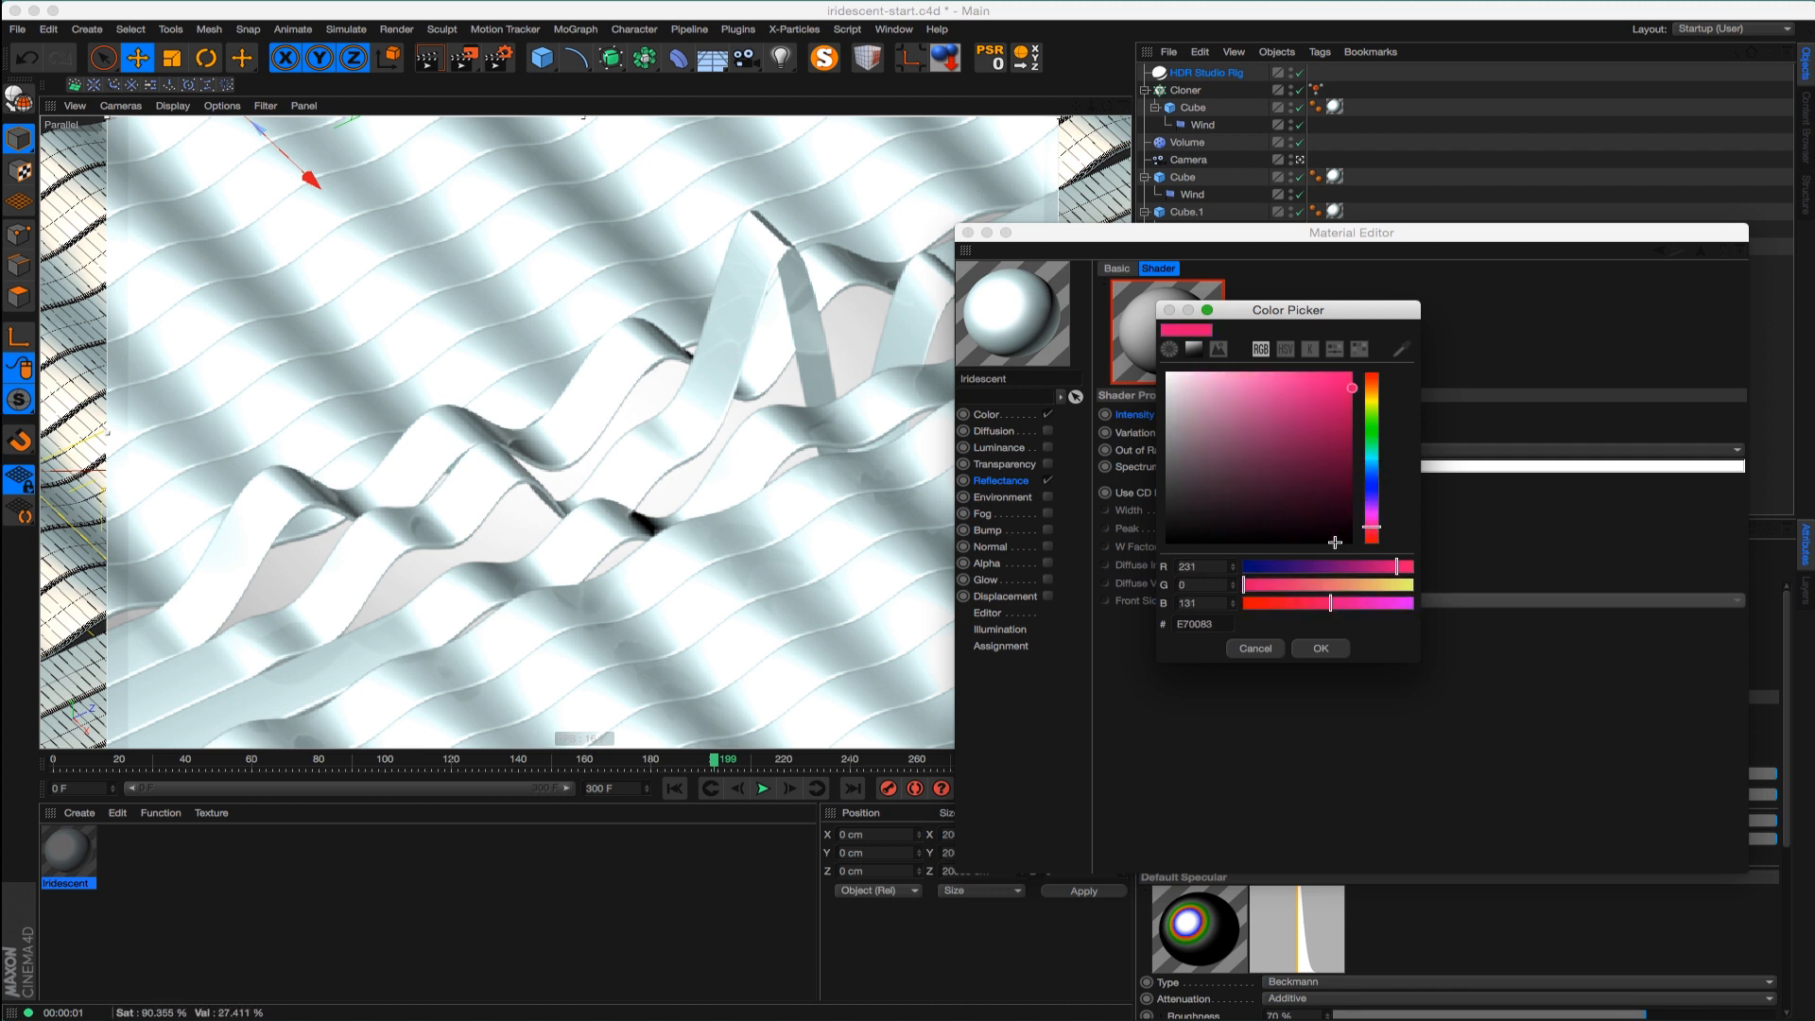
left_click(1320, 647)
double_click(1435, 480)
left_click(1528, 465)
left_click(1478, 642)
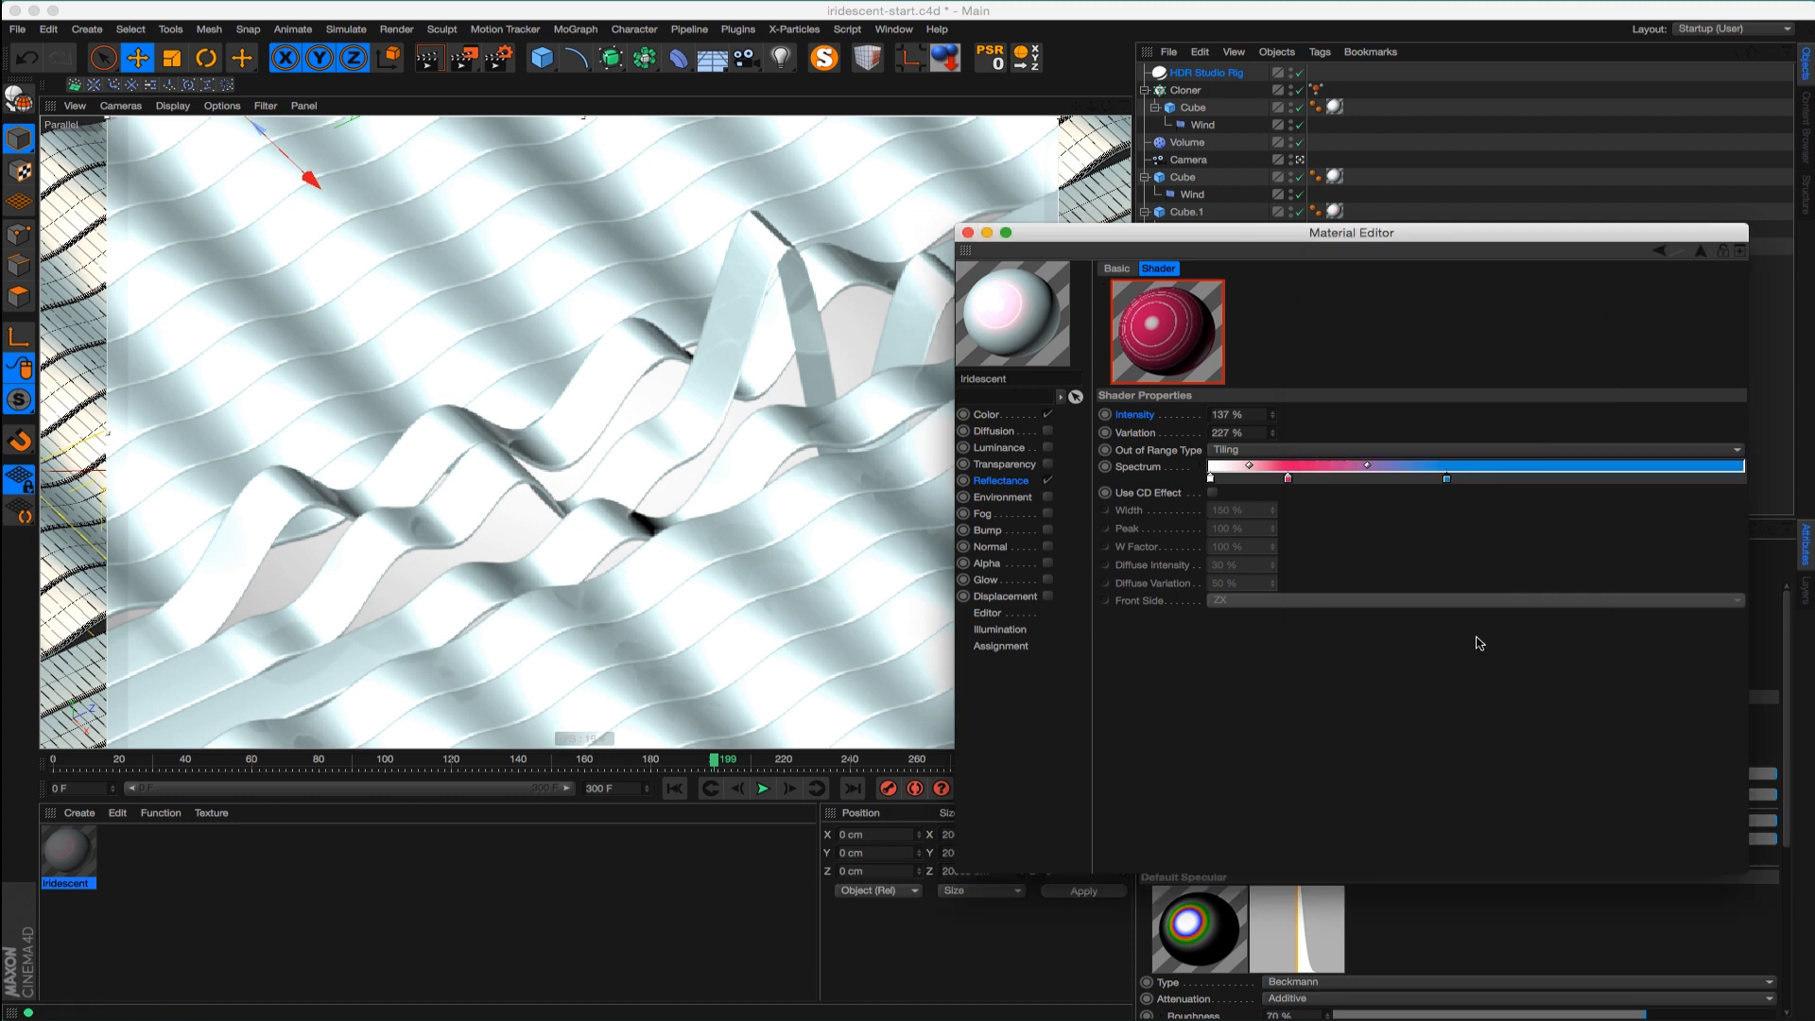
Try different cyan shades as the Iridescent material's base colour
left_click(1021, 414)
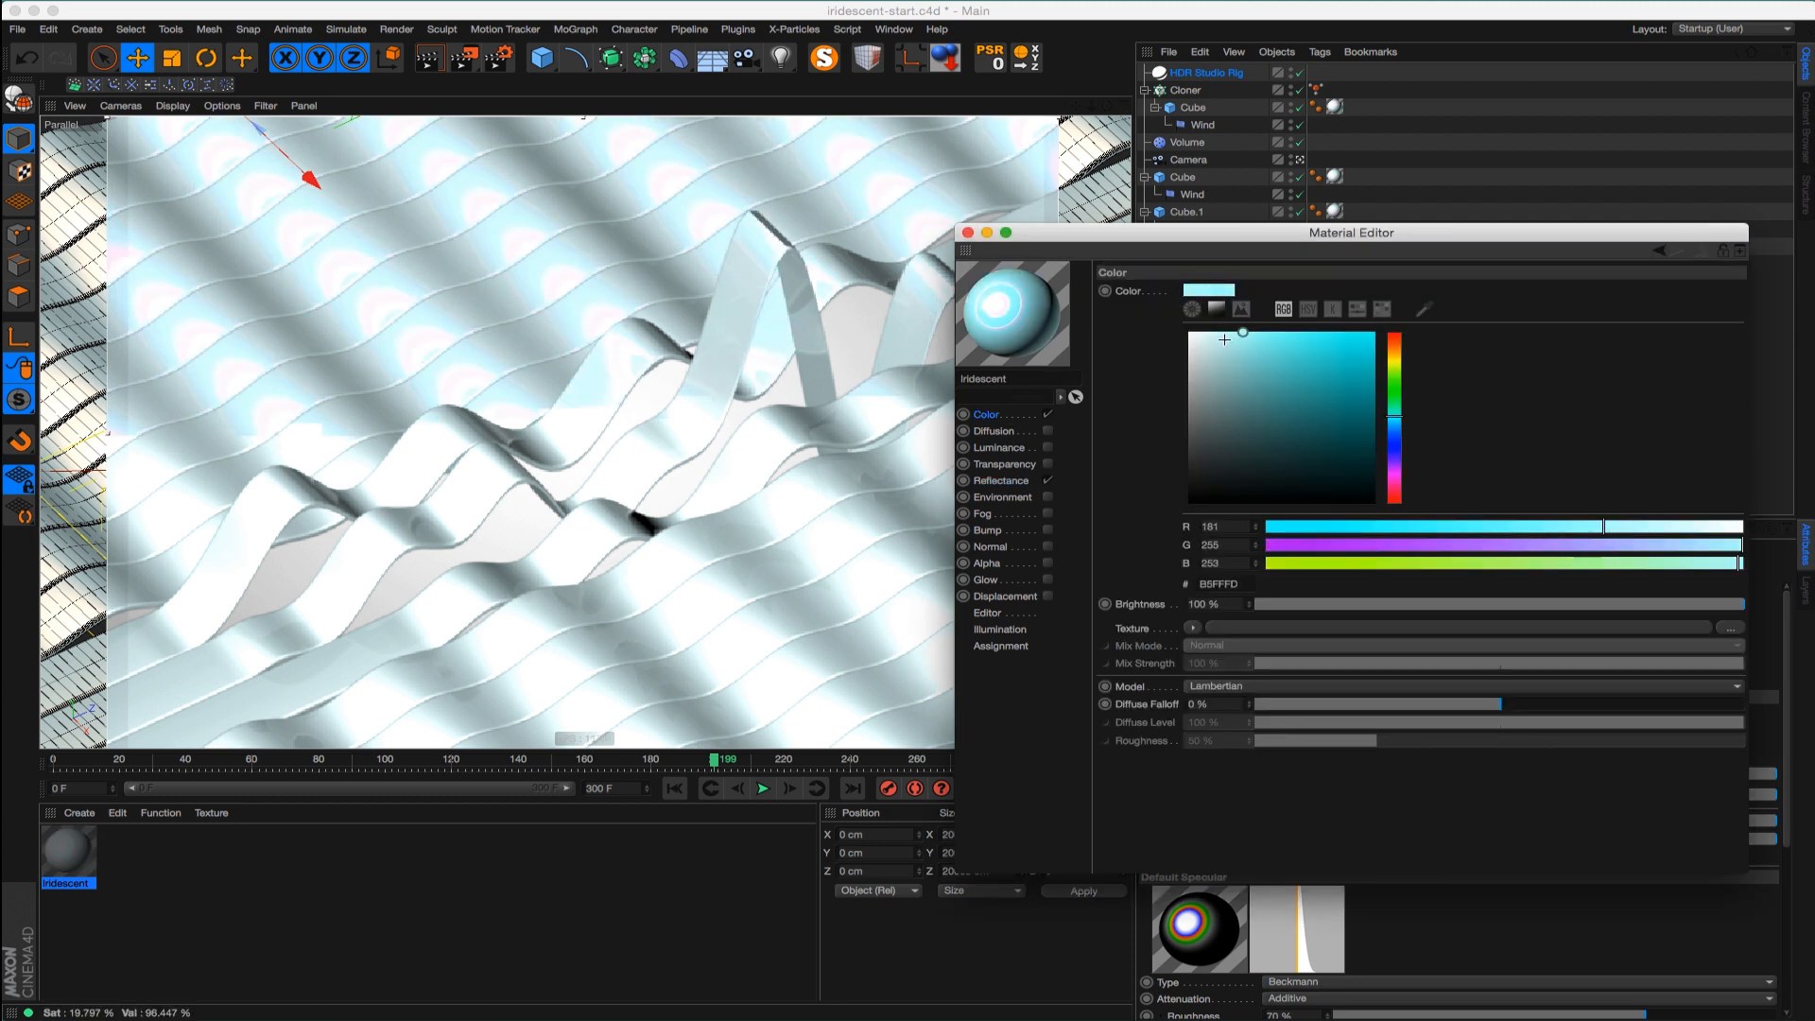
left_click_drag(1243, 337, 1282, 337)
left_click(1229, 333)
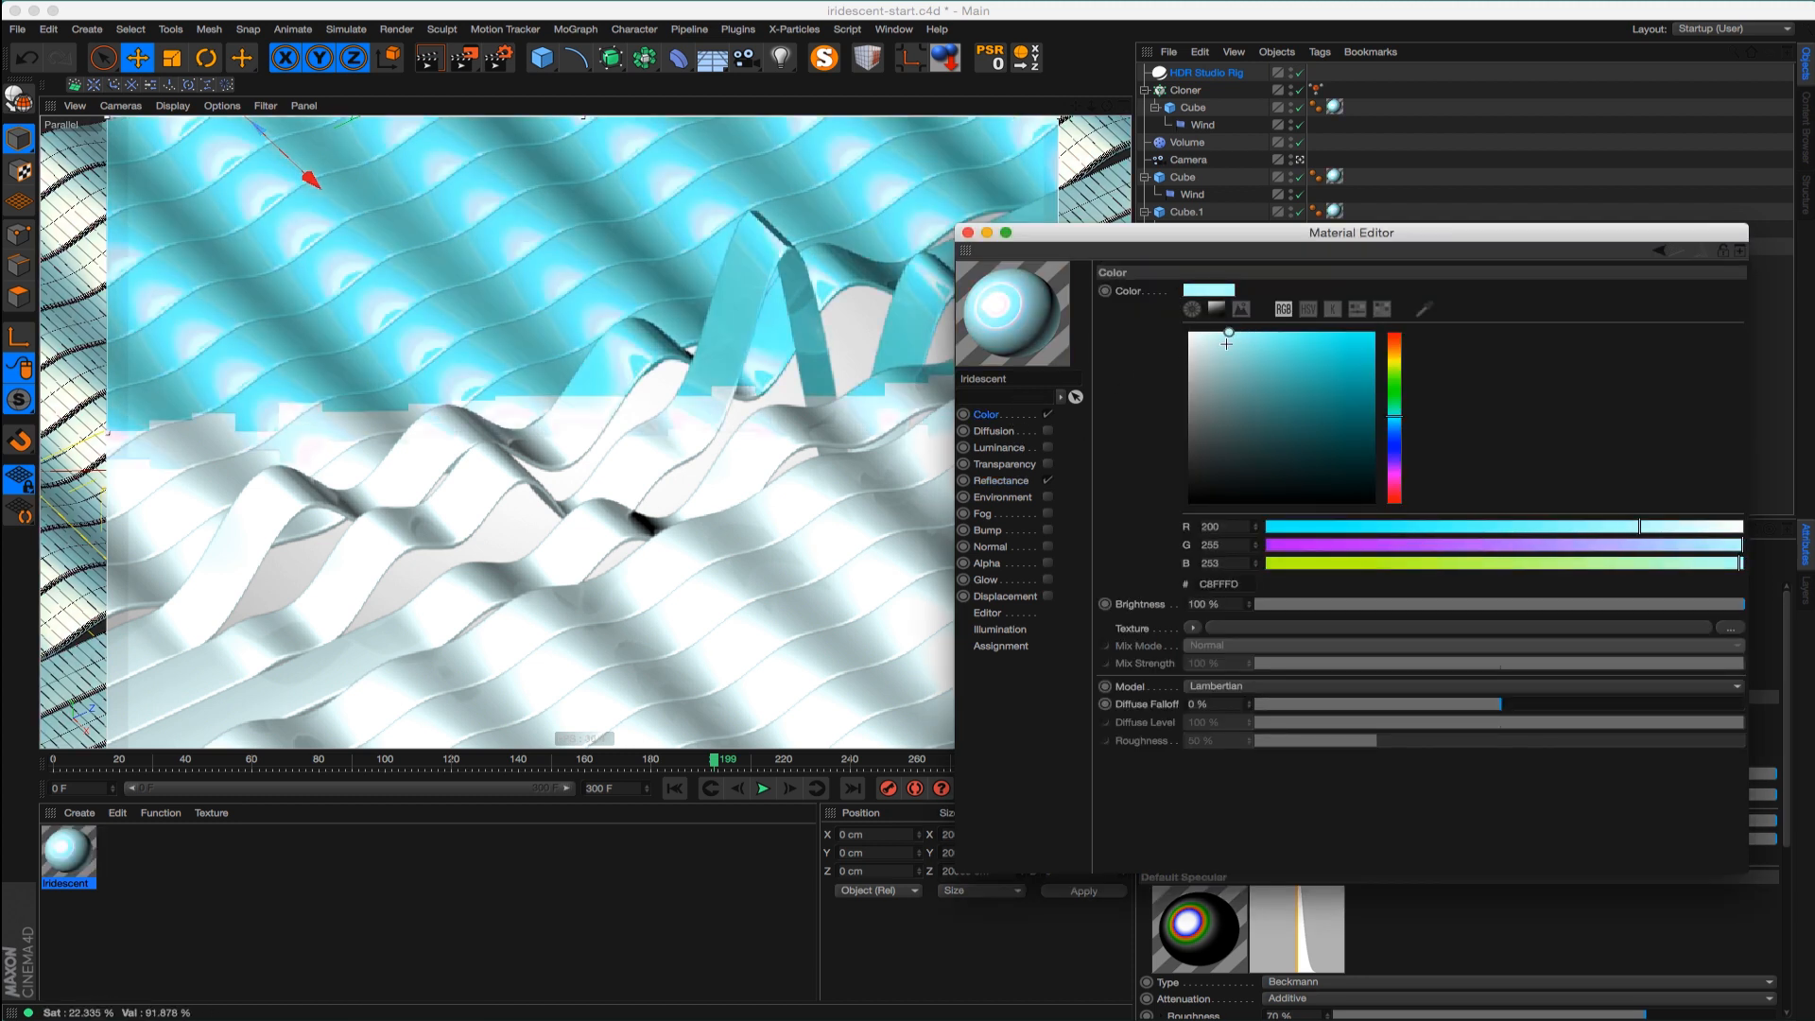
Extend the Spectral shader's gradient beyond the blue with a purple knot and a yellow F5FF34 knot
left_click(1016, 482)
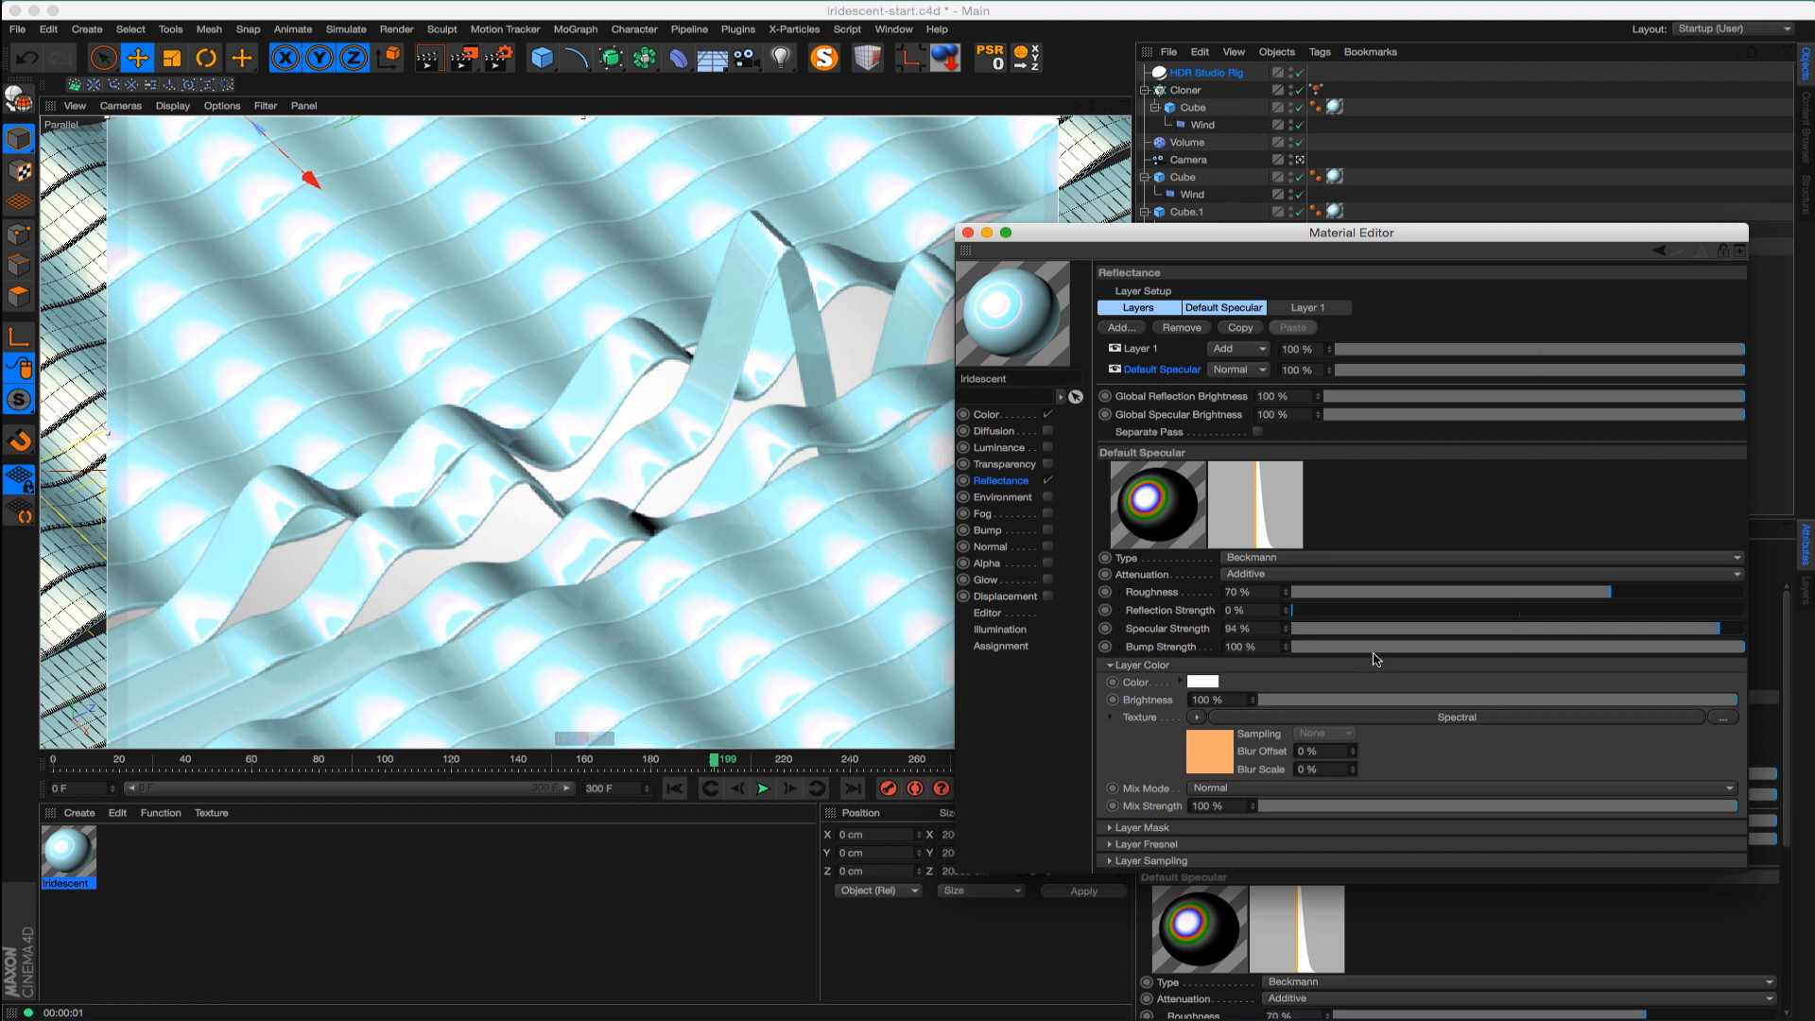
left_click(1370, 716)
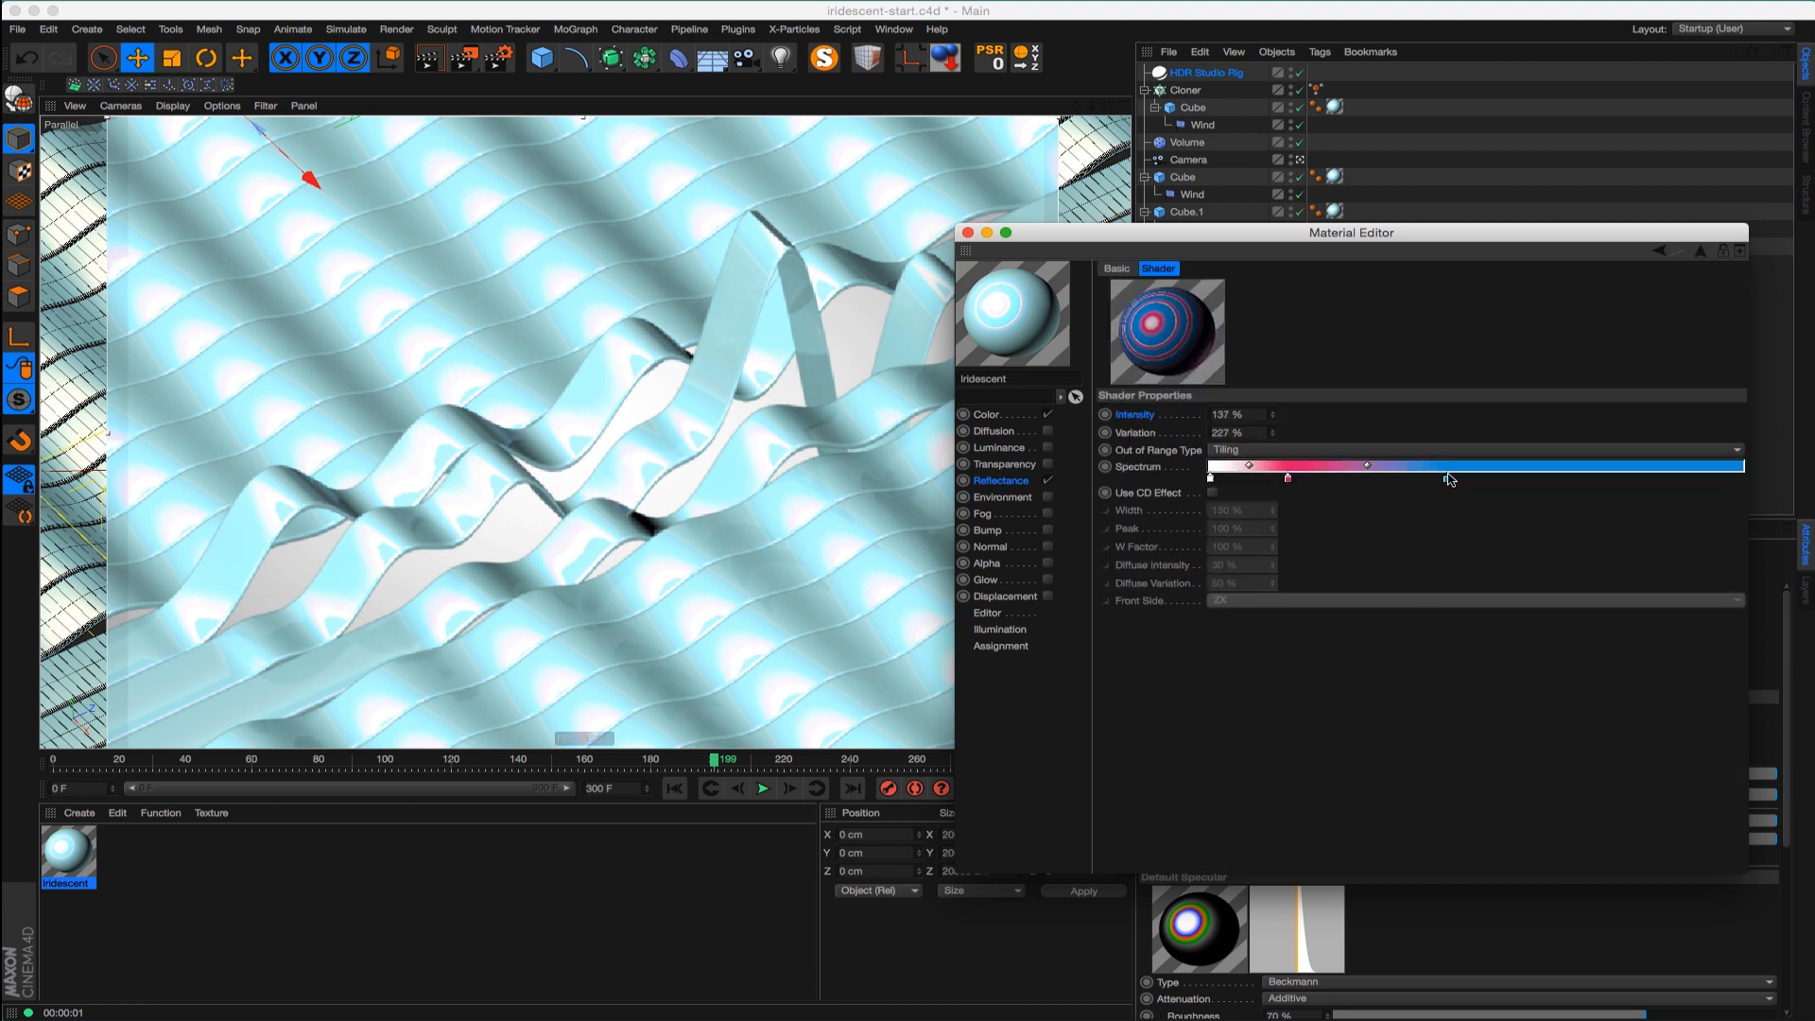
double_click(1447, 479)
mouse_move(1562, 491)
left_mouse_down()
mouse_move(1560, 386)
mouse_move(1563, 498)
mouse_move(1558, 479)
left_mouse_up()
left_click(1510, 640)
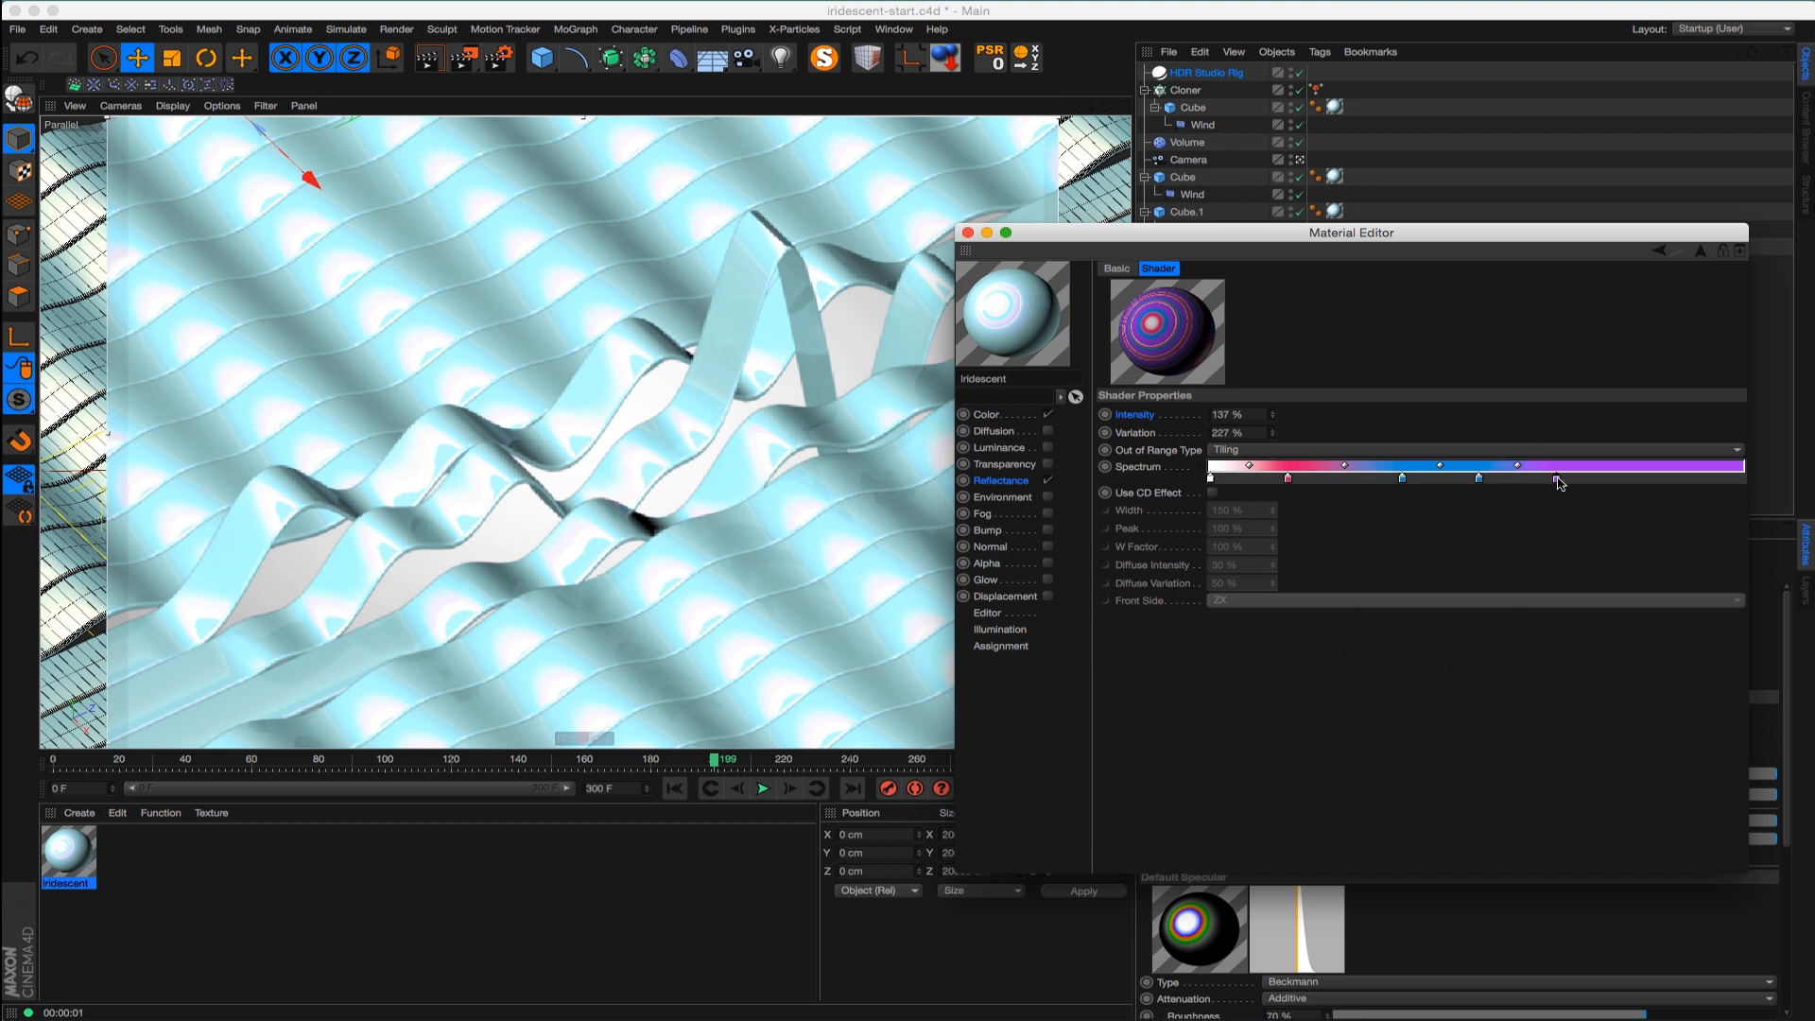
double_click(1557, 479)
left_click(1732, 400)
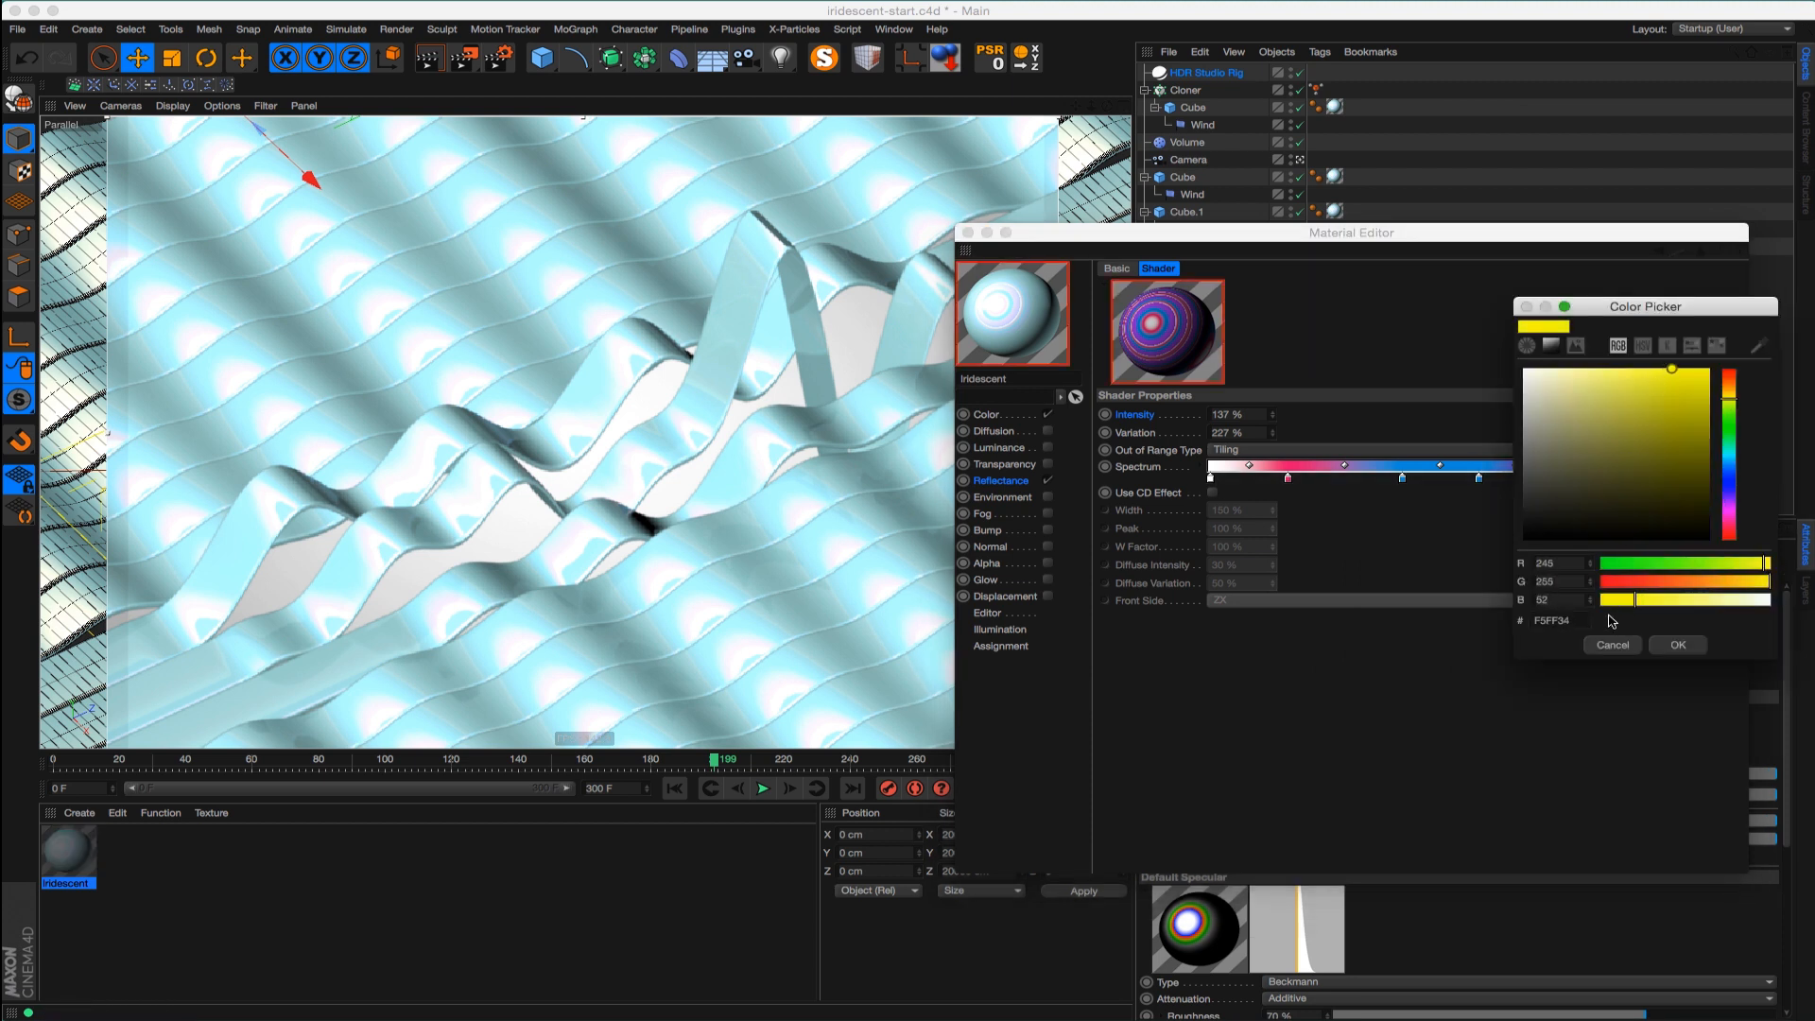
left_click(1652, 646)
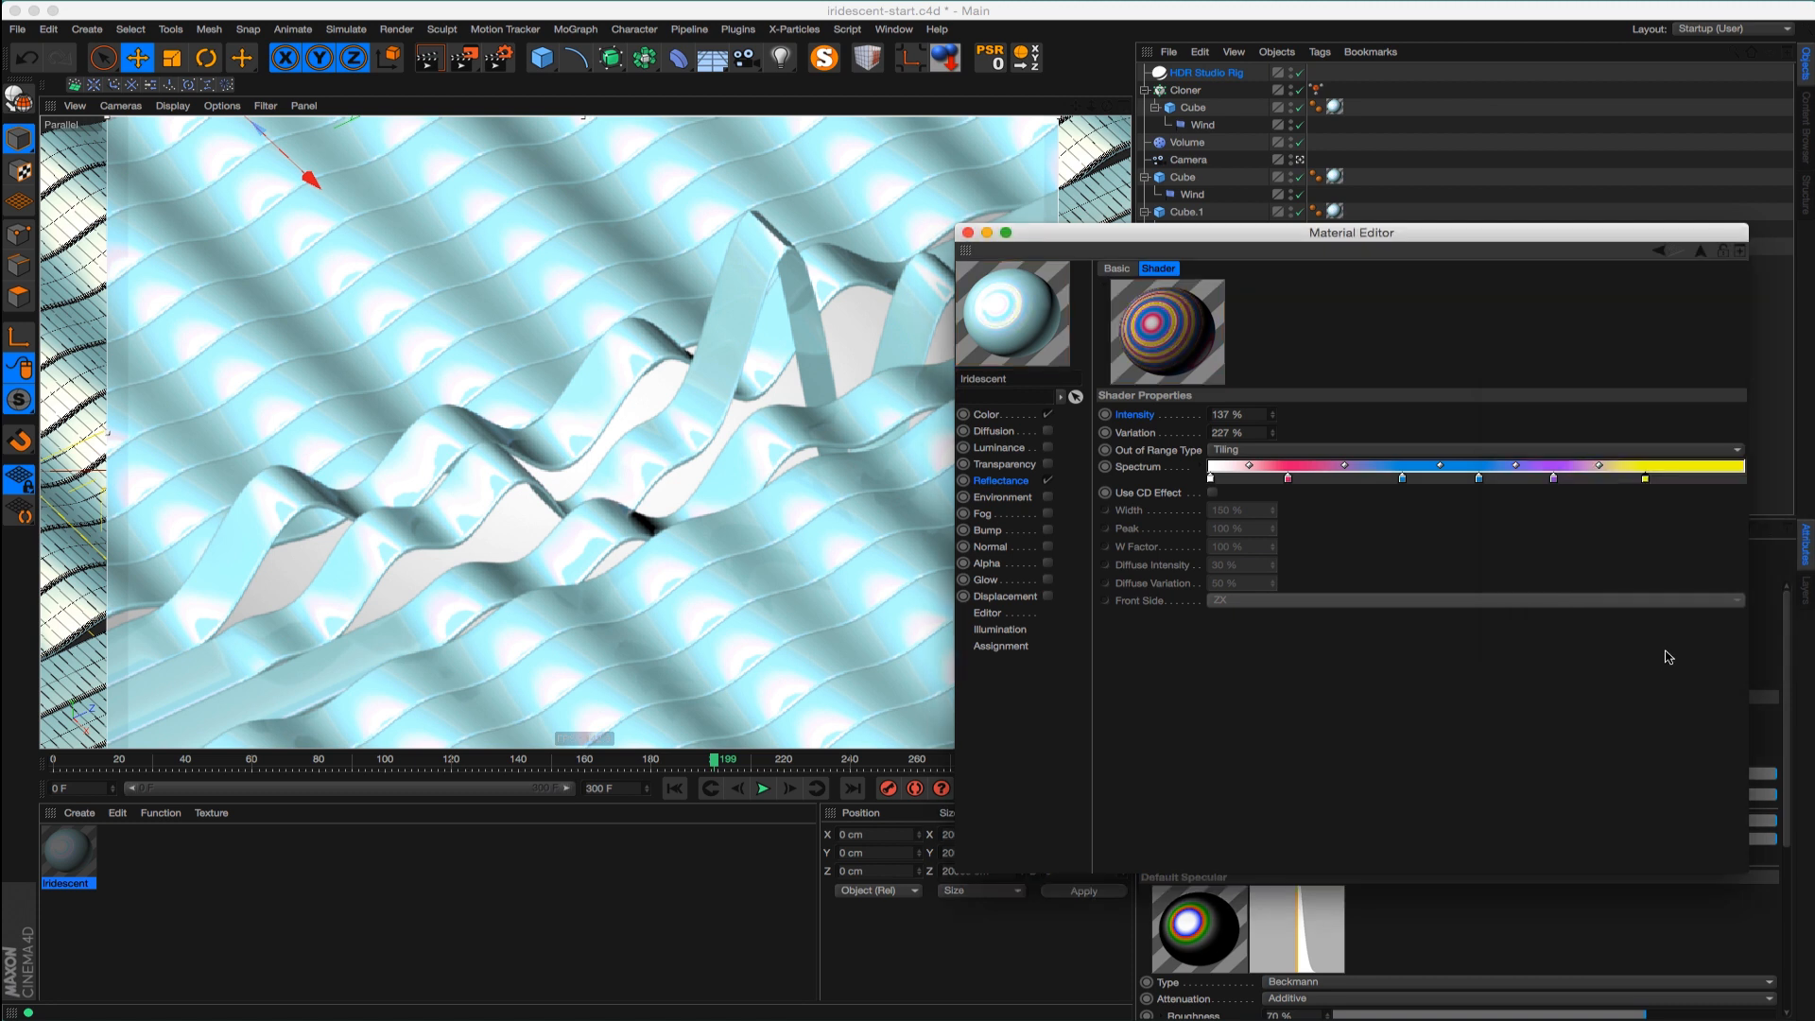
Rearrange the spectrum knots to run white, pink, purple, yellow and blue, keeping a single blue knot near the end
left_click_drag(1480, 478, 1676, 468)
mouse_move(1555, 479)
left_mouse_down()
mouse_move(1474, 479)
mouse_move(1500, 470)
mouse_move(1337, 559)
left_mouse_up()
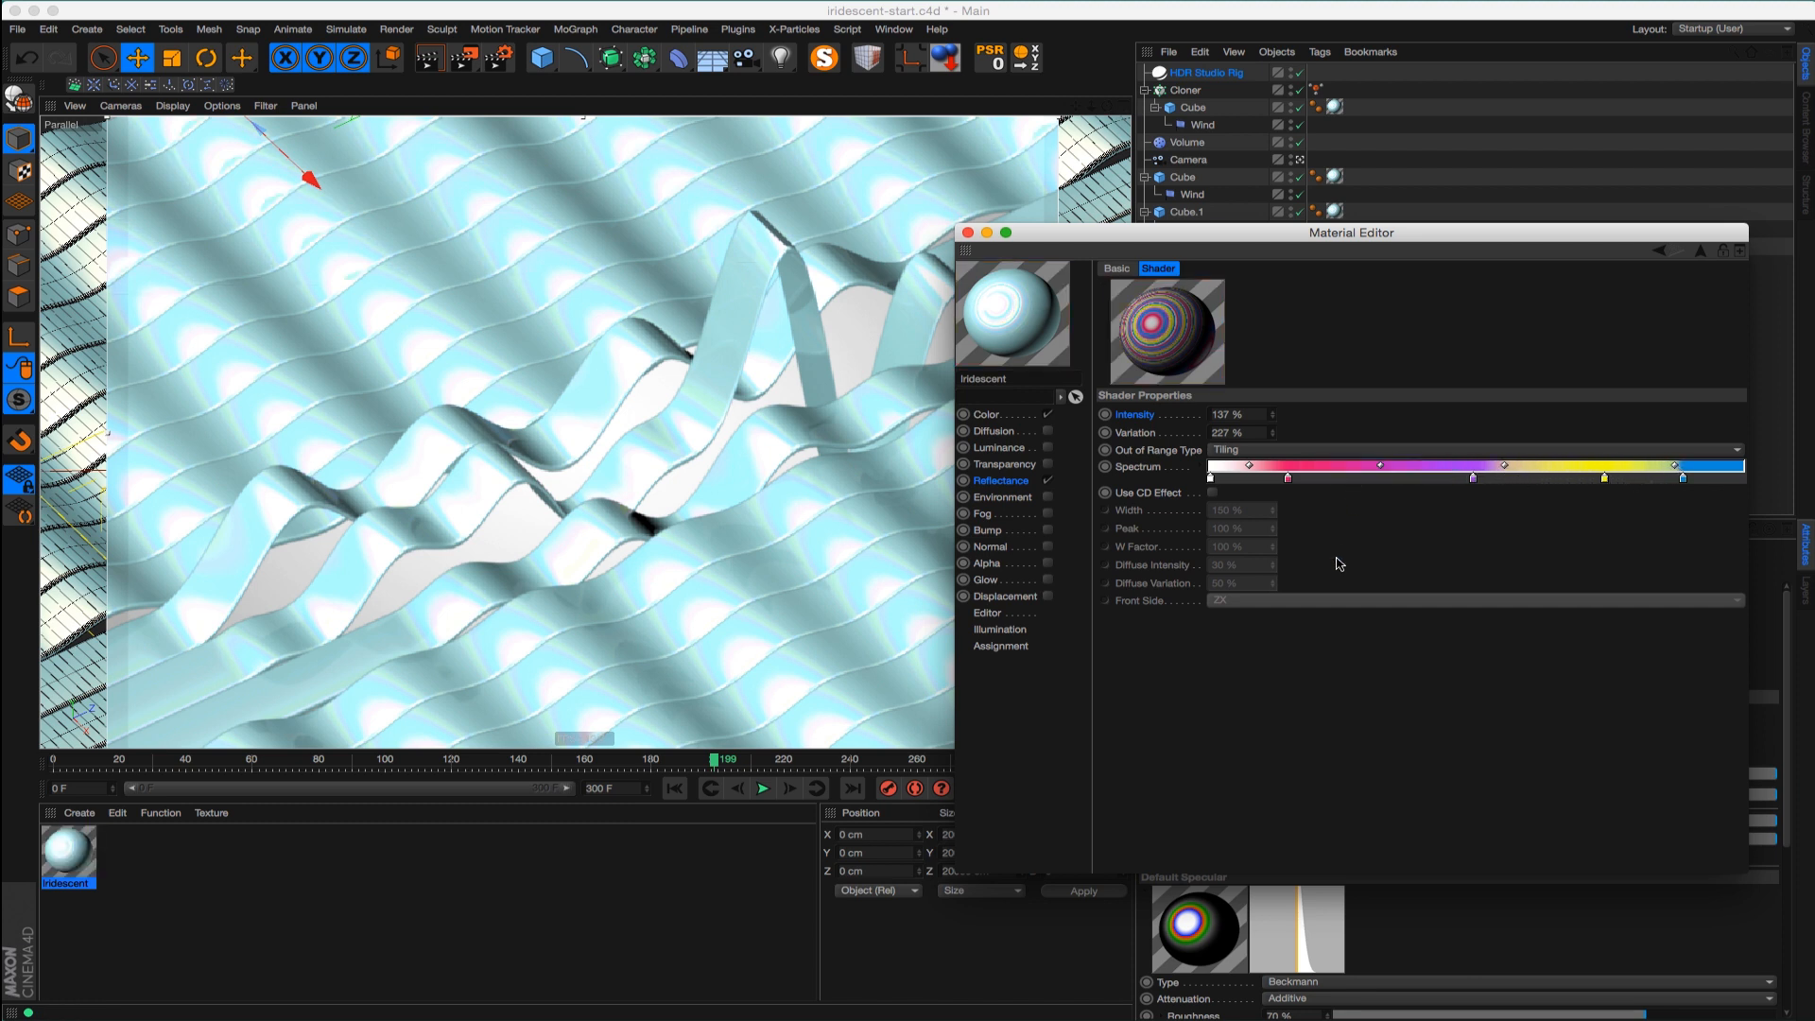
left_click_drag(1288, 479, 1347, 480)
left_click_drag(1211, 479, 1250, 480)
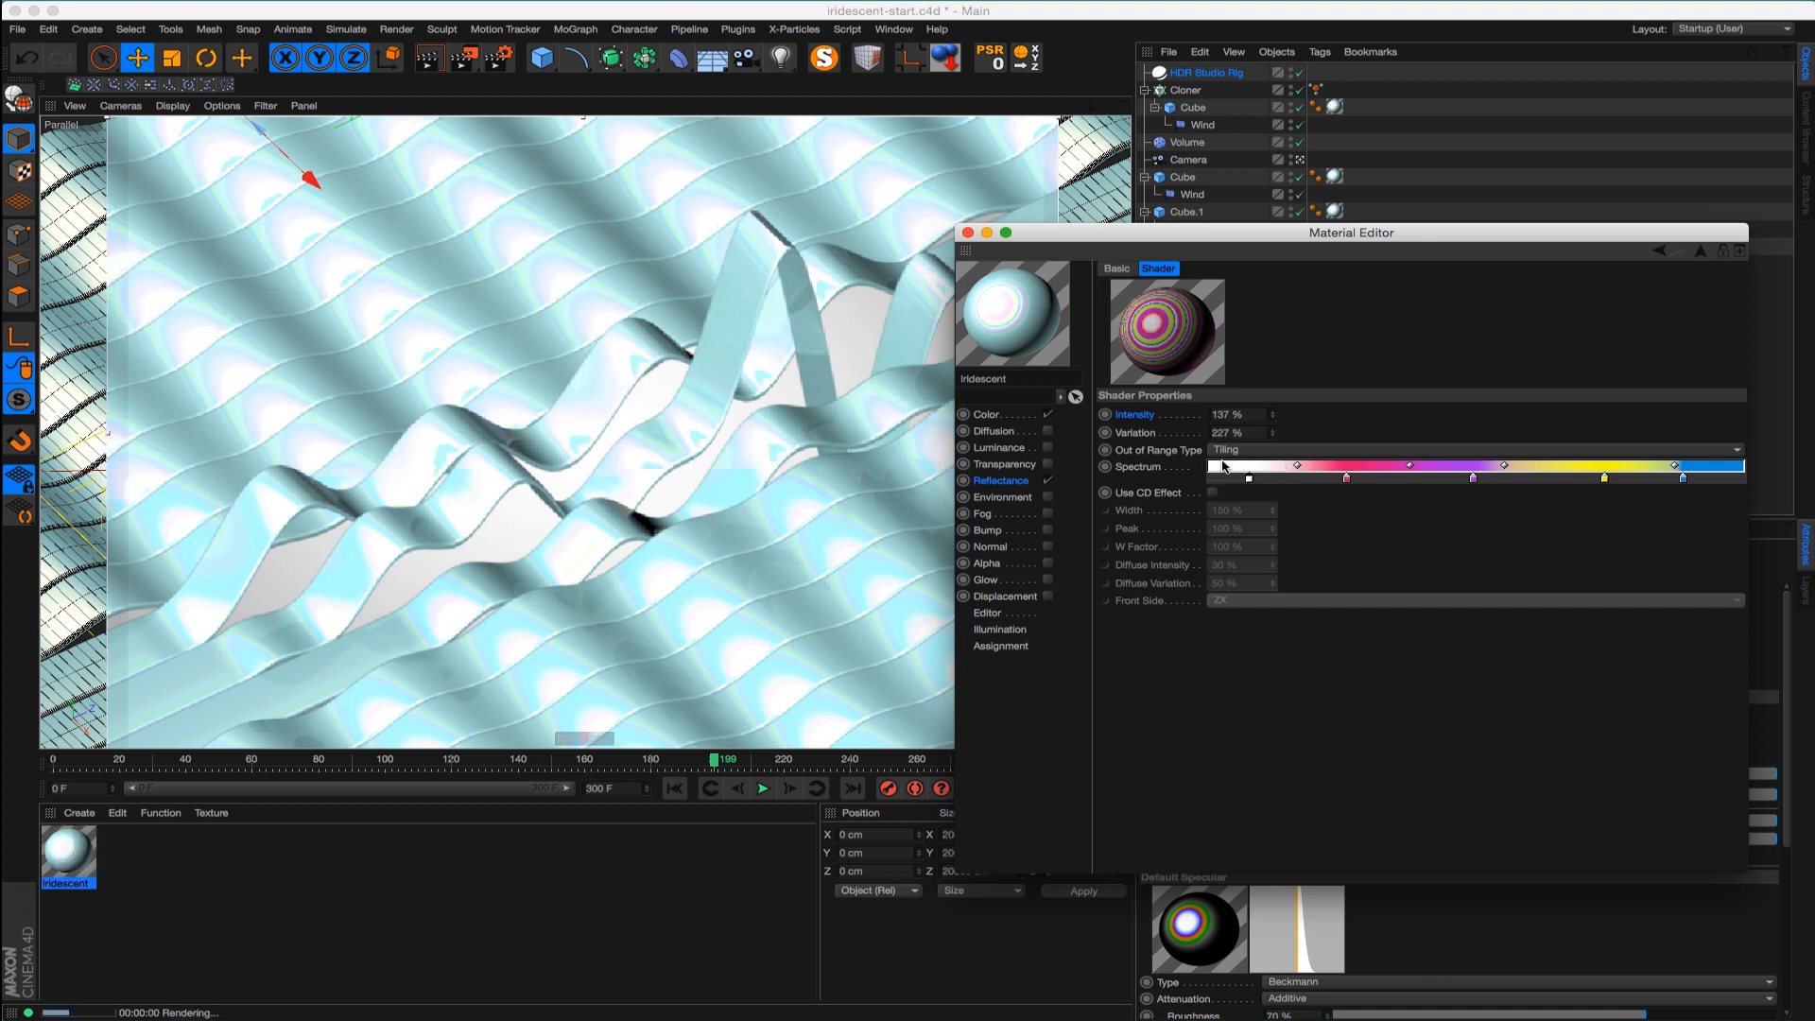
left_click_drag(1349, 481, 1319, 480)
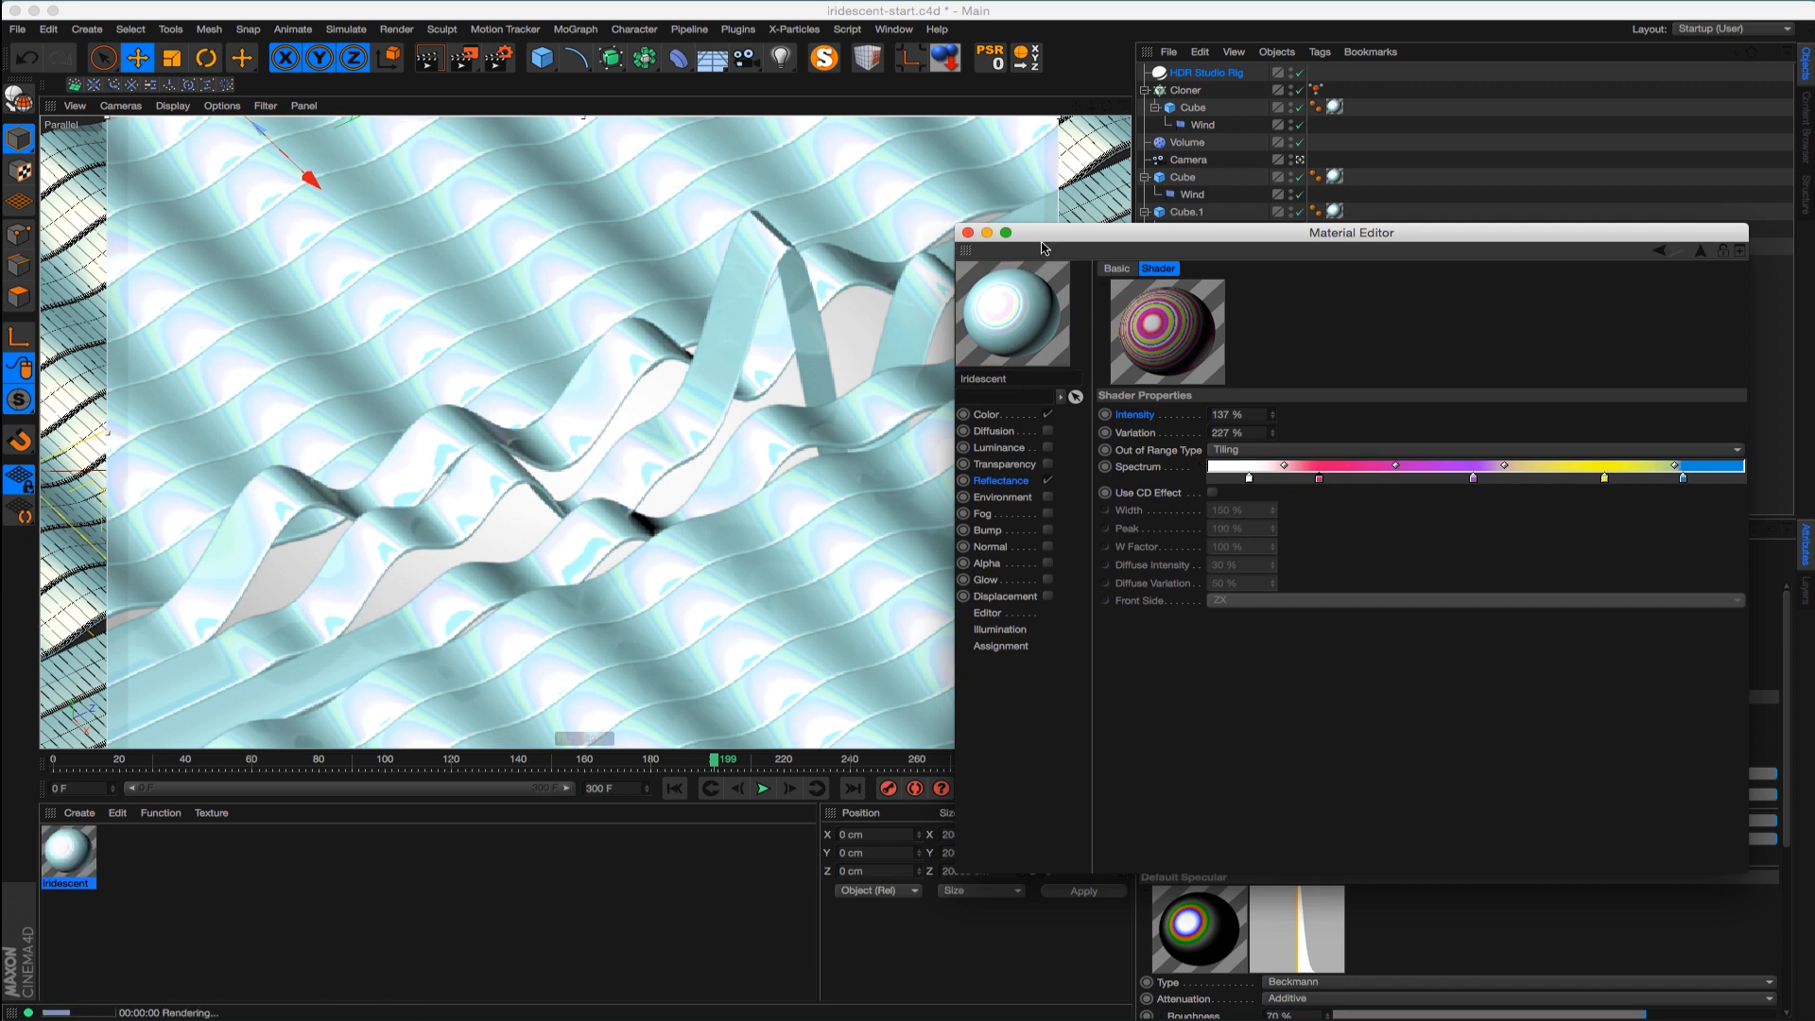
Switch the Spectral shader's out-of-range type to Mirror and raise its intensity to 163 %
left_click(1229, 450)
left_click(1229, 467)
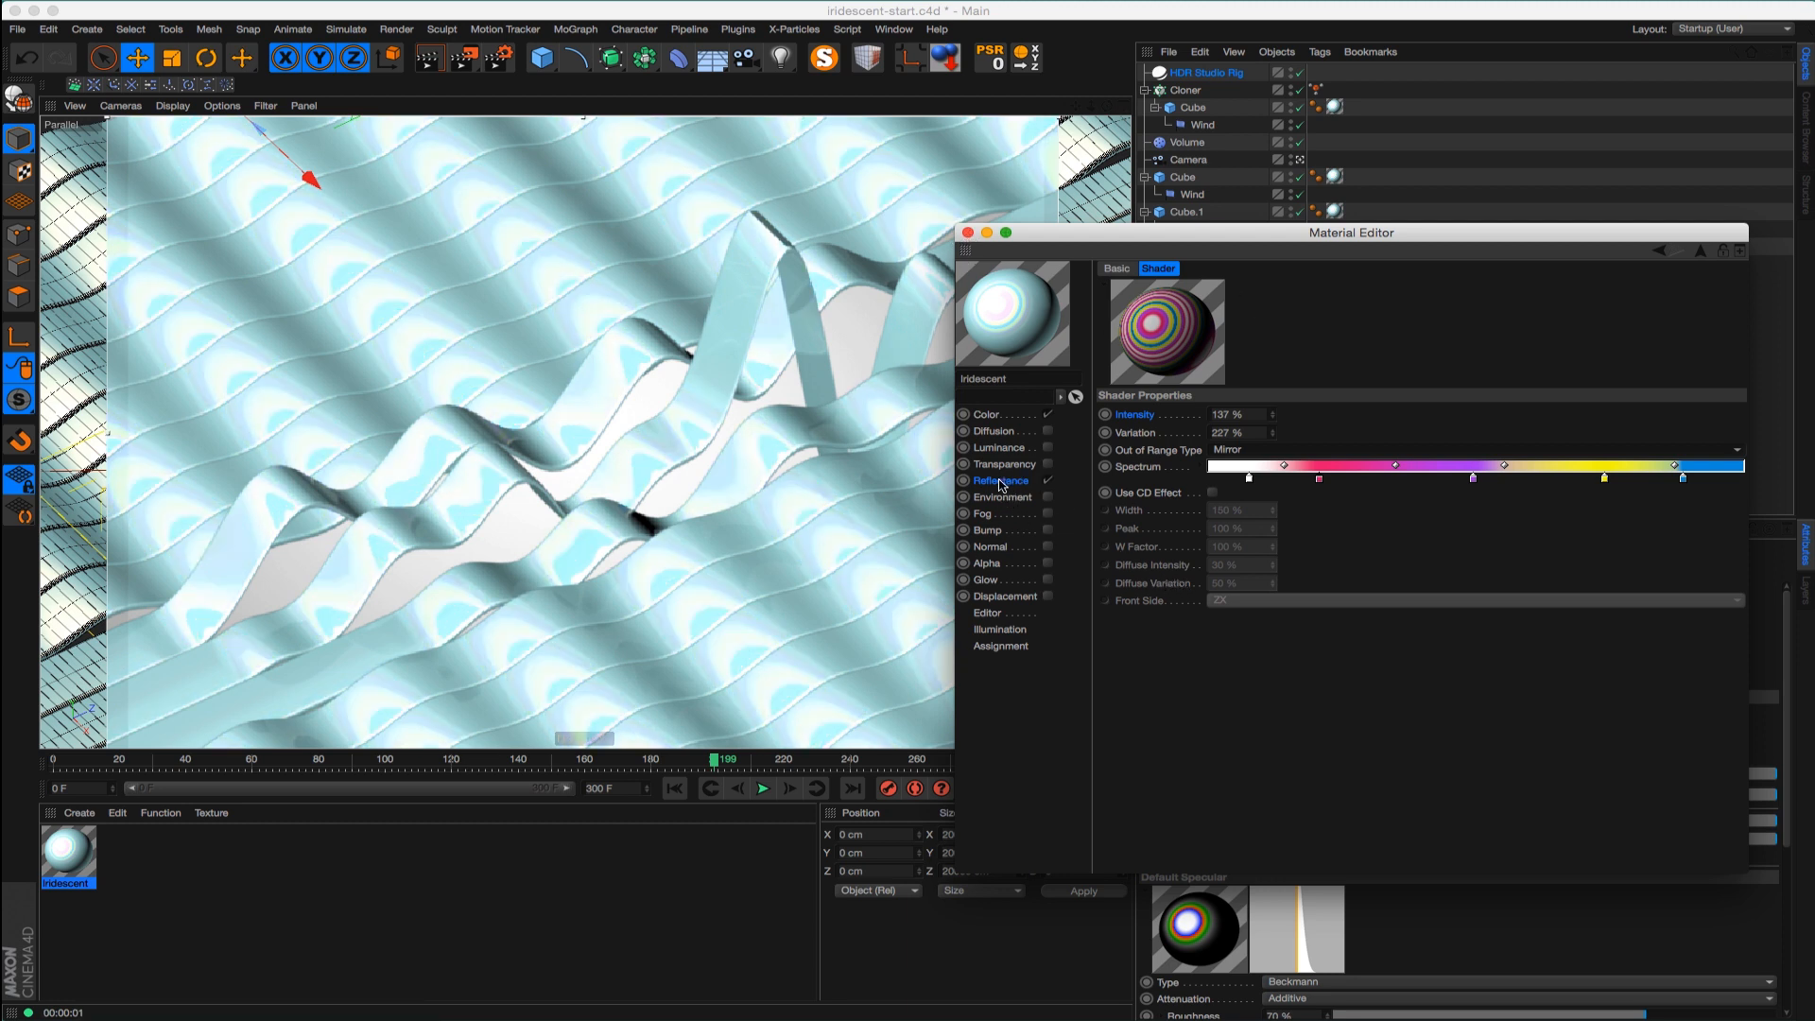
left_click_drag(1274, 414, 1274, 407)
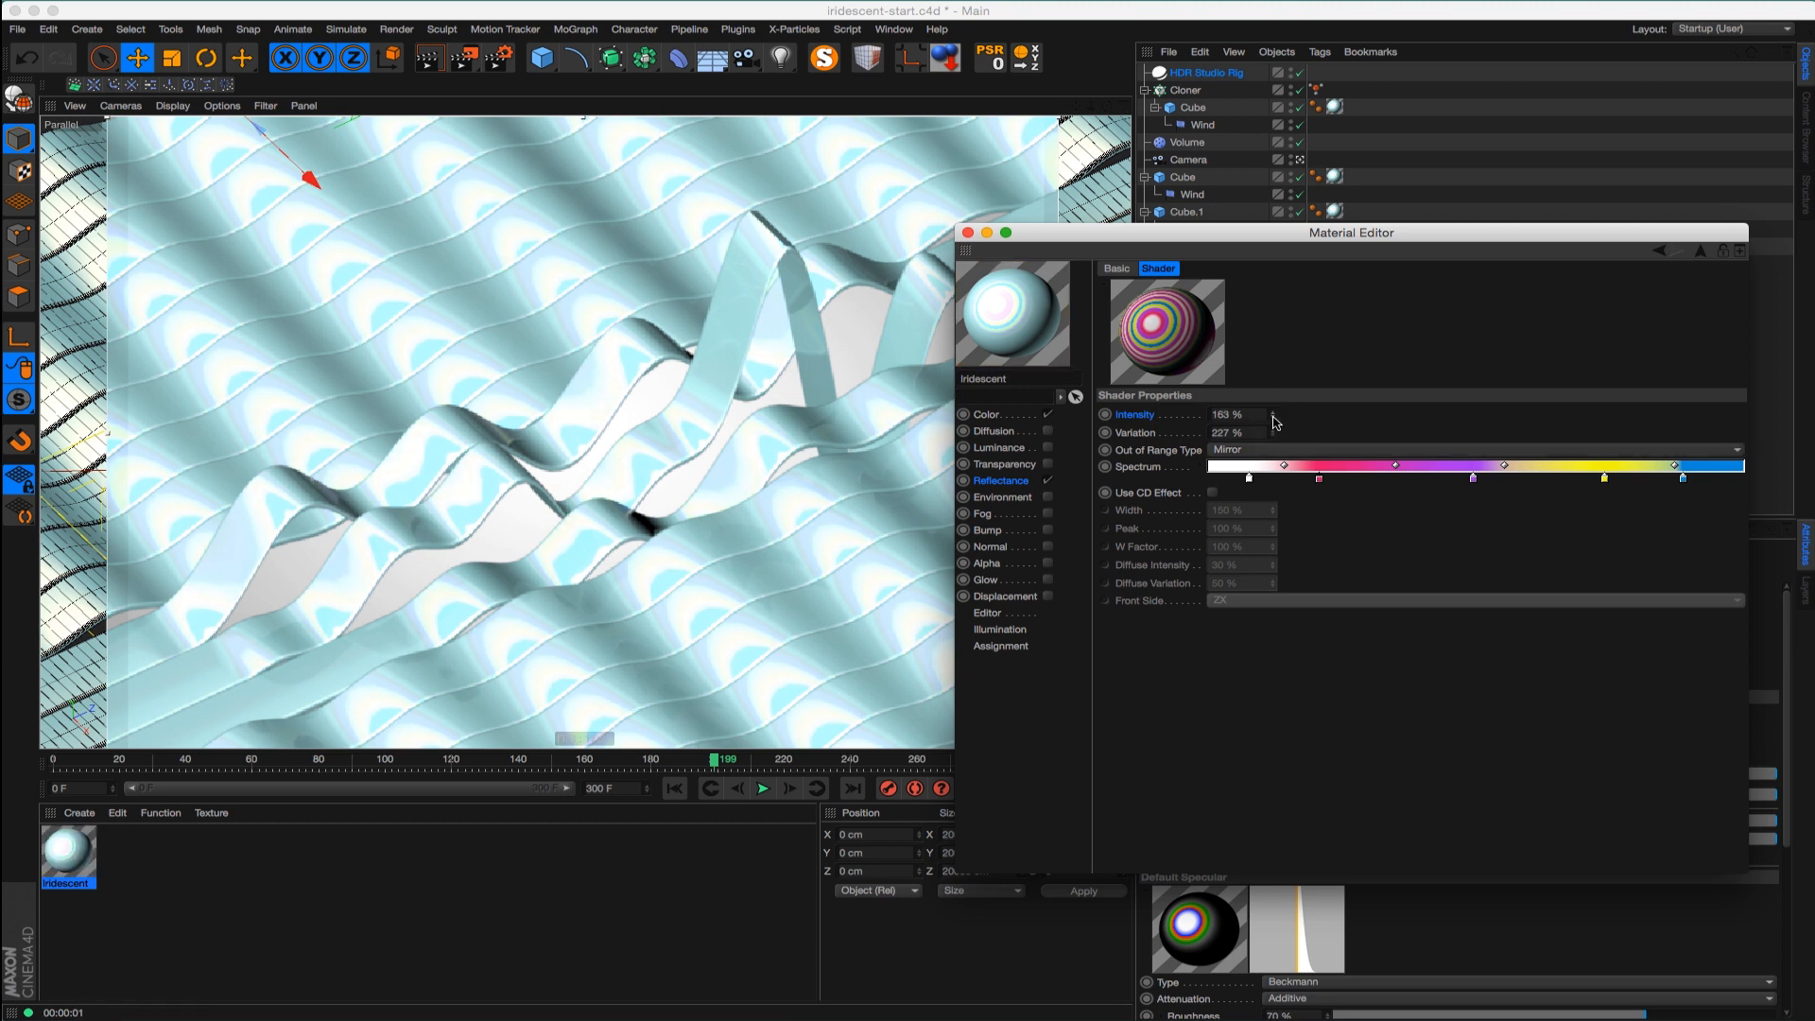
Try several pink shades as the Iridescent material's base colour
left_click(1002, 416)
left_click_drag(1347, 371, 1314, 331)
left_click_drag(1393, 407, 1388, 490)
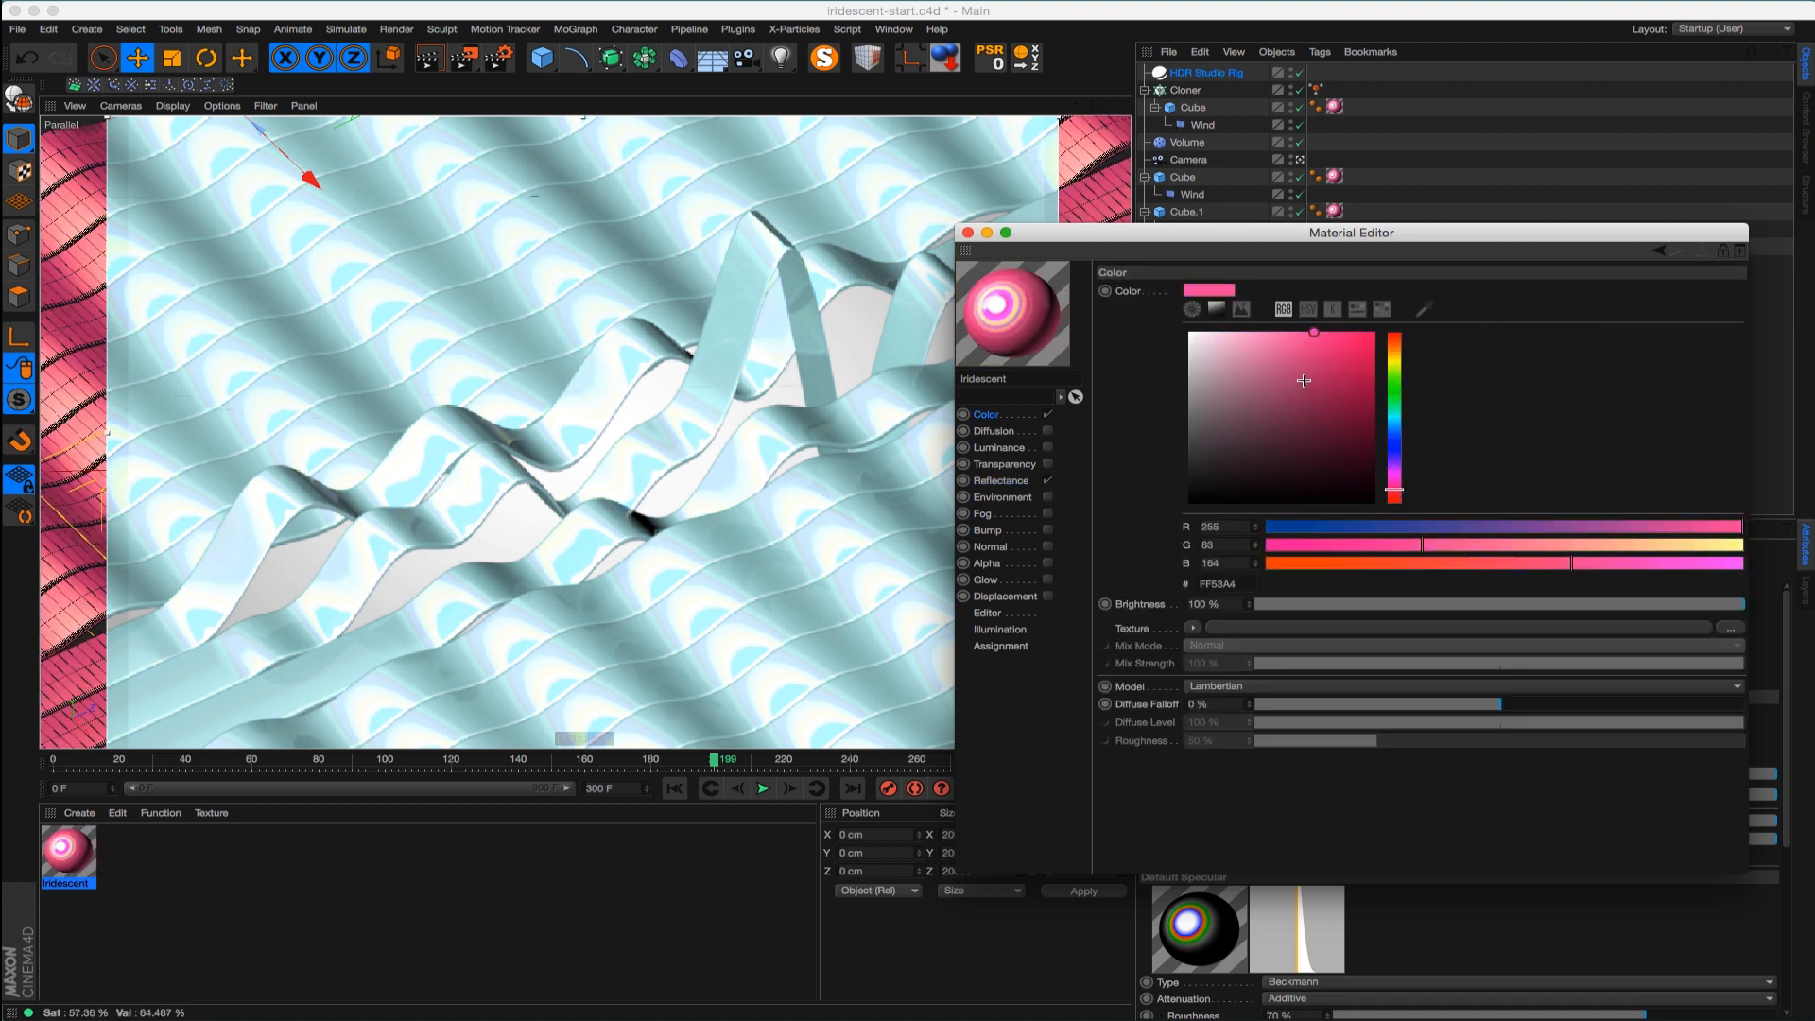
left_click_drag(1264, 379, 1238, 342)
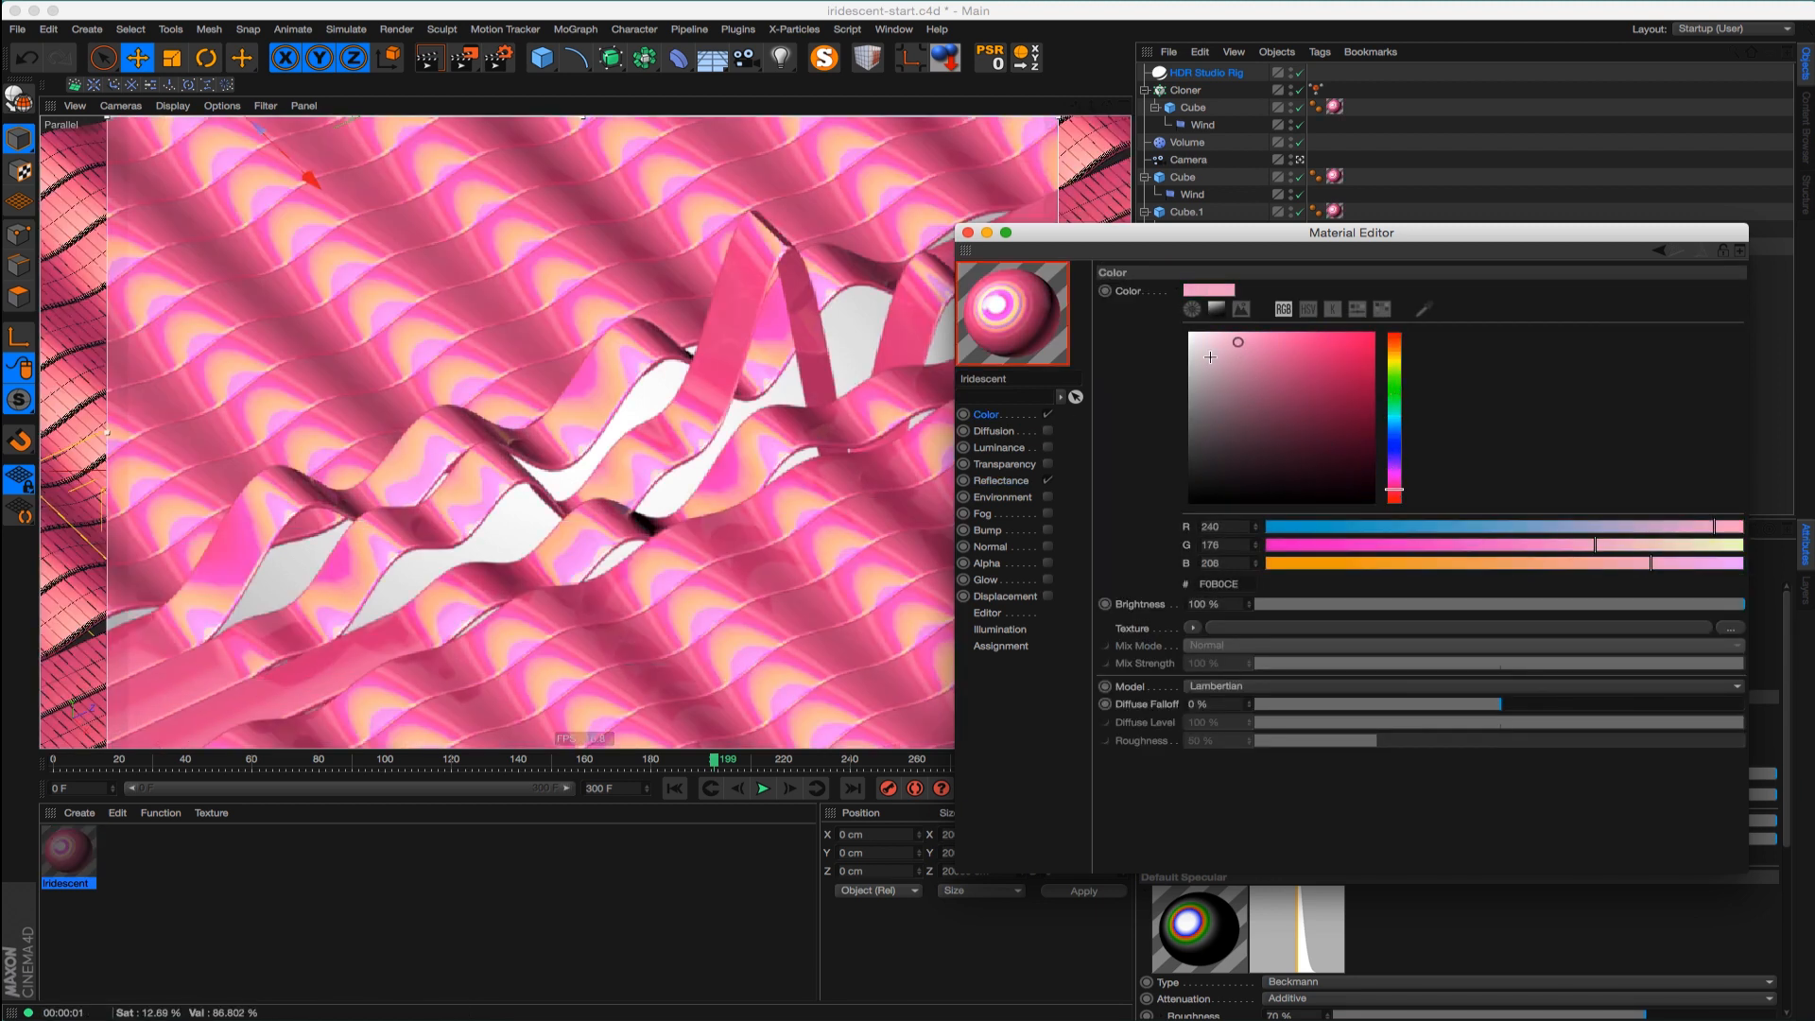
left_click(1346, 332)
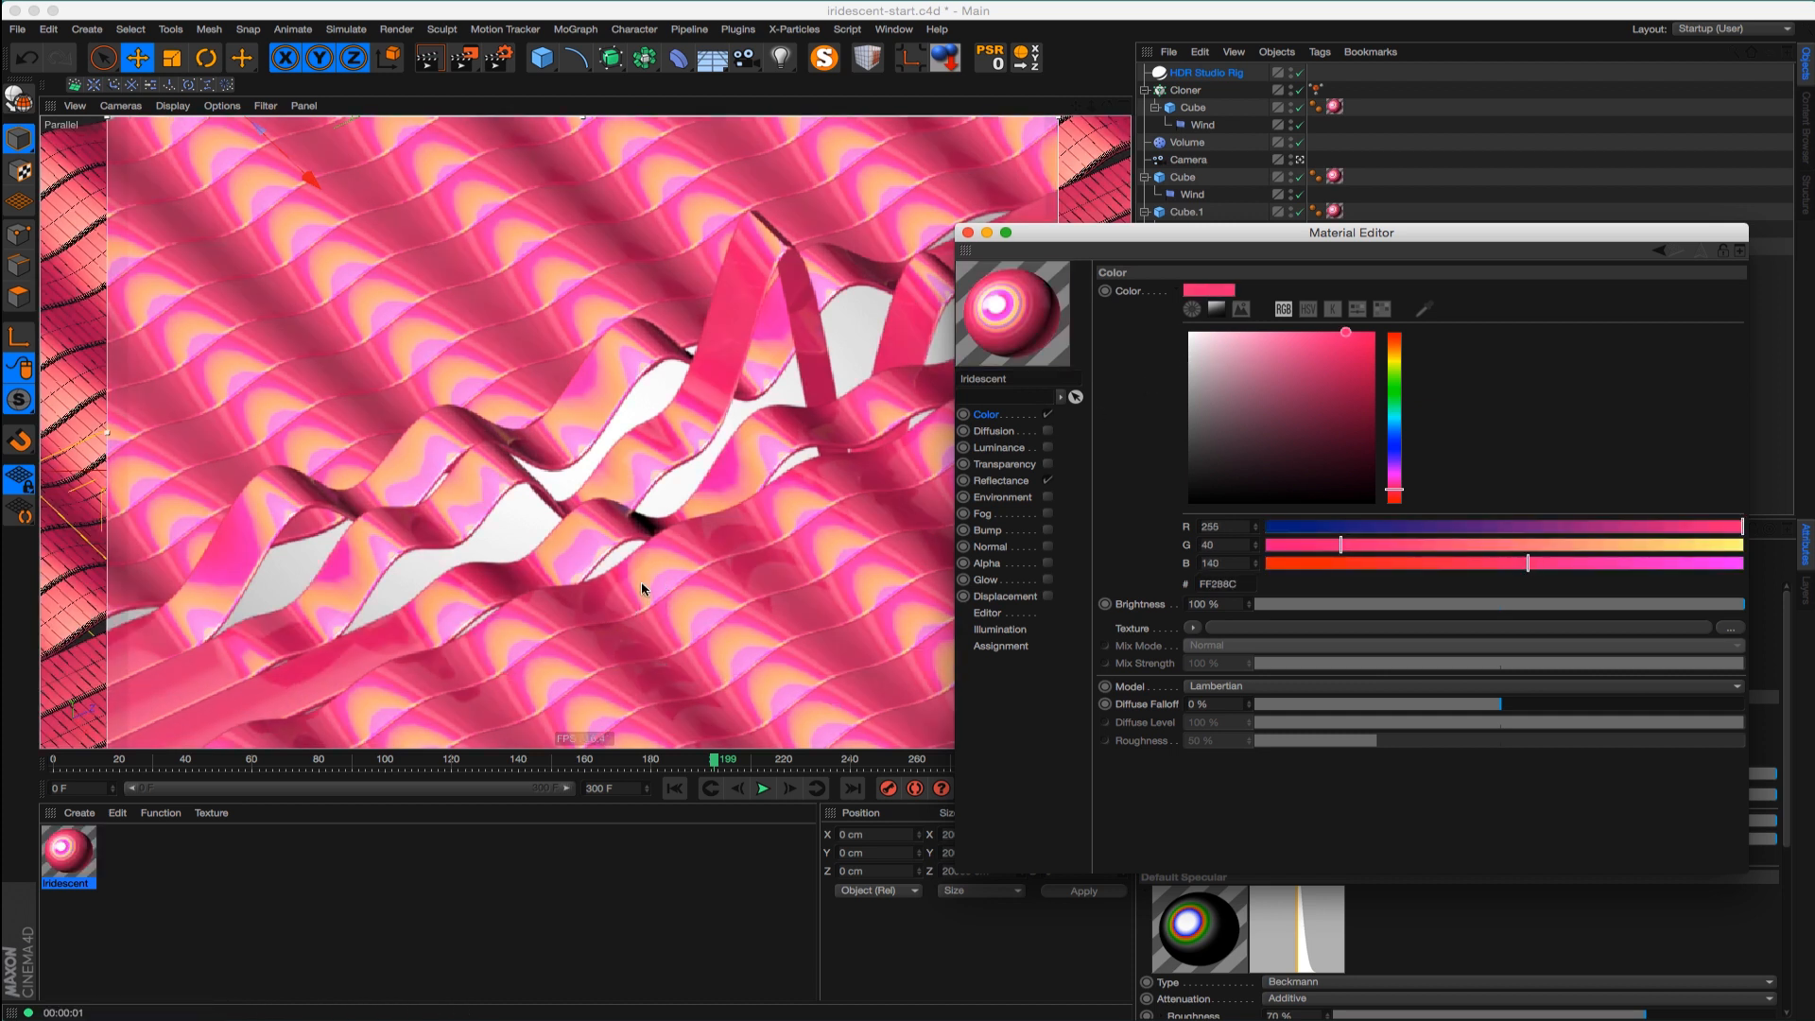
left_click(1297, 339)
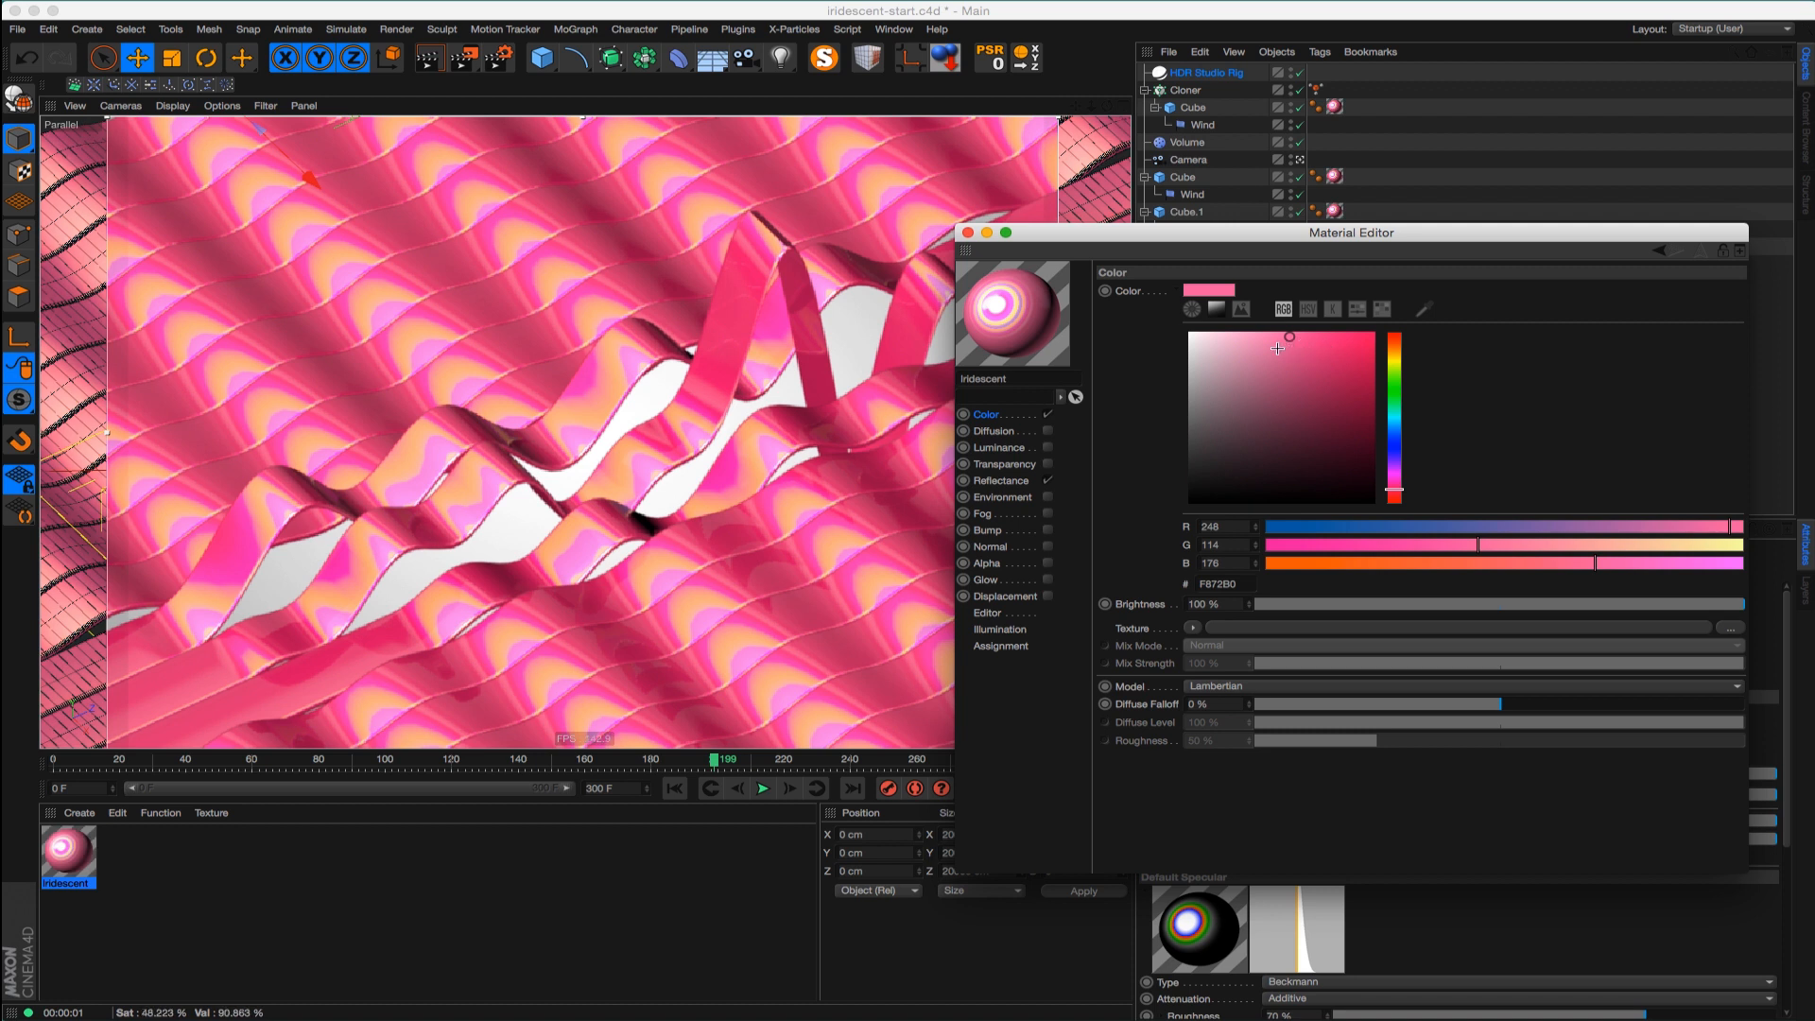
Set the Iridescent material's base colour to light blue 6FC3F4 and reopen its reflectance settings
left_click(1394, 429)
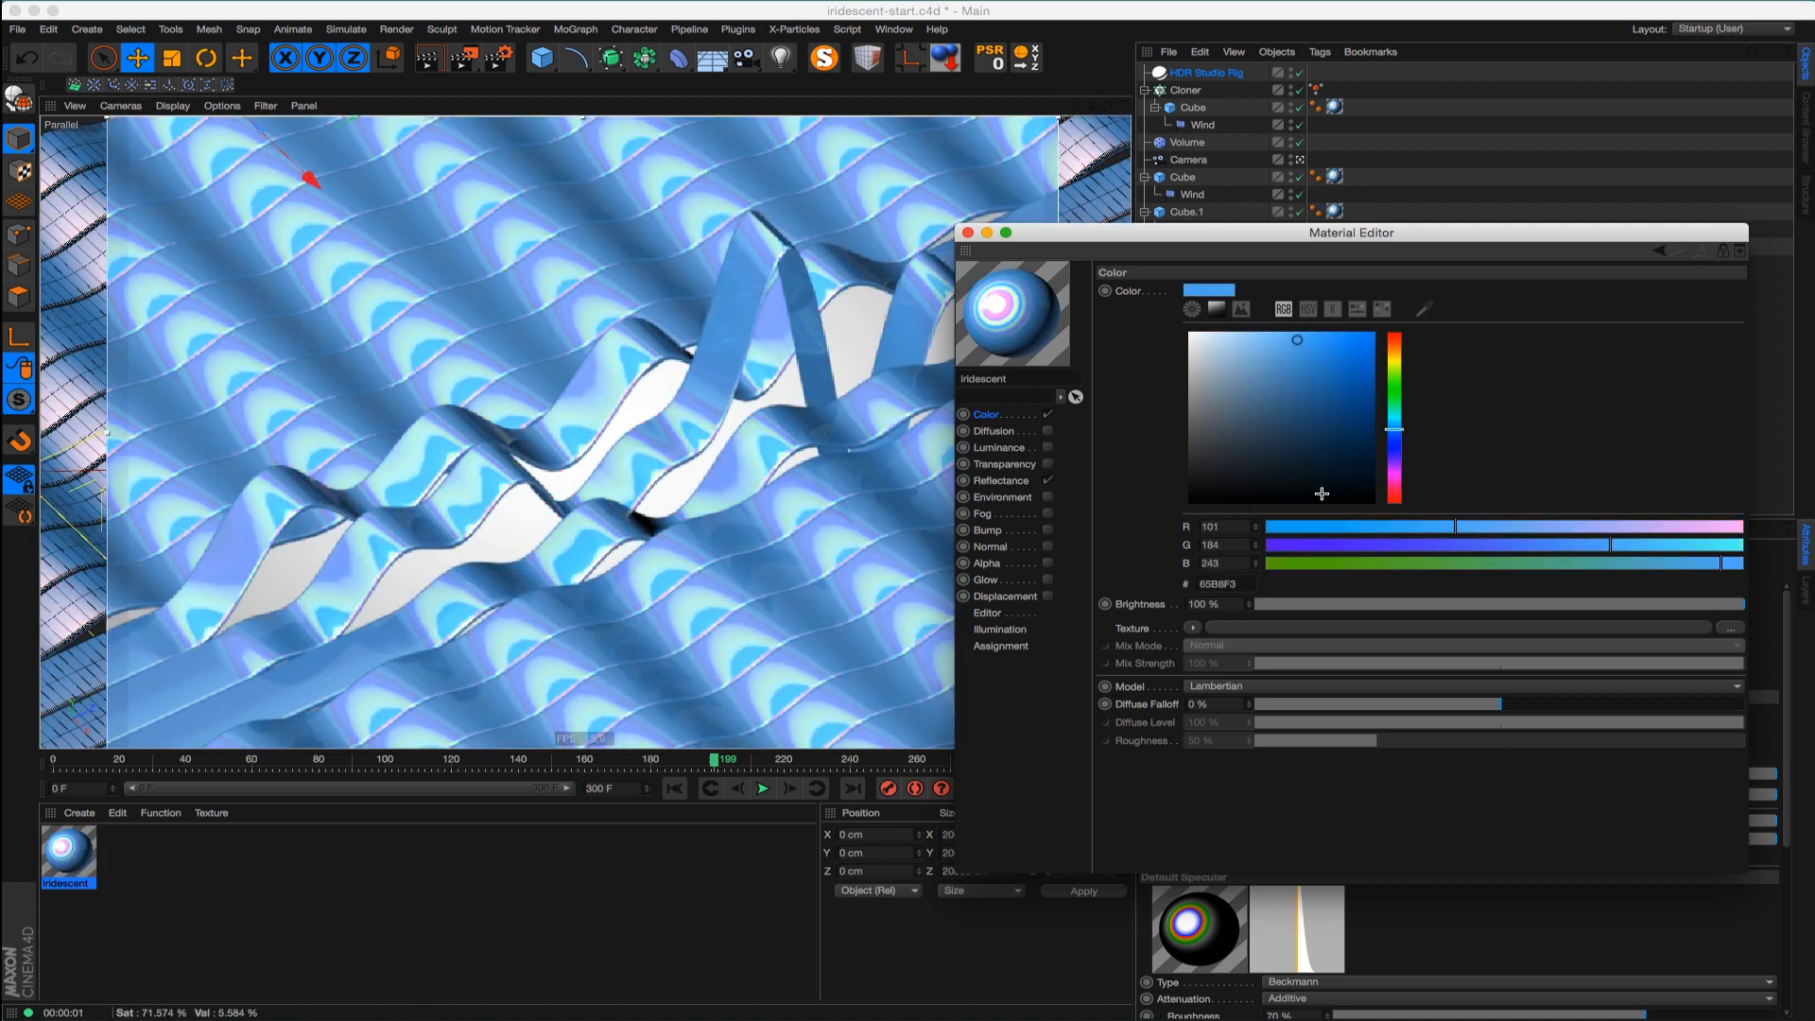
left_click(1290, 337)
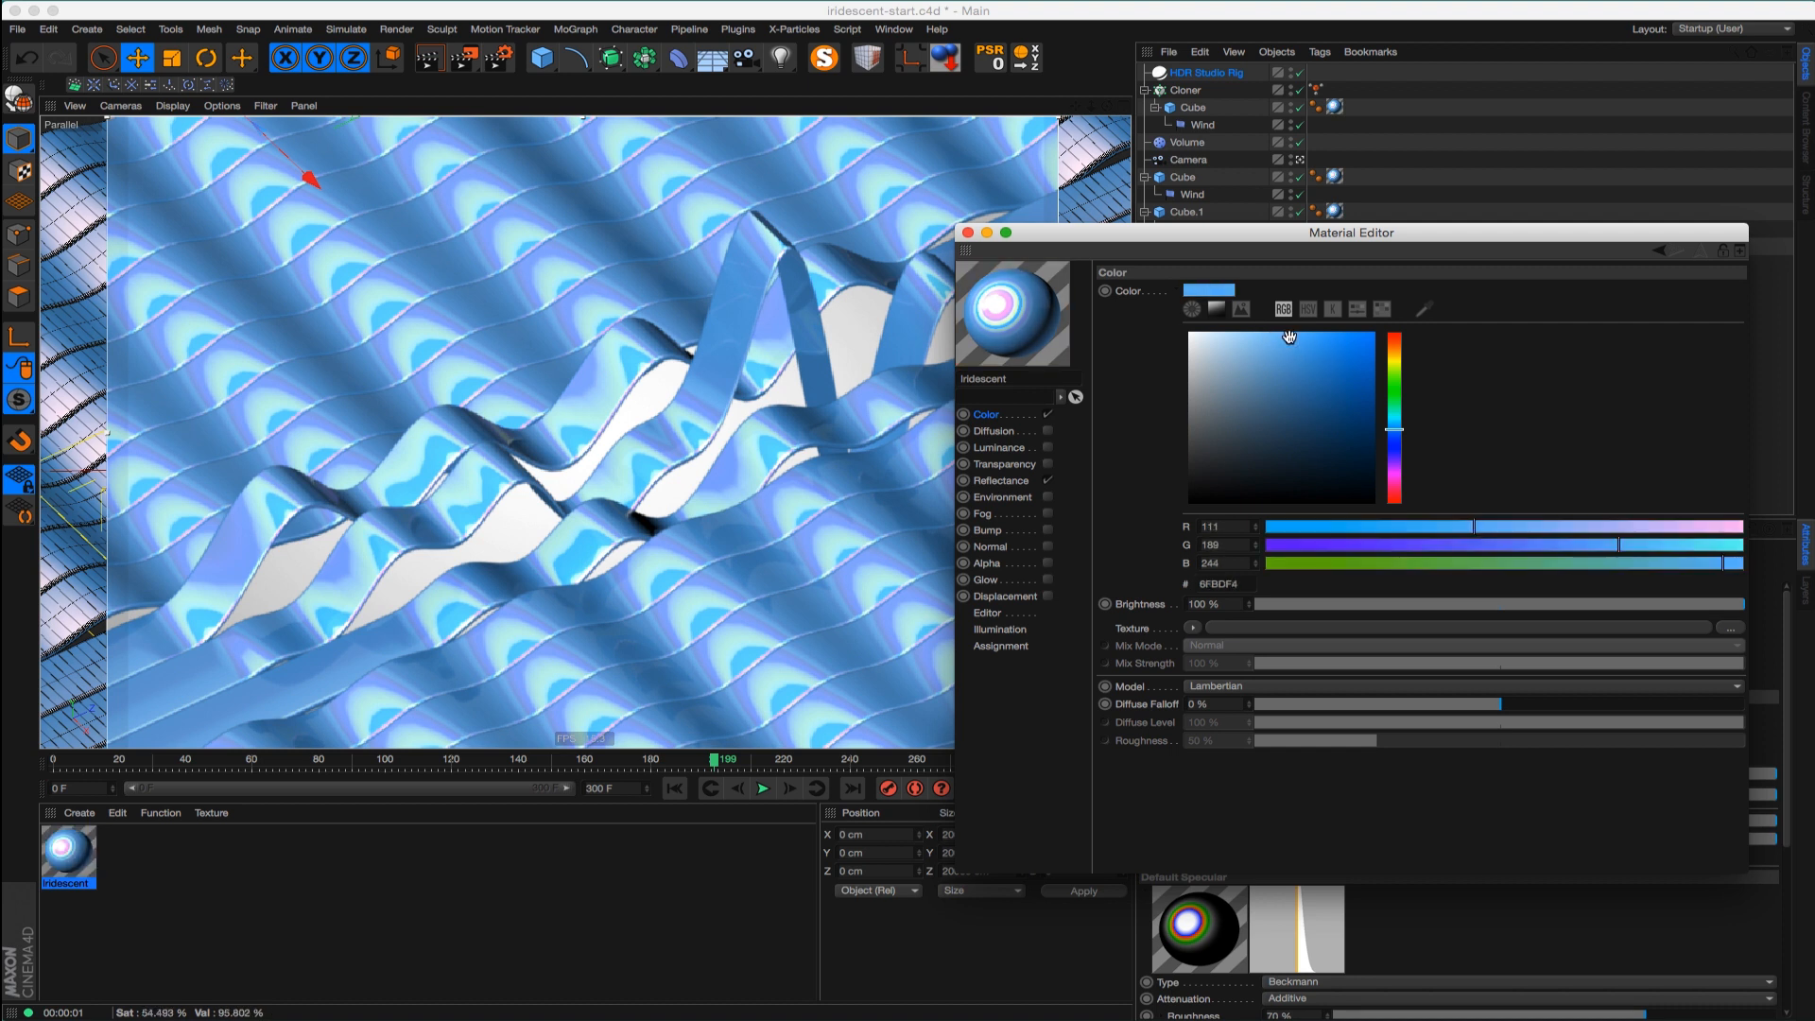
left_click(1395, 427)
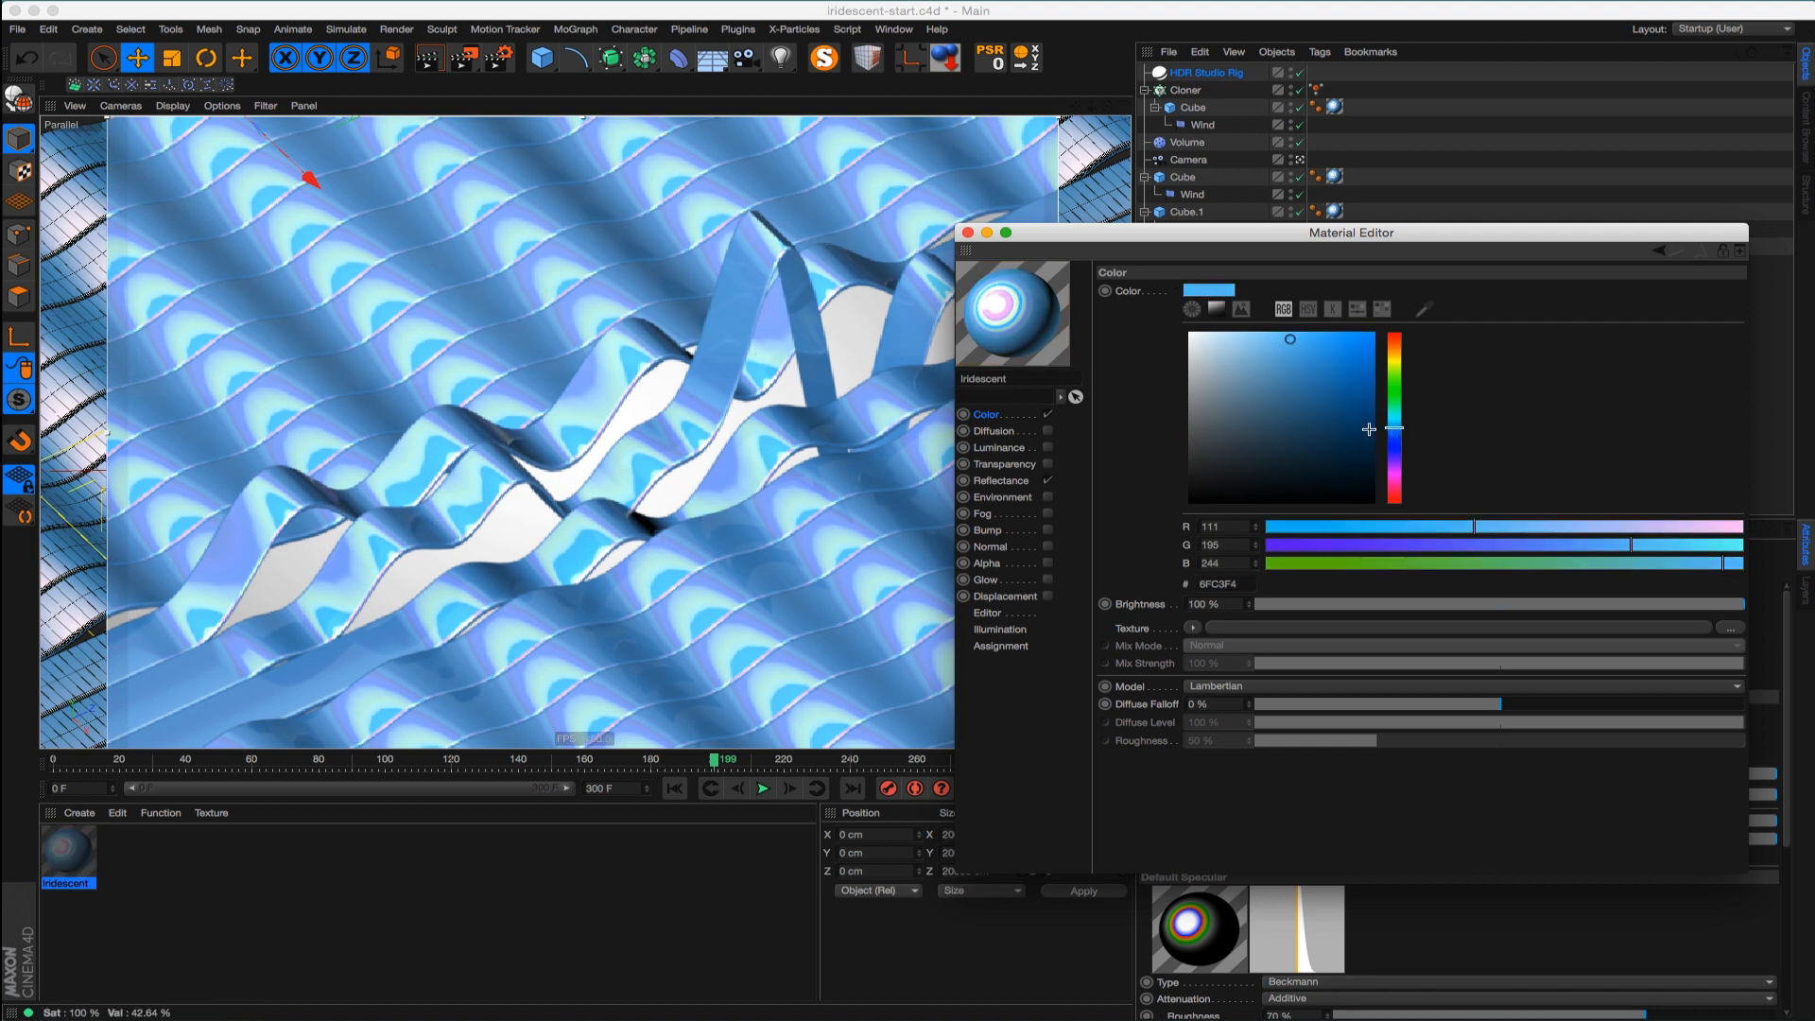
left_click(1019, 481)
left_click_drag(1255, 236, 1165, 237)
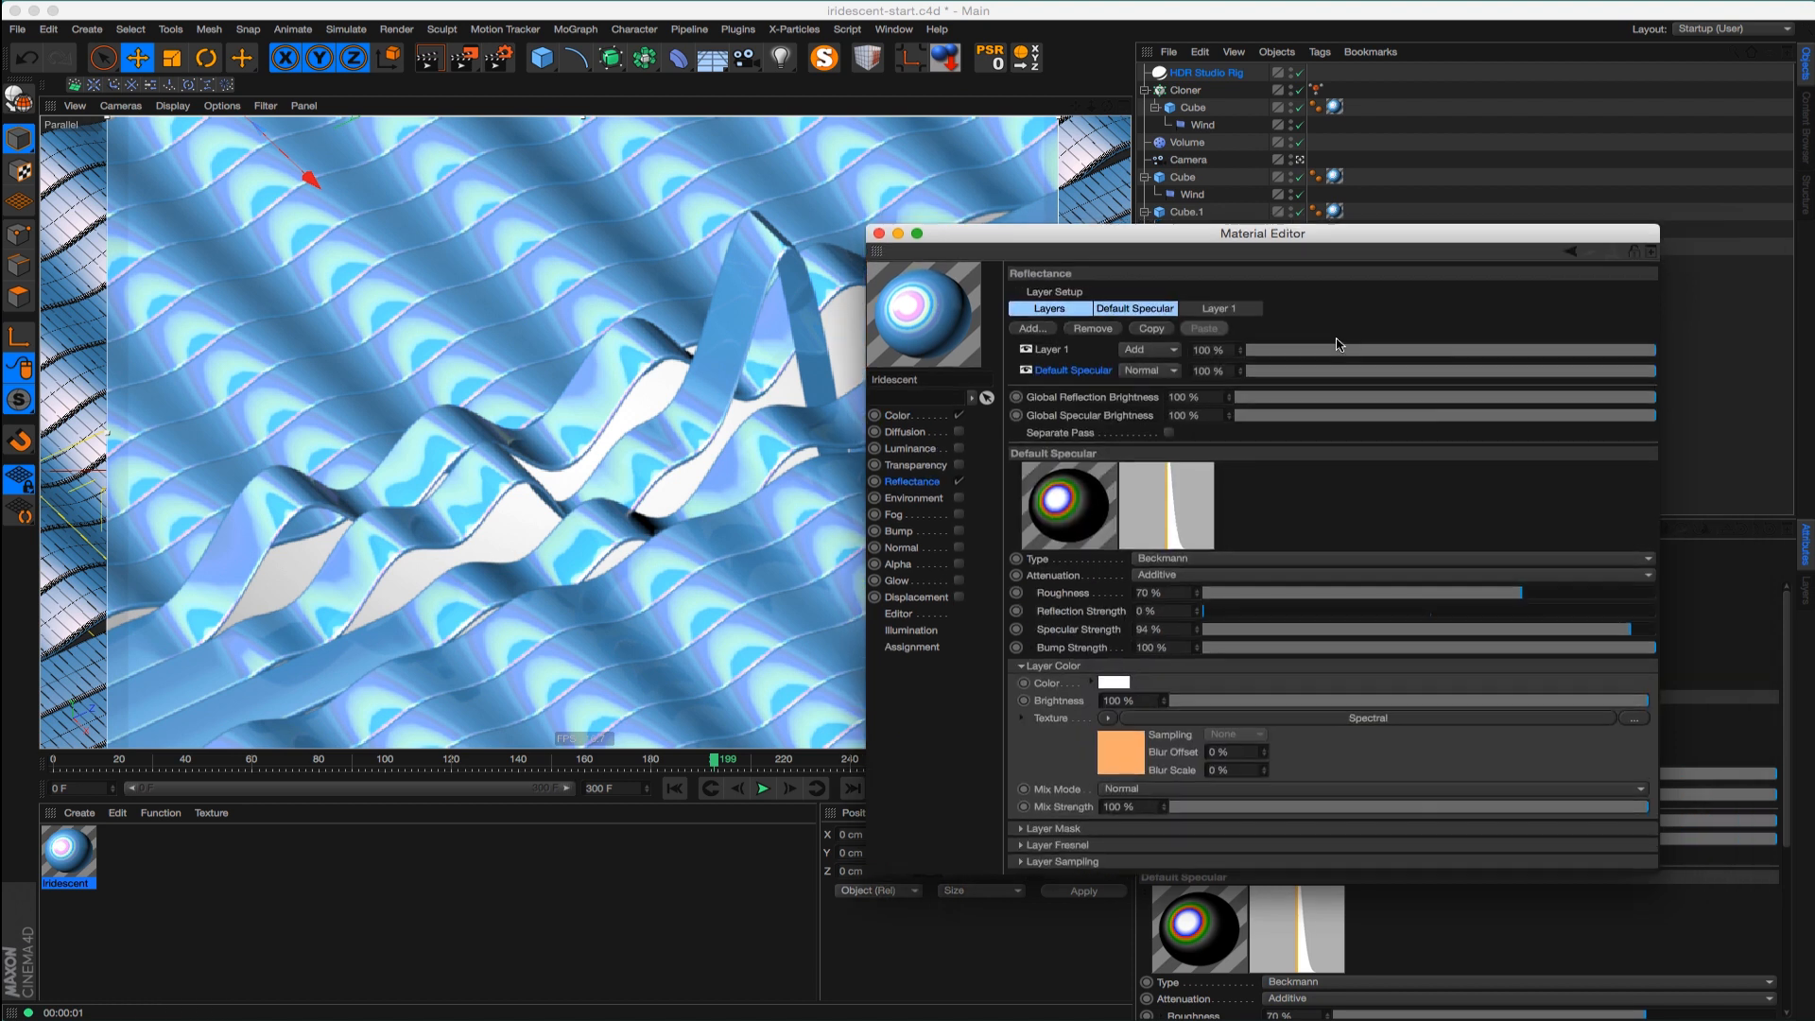
Set the Default Specular layer's roughness to 83 % and close the material editor
left_click(1569, 594)
left_click(1604, 594)
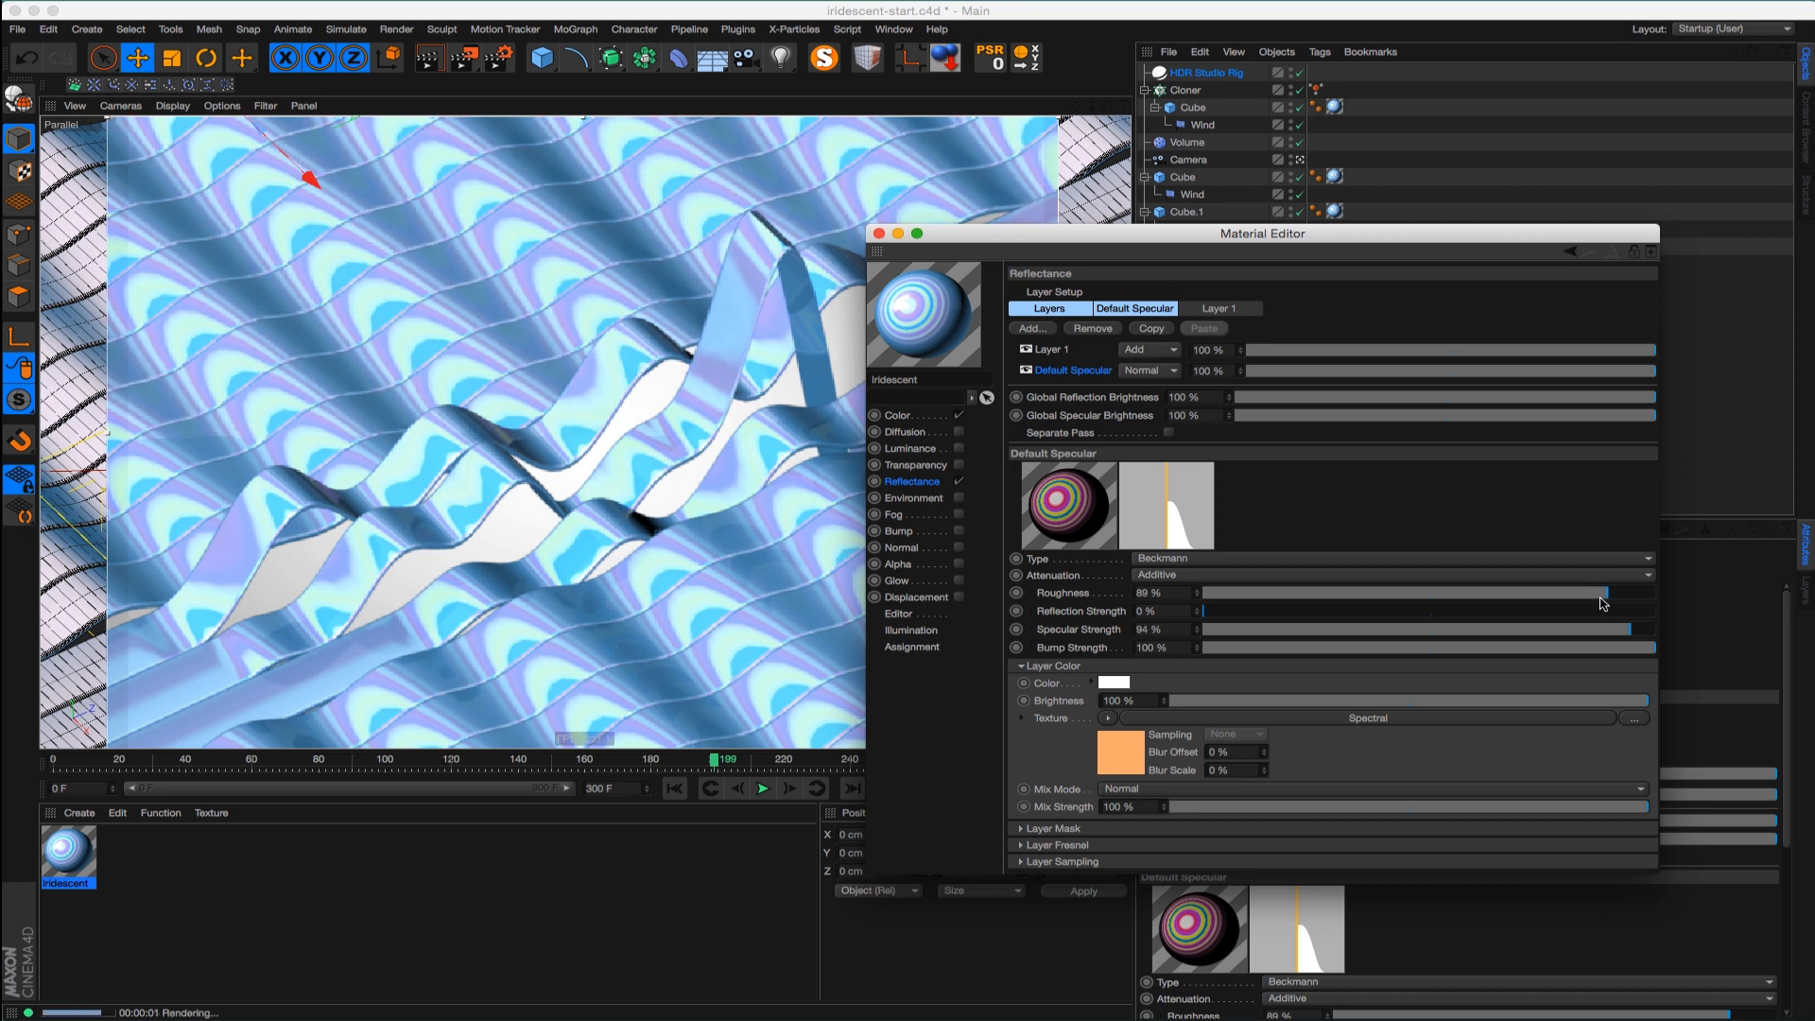
left_click(1620, 594)
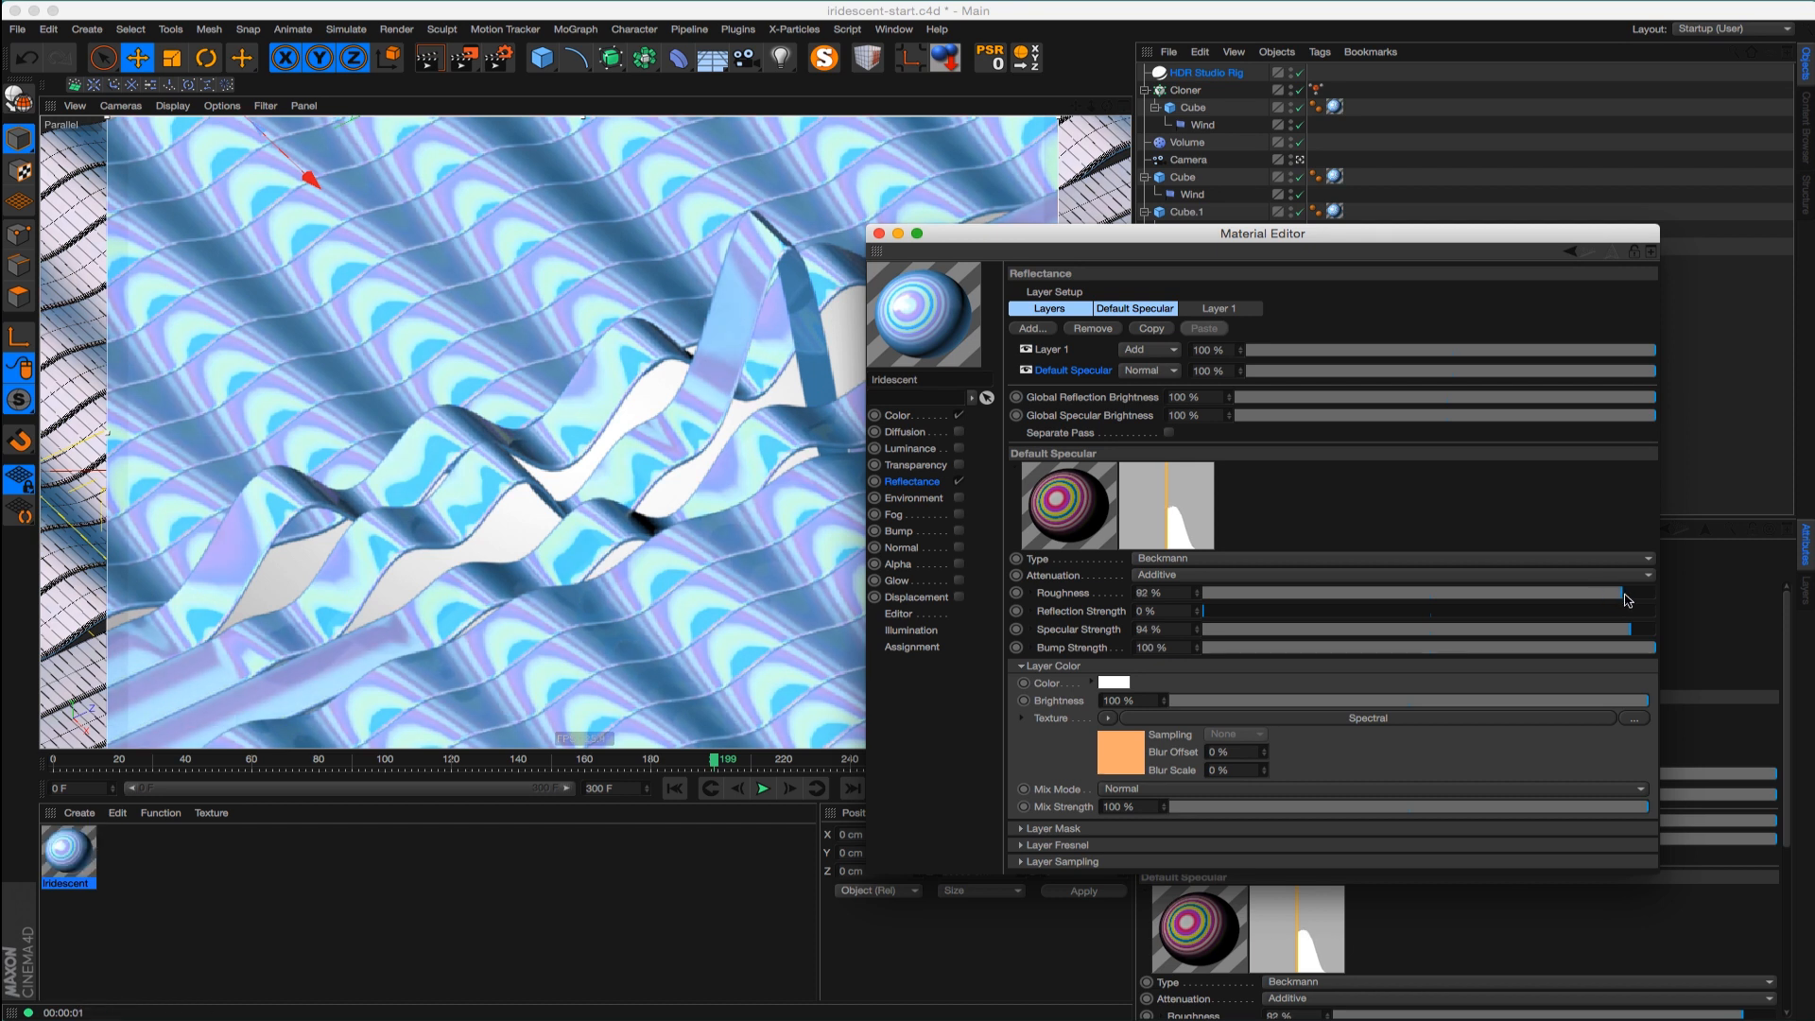
left_click_drag(1621, 599, 1579, 599)
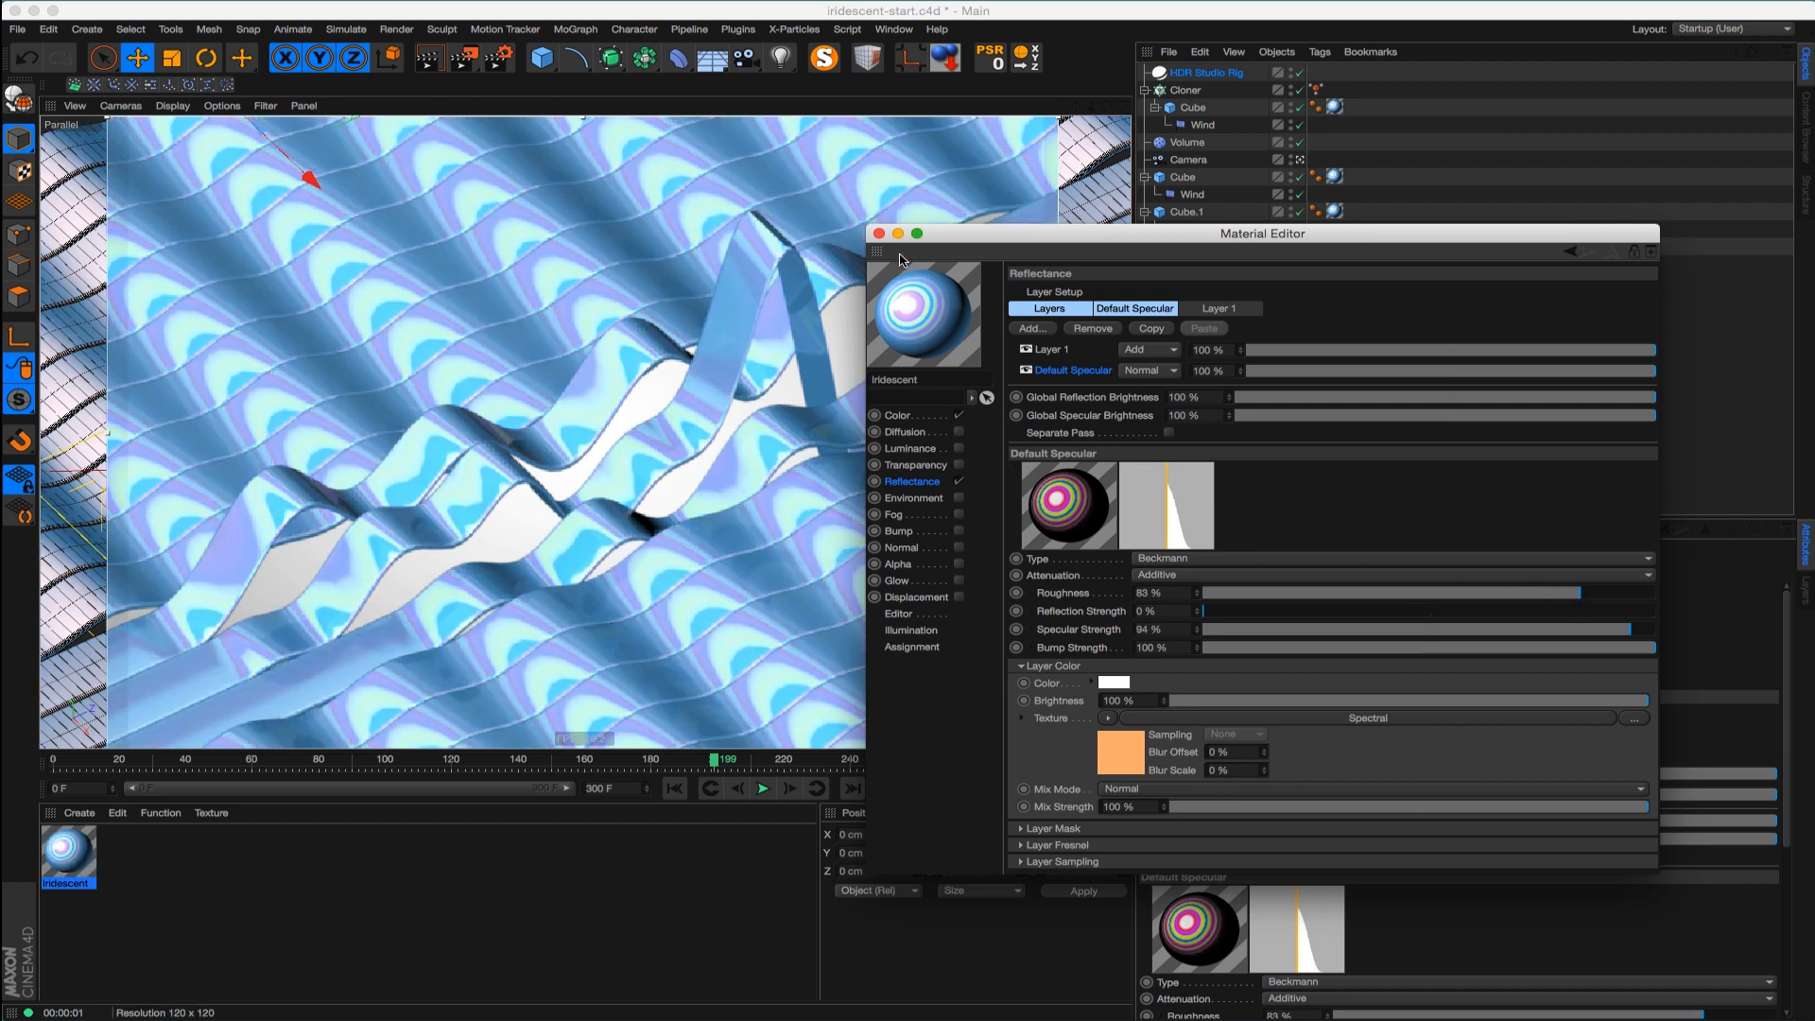
left_click(878, 234)
Set Segments Y to 4 on the three standalone cubes Cube, Cube.1 and Cube.2
left_click(1184, 178)
left_click(1192, 212, "super")
left_click(1192, 248, "super")
left_click(1417, 625)
left_click(1417, 626)
left_click(1417, 626)
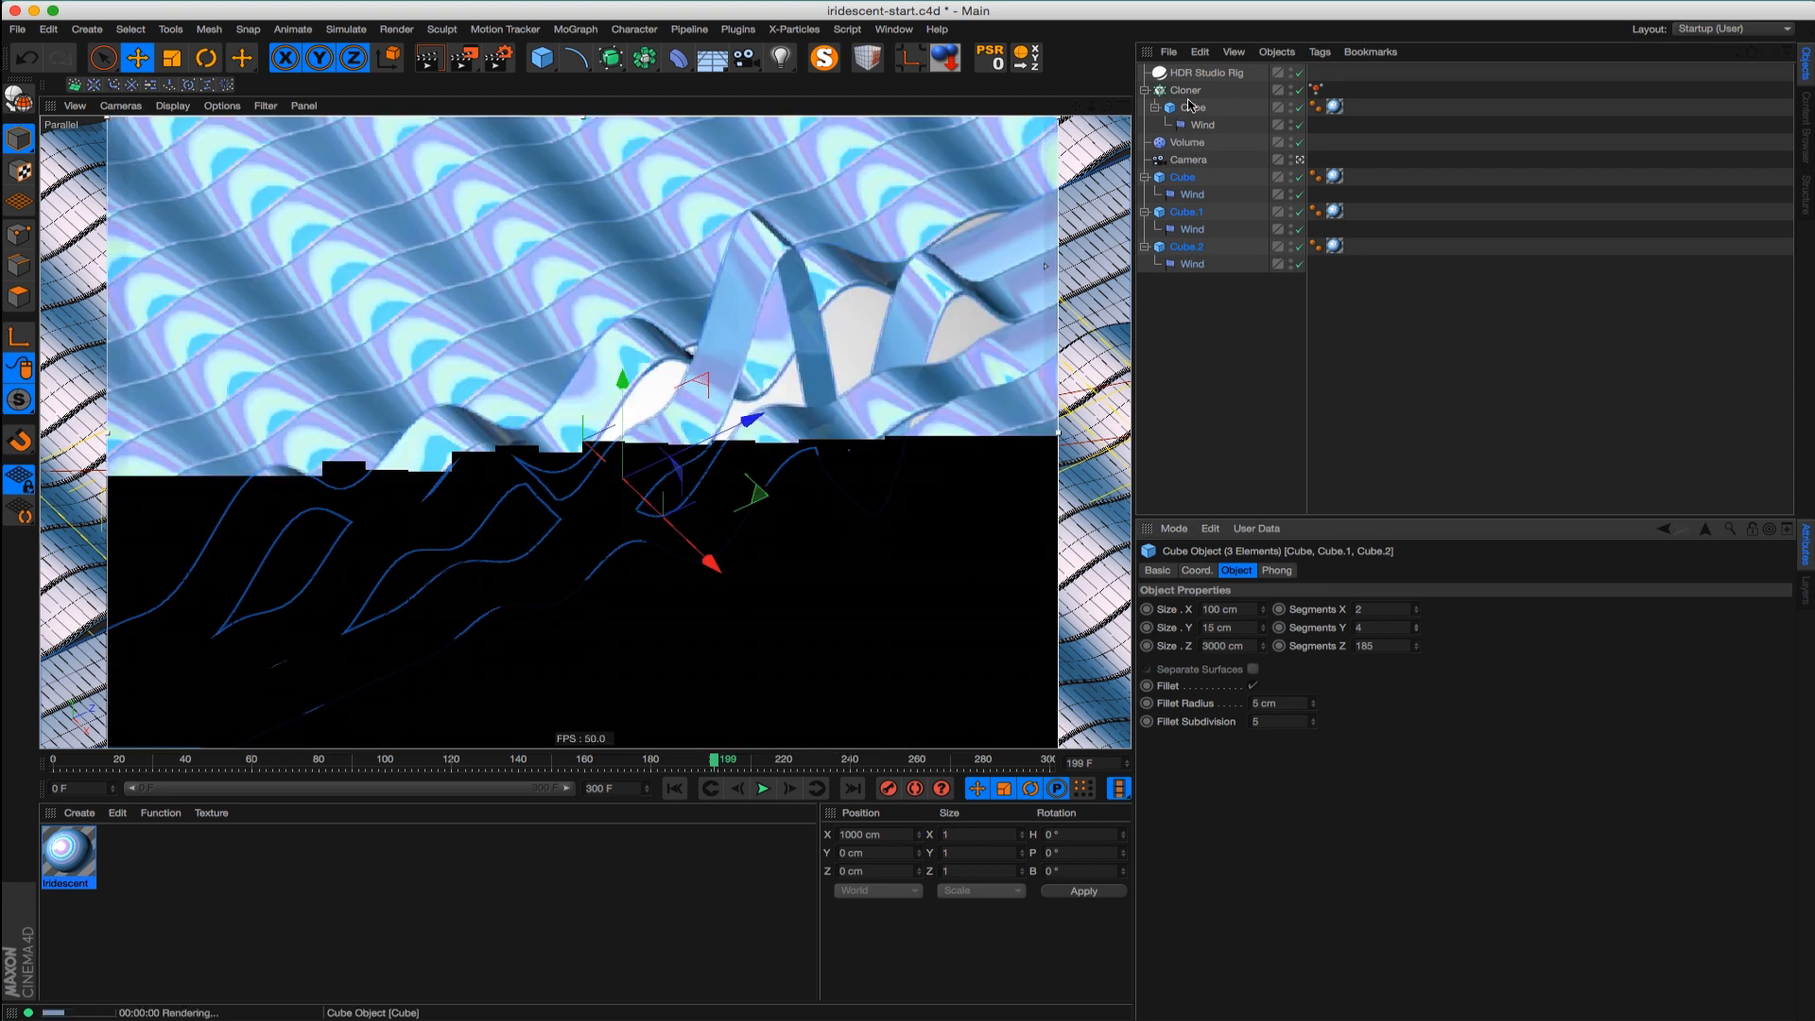
Add the Cloner's cube to the selection and set Segments X to 14 on all four cubes
left_click(1187, 109, "super")
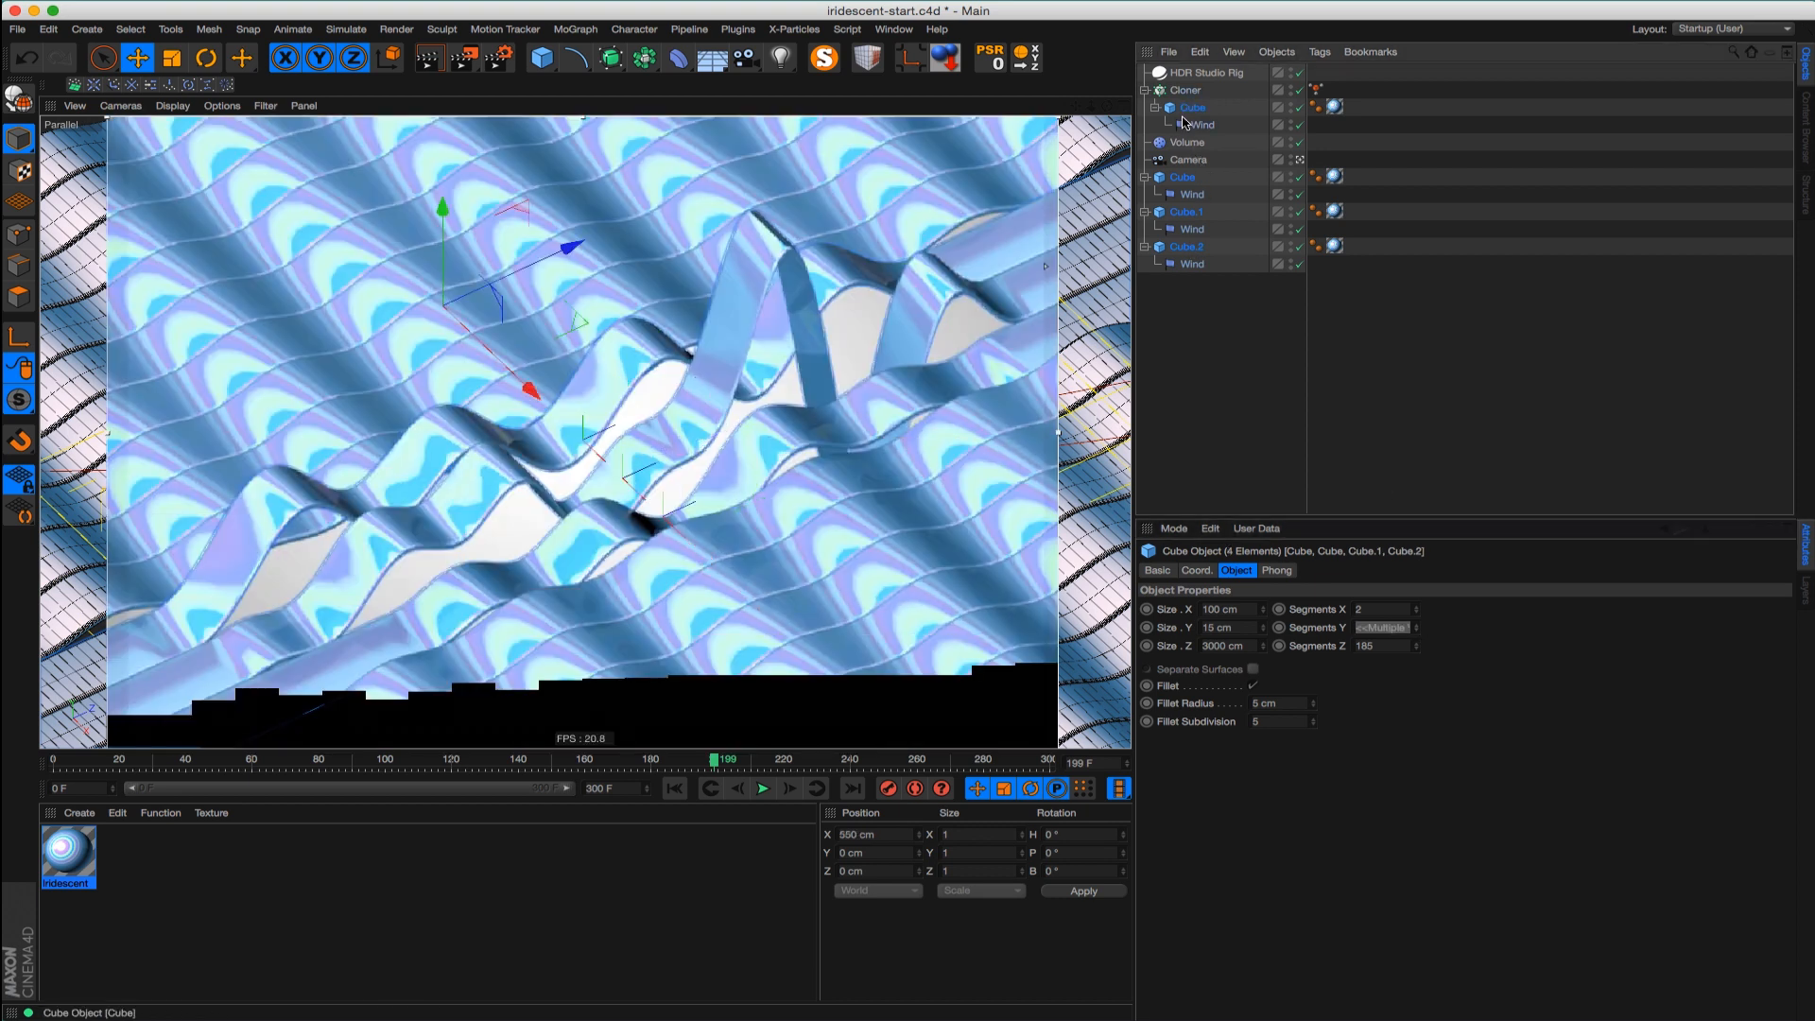
left_click(1418, 608)
left_click(1418, 608)
left_click(1418, 608)
left_click(1418, 608)
left_click(1418, 608)
left_click(1418, 605)
left_click(1418, 605)
left_click_drag(1418, 602, 1420, 614)
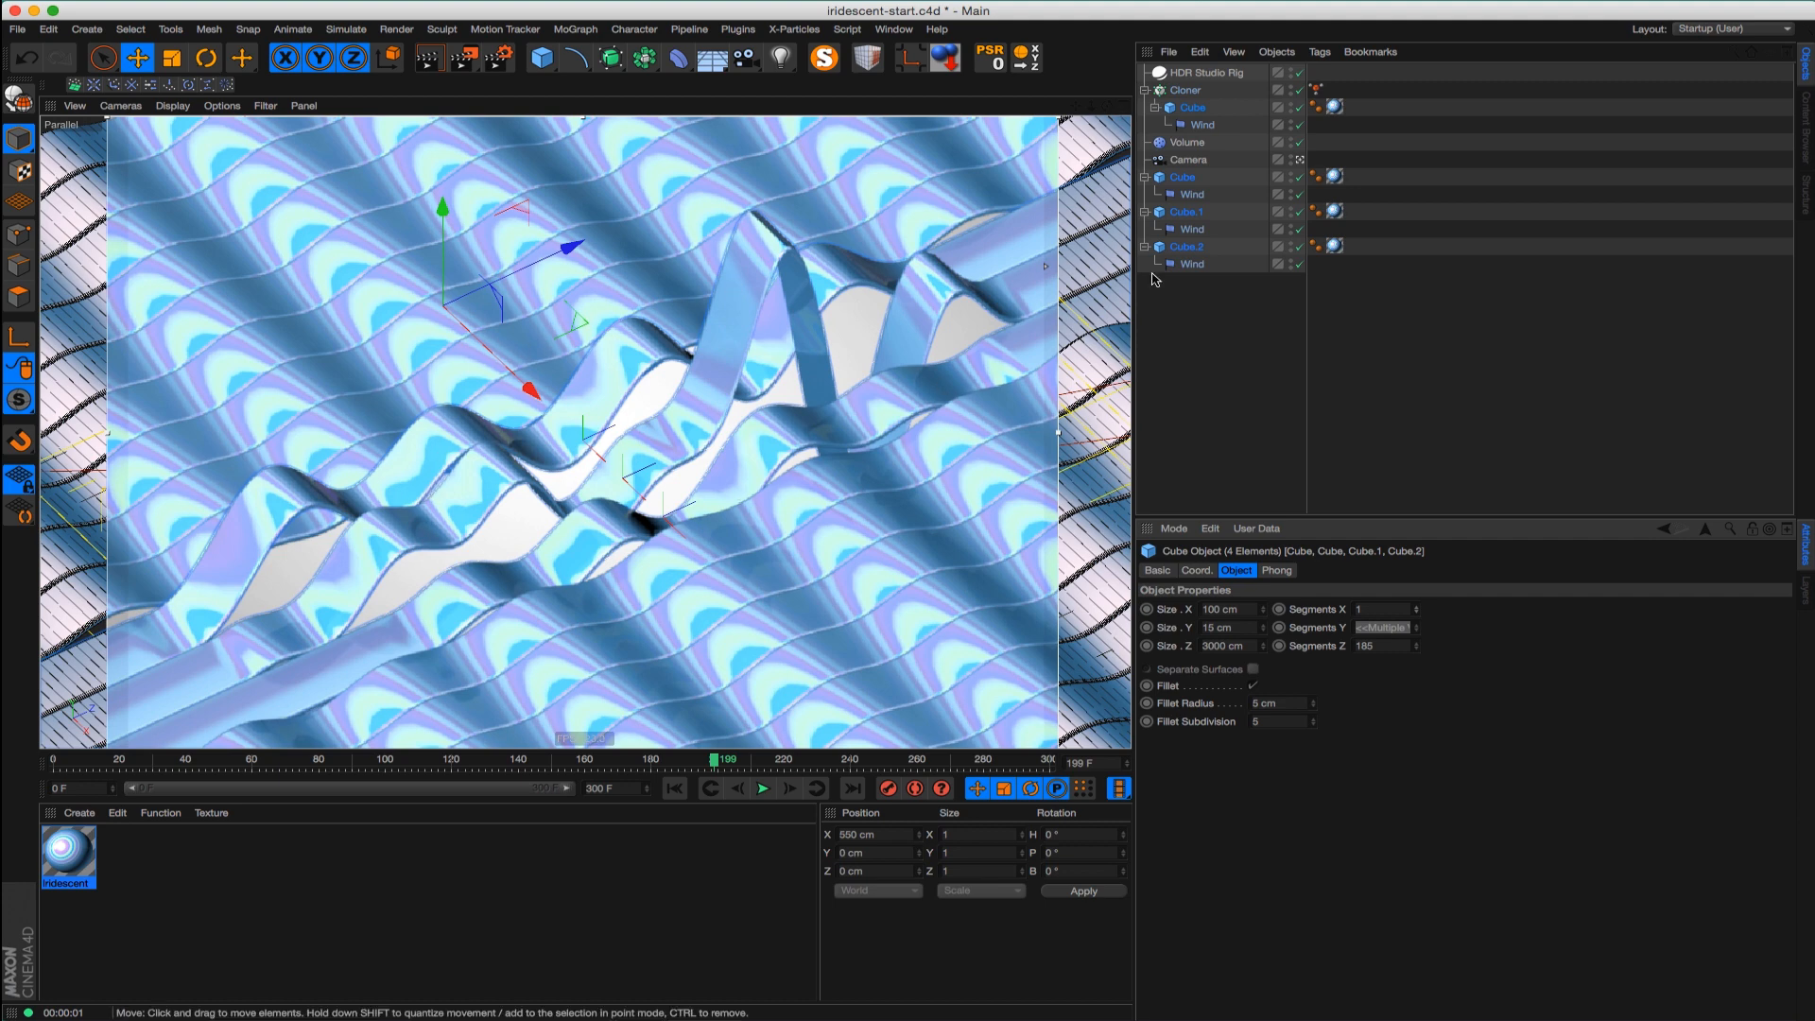
left_click_drag(1418, 615, 1419, 596)
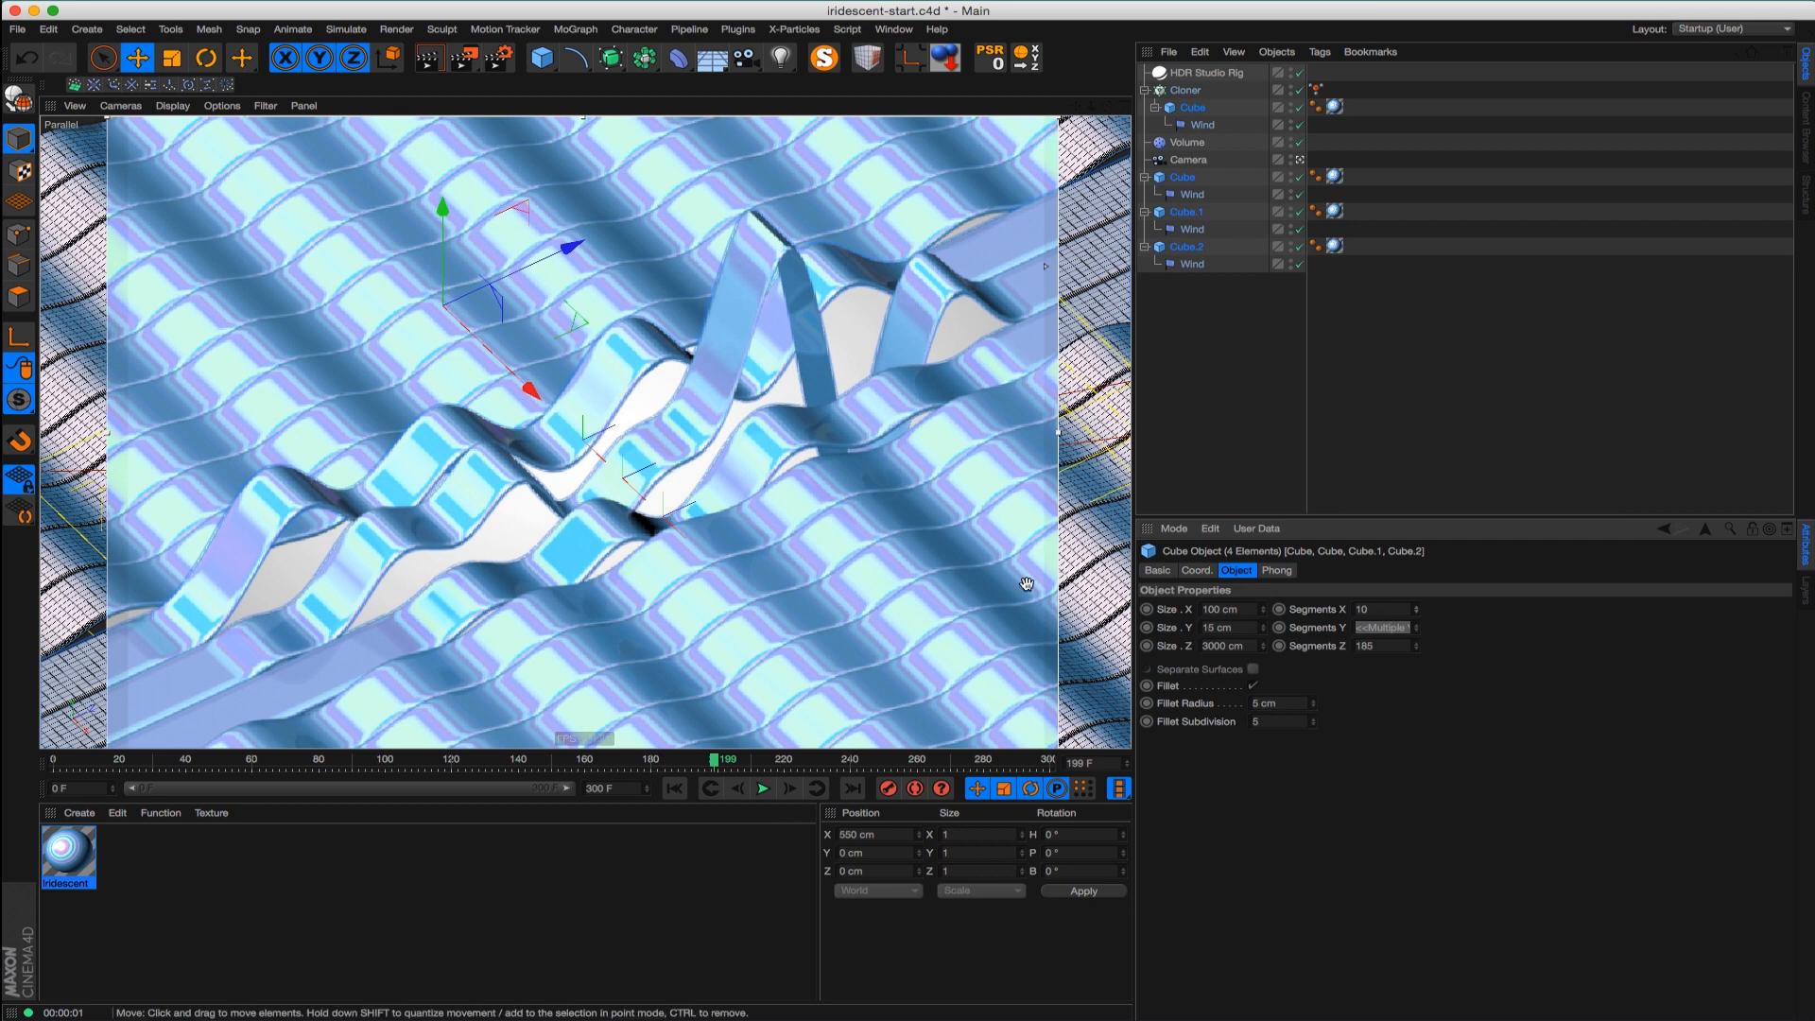
left_click_drag(1416, 605, 1416, 603)
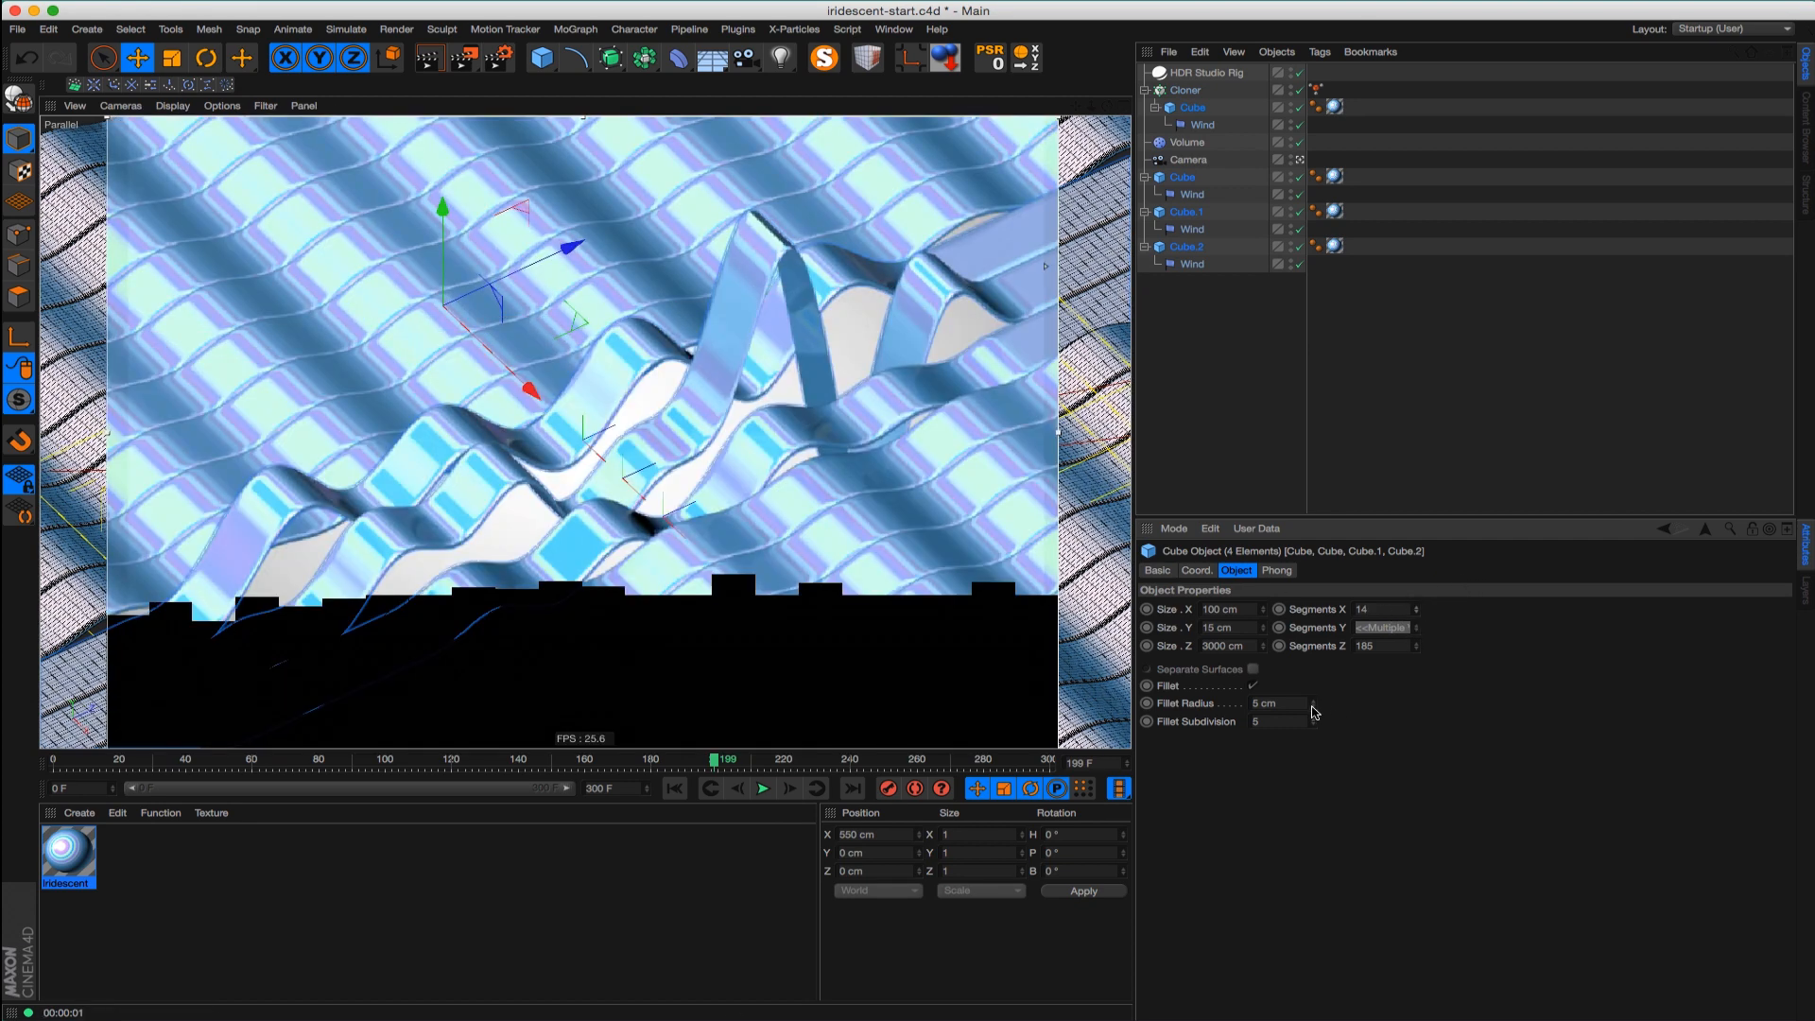
Set the fillet radius of all four cubes to 3 cm
left_click_drag(1313, 707, 1313, 720)
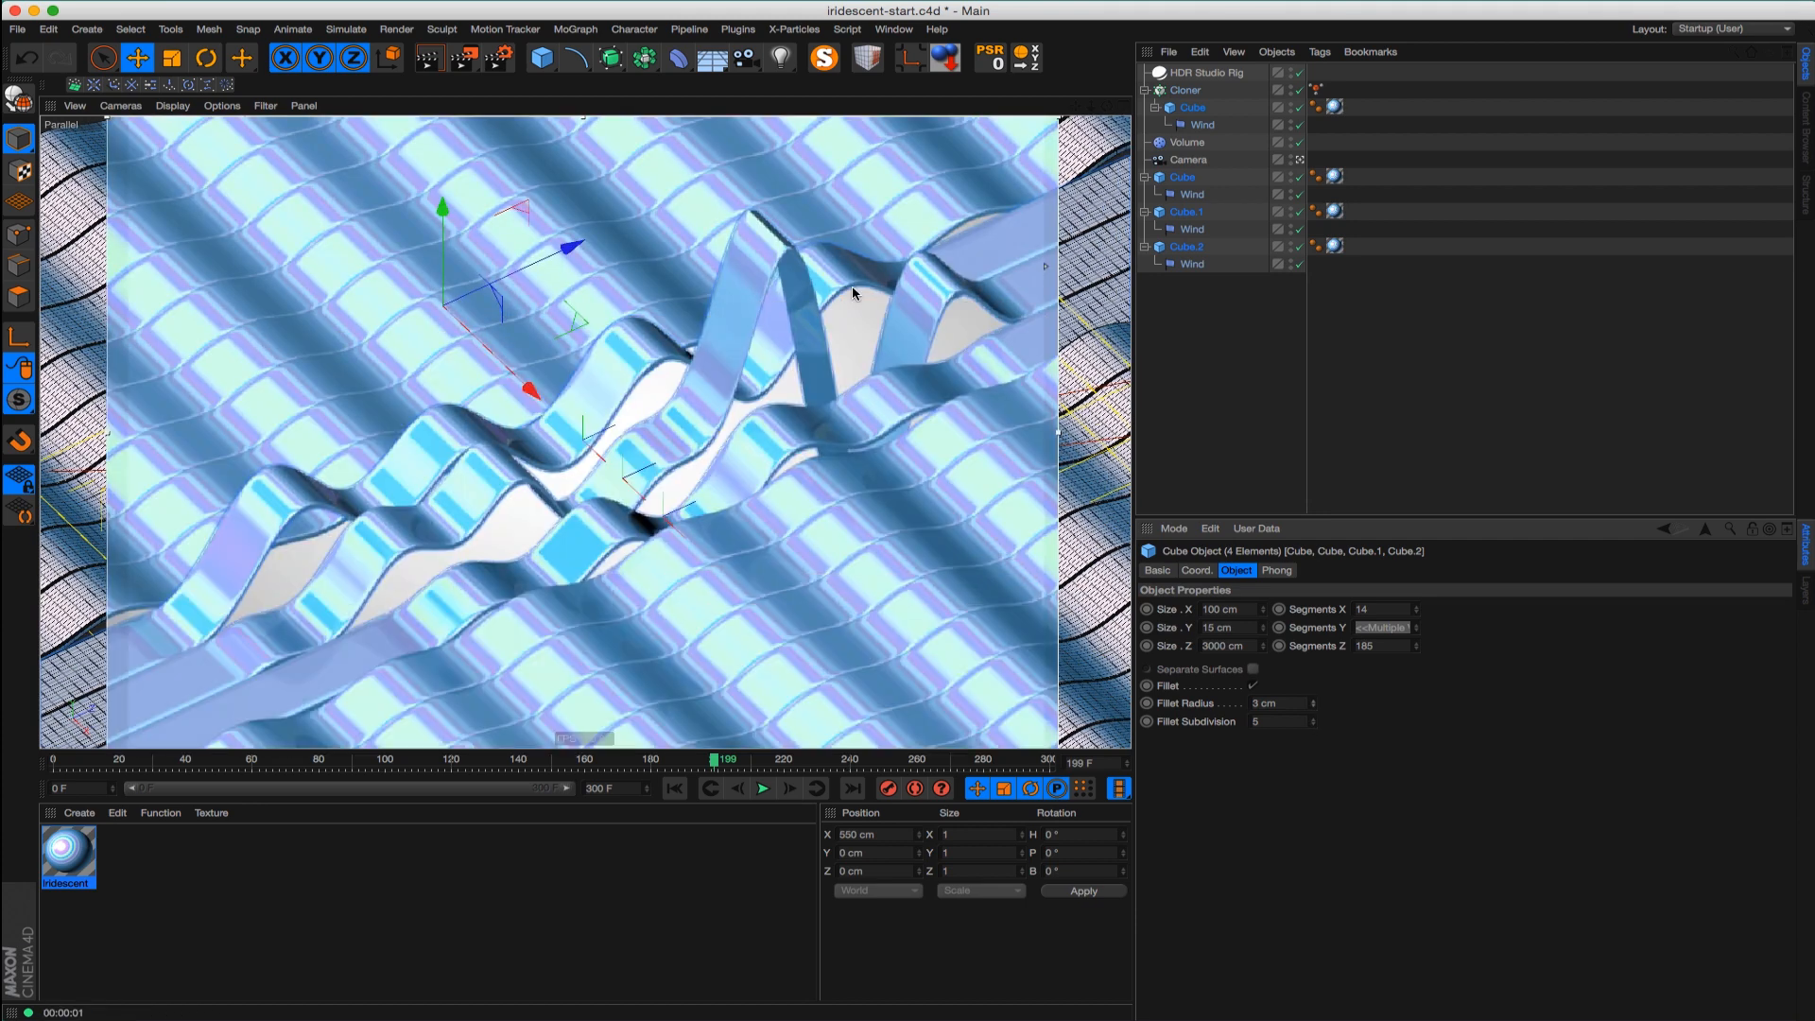
right_click_drag(656, 469, 669, 475, "alt")
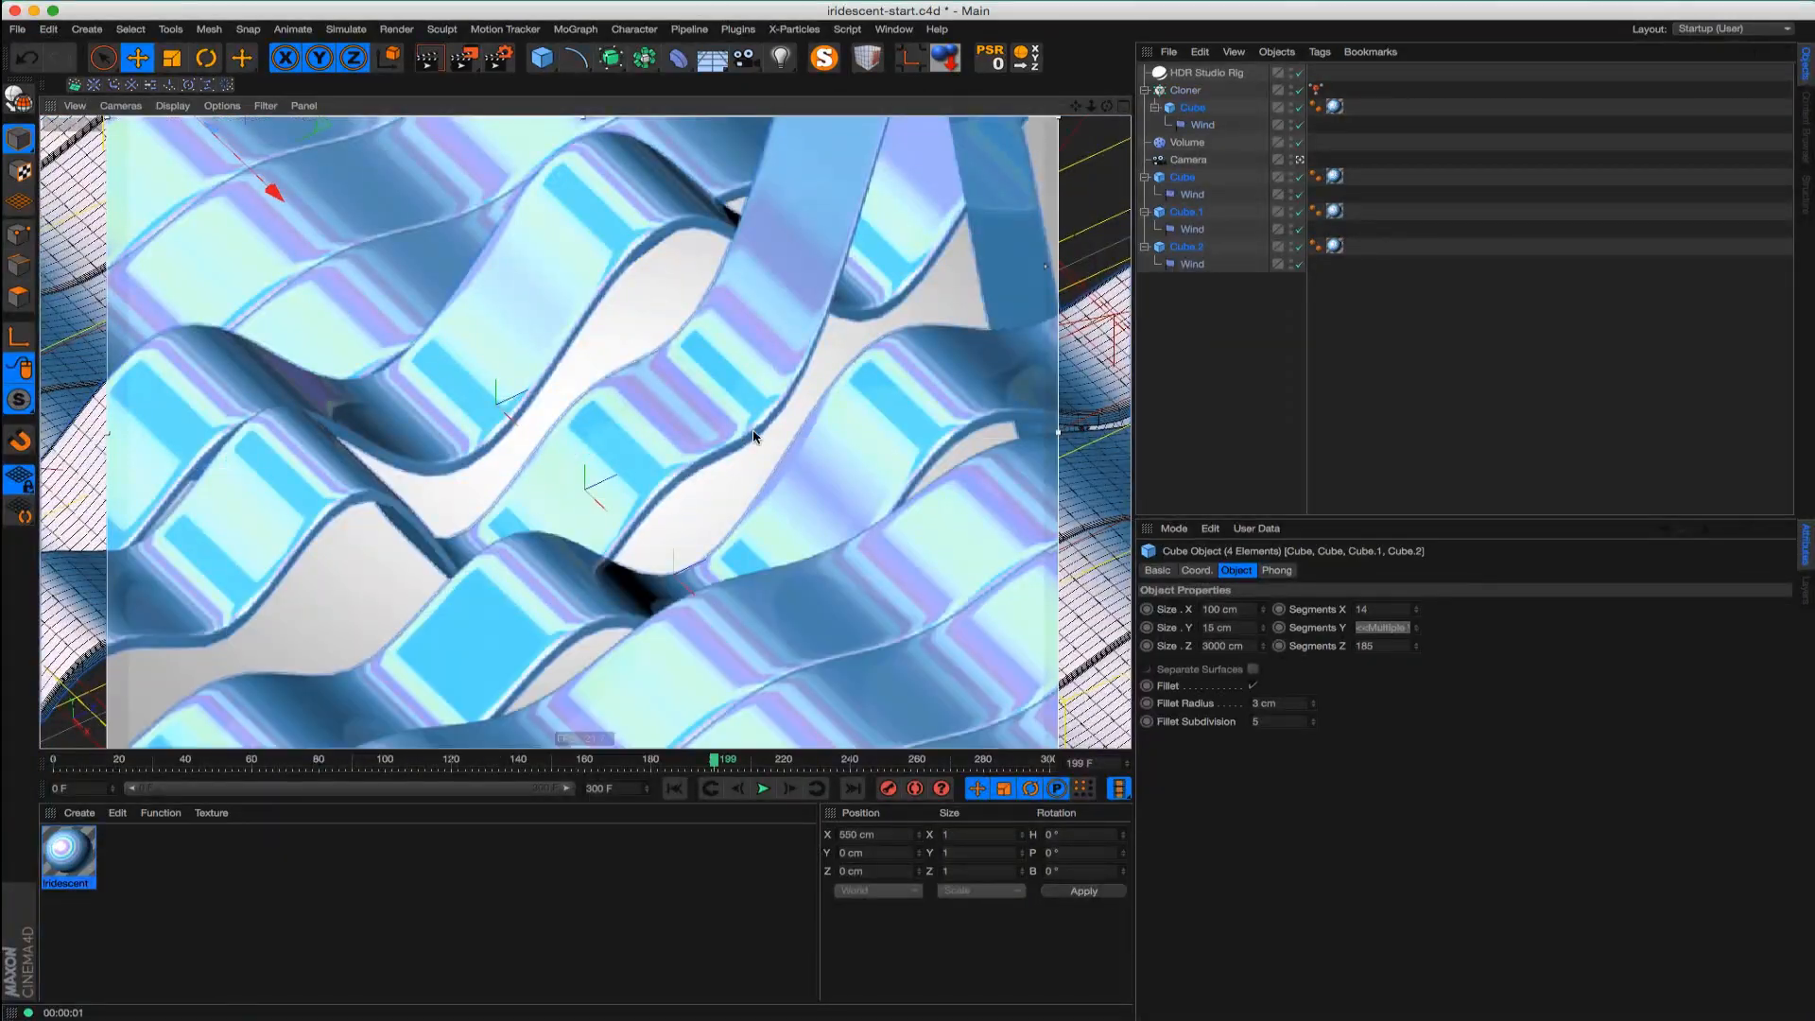
mouse_move(425, 452)
left_mouse_down("alt")
mouse_move(622, 420)
mouse_move(613, 436)
left_mouse_up("alt")
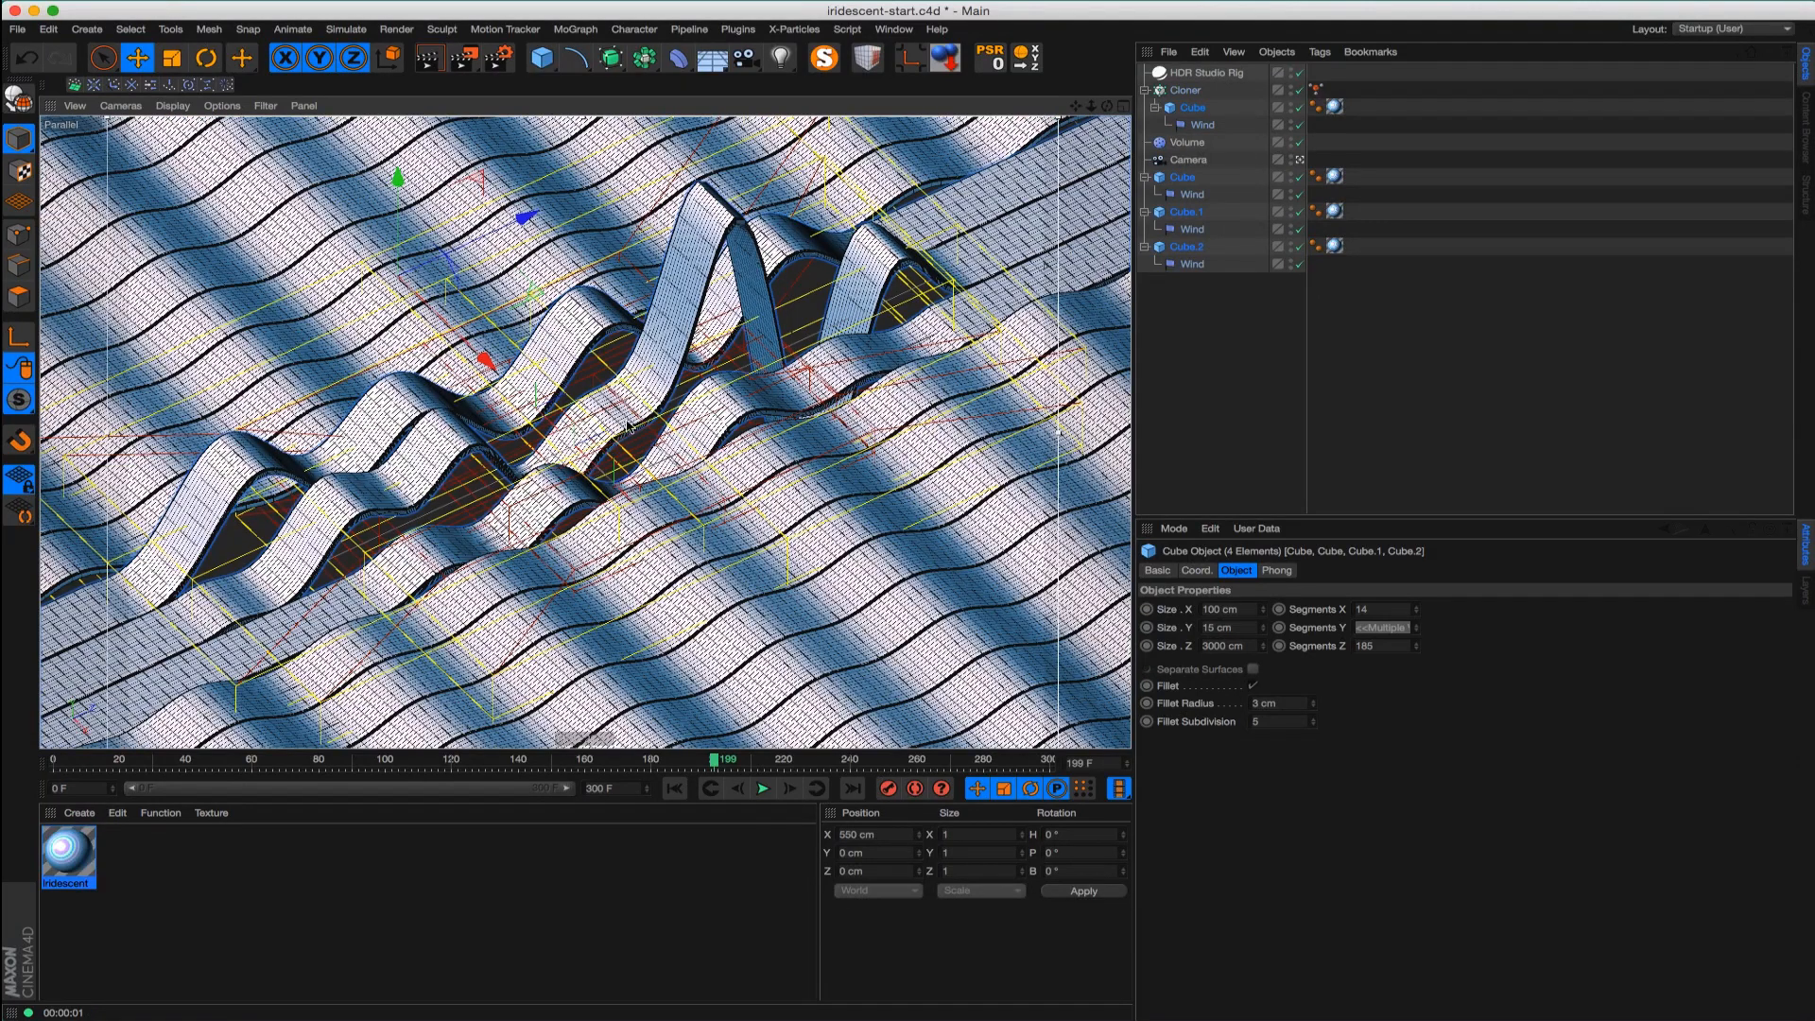
Reopen the Iridescent material and examine how its highlights shift across the ribbons from different angles
left_click(70, 851)
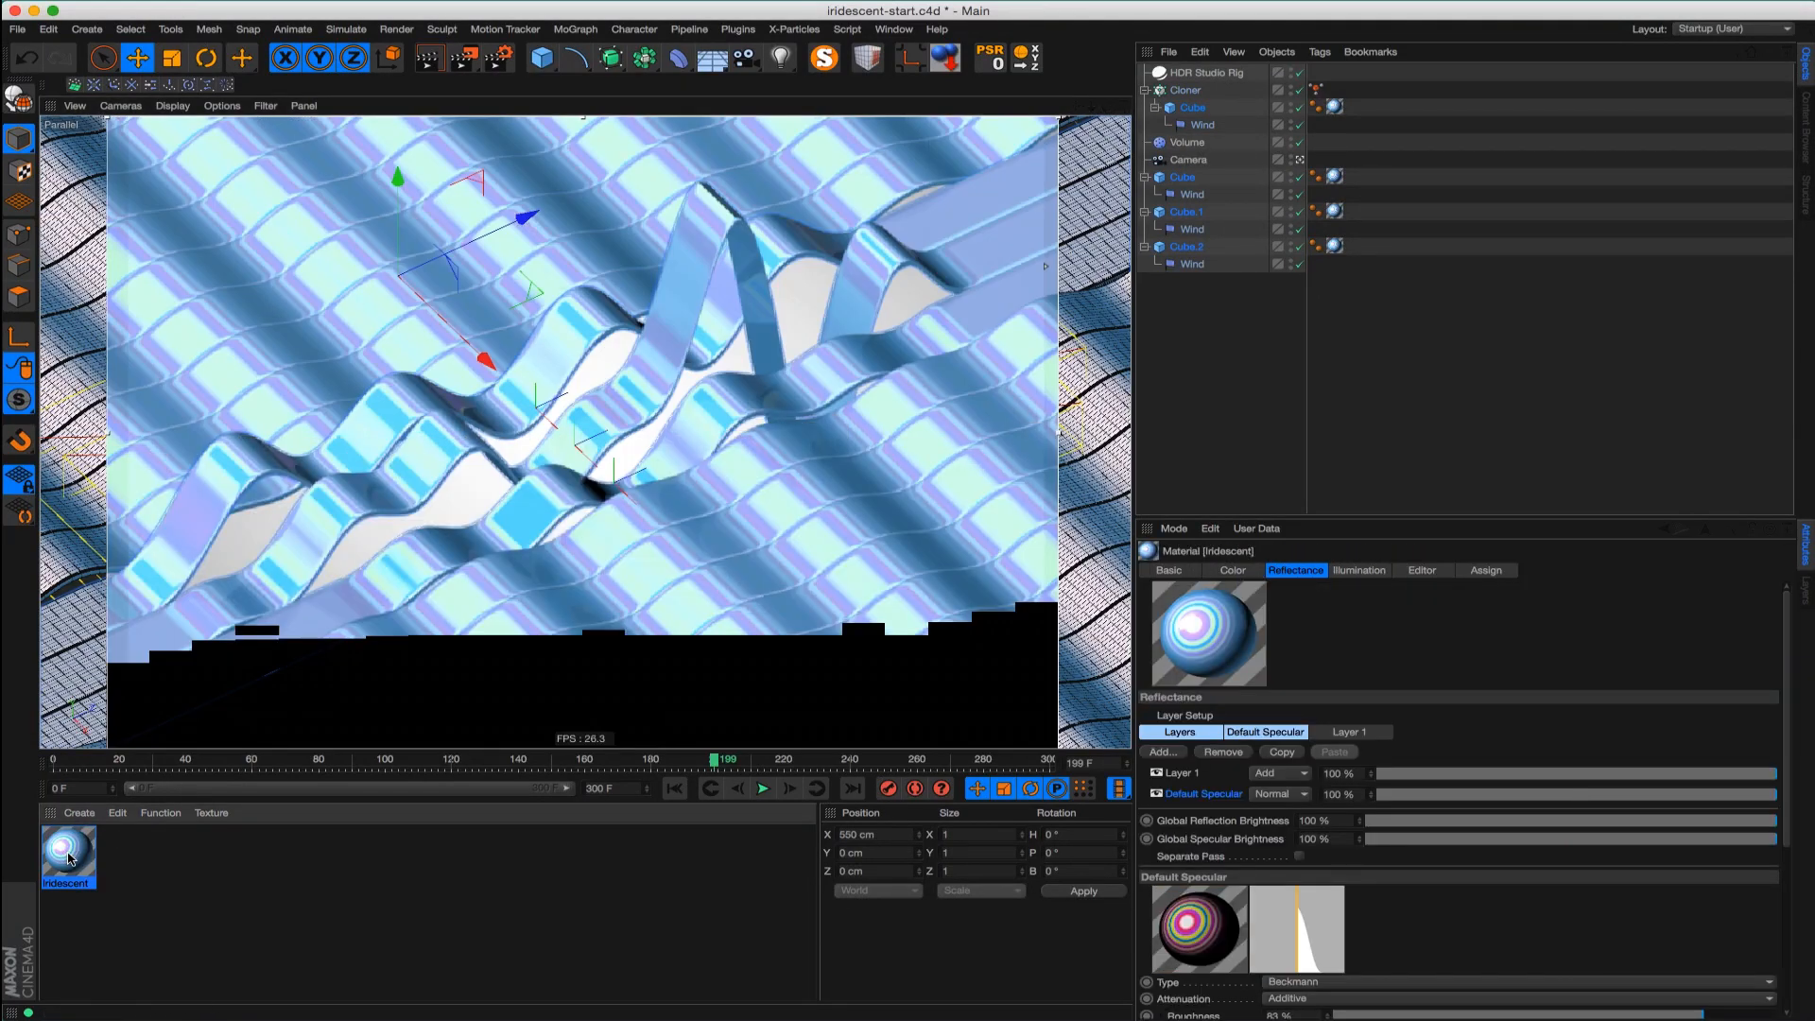
double_click(70, 854)
left_click_drag(851, 130, 1193, 247)
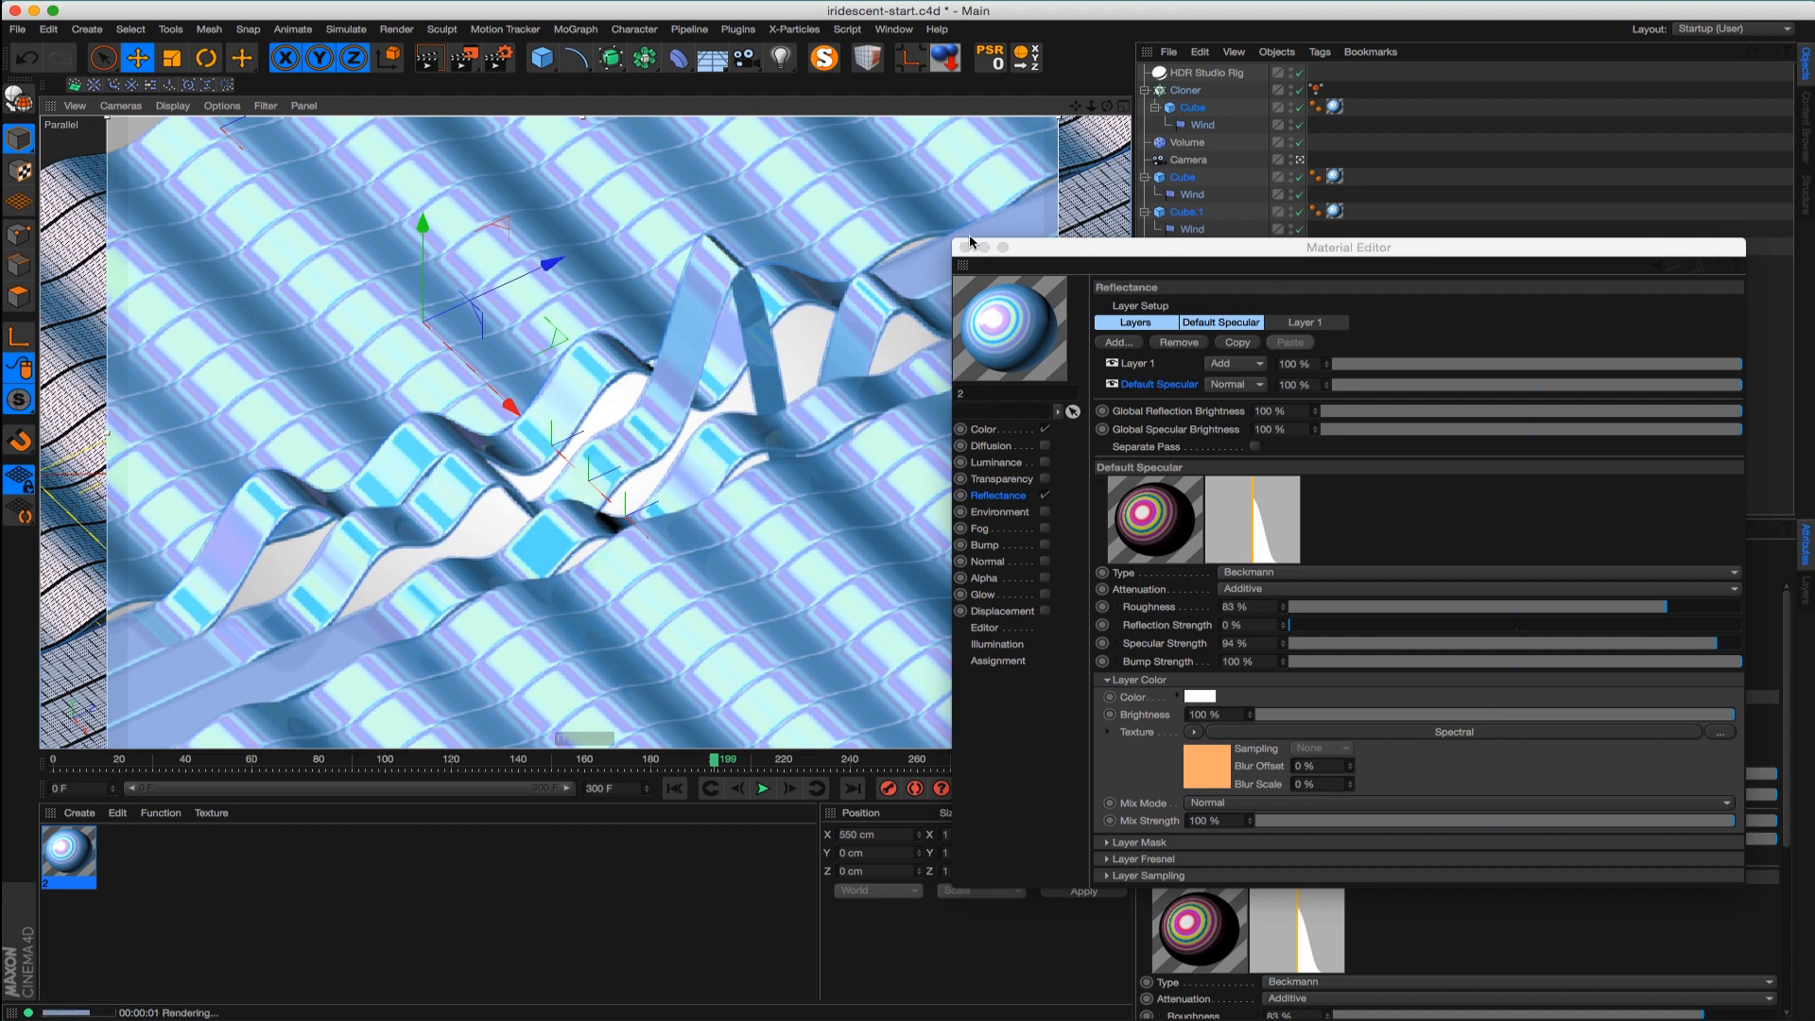
left_click_drag(594, 499, 650, 564, "alt")
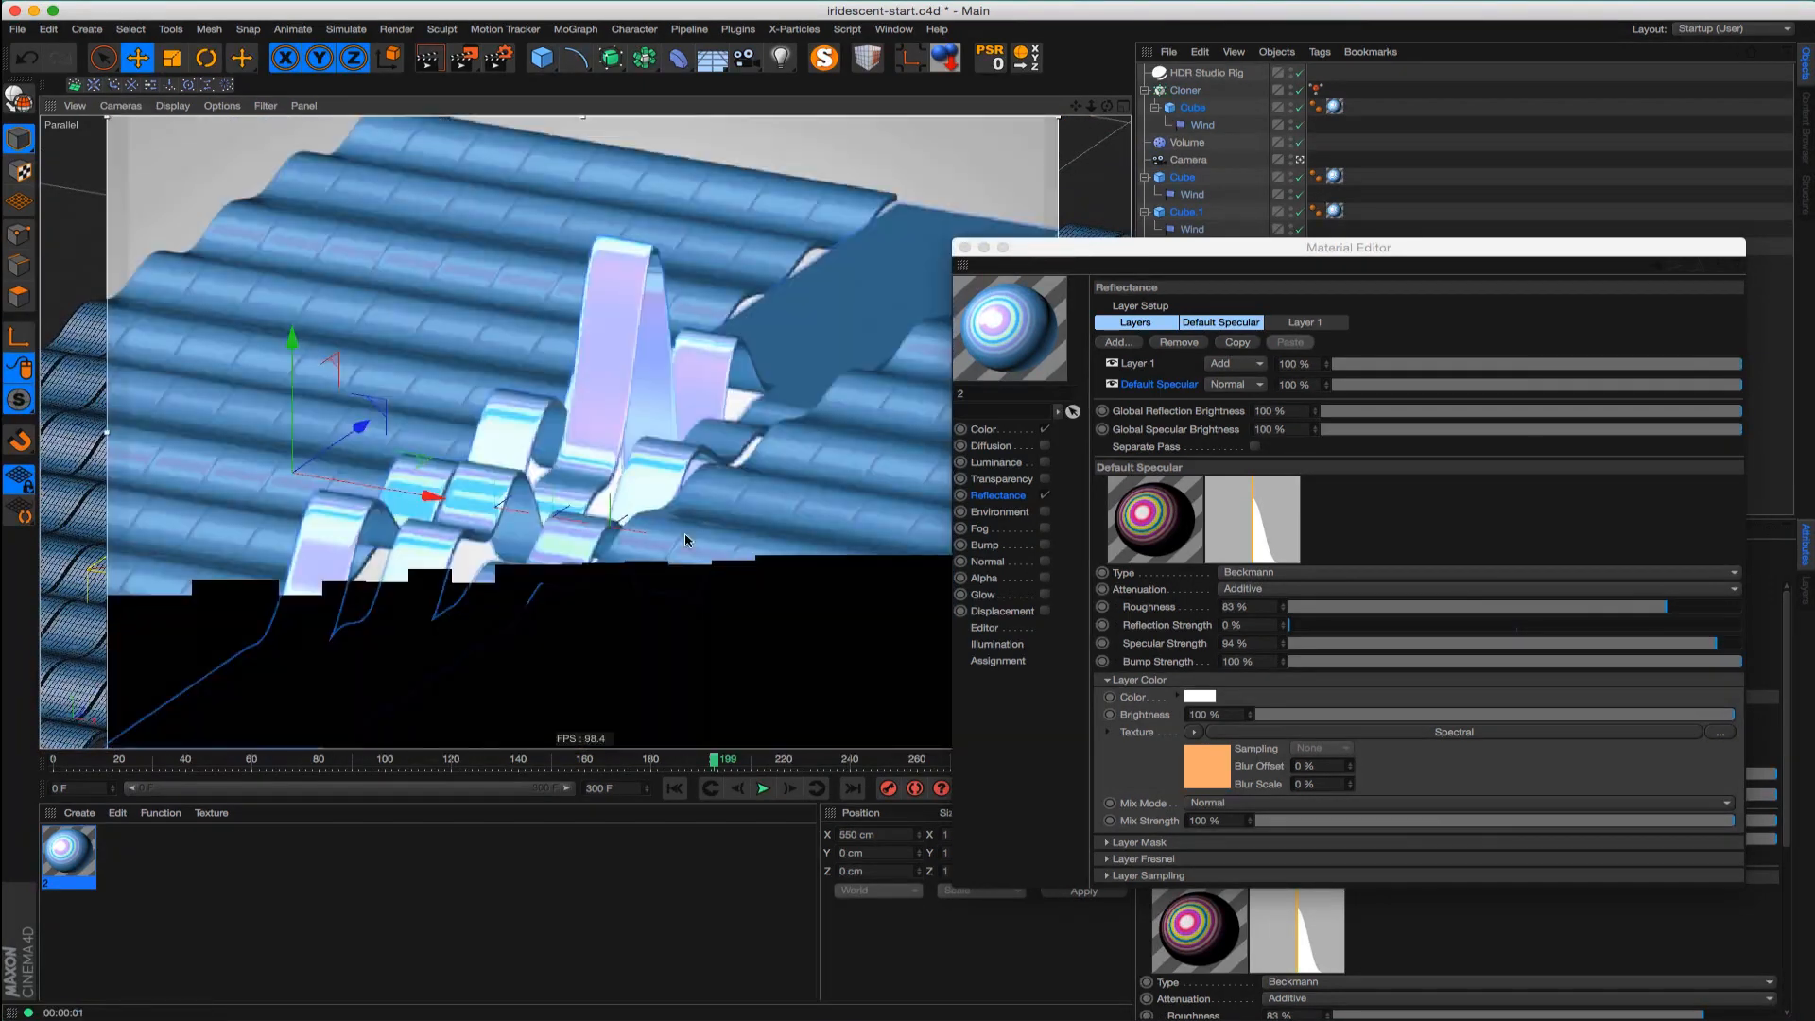
left_click_drag(761, 447, 801, 460, "alt")
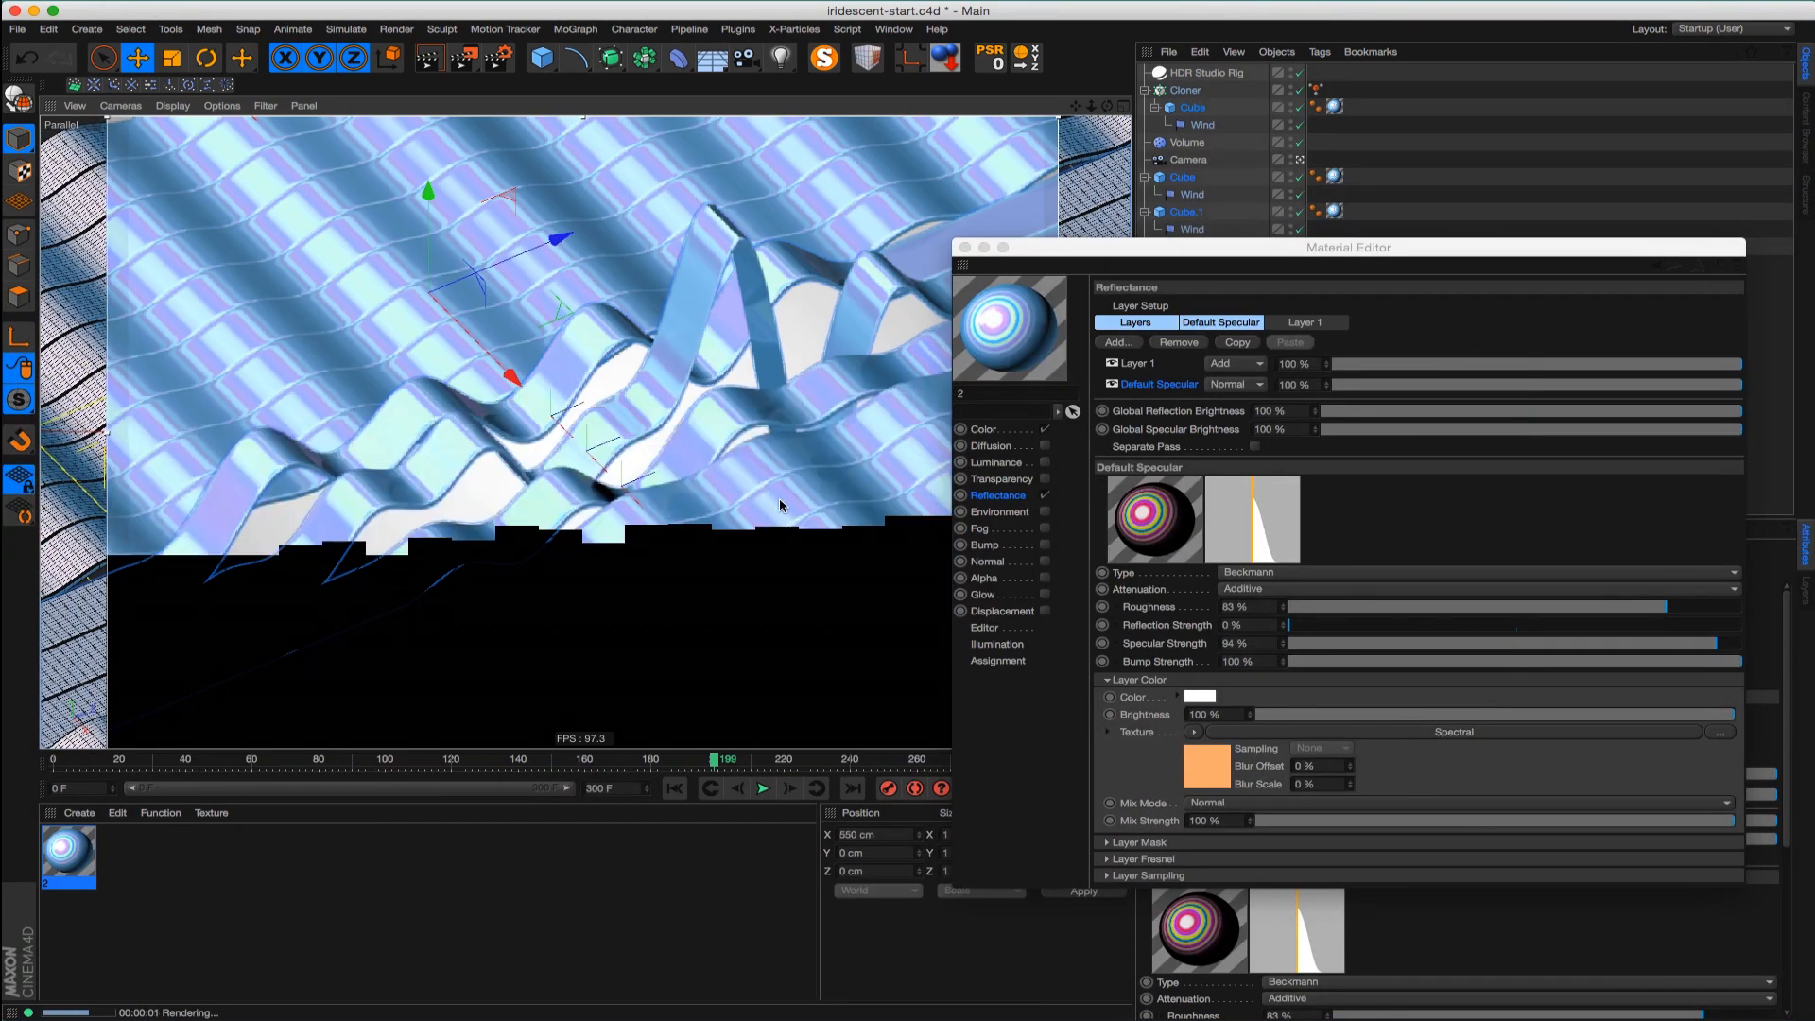
left_click(950, 305)
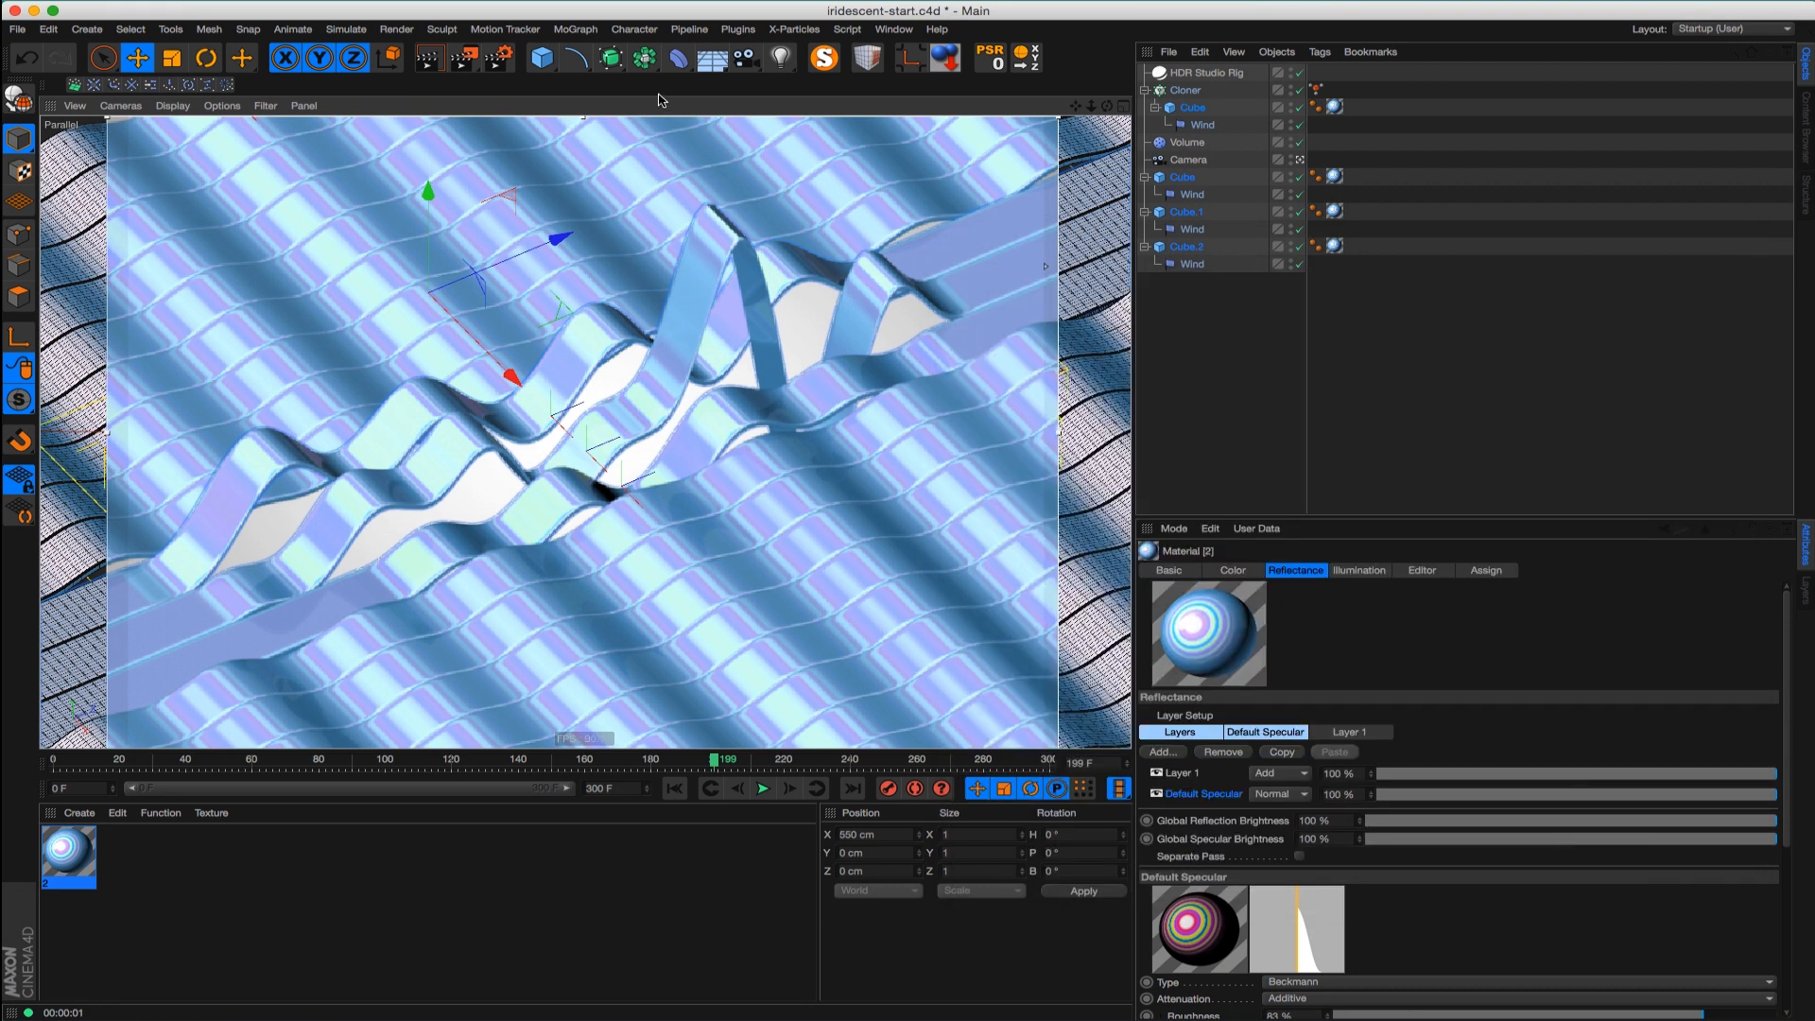
Add an area light and raise it to about 1569 cm above the ribbons
left_click(781, 58)
left_click(890, 144)
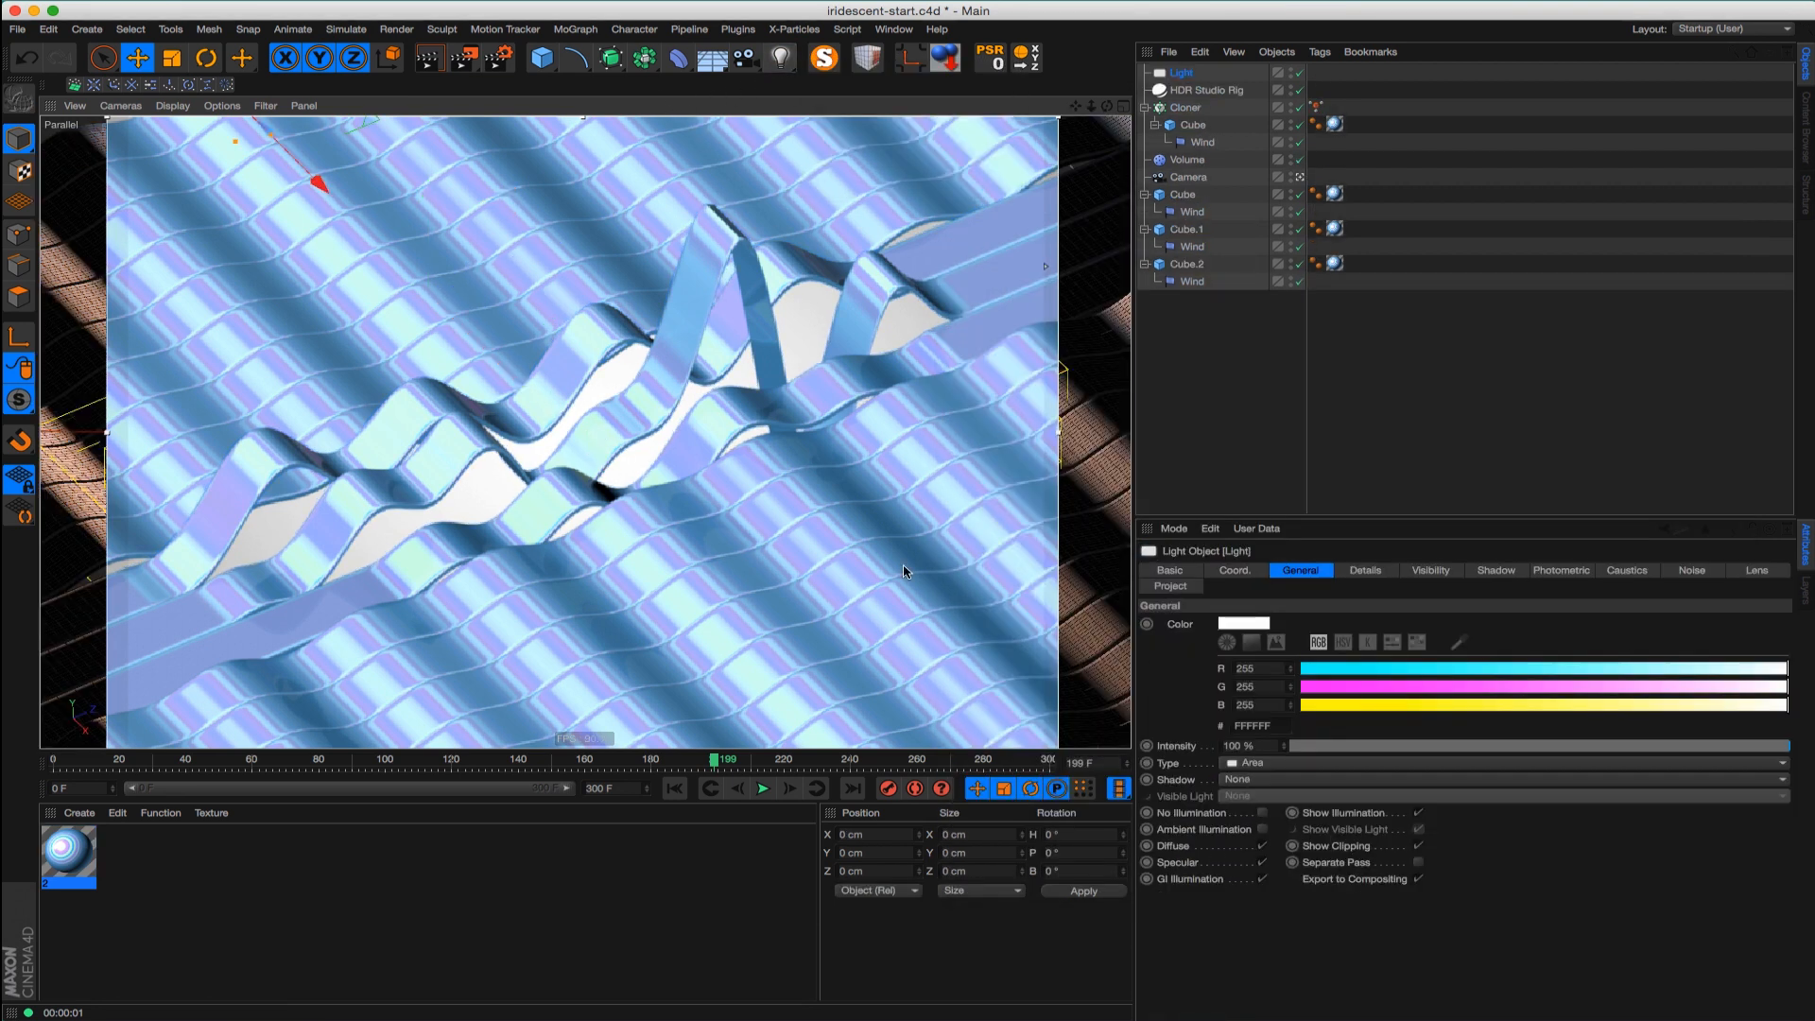
left_click_drag(1134, 115, 911, 156)
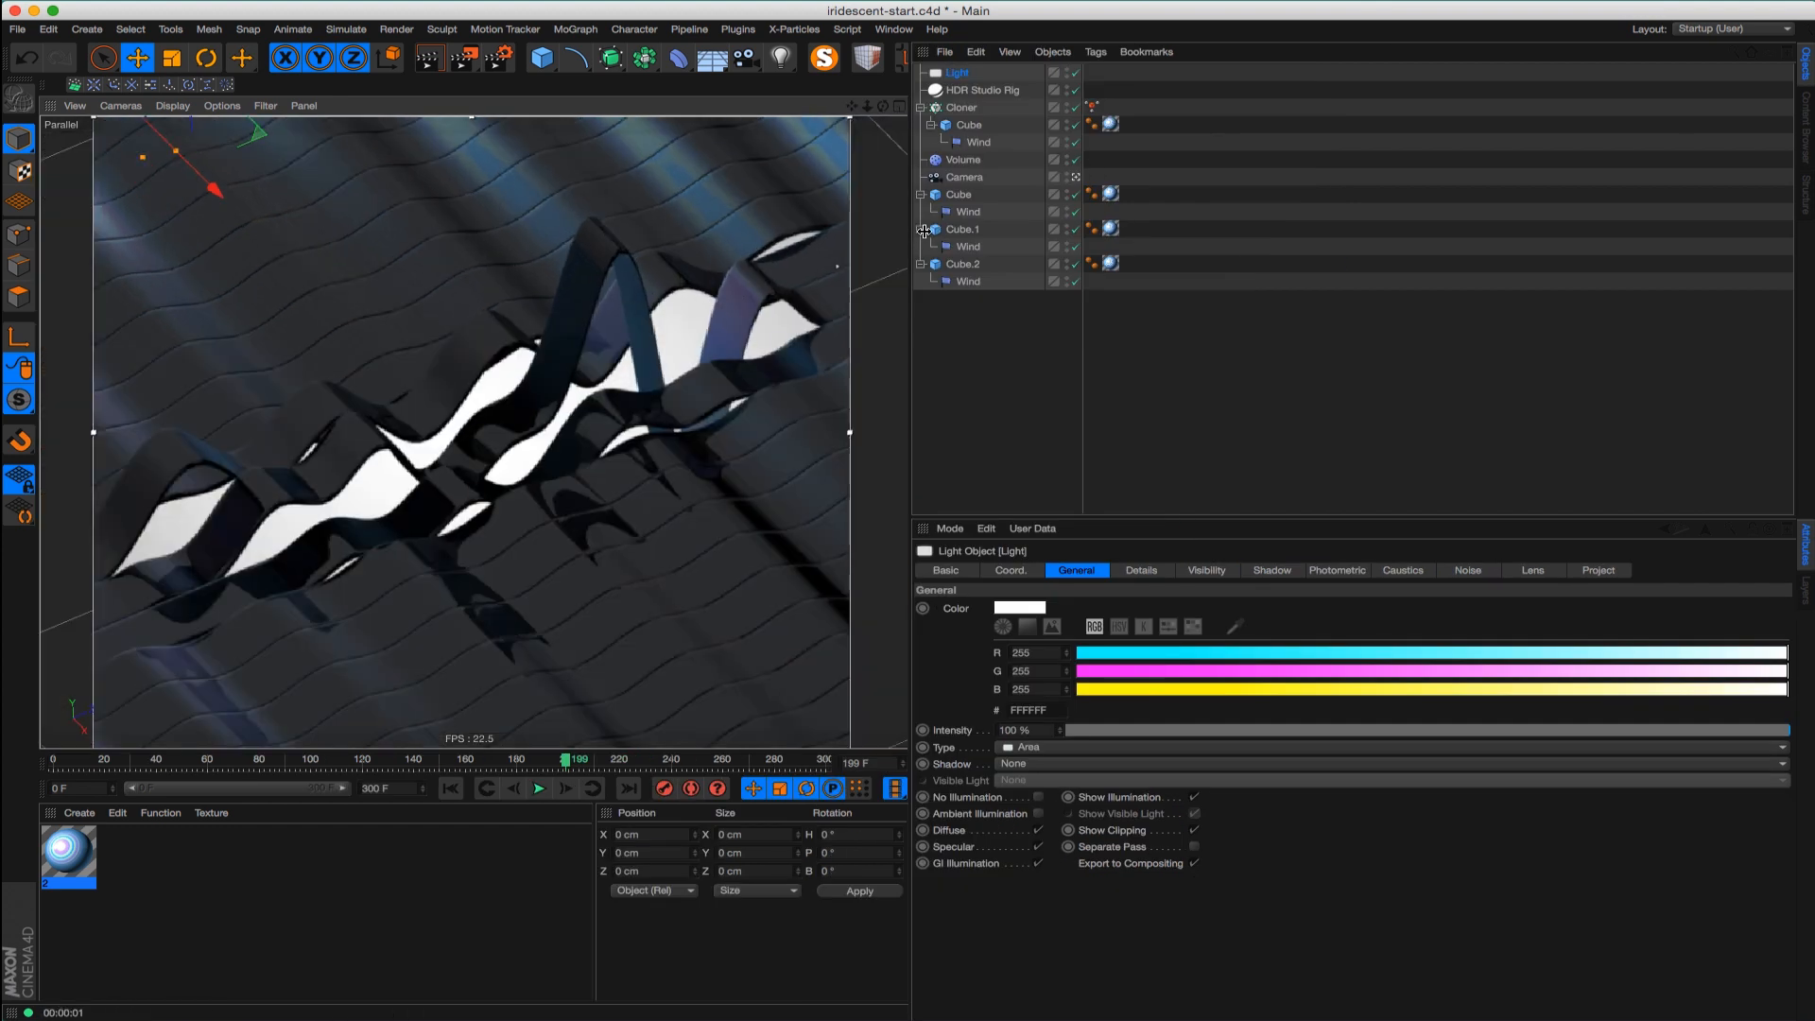
left_click_drag(912, 231, 1206, 216)
middle_click(1082, 316)
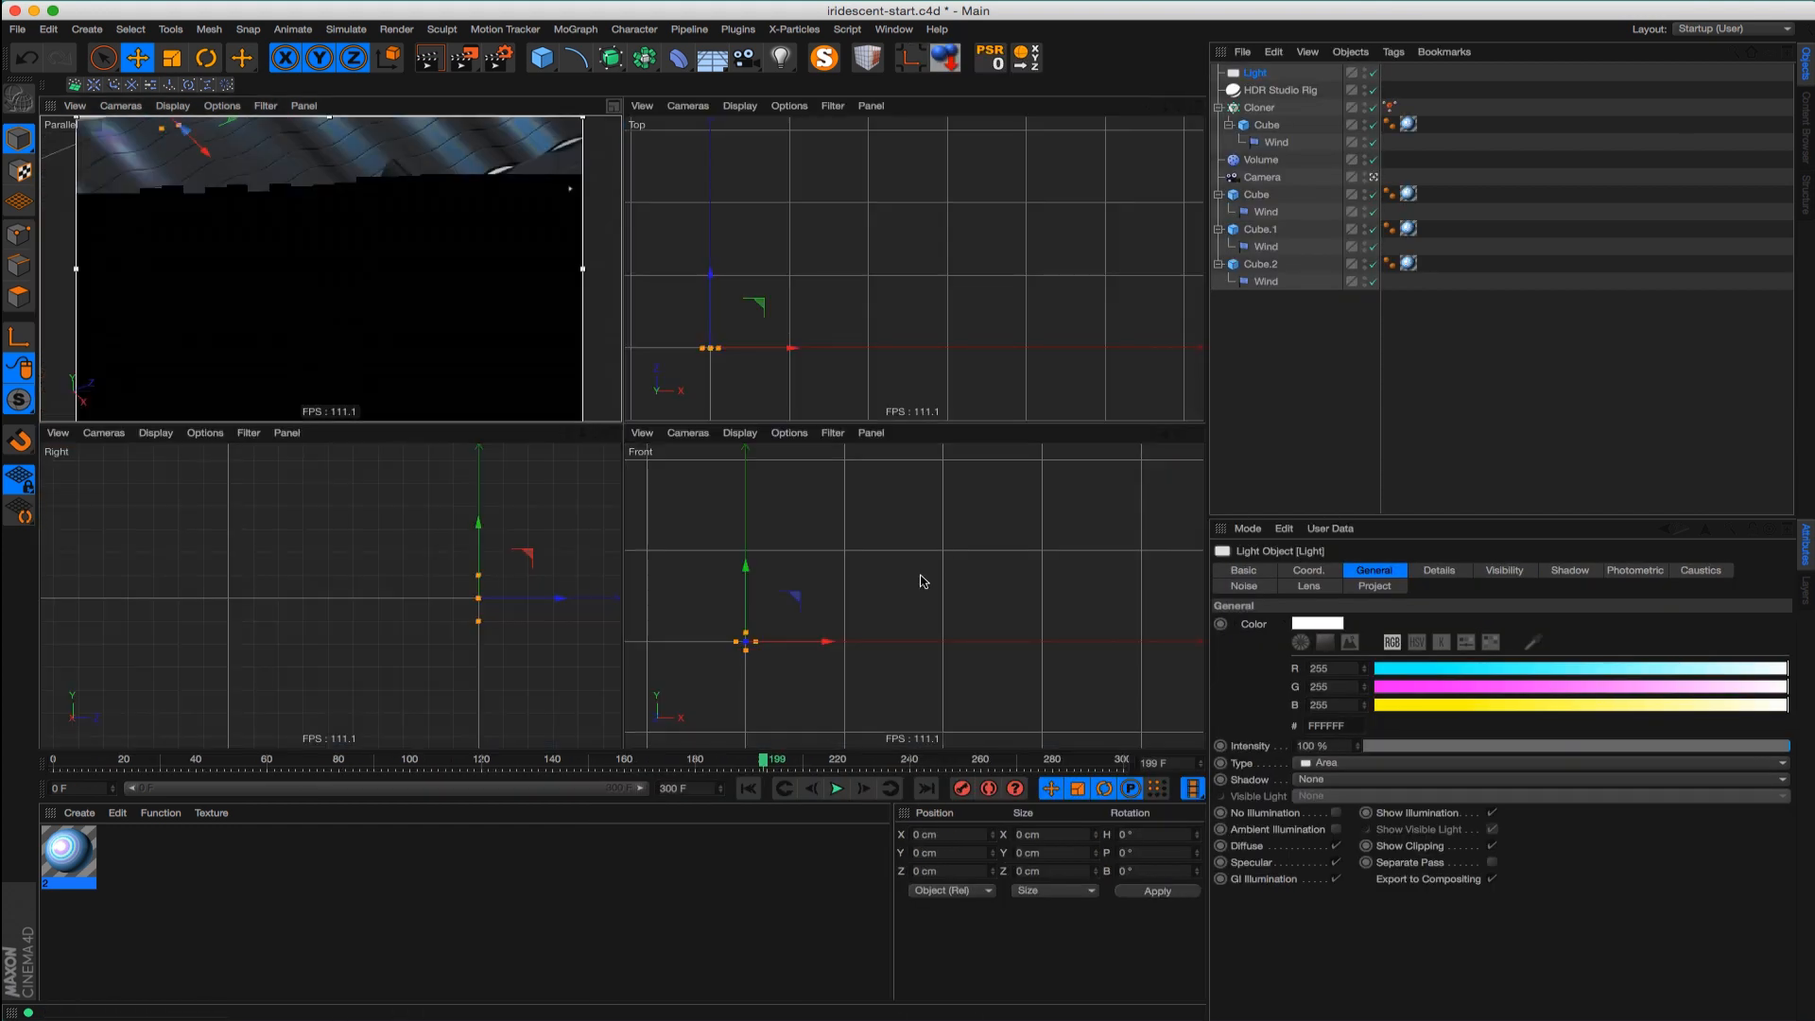
left_click_drag(746, 567, 747, 424)
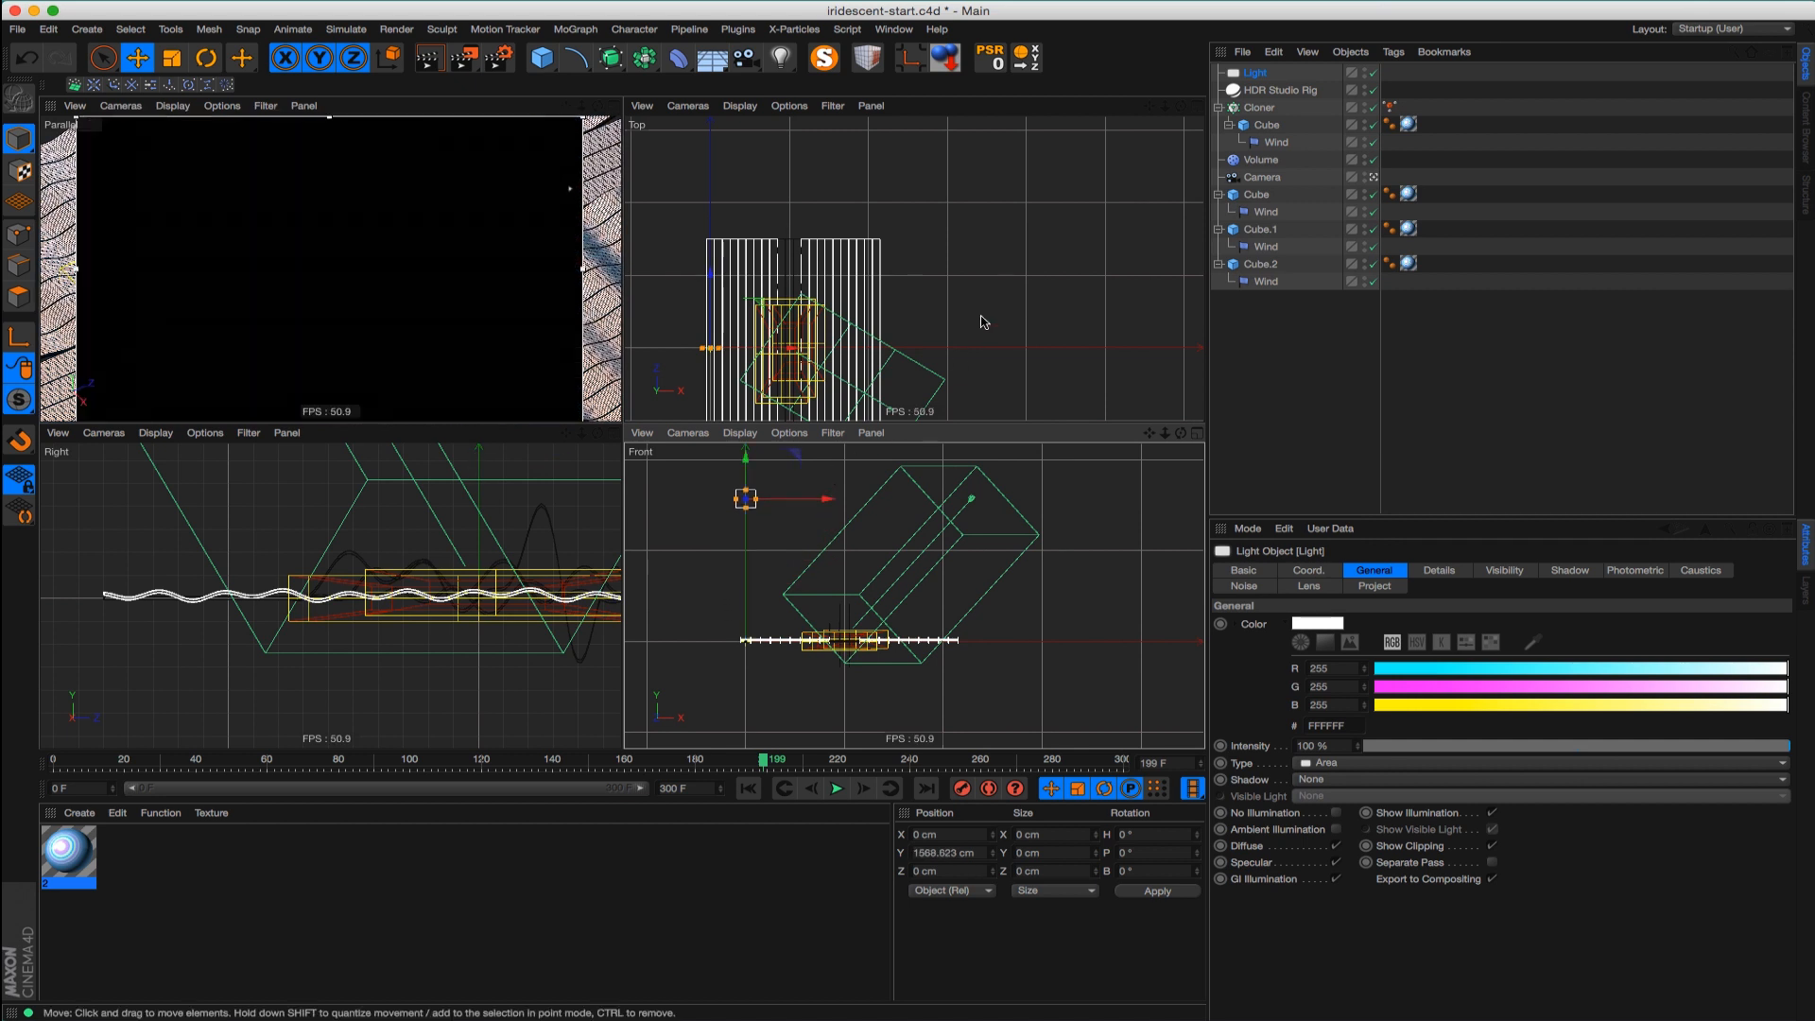
Move the area light to about X 1863, Y 1543, Z -1238 cm and rotate it to aim down at the ribbons
scroll(909, 312, "down", 4)
left_click_drag(827, 293, 912, 329)
key("r")
left_click_drag(250, 177, 276, 157)
key("e")
left_click_drag(294, 234, 315, 303)
left_click_drag(896, 335, 897, 339)
left_click_drag(186, 238, 179, 179)
key("r")
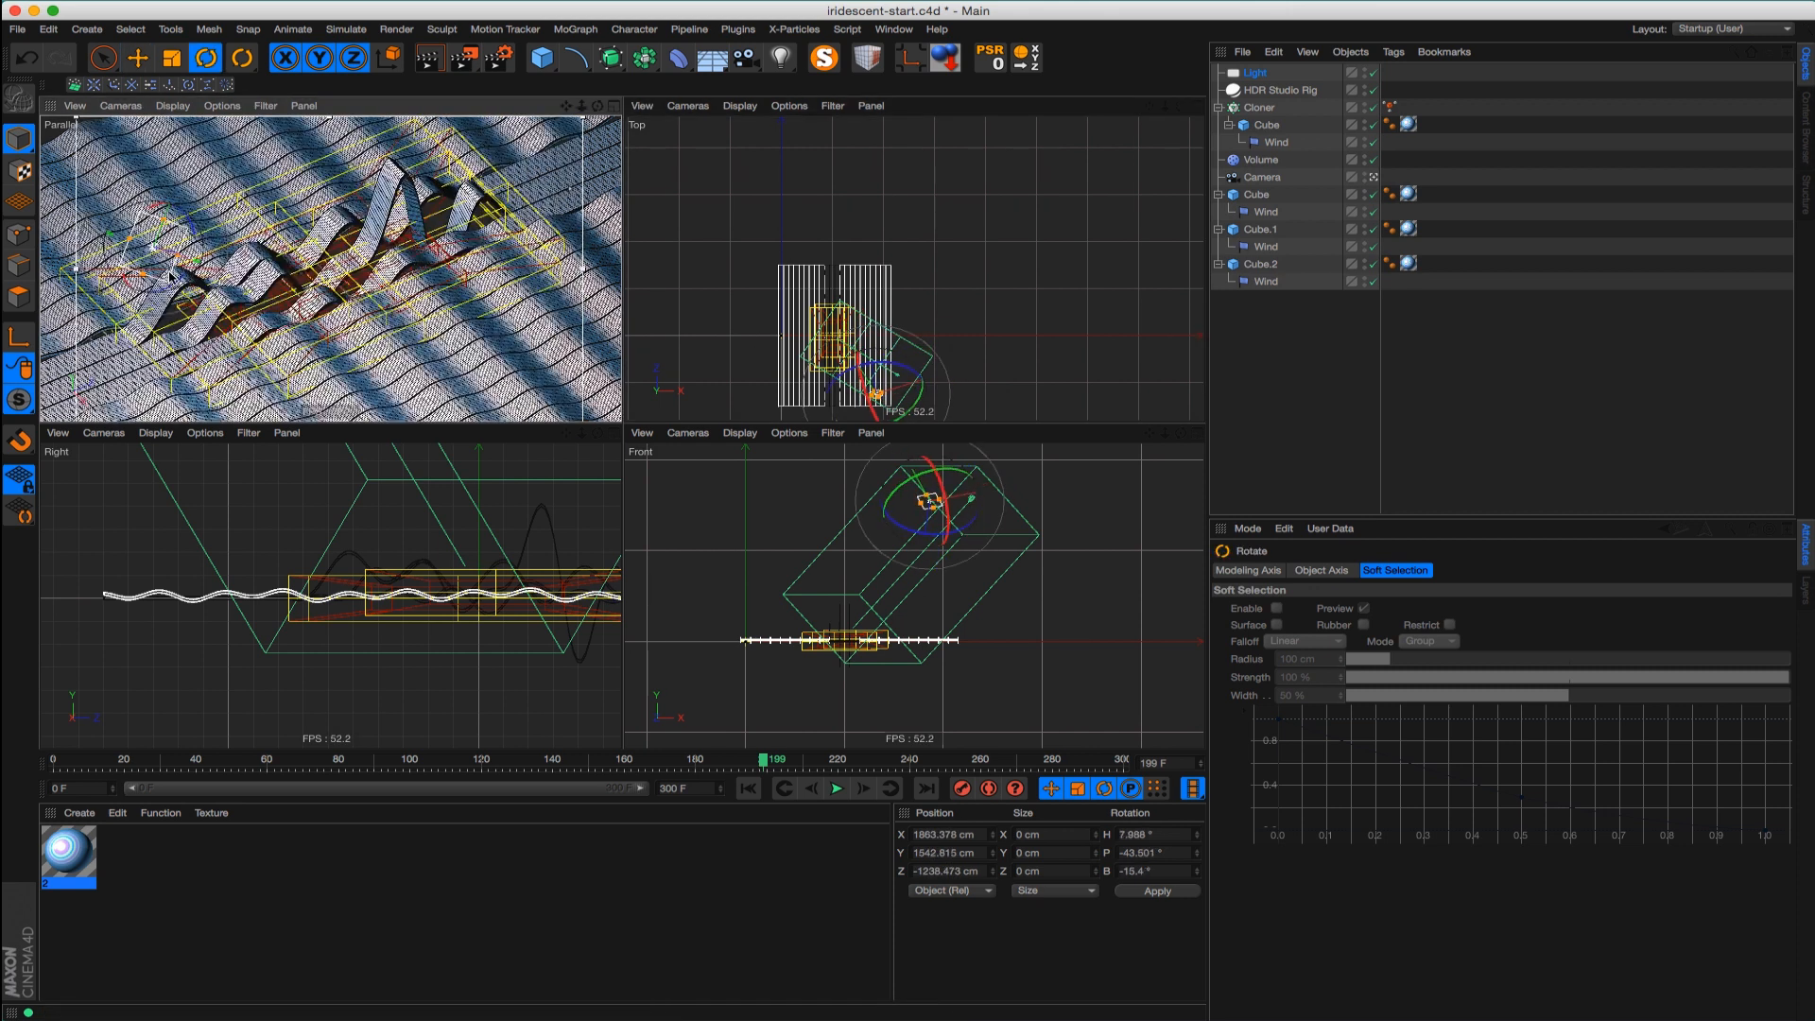
left_click_drag(160, 255, 176, 286)
Duplicate the area light to about X 1477, Y 1640, Z 1346 cm and rotate the copy to about H 150°, P -12°, B -29°
key("e")
left_click_drag(959, 362, 821, 301, "ctrl")
key("r")
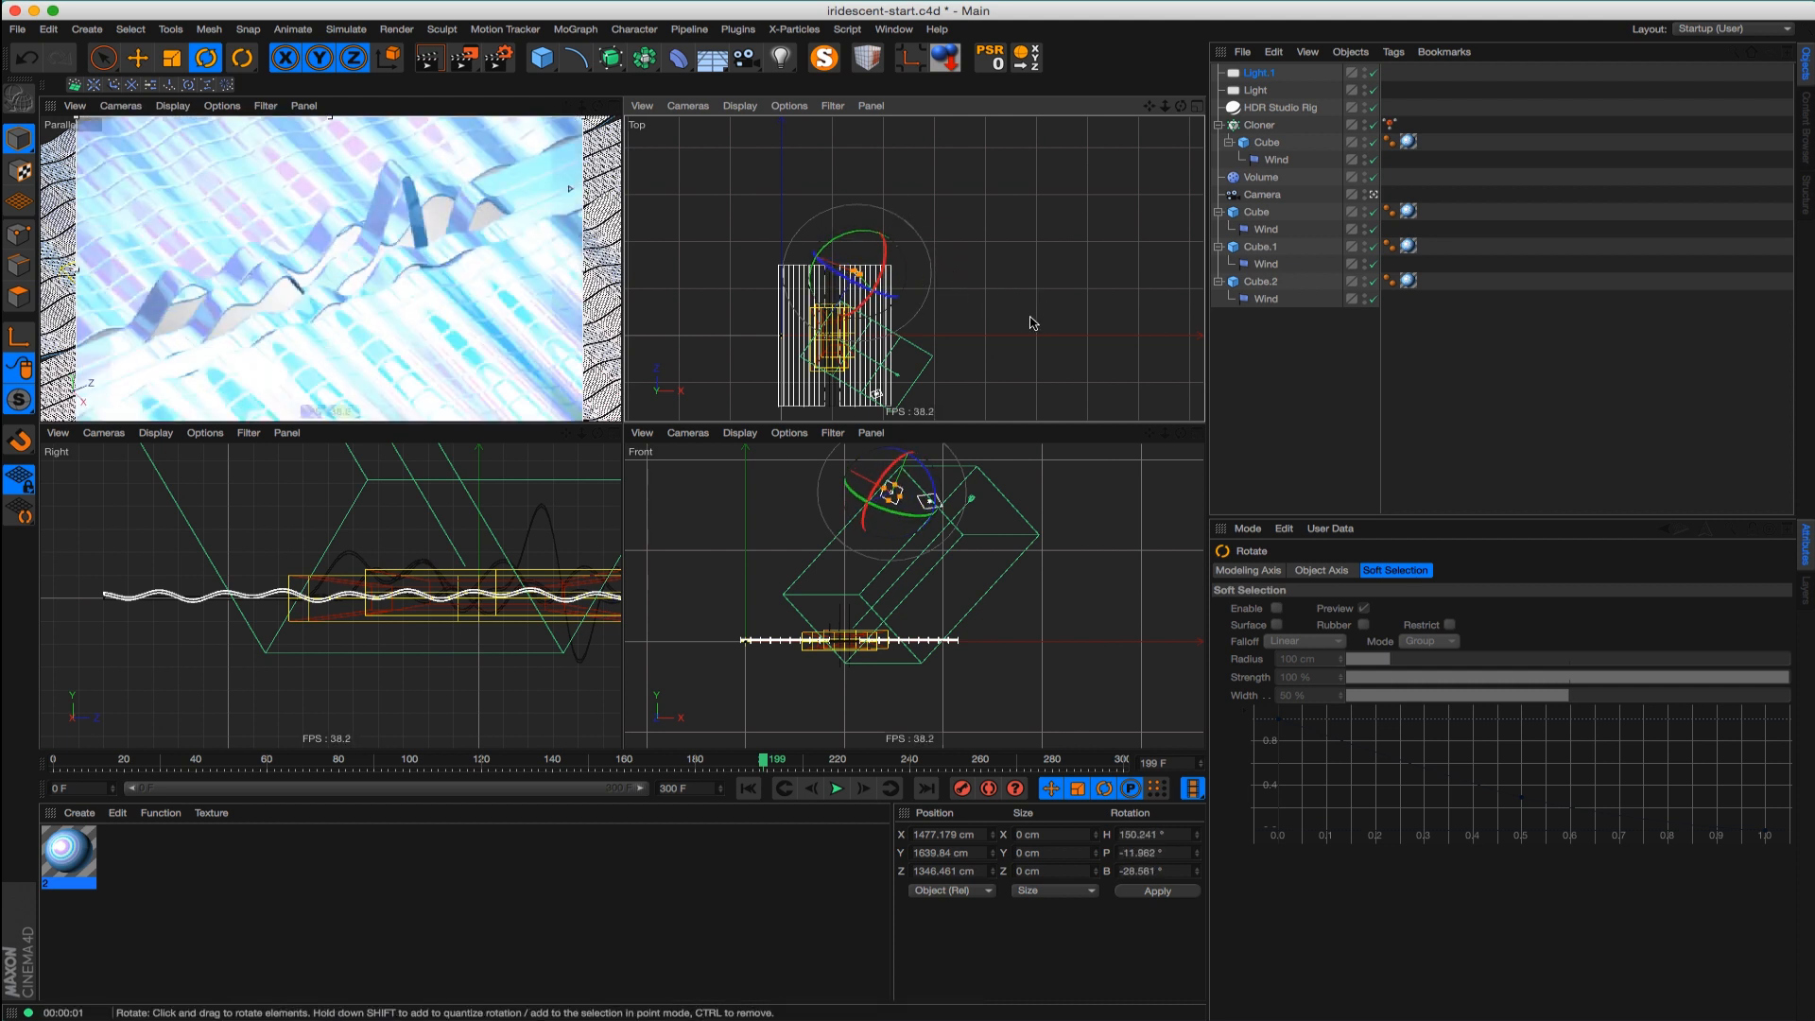
Set both area lights' intensity to 90 % and move the second light to about X 1903, Z 1402 cm
key("e")
left_click(1258, 91, "shift")
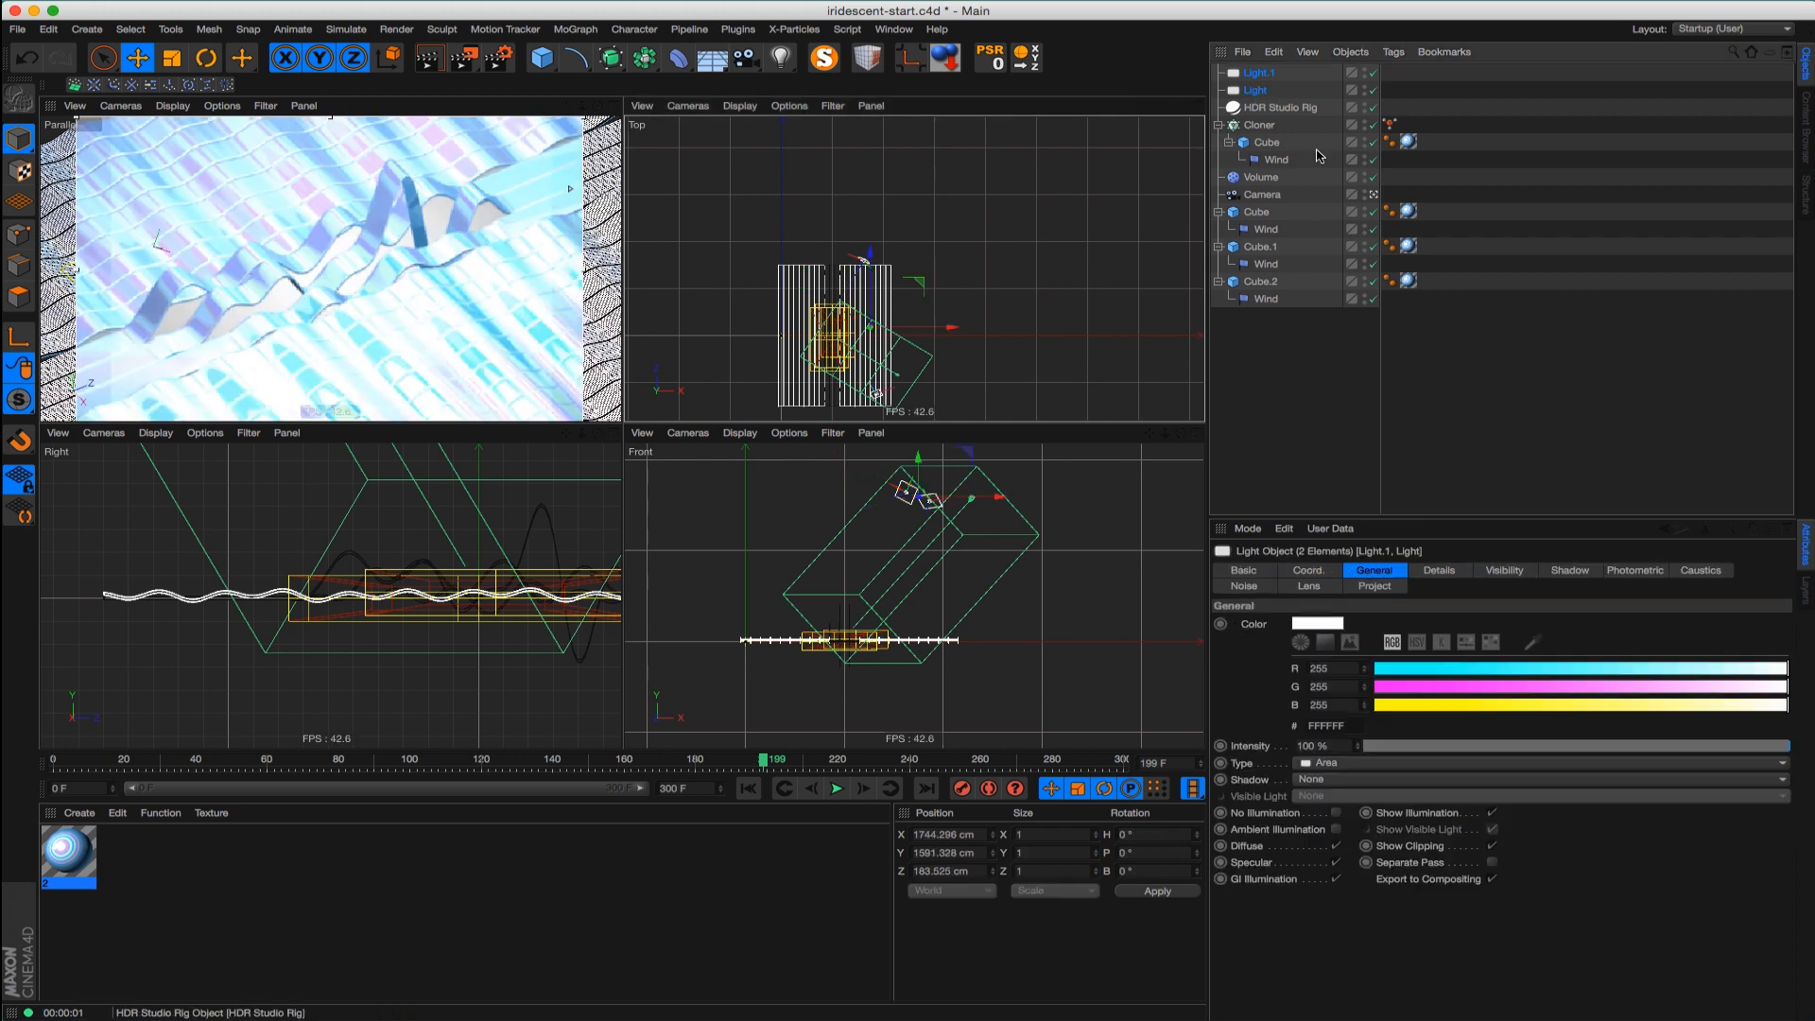
left_click_drag(1362, 758, 1363, 762)
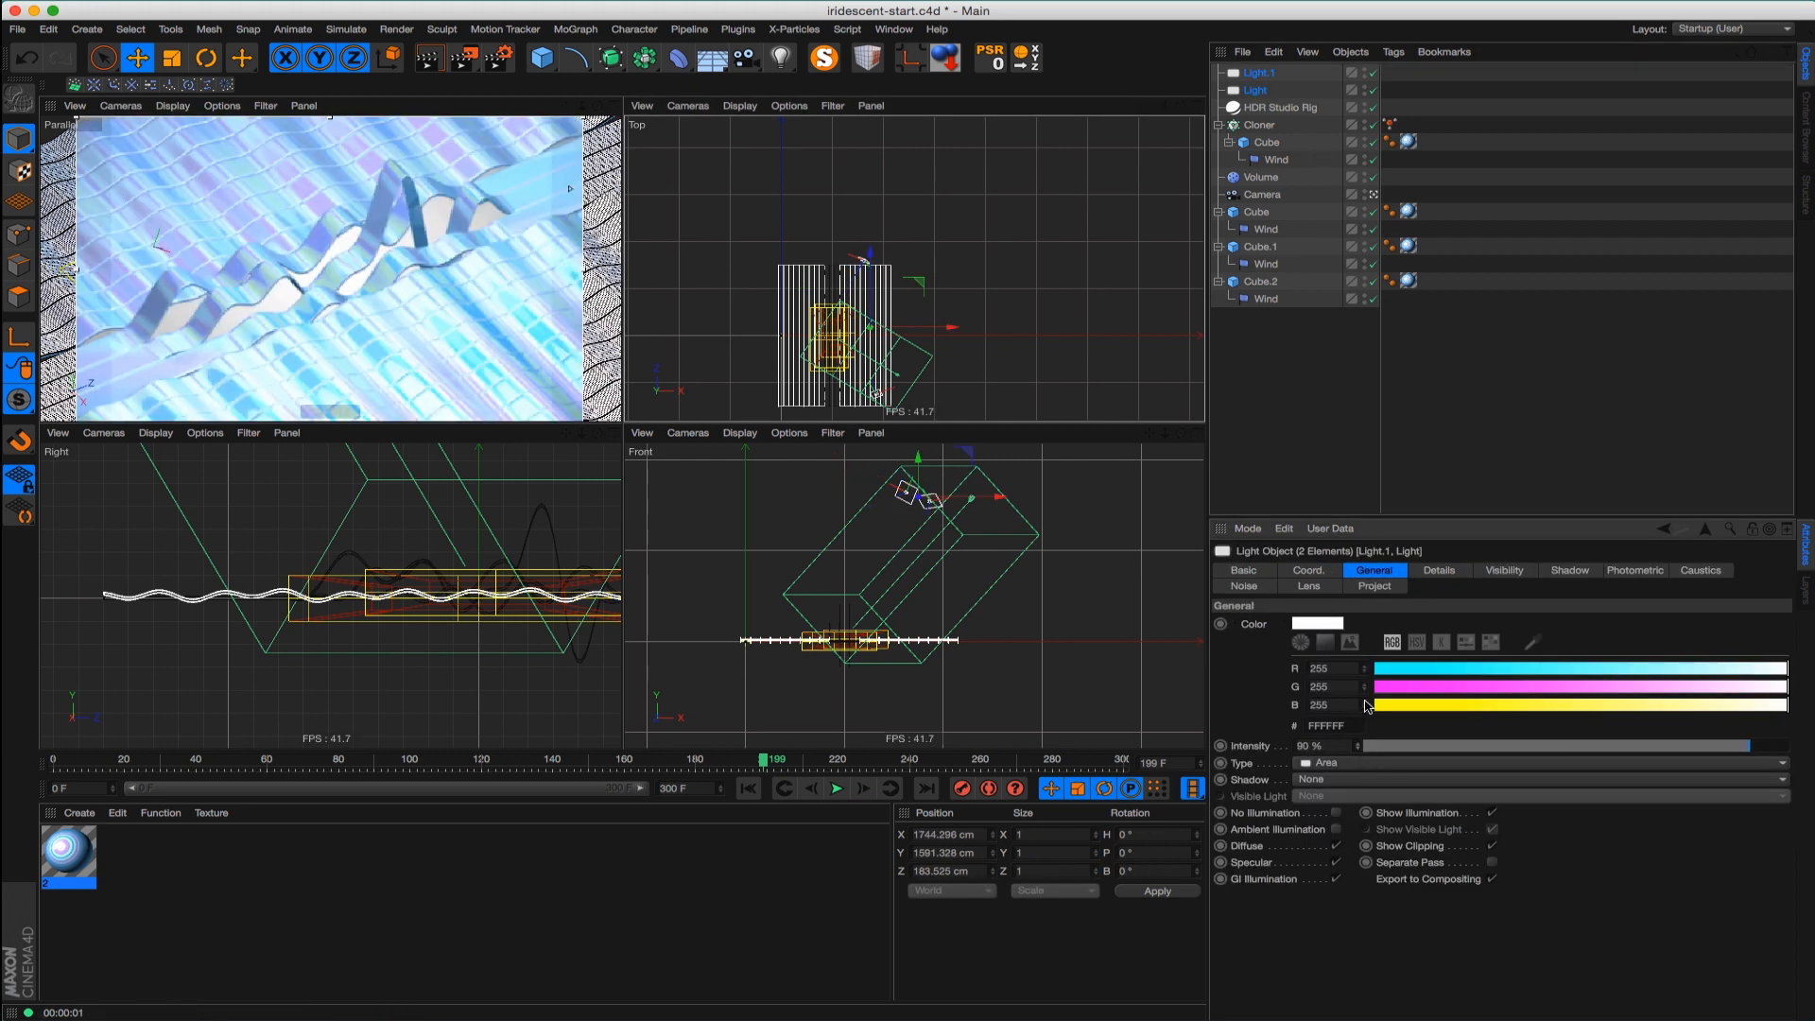
left_click(1254, 74)
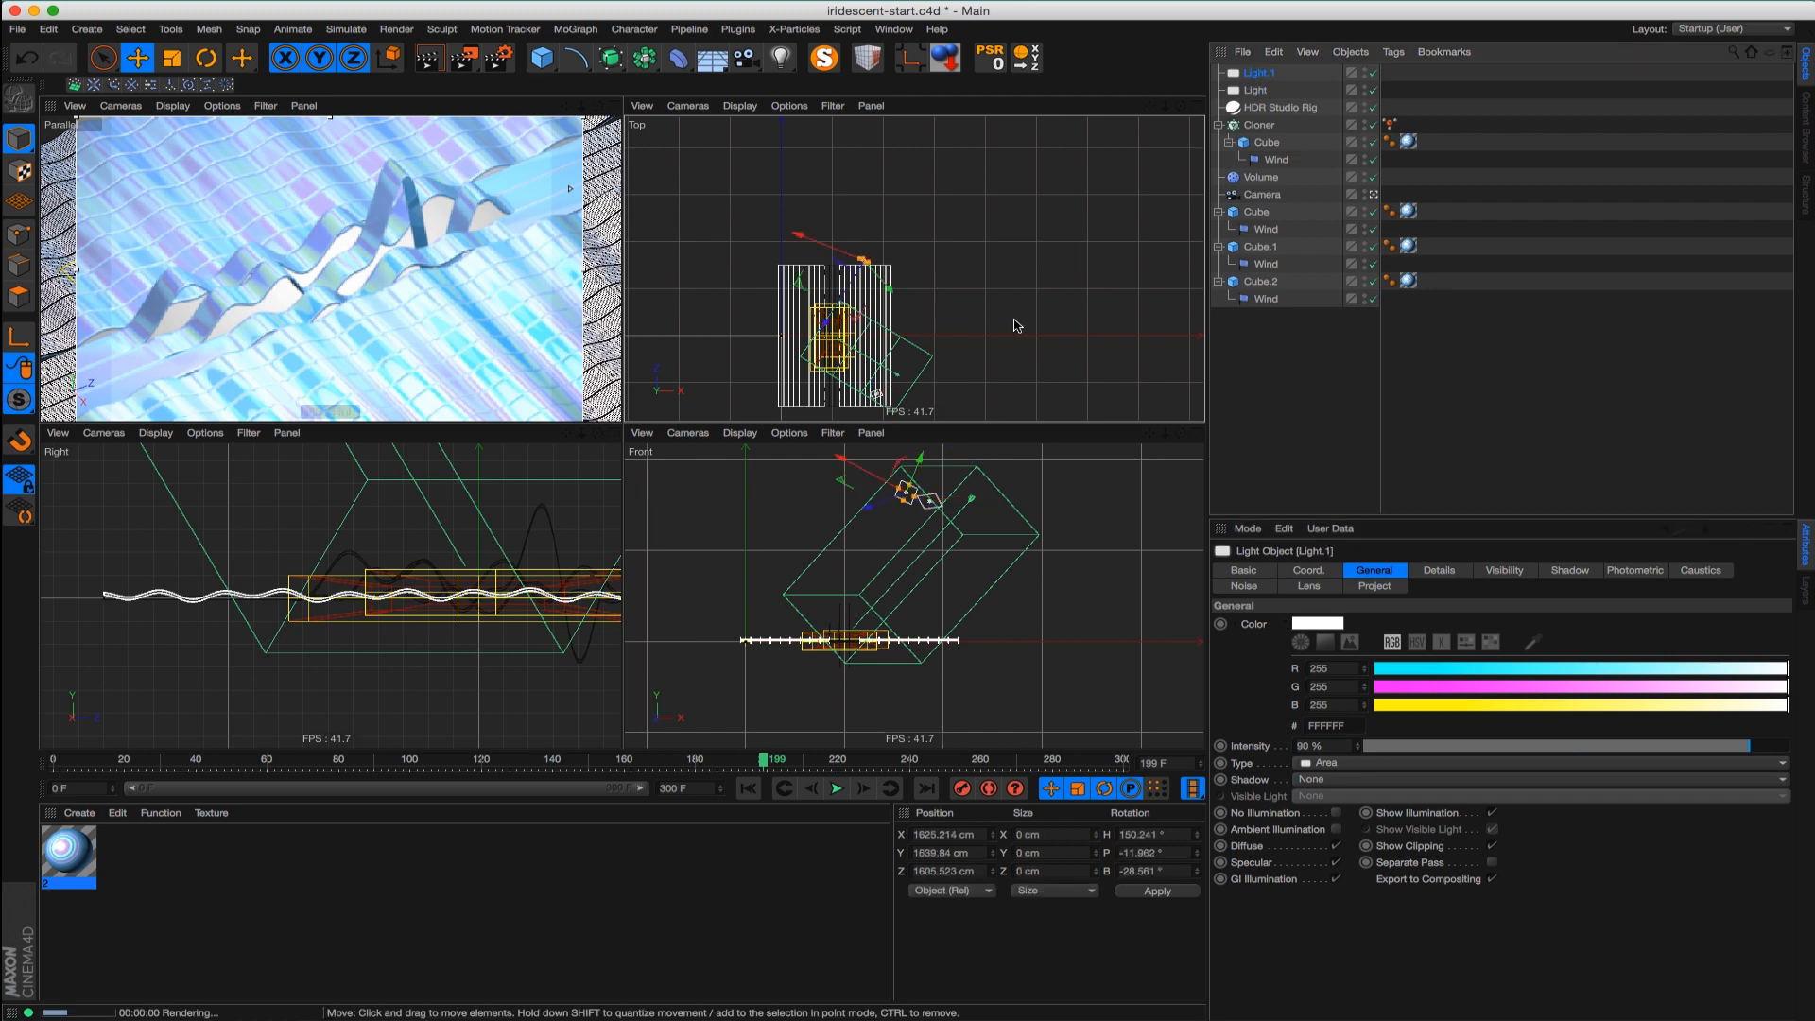
left_click_drag(1016, 326, 1026, 340)
Examine the lit ribbons up close in the interactive render preview, with the perspective view maximised
left_click_drag(382, 281, 427, 310, "alt")
middle_click_drag(427, 306, 344, 278, "alt")
key("super+r")
right_click_drag(344, 303, 367, 370, "alt")
key("super+r")
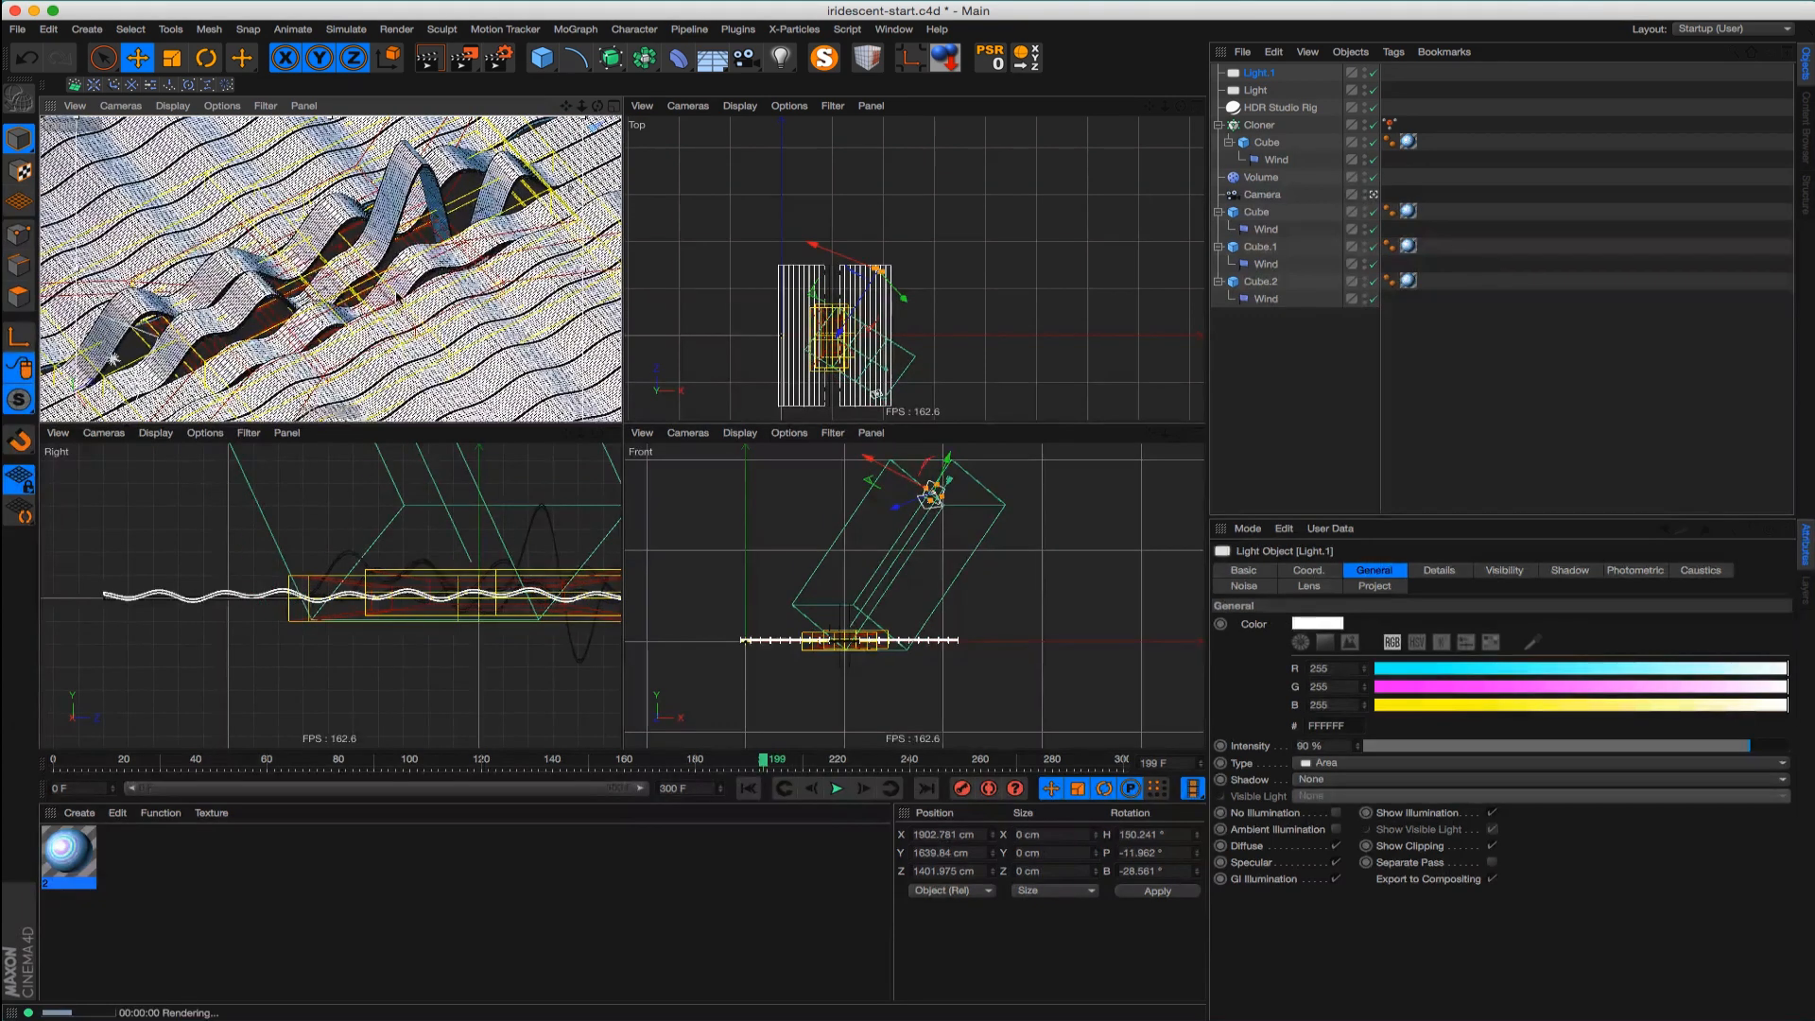
left_click_drag(374, 287, 389, 291, "alt")
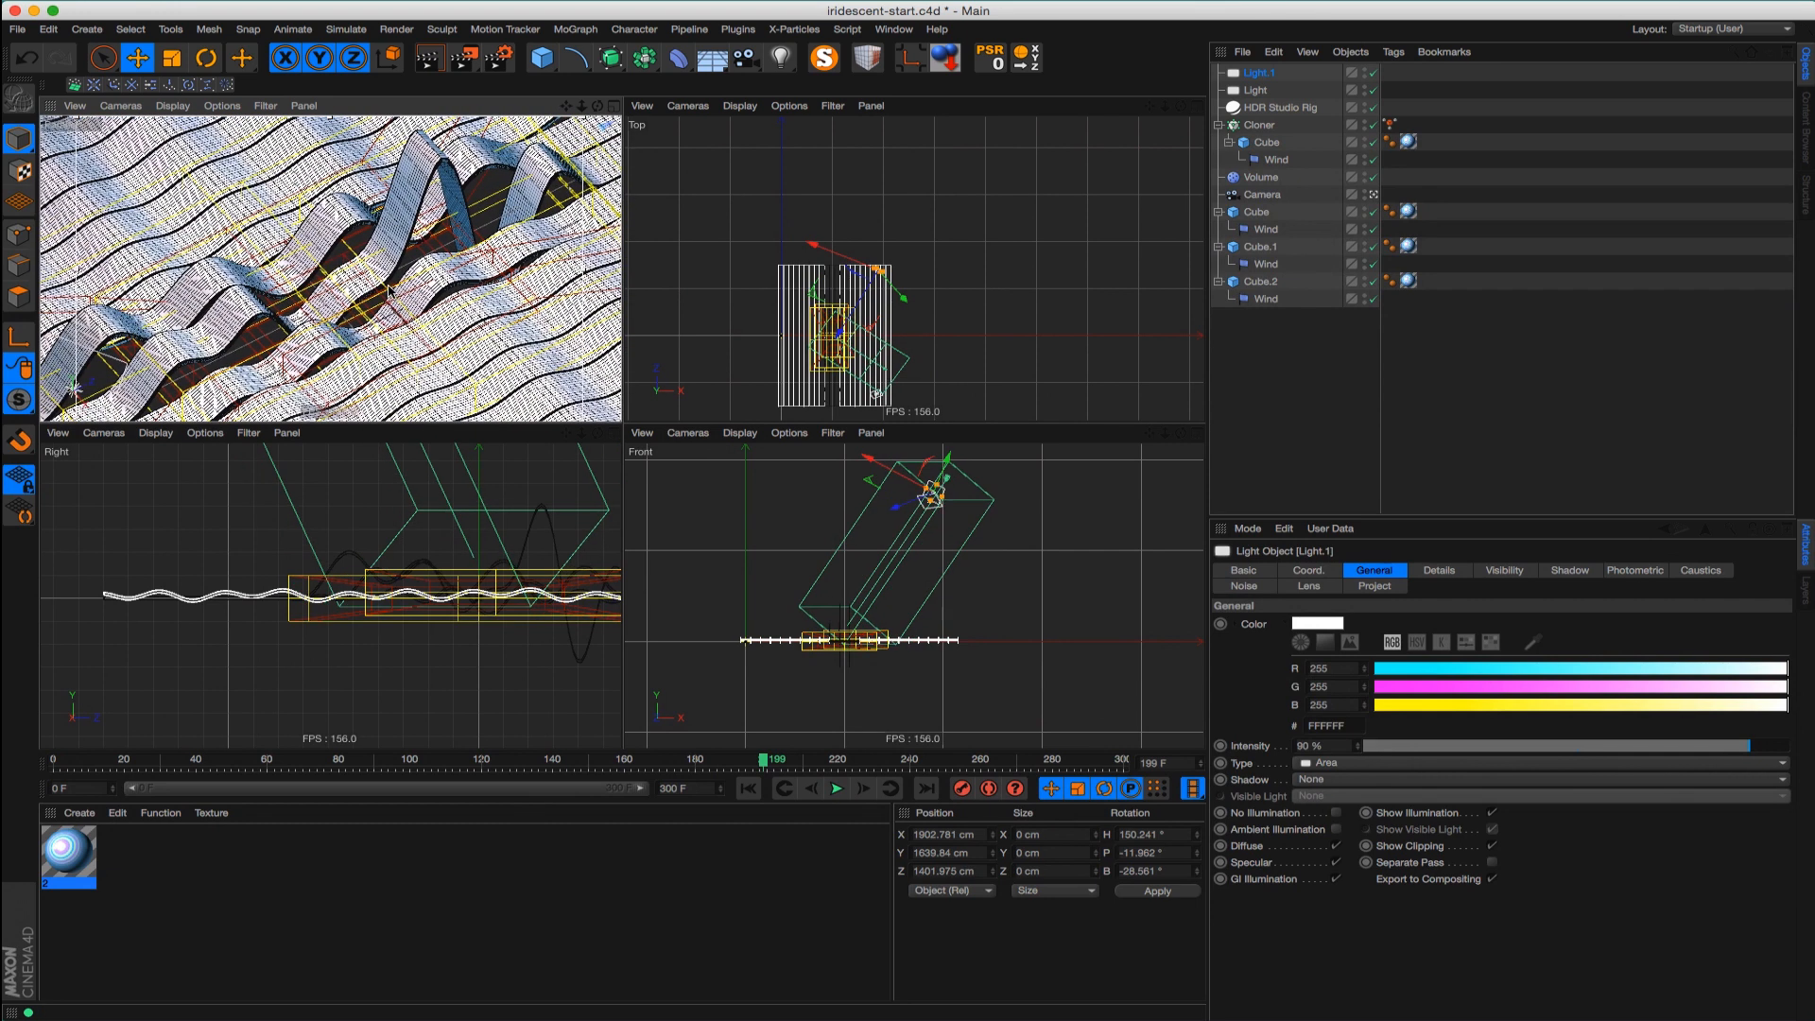
key("super+r")
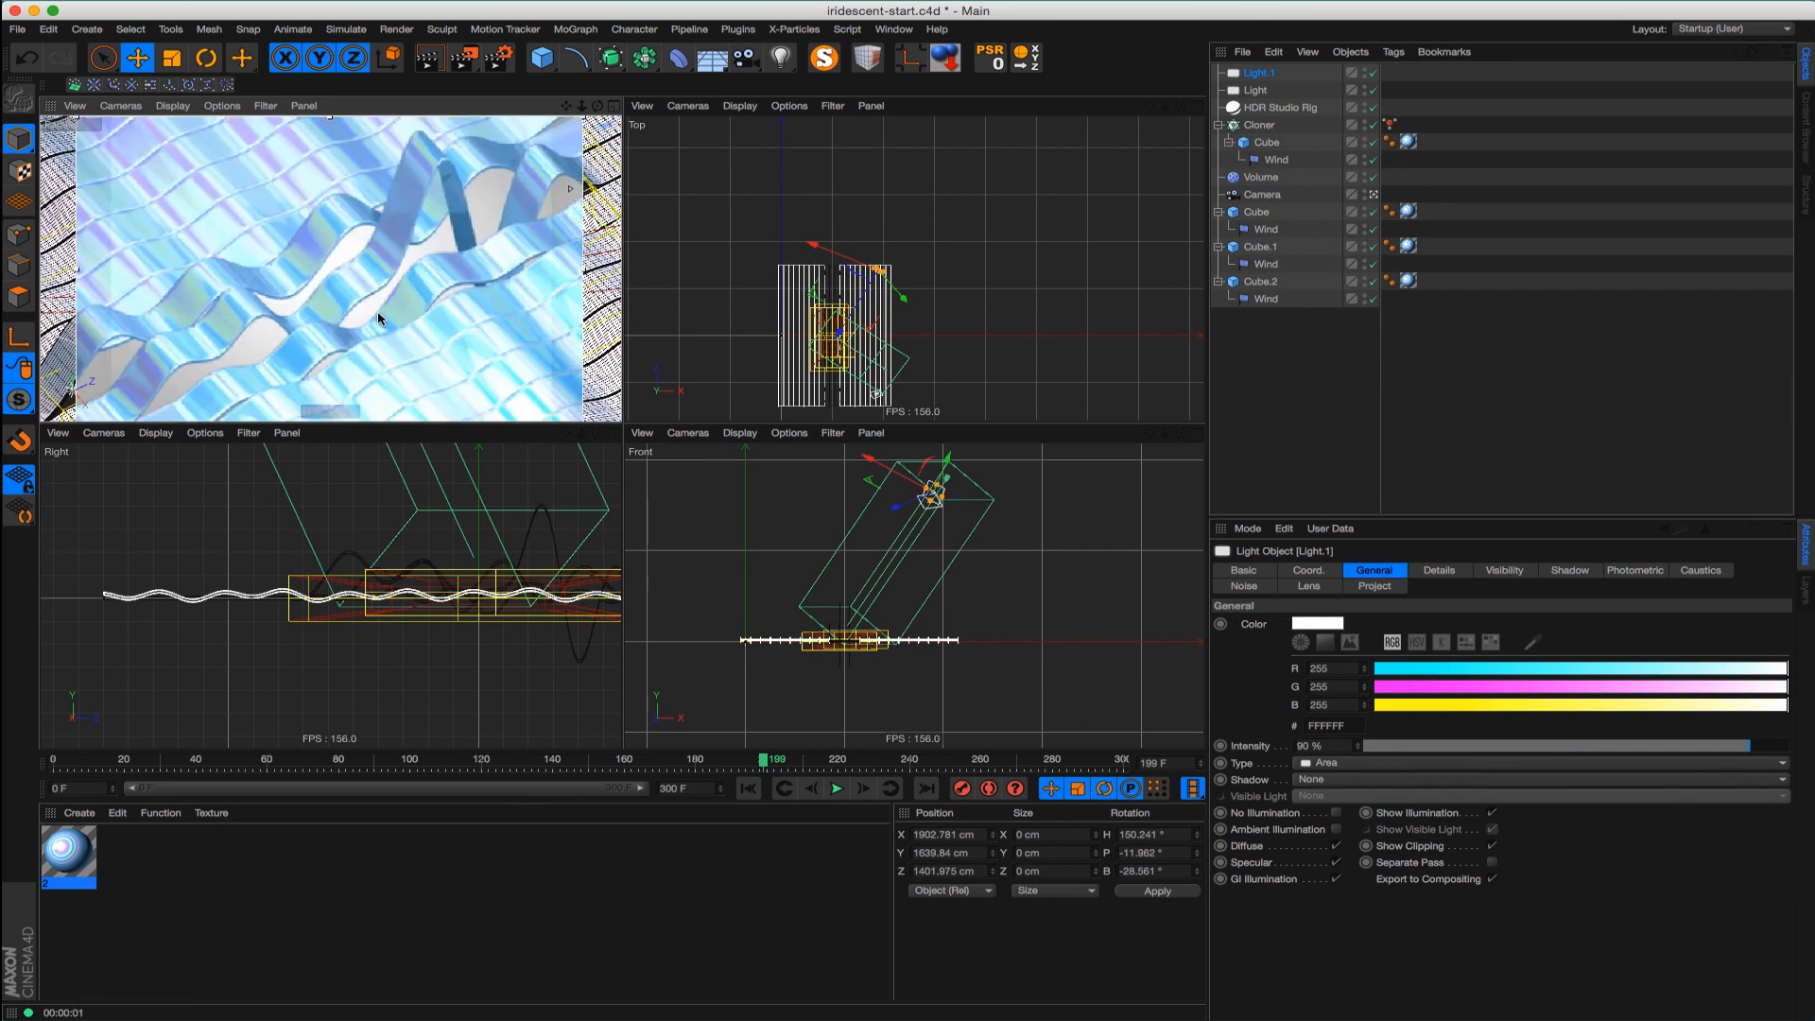
left_click(614, 105)
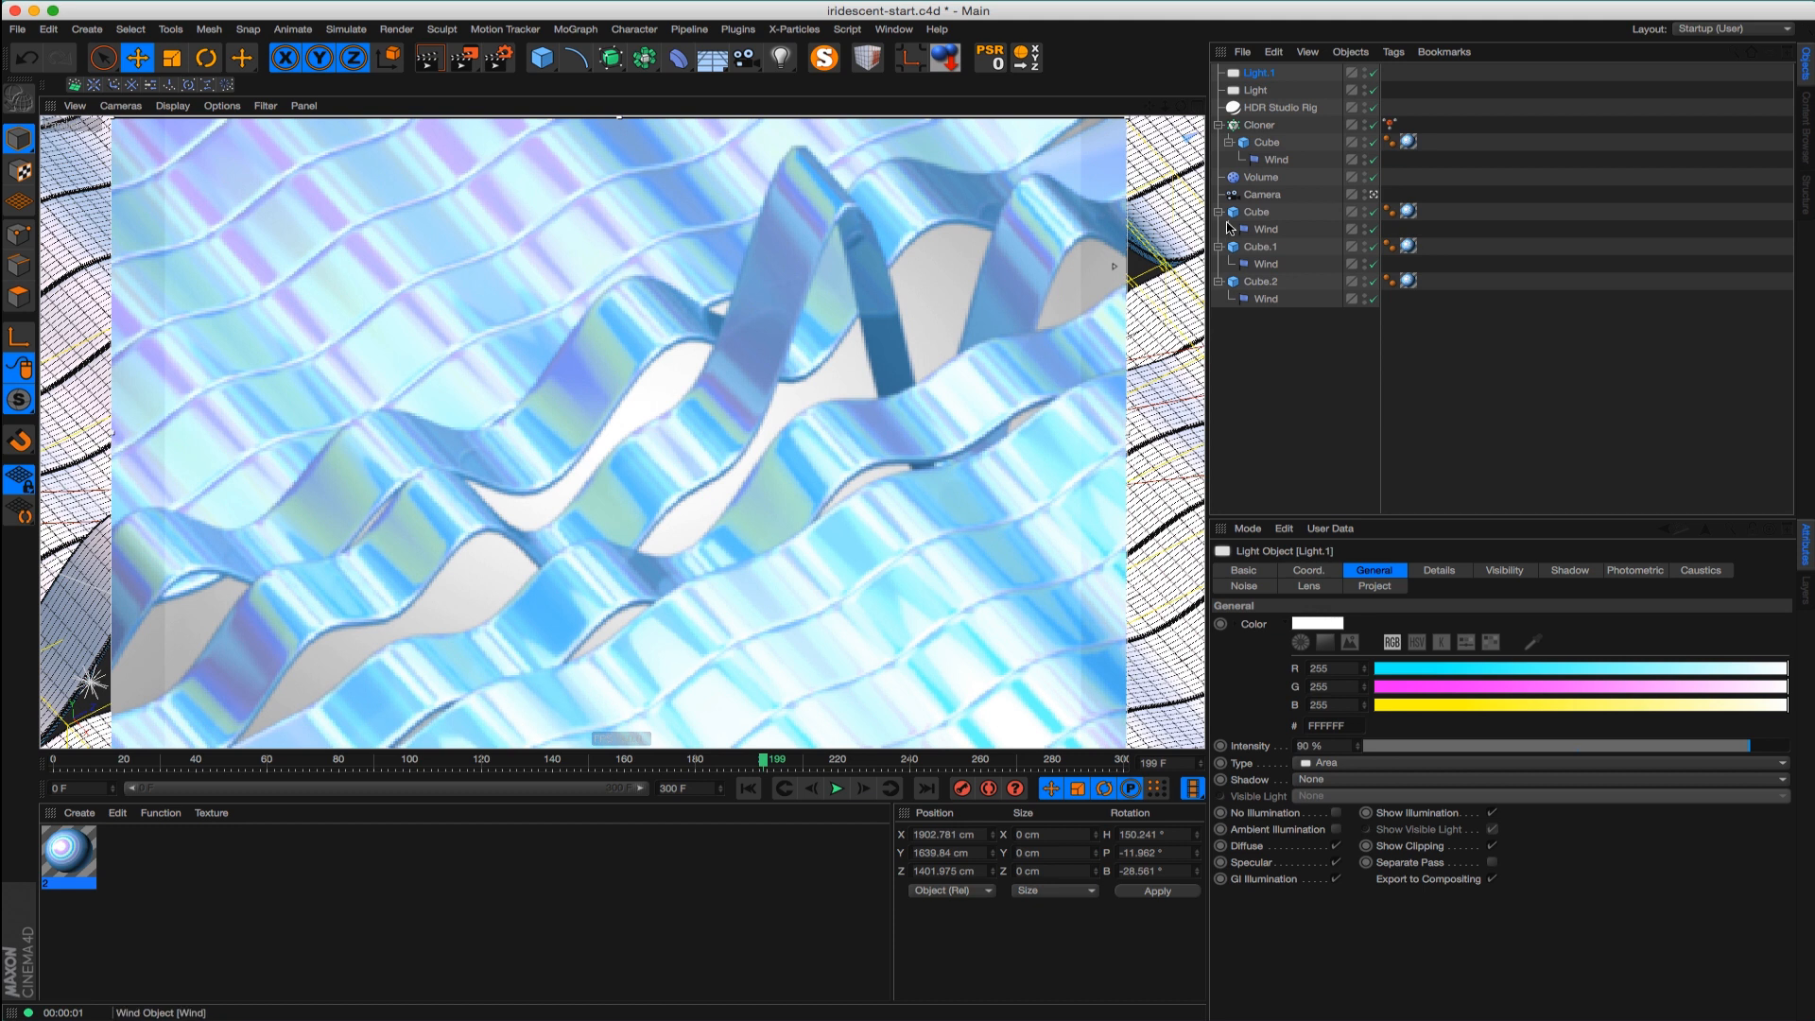
Set Size Y to 18 cm and the fillet radius to 4 cm on Cube, Cube.1 and Cube.2
left_click(1255, 211)
left_click(1259, 247, "shift")
left_click(1260, 281, "shift")
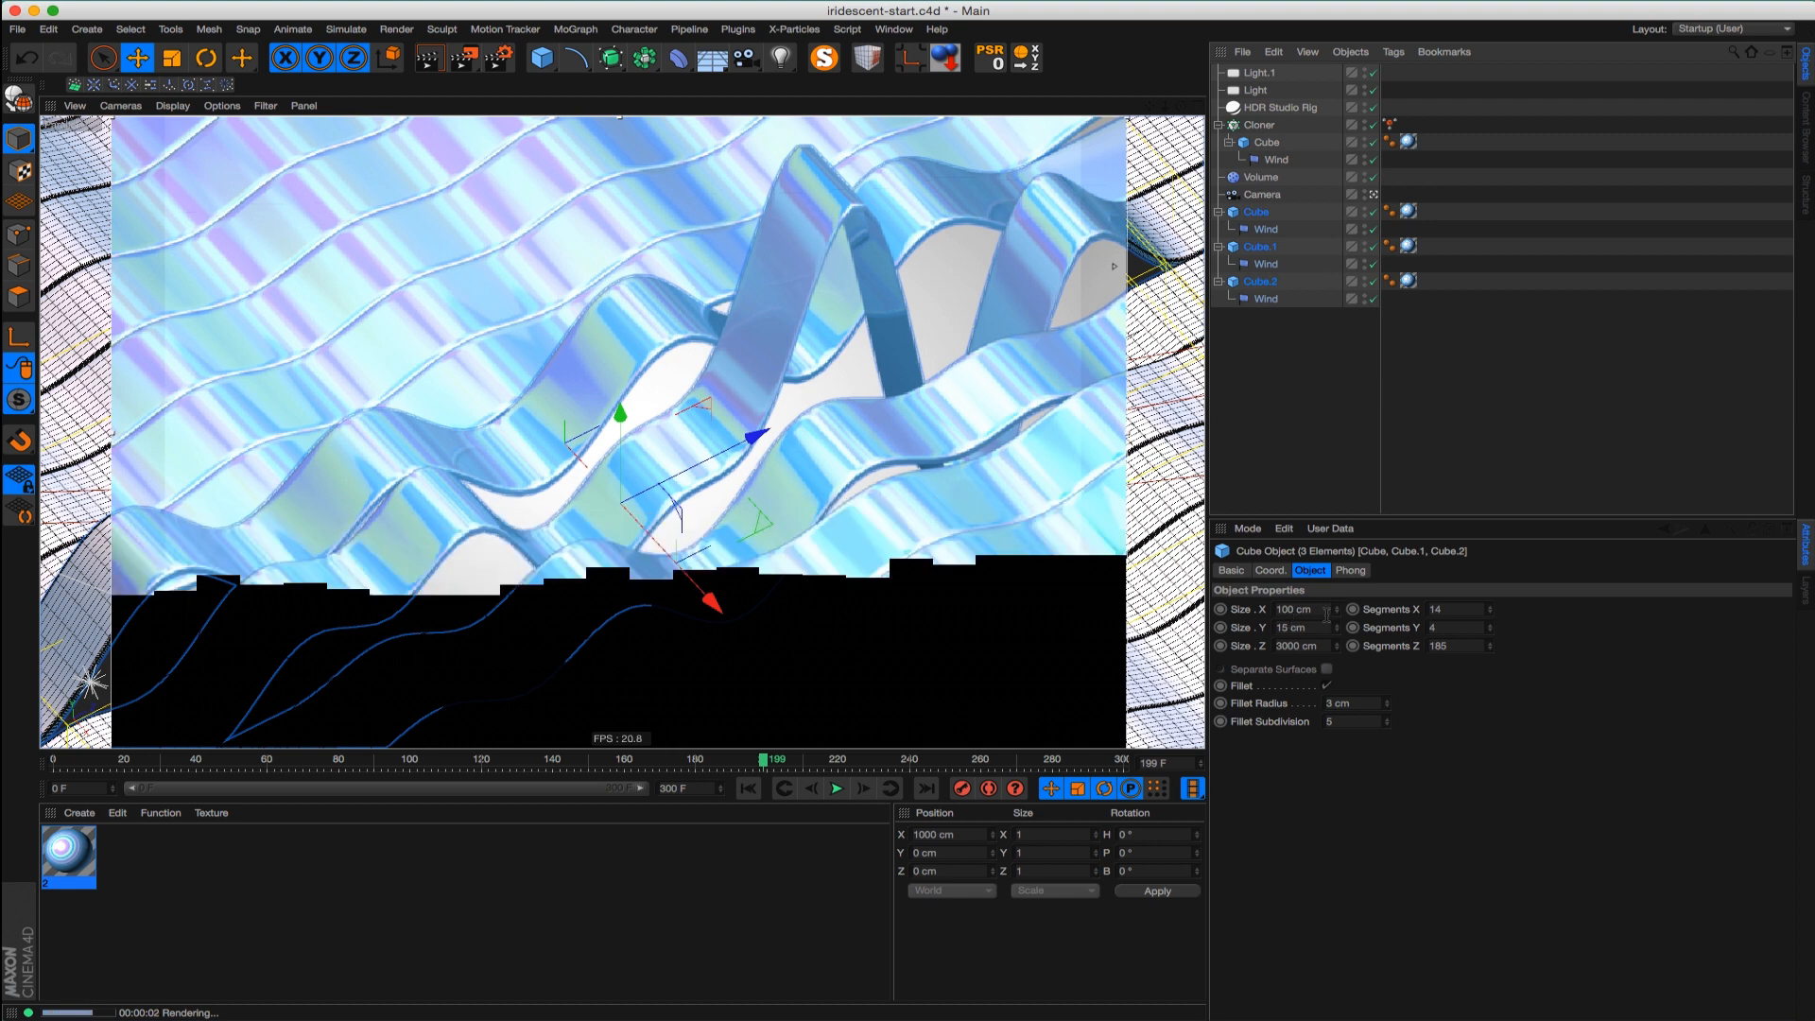
left_click_drag(1337, 631, 1340, 627)
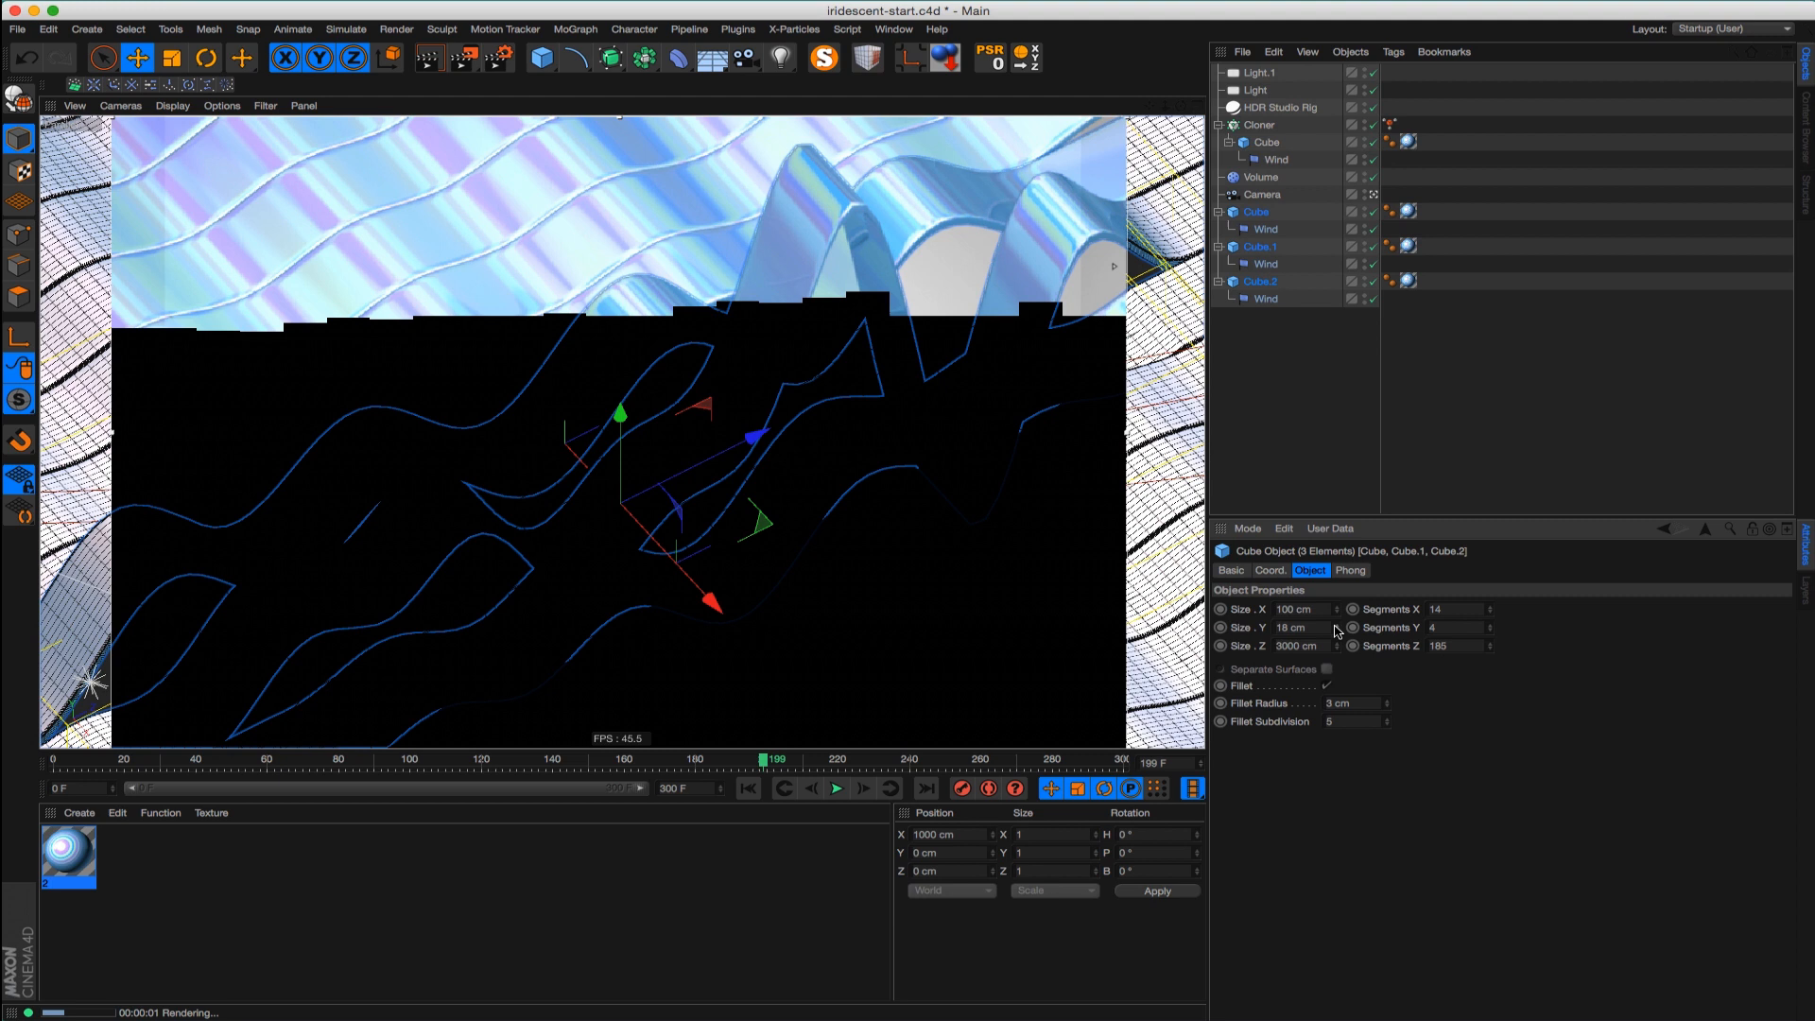
left_click(1385, 703)
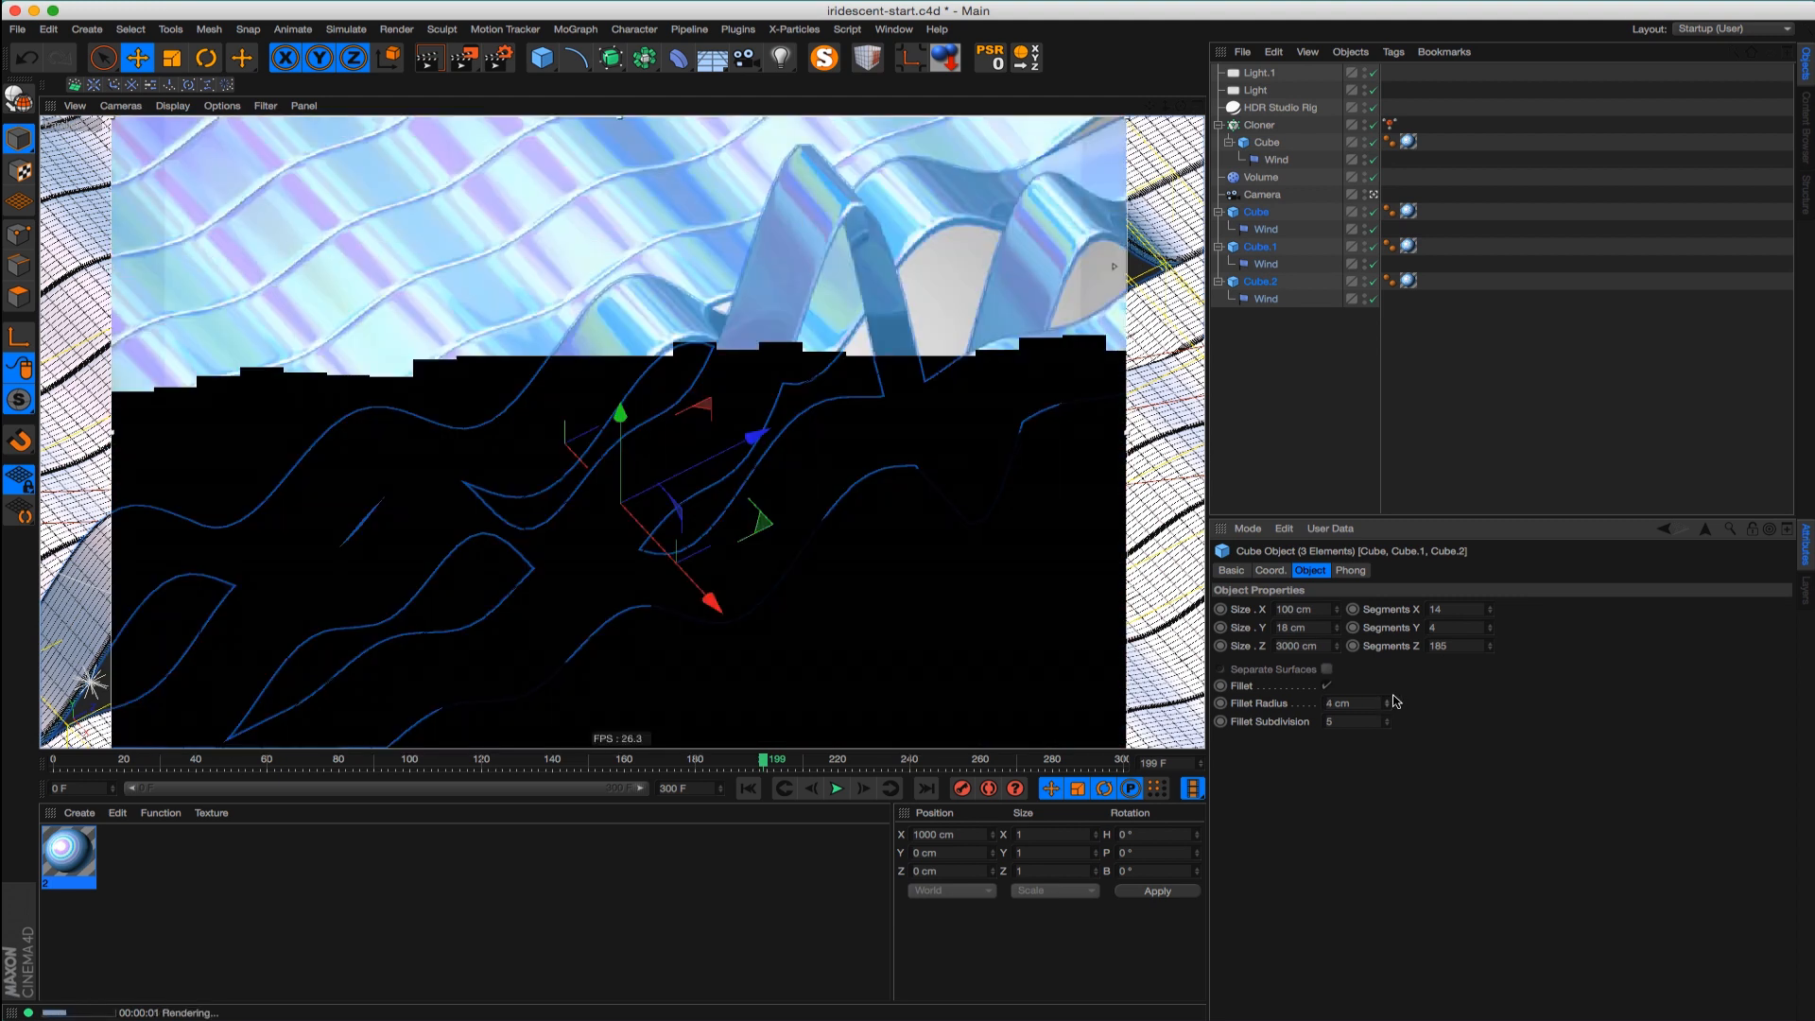
middle_click_drag(755, 525, 735, 503, "alt")
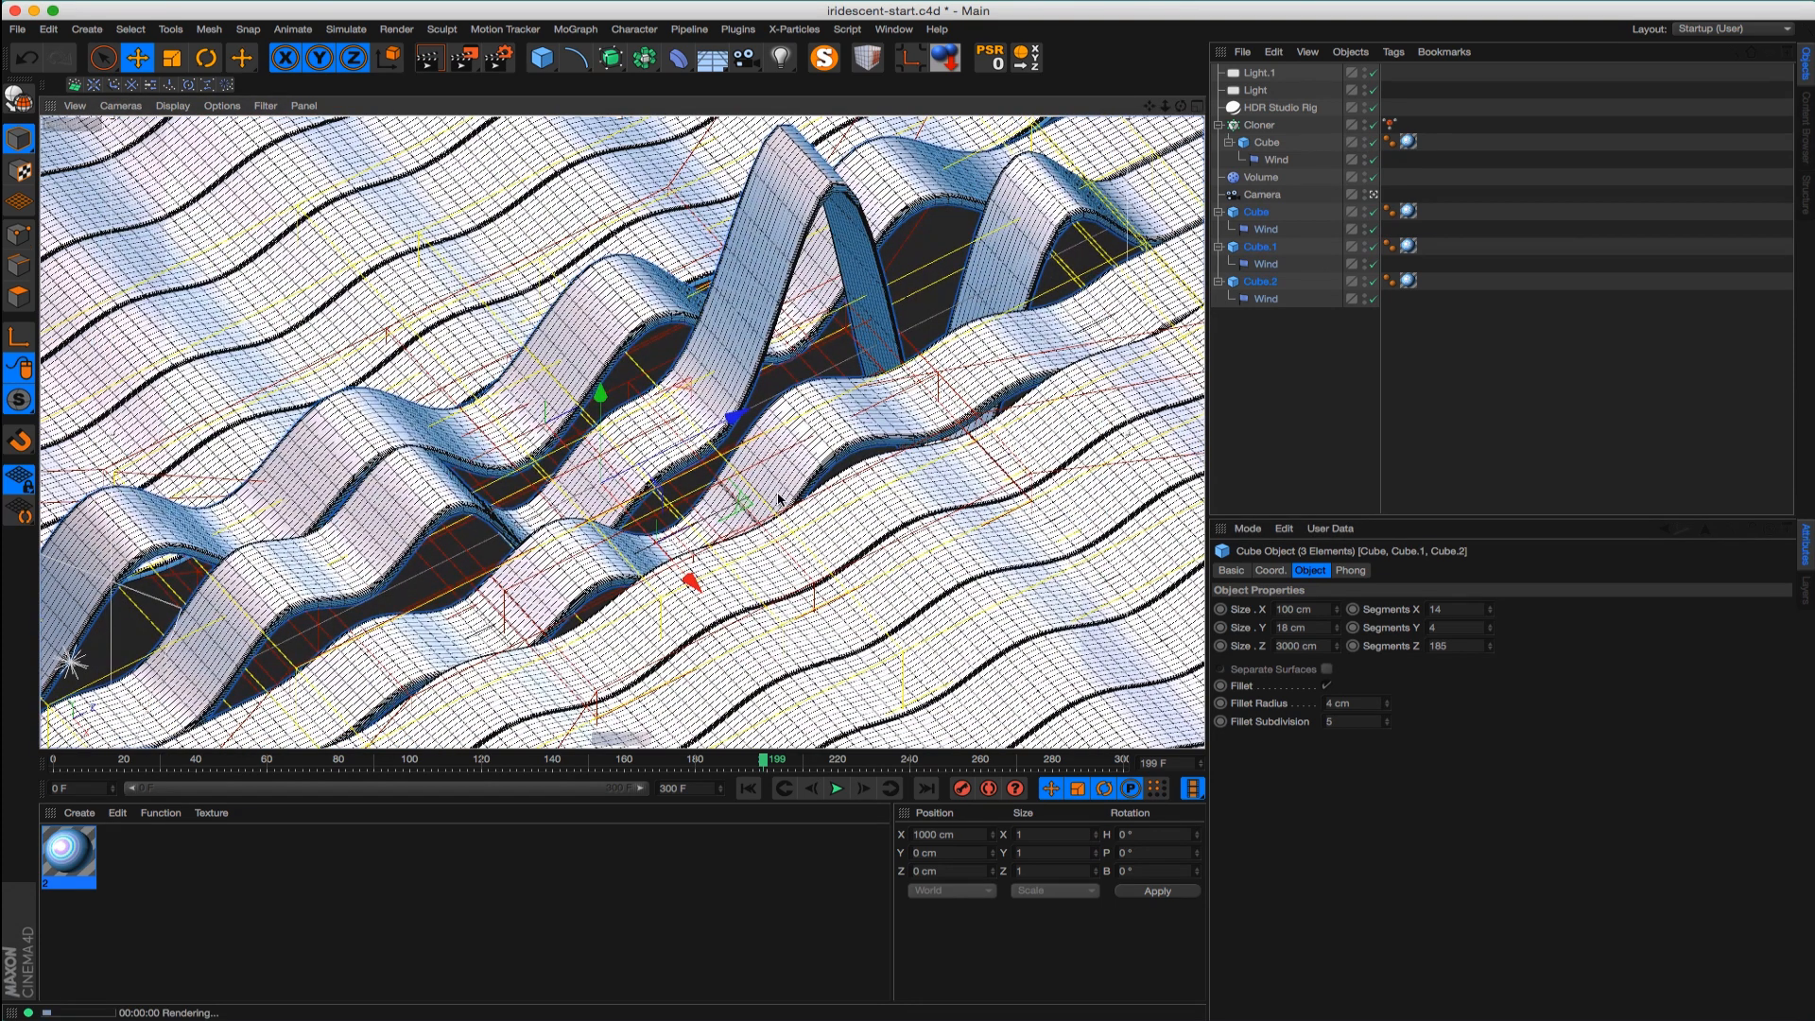
Check the HDR Studio Rig's light controls and rename the ribbon material as Iridescent
left_click(1284, 109)
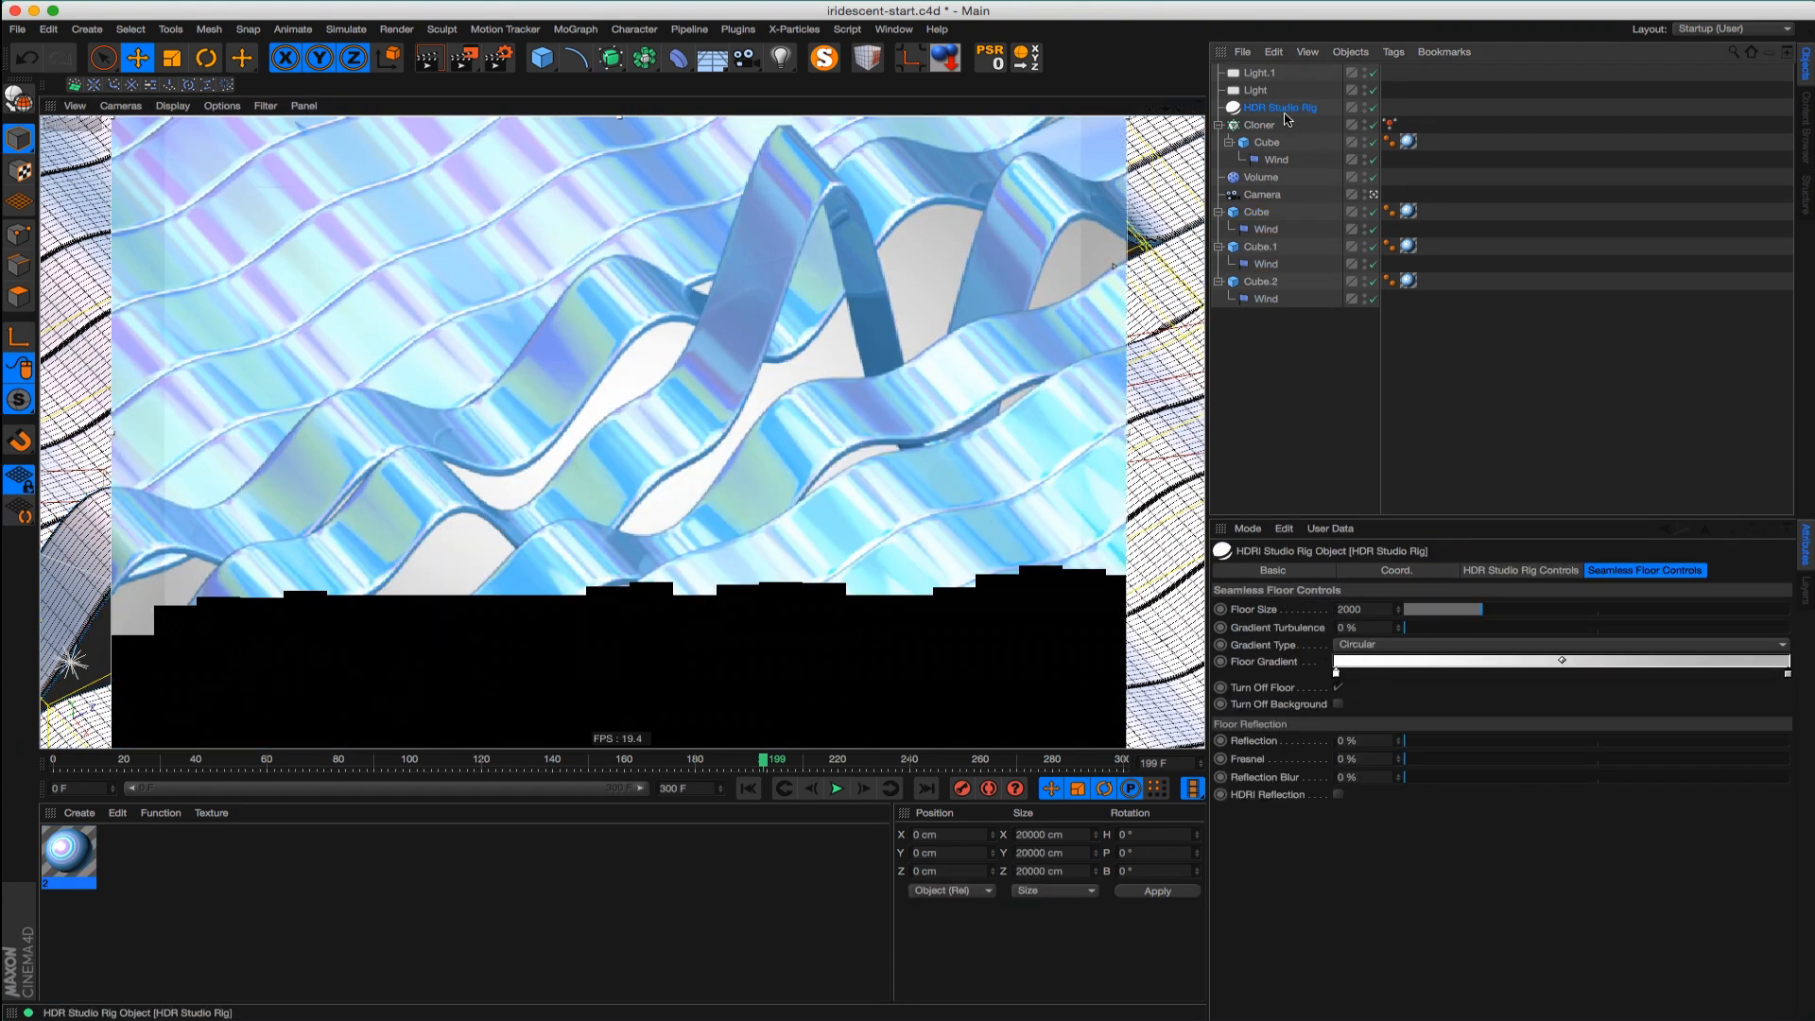
left_click(1520, 570)
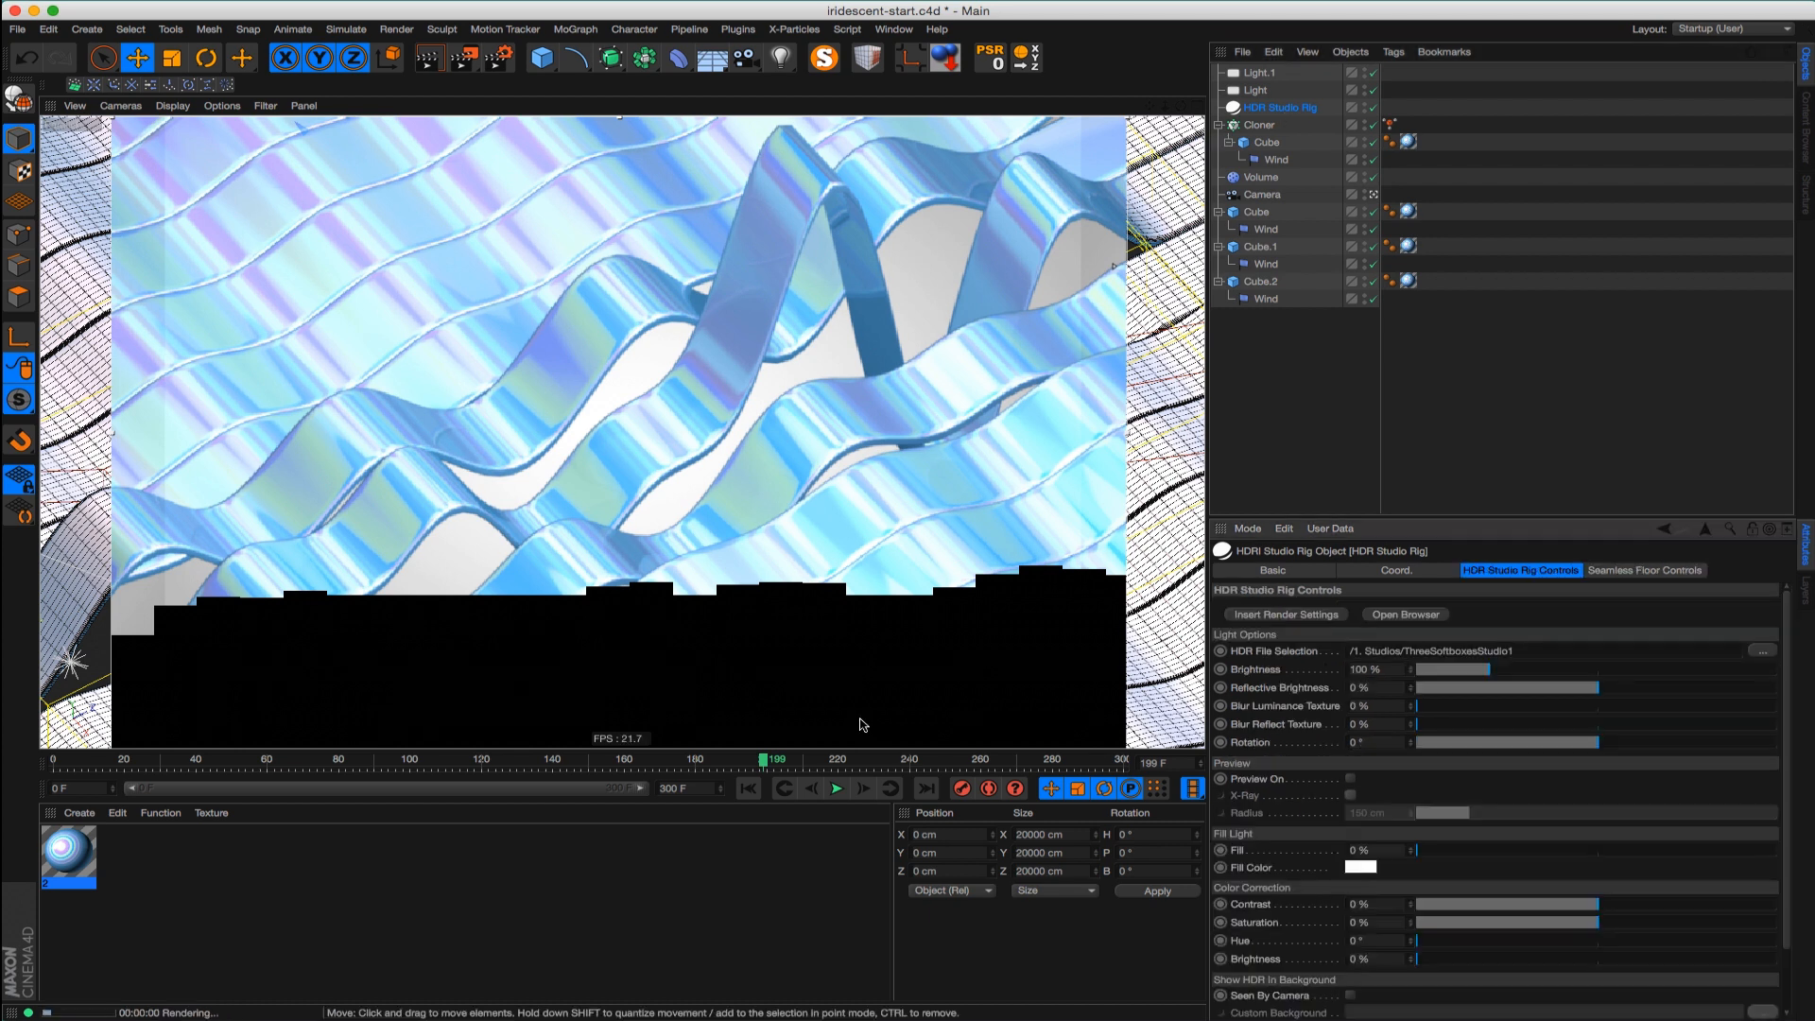
left_click(68, 853)
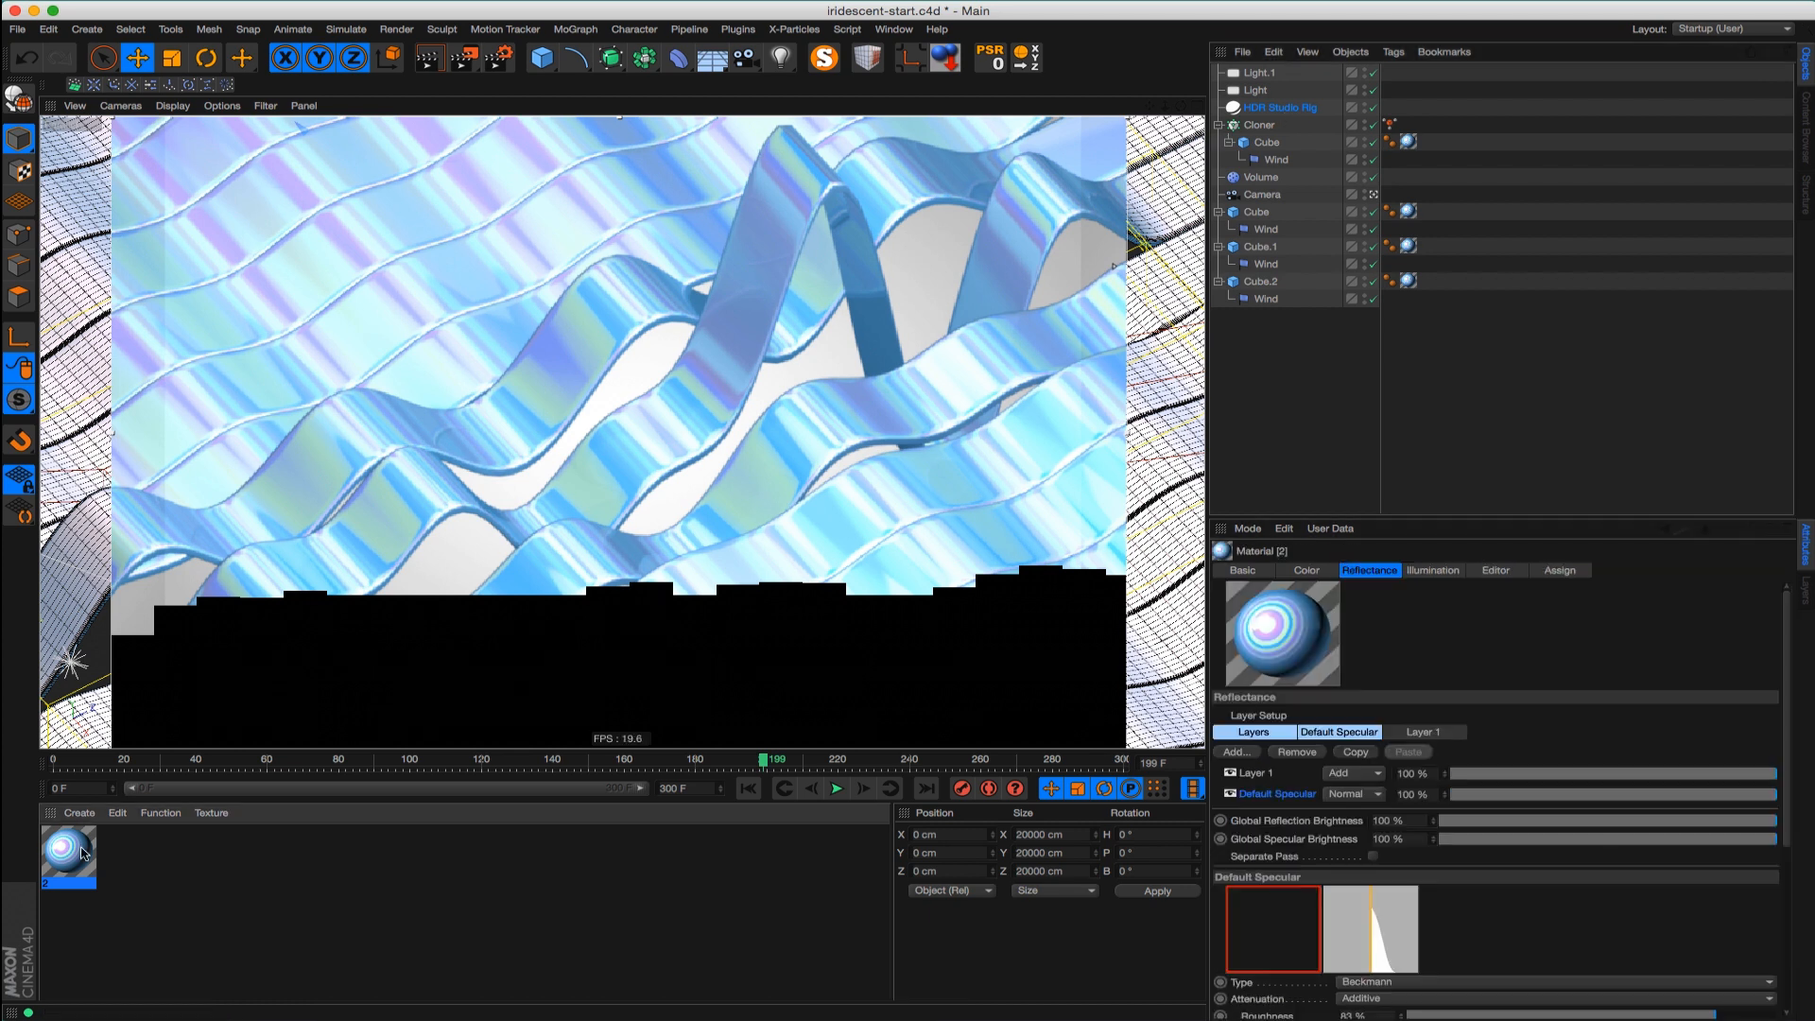
double_click(82, 852)
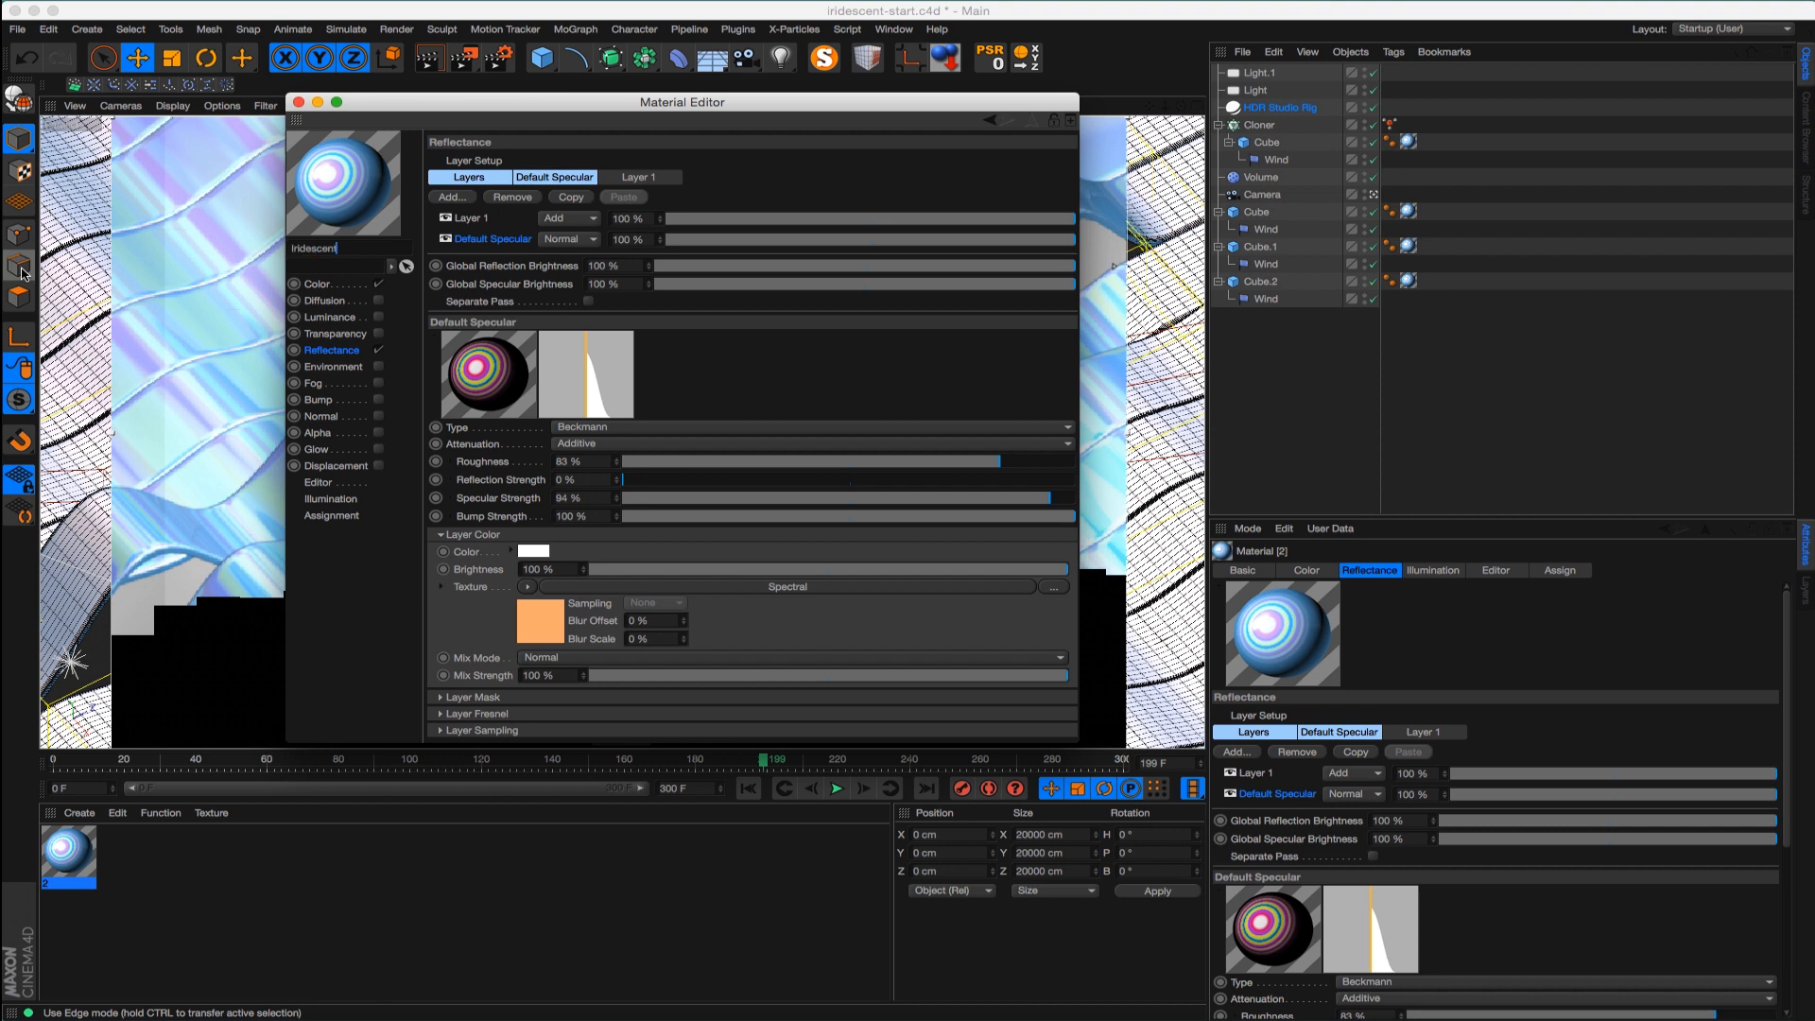
Set the Iridescent material's base colour to a bright cyan, R 108, G 253, B 248
left_click(738, 361)
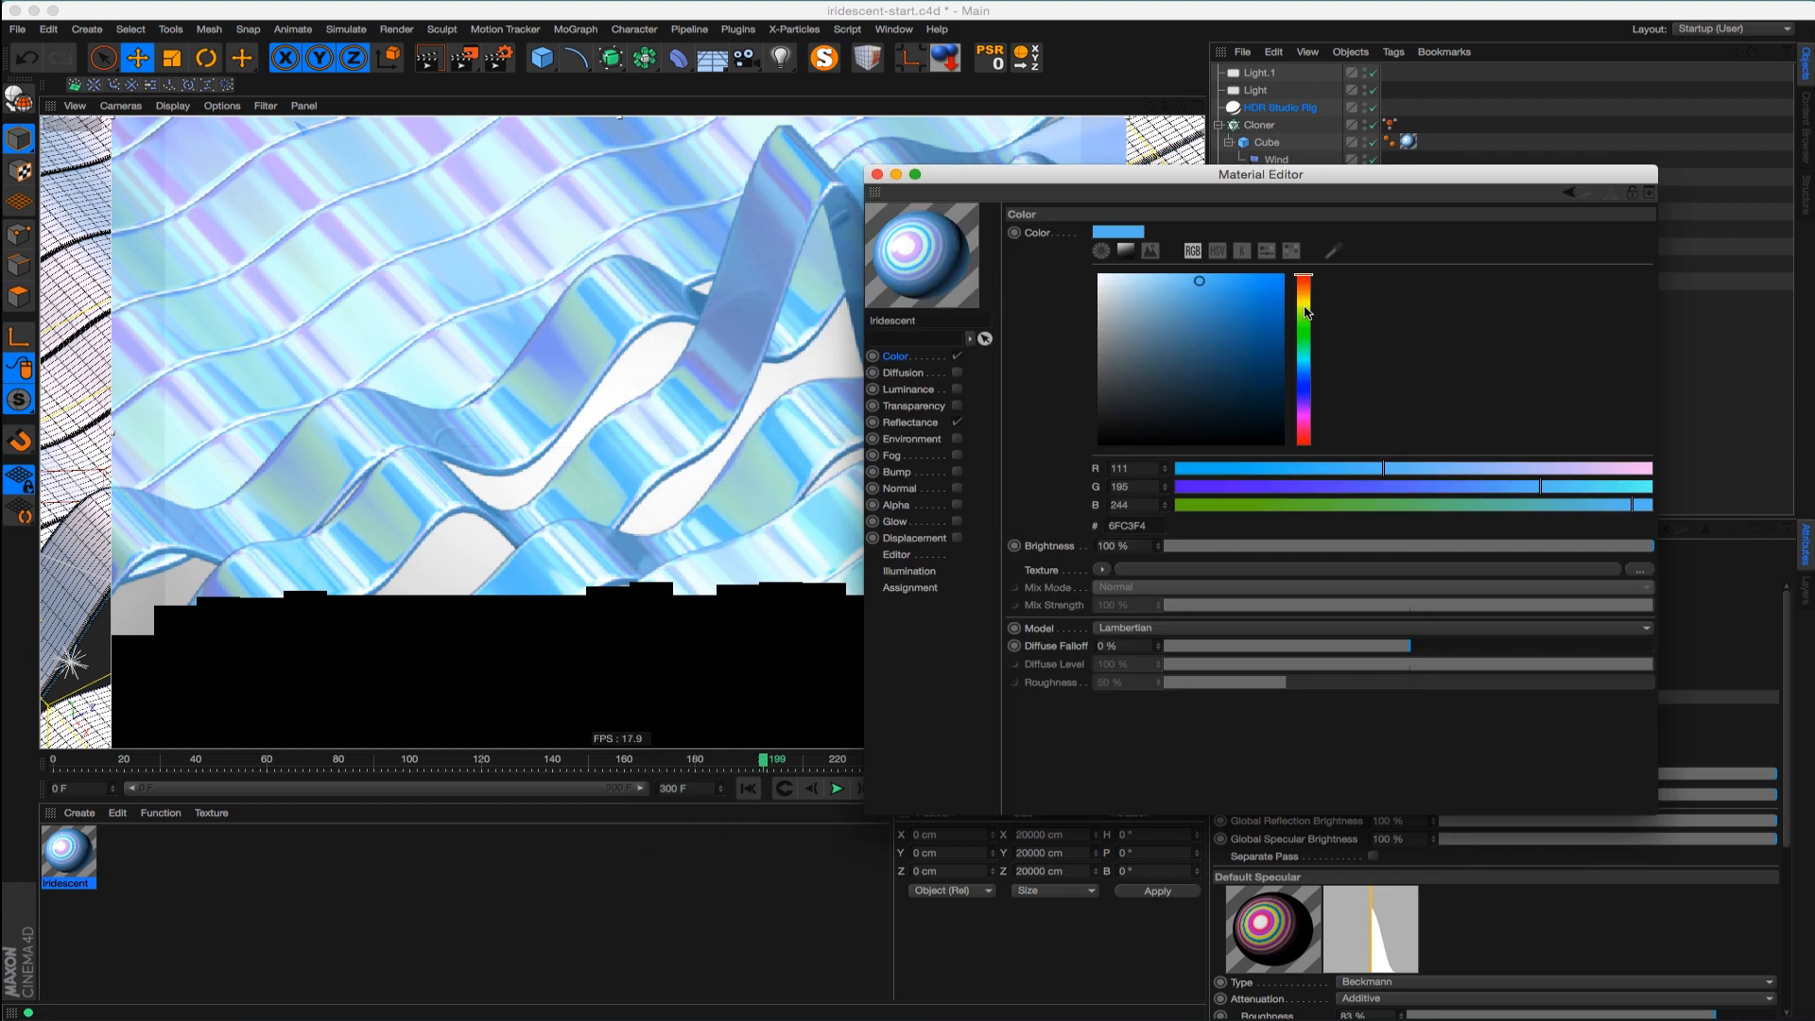
left_click(1304, 302)
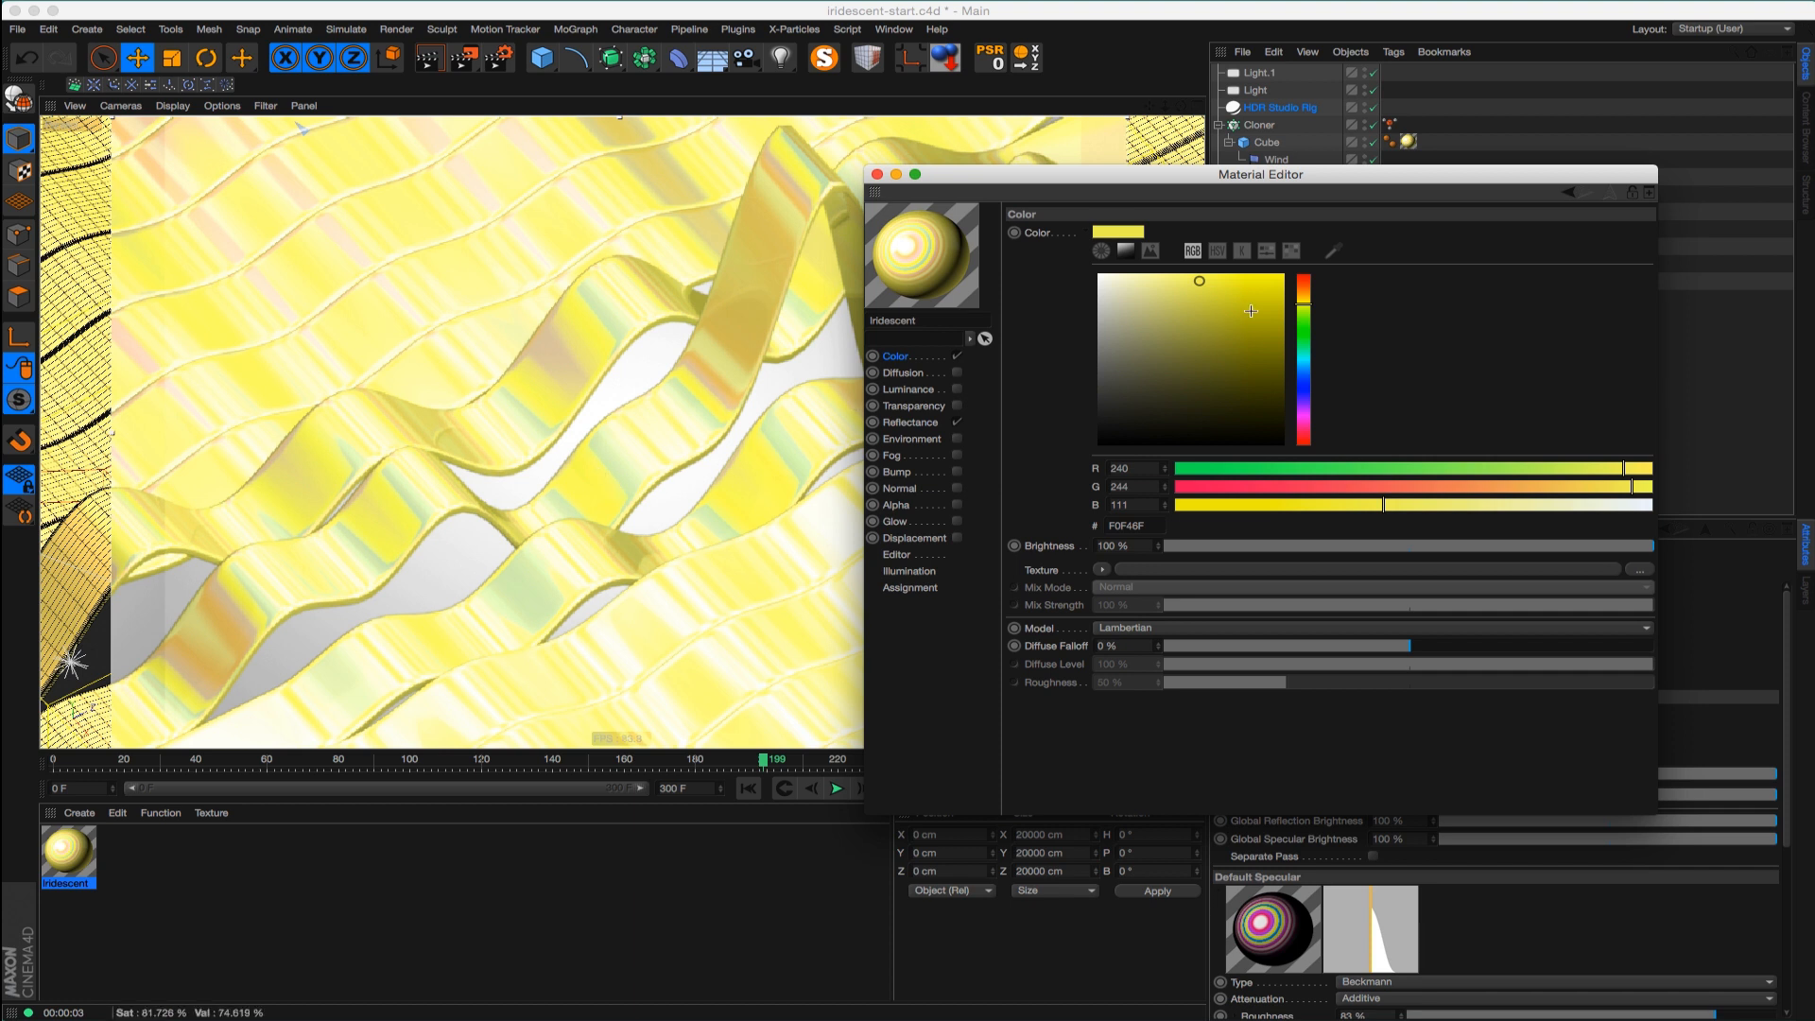
left_click(1176, 275)
left_click(1158, 275)
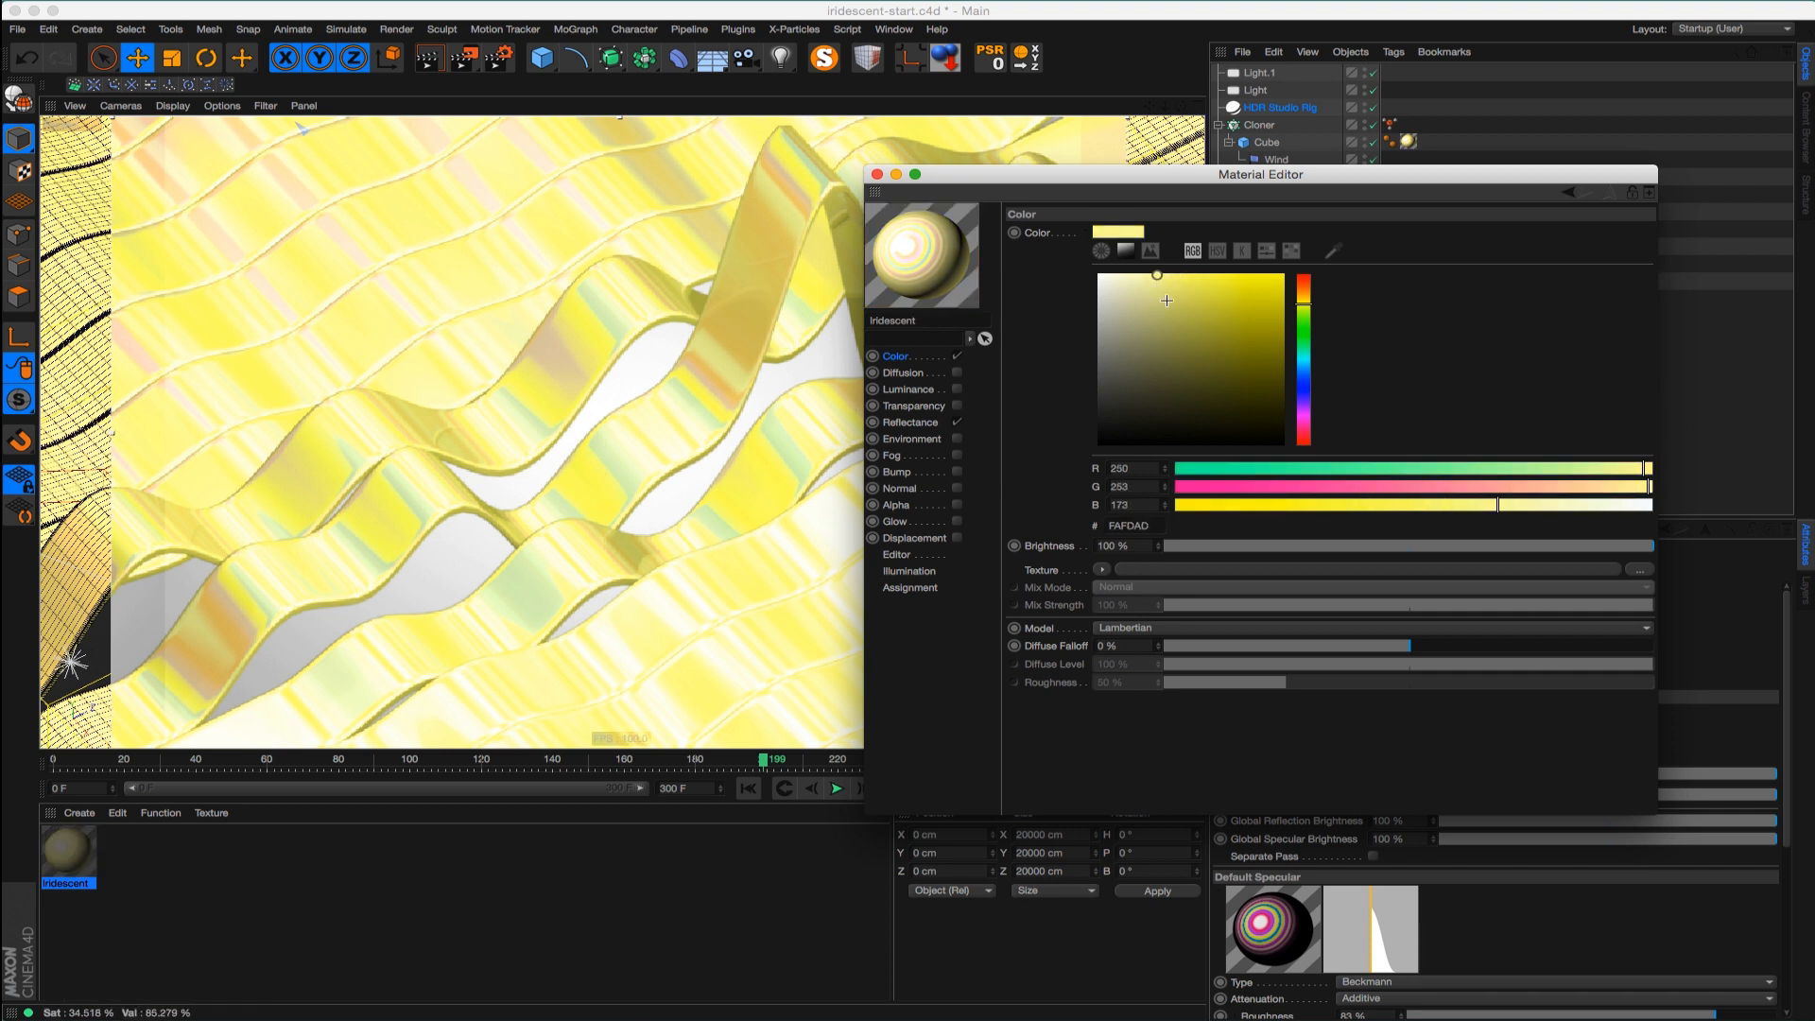
left_click_drag(1304, 303, 1296, 364)
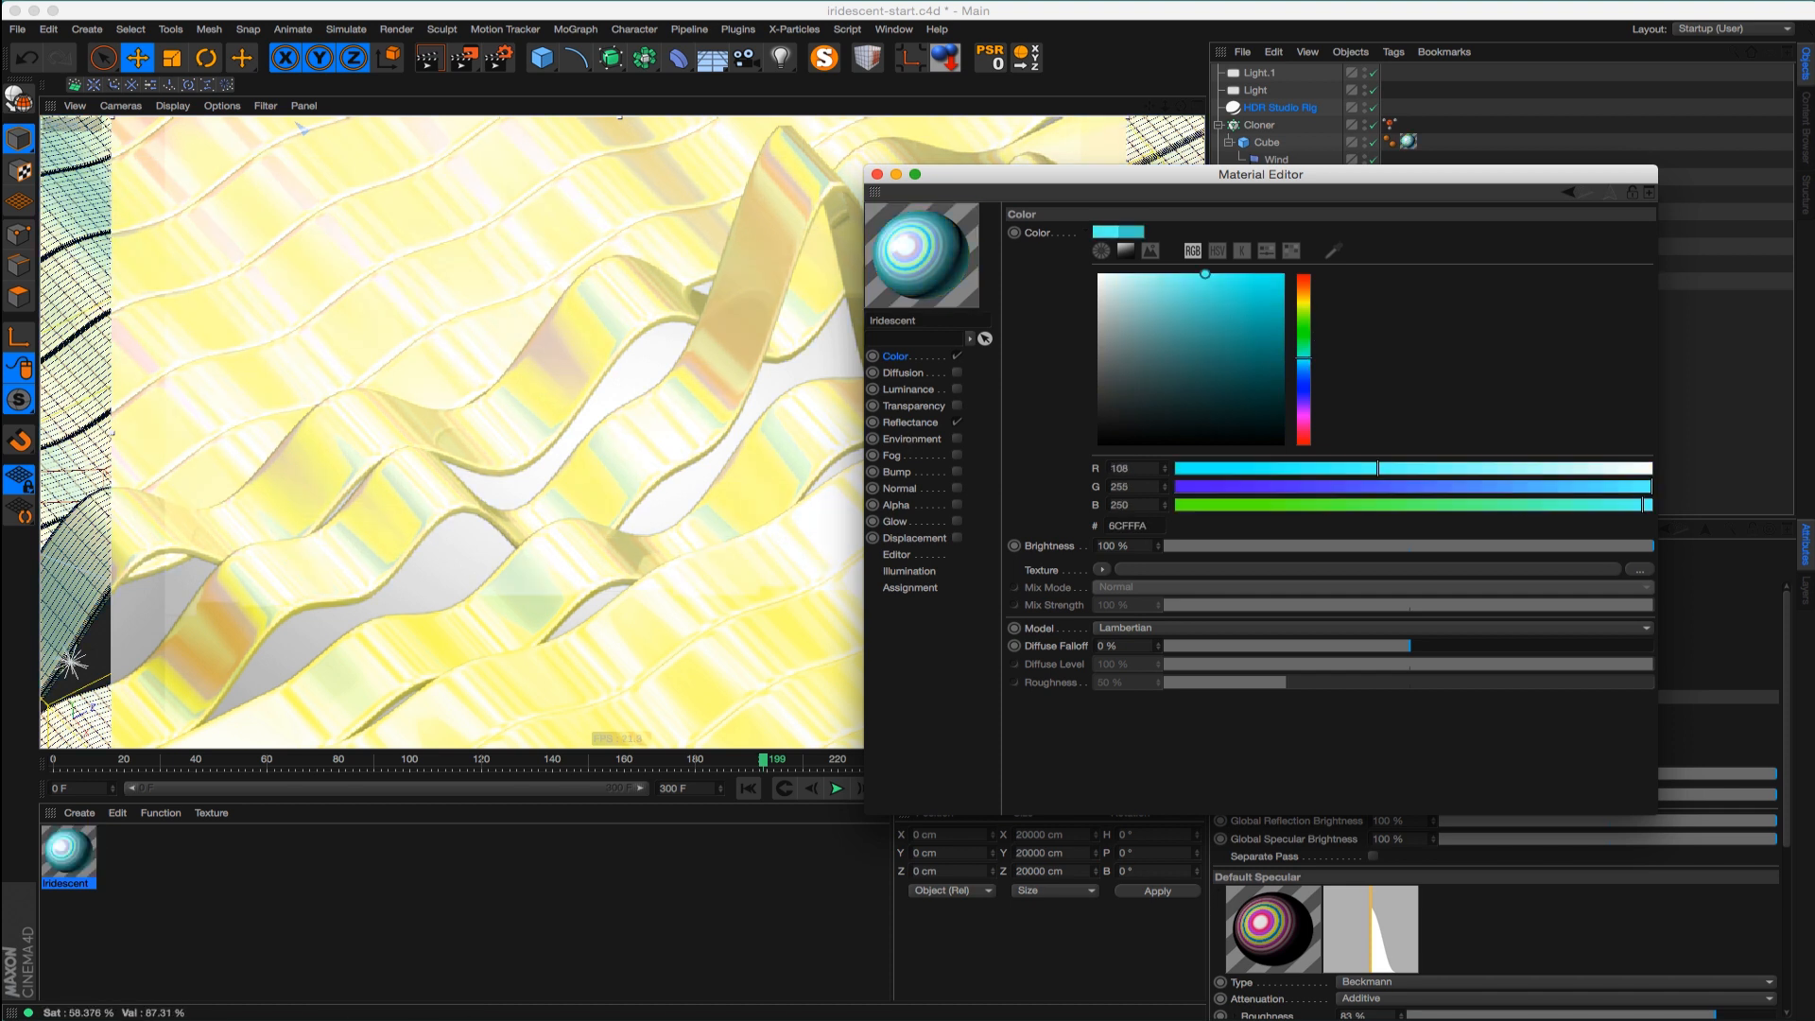
left_click(1204, 275)
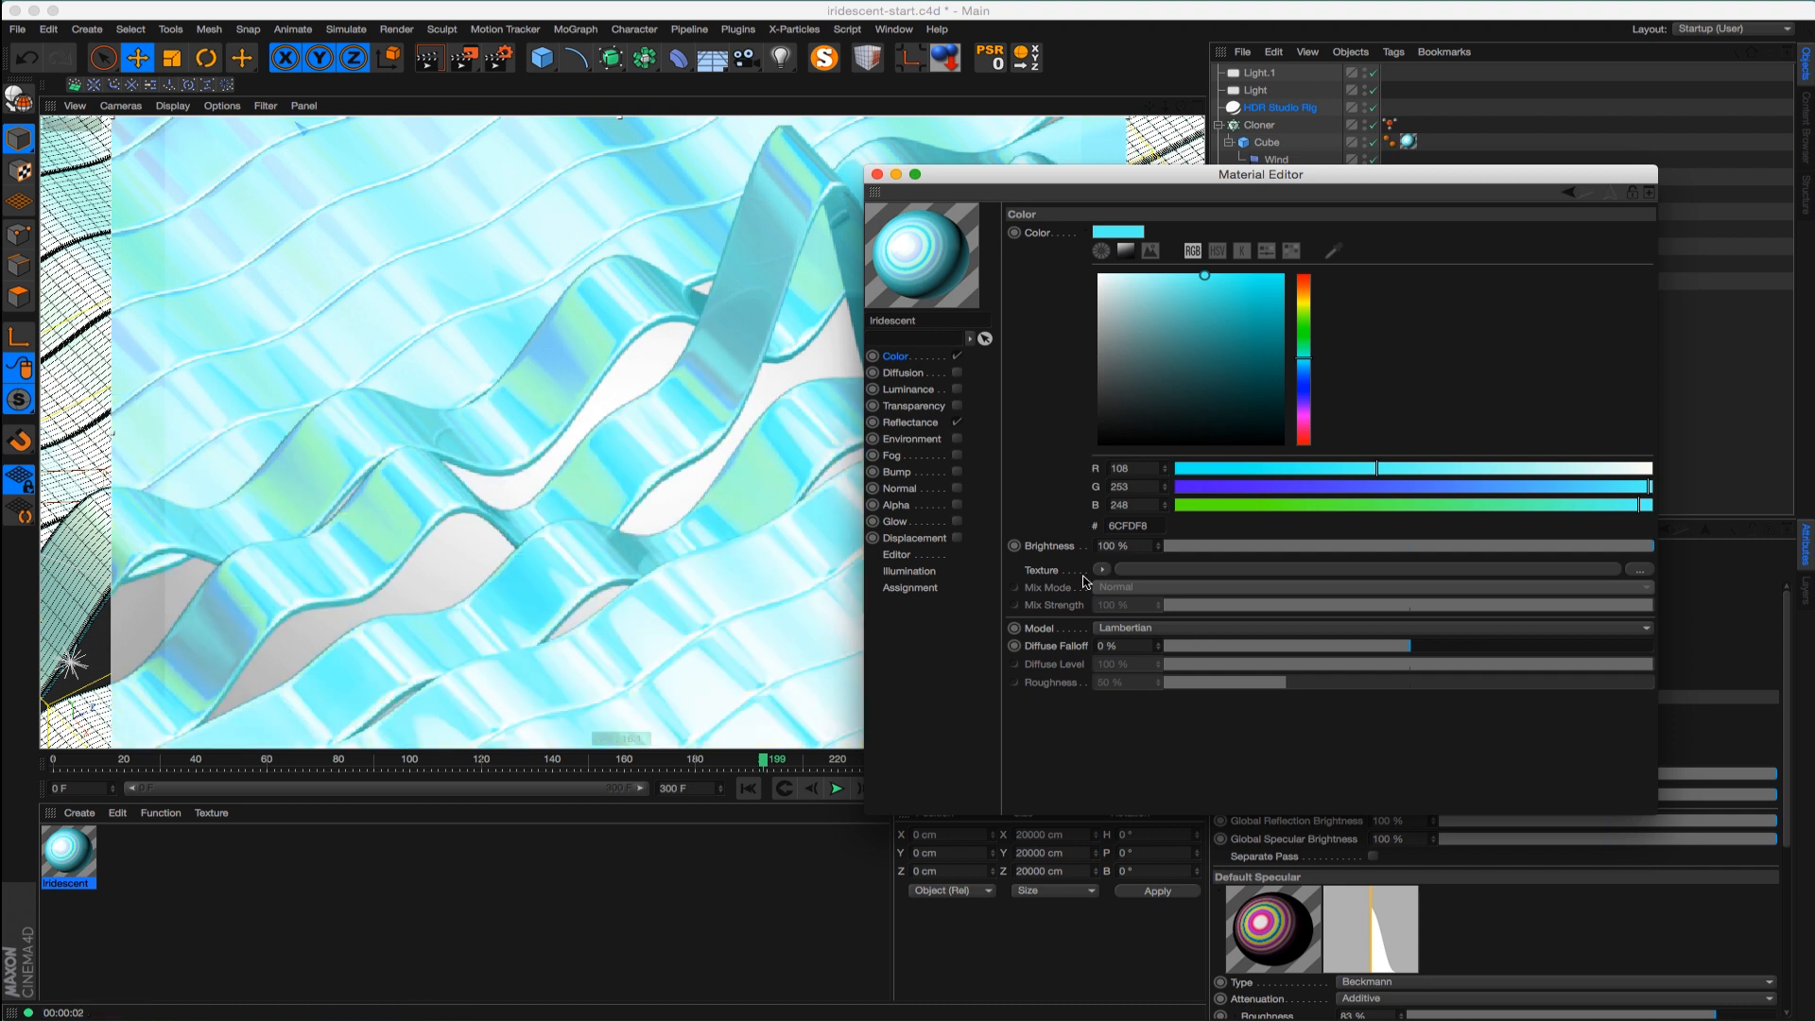
Set the roughness of the Iridescent material's Default Specular layer to 90 %
left_click(931, 424)
left_click_drag(1543, 535, 1315, 538)
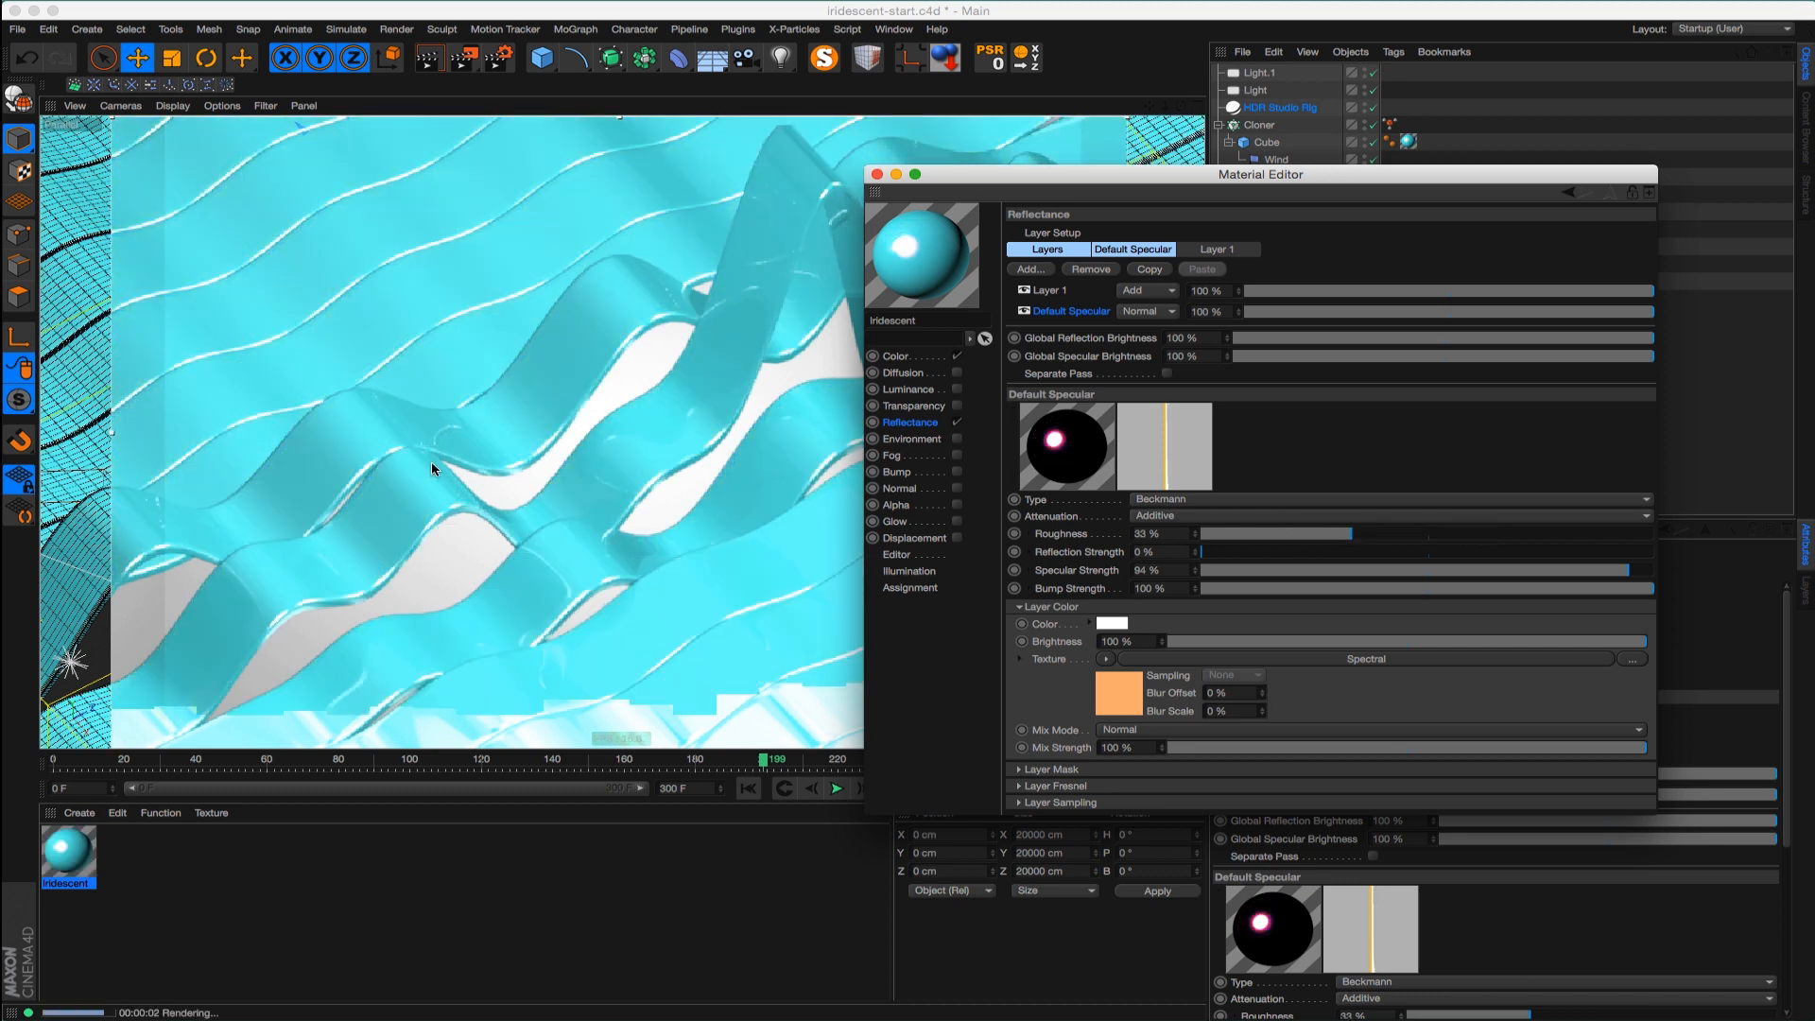
left_click_drag(1396, 535, 1380, 535)
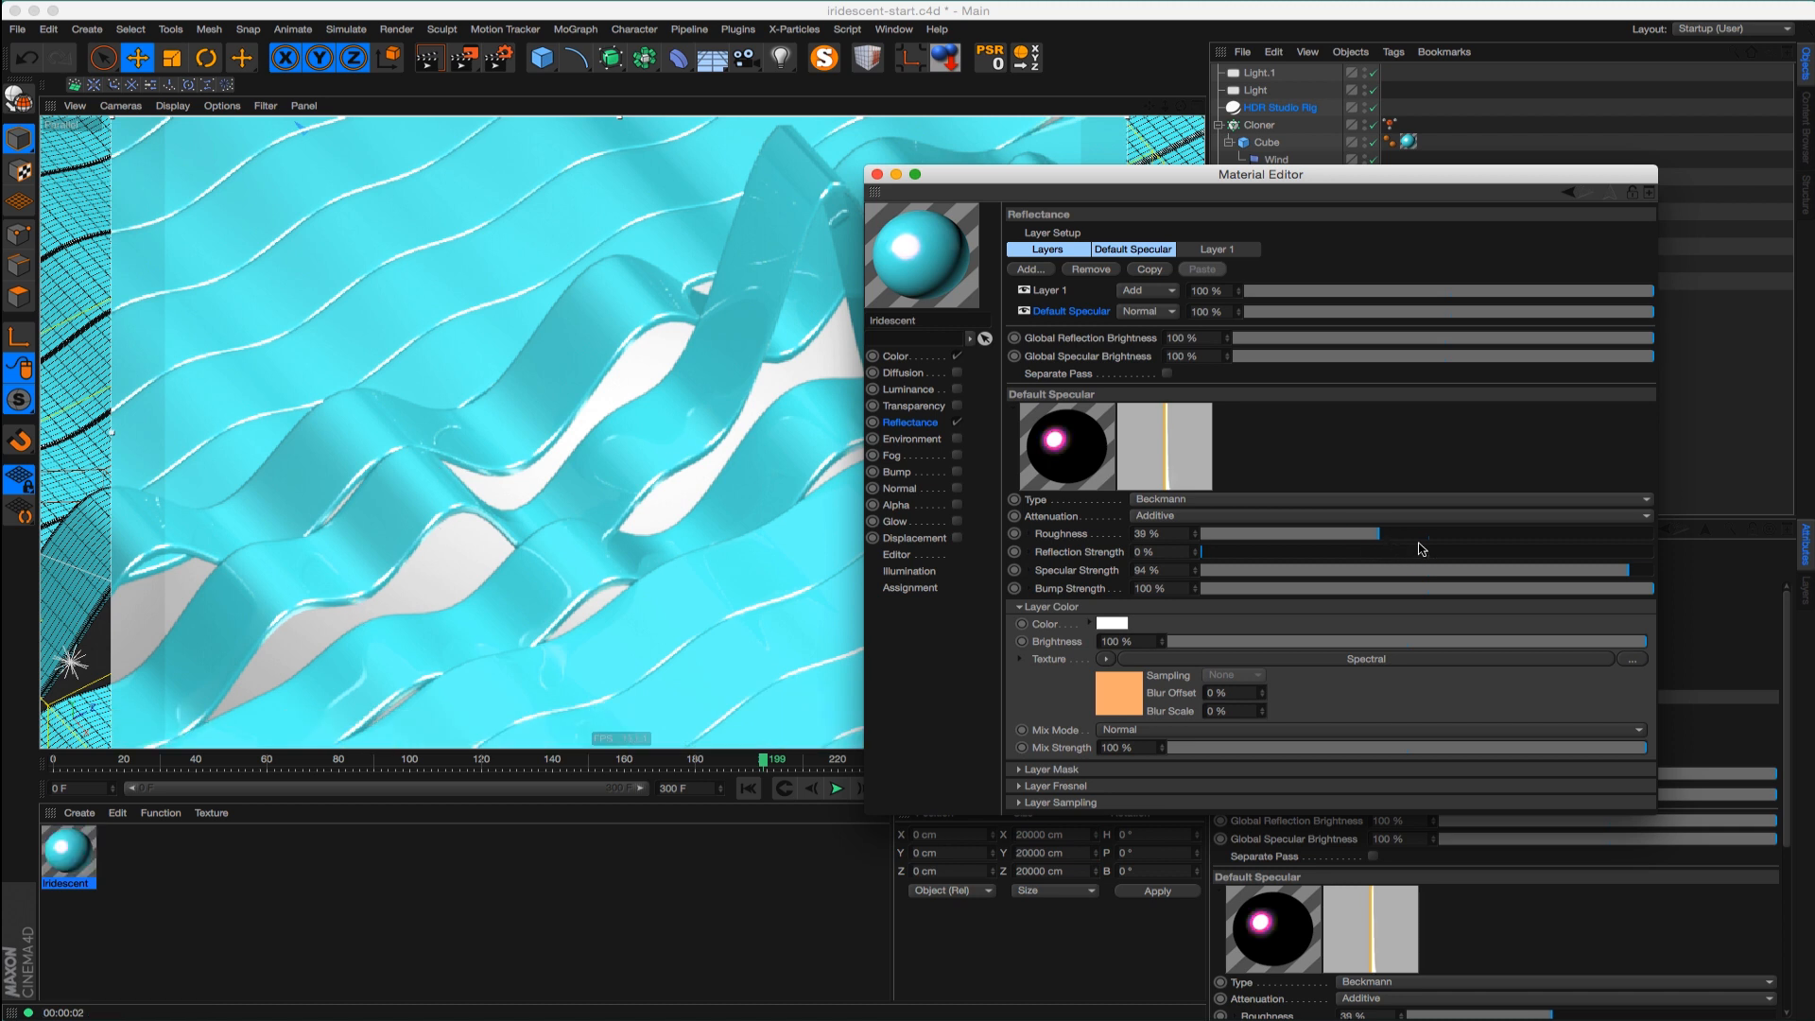
left_click_drag(1547, 527, 1611, 536)
Try Average attenuation on the Default Specular layer and restore Additive
left_click(1353, 518)
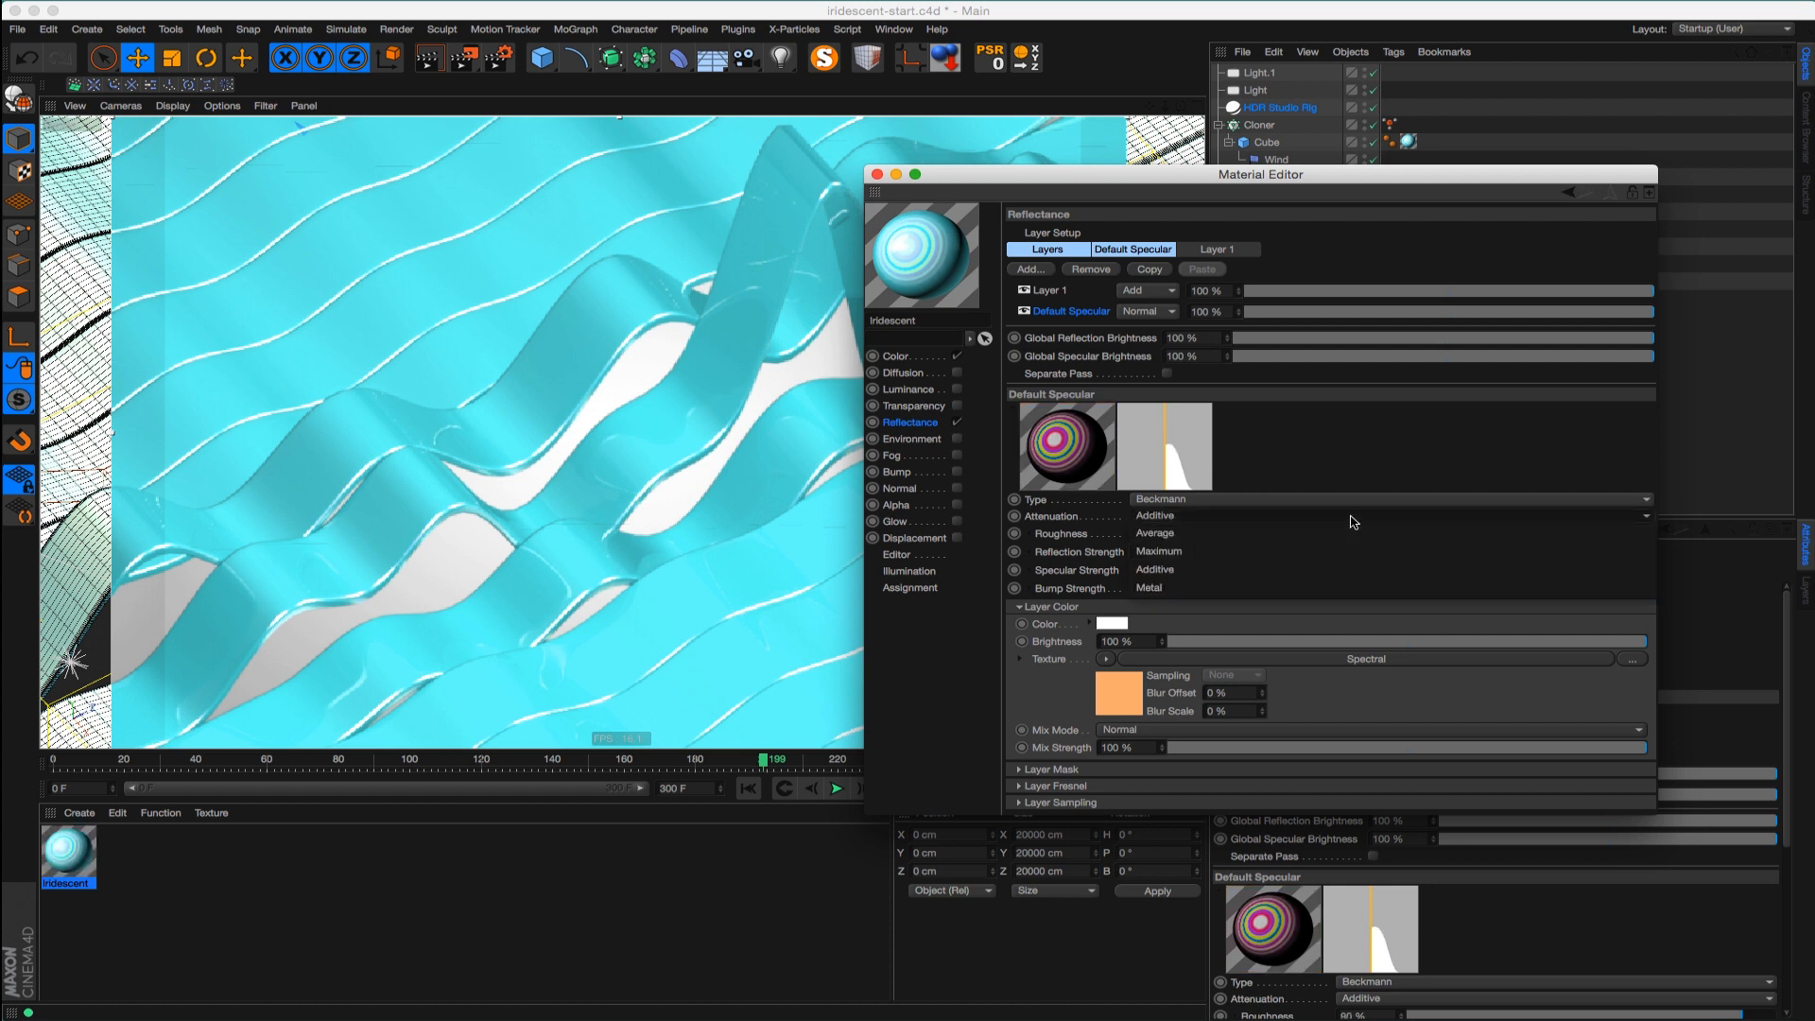
left_click(1305, 569)
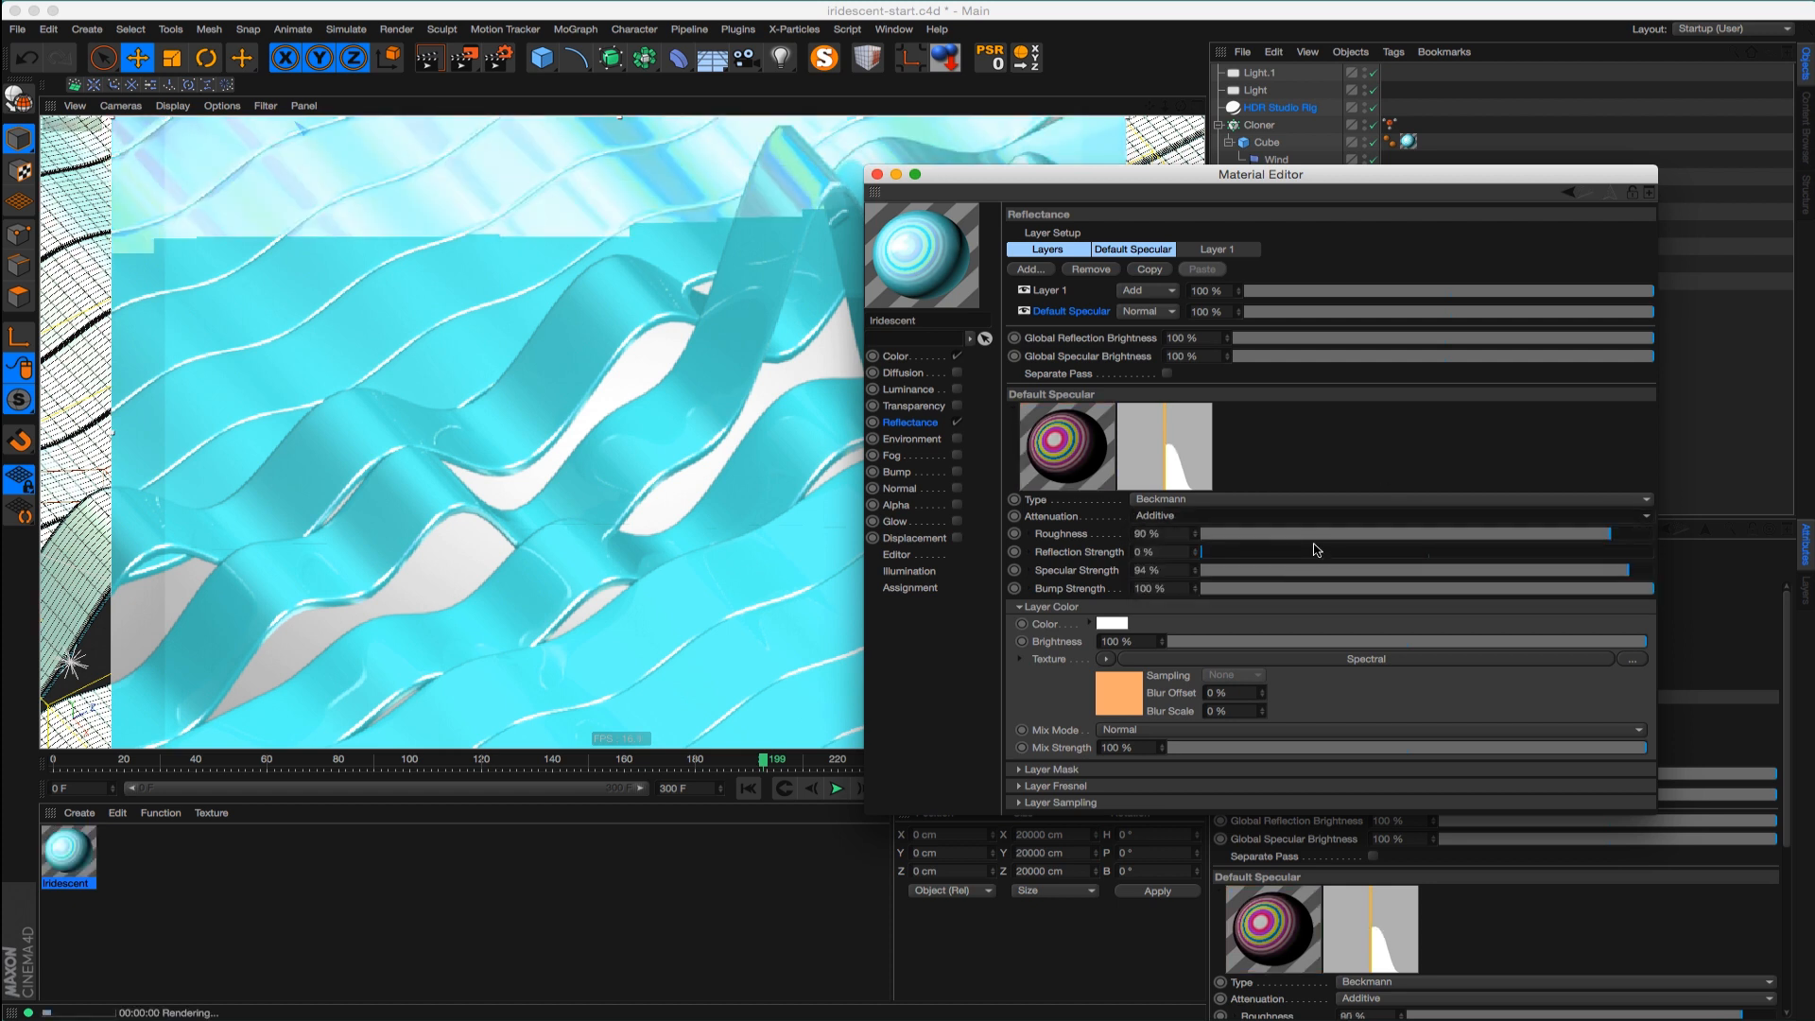
left_click(1267, 518)
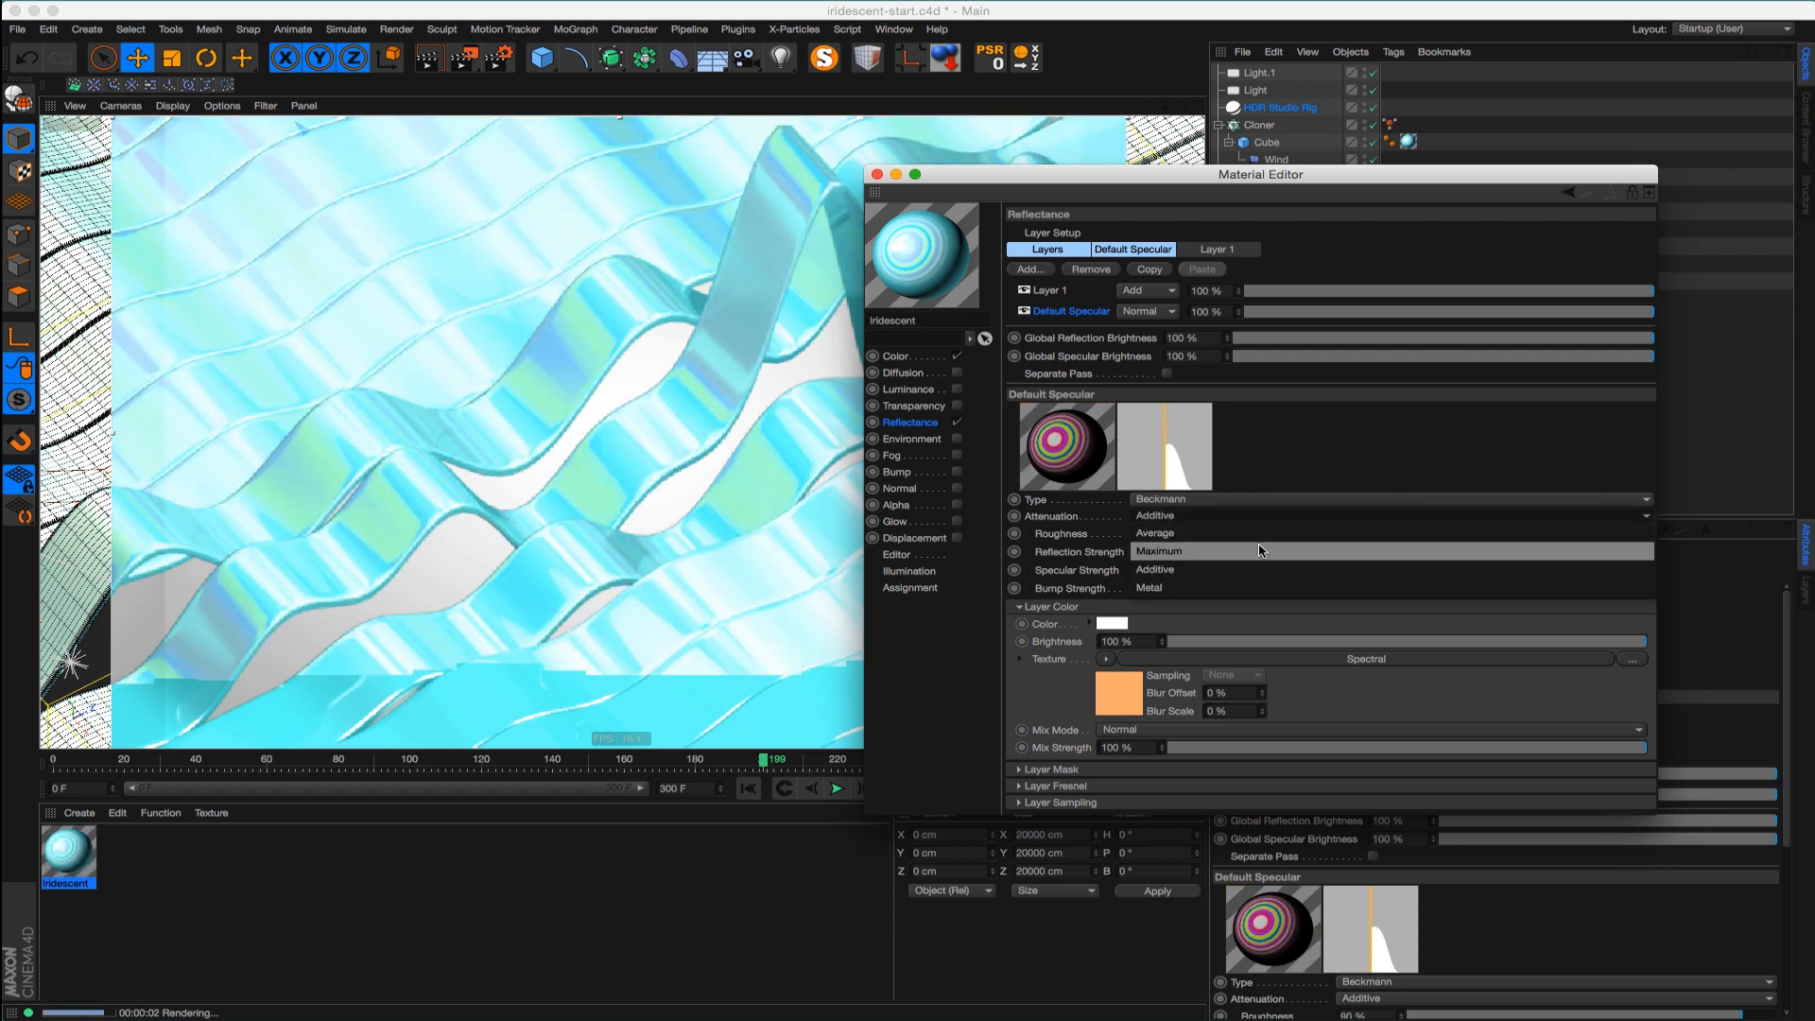
left_click(1257, 570)
left_click(1215, 516)
left_click(1214, 534)
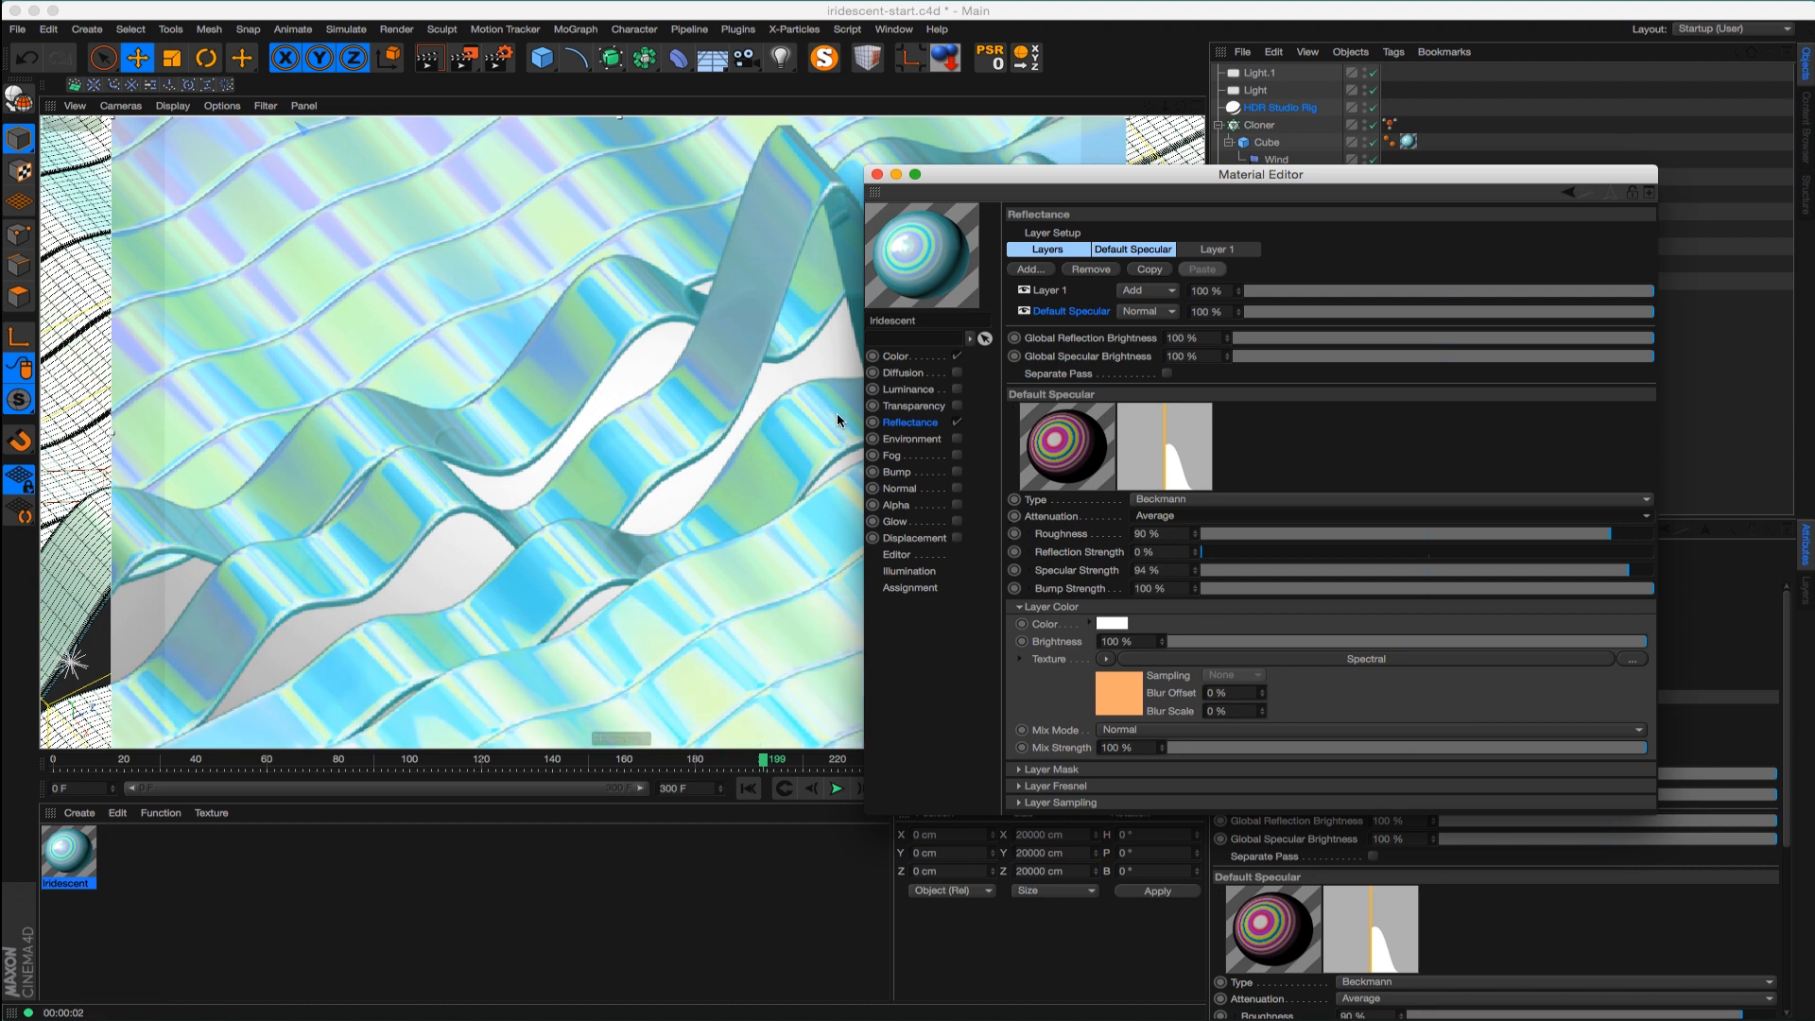
left_click(1248, 517)
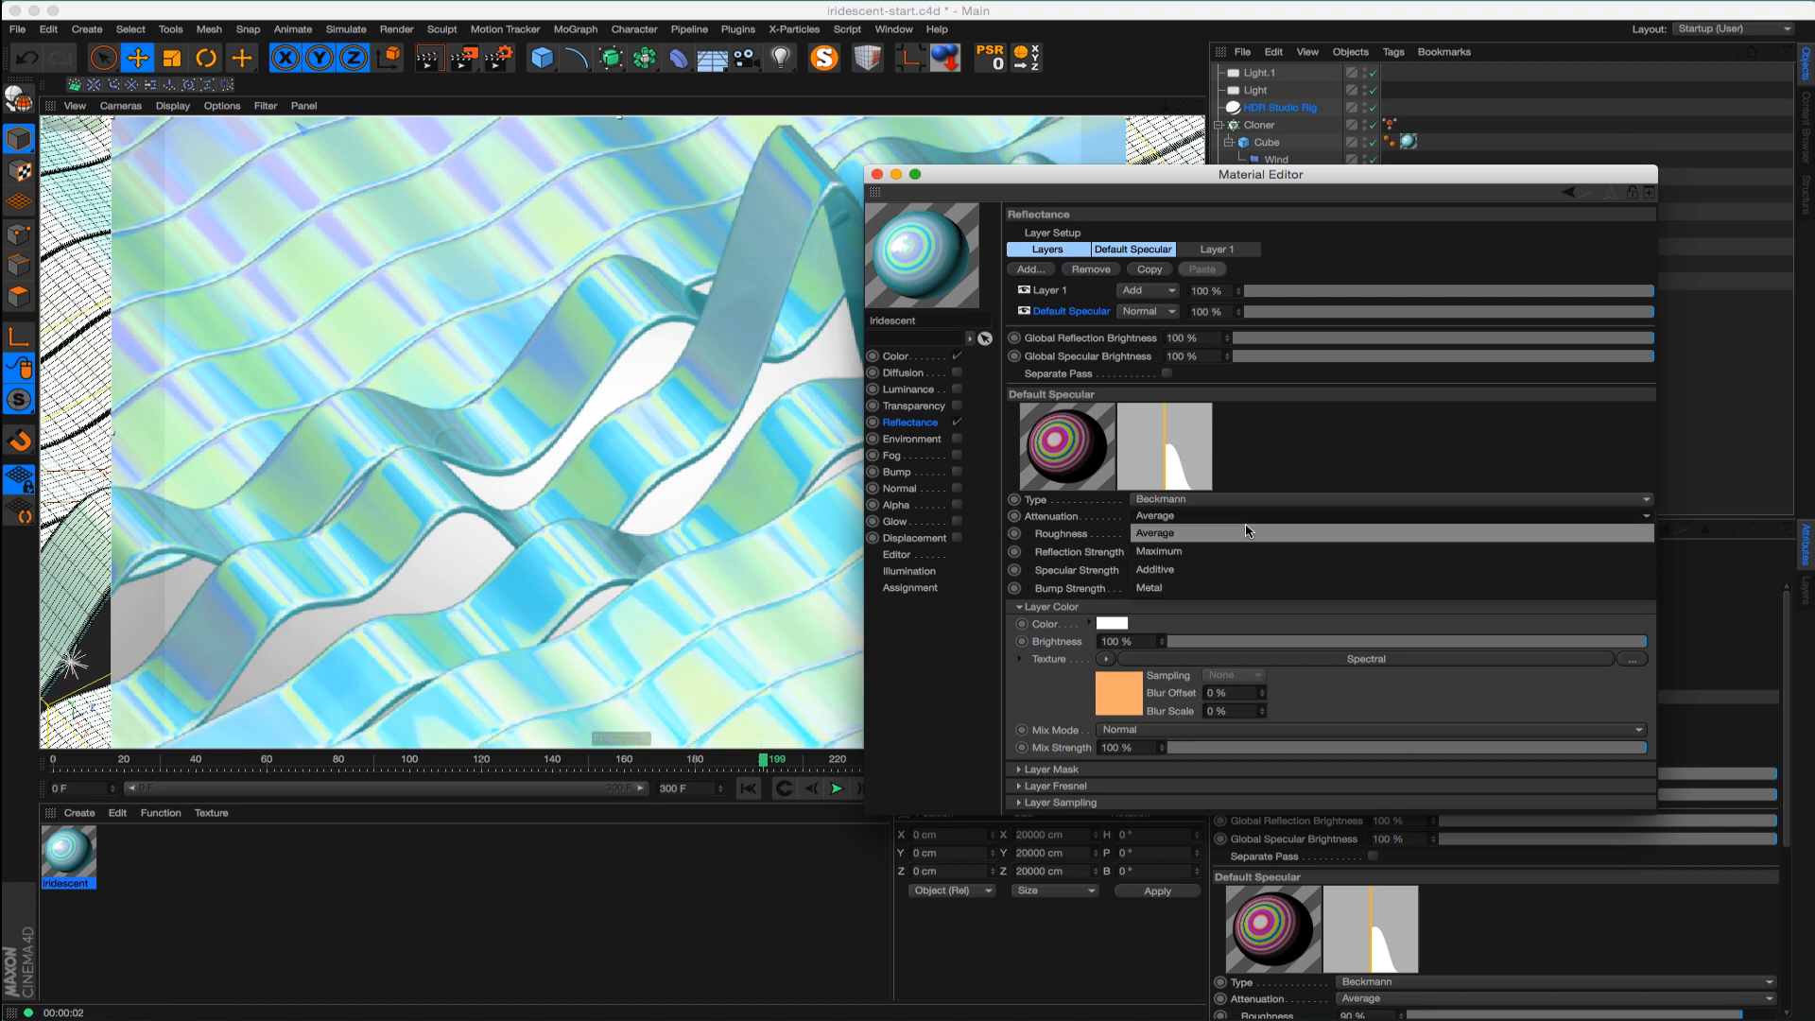
left_click(1226, 570)
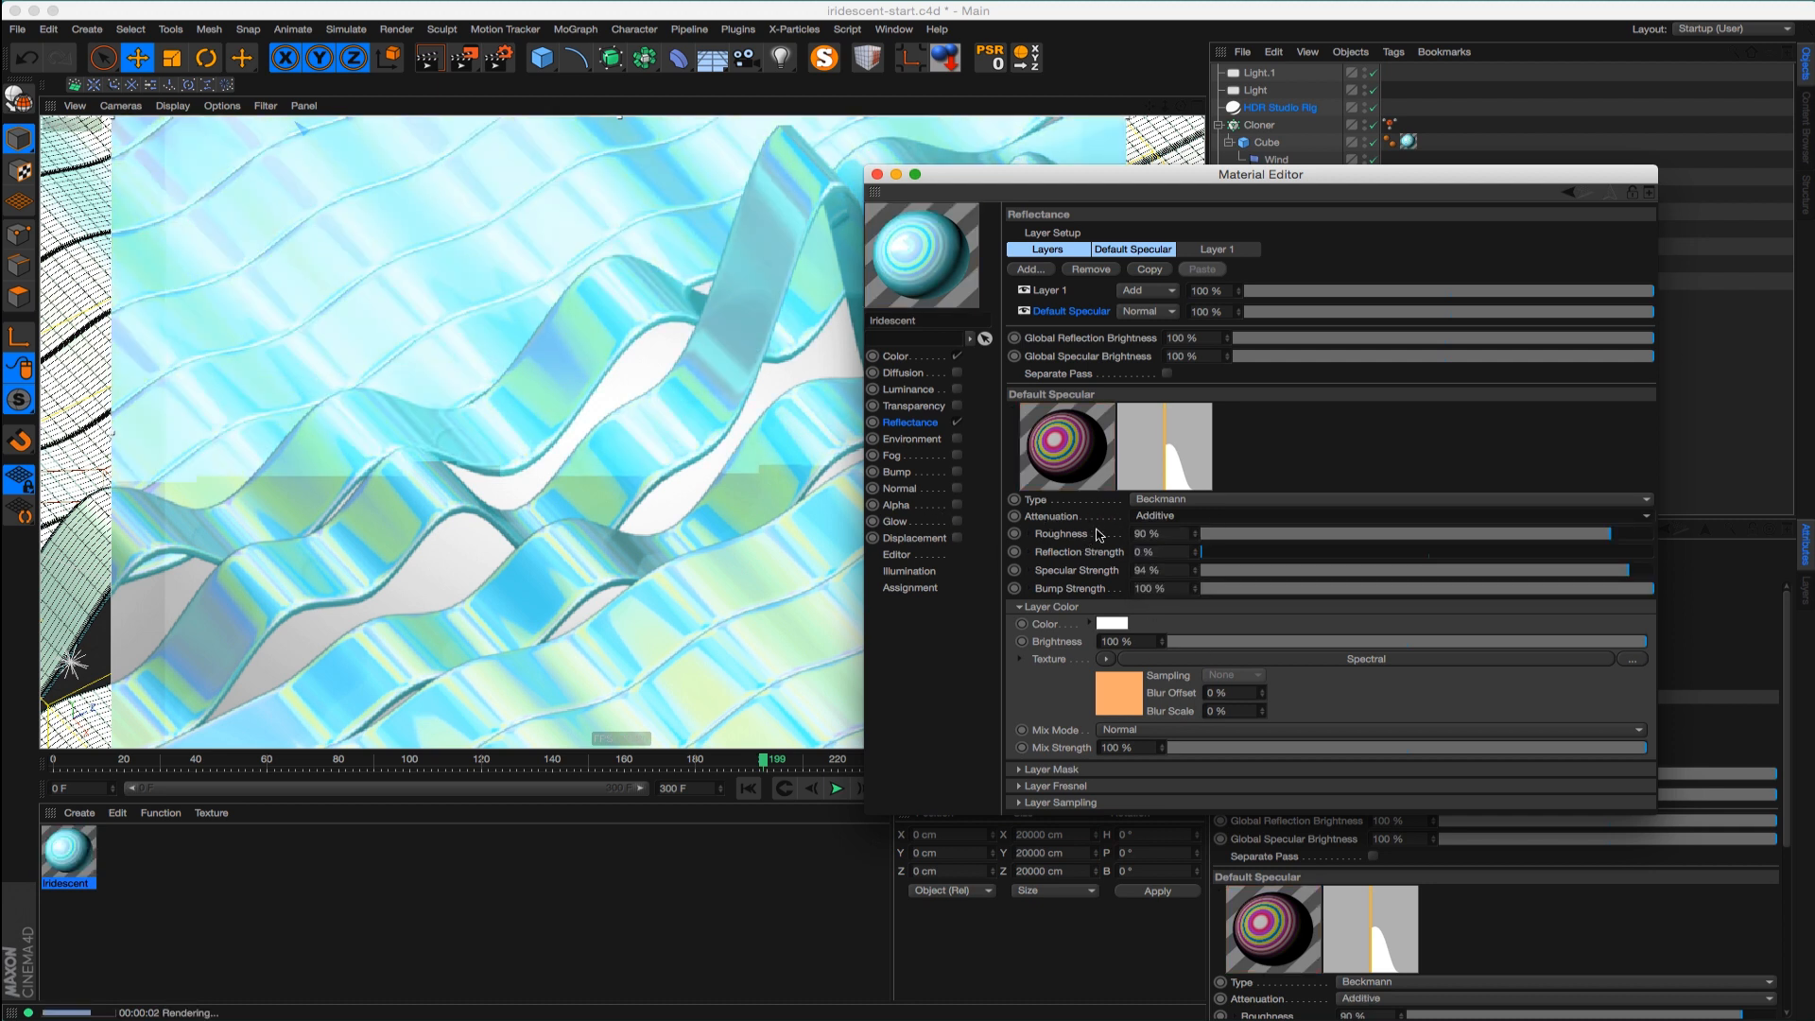
Try lower specular strengths on the Default Specular layer and set it to 155 %
left_click_drag(1536, 572, 1365, 575)
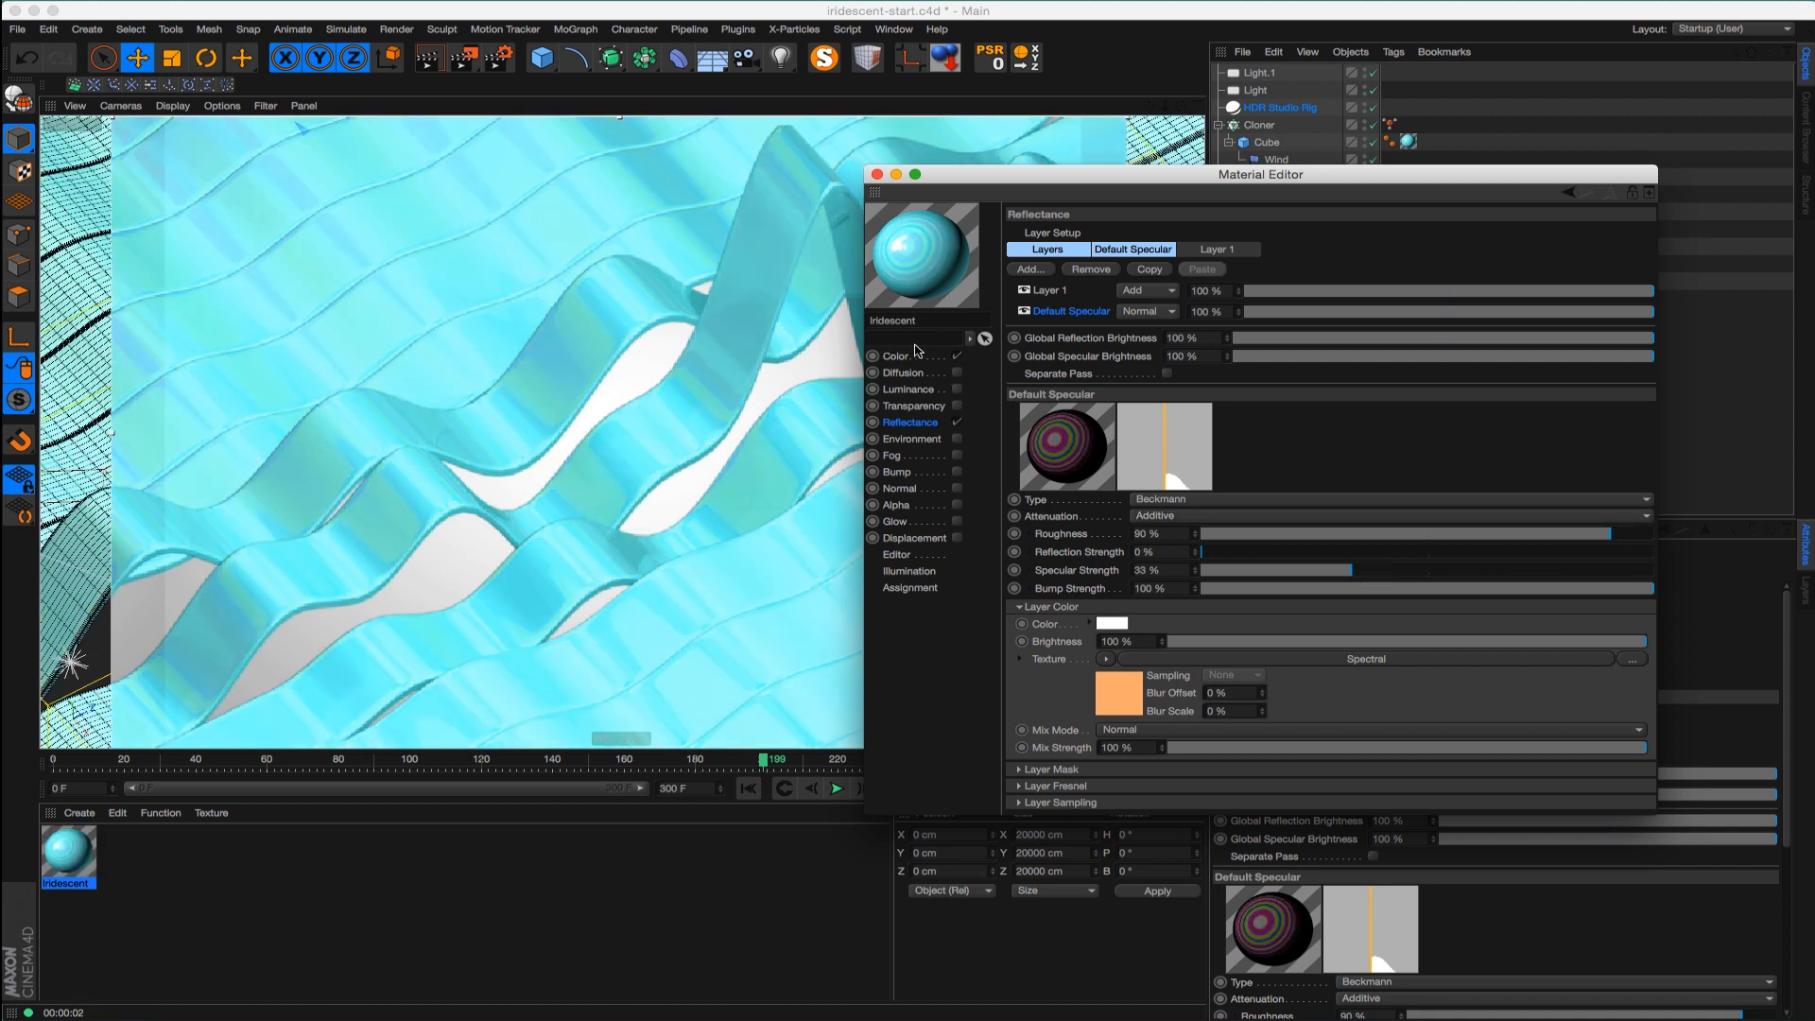
left_click_drag(1397, 582, 1565, 575)
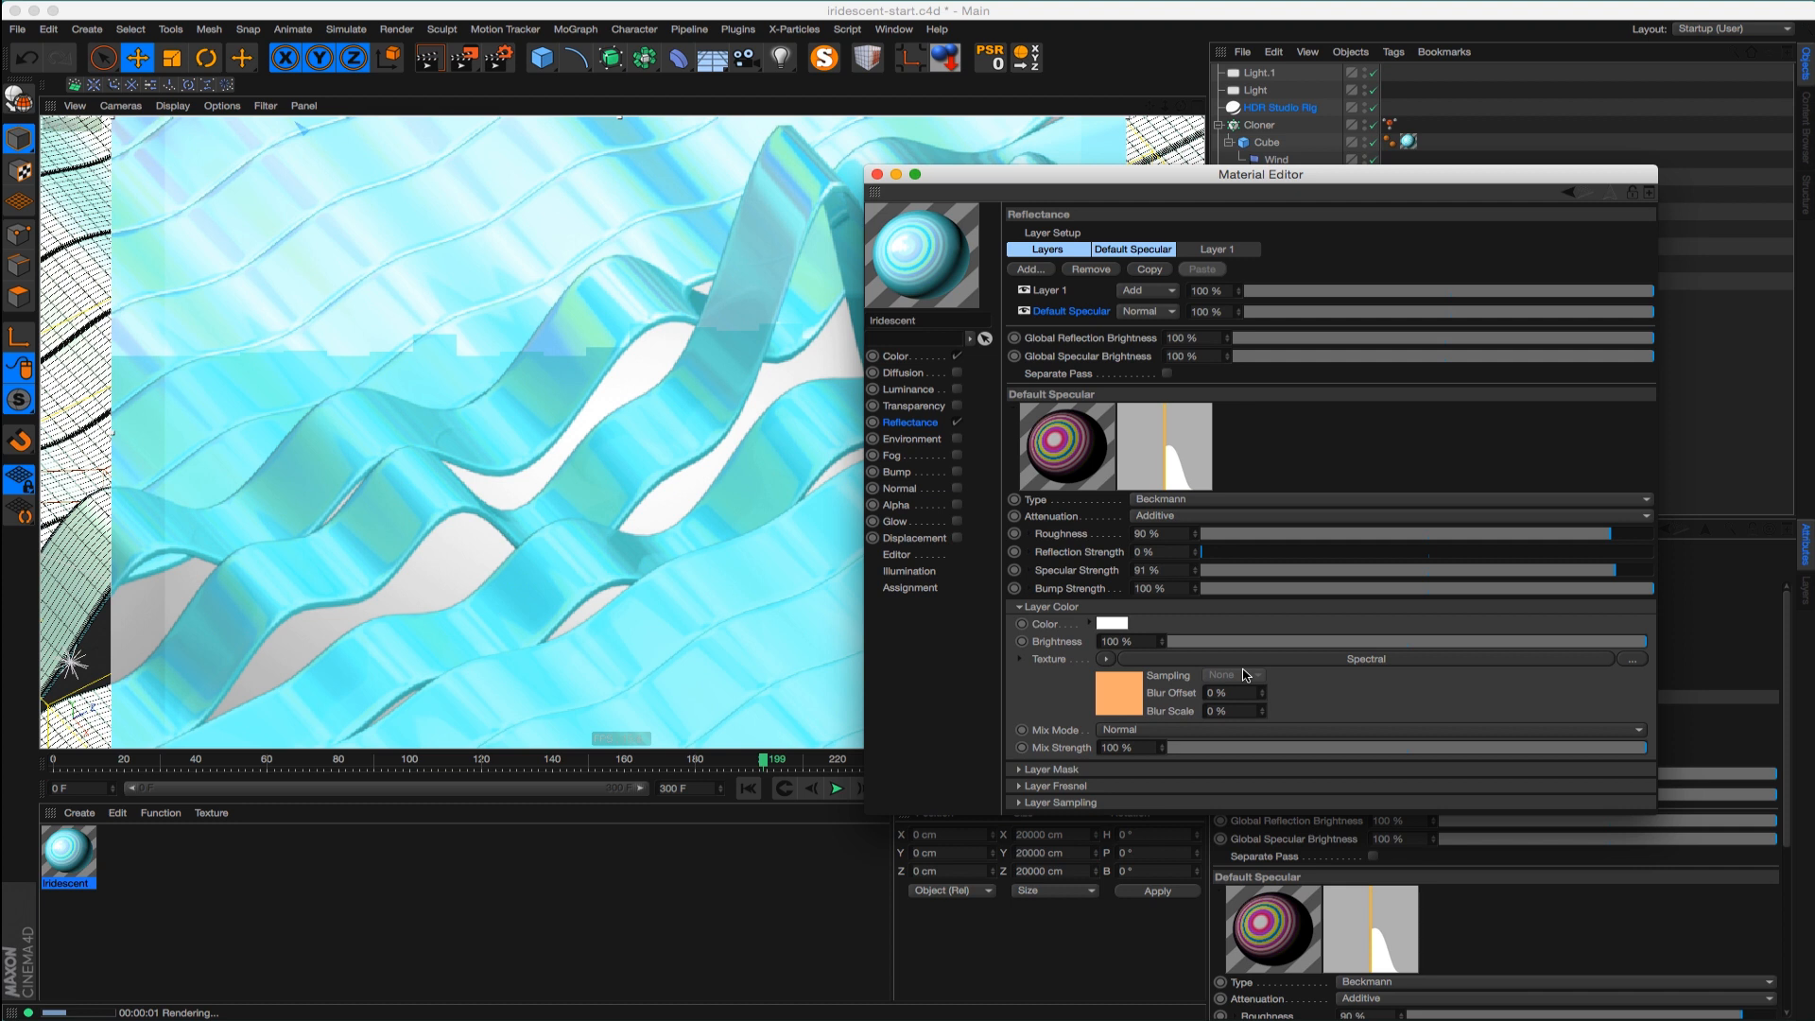
mouse_move(1195, 571)
left_mouse_down()
mouse_move(1198, 540)
mouse_move(1191, 574)
left_mouse_up()
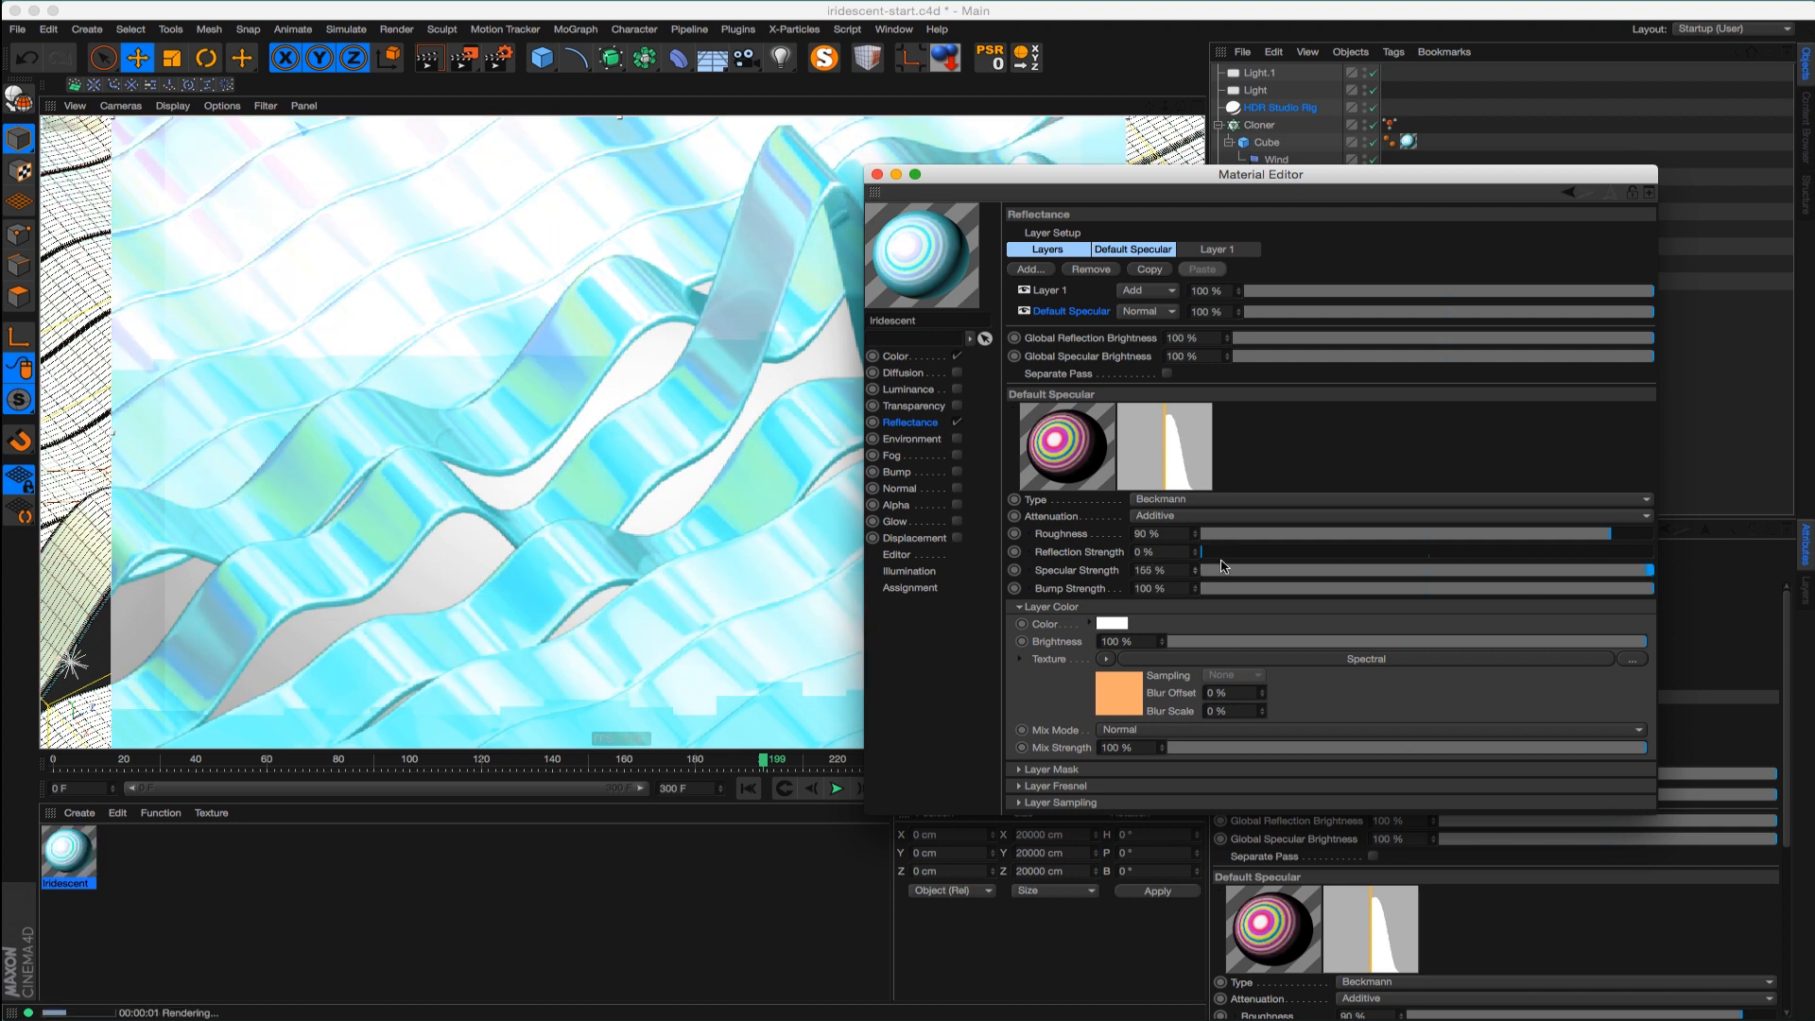
Set the Spectral texture's intensity to 118 % and its variation to 175 %
left_click(1271, 659)
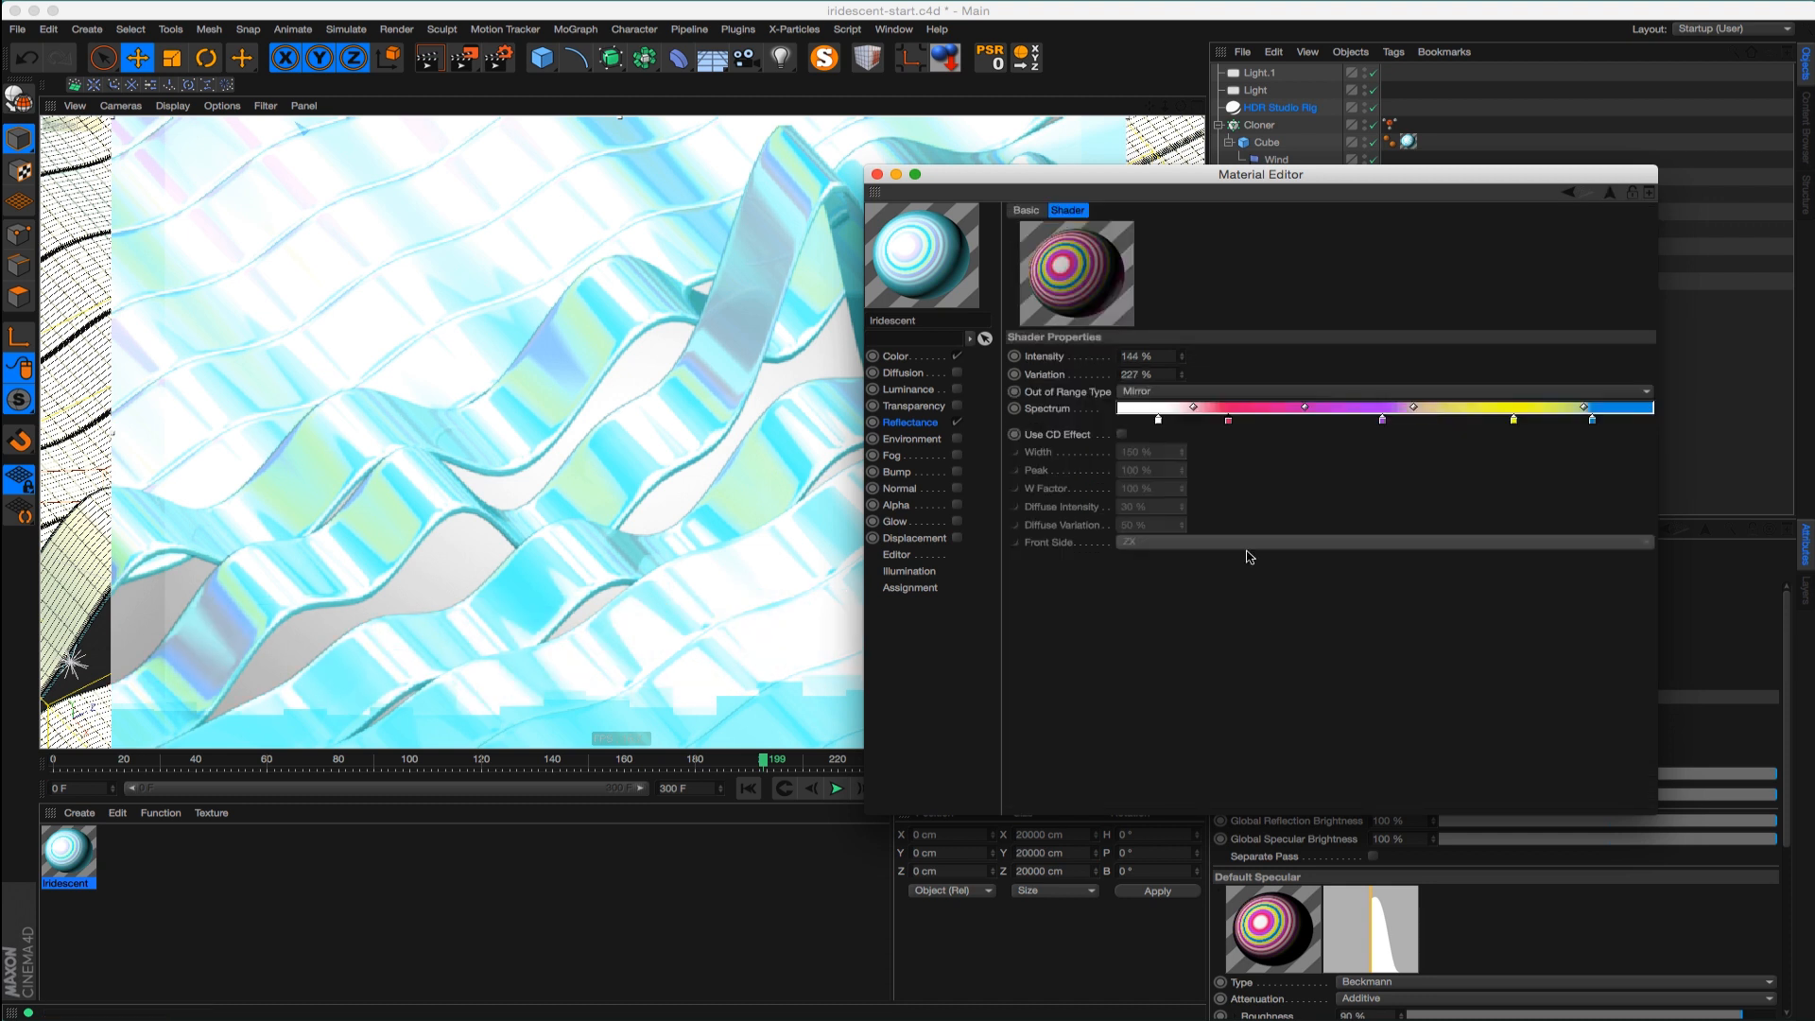
mouse_move(1182, 356)
left_mouse_down()
mouse_move(1182, 373)
mouse_move(1189, 339)
mouse_move(1183, 406)
mouse_move(1177, 387)
left_mouse_up()
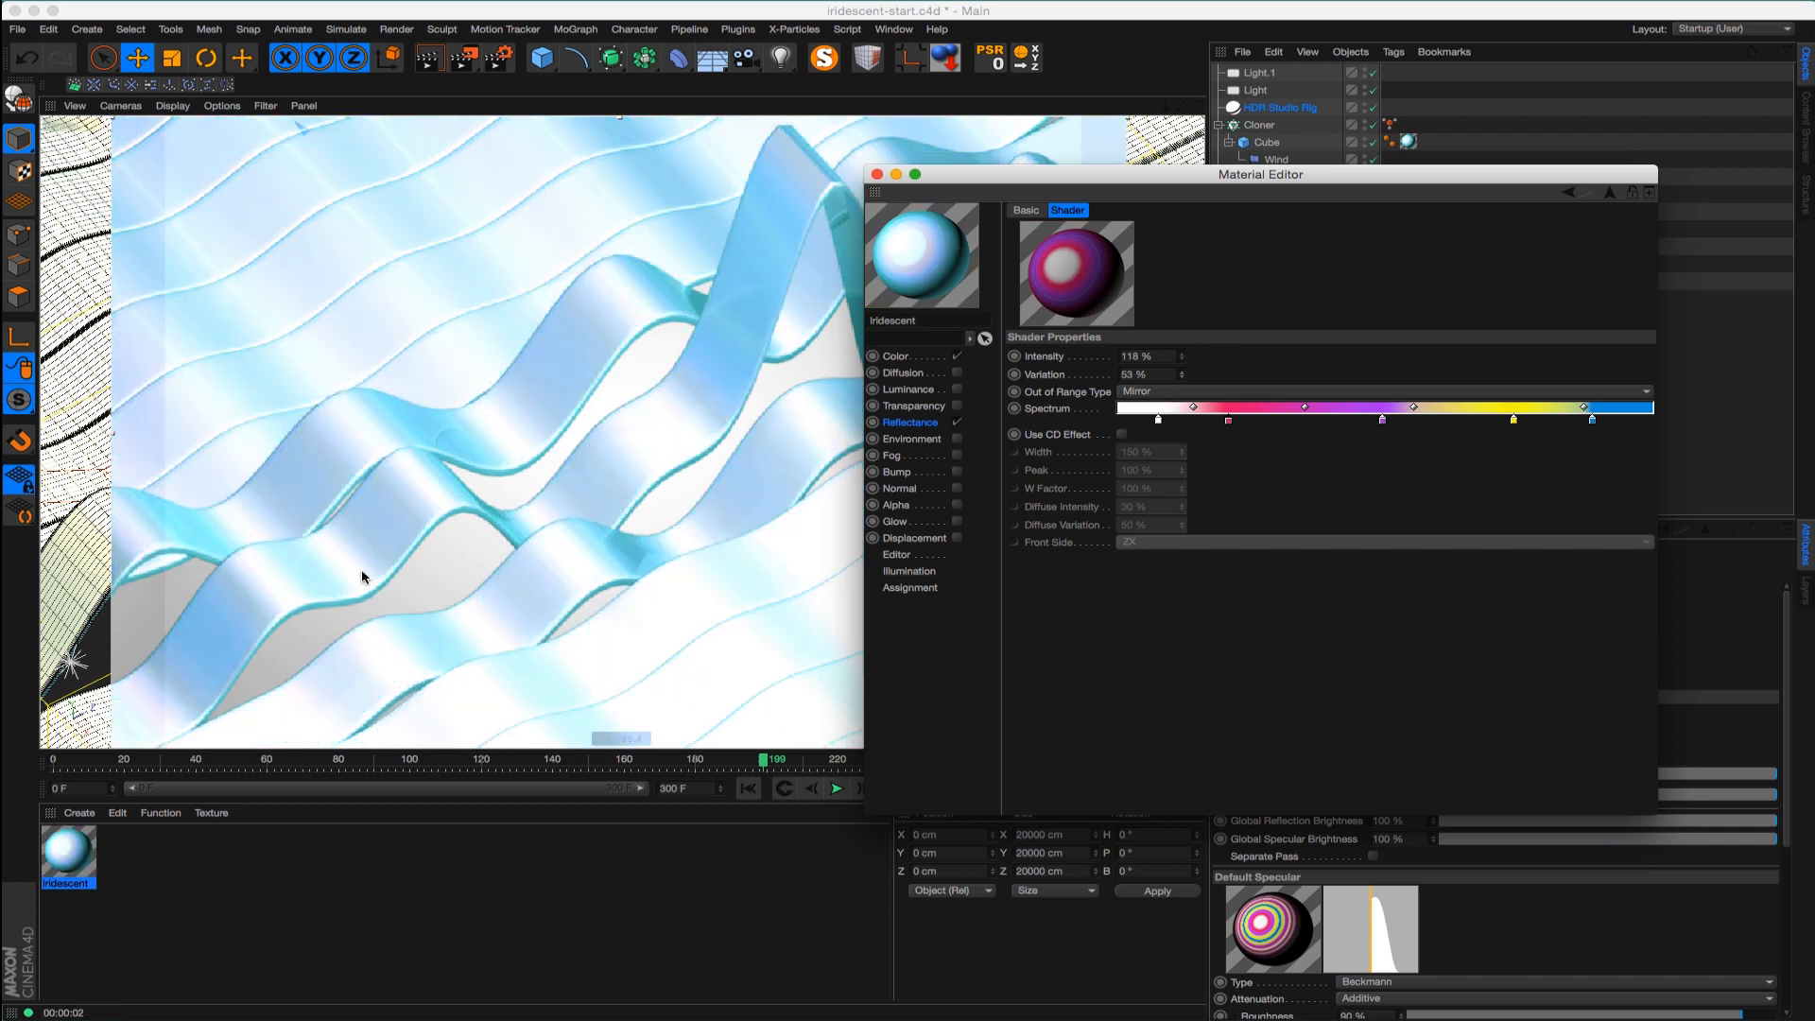
left_click_drag(1181, 379, 1194, 337)
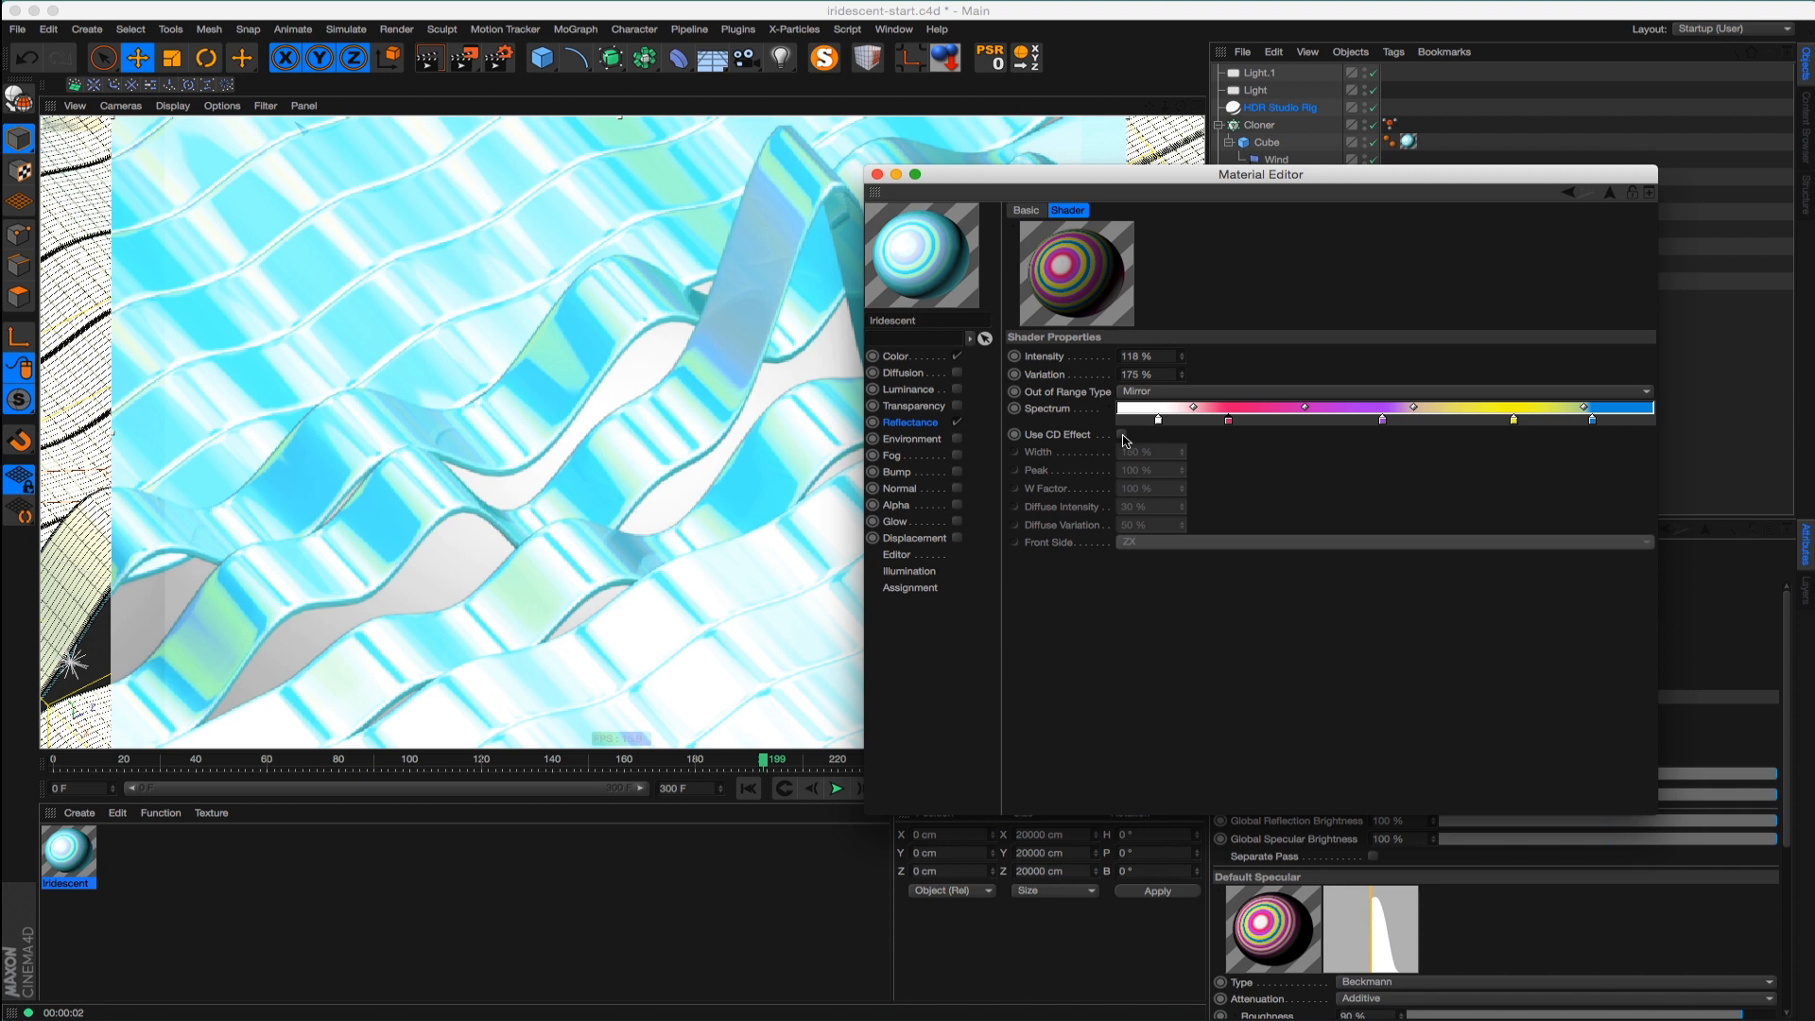
Enable the CD effect on the Spectral texture and set its width to 260 %
left_click(1123, 435)
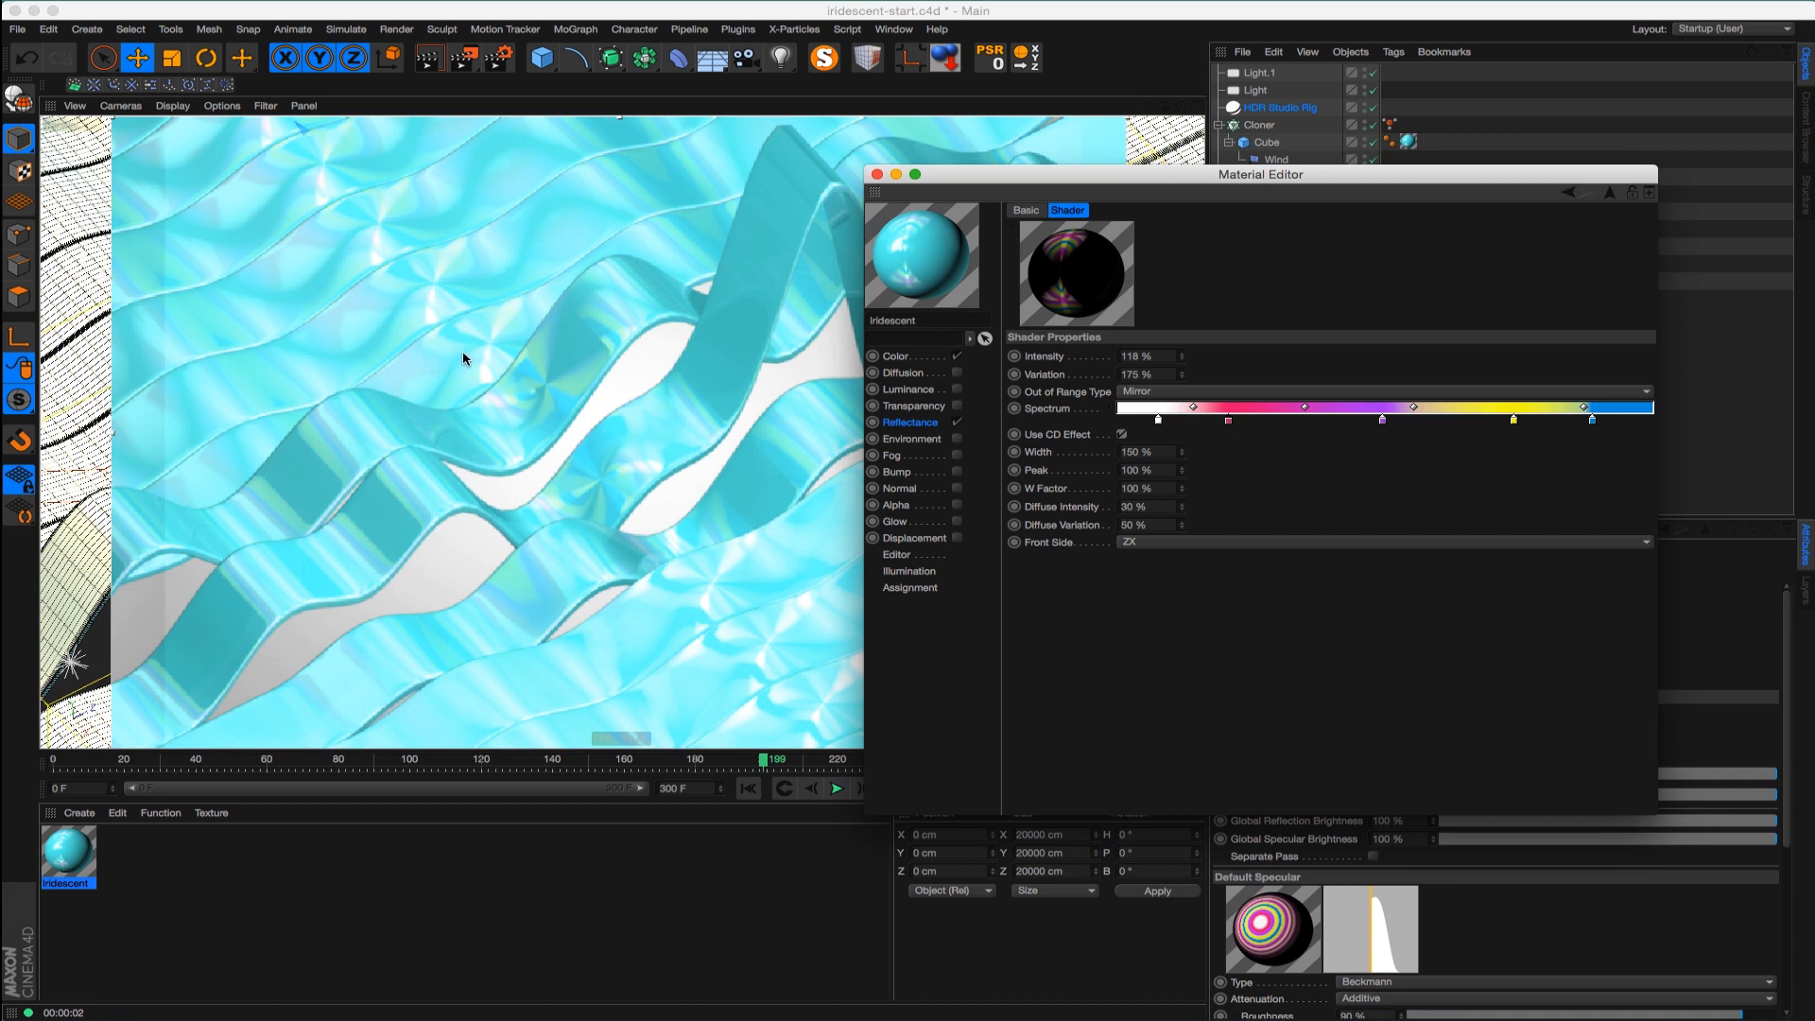
left_click(1076, 440)
left_click(544, 489)
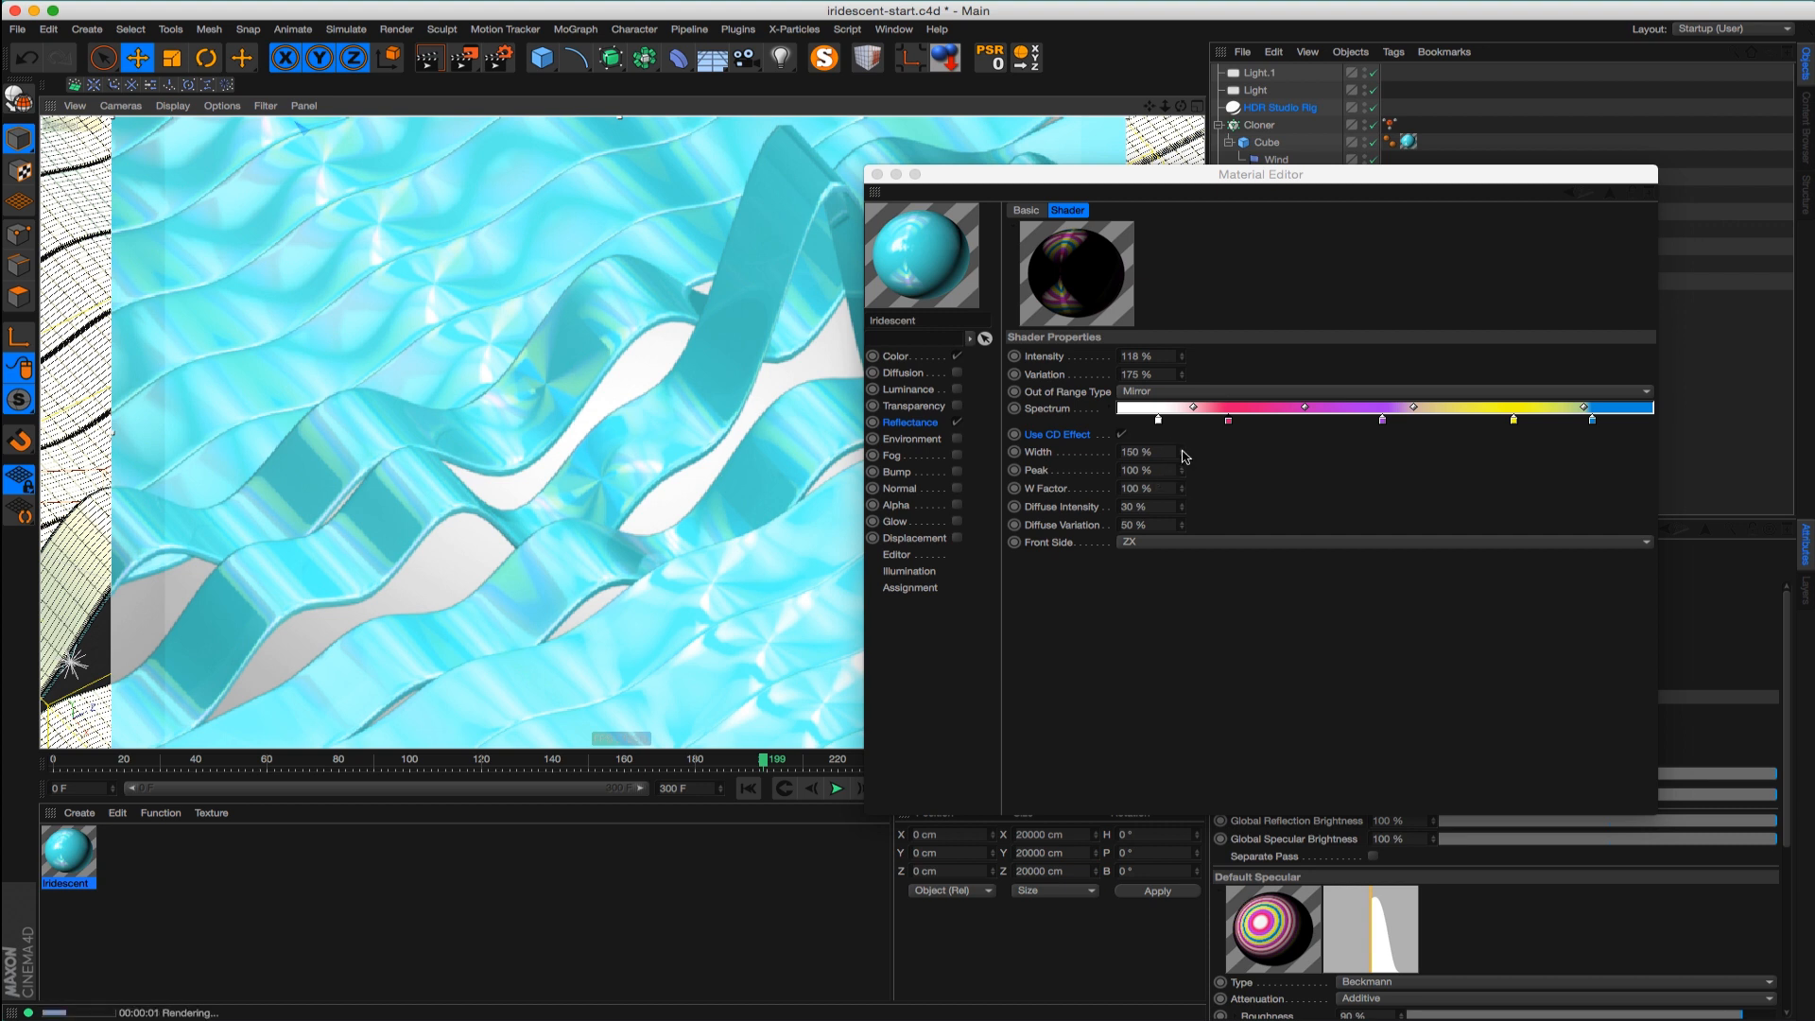
left_click_drag(1181, 456, 1193, 411)
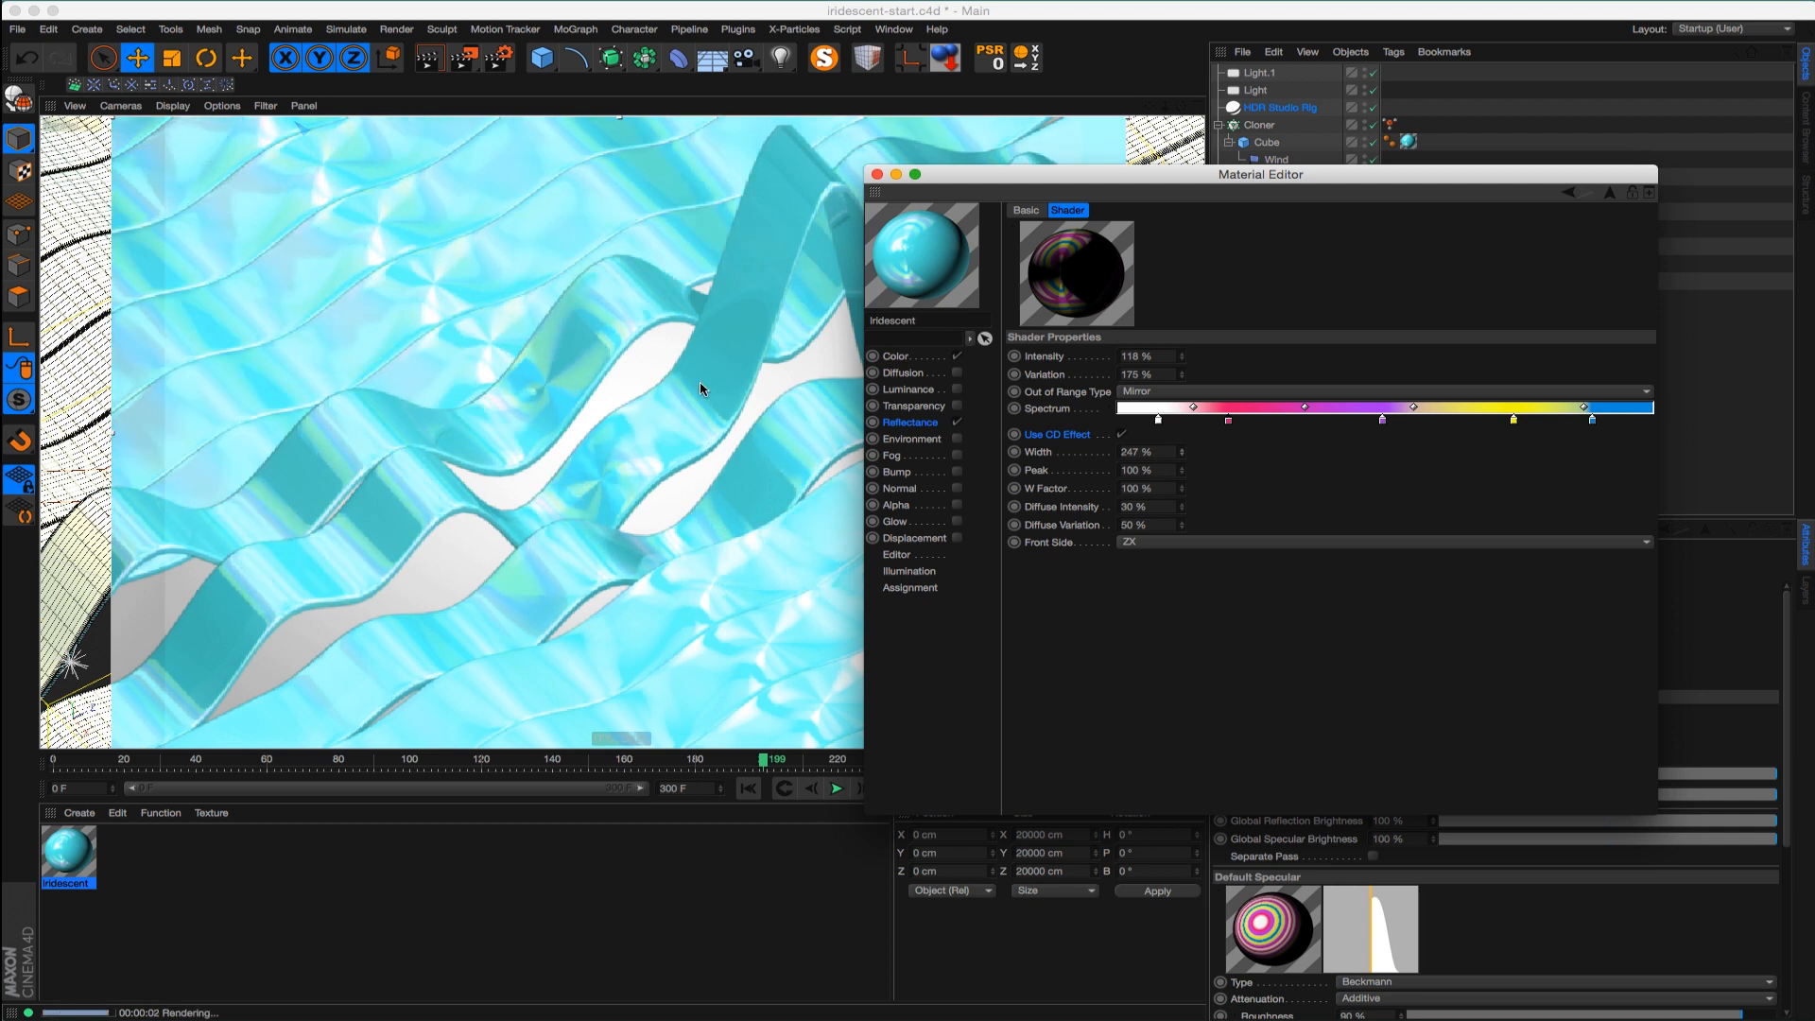
left_click_drag(1182, 455, 1183, 444)
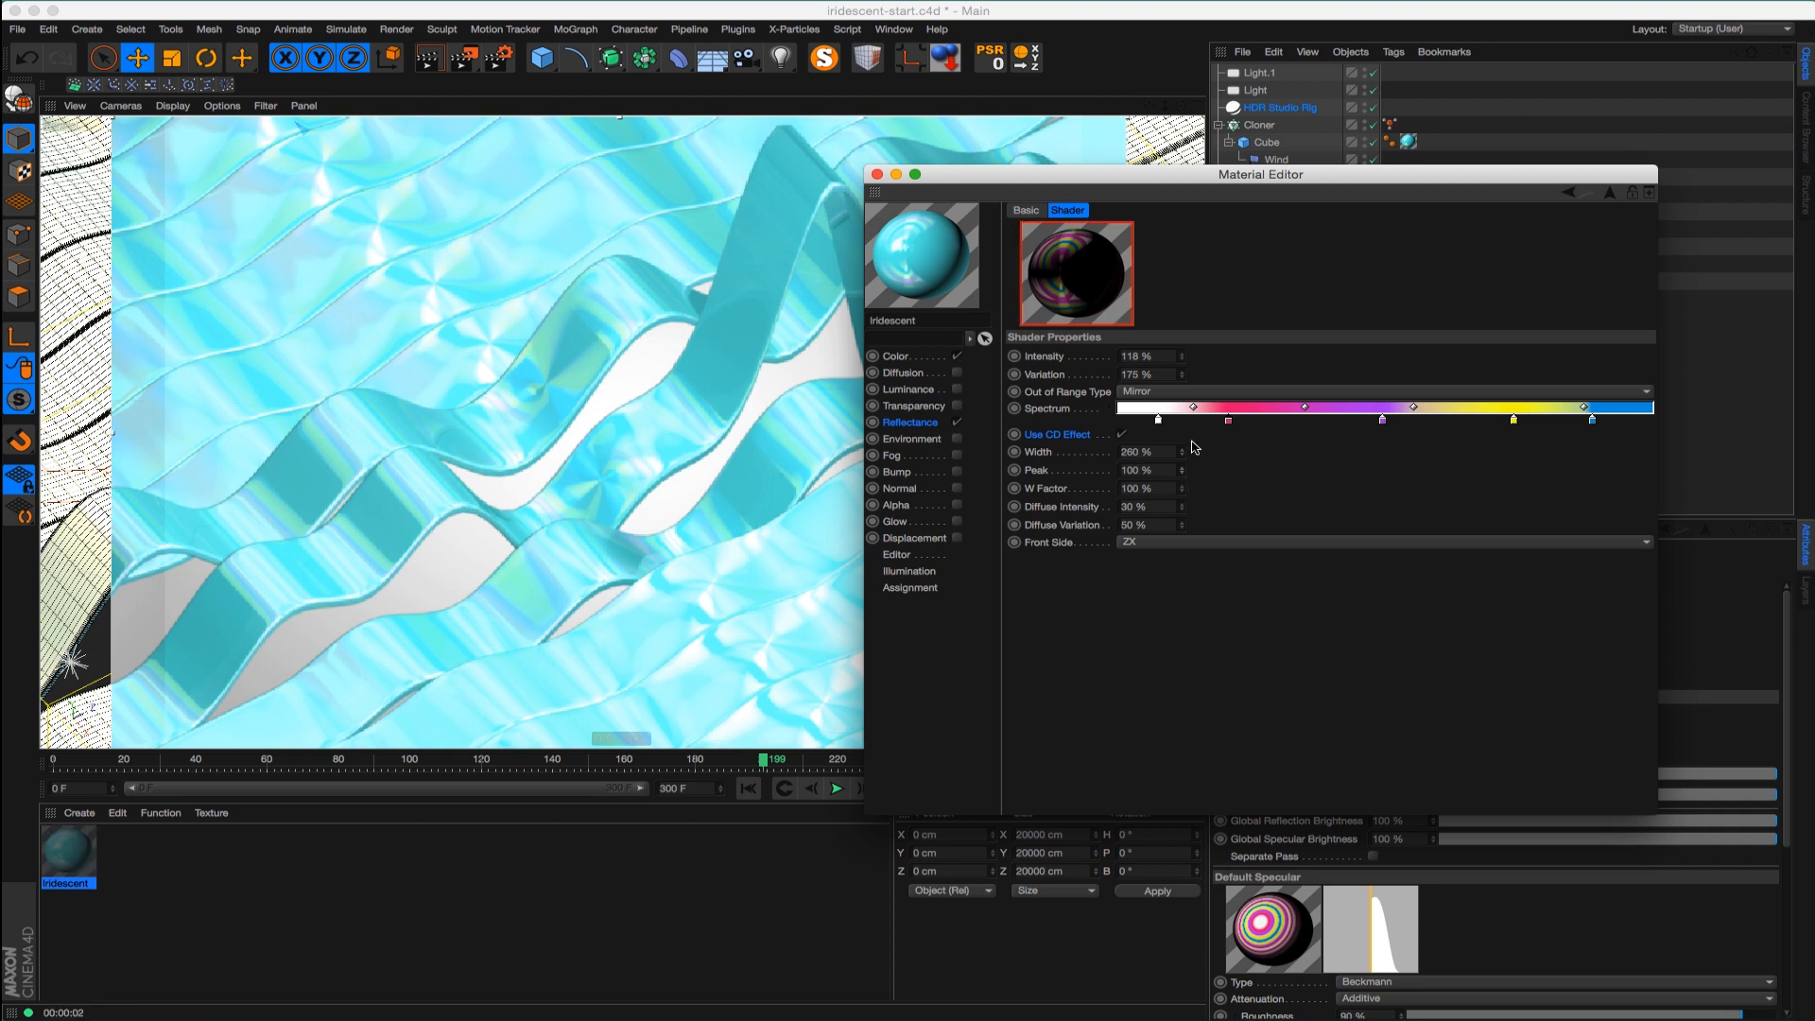
Set the CD effect's peak to 53 % and its W factor to 44 %
left_click_drag(1187, 476, 1184, 488)
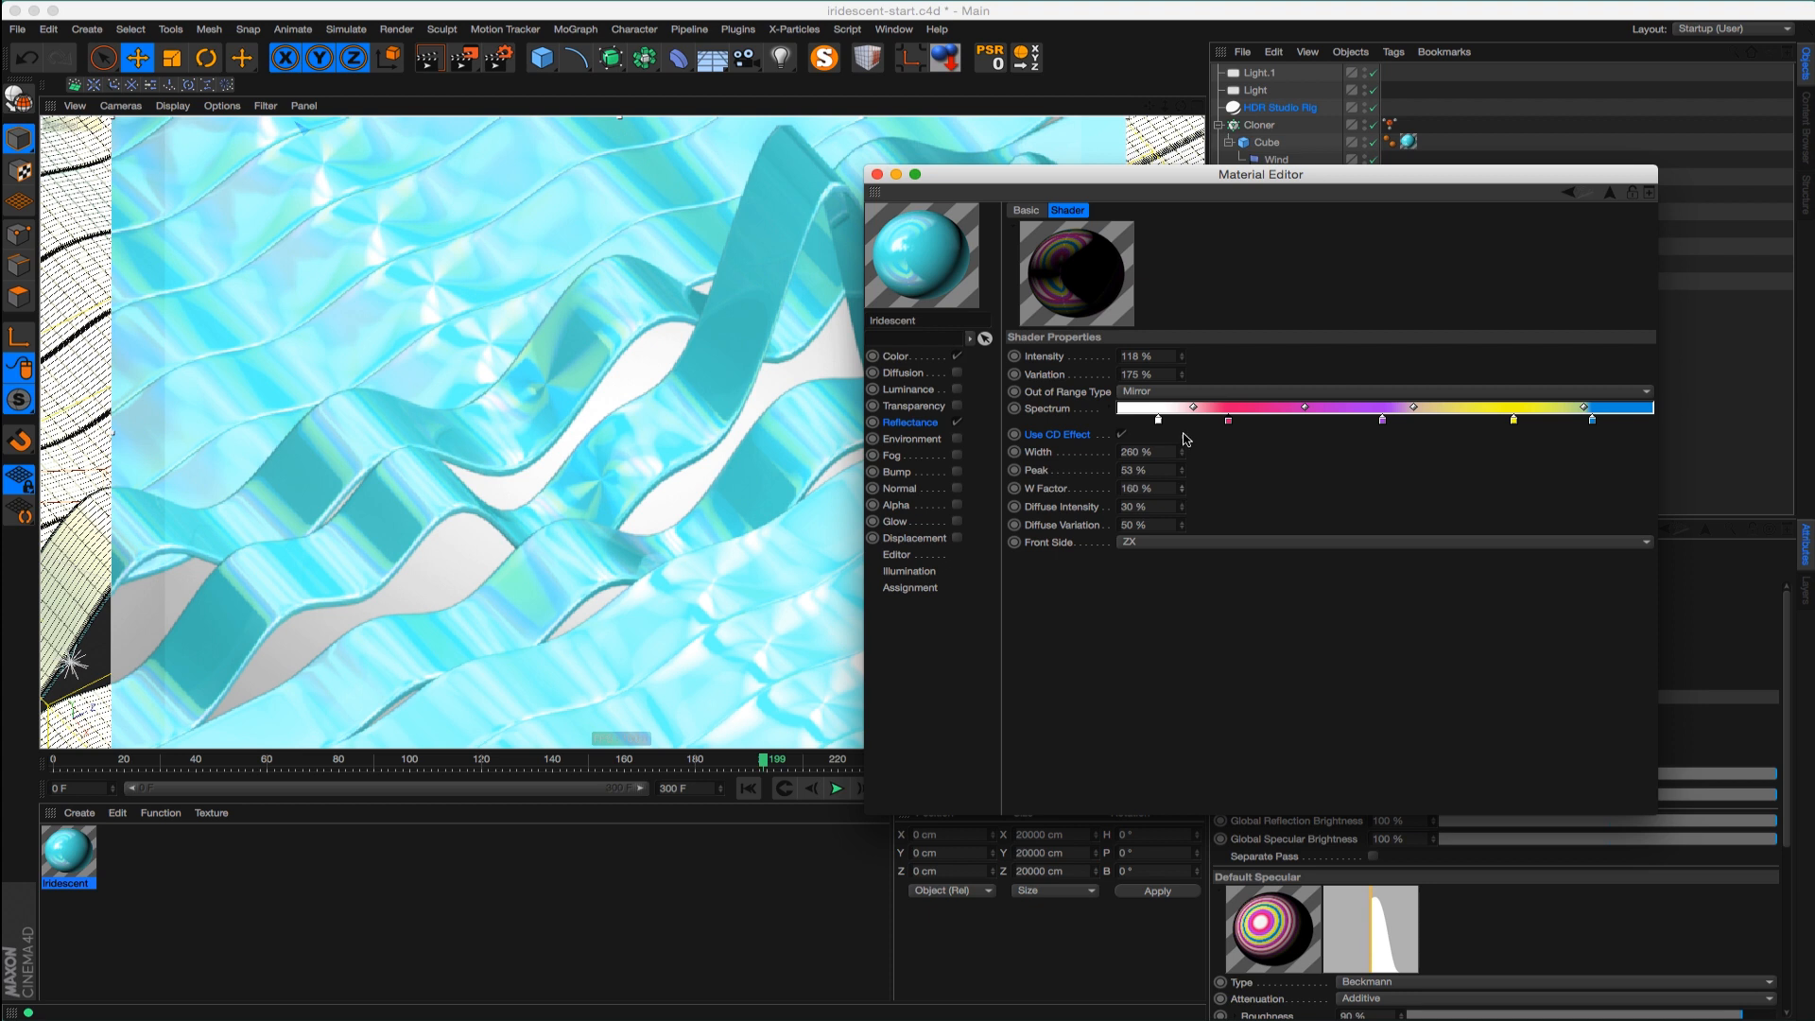
right_click(1182, 490)
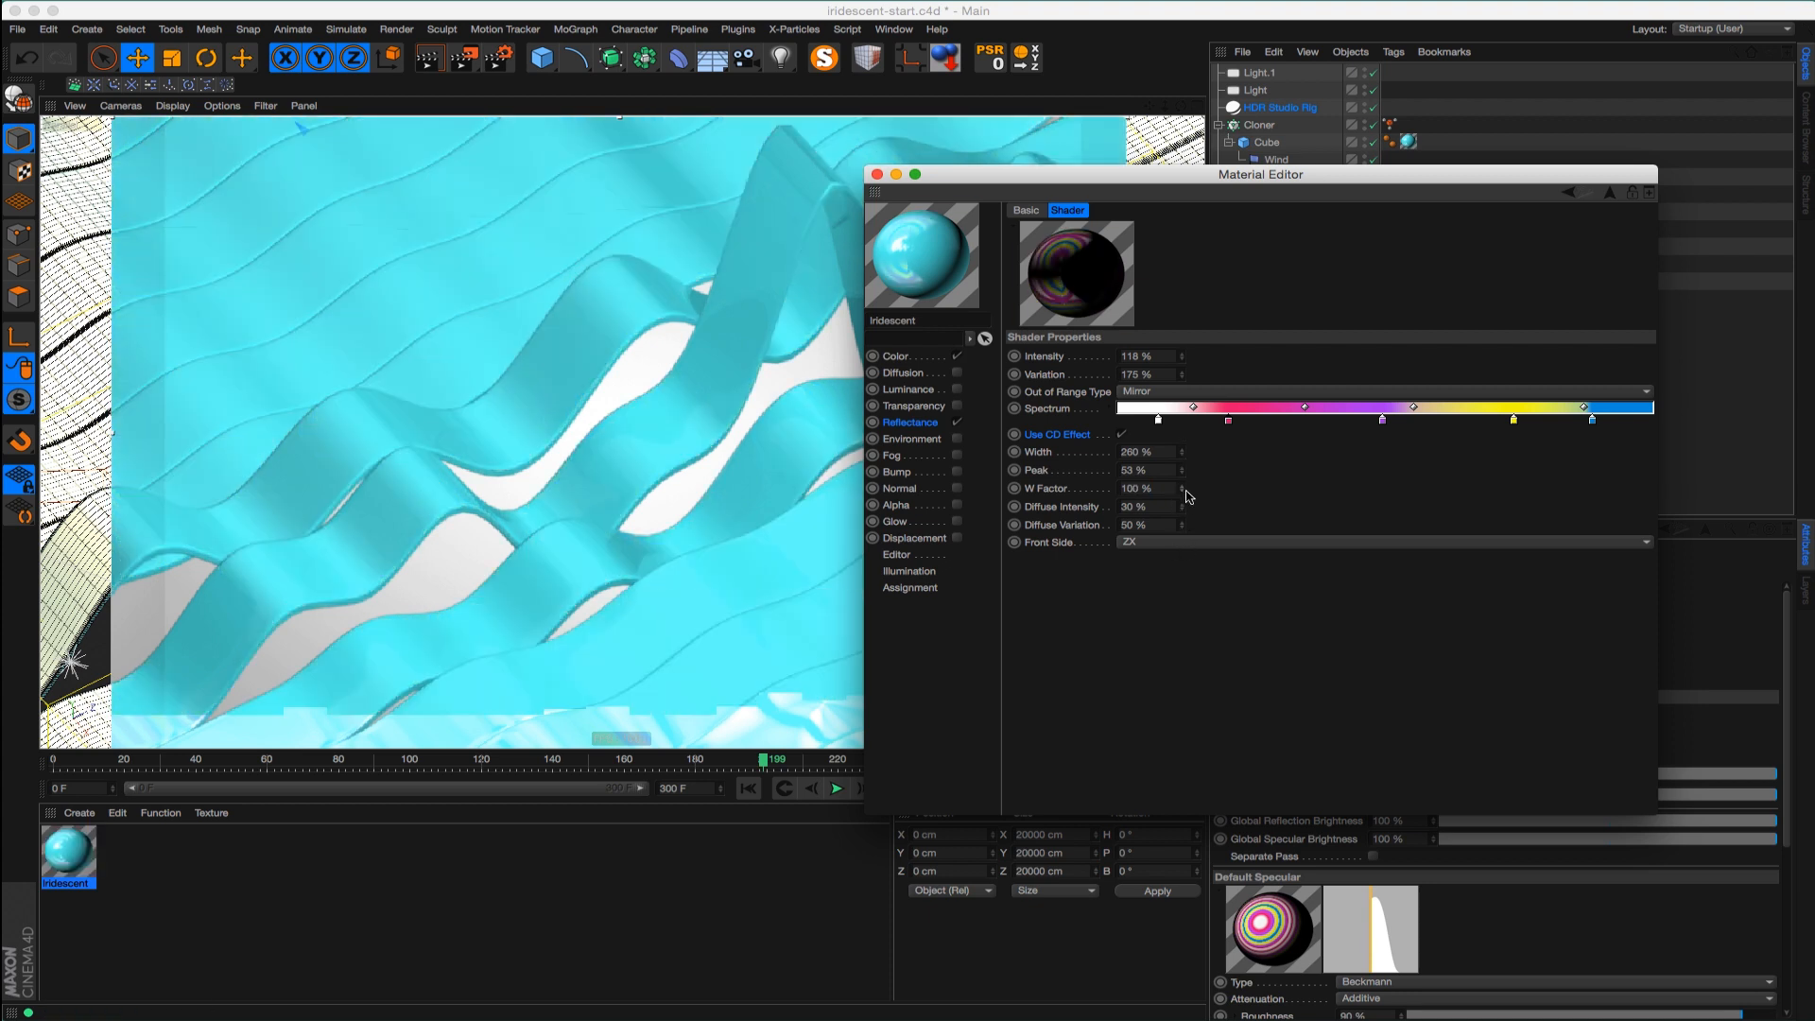
left_click_drag(1183, 491, 1193, 515)
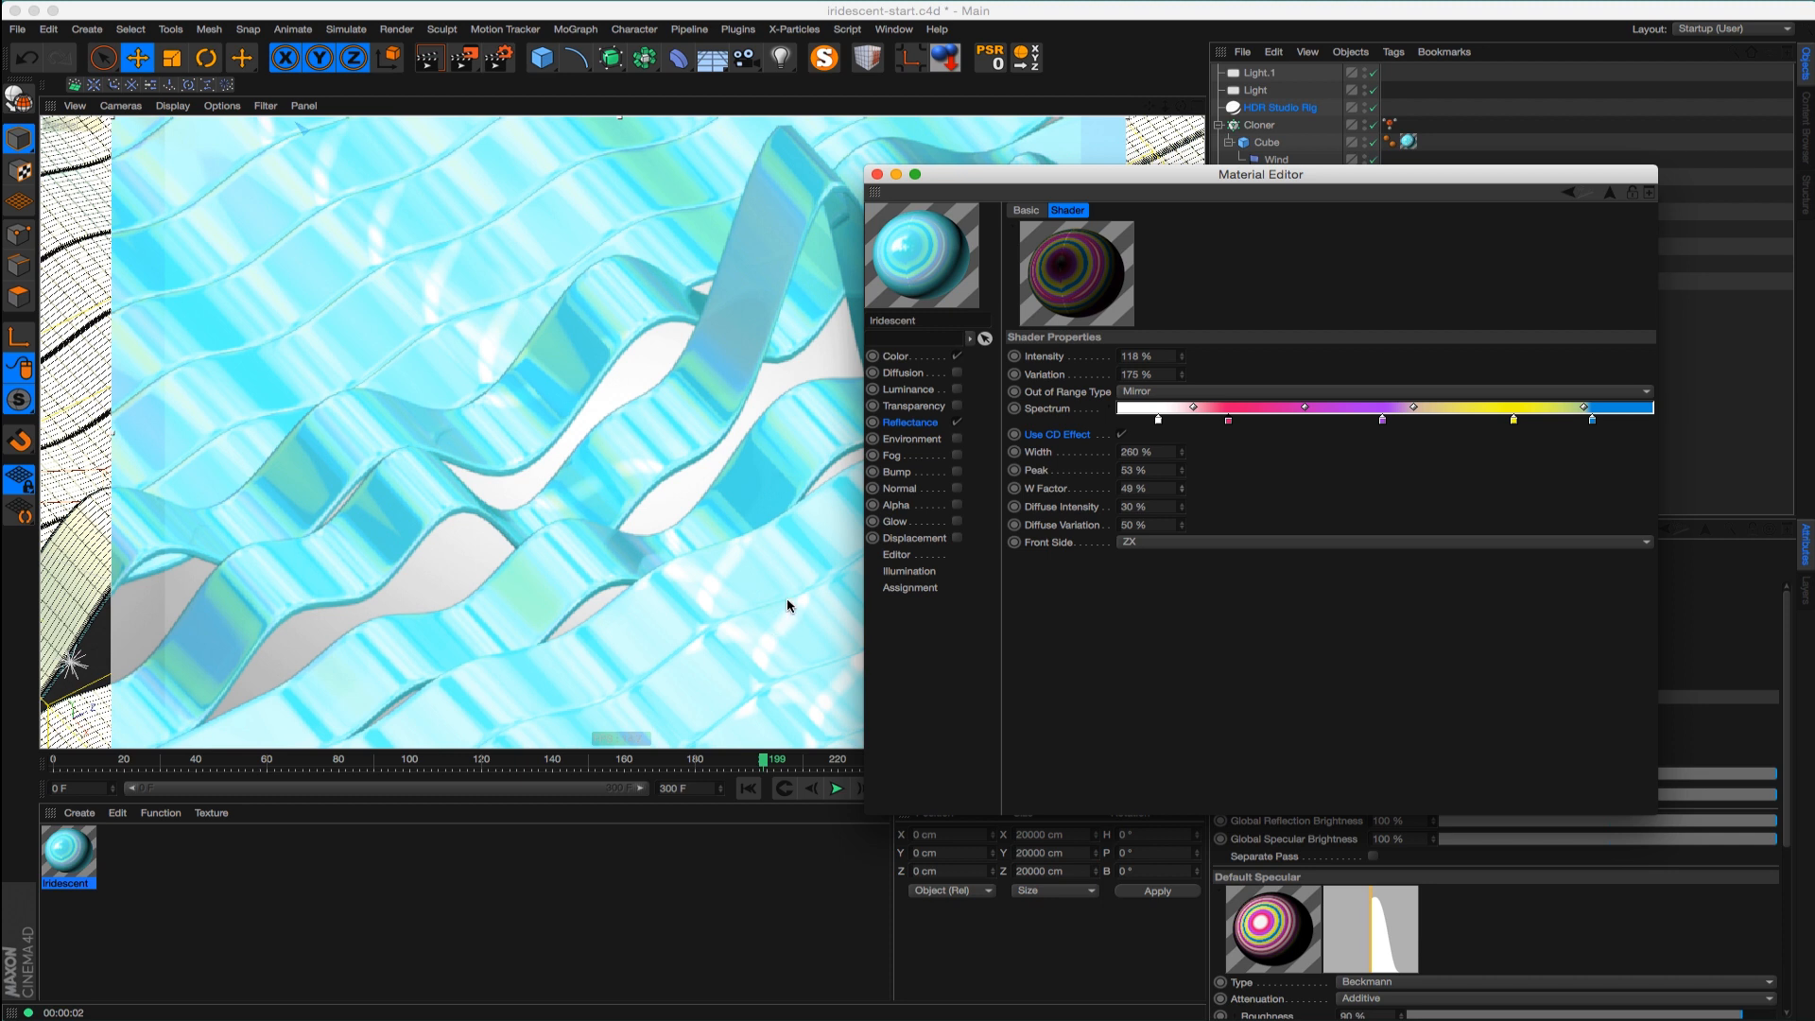
left_click(488, 500)
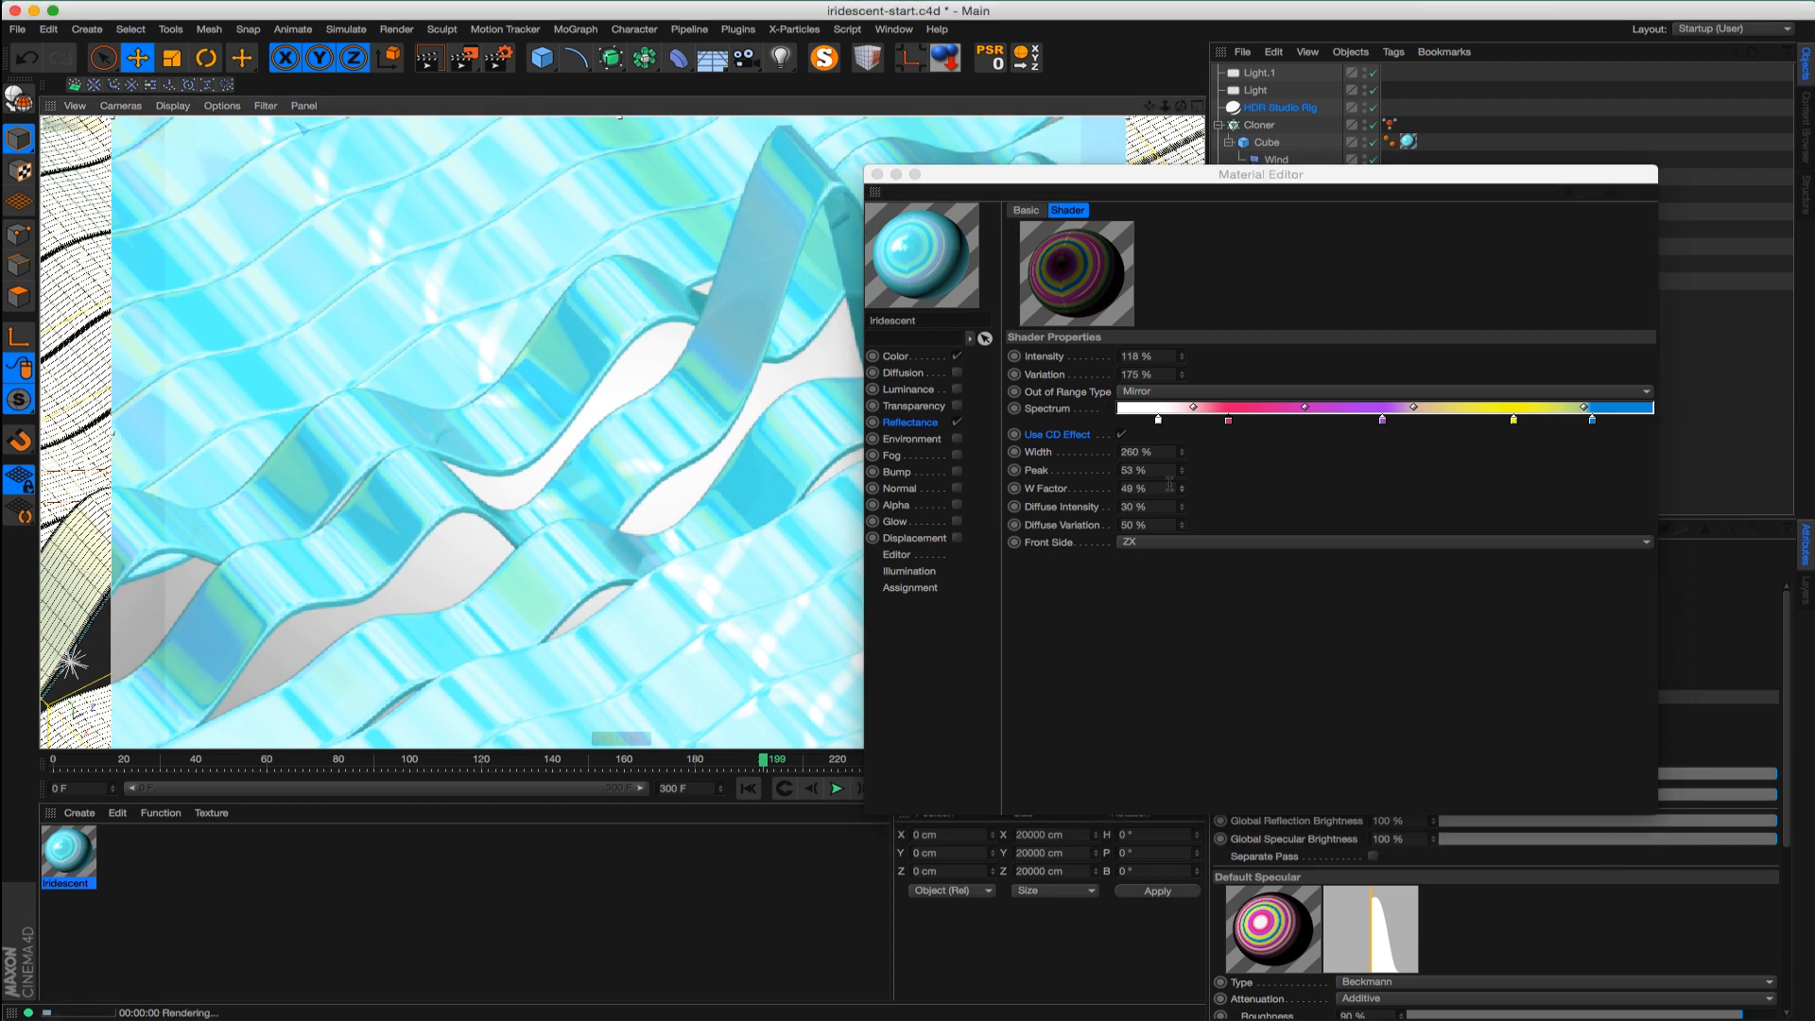
left_click_drag(1180, 489, 1187, 507)
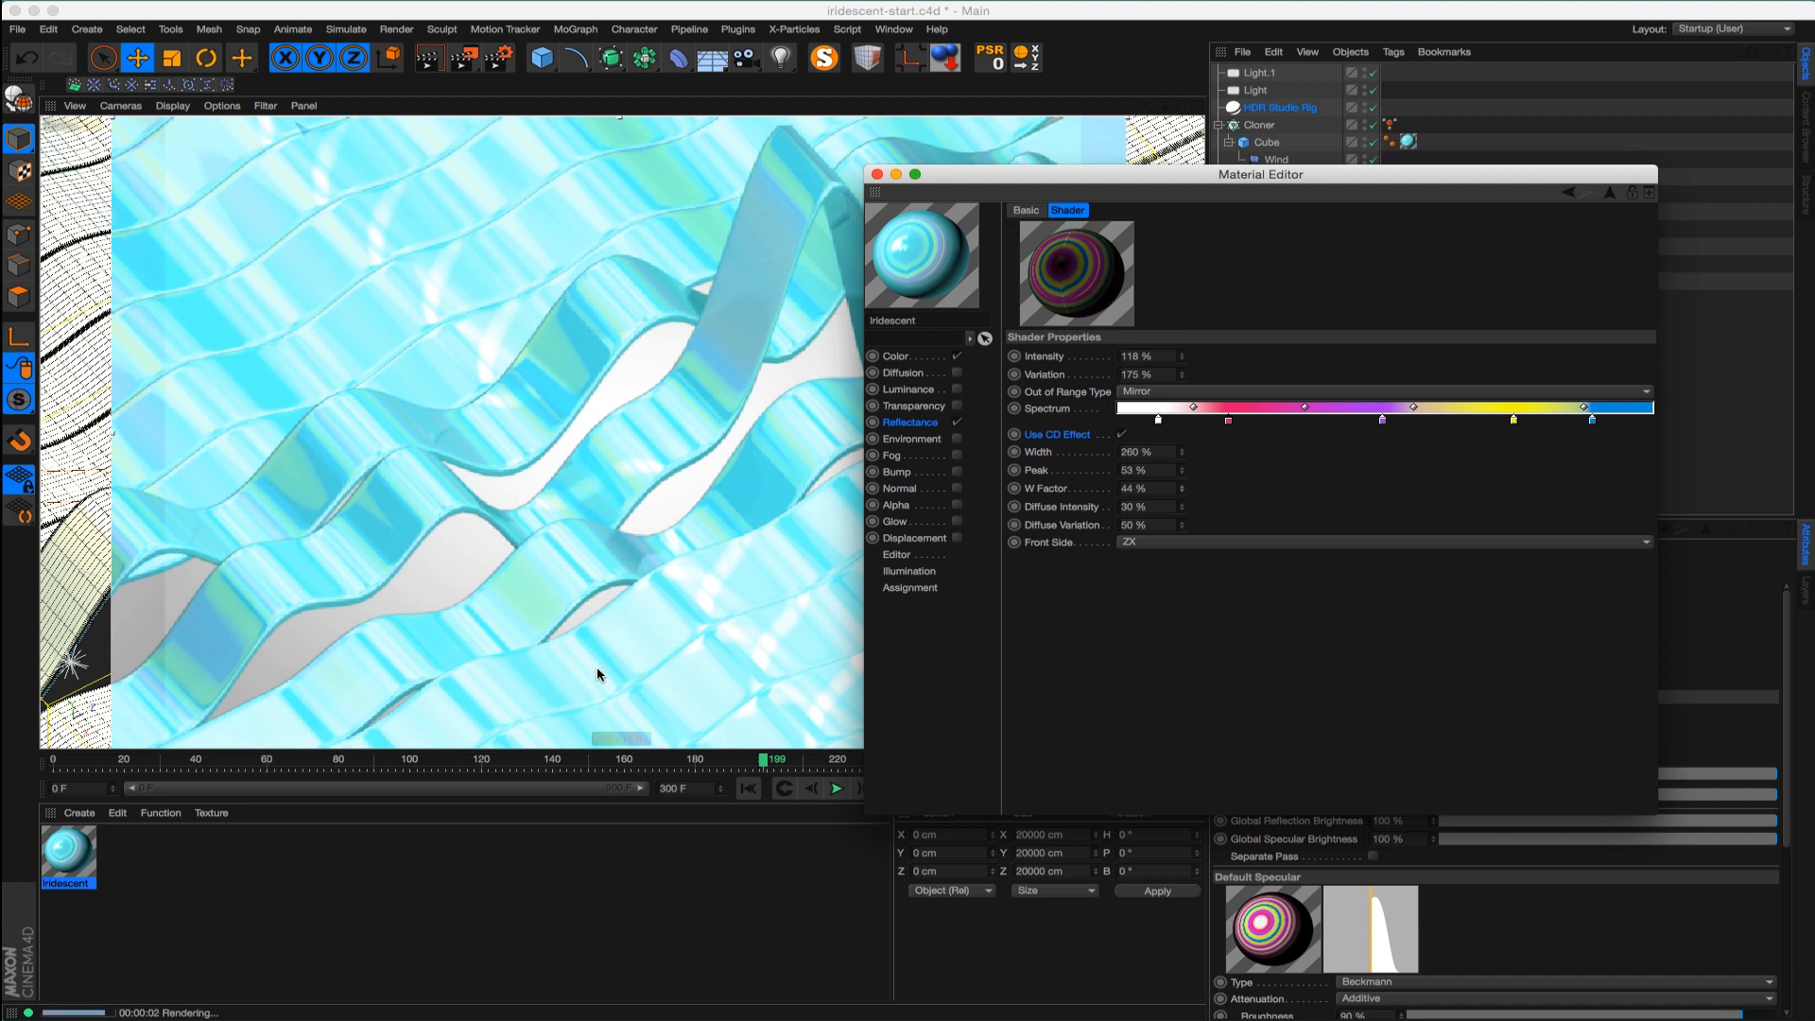
left_click(770, 404)
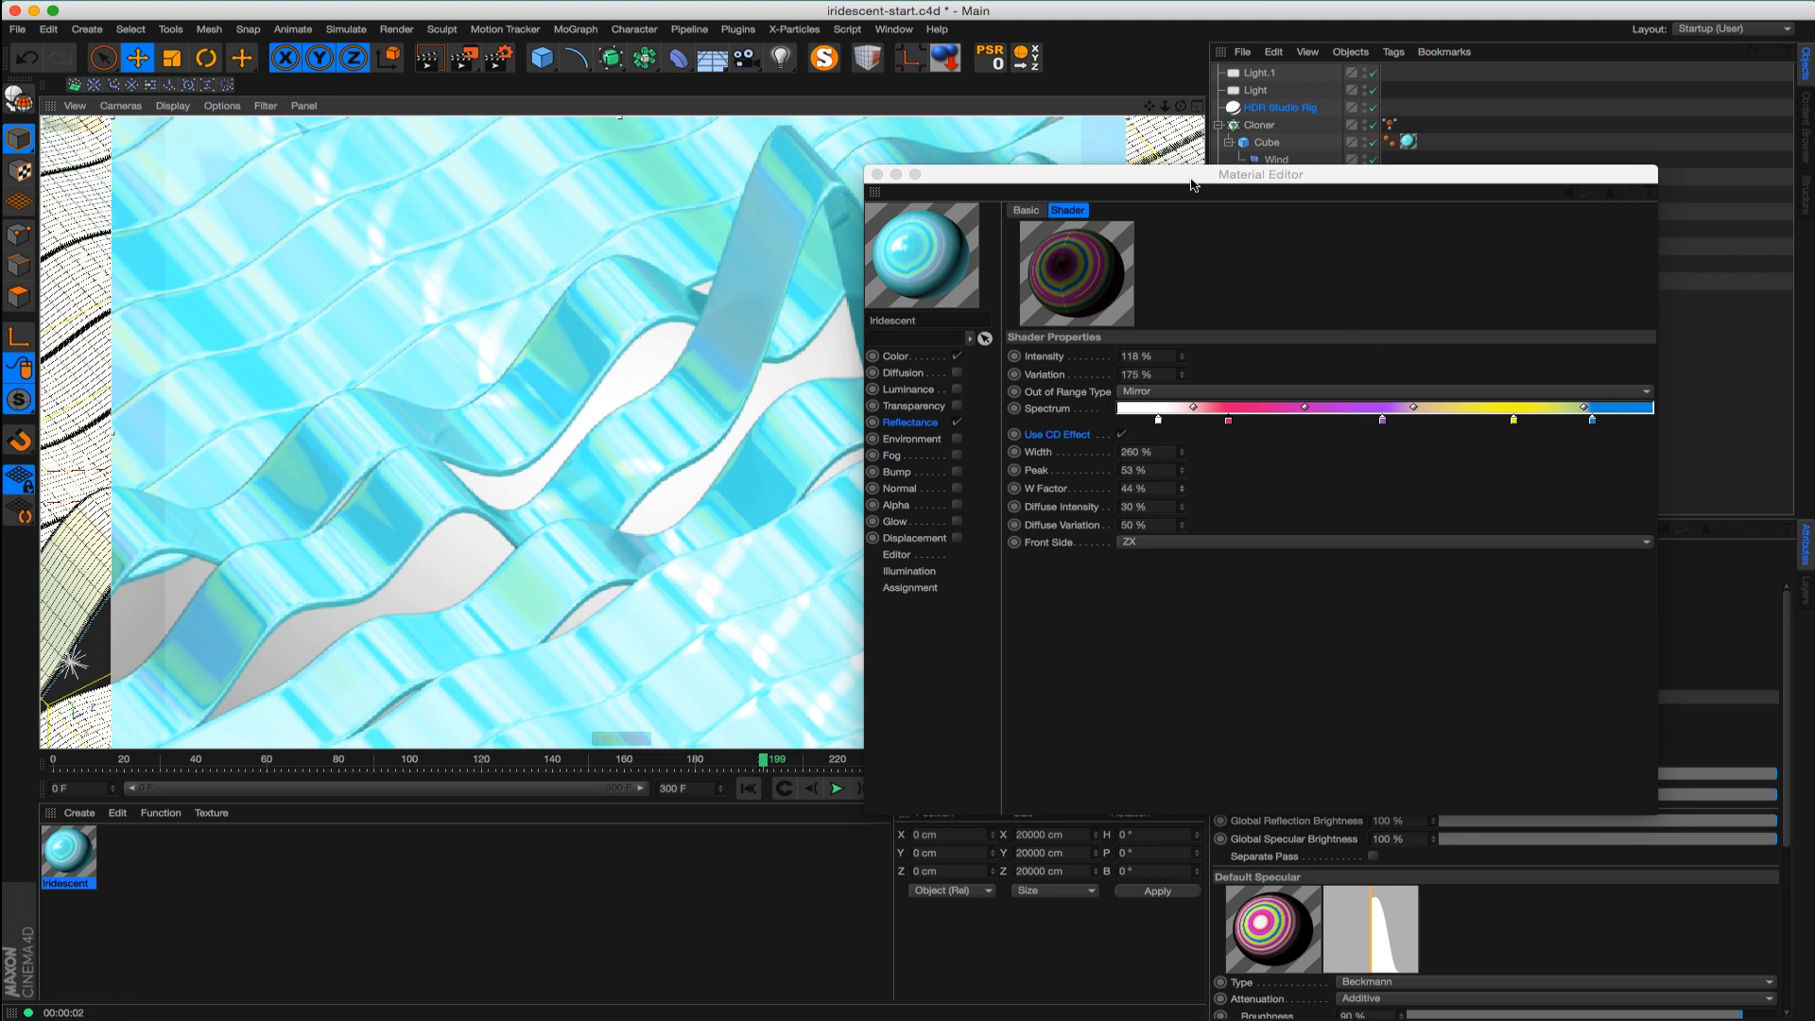
Set the CD effect's diffuse intensity to 15 %, keeping more of the render preview uncovered
left_click_drag(1193, 185, 1276, 181)
double_click(1216, 484)
left_click_drag(1266, 504, 1288, 473)
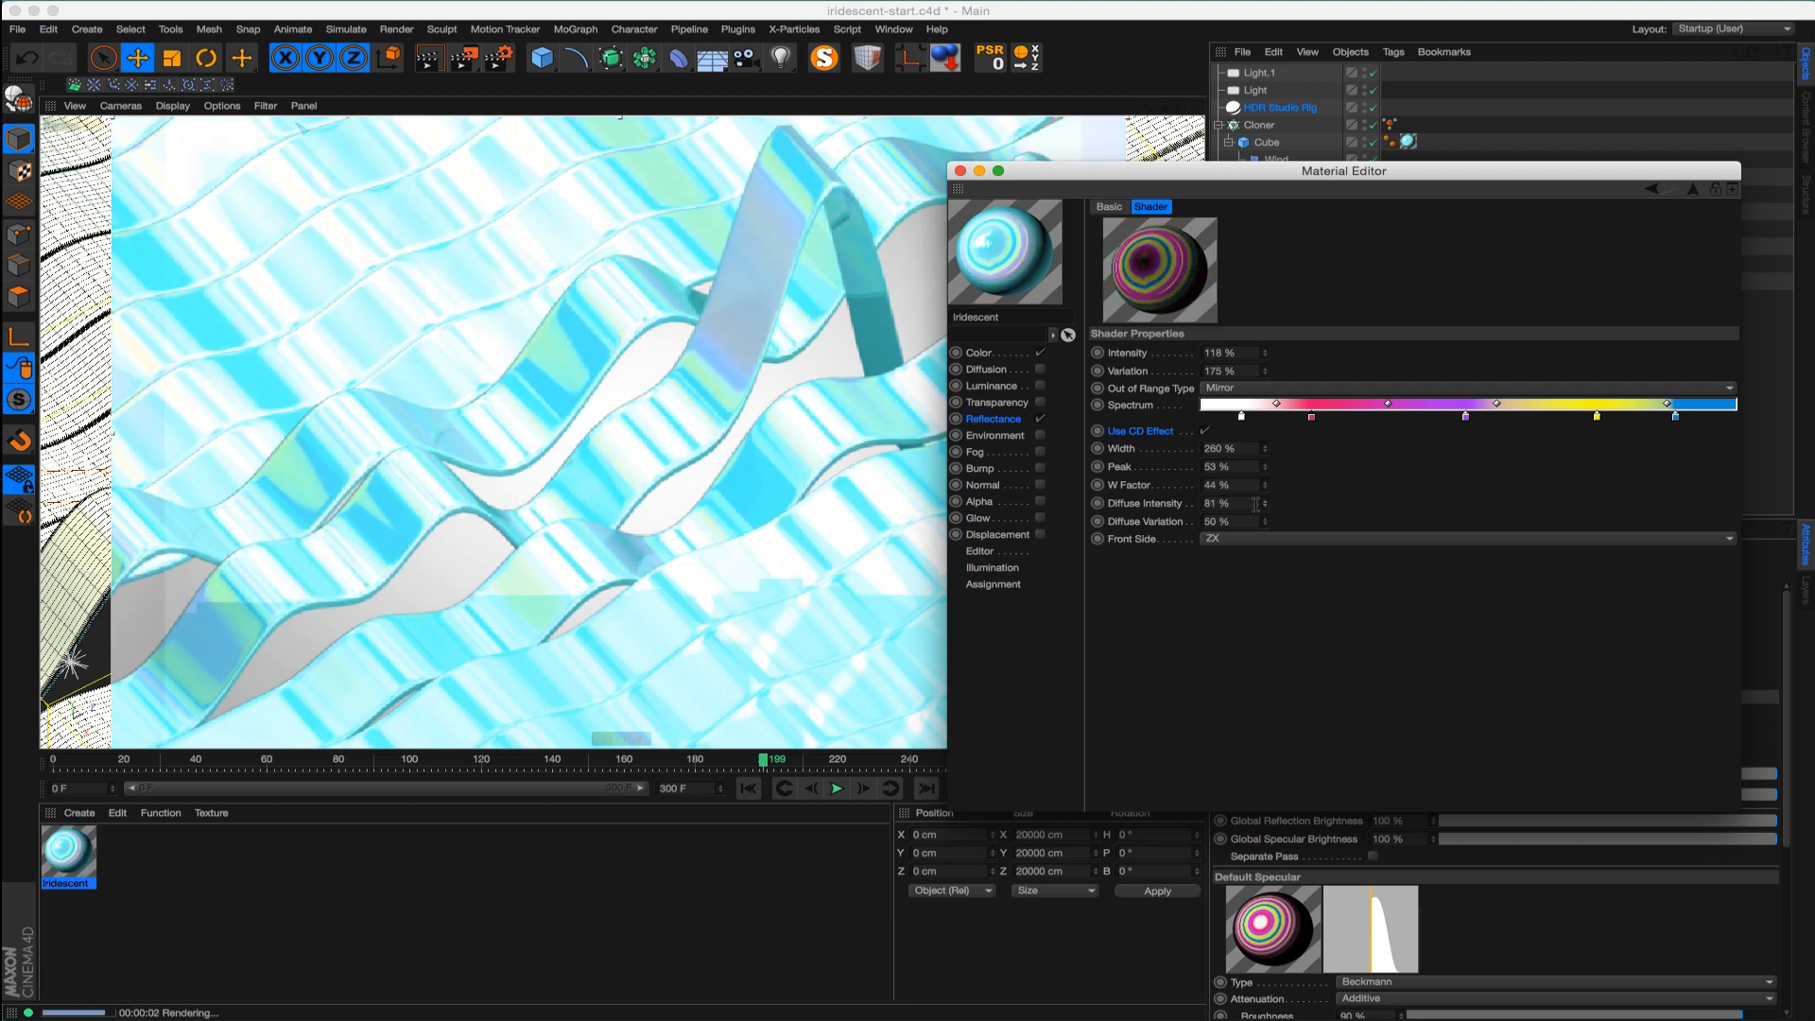
left_click_drag(1264, 504, 1269, 526)
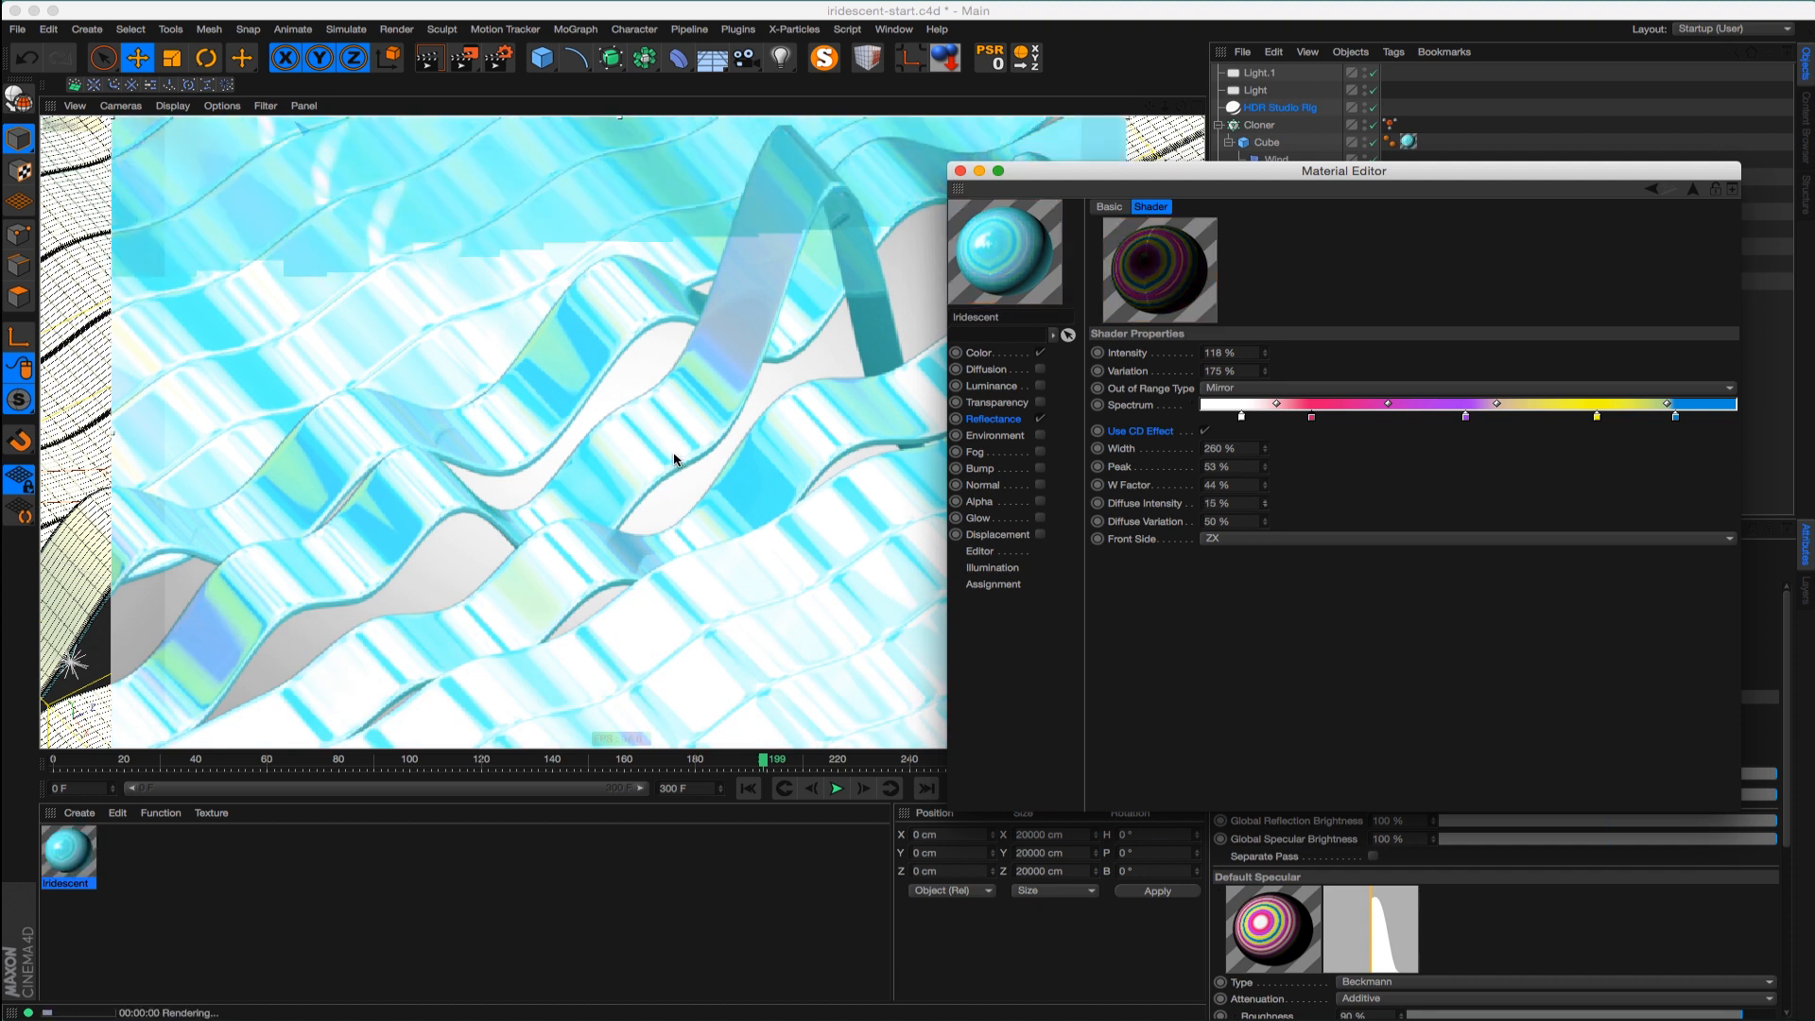
Set the CD effect's diffuse variation to 22 % and its front side to XY
mouse_move(1266, 522)
left_mouse_down()
mouse_move(1273, 473)
mouse_move(1269, 523)
left_mouse_up()
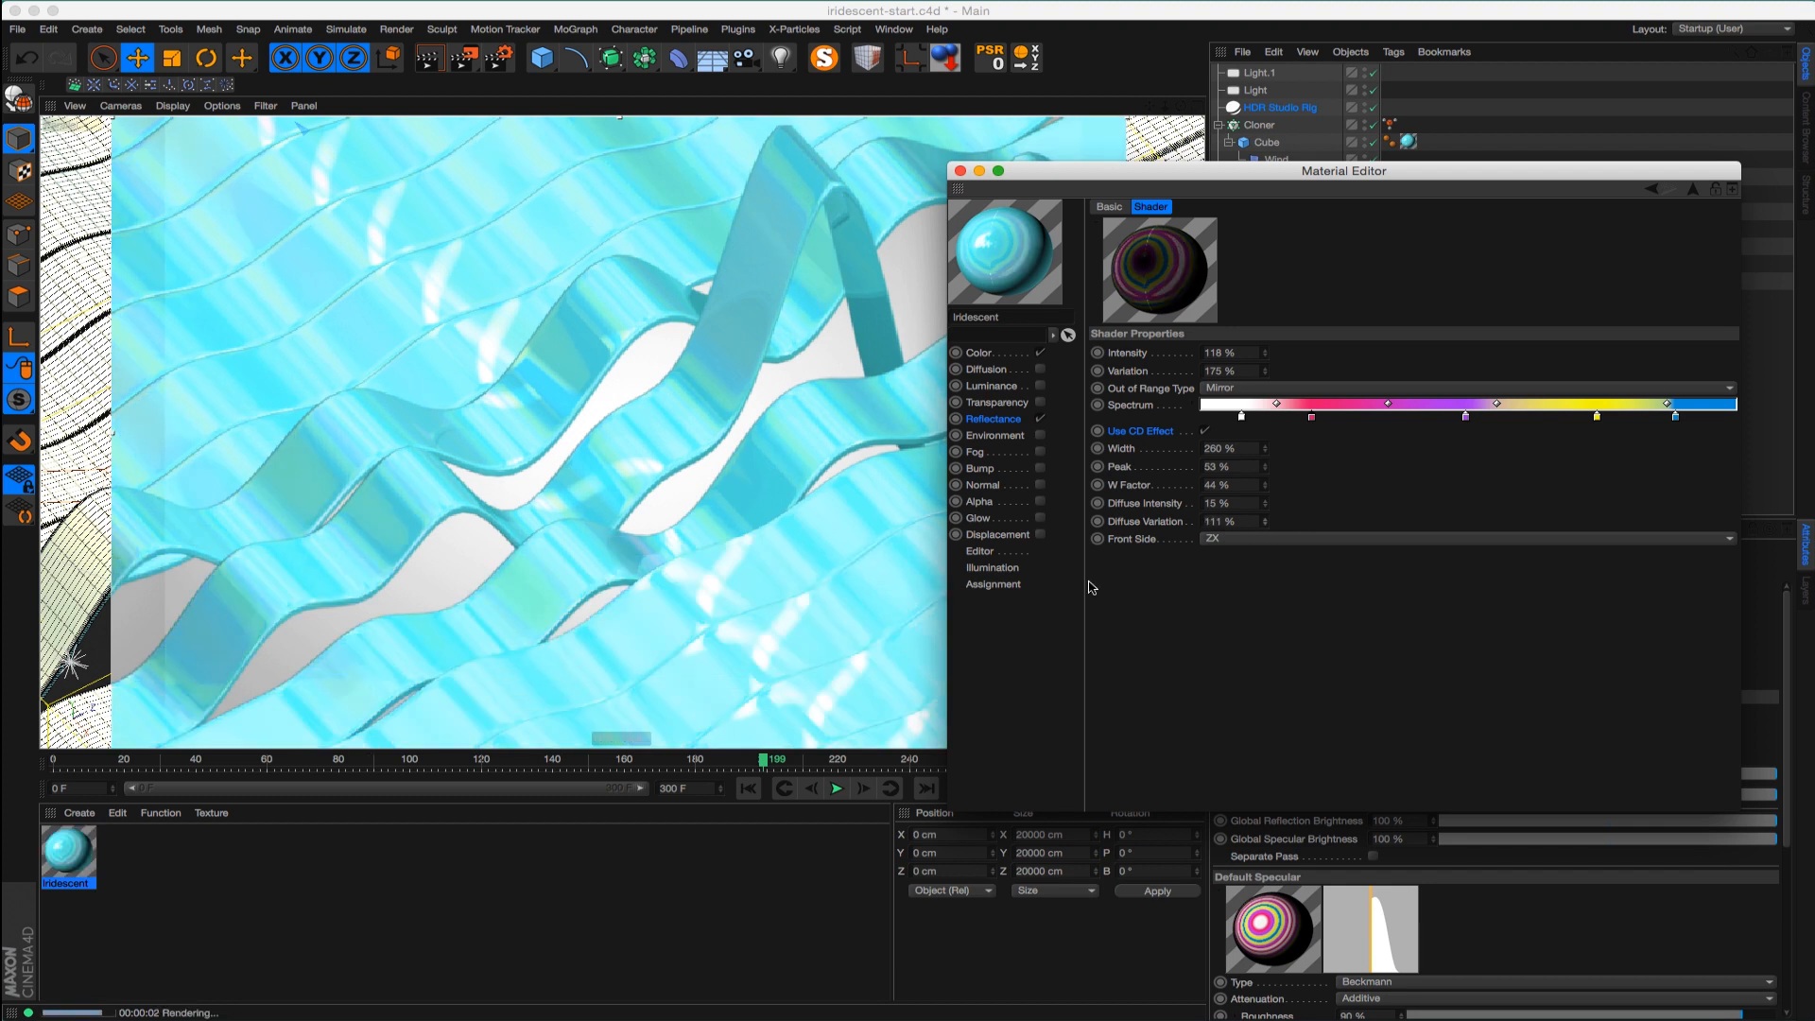
left_click_drag(1266, 522, 1264, 550)
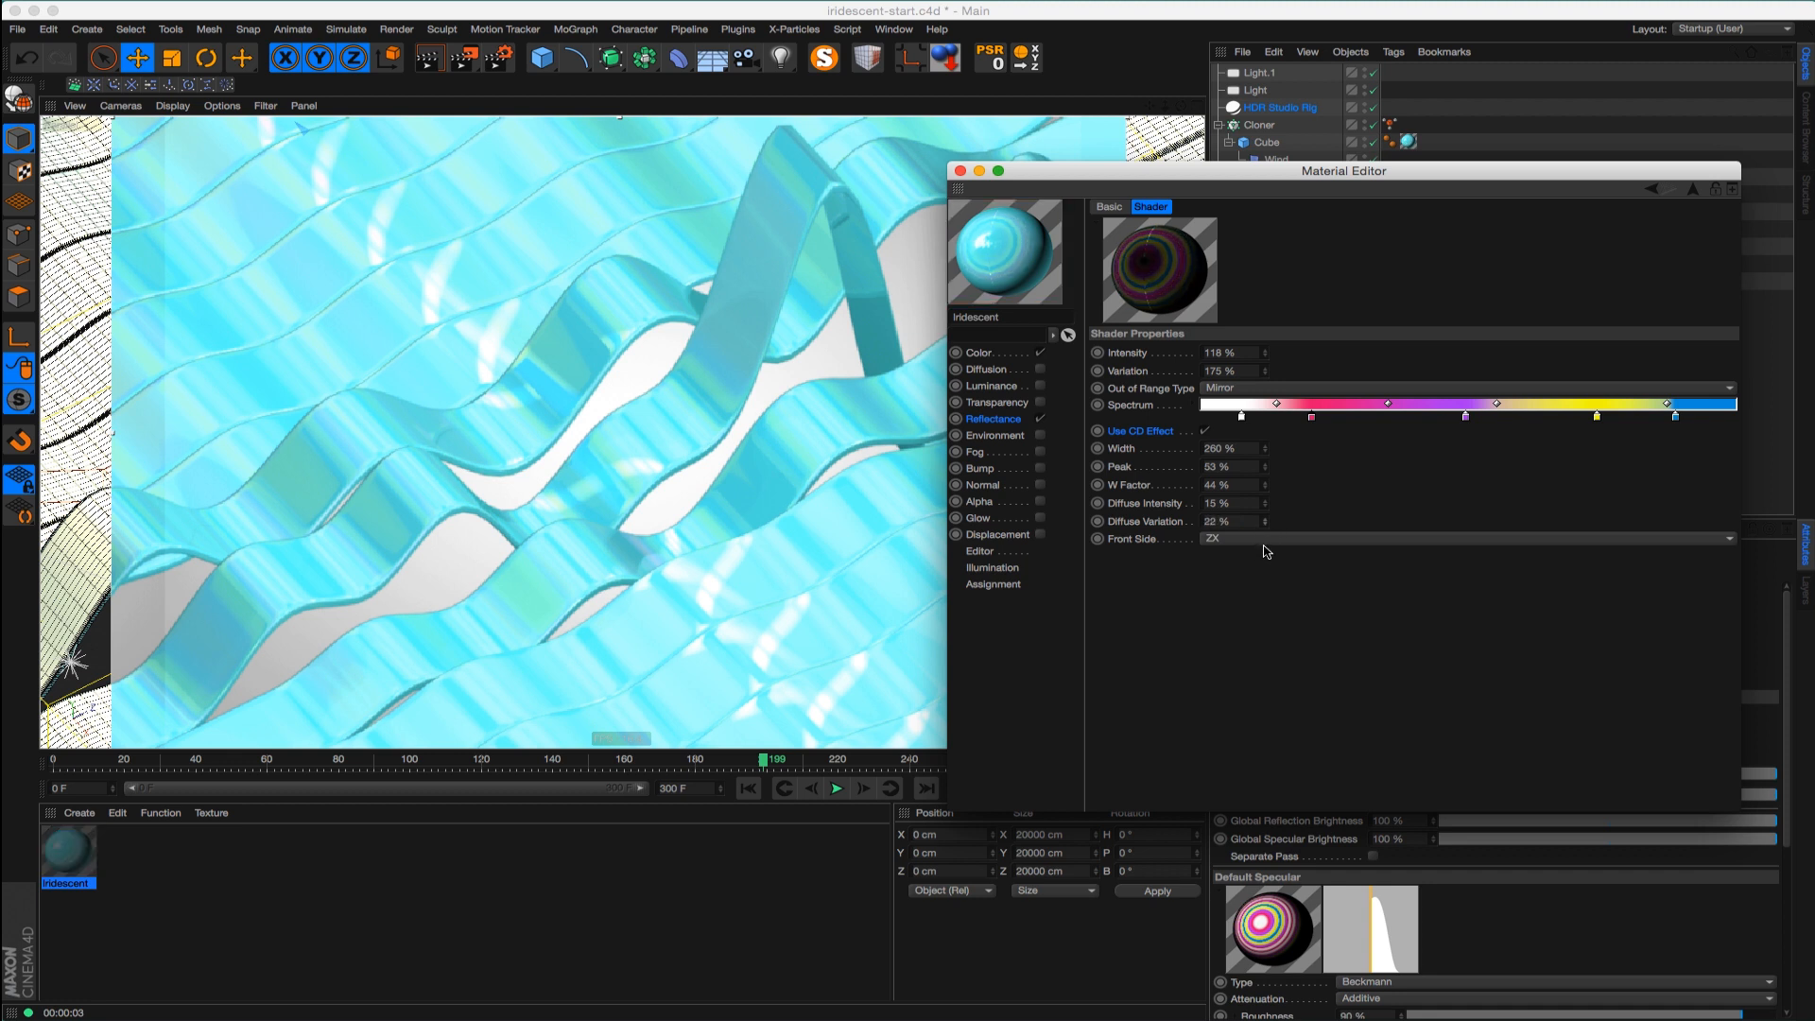
left_click(1264, 538)
left_click(1272, 557)
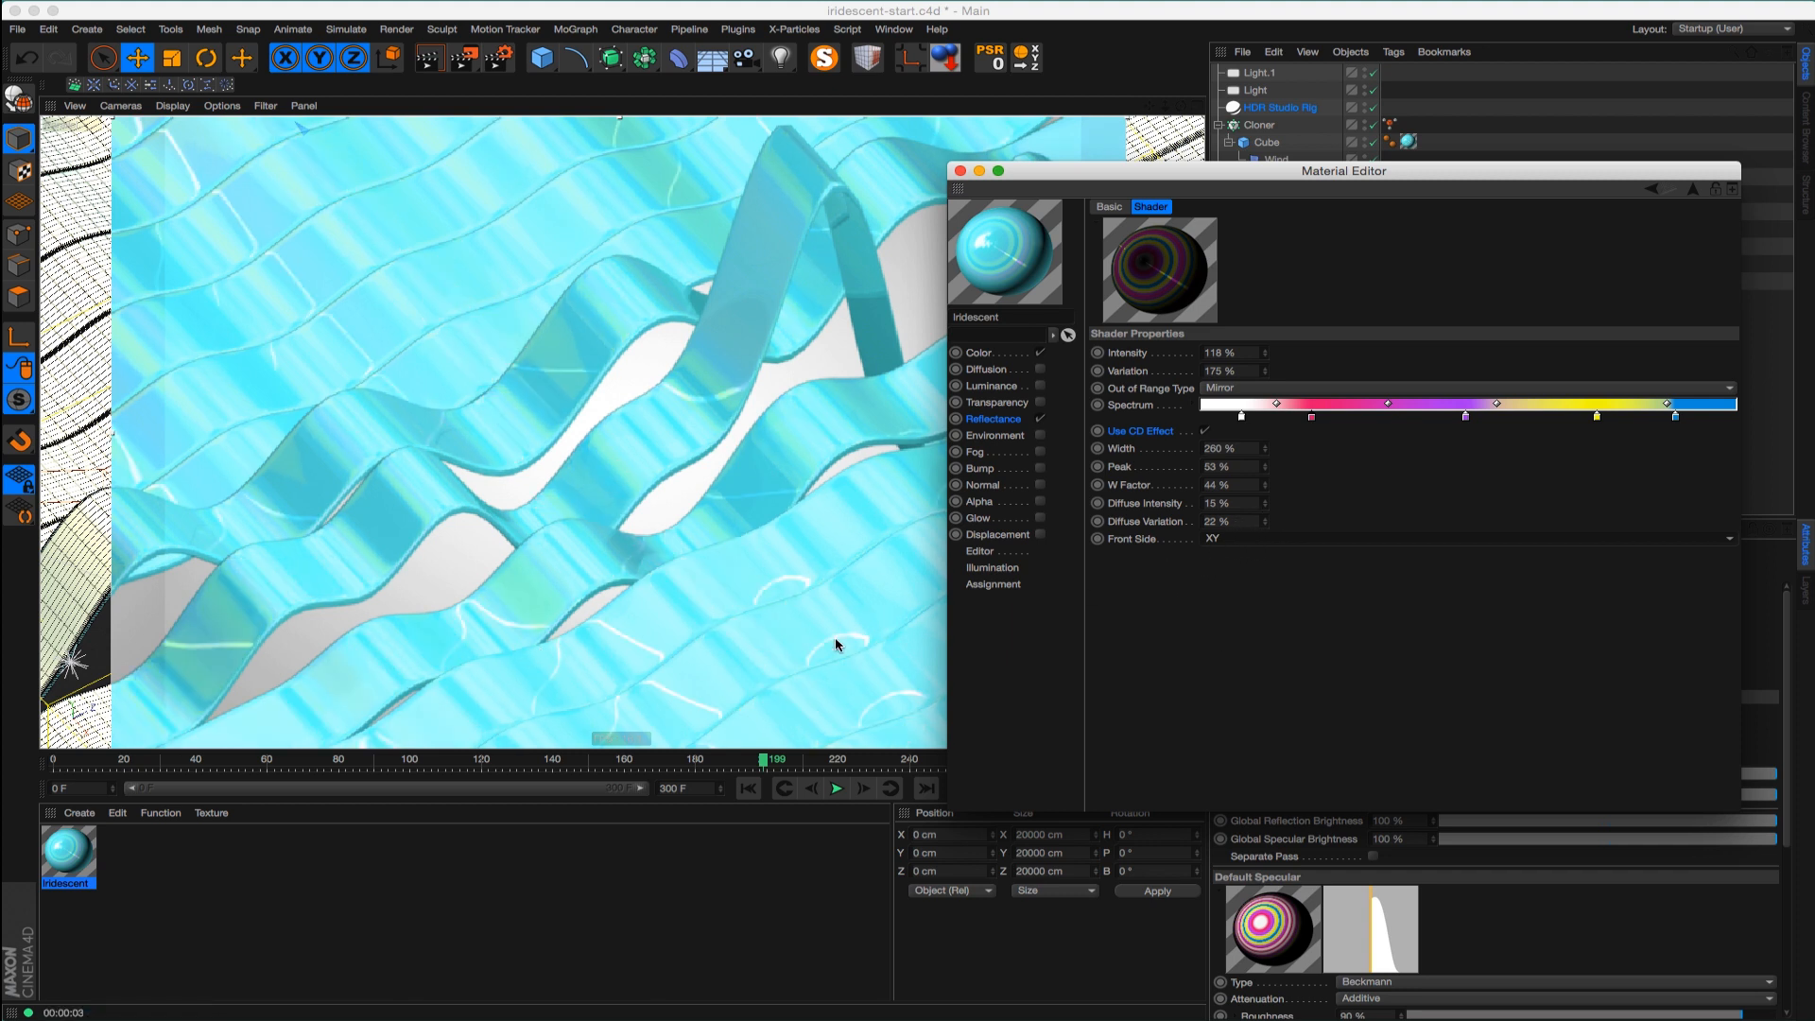
Set the CD effect's diffuse intensity to 25 %
left_click_drag(1265, 504, 1280, 465)
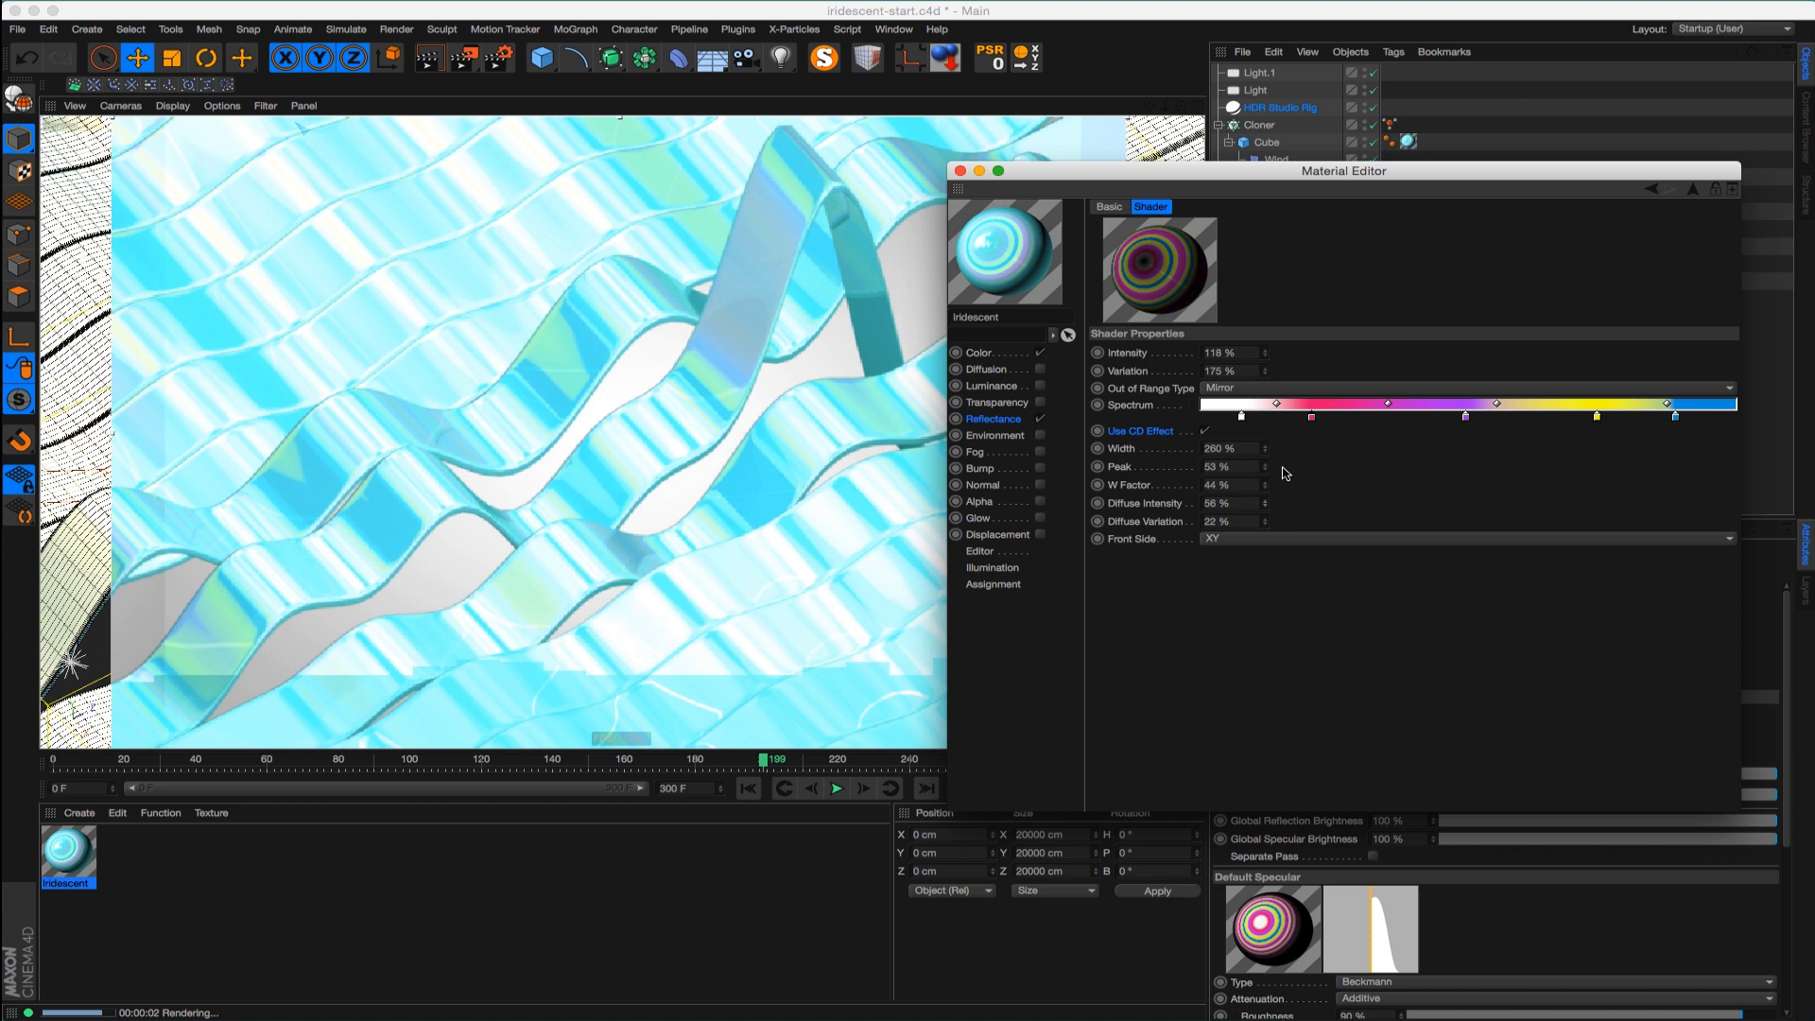
left_click_drag(1267, 527, 1256, 549)
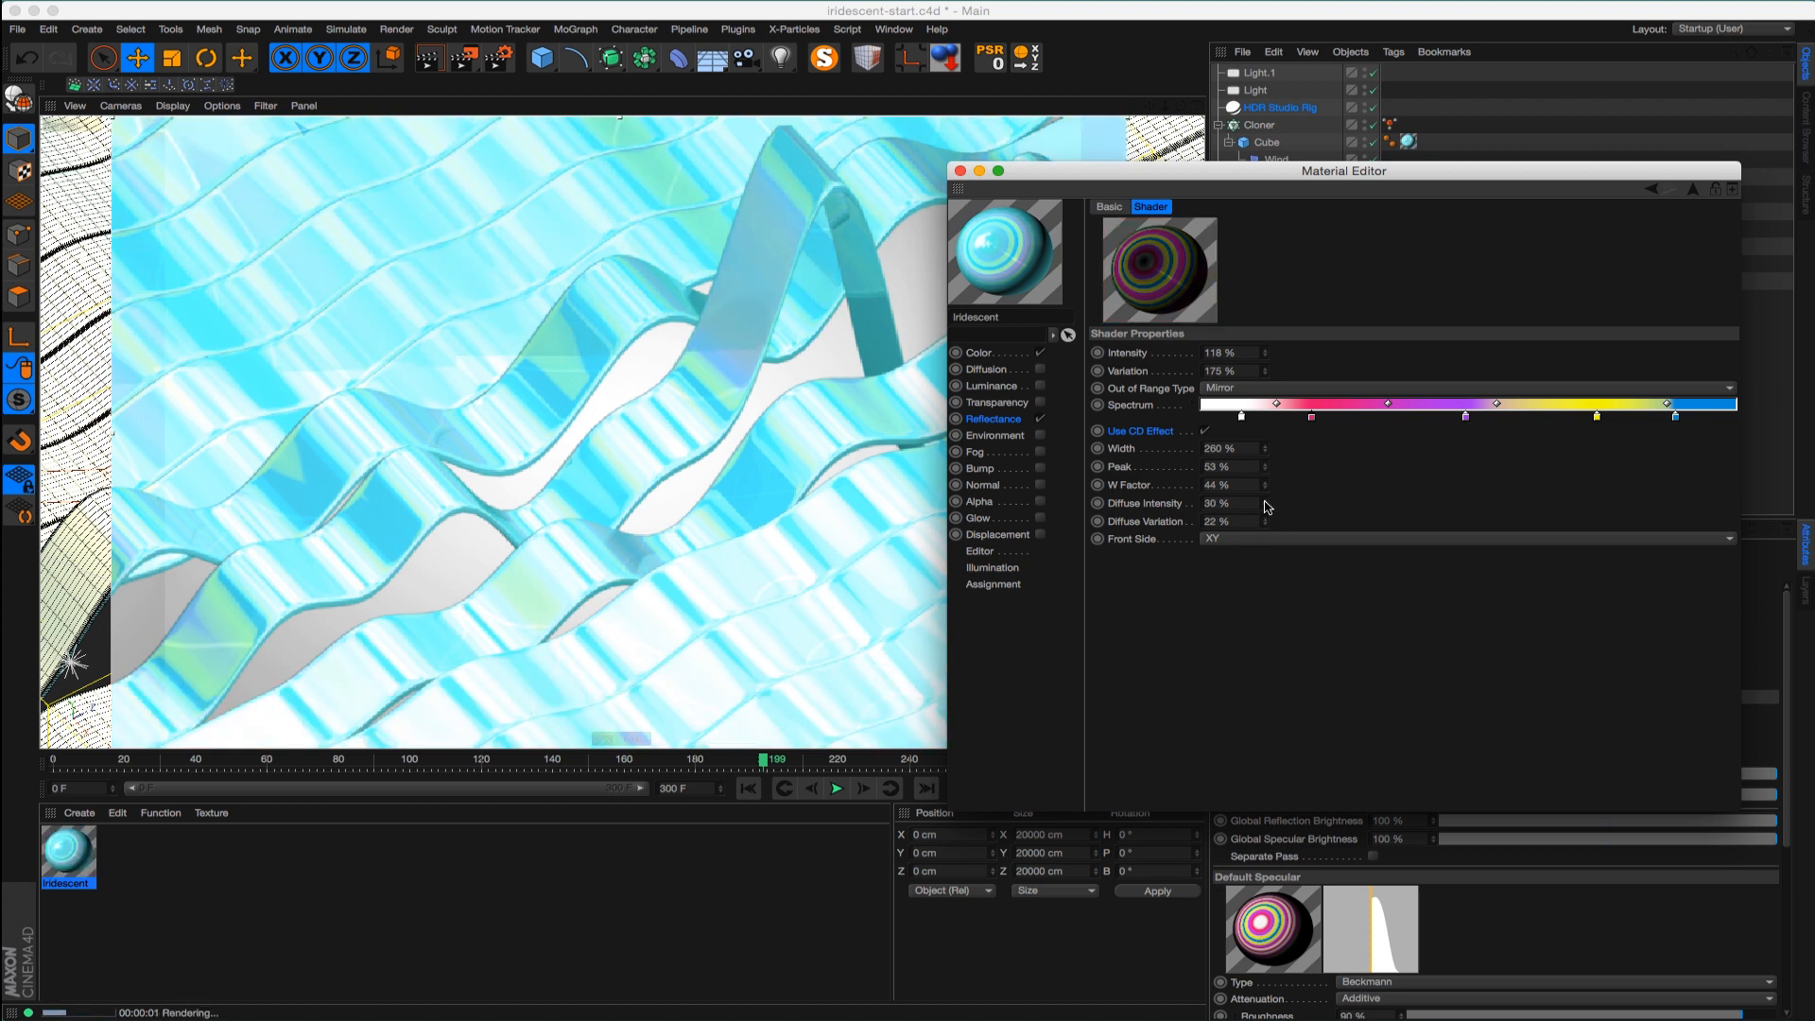
left_click_drag(1268, 507, 1269, 518)
Compare the CD effect's front side in ZX and XY, and reset it to its default
left_click(1267, 539)
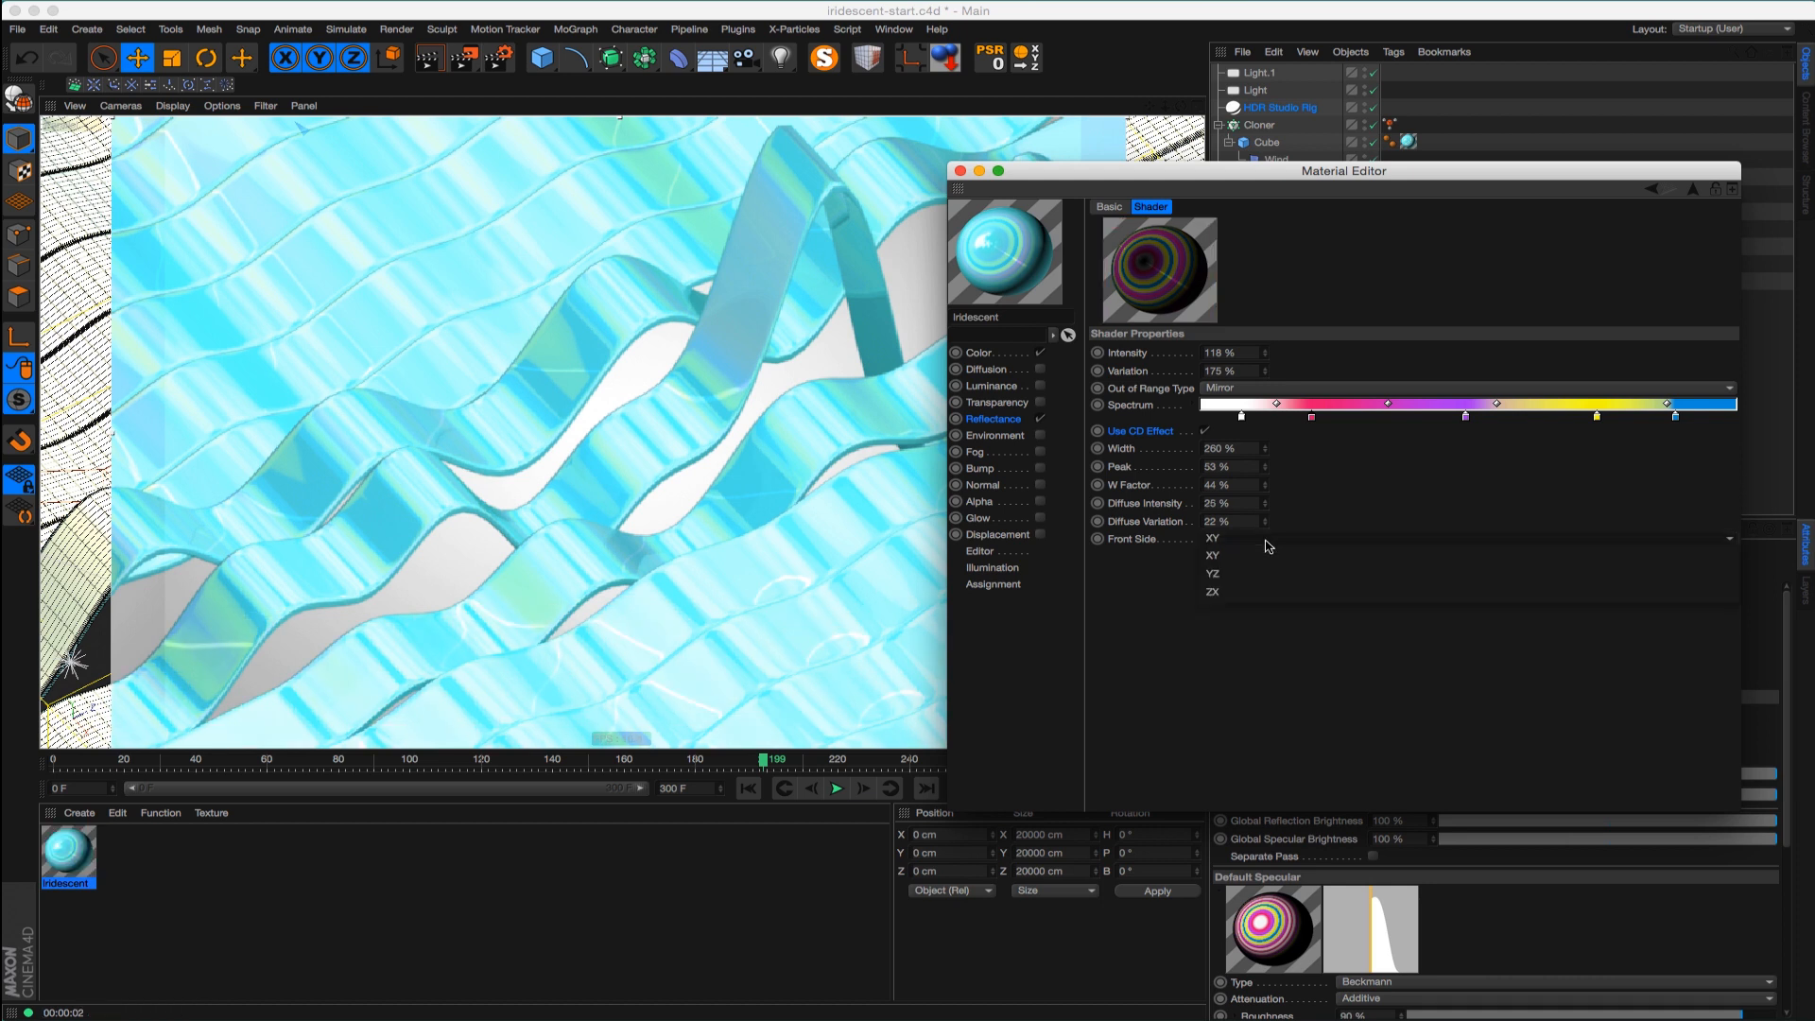
left_click(1276, 592)
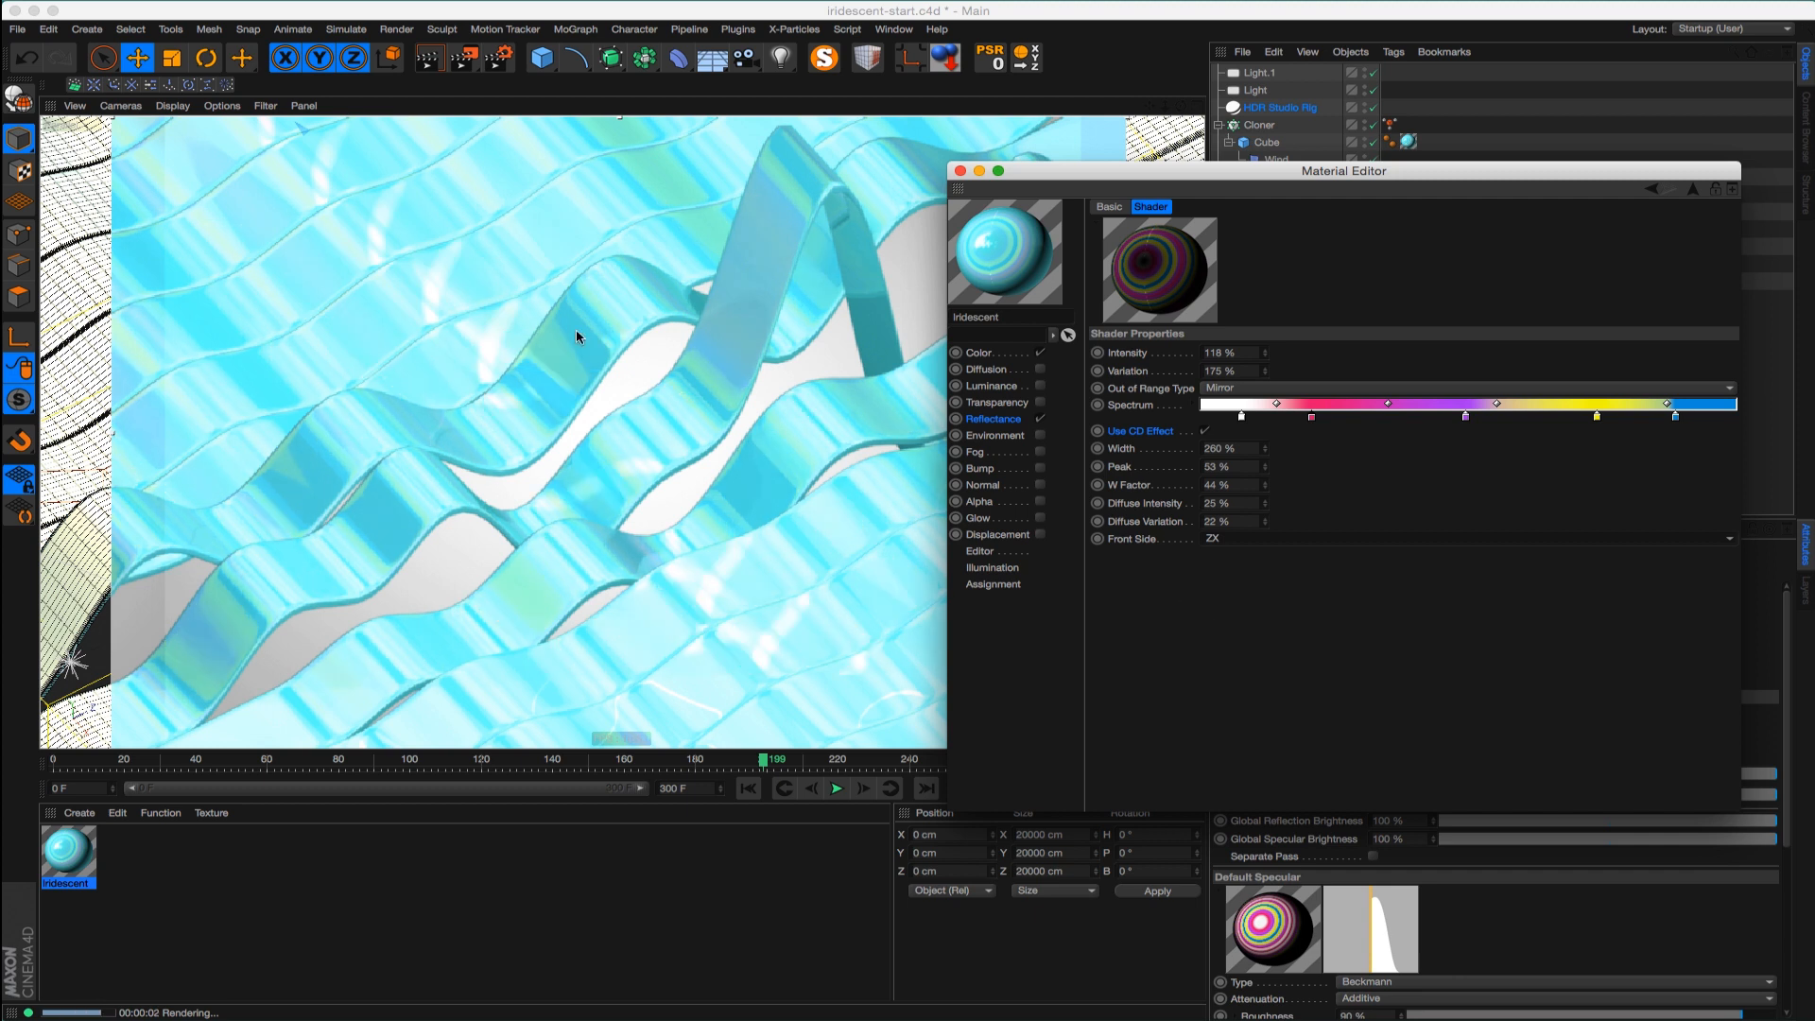
left_click(1229, 542)
left_click(1230, 555)
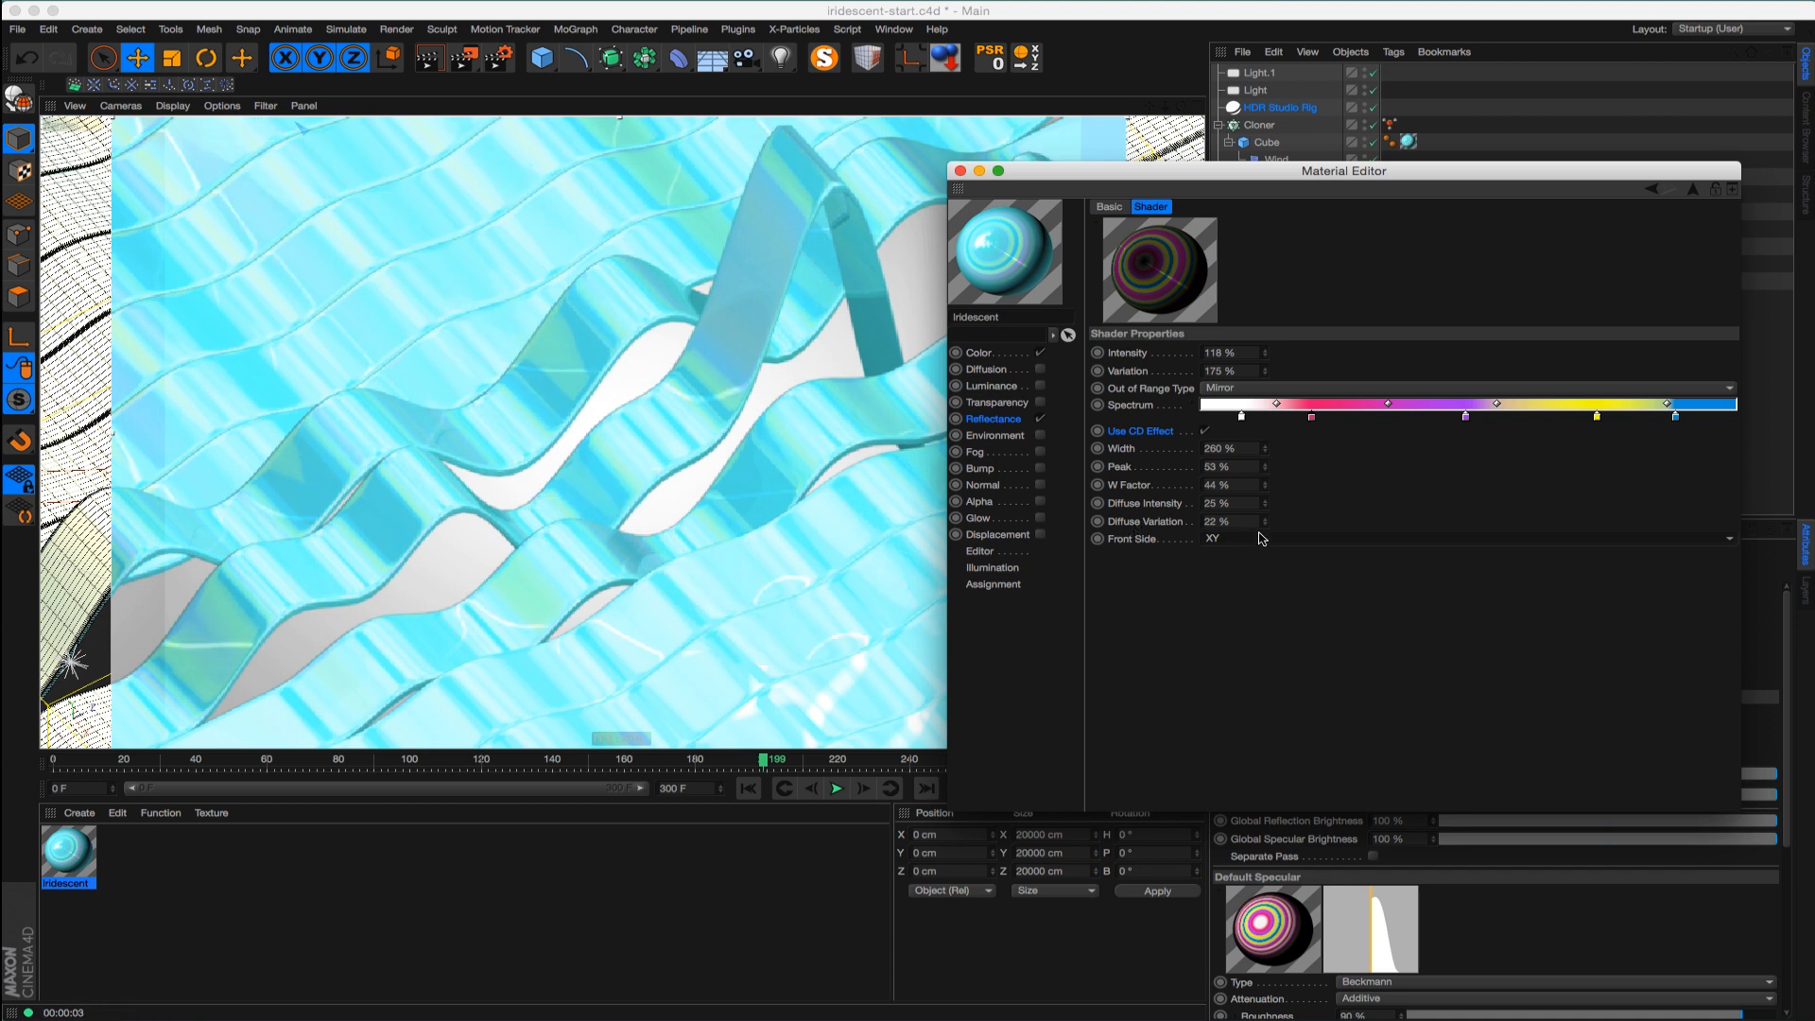
right_click(1146, 539)
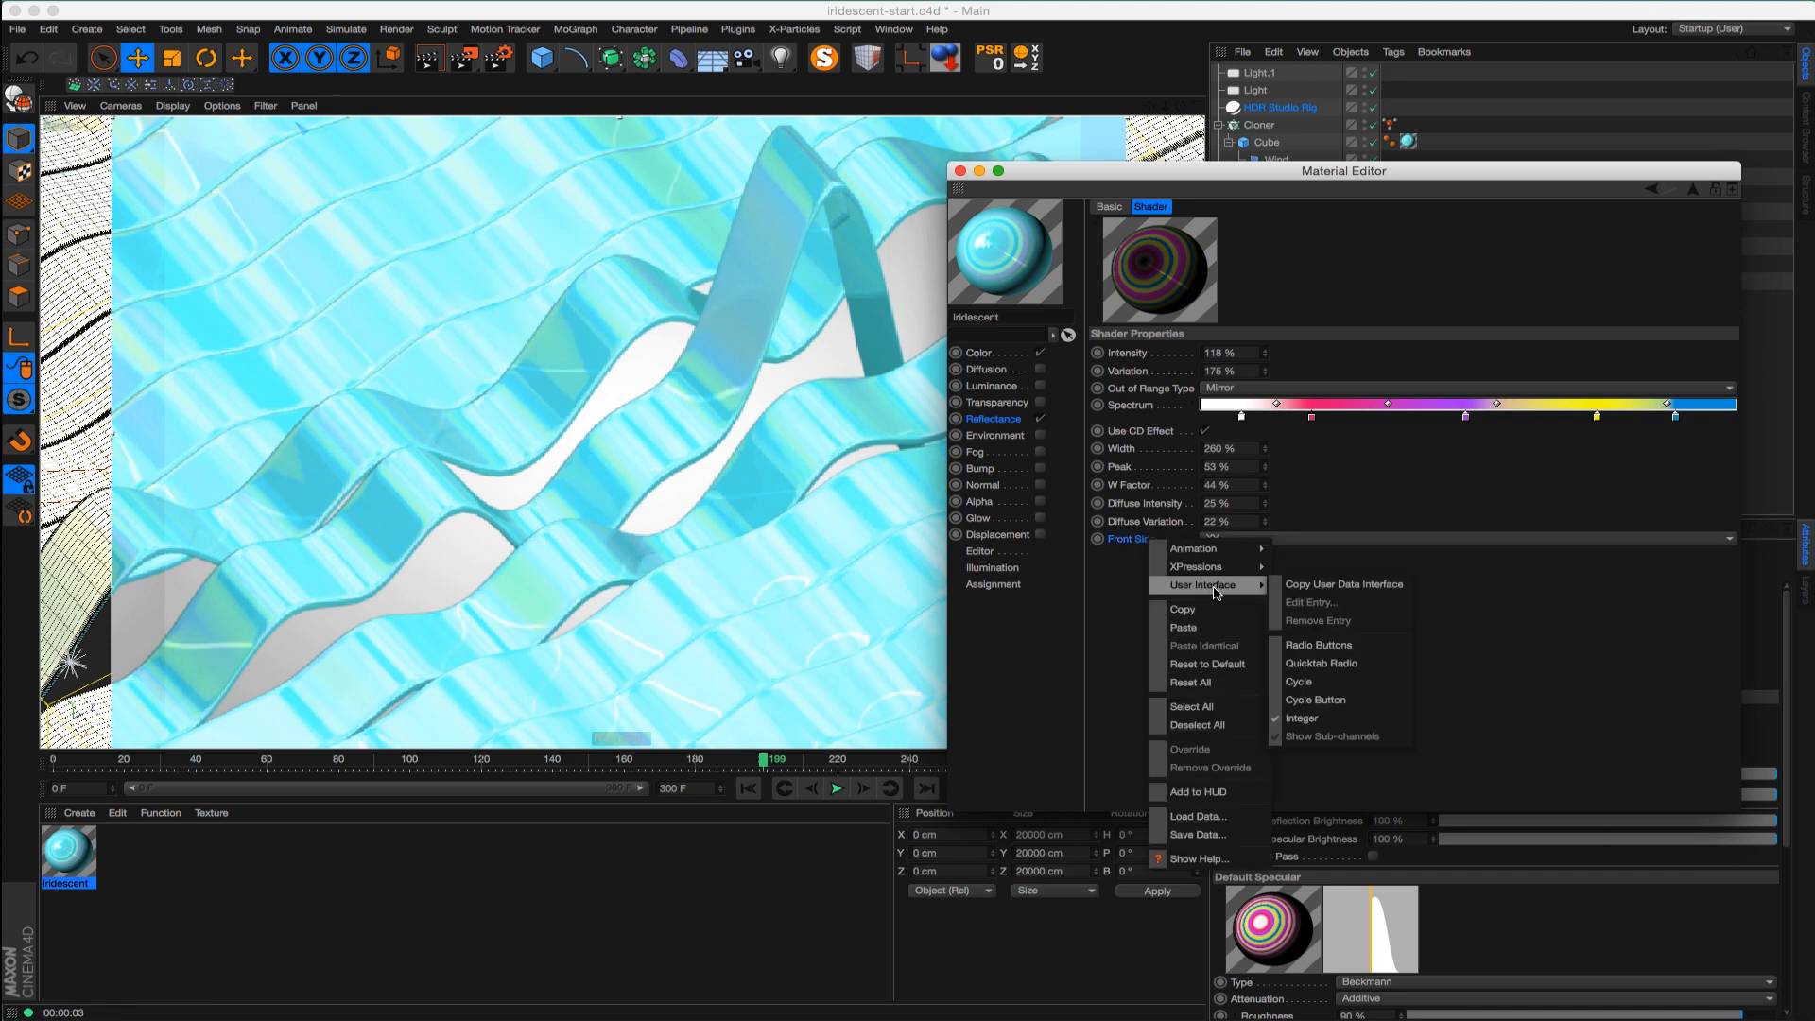
left_click(1213, 665)
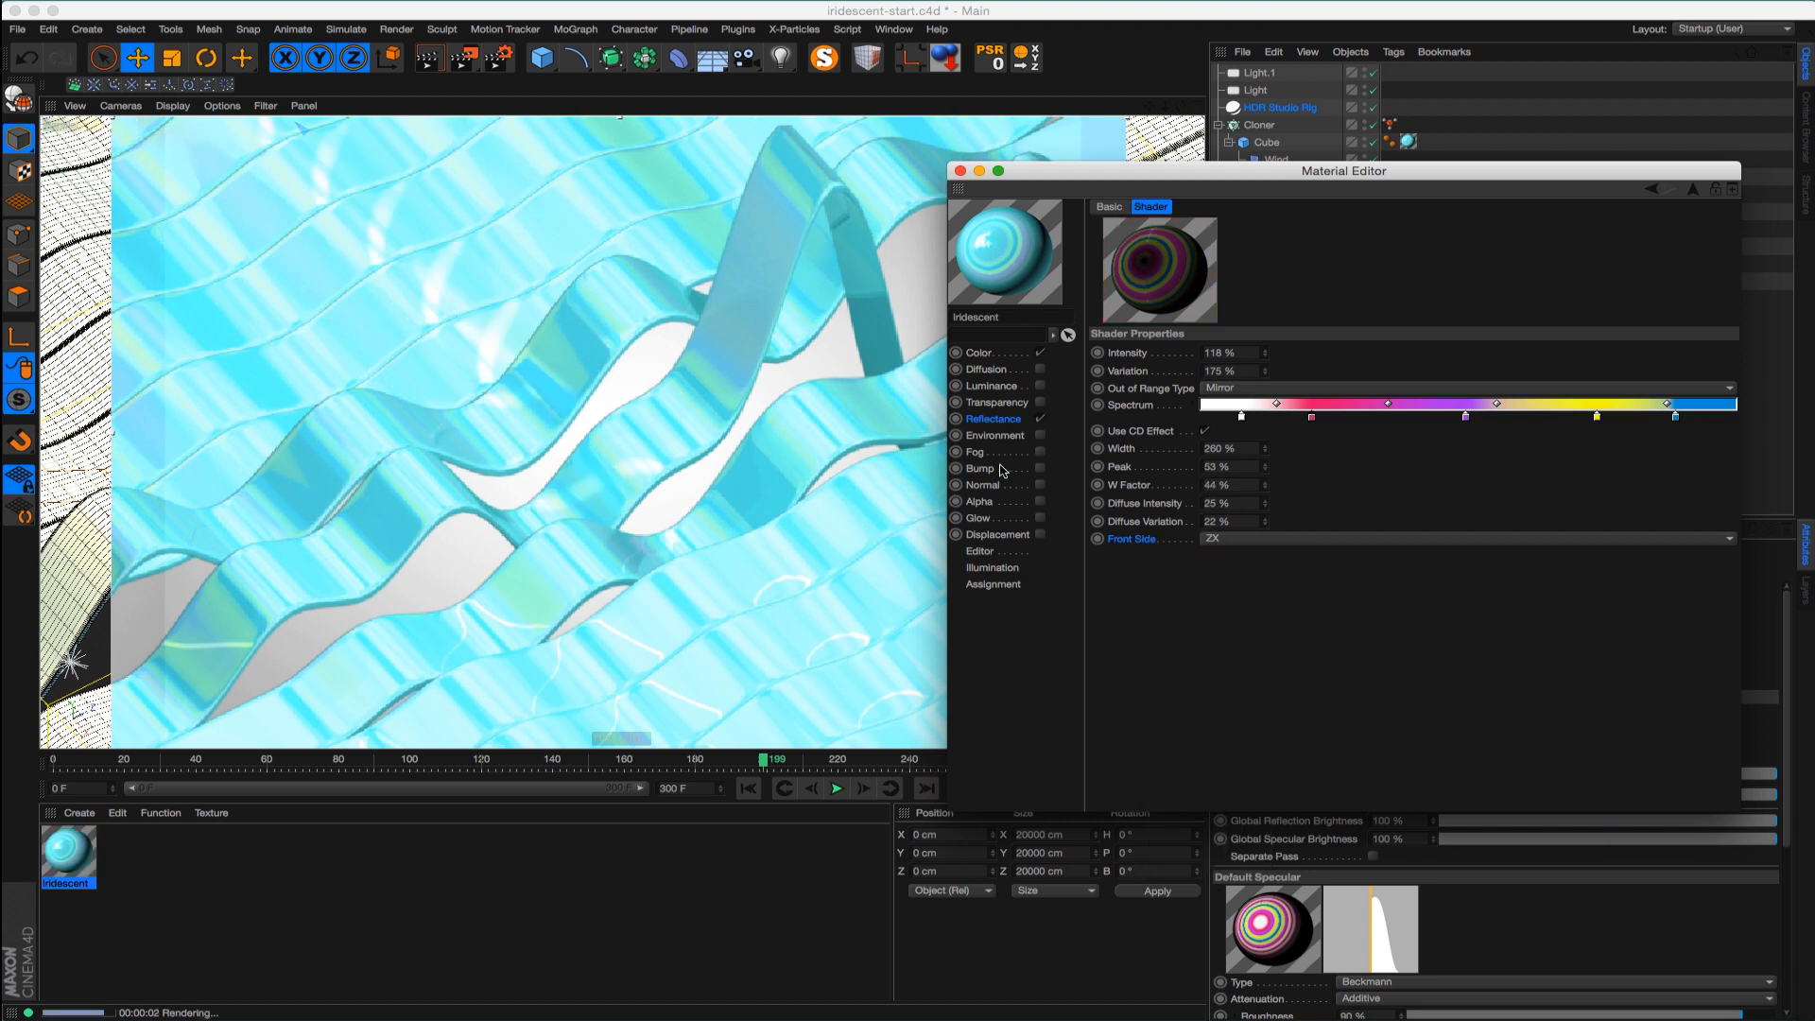
Set the CD effect's diffuse intensity to 15 % and its width to 335 %
left_click_drag(1265, 503, 1272, 503)
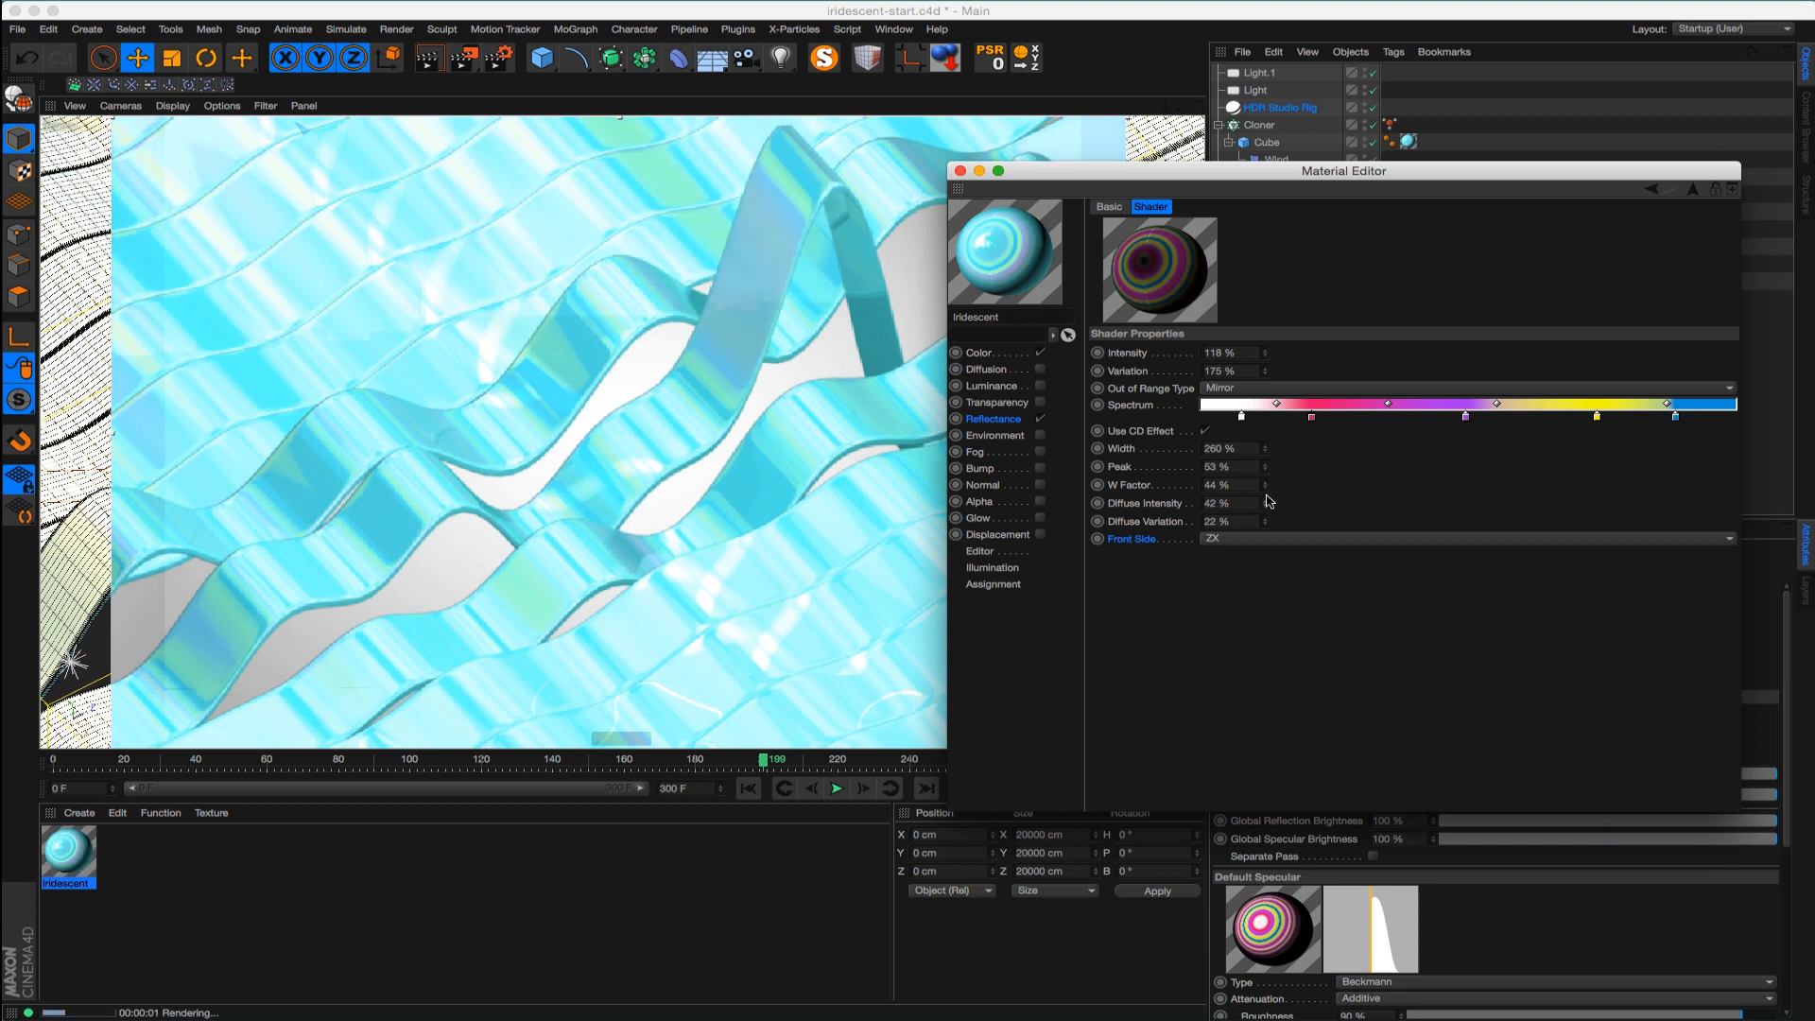
left_click_drag(1265, 504, 1265, 515)
left_click_drag(1264, 448, 1265, 458)
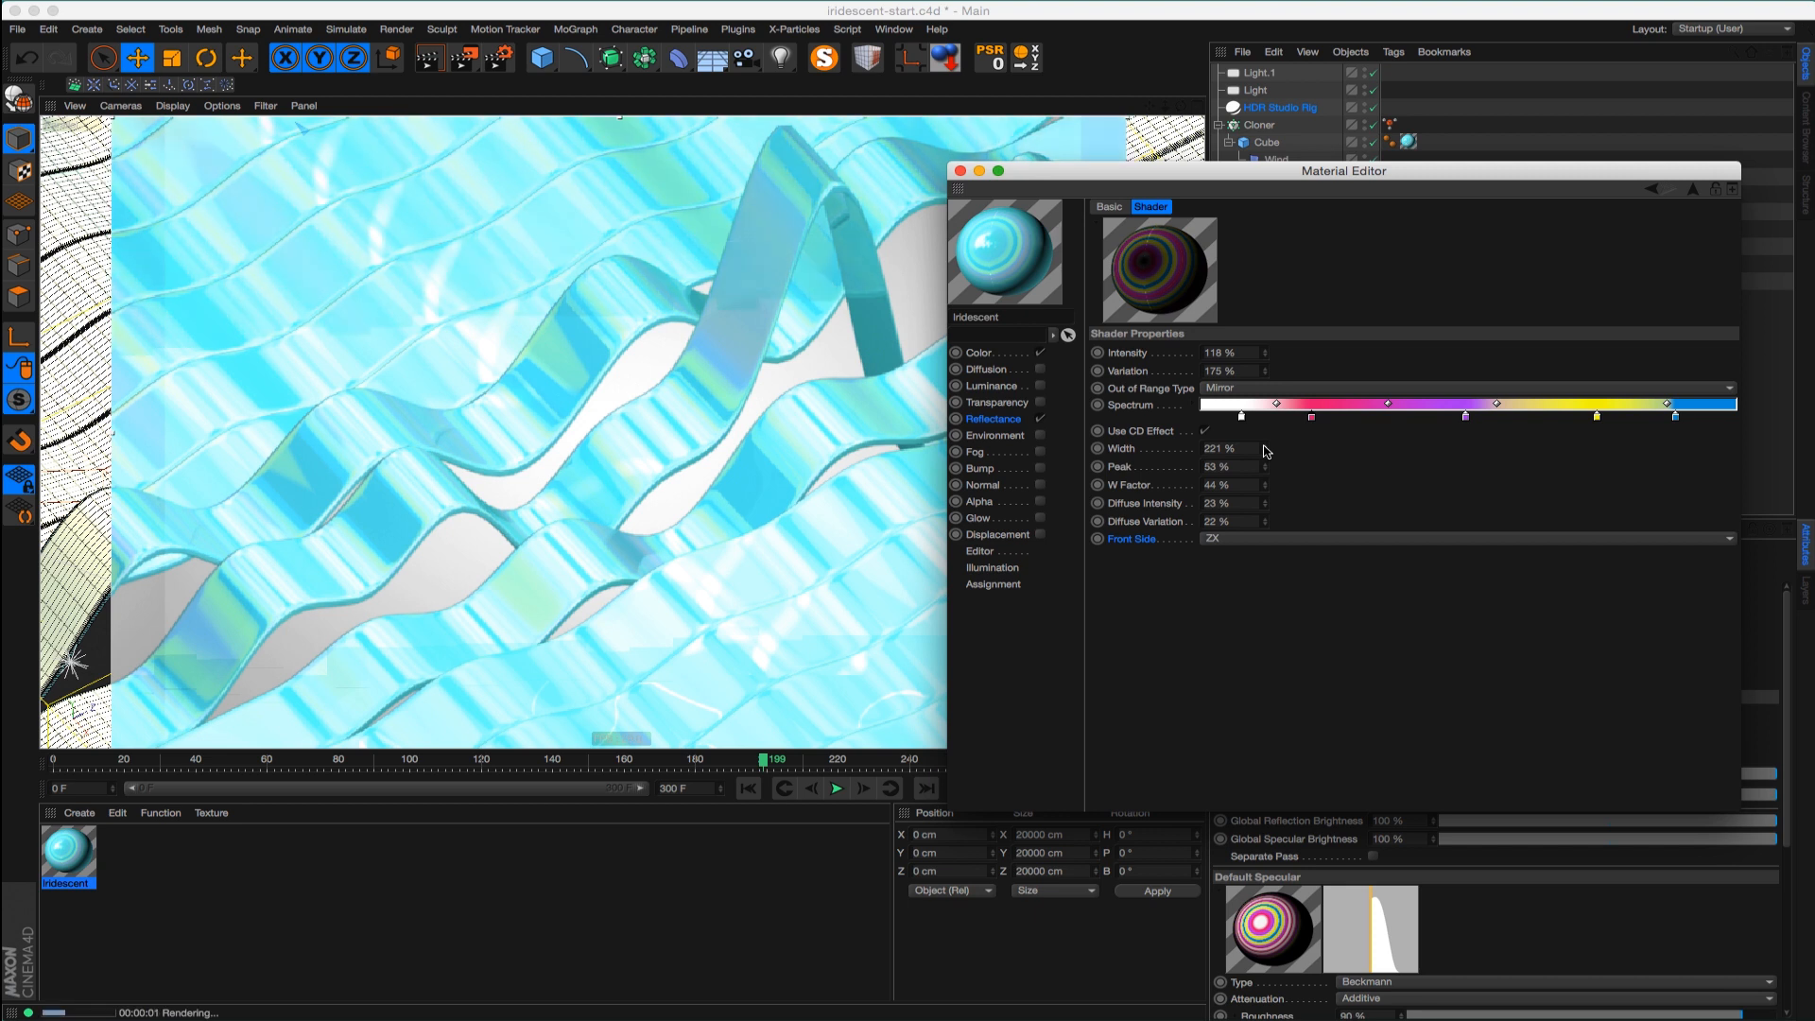
left_click_drag(1265, 448, 1268, 511)
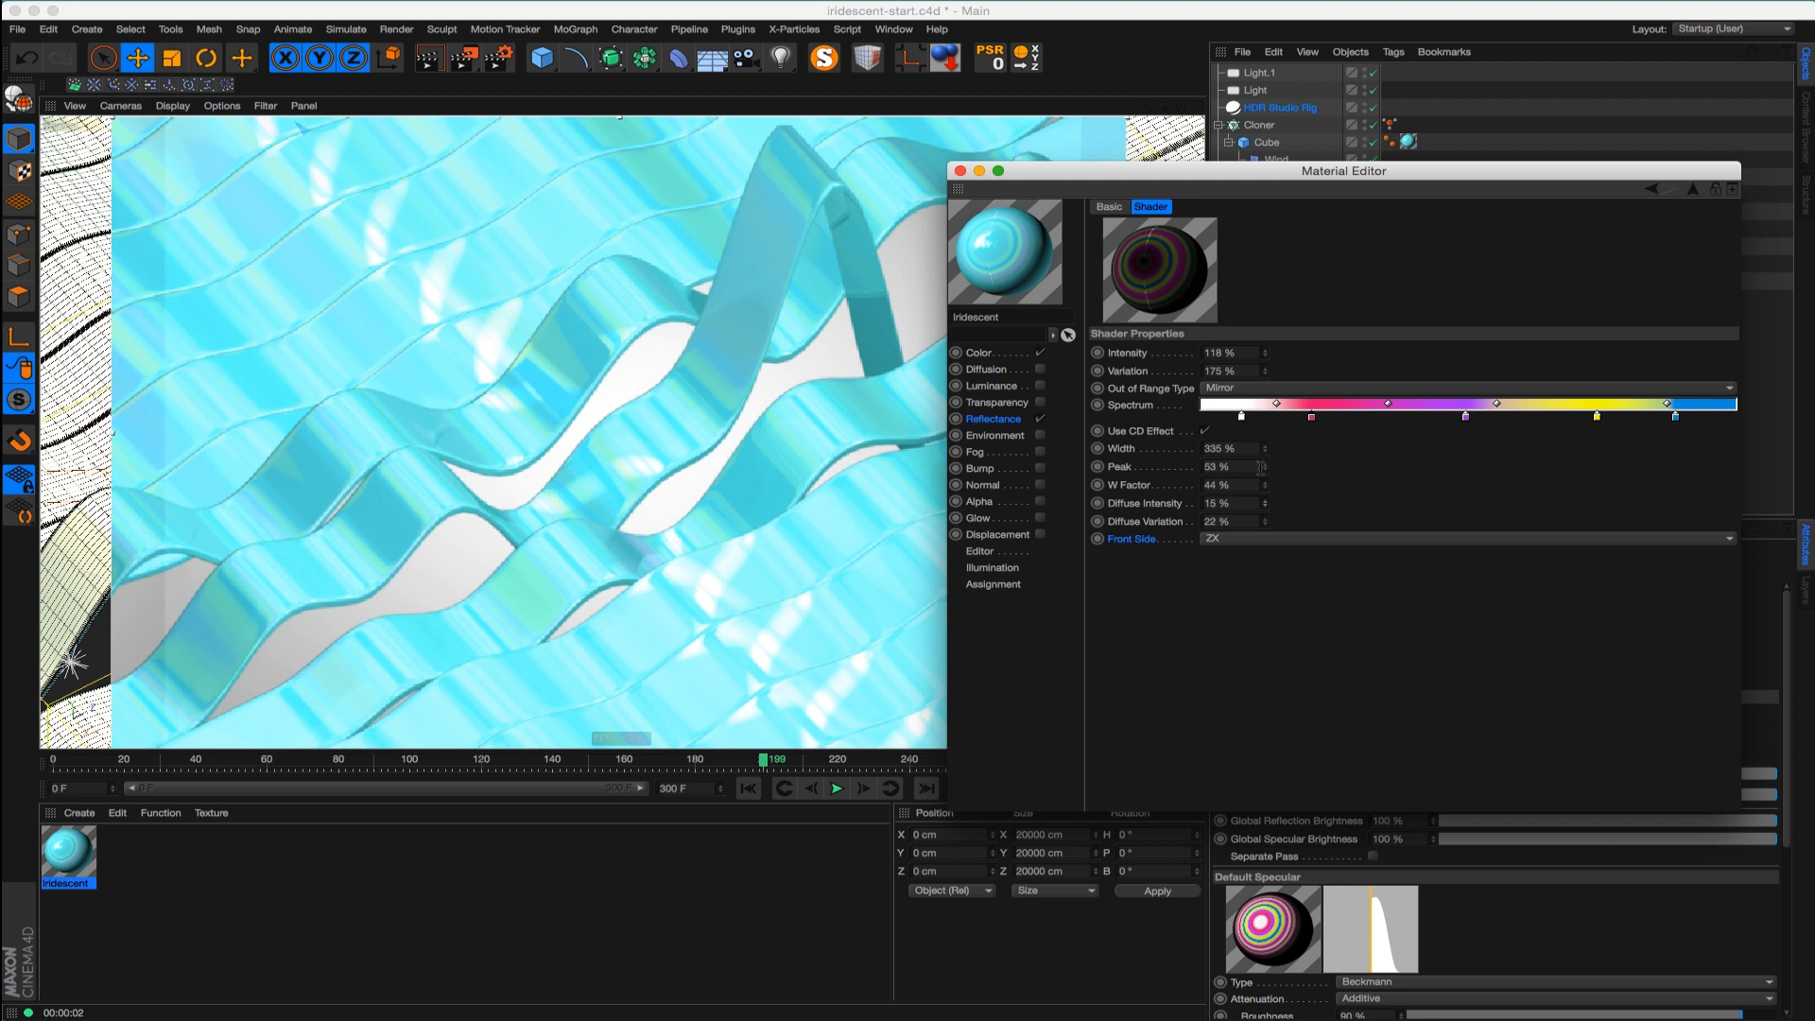
Raise the CD effect's peak to 100 % and set its diffuse variation to 62 %
left_click_drag(1266, 467, 1271, 448)
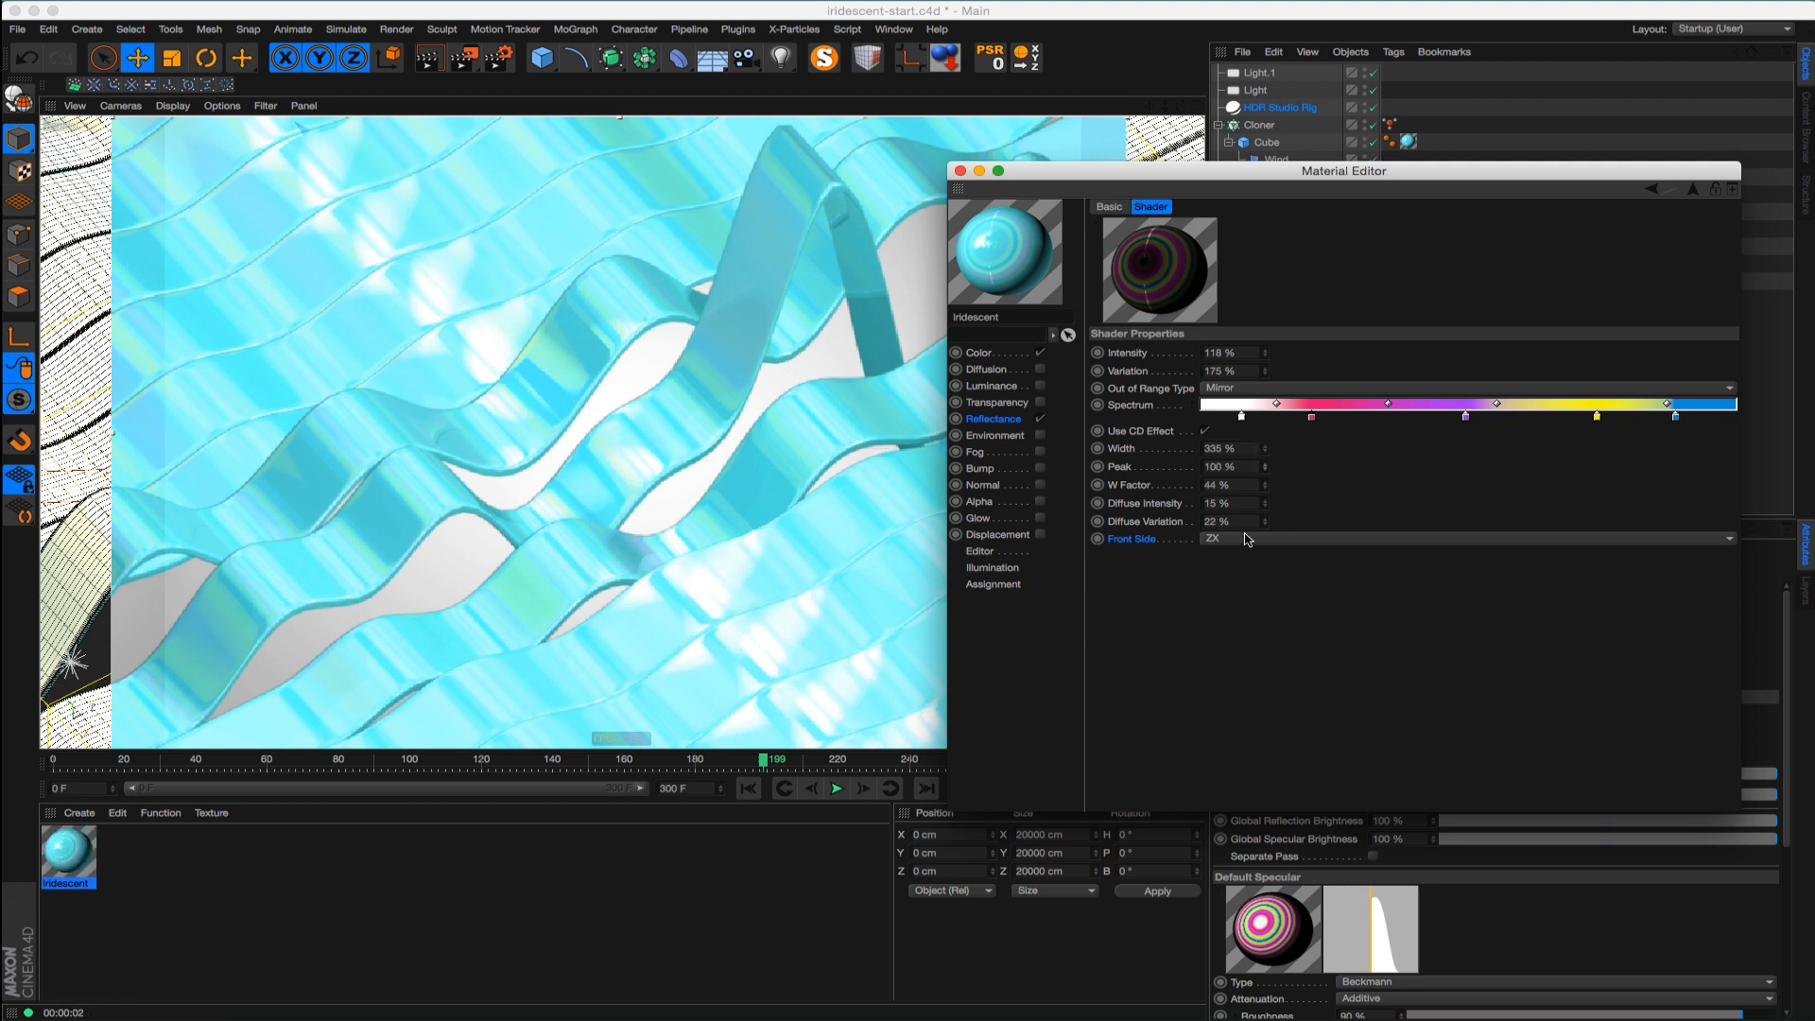
mouse_move(1268, 526)
left_mouse_down()
mouse_move(1274, 489)
mouse_move(1267, 516)
left_mouse_up()
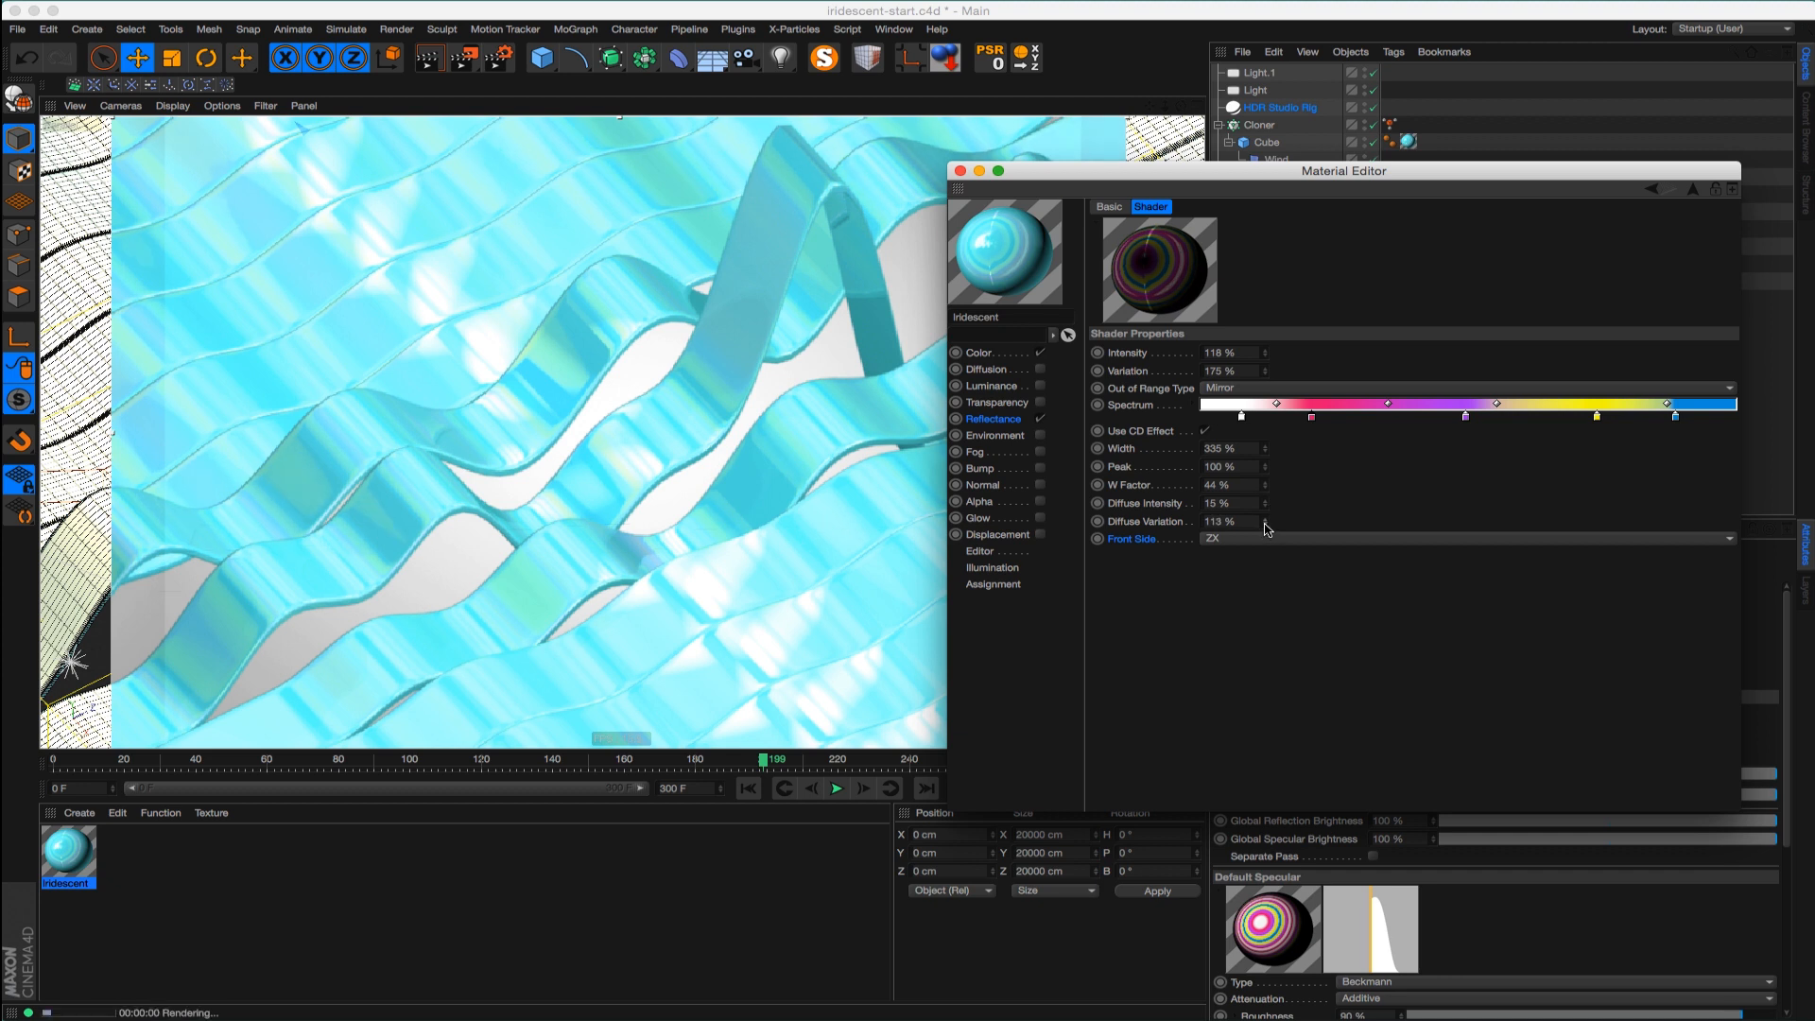
mouse_move(1267, 521)
left_mouse_down()
mouse_move(1268, 547)
mouse_move(1268, 529)
left_mouse_up()
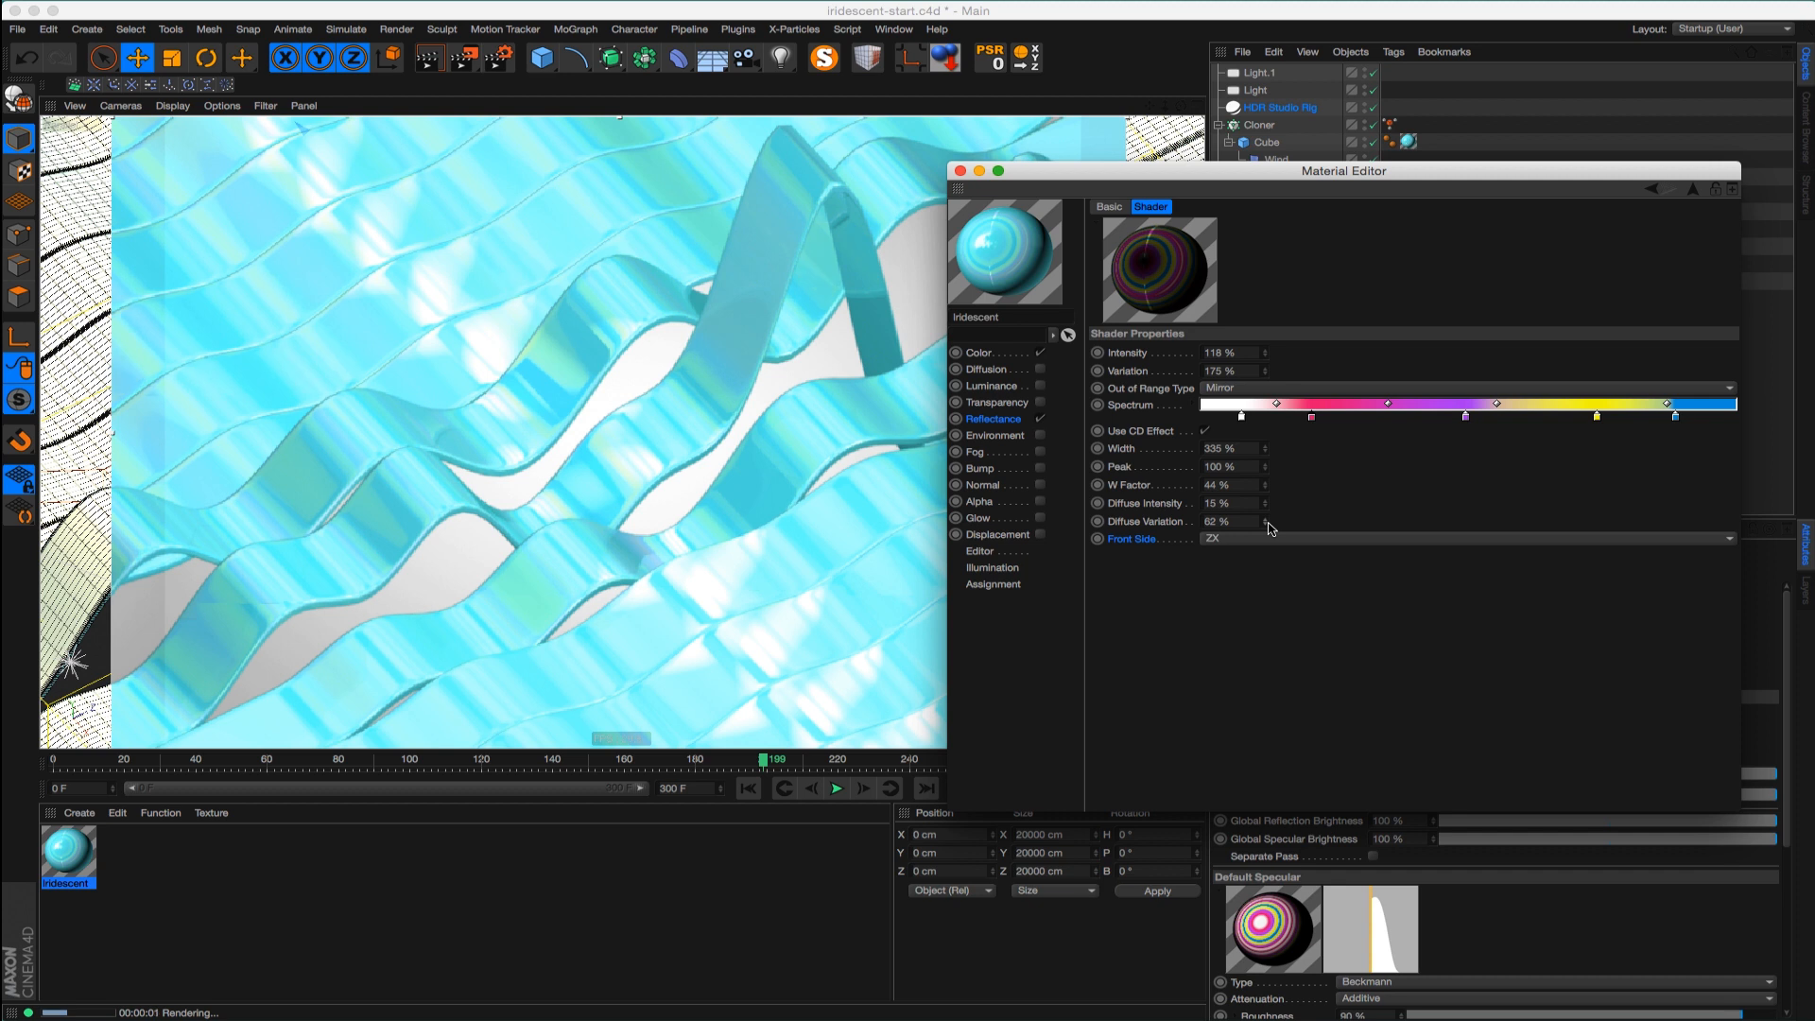
Move the spectrum's white knot to the gradient's start, add a knot before the pink one, and bias the purple-to-yellow blend toward yellow
left_click_drag(1241, 416, 1202, 416)
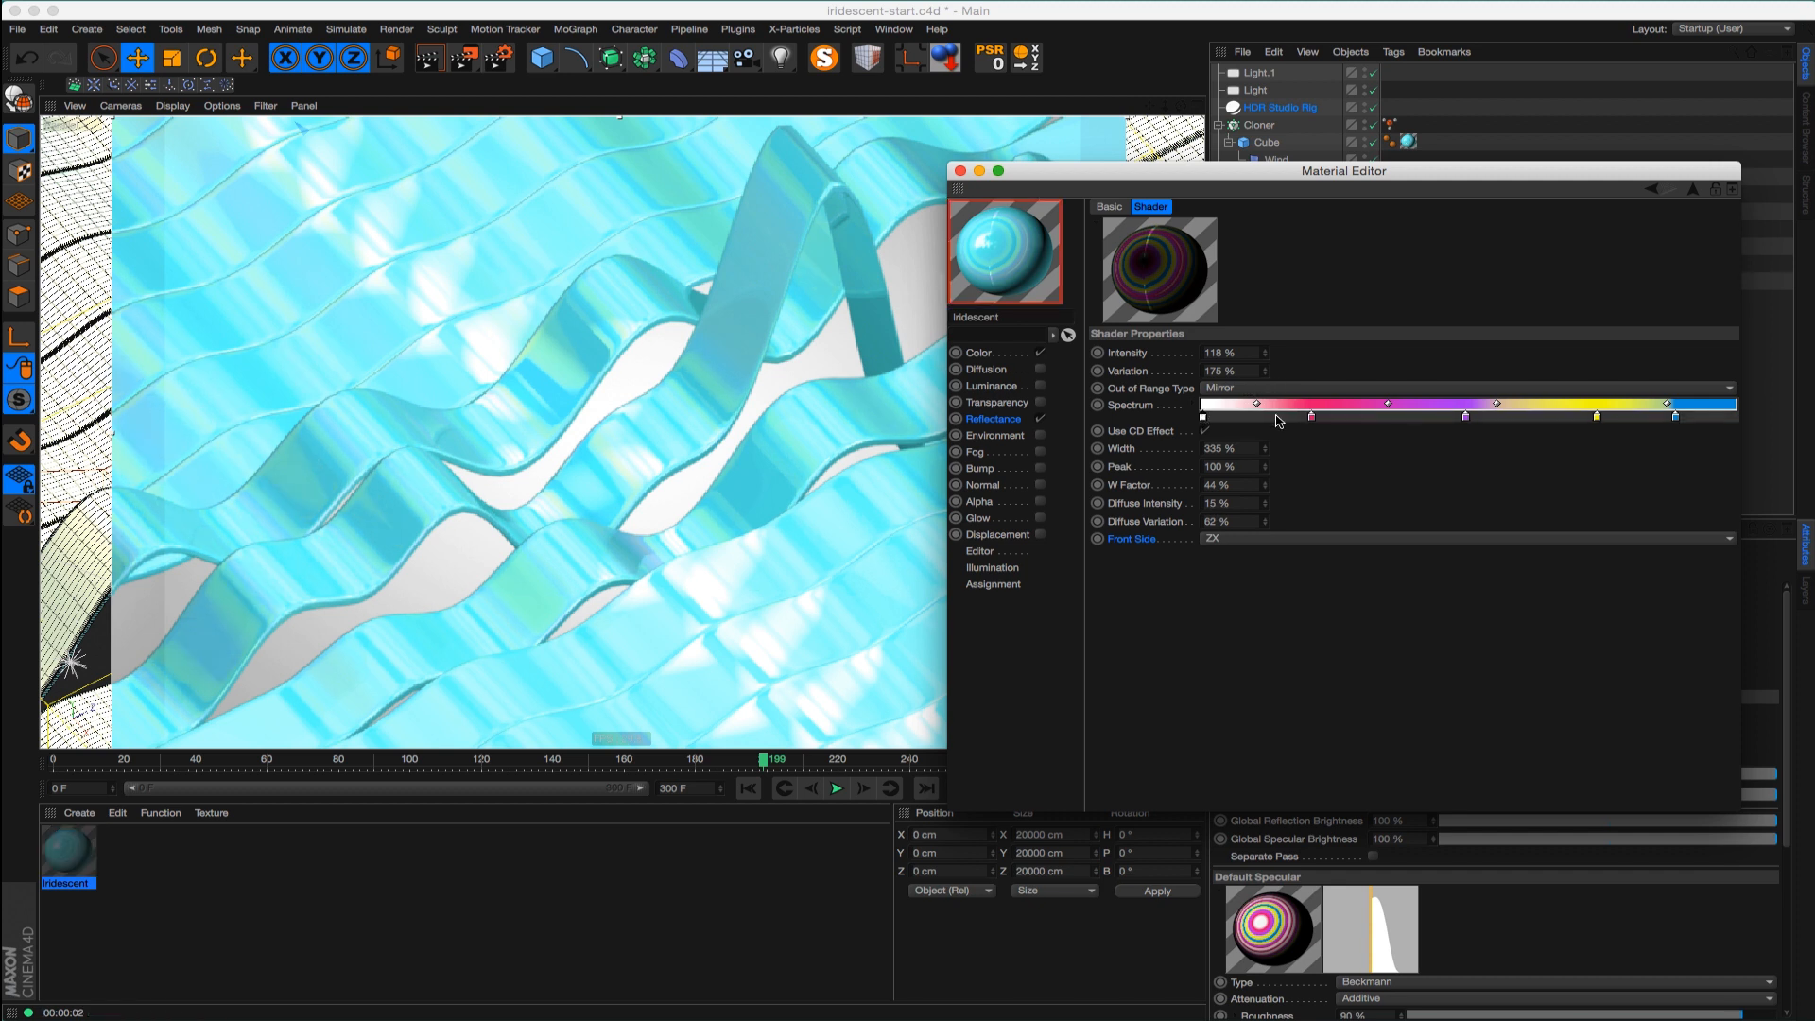
left_click(1275, 417)
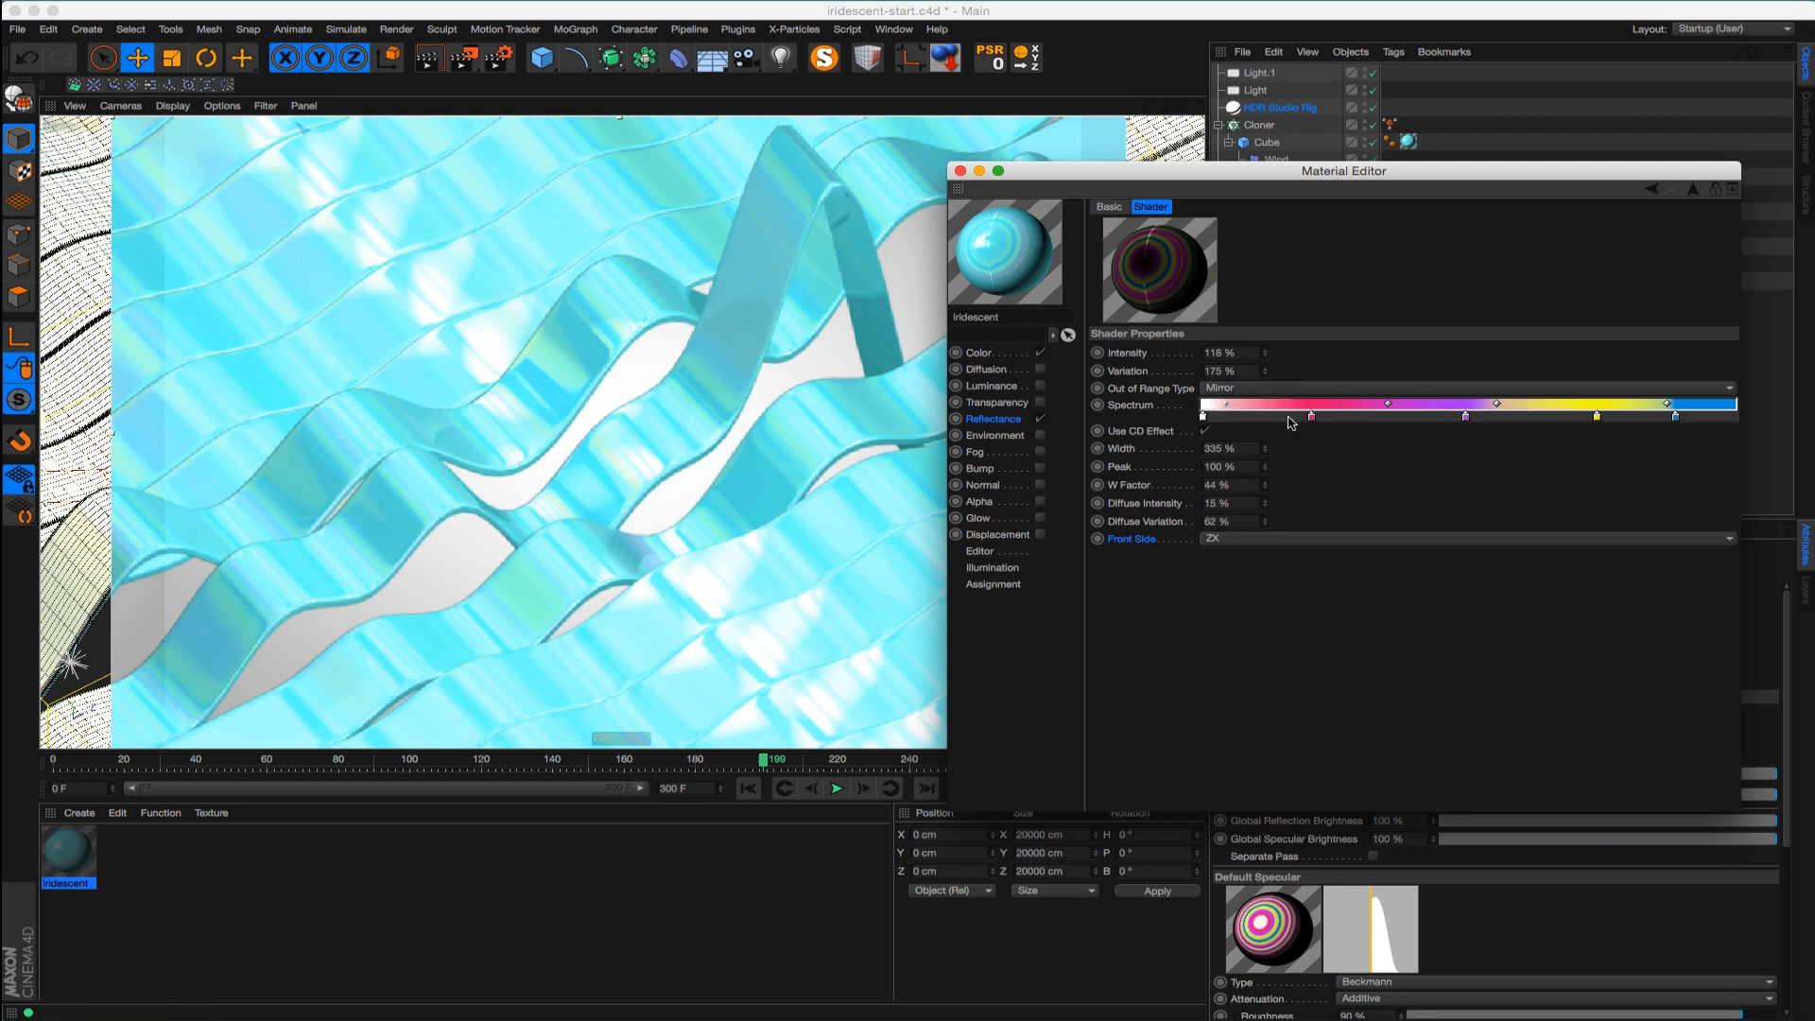
left_click_drag(1498, 407, 1569, 406)
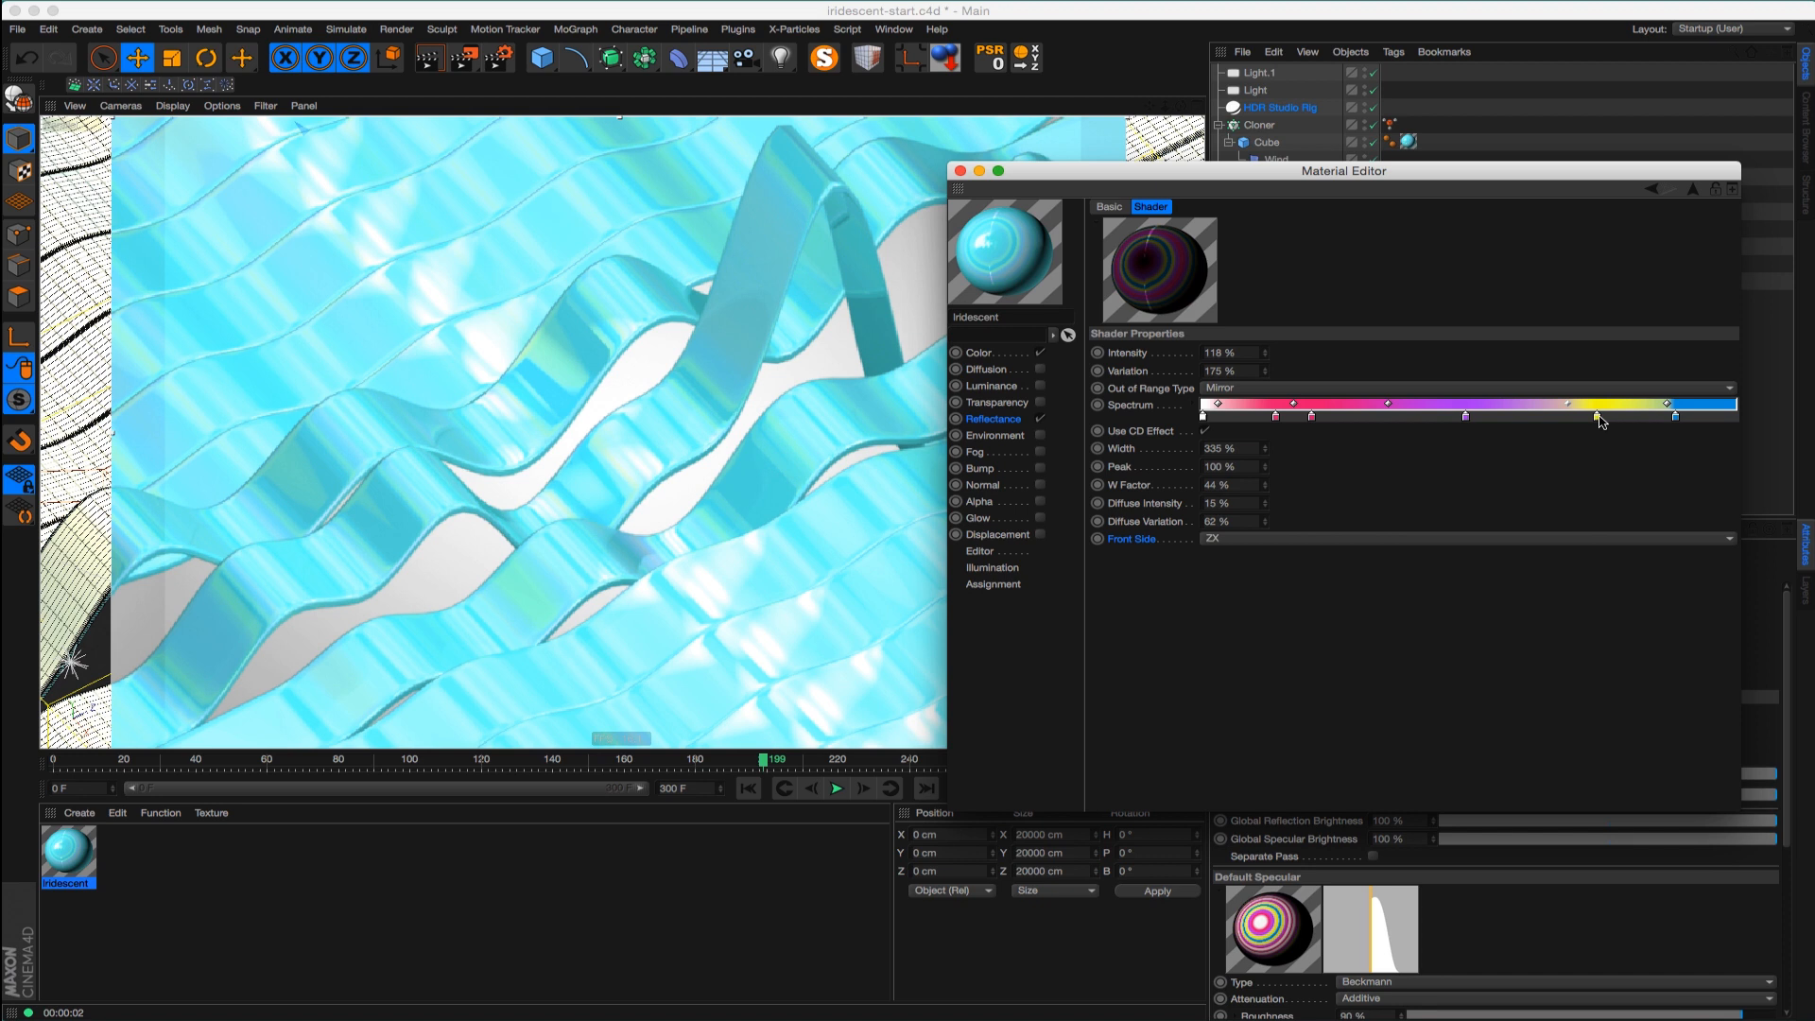
Try green and light orange as the colour of the spectrum's yellow knot
double_click(1597, 417)
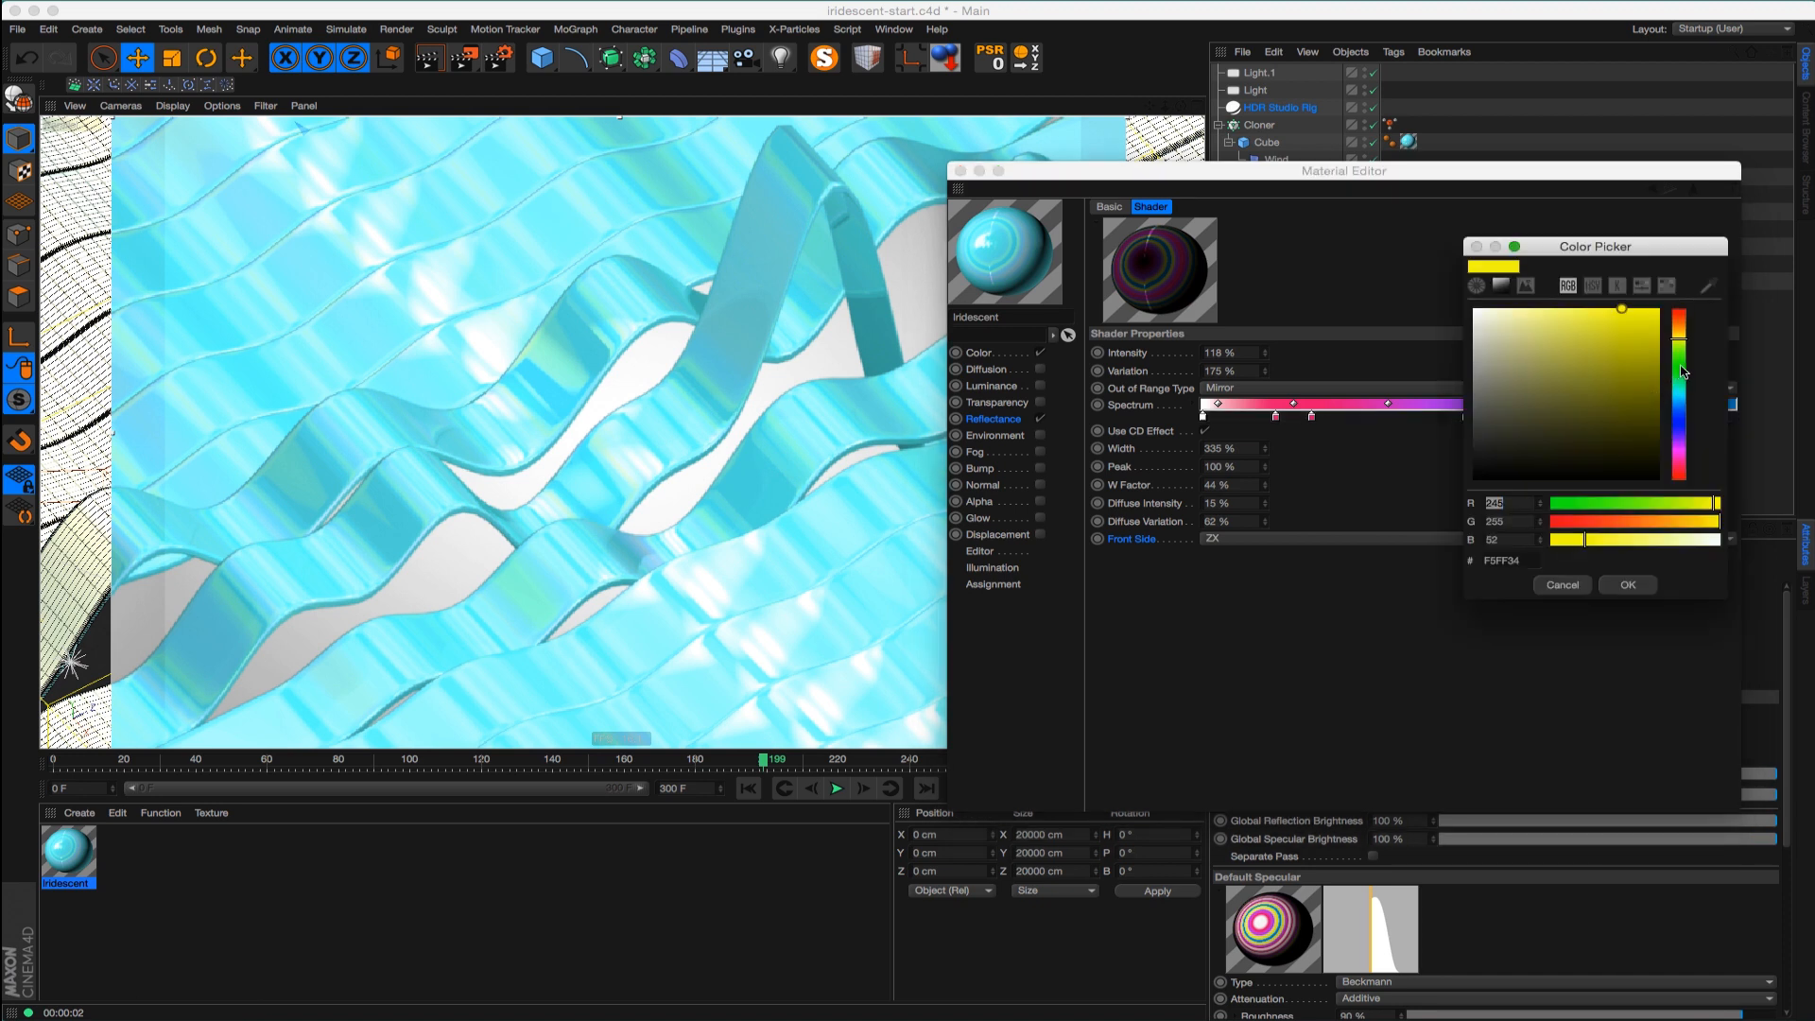
left_click(1680, 372)
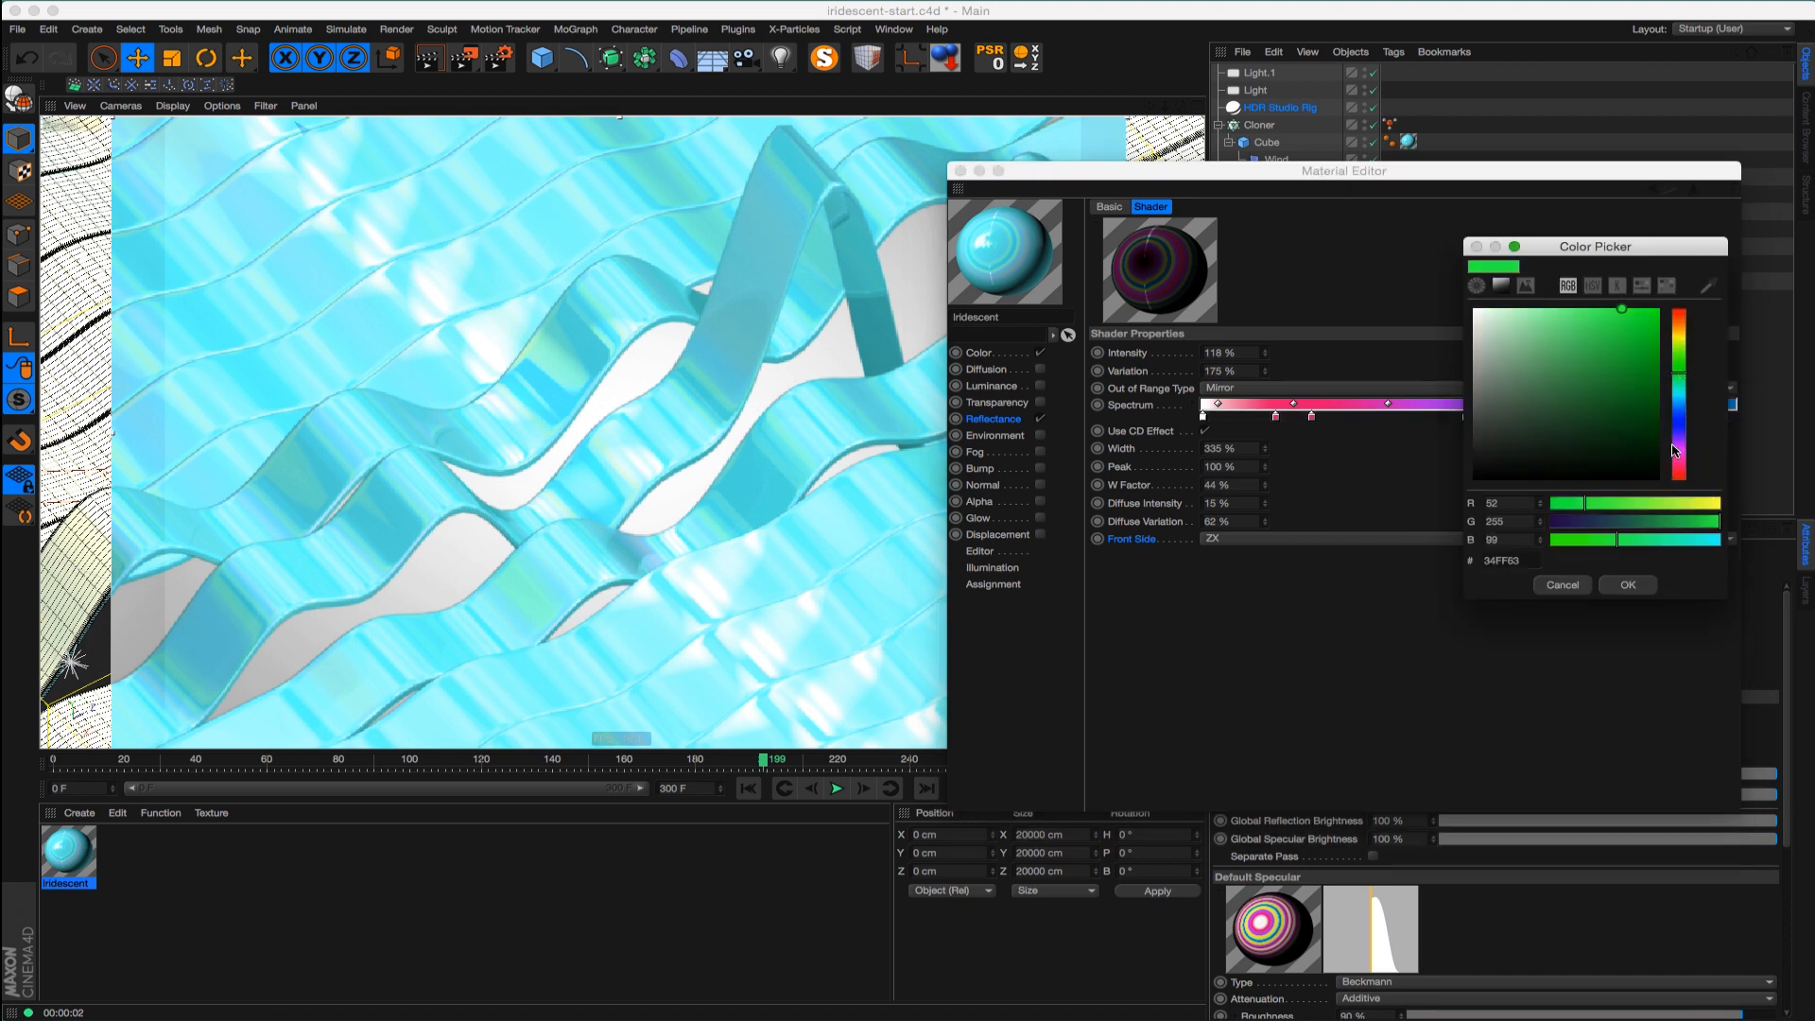
left_click(1627, 584)
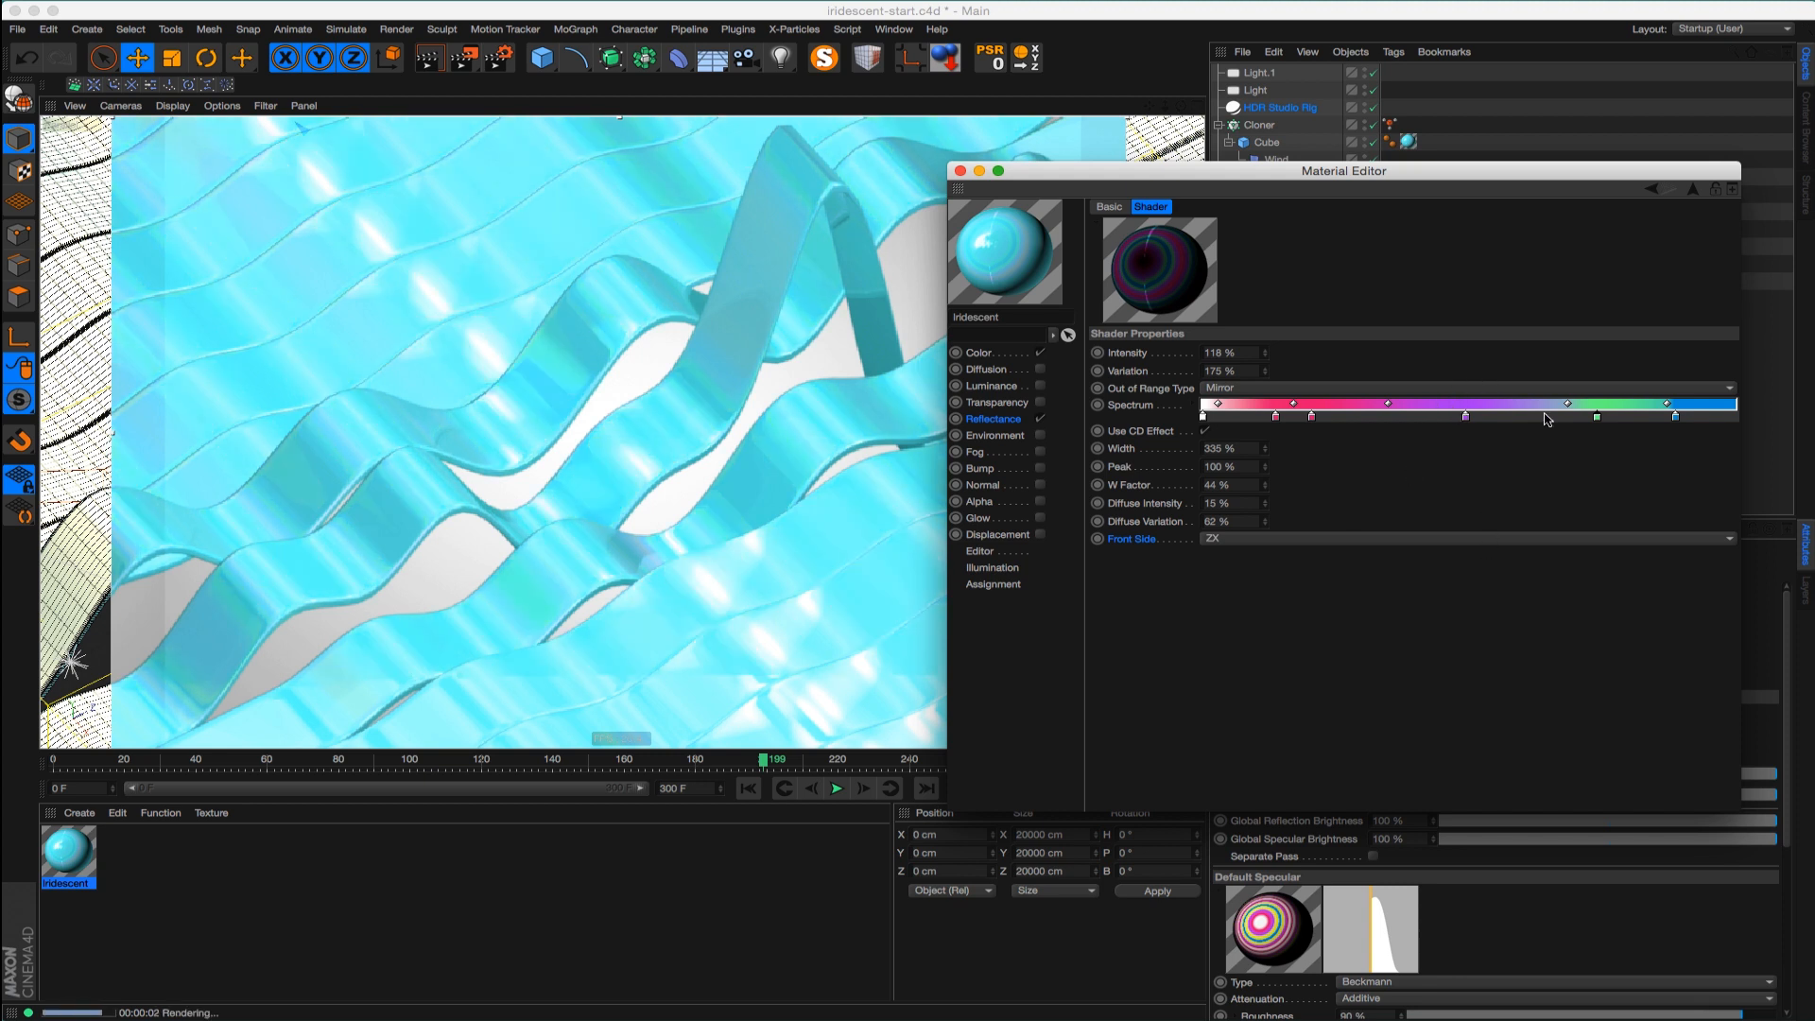
double_click(1596, 416)
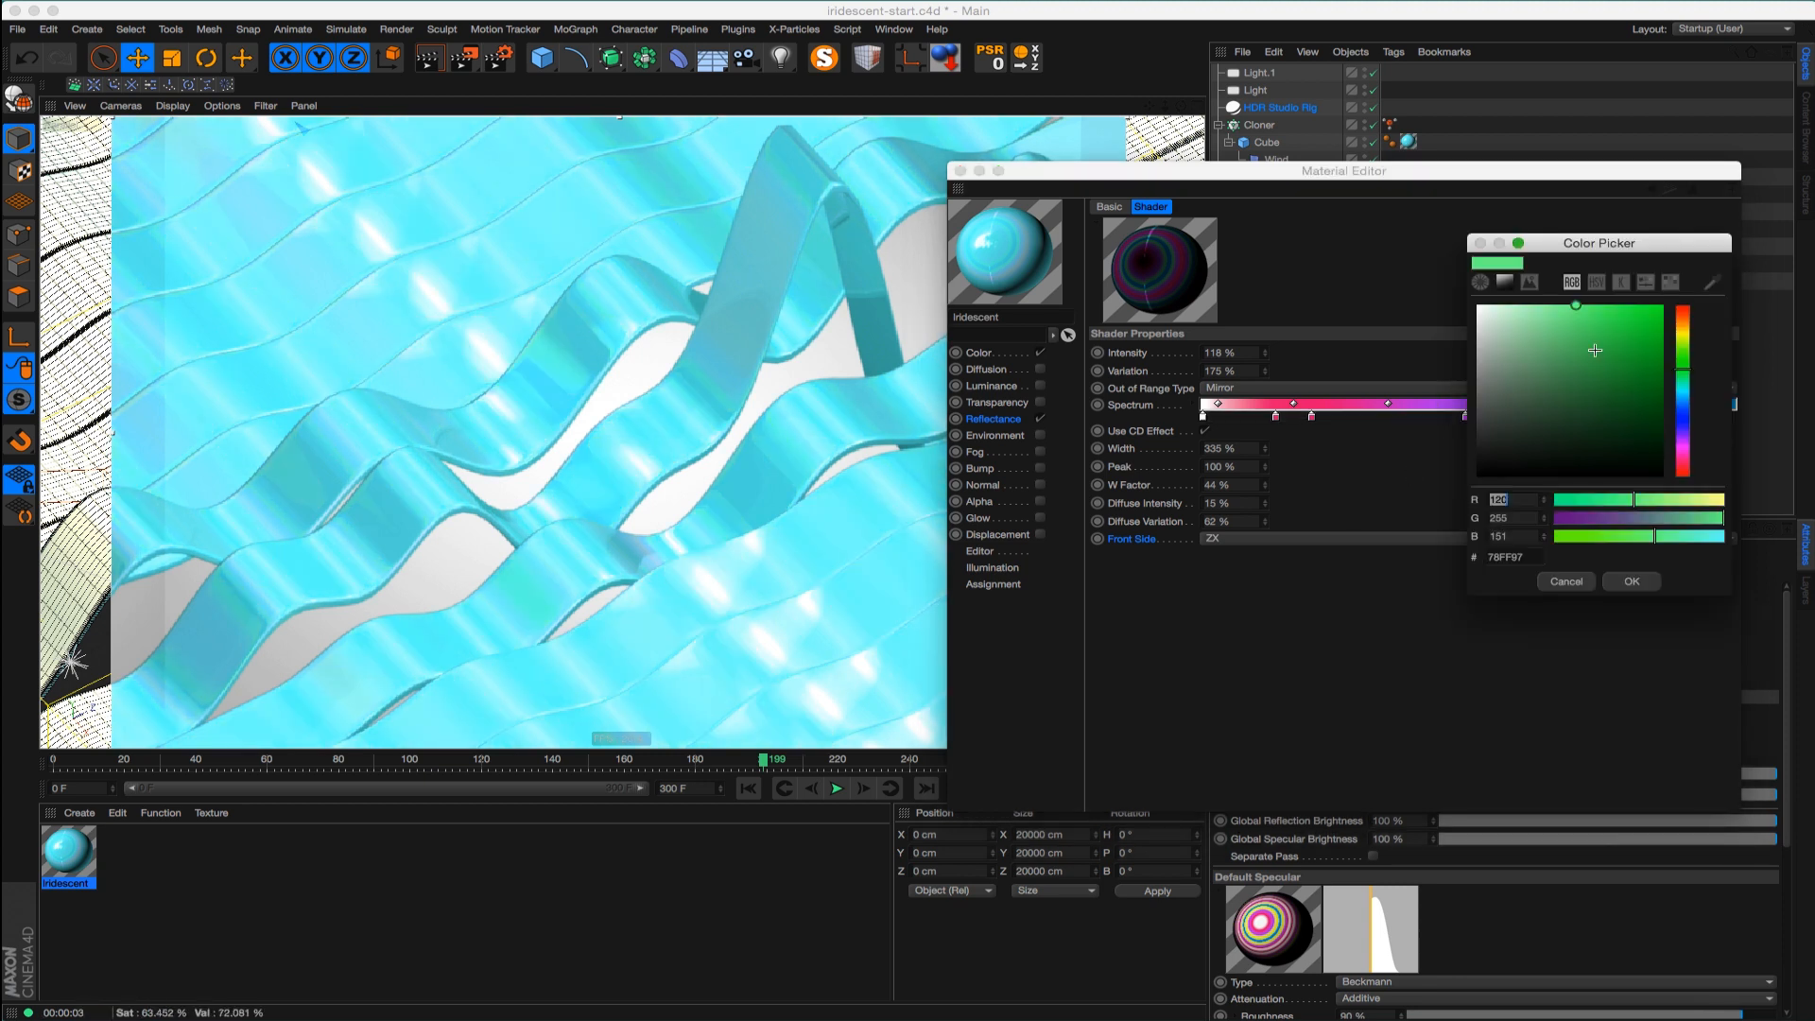
left_click(1689, 333)
left_click(1631, 581)
Shift the spectrum's purple and orange knots toward the pink end and recolour the orange knot white
left_click_drag(1467, 416, 1394, 416)
left_click_drag(1594, 417, 1467, 416)
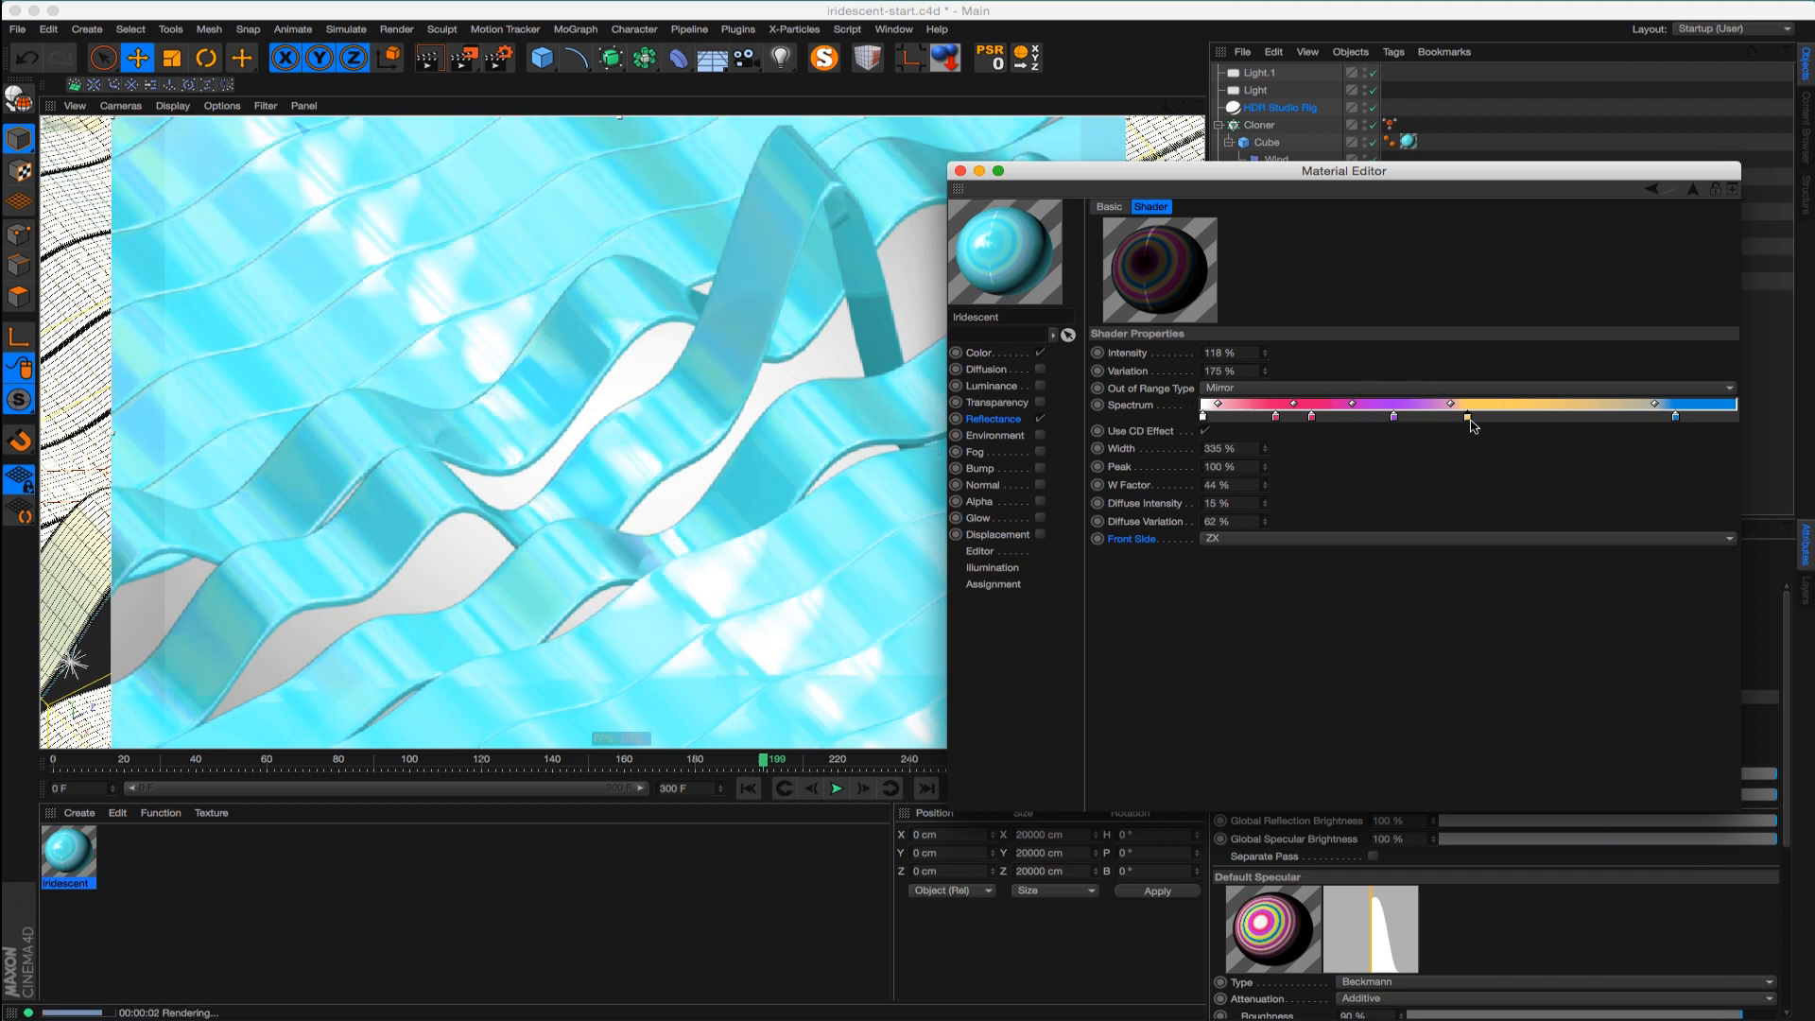
double_click(1467, 417)
left_click(1498, 586)
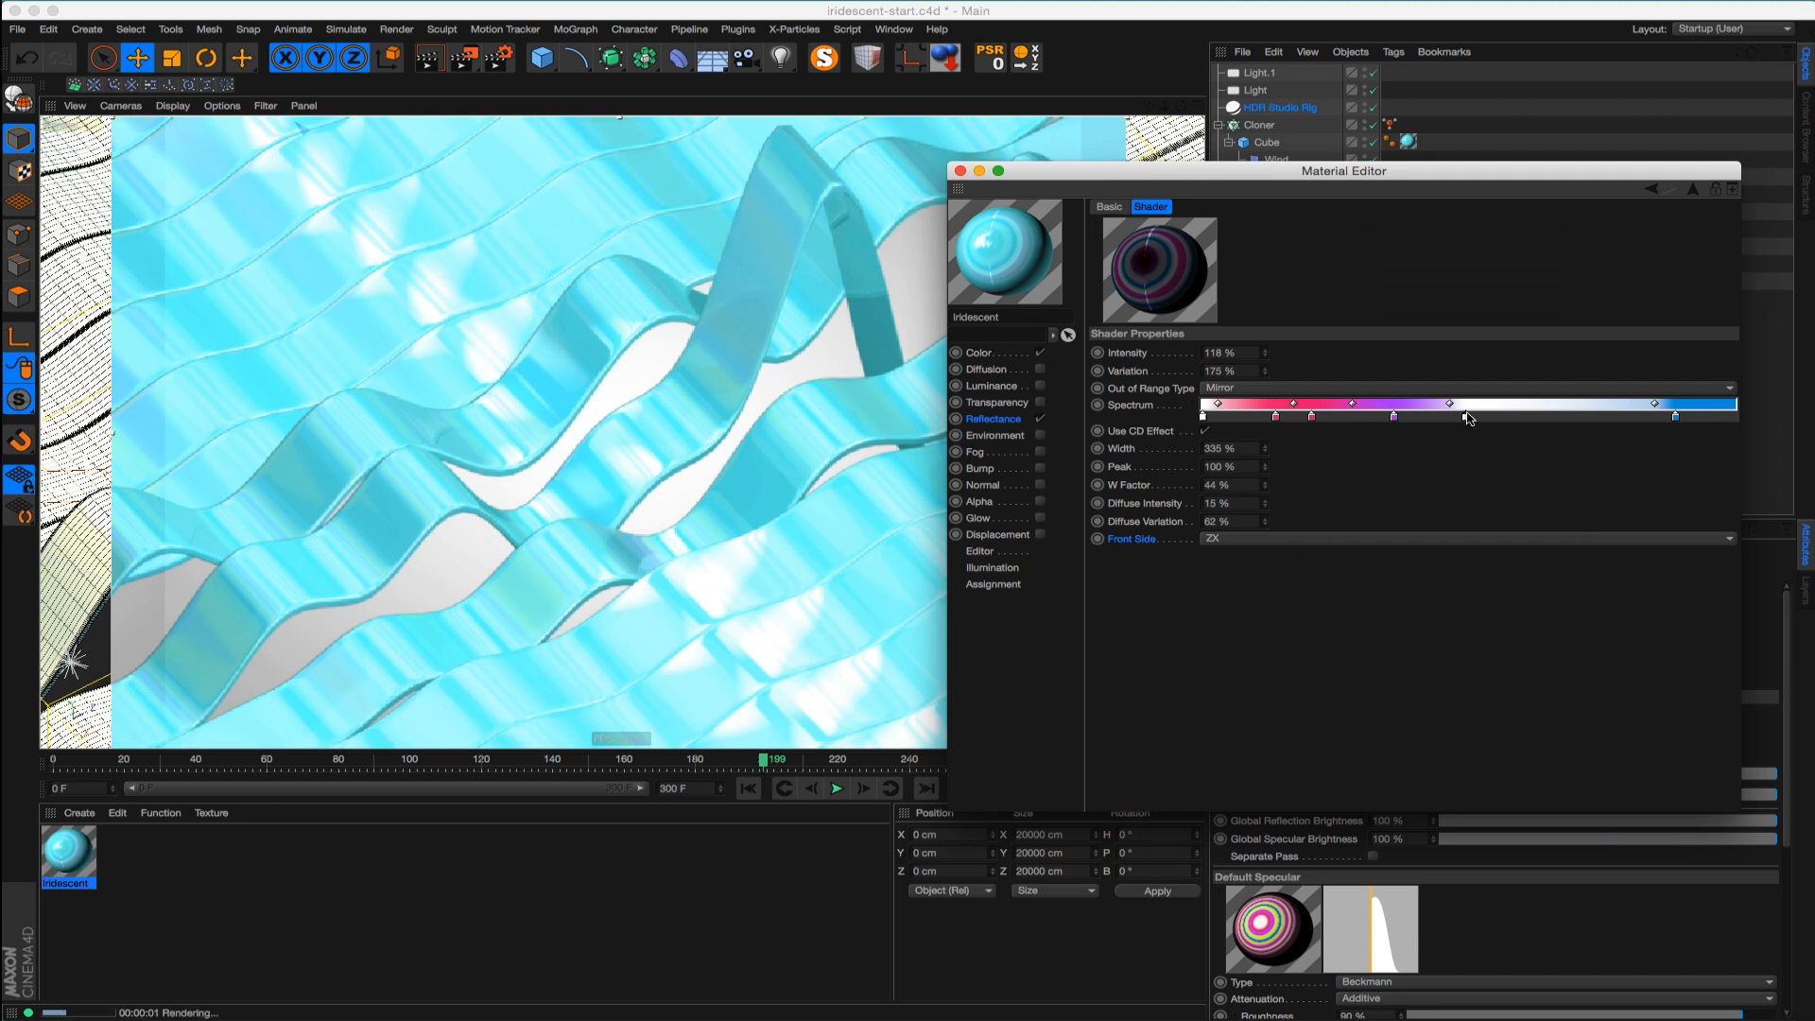
Set the spectrum's out-of-range type to Tiling and move the inner white knot closer to the blue one
left_click(1276, 387)
left_click(1267, 441)
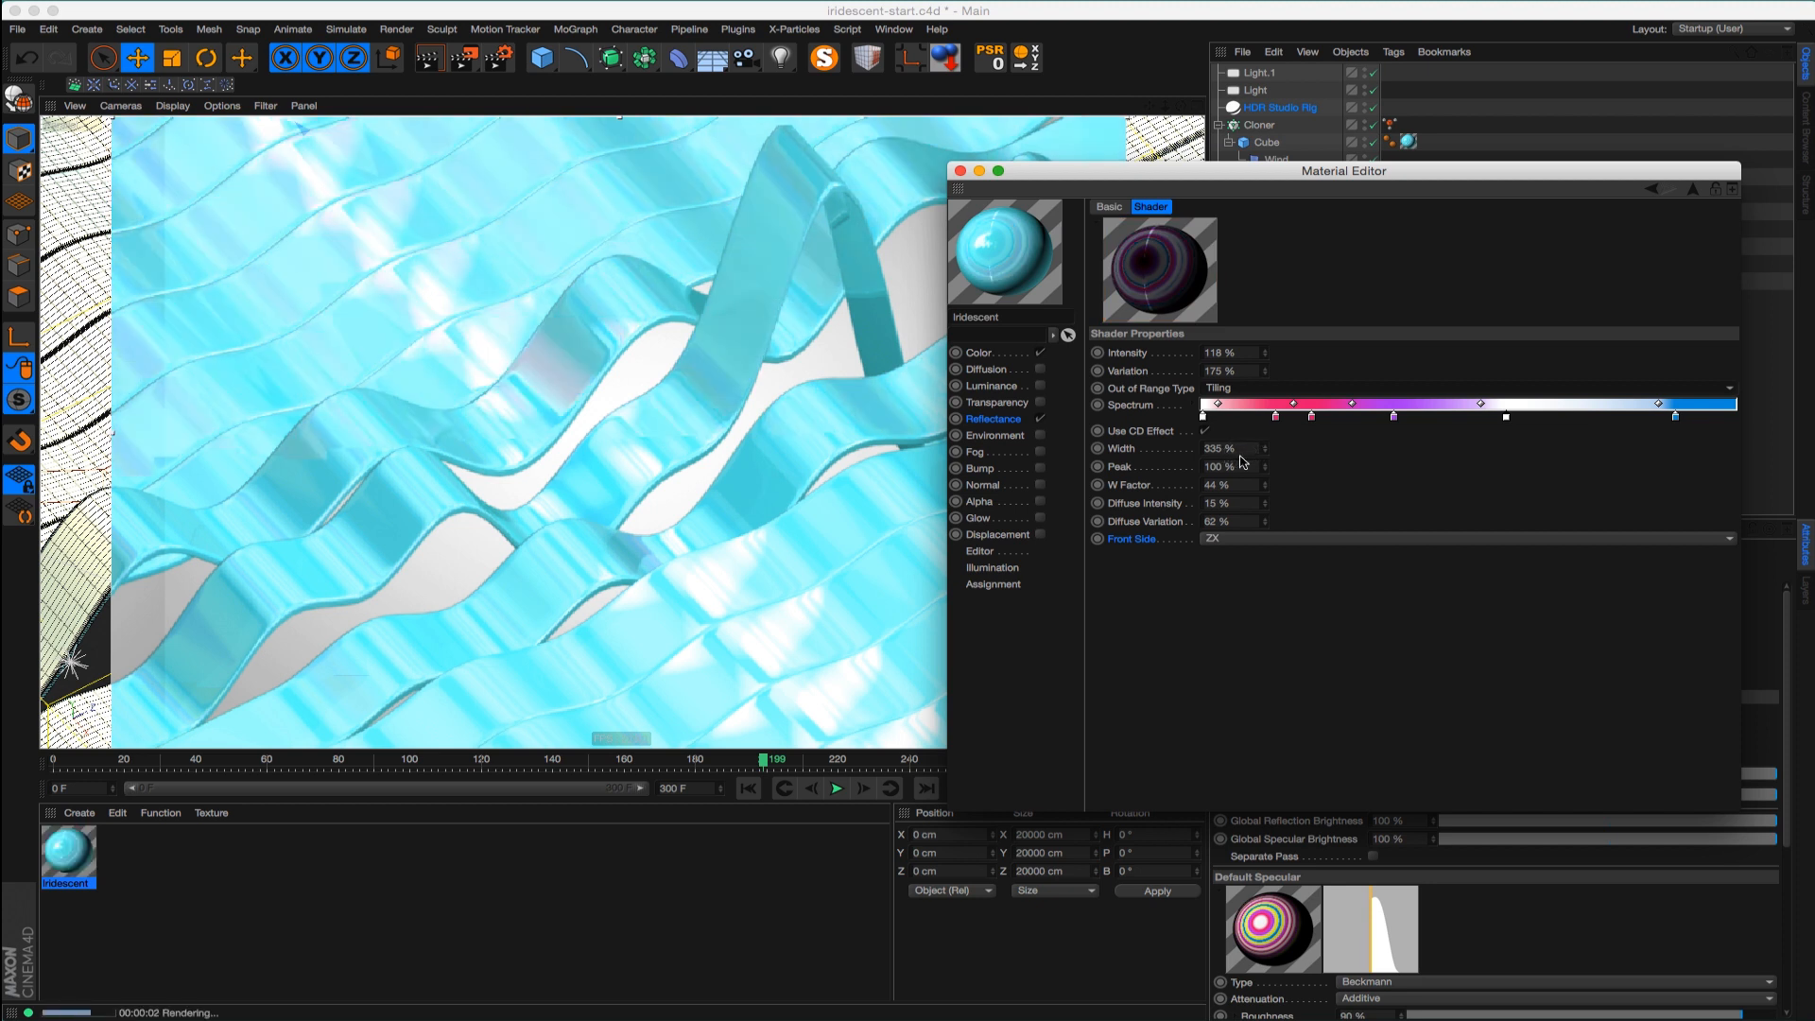
left_click_drag(1506, 416, 1576, 416)
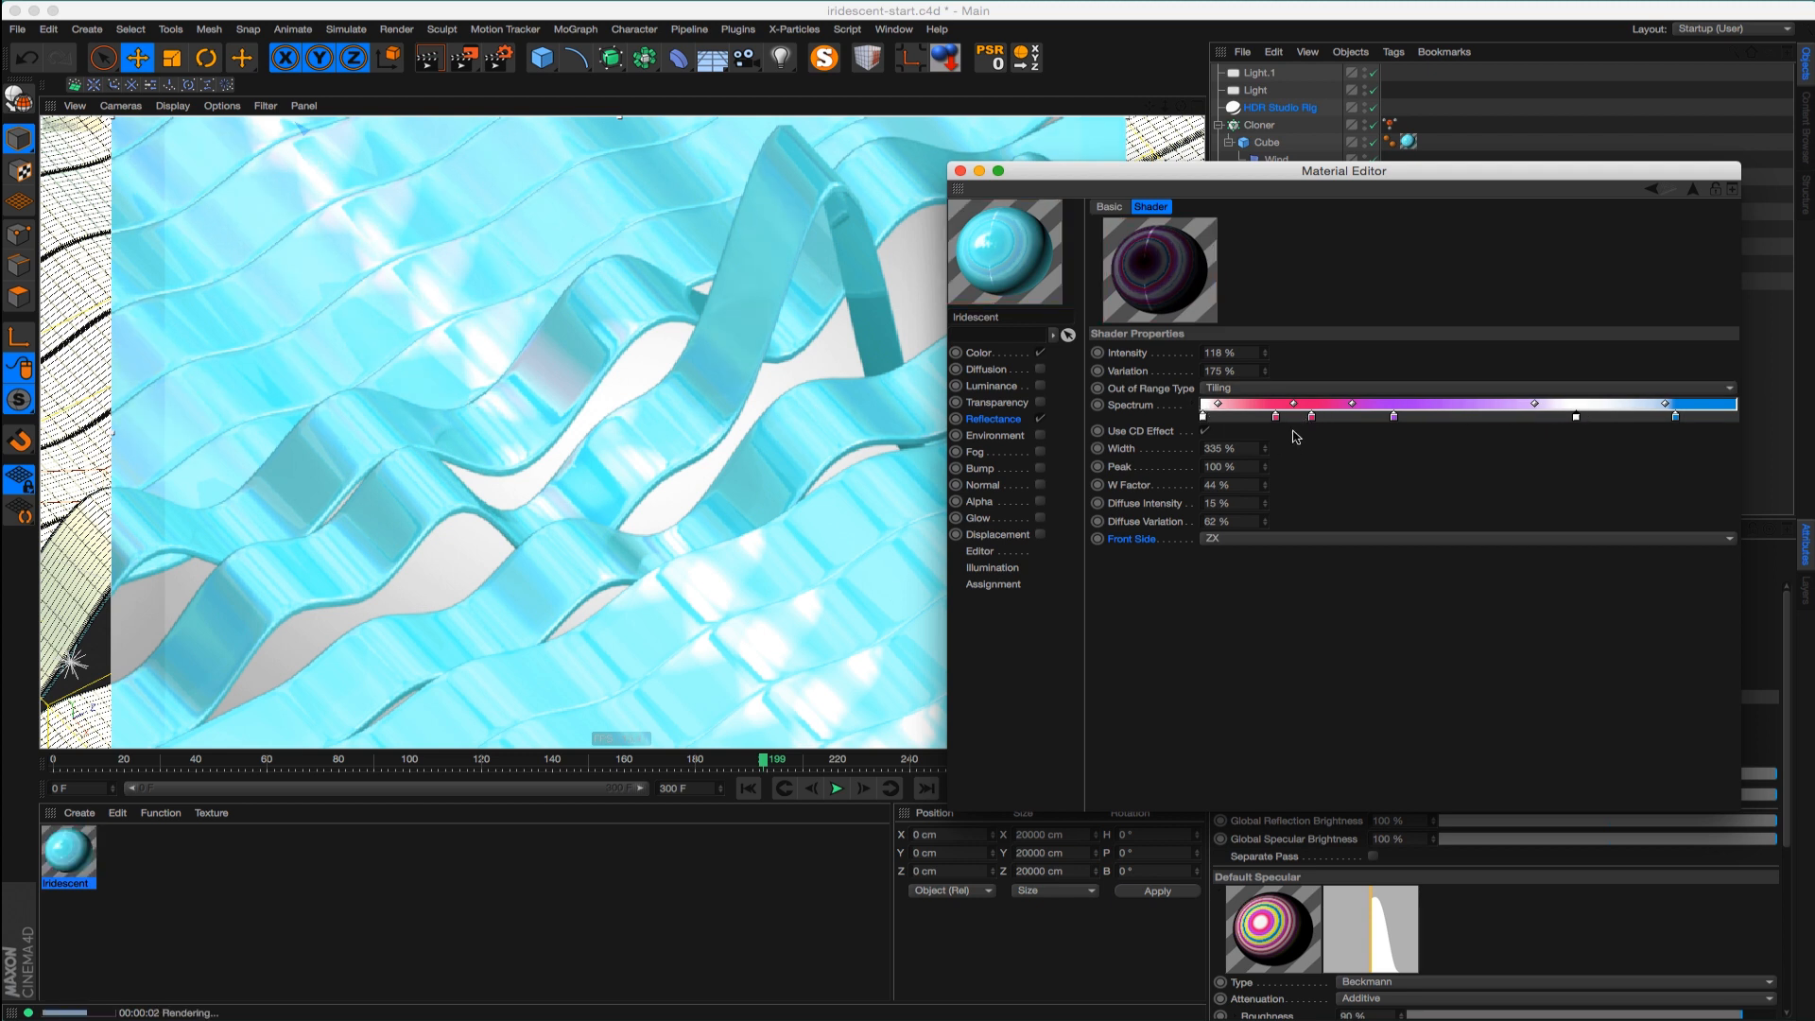
Move the spectrum's second pink knot right beside the purple one and shift the blue knot slightly toward the inner white knot
left_click_drag(1311, 417, 1428, 417)
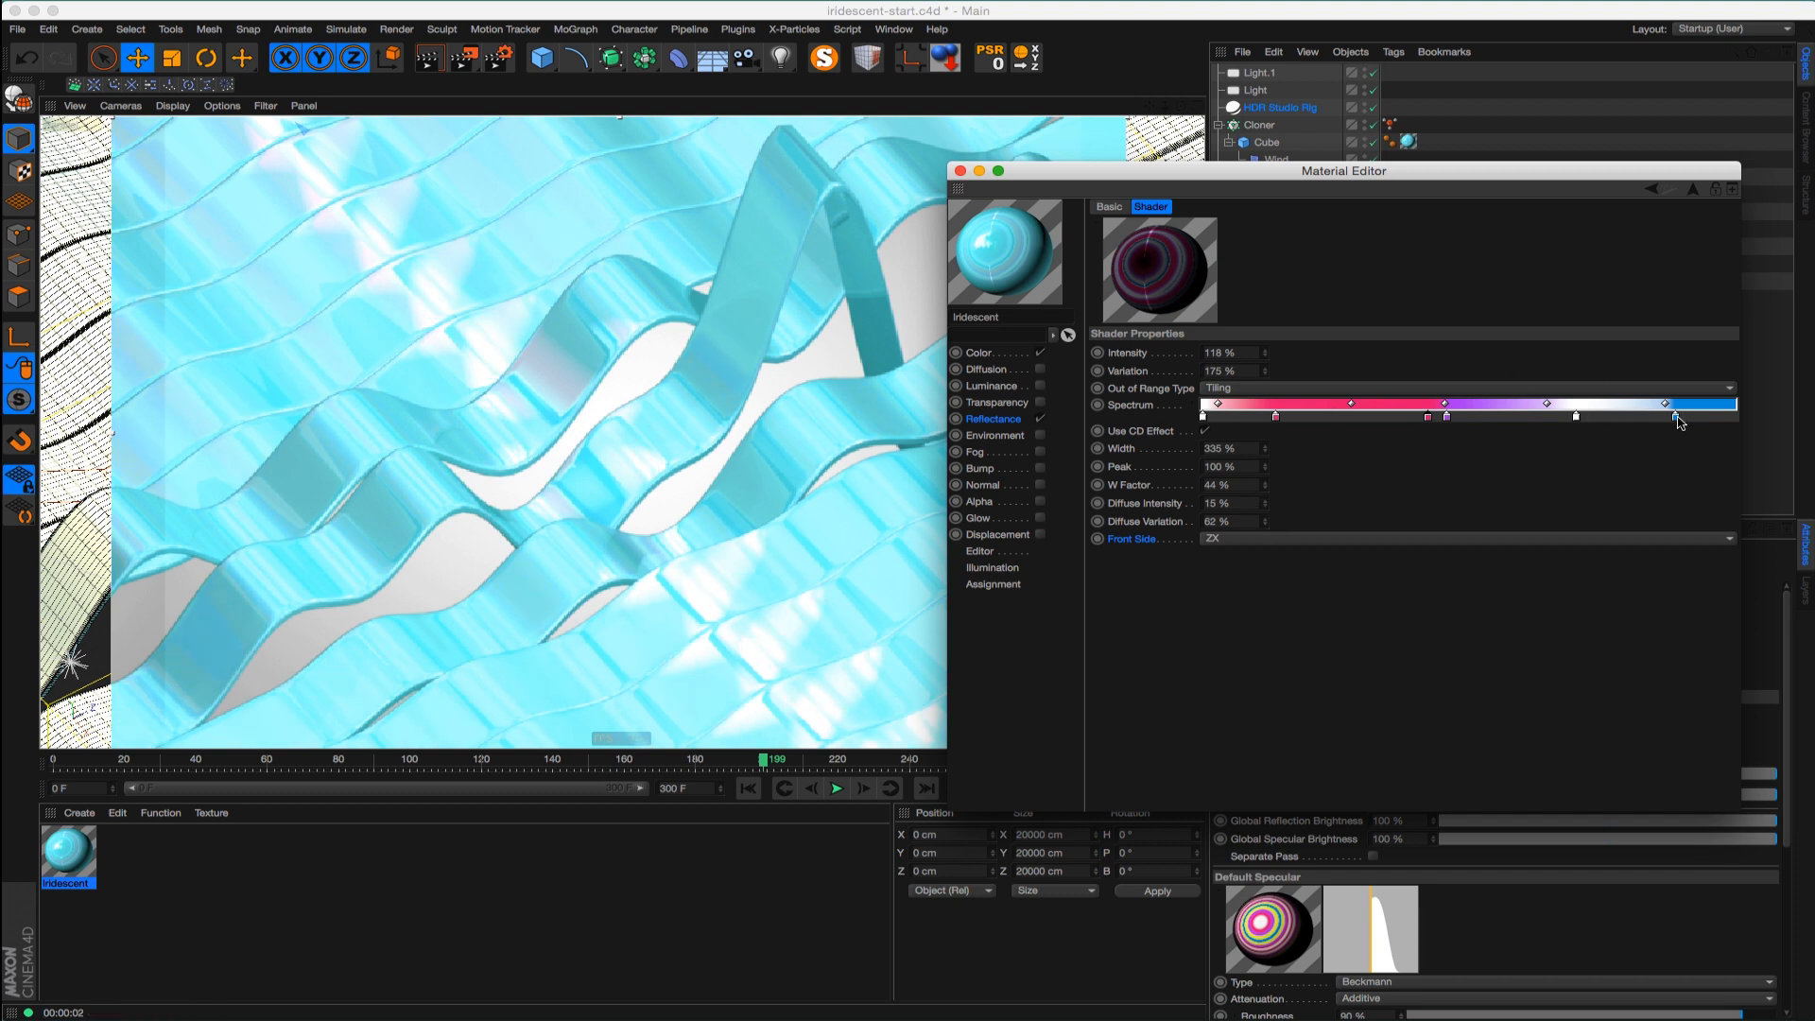
mouse_move(1666, 403)
left_mouse_down()
mouse_move(1603, 404)
mouse_move(1638, 417)
left_mouse_up()
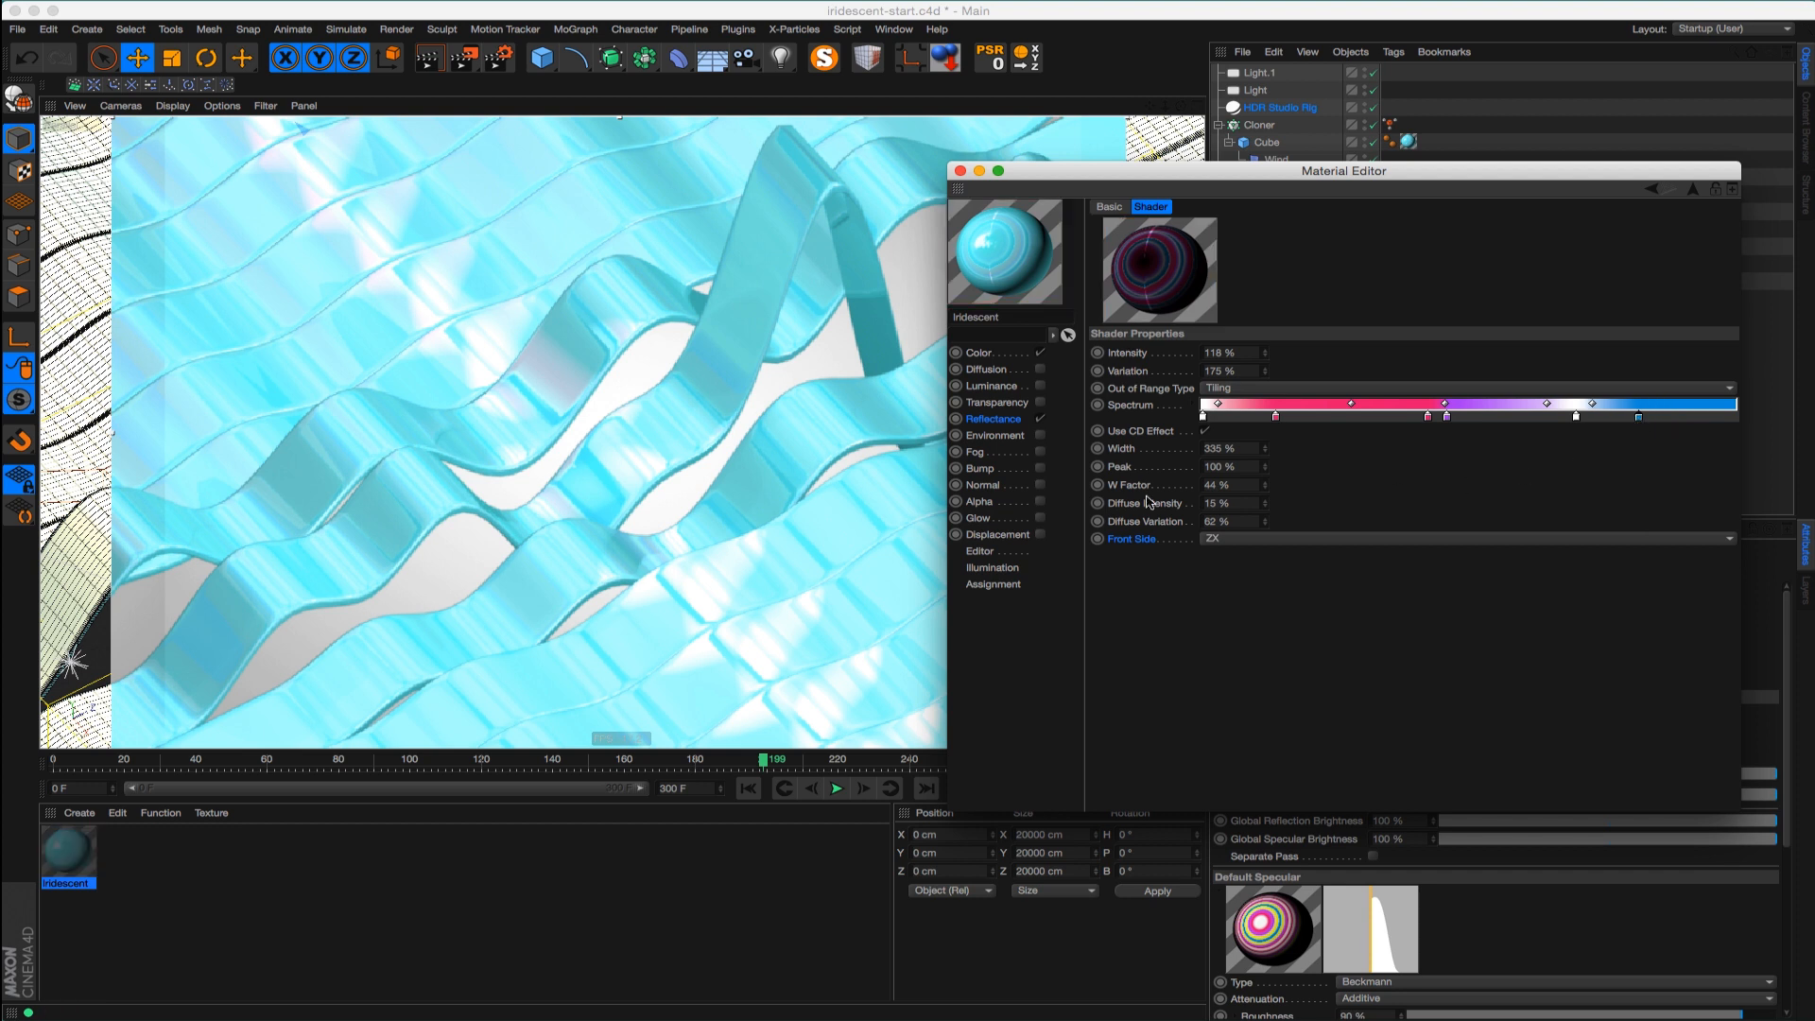
left_click(921, 586)
mouse_move(1636, 418)
left_mouse_down()
mouse_move(1656, 417)
mouse_move(1633, 404)
left_mouse_up()
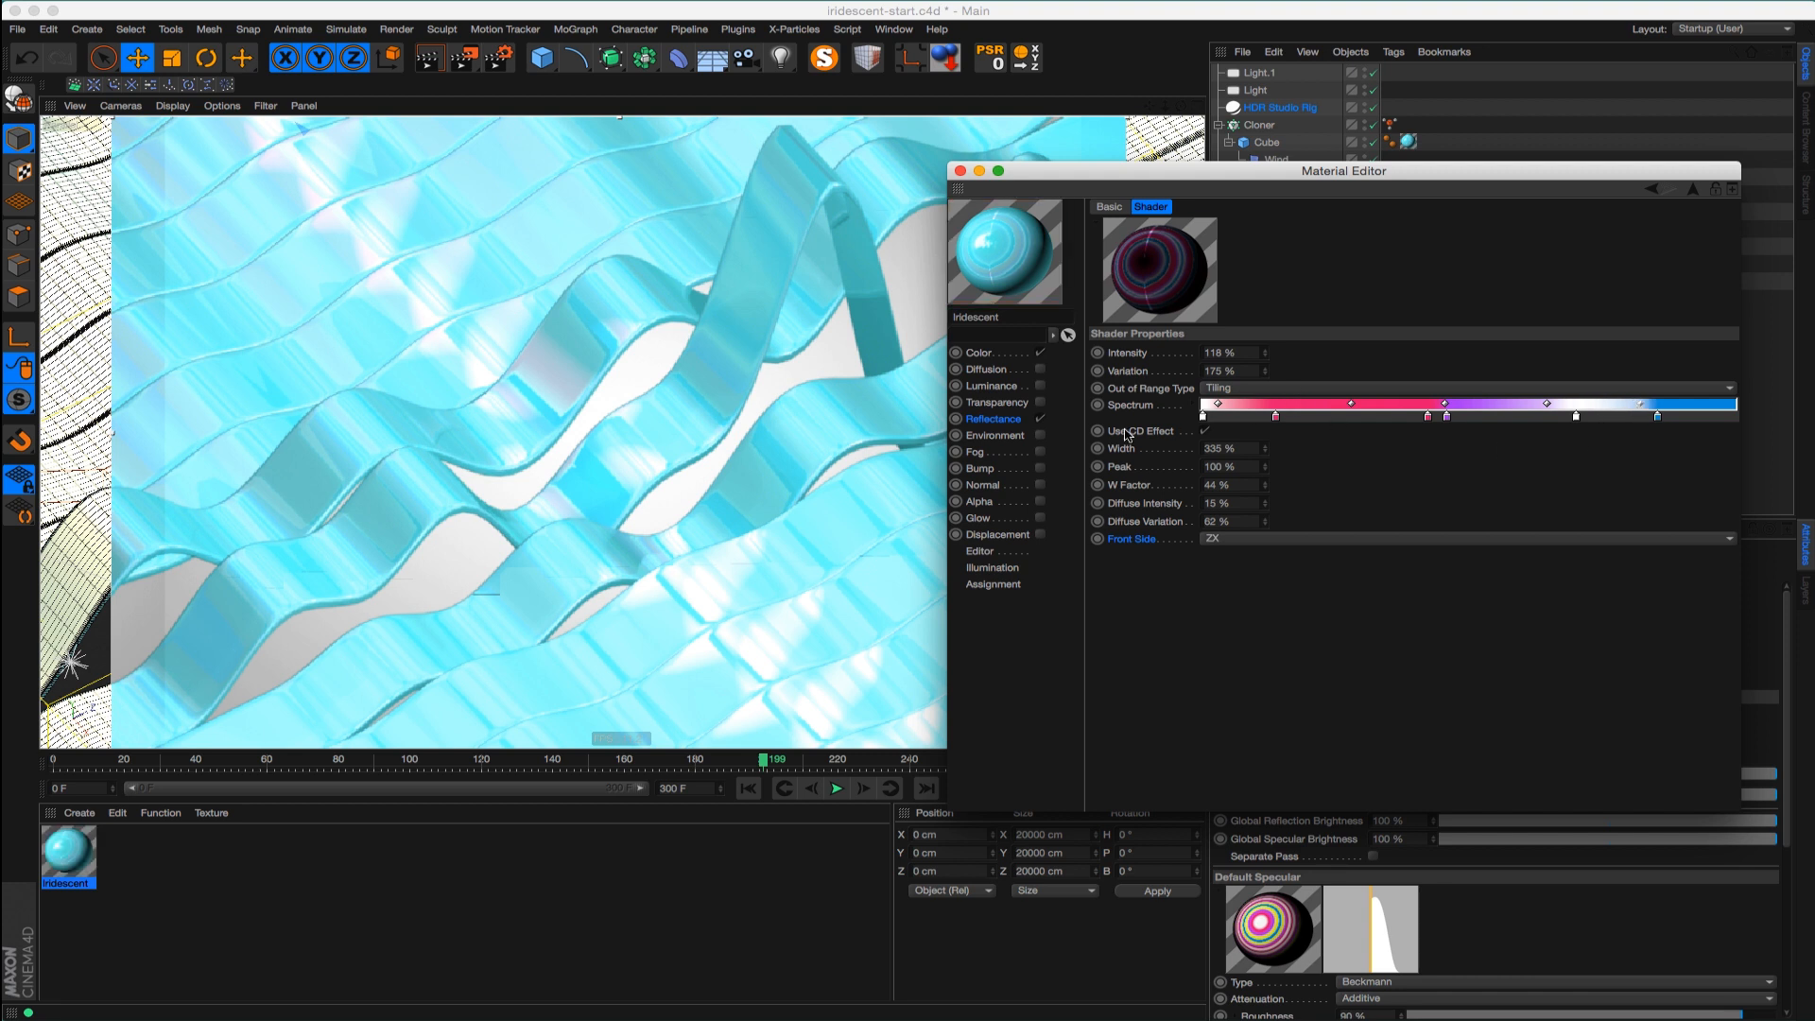
Try 66 % roughness on the Default Specular layer, undo it, and set the layer's specular strength to 245 %
left_click(992, 418)
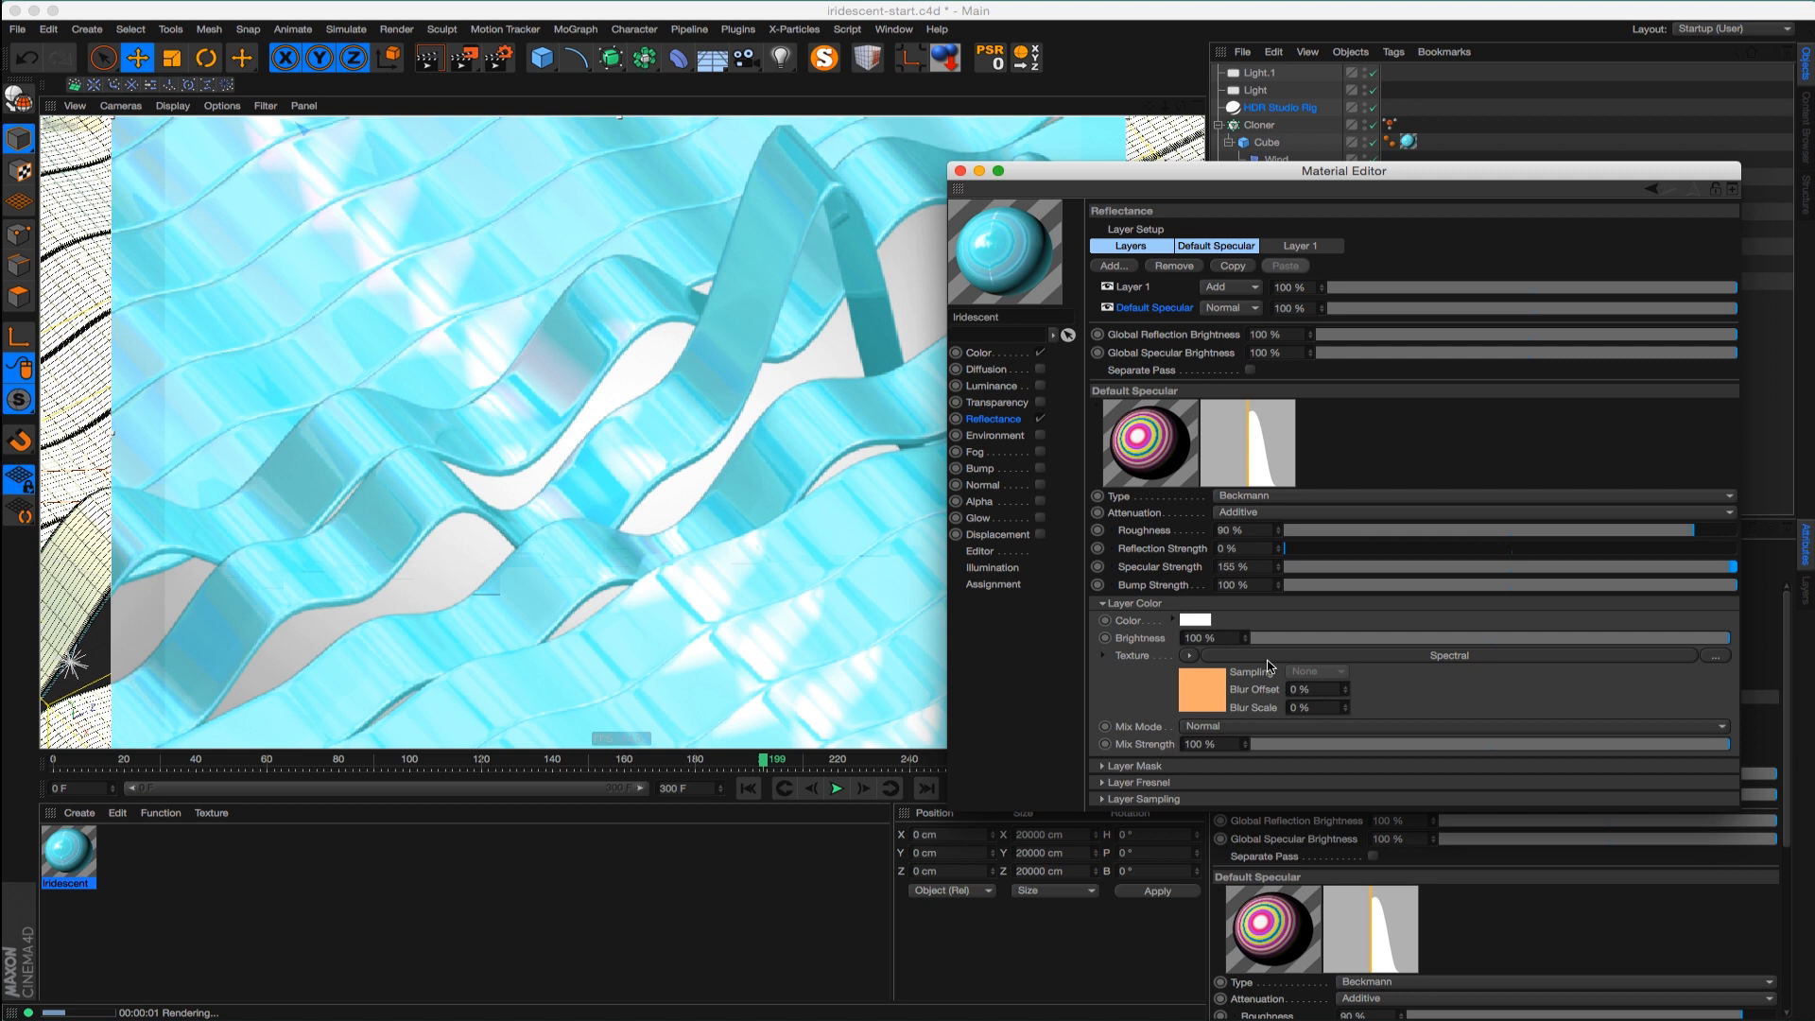
left_click(1583, 530)
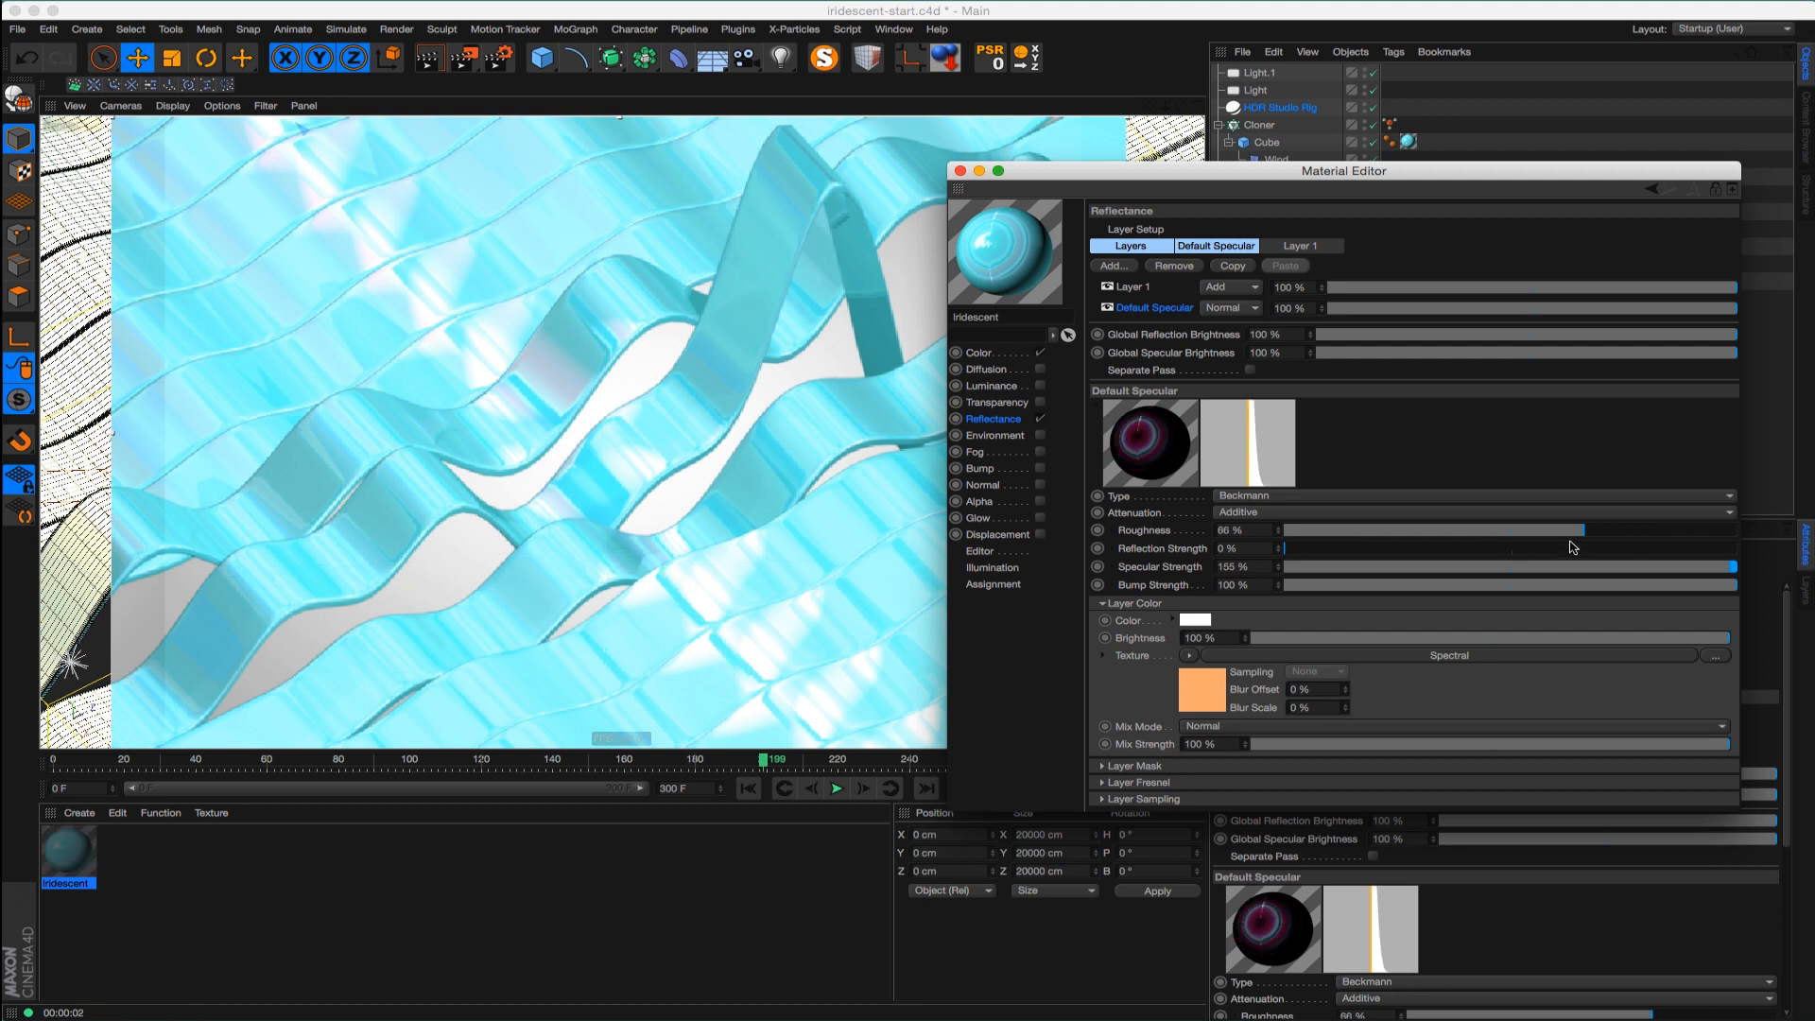
key("super+z")
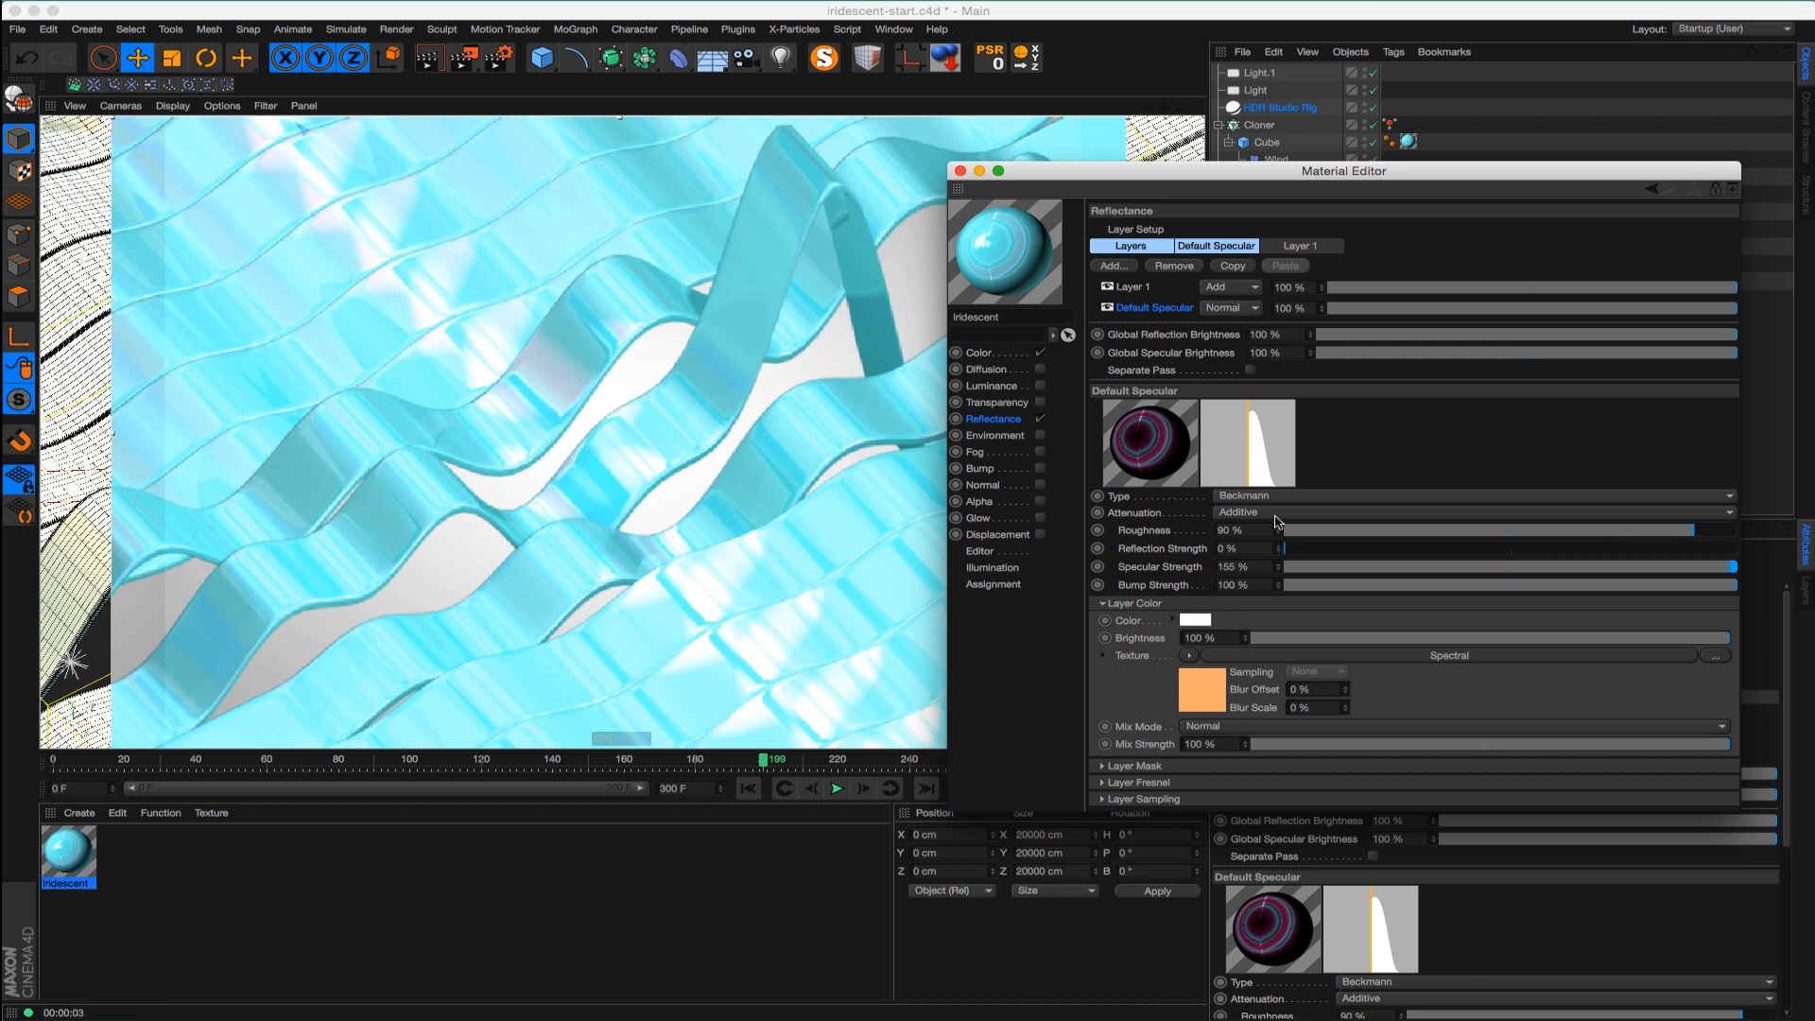
left_click_drag(1279, 567, 1311, 484)
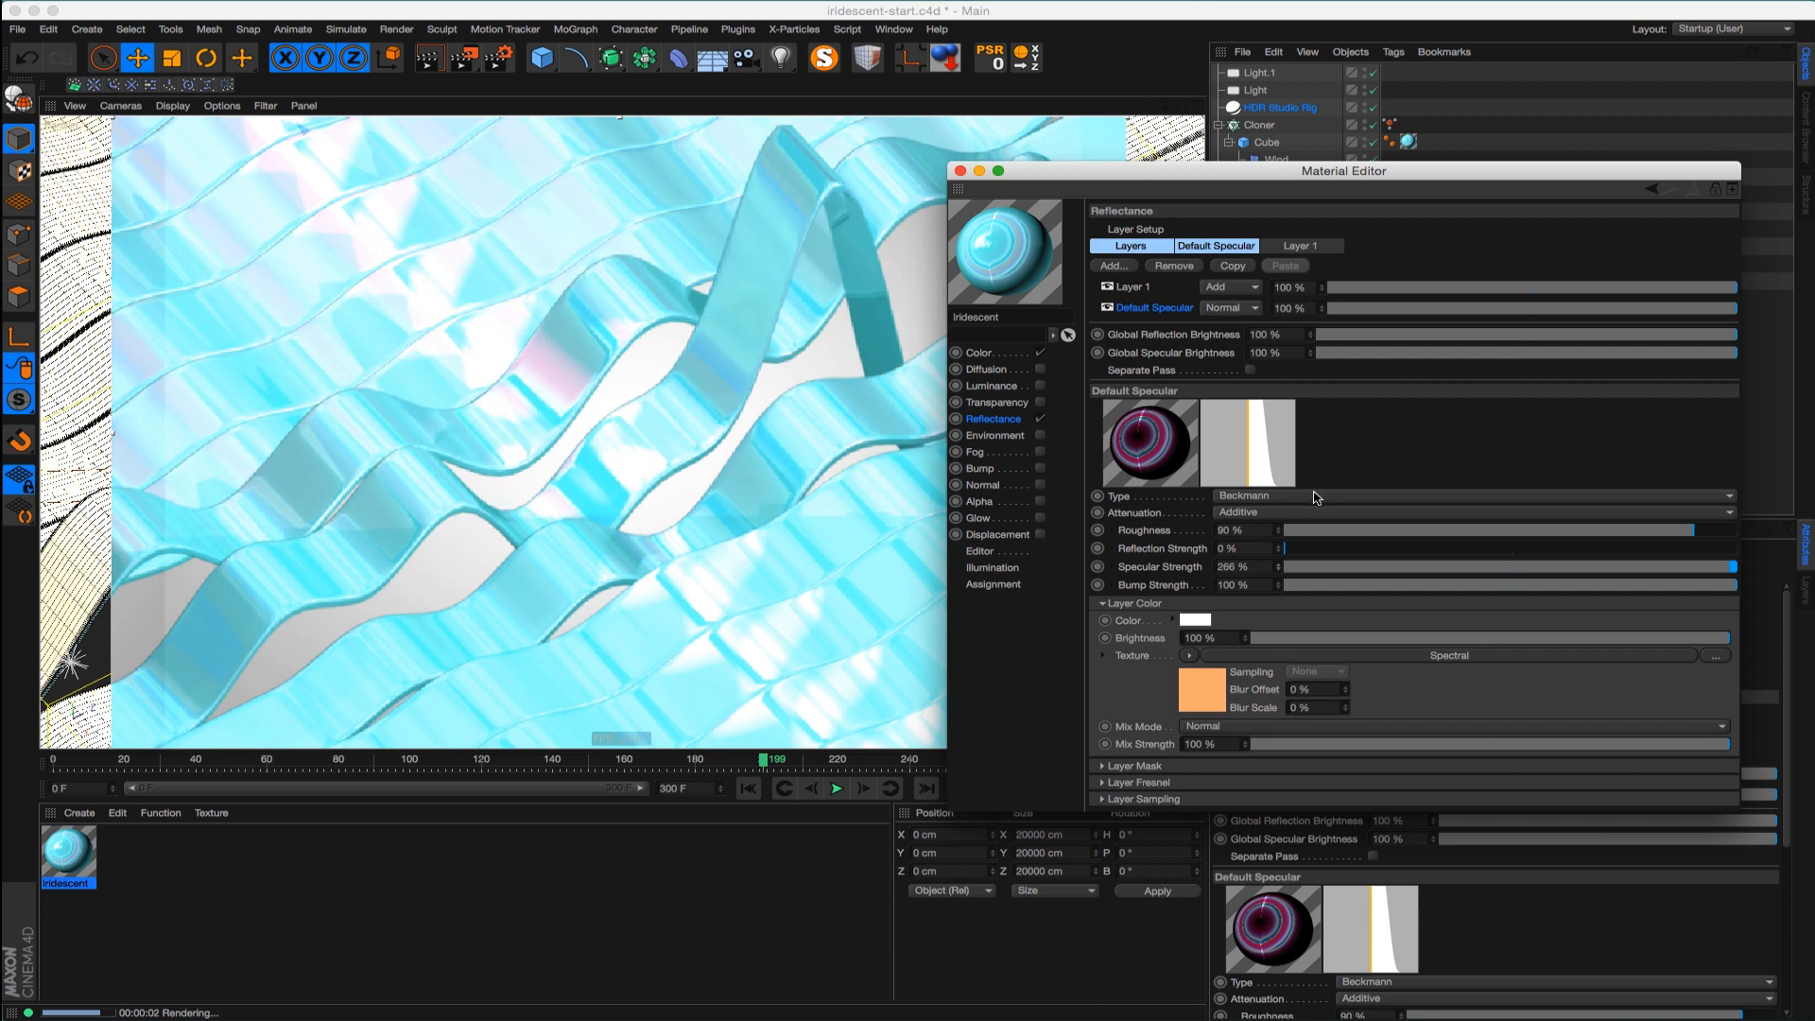
left_click_drag(1278, 567, 1280, 574)
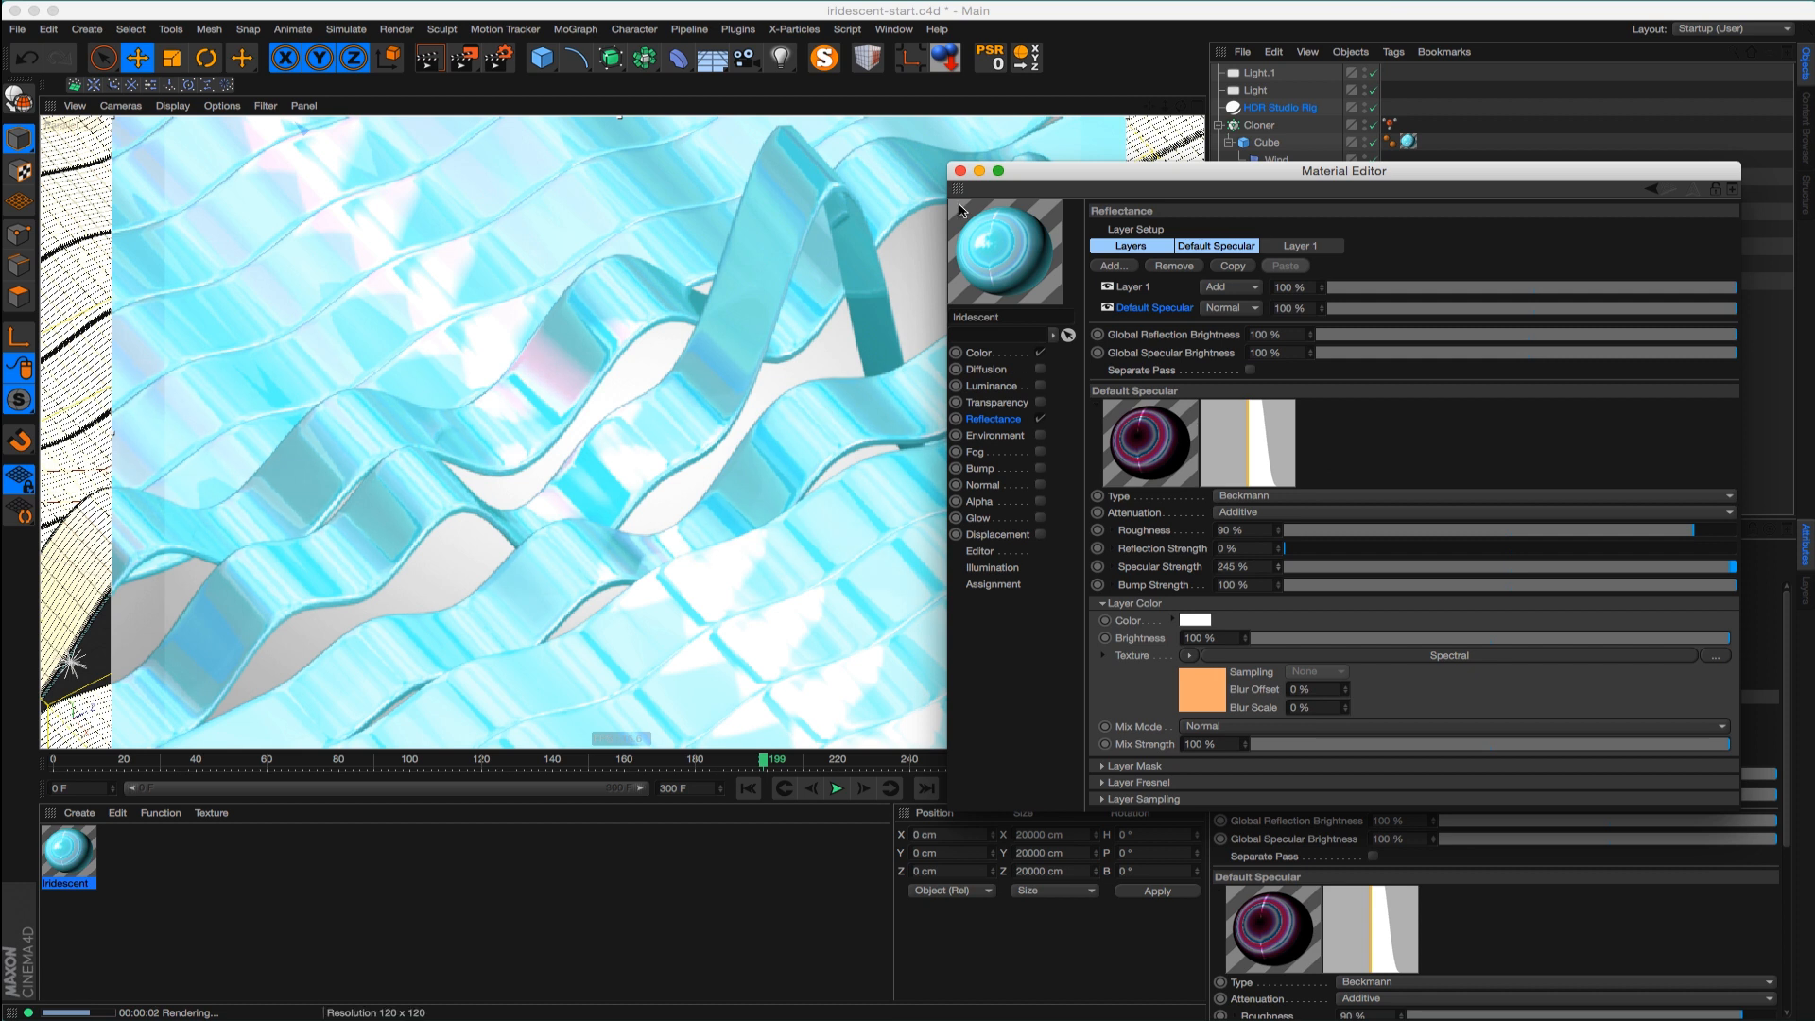
Enable Ambient Occlusion in the render settings and set the dark knot of its colour gradient to grey 3C3C3C
left_click(961, 171)
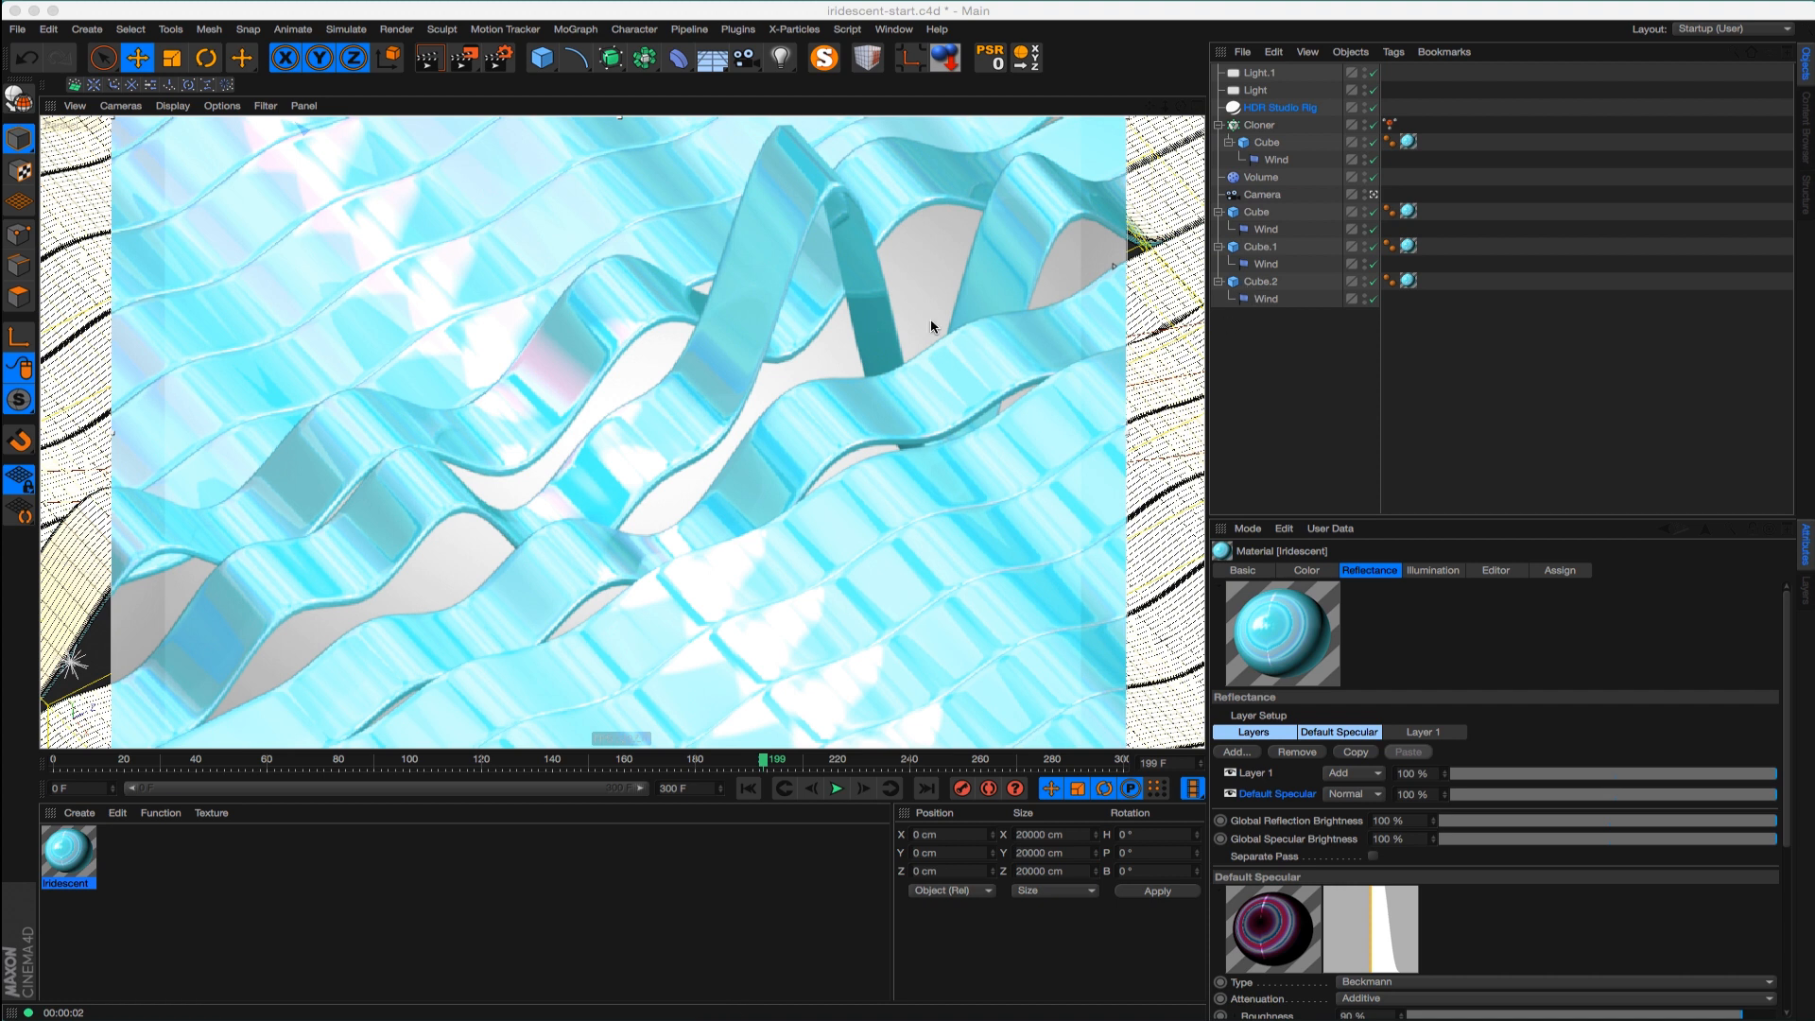
left_click(1254, 90)
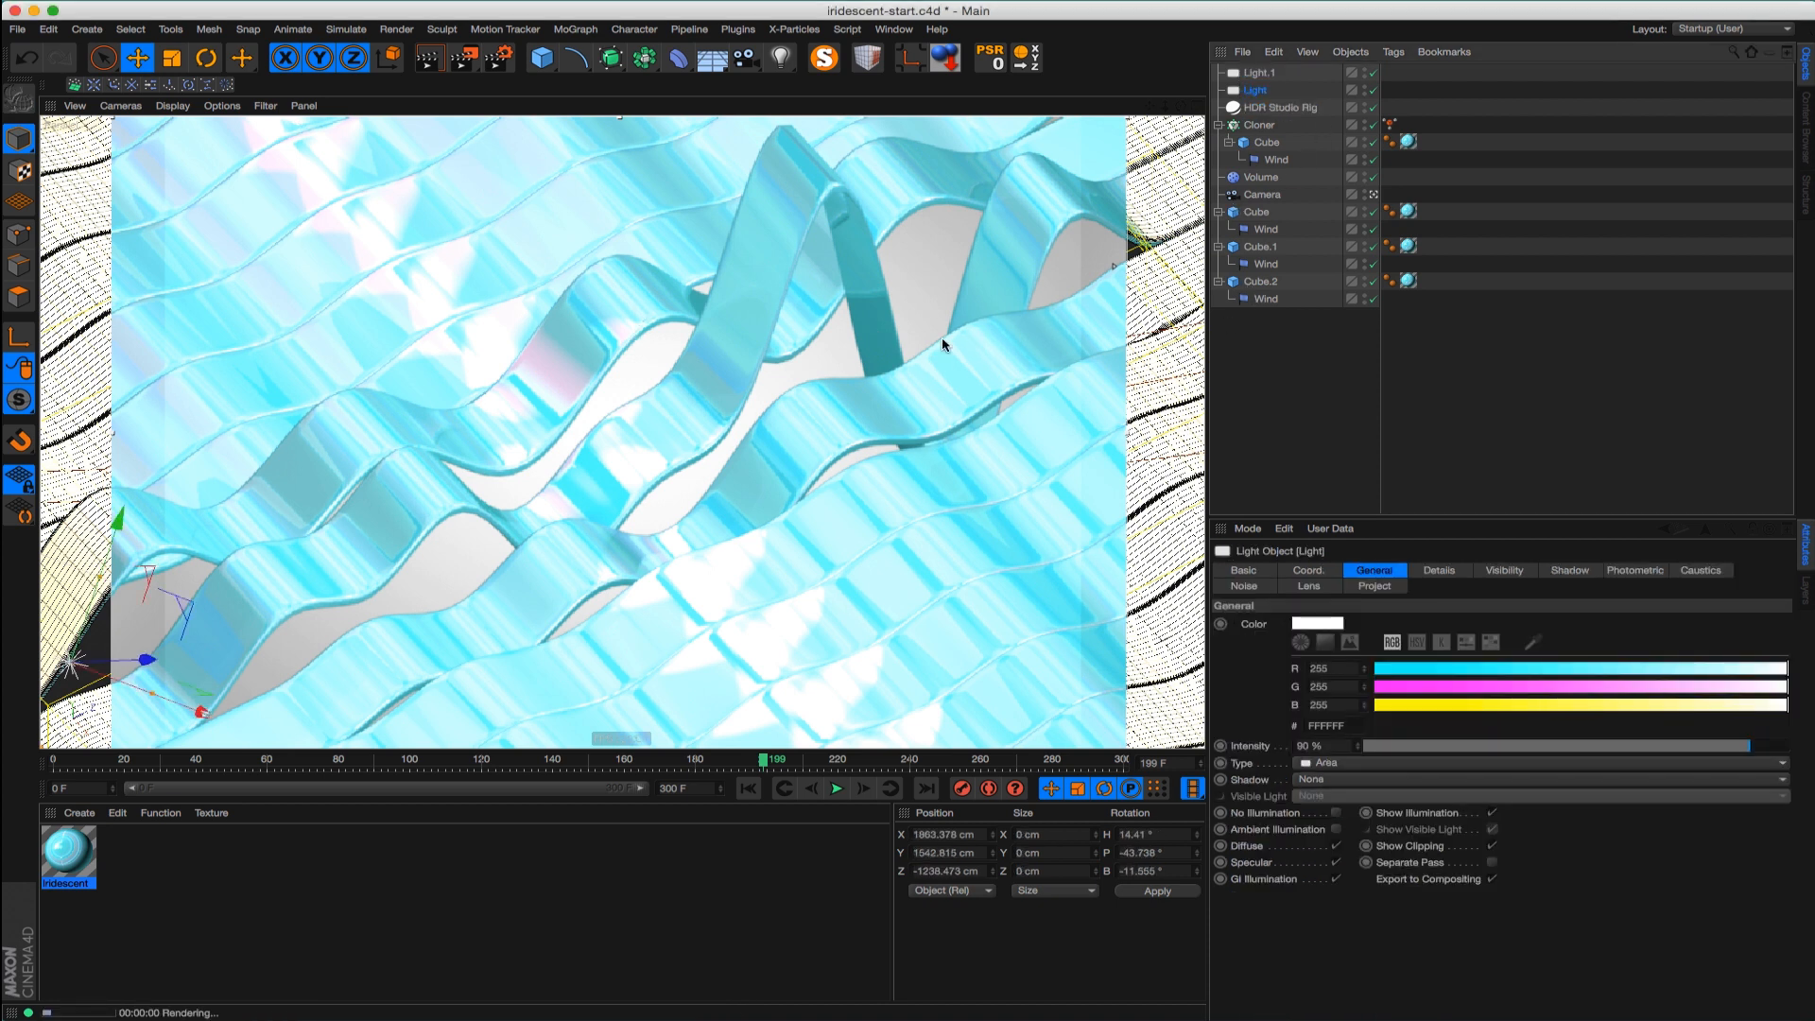
key("super+b")
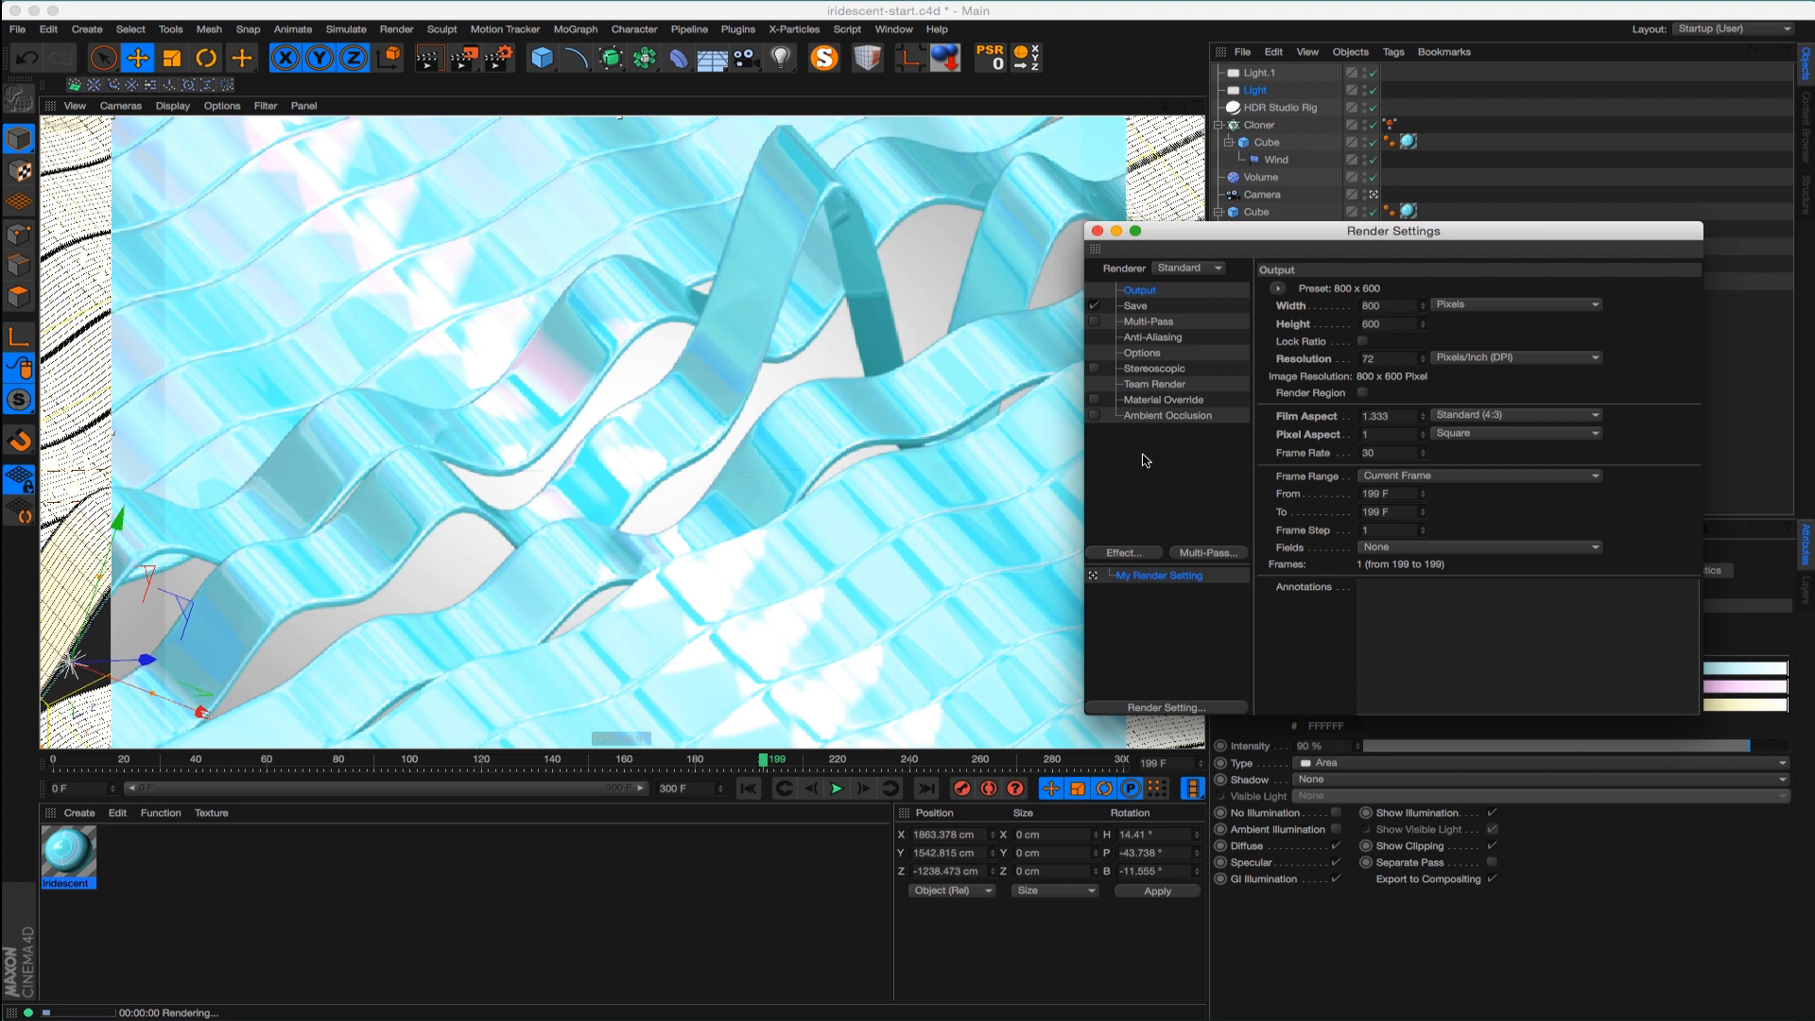
left_click(1094, 415)
key("super+r")
double_click(1397, 355)
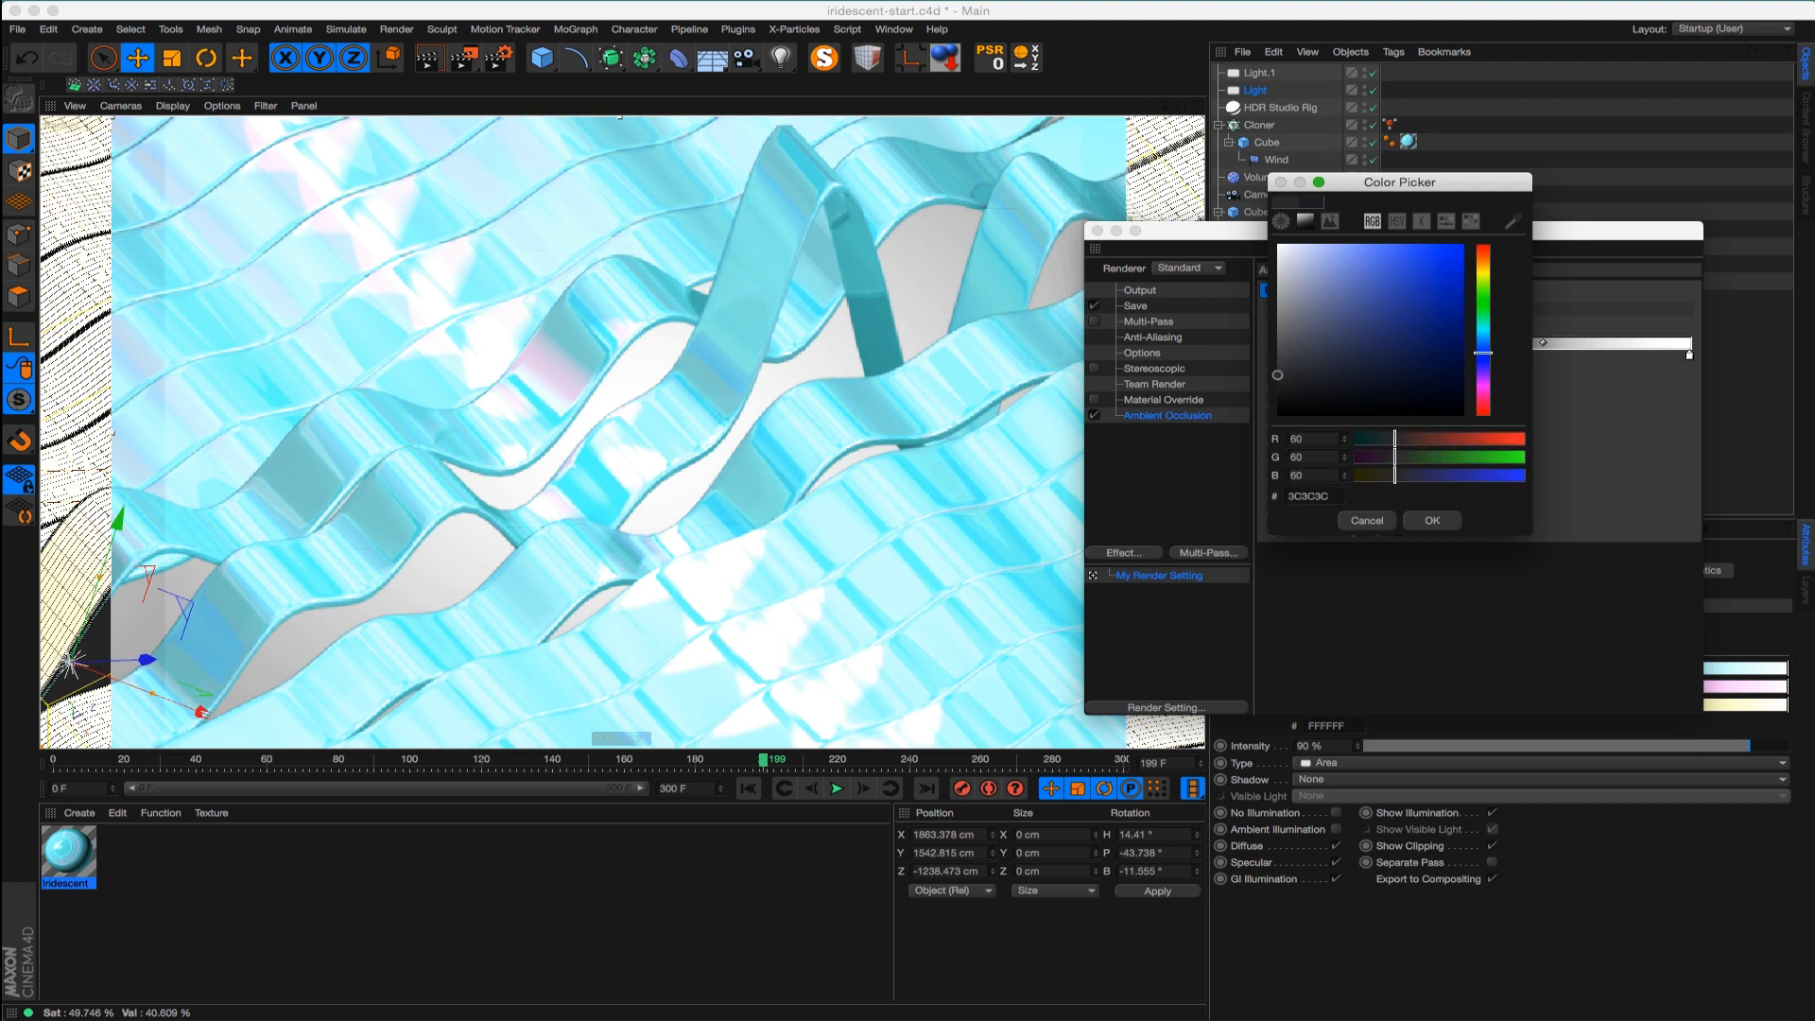
left_click(1432, 520)
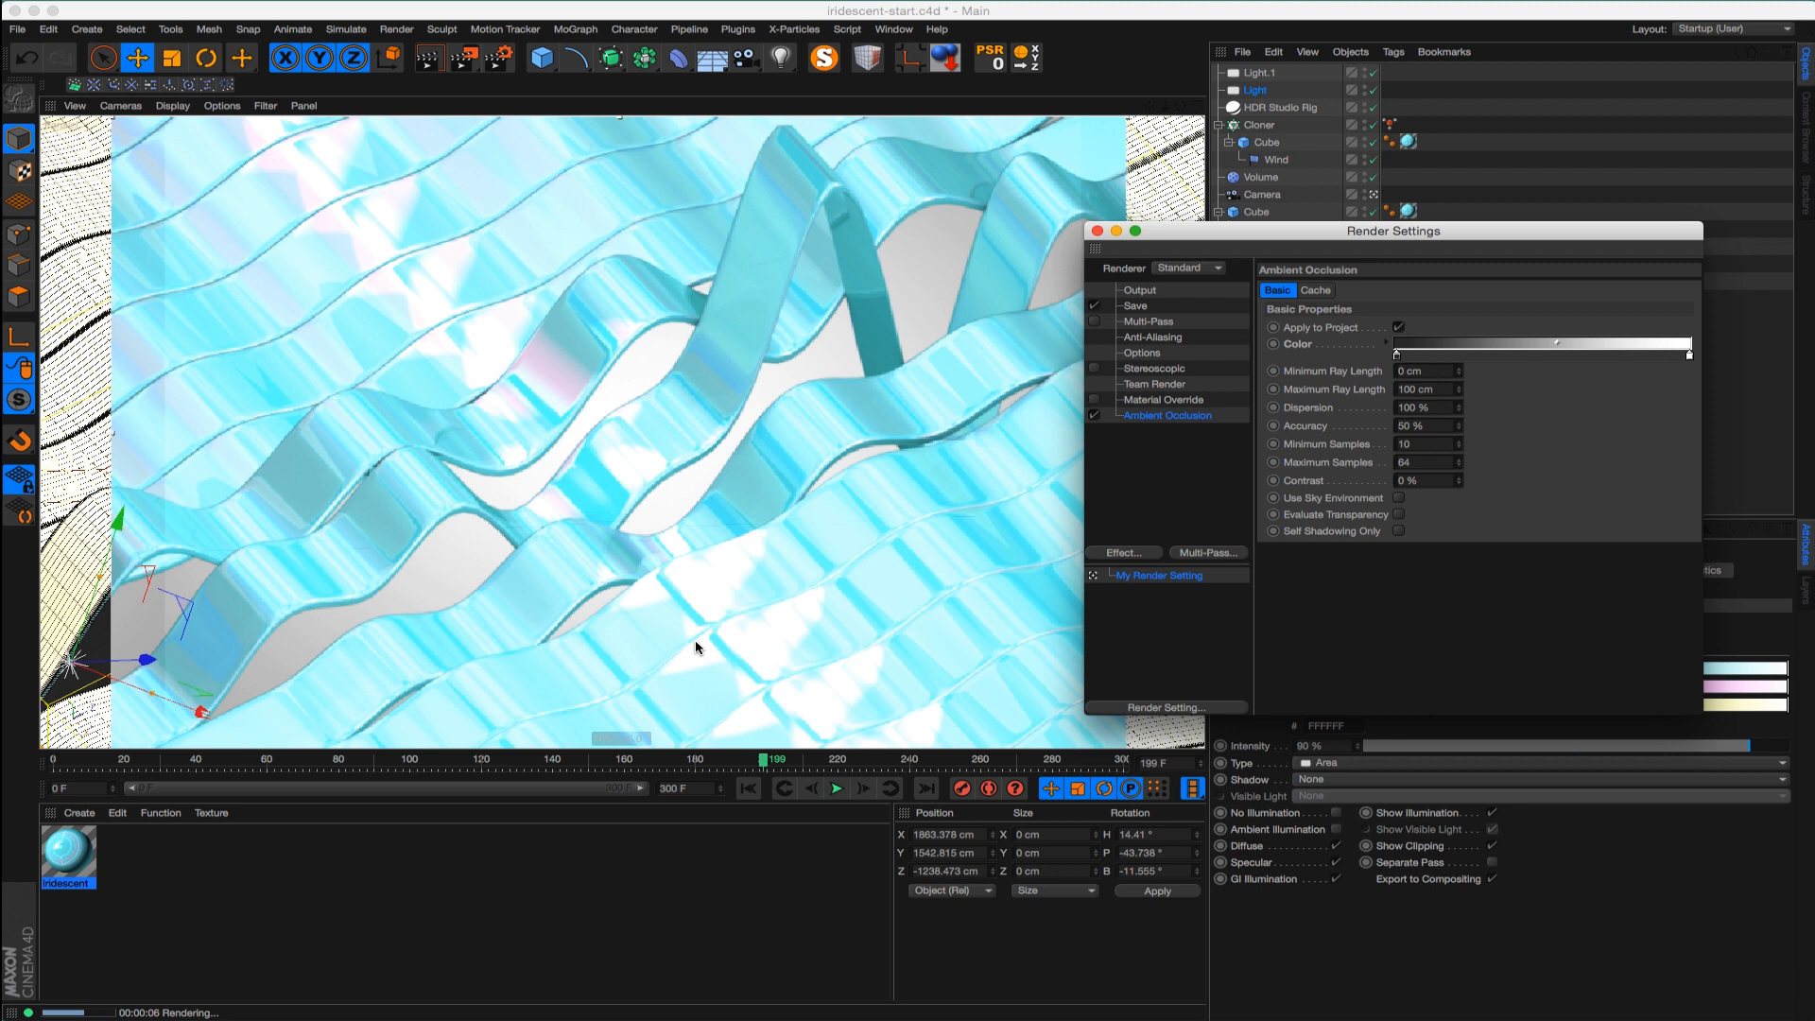
Reframe the ribbons from slightly farther back and re-render the view to check the ambient occlusion
left_click(1024, 365)
key("super+r")
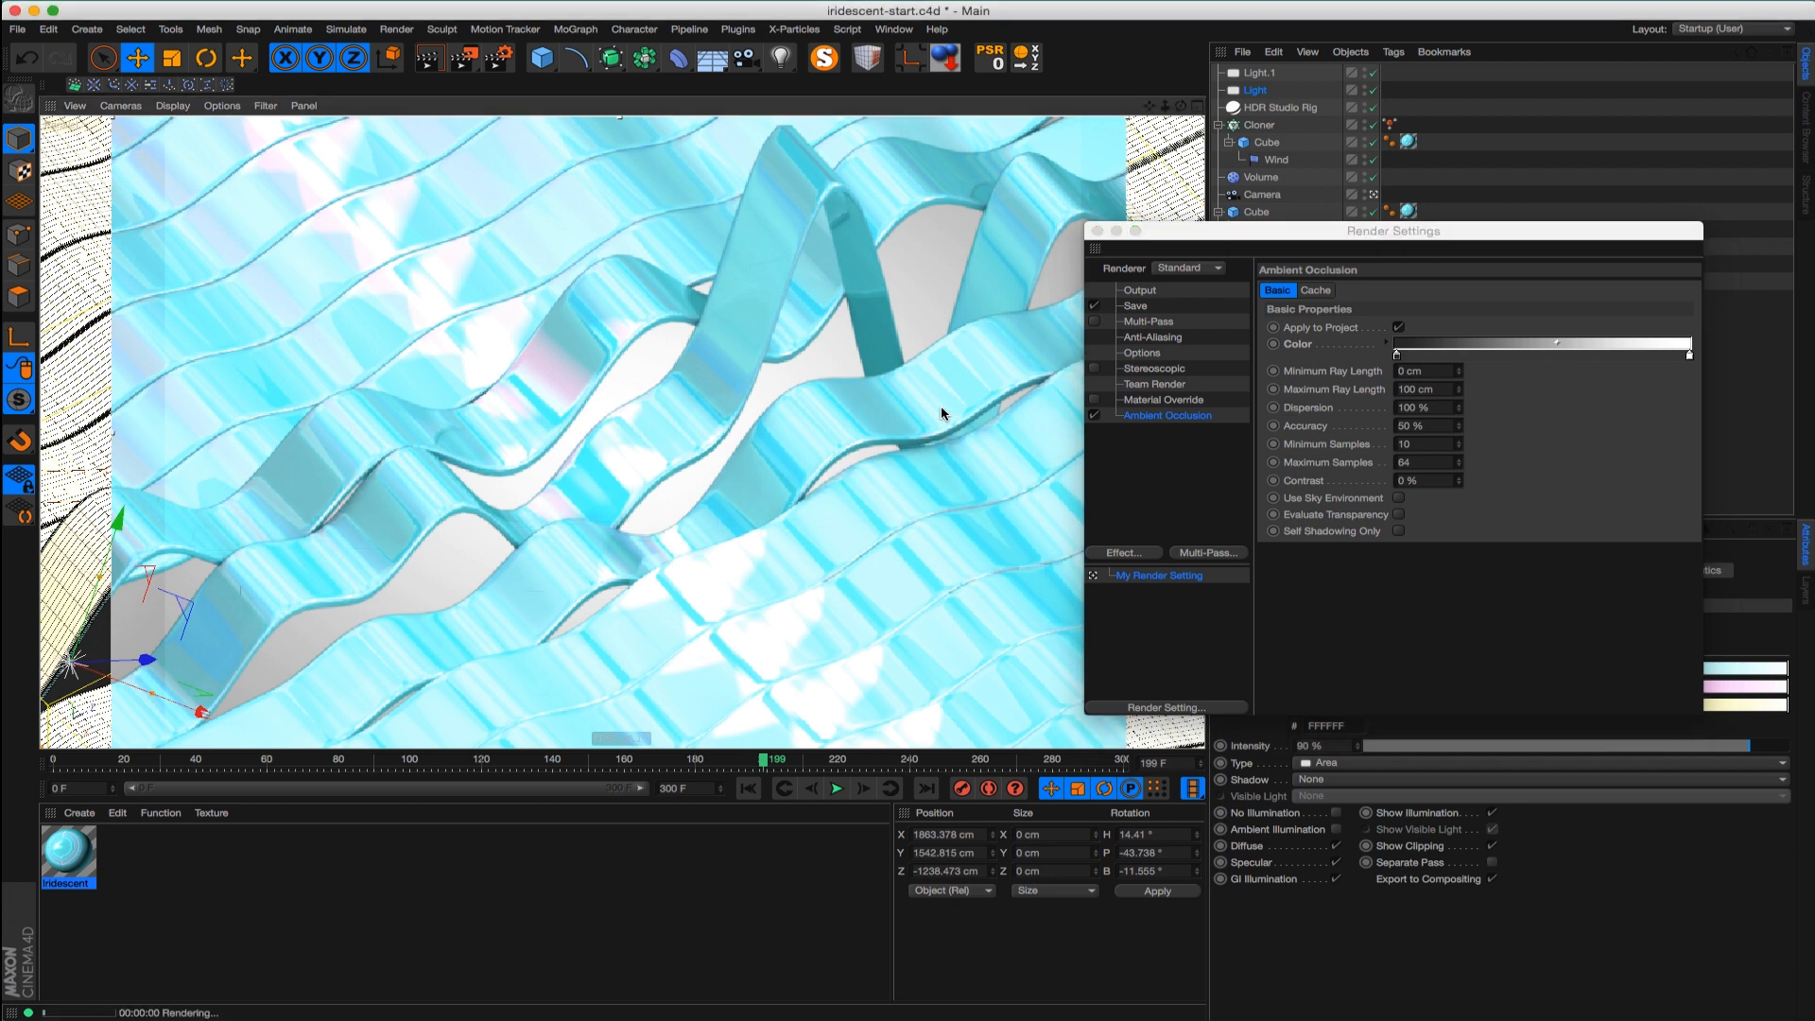
right_click_drag(941, 414, 825, 473, "alt")
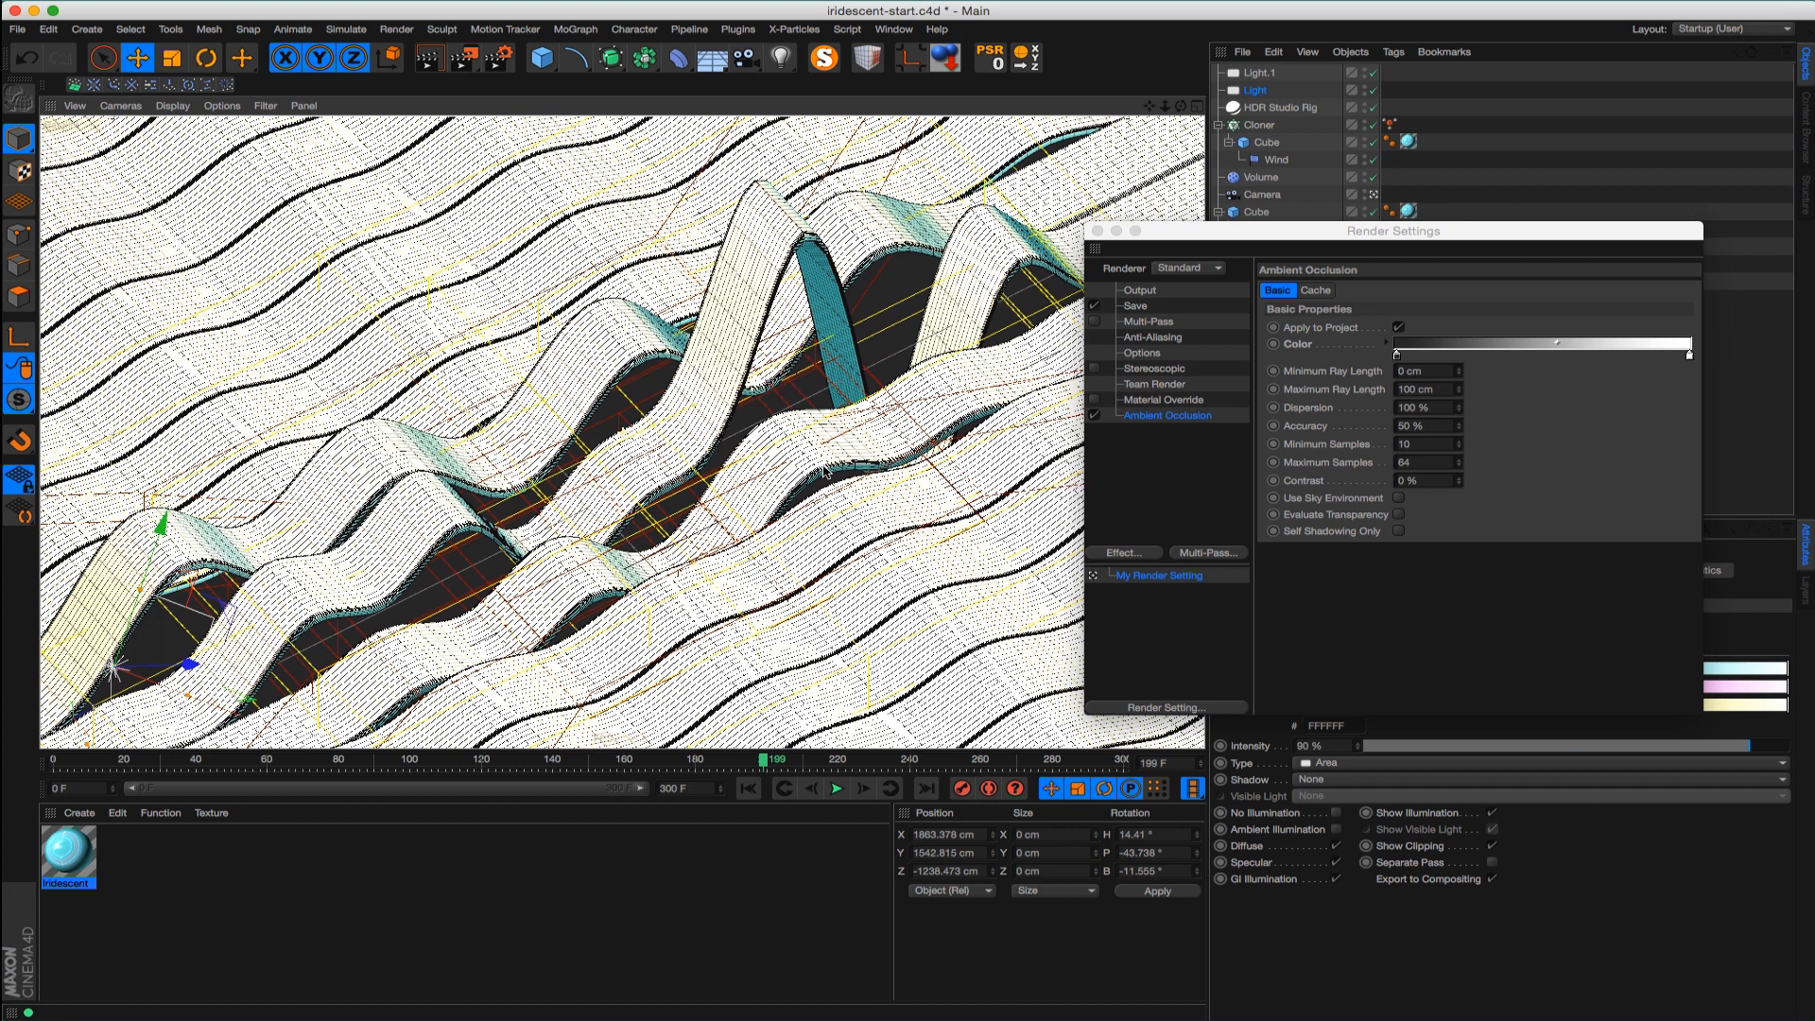
key("super+r")
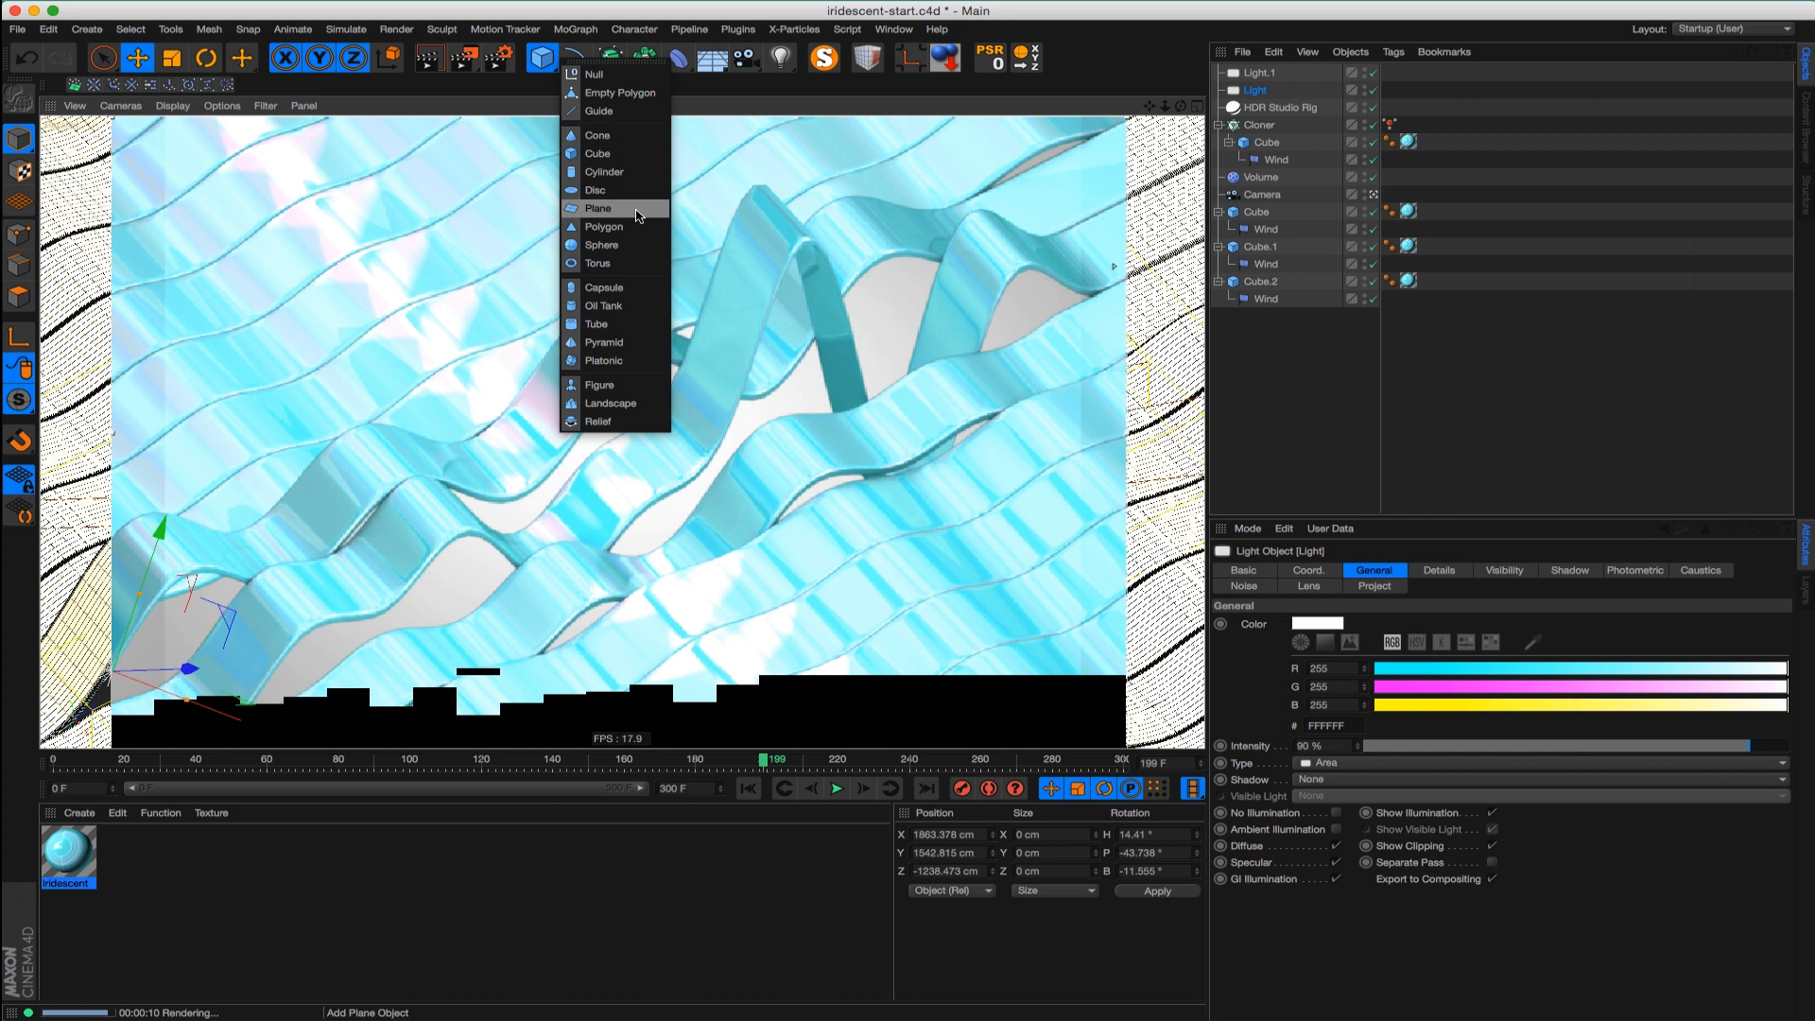
Add a sphere, raise it to about Y 247 cm, enlarge its radius to about 174 cm and apply the Iridescent material
left_click(632, 245)
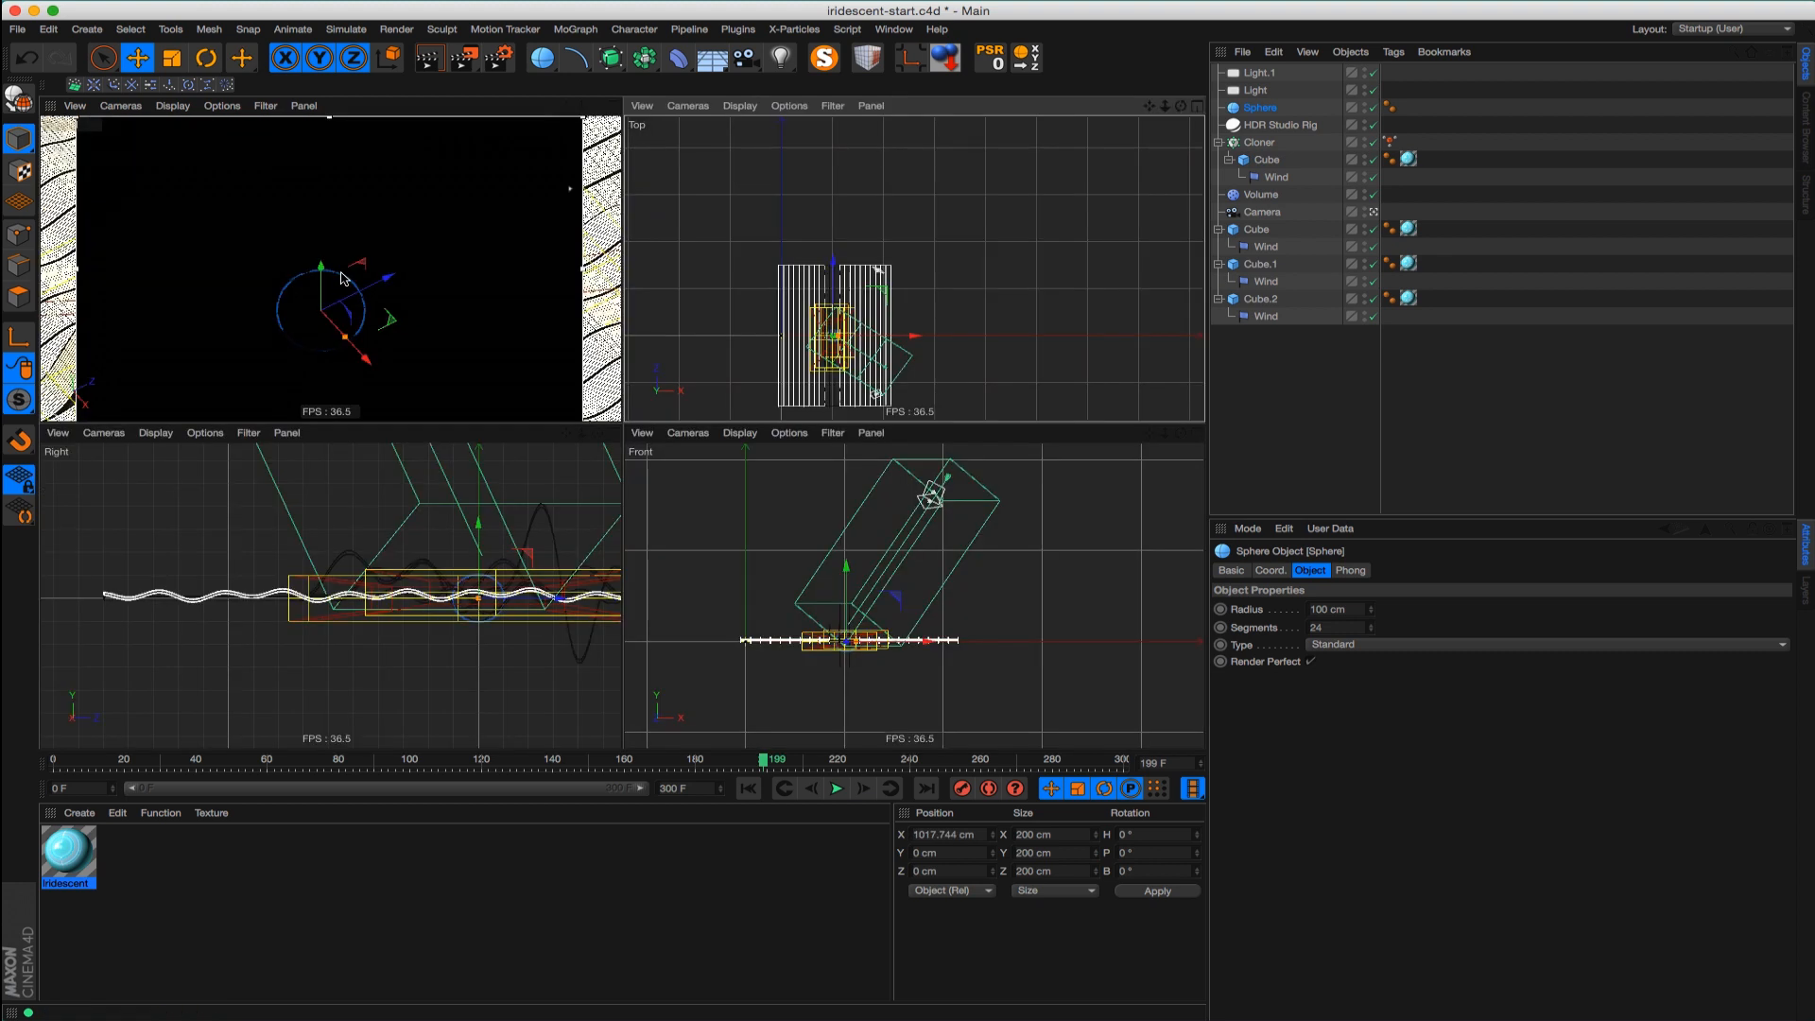
left_click_drag(324, 263, 328, 272)
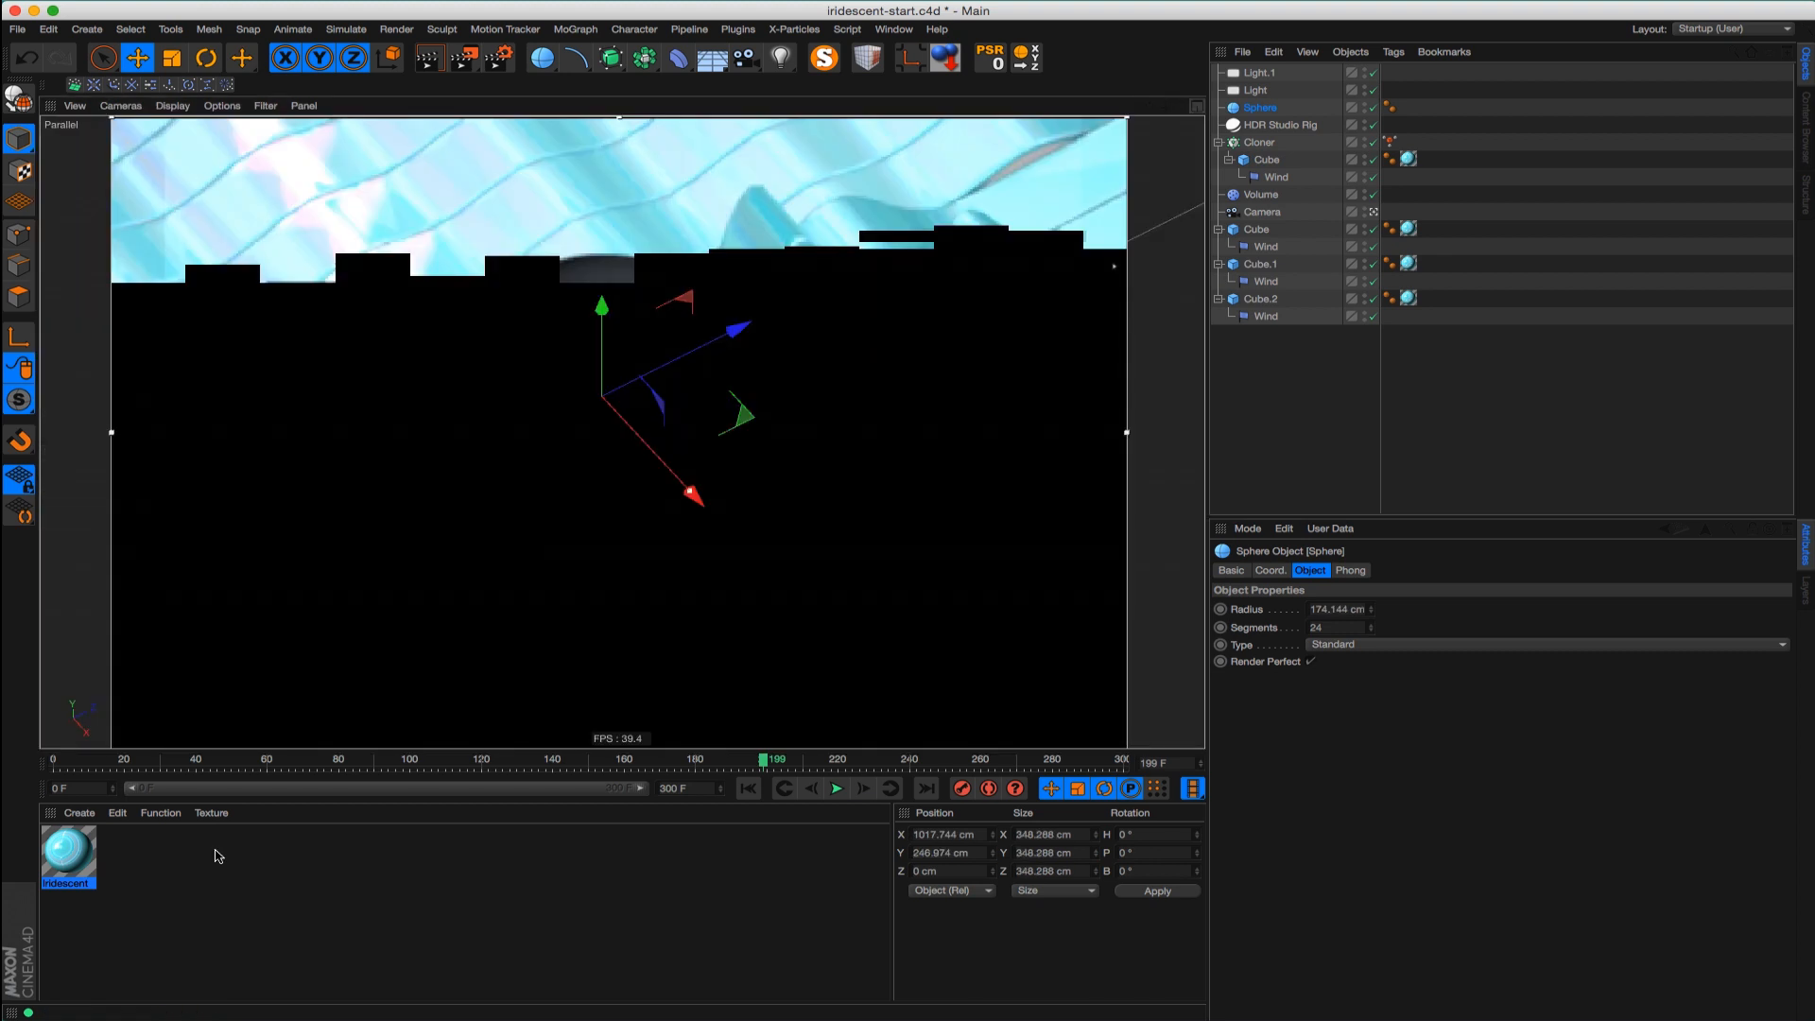
left_click_drag(218, 856, 571, 648)
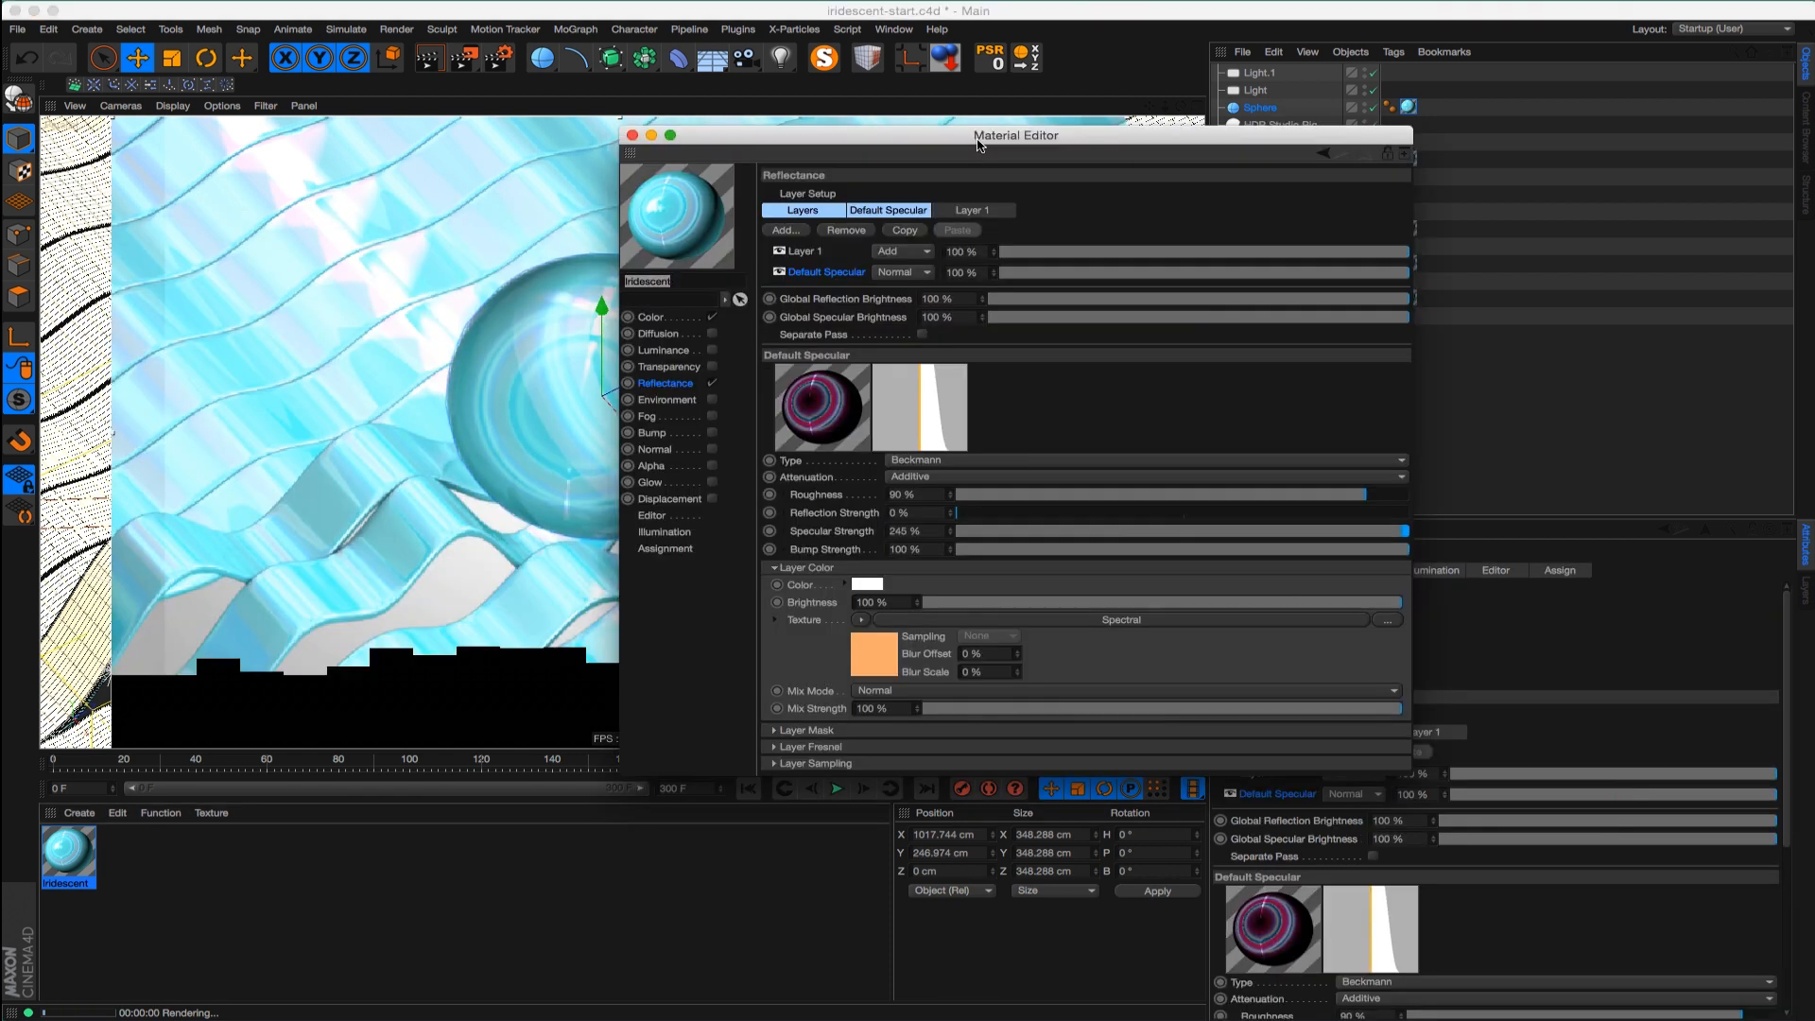
Enable transparency on the Iridescent material, turn off exit and total internal reflections, and set the transparency brightness to 55 %
left_click_drag(1007, 133, 1200, 177)
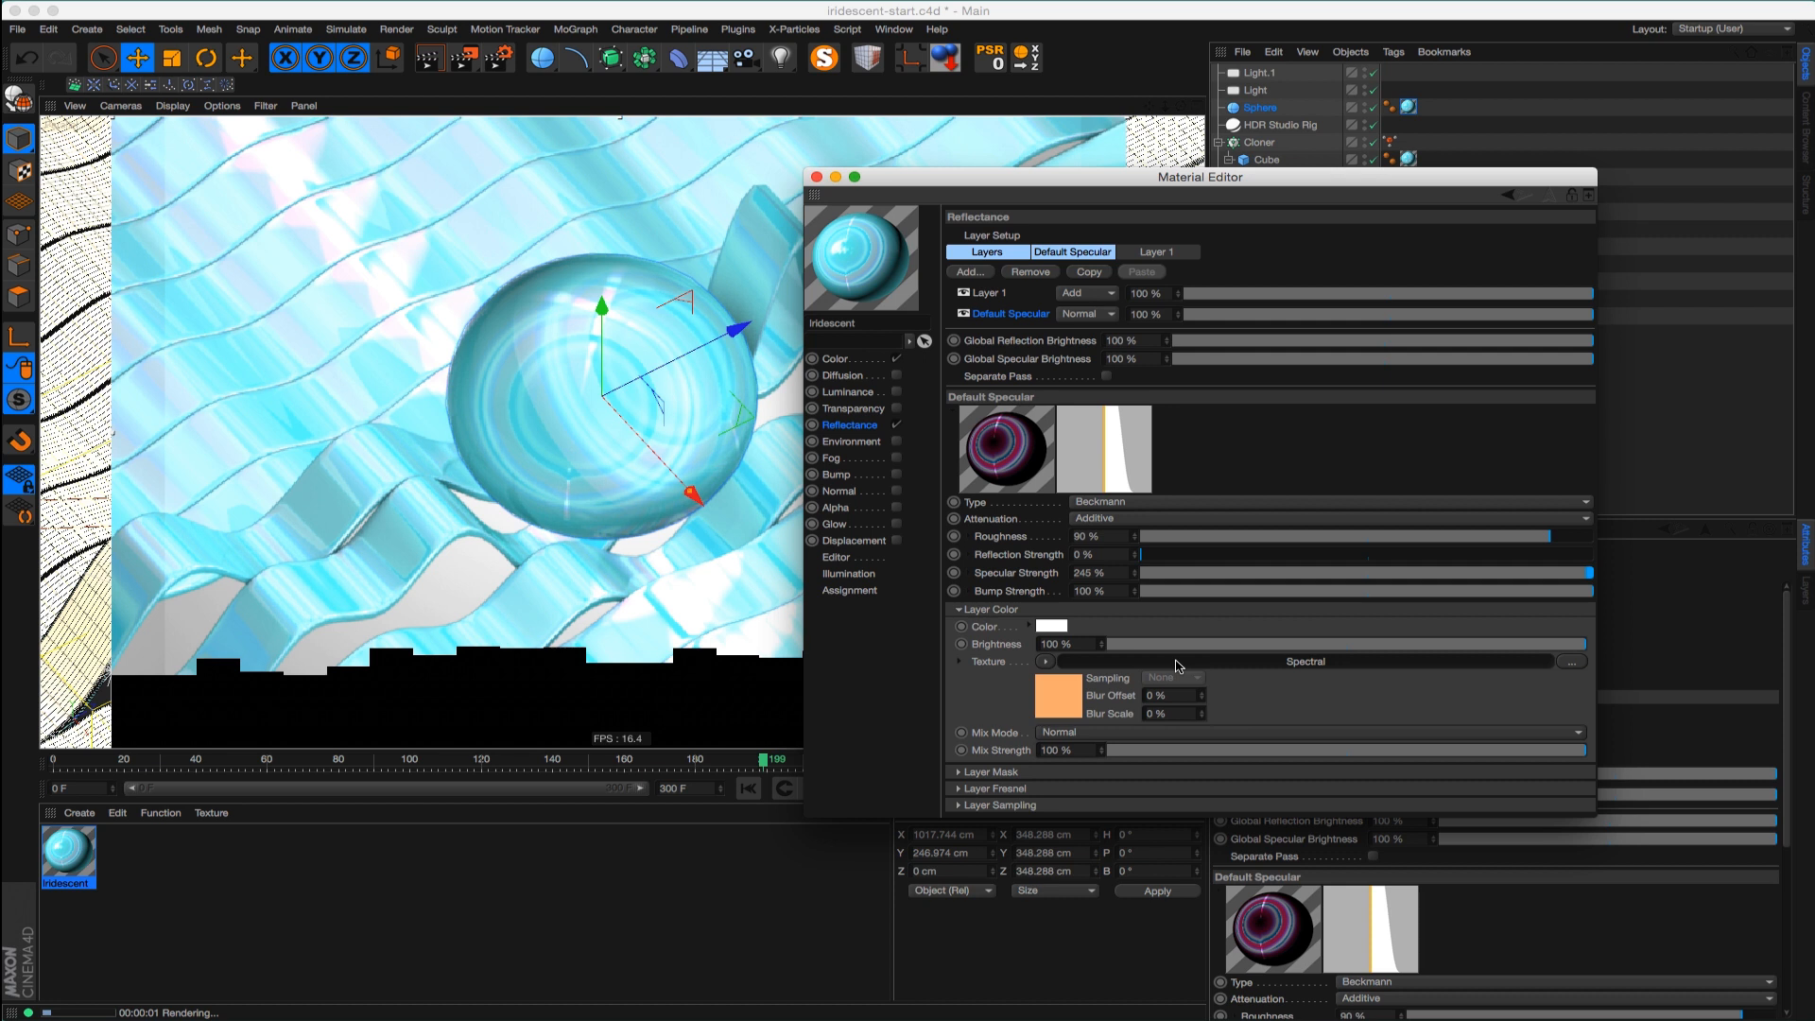
left_click(1177, 661)
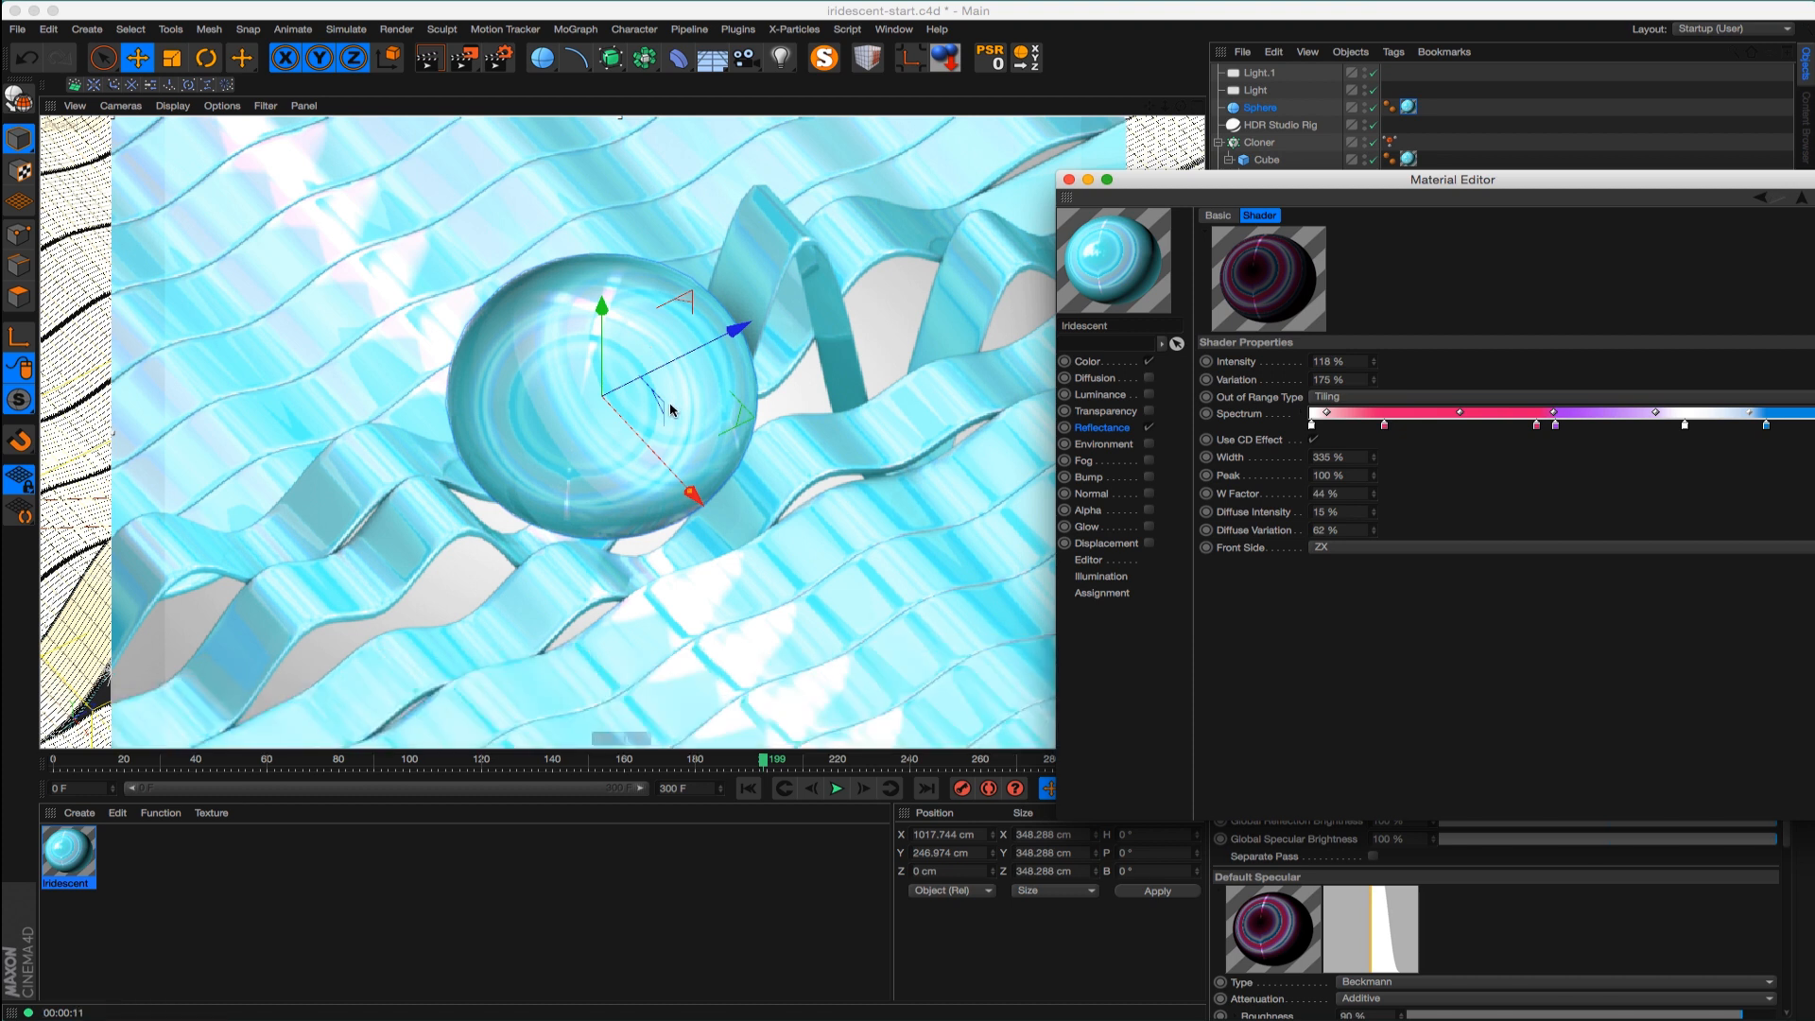
left_click(1104, 411)
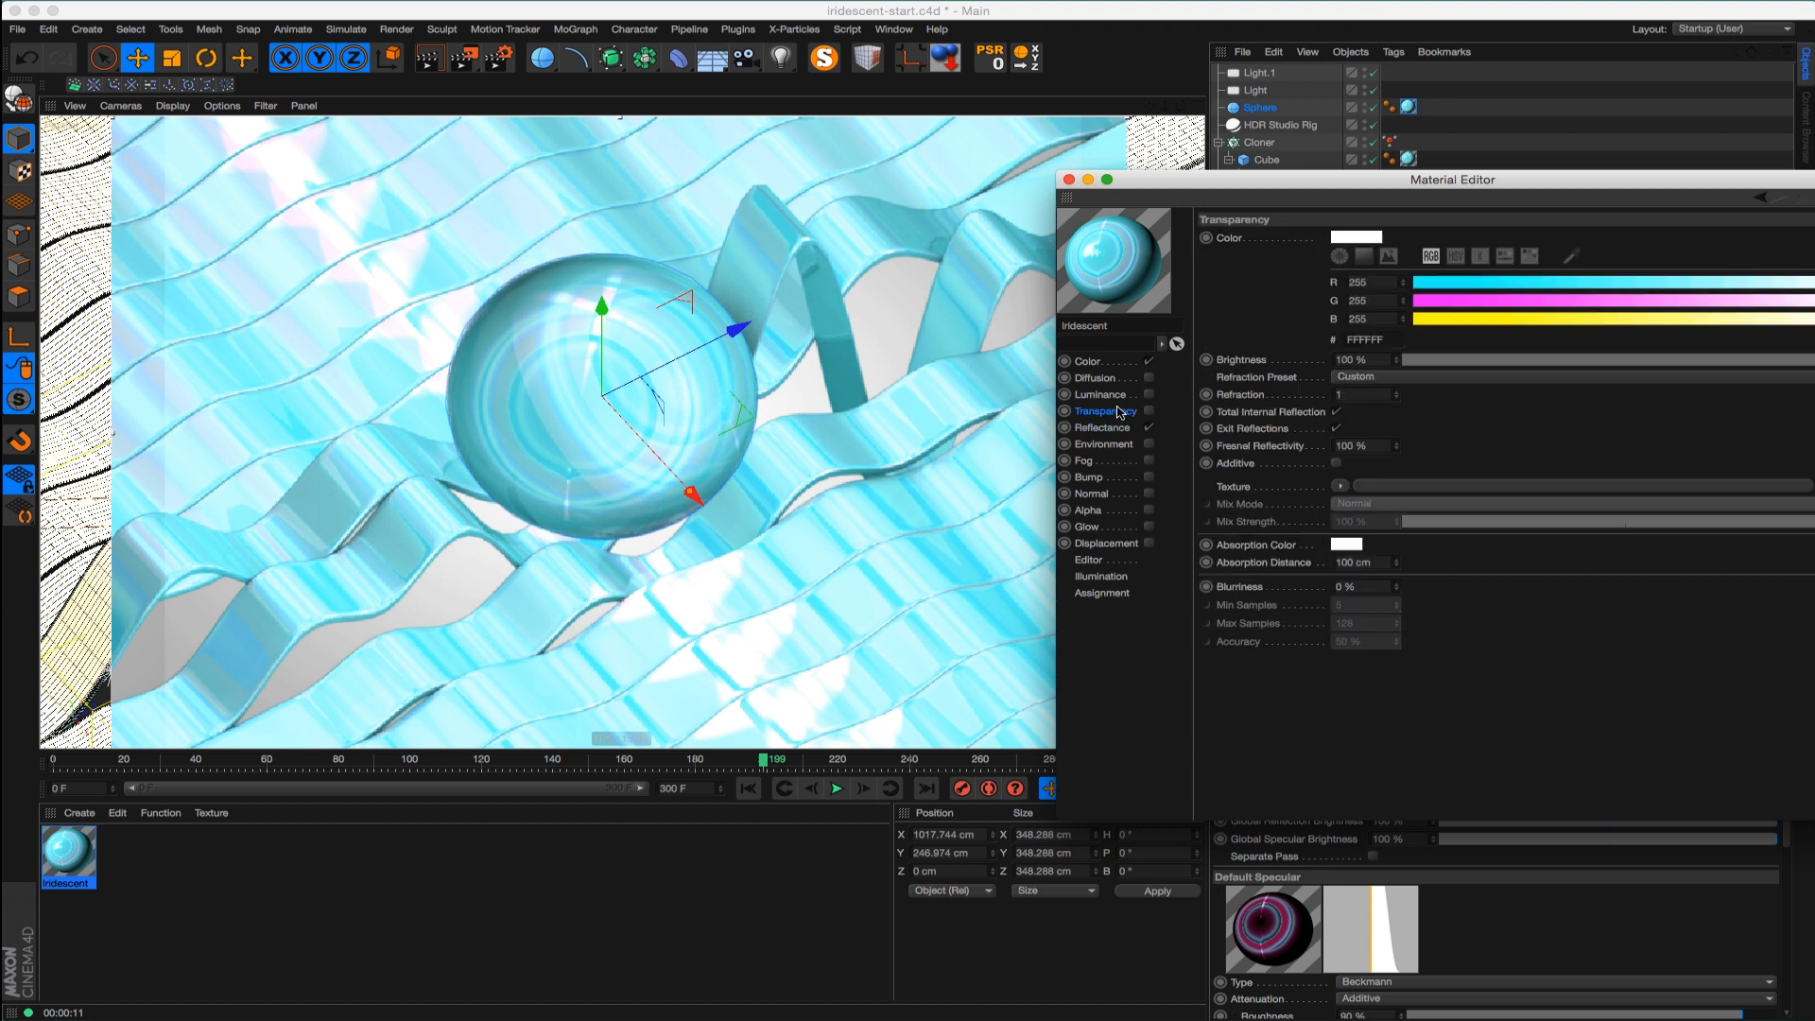
double_click(1117, 412)
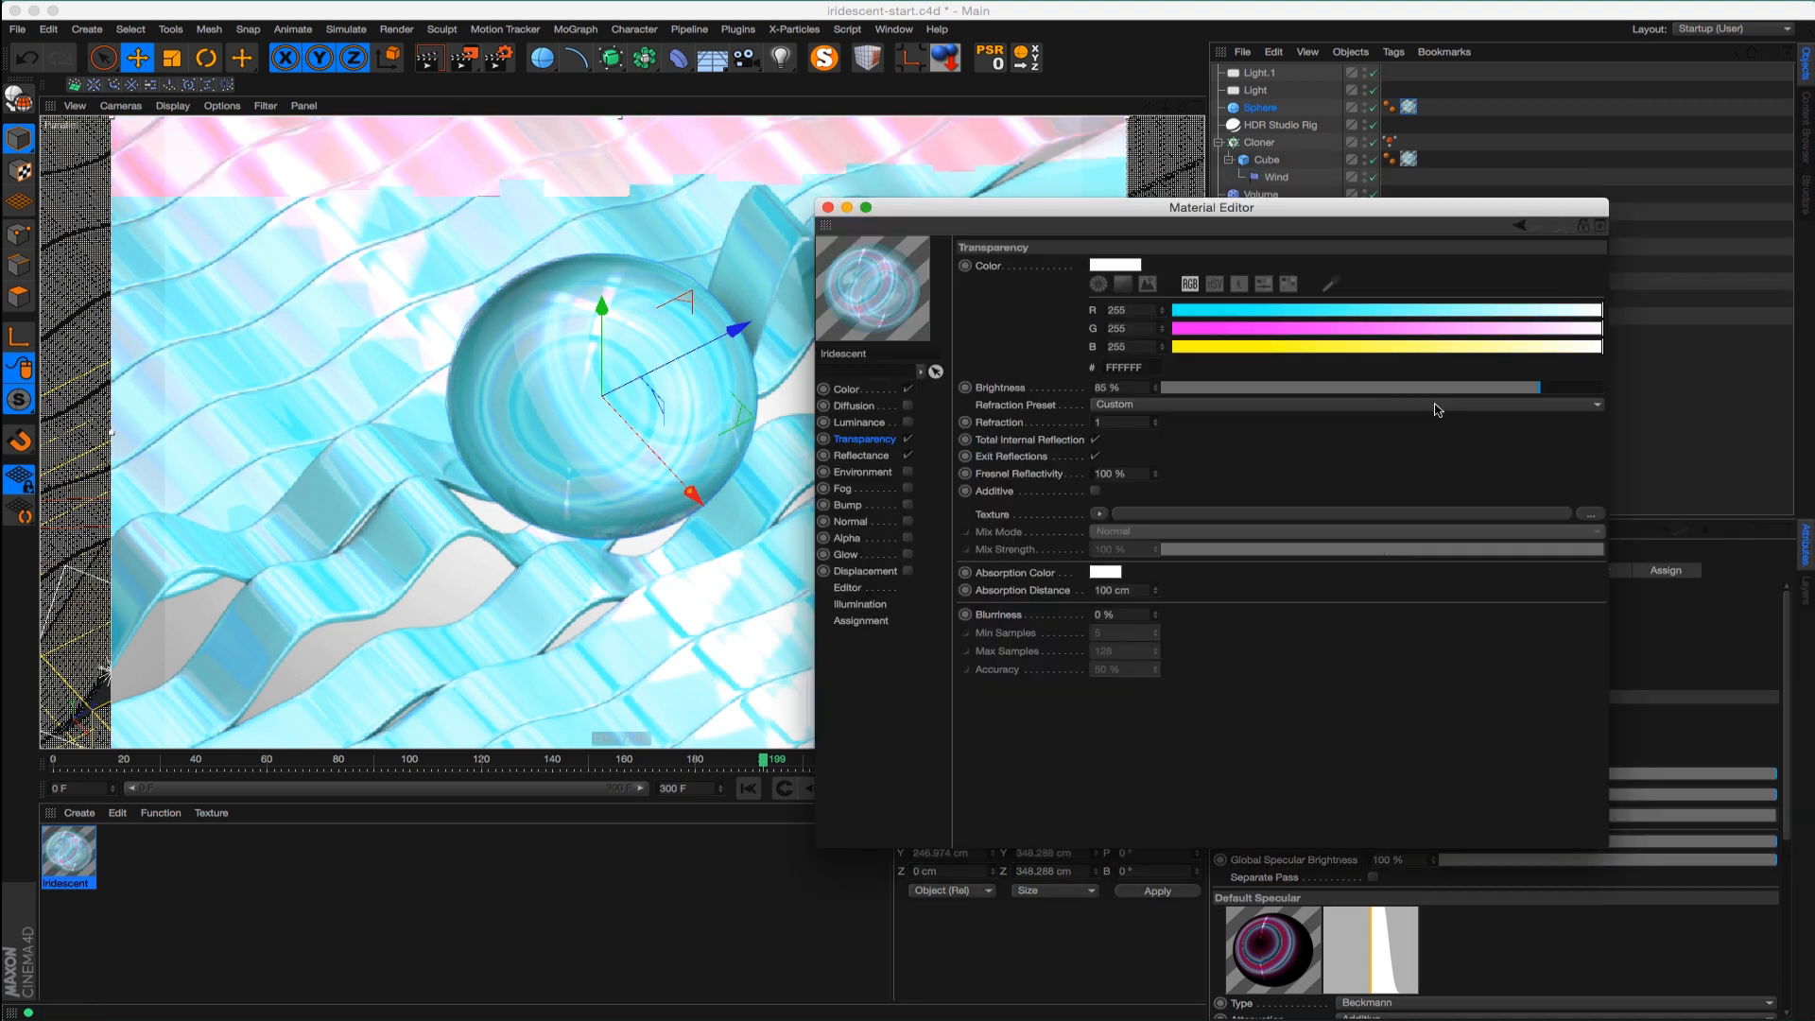
left_click(1093, 456)
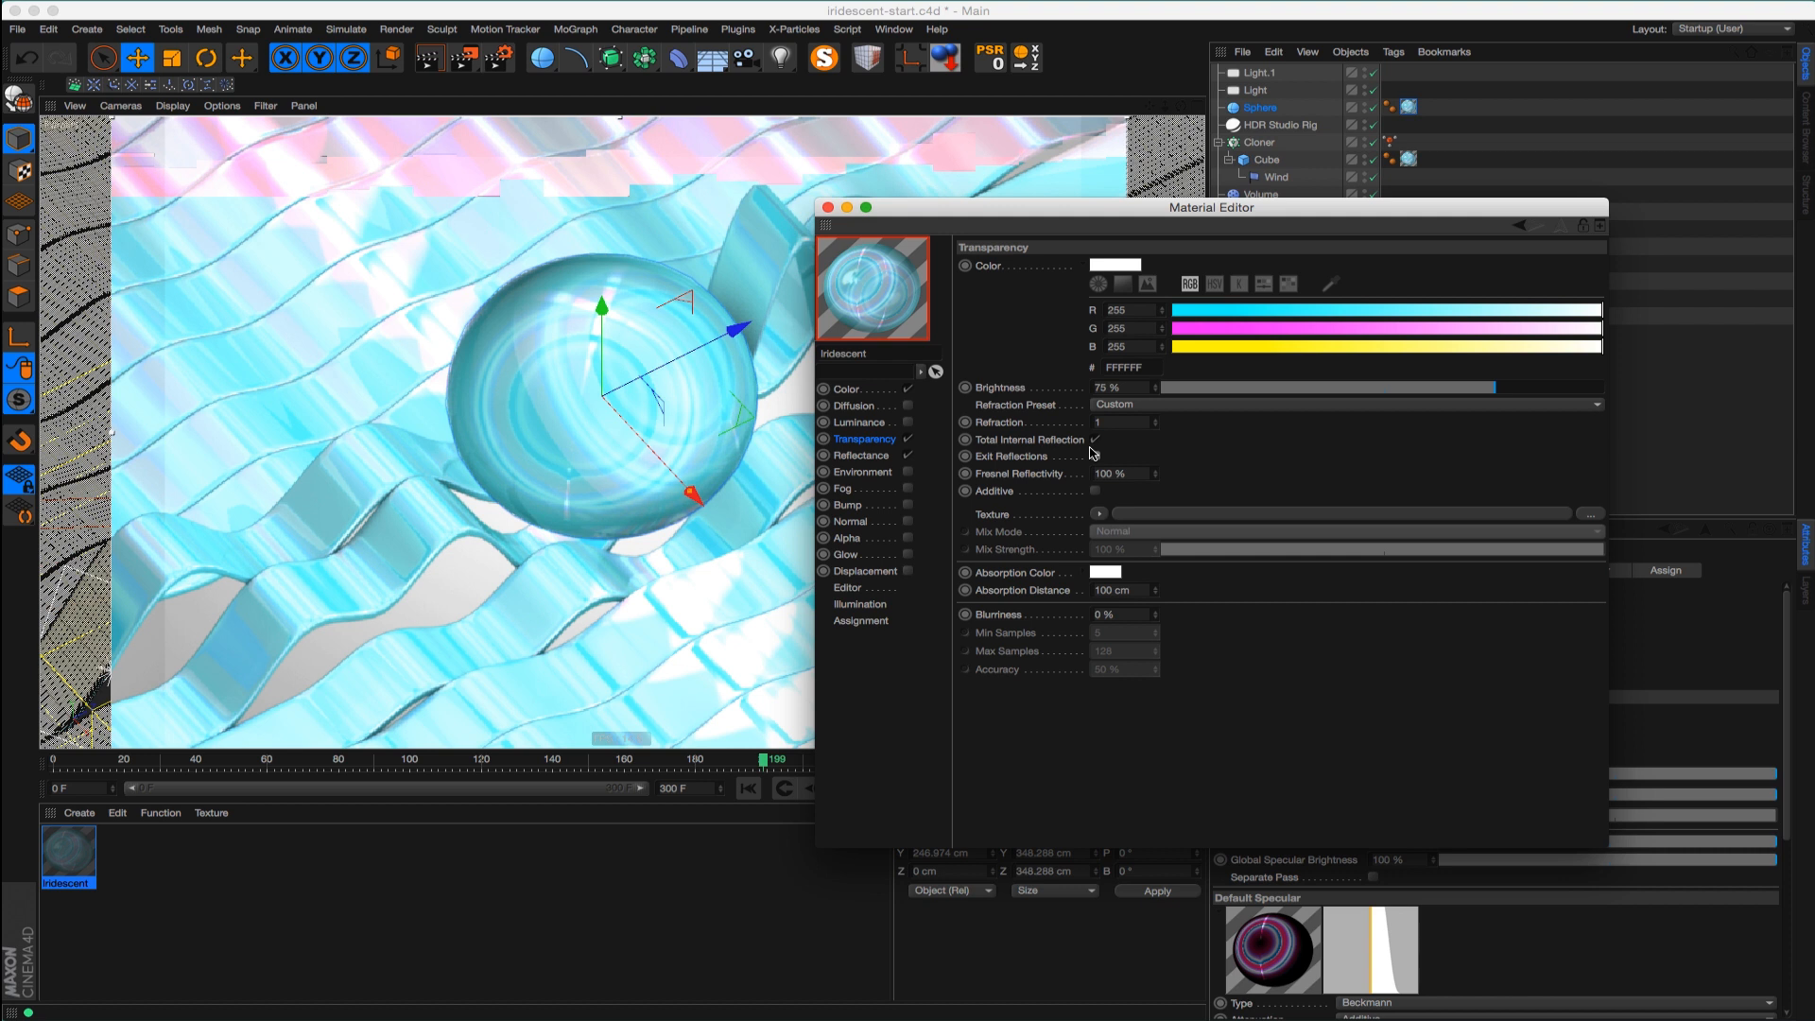
left_click(1095, 440)
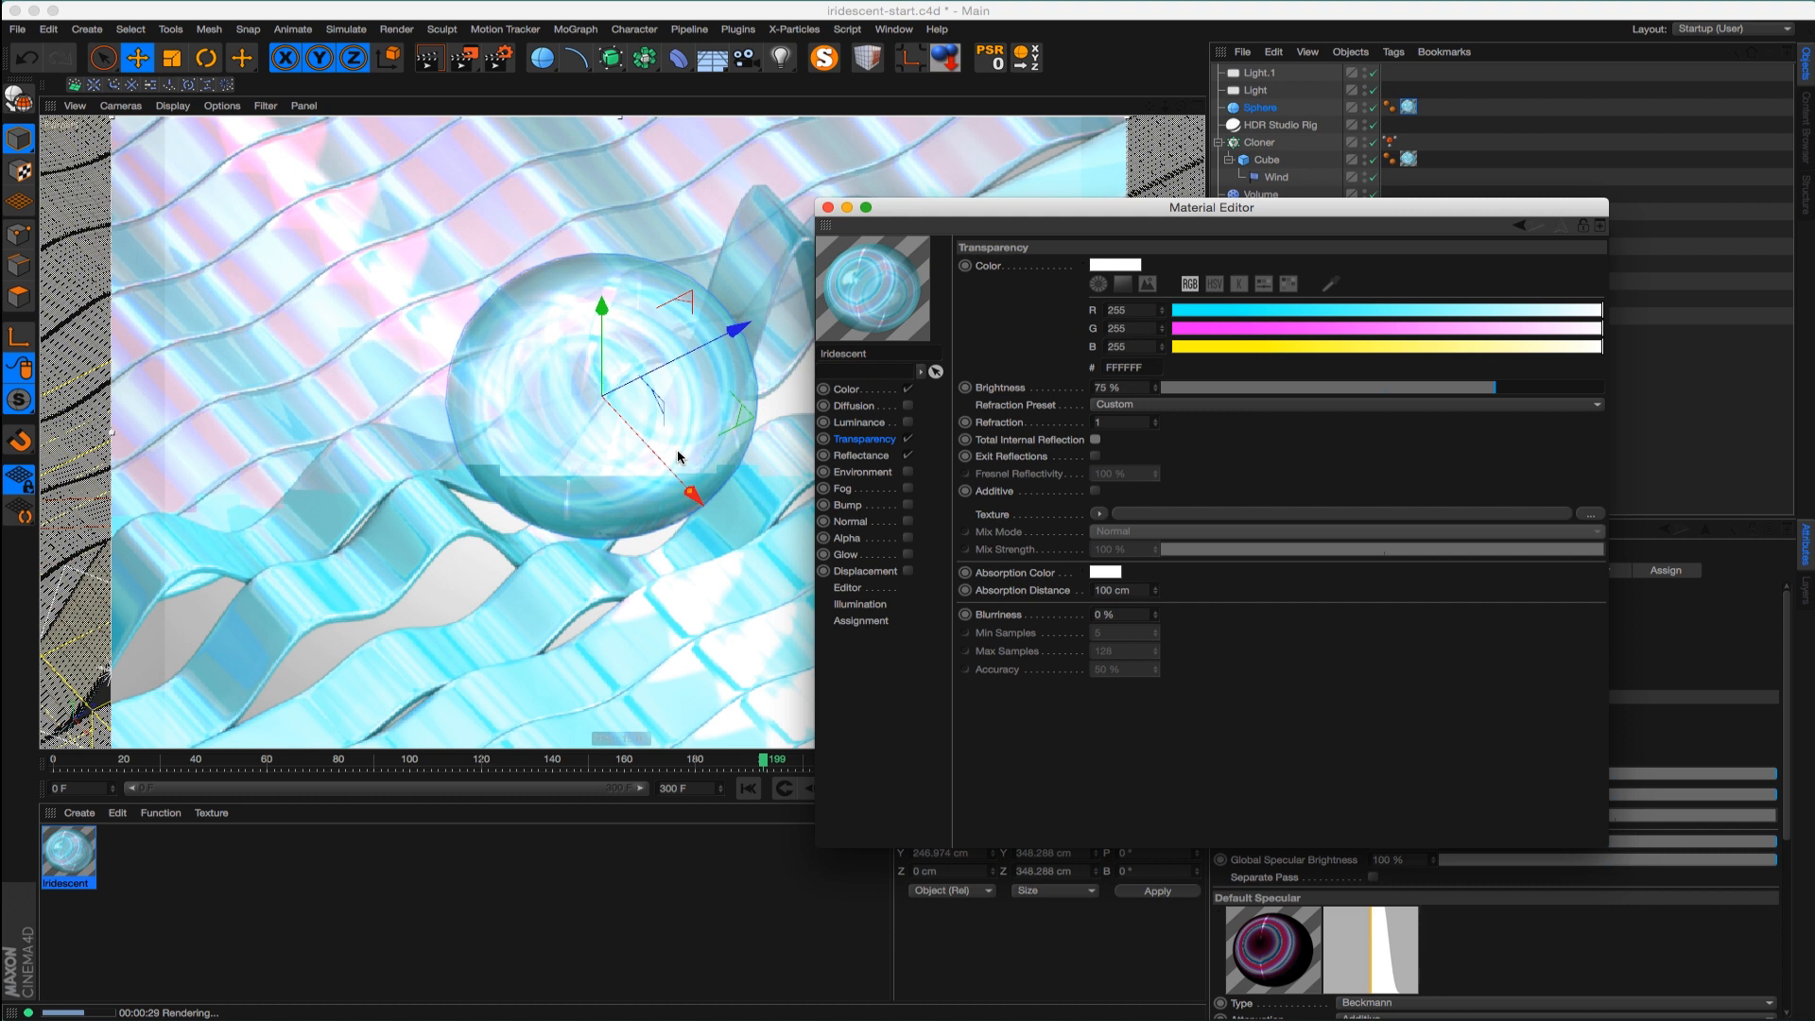
left_click_drag(1496, 388, 1407, 387)
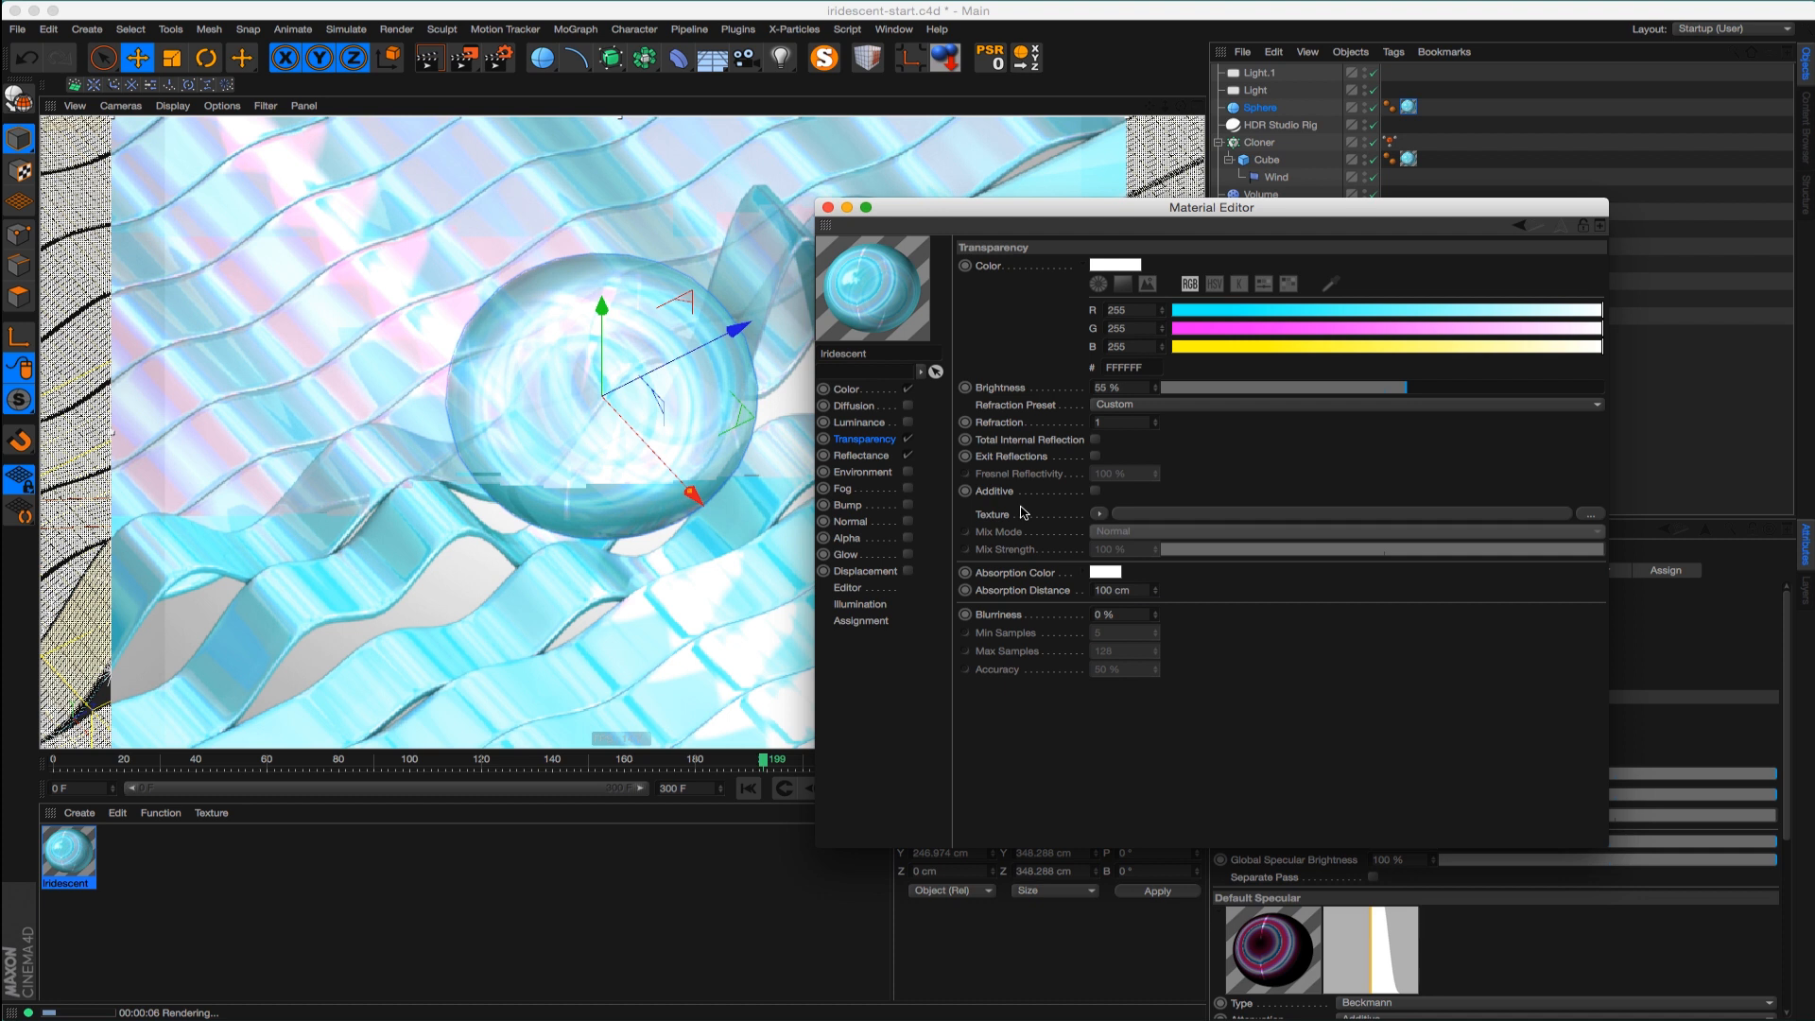